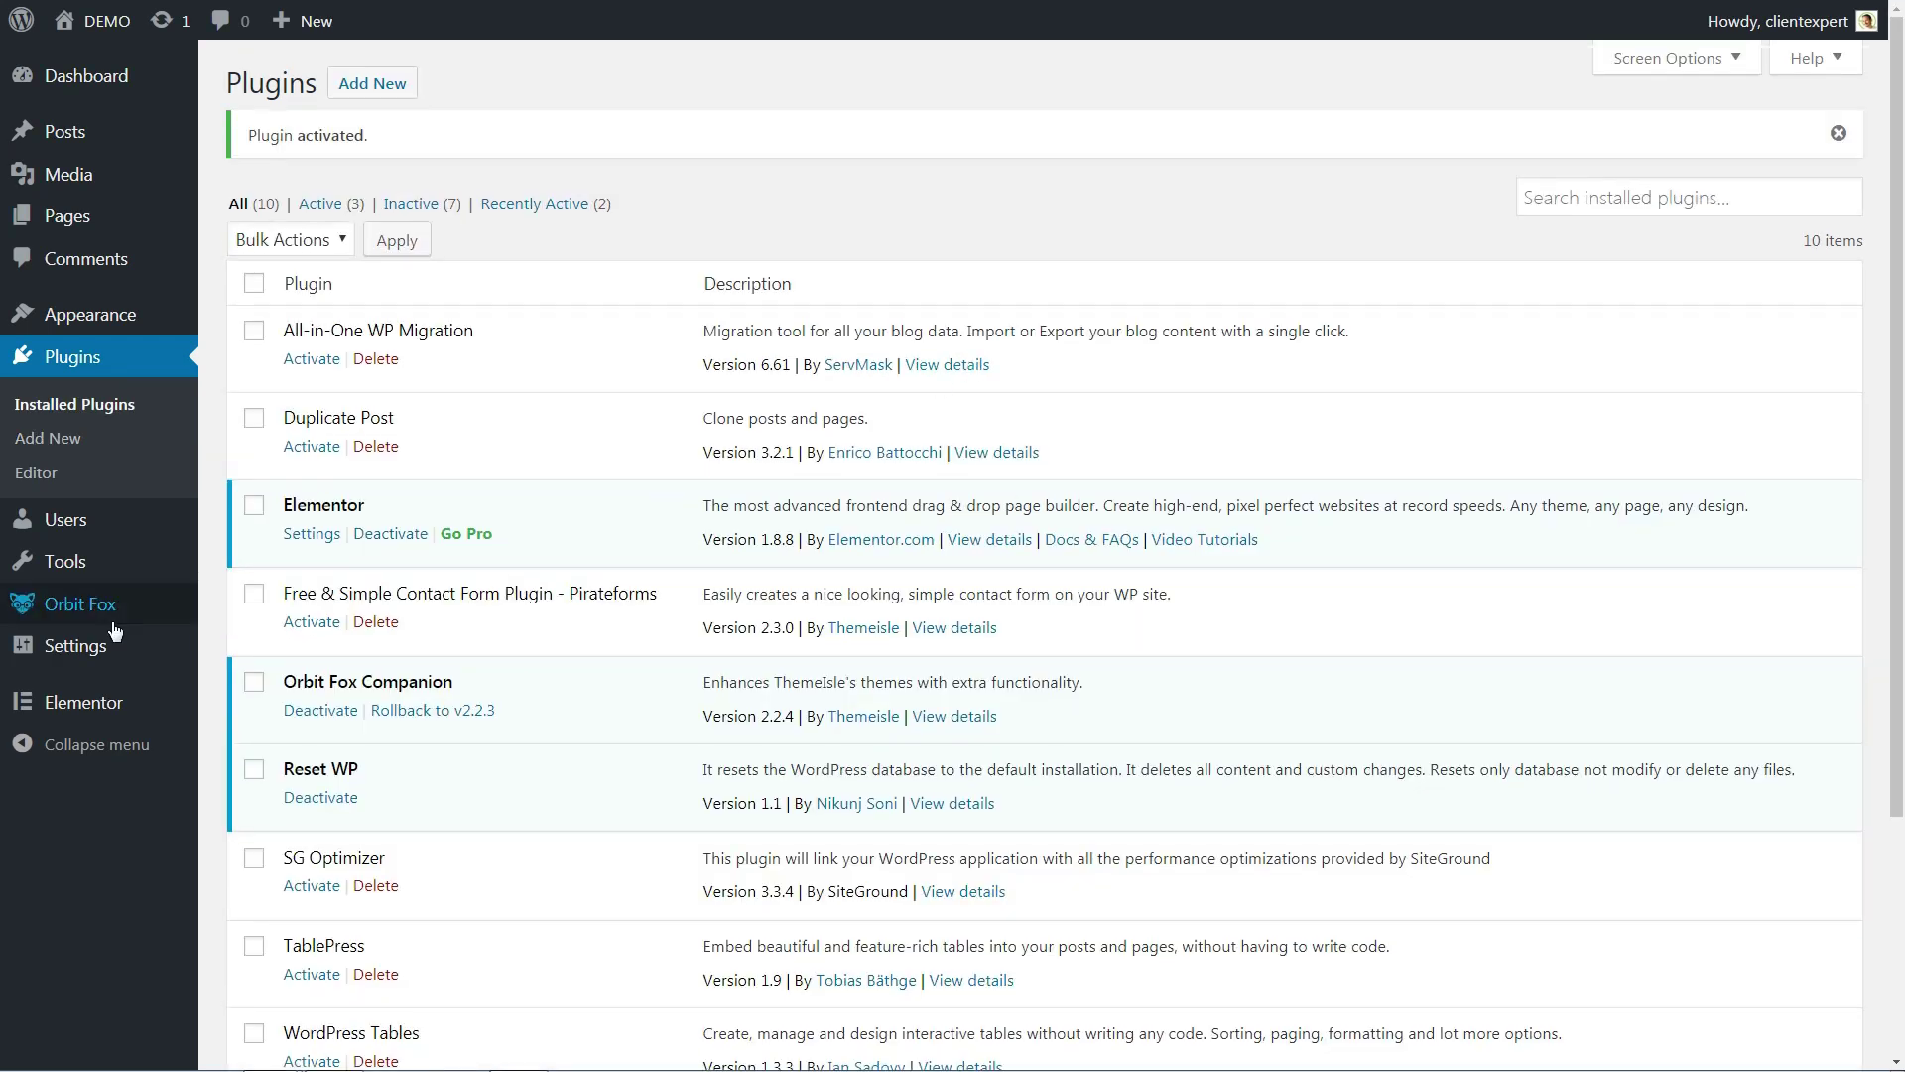
# - Open Orbit Fox's Template Directory and bring the pricing page template into the Elementor editor
pyautogui.moveTo(89, 604)
pyautogui.click(279, 647)
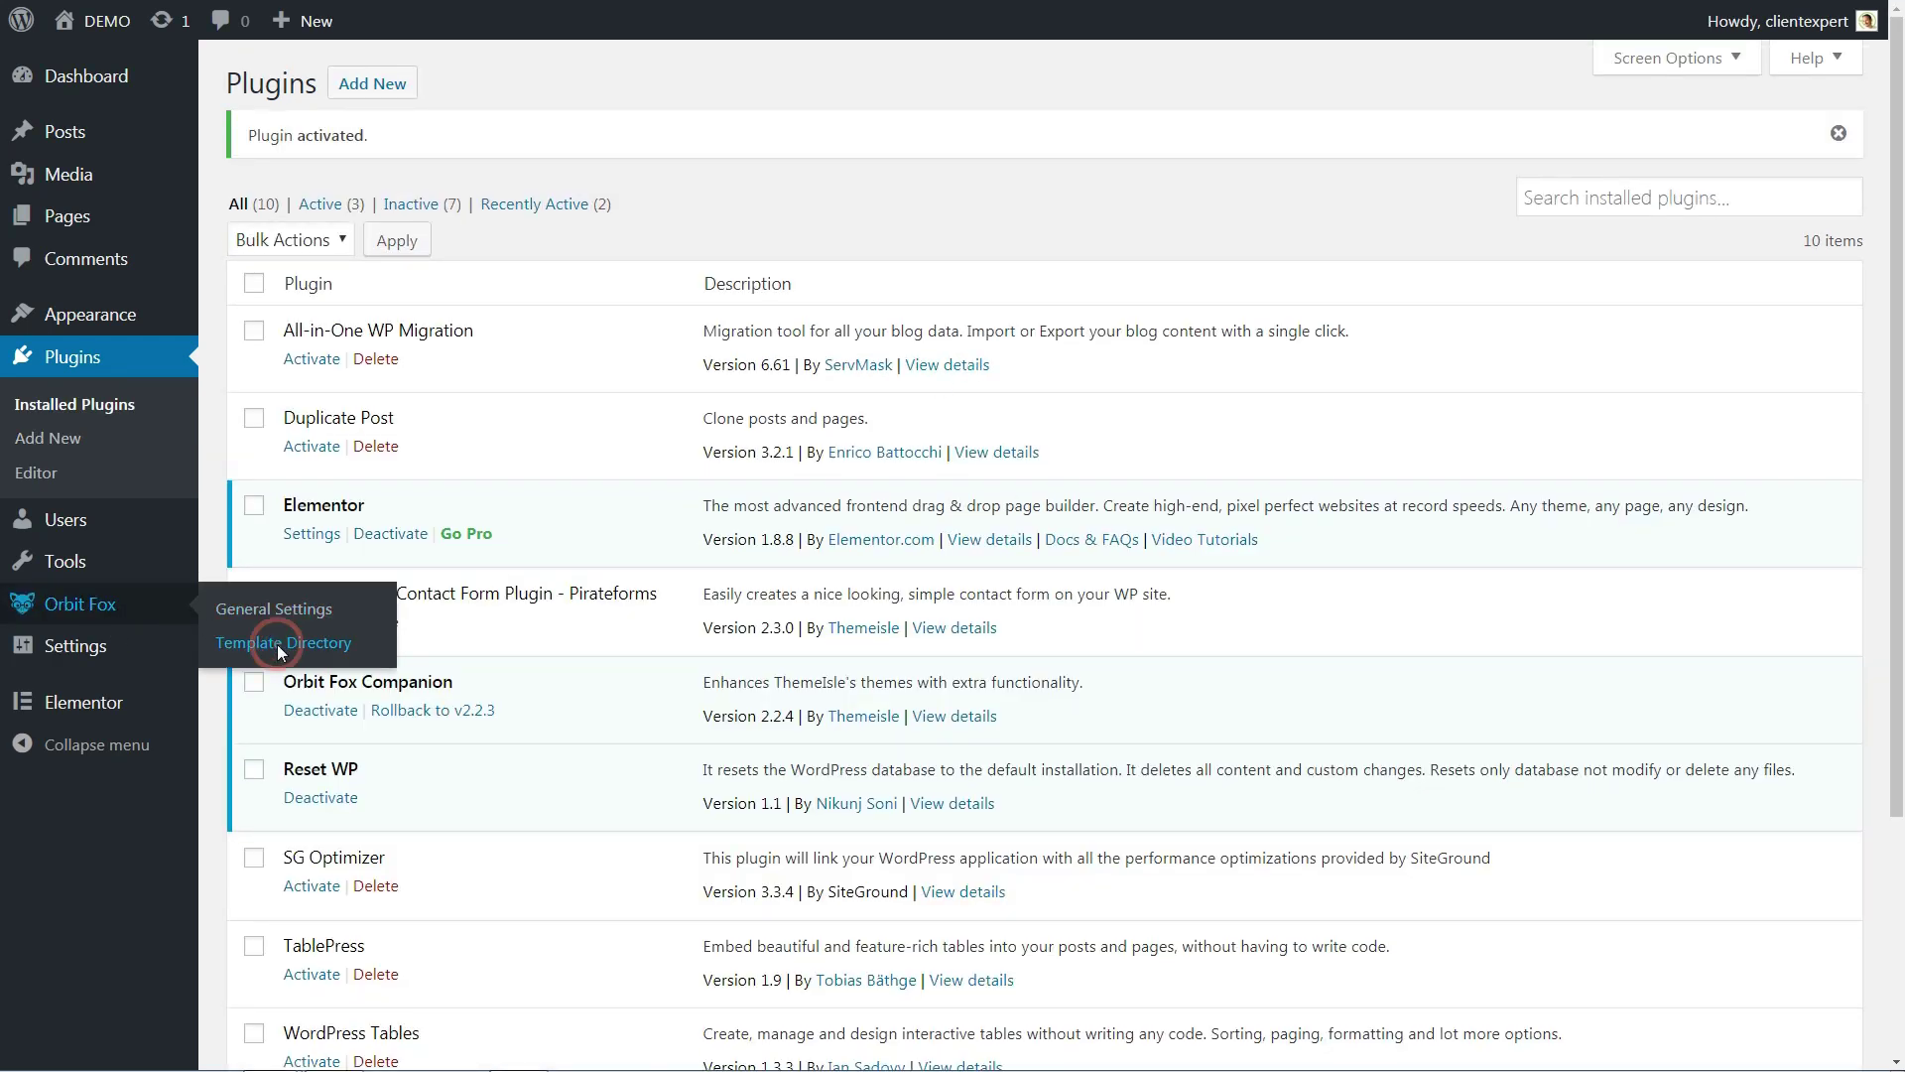
pyautogui.click(1401, 528)
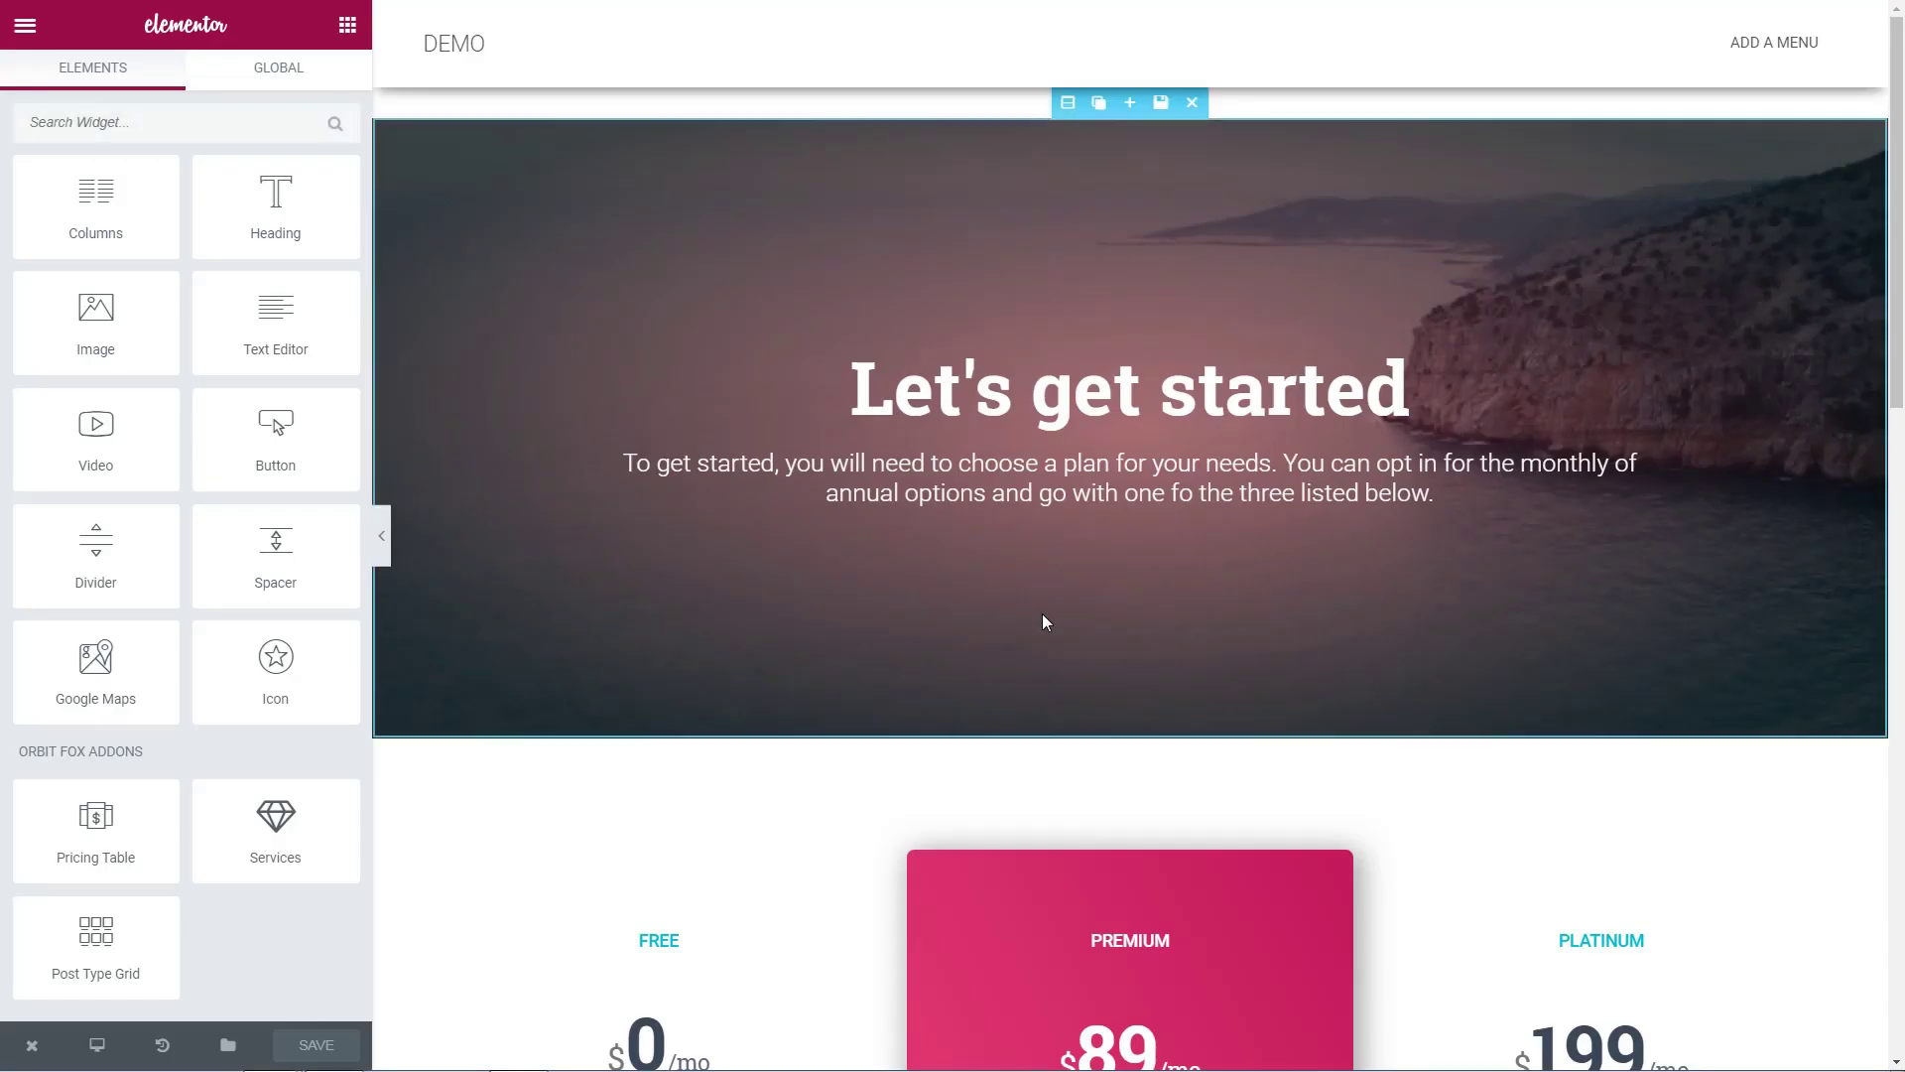
# - Change the background colour of the GET STARTED button in the FREE pricing table through its button style settings
pyautogui.scroll(-6, 1042, 622)
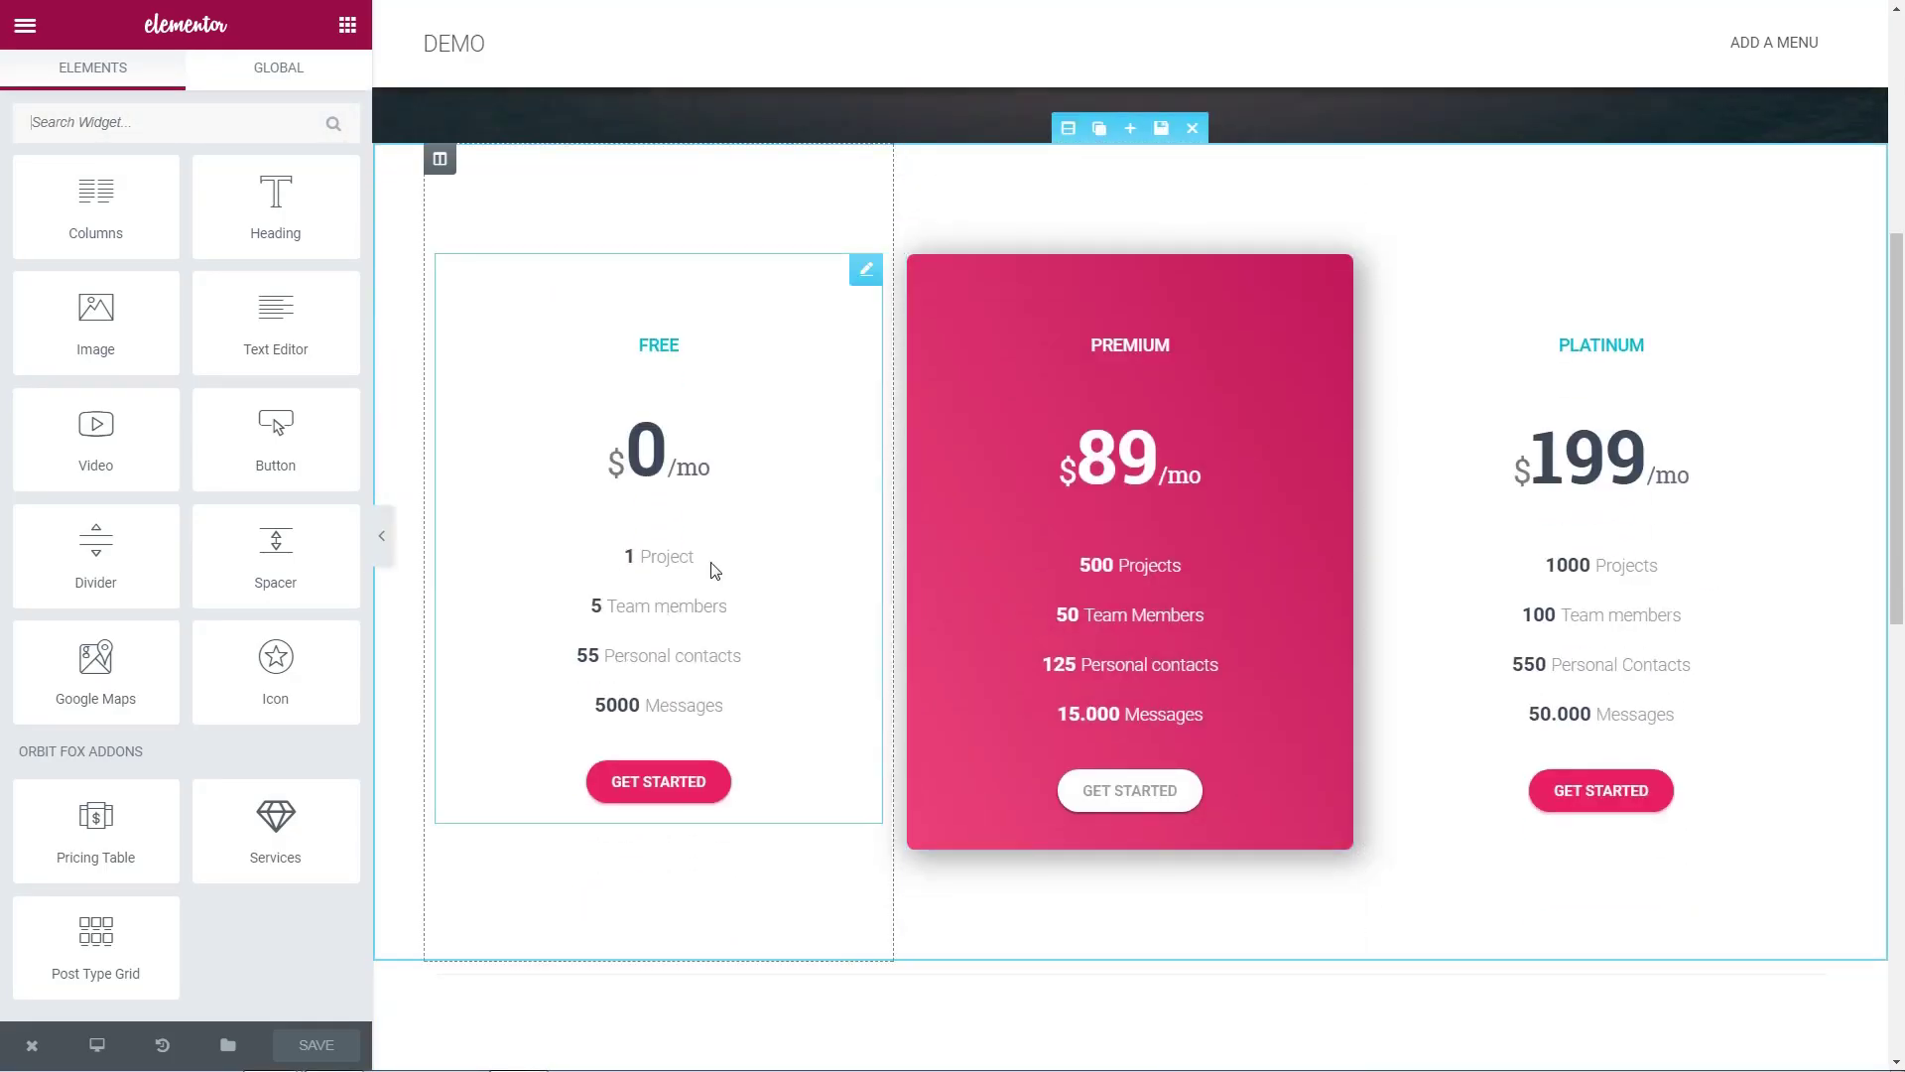
pyautogui.click(553, 266)
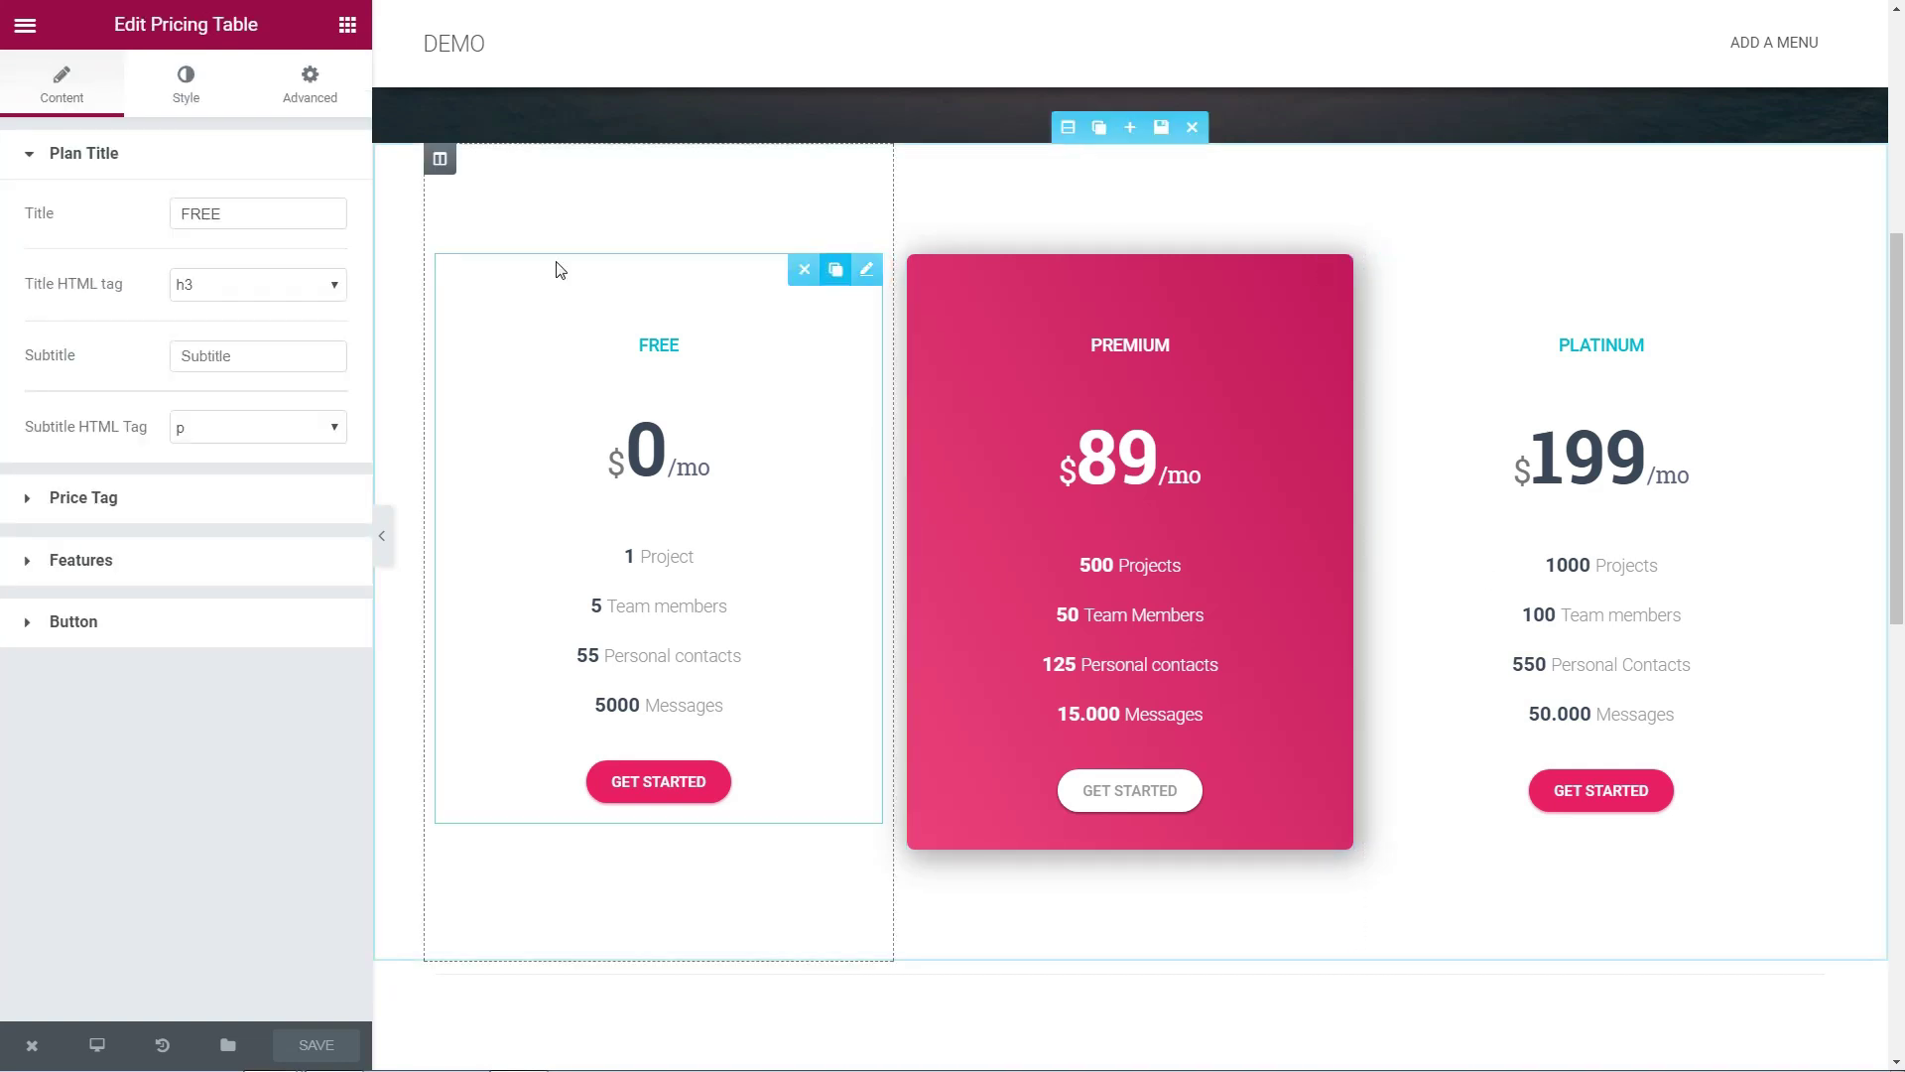
pyautogui.click(187, 84)
pyautogui.scroll(-3, 297, 396)
pyautogui.scroll(3, 264, 341)
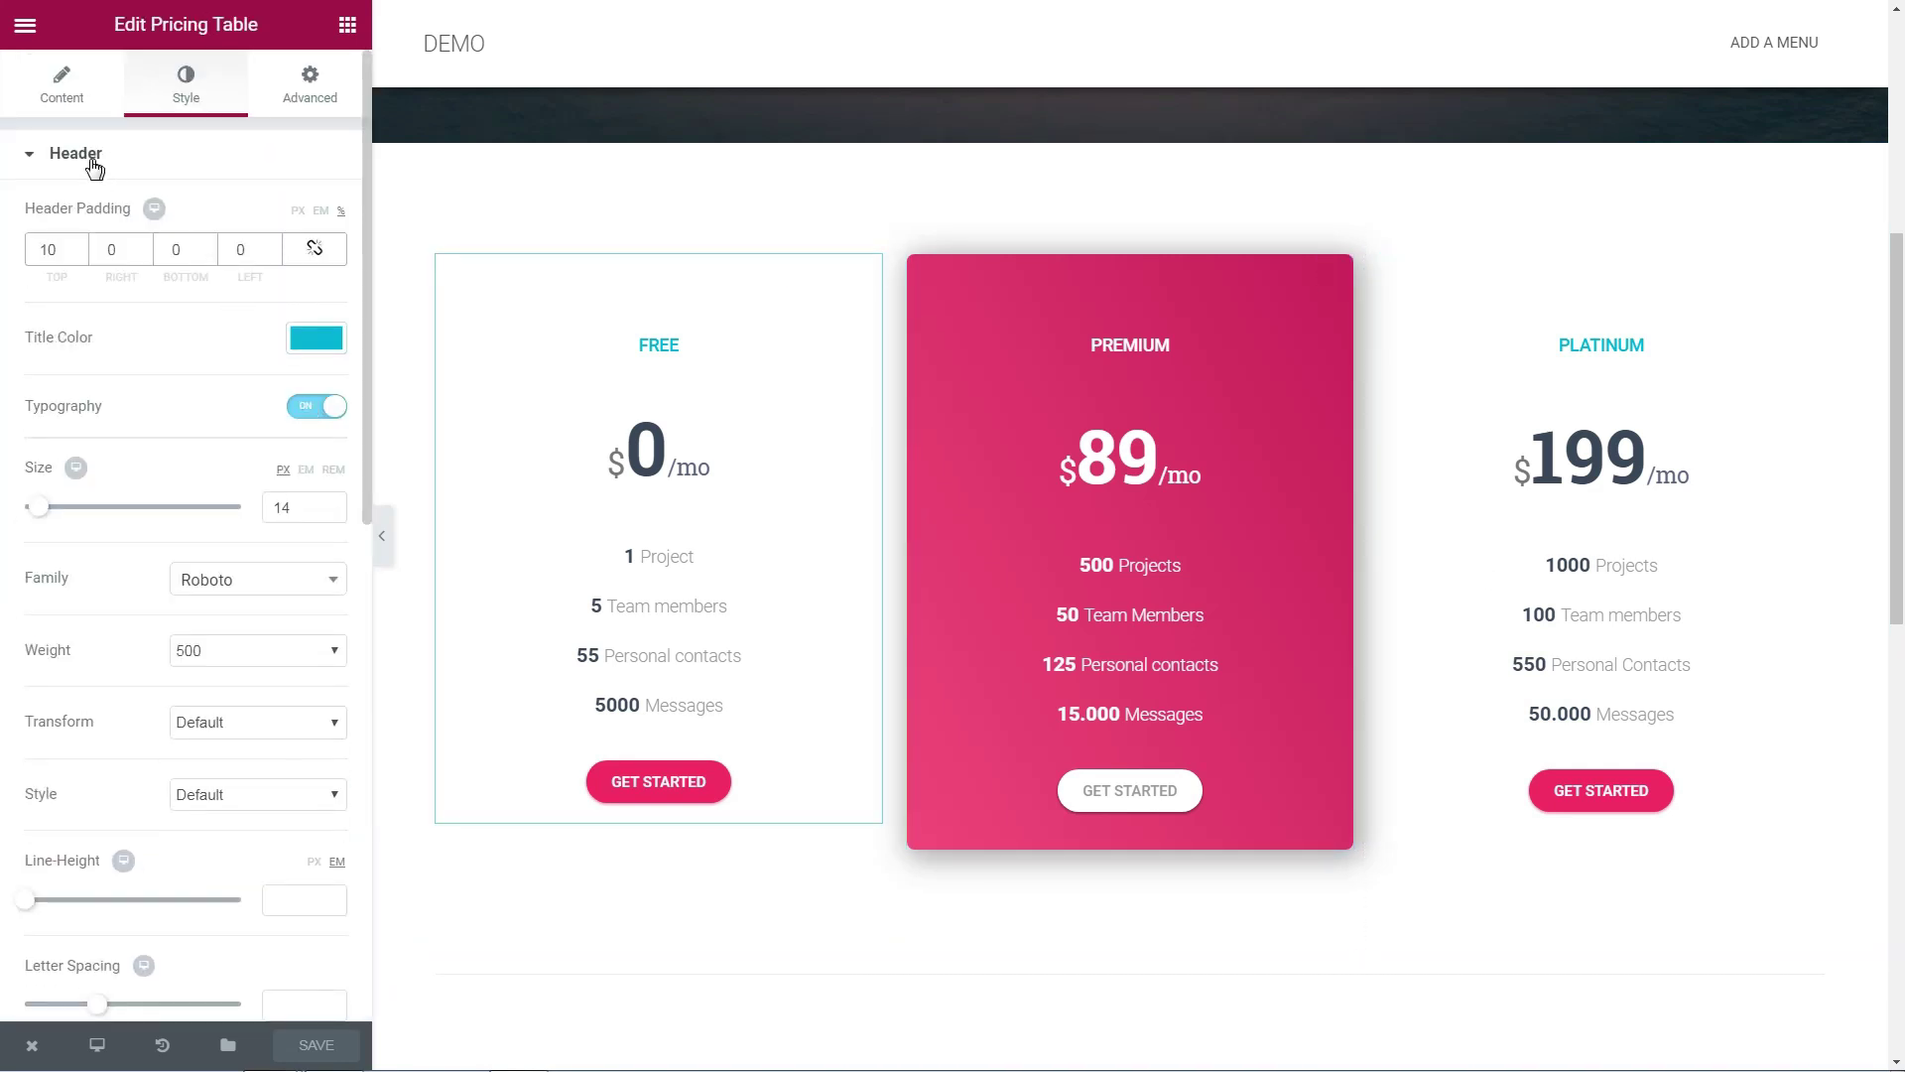
pyautogui.click(43, 156)
pyautogui.click(34, 344)
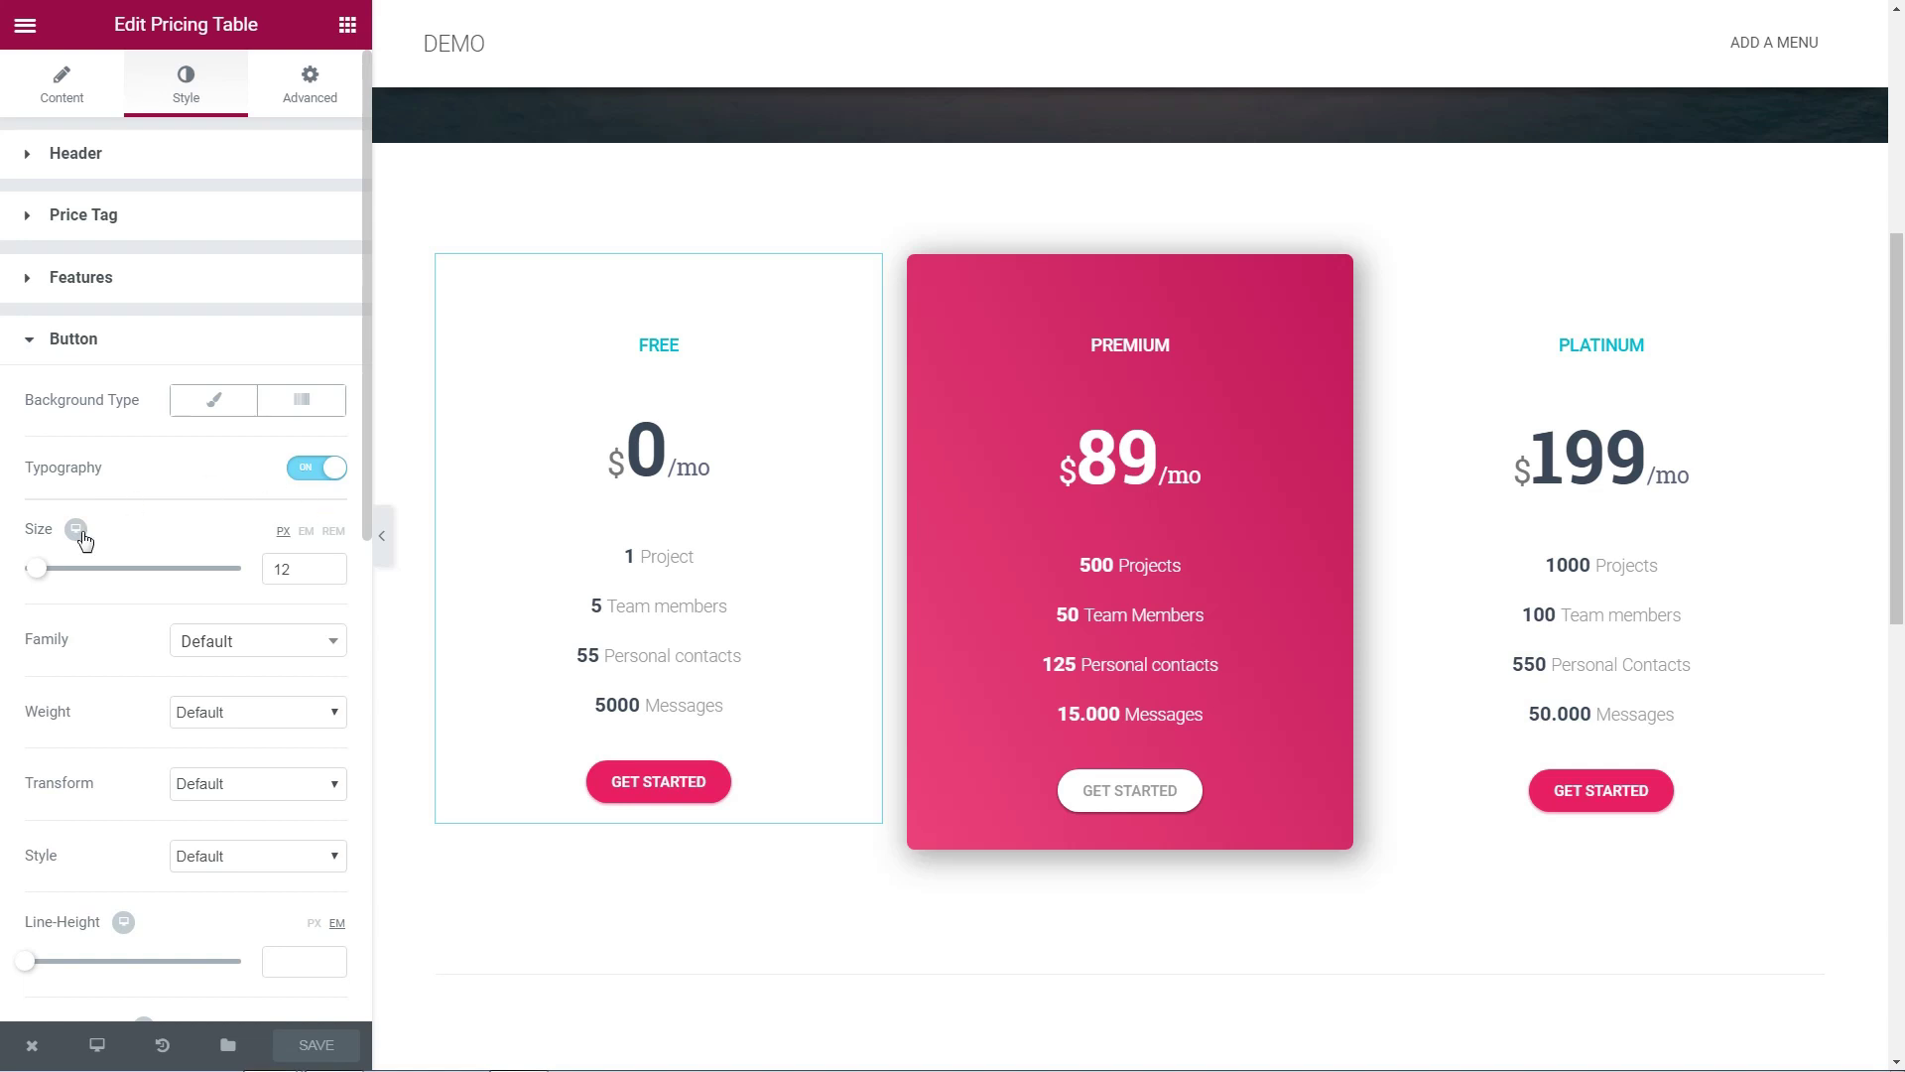
pyautogui.scroll(-10, 179, 629)
pyautogui.click(316, 553)
pyautogui.click(182, 629)
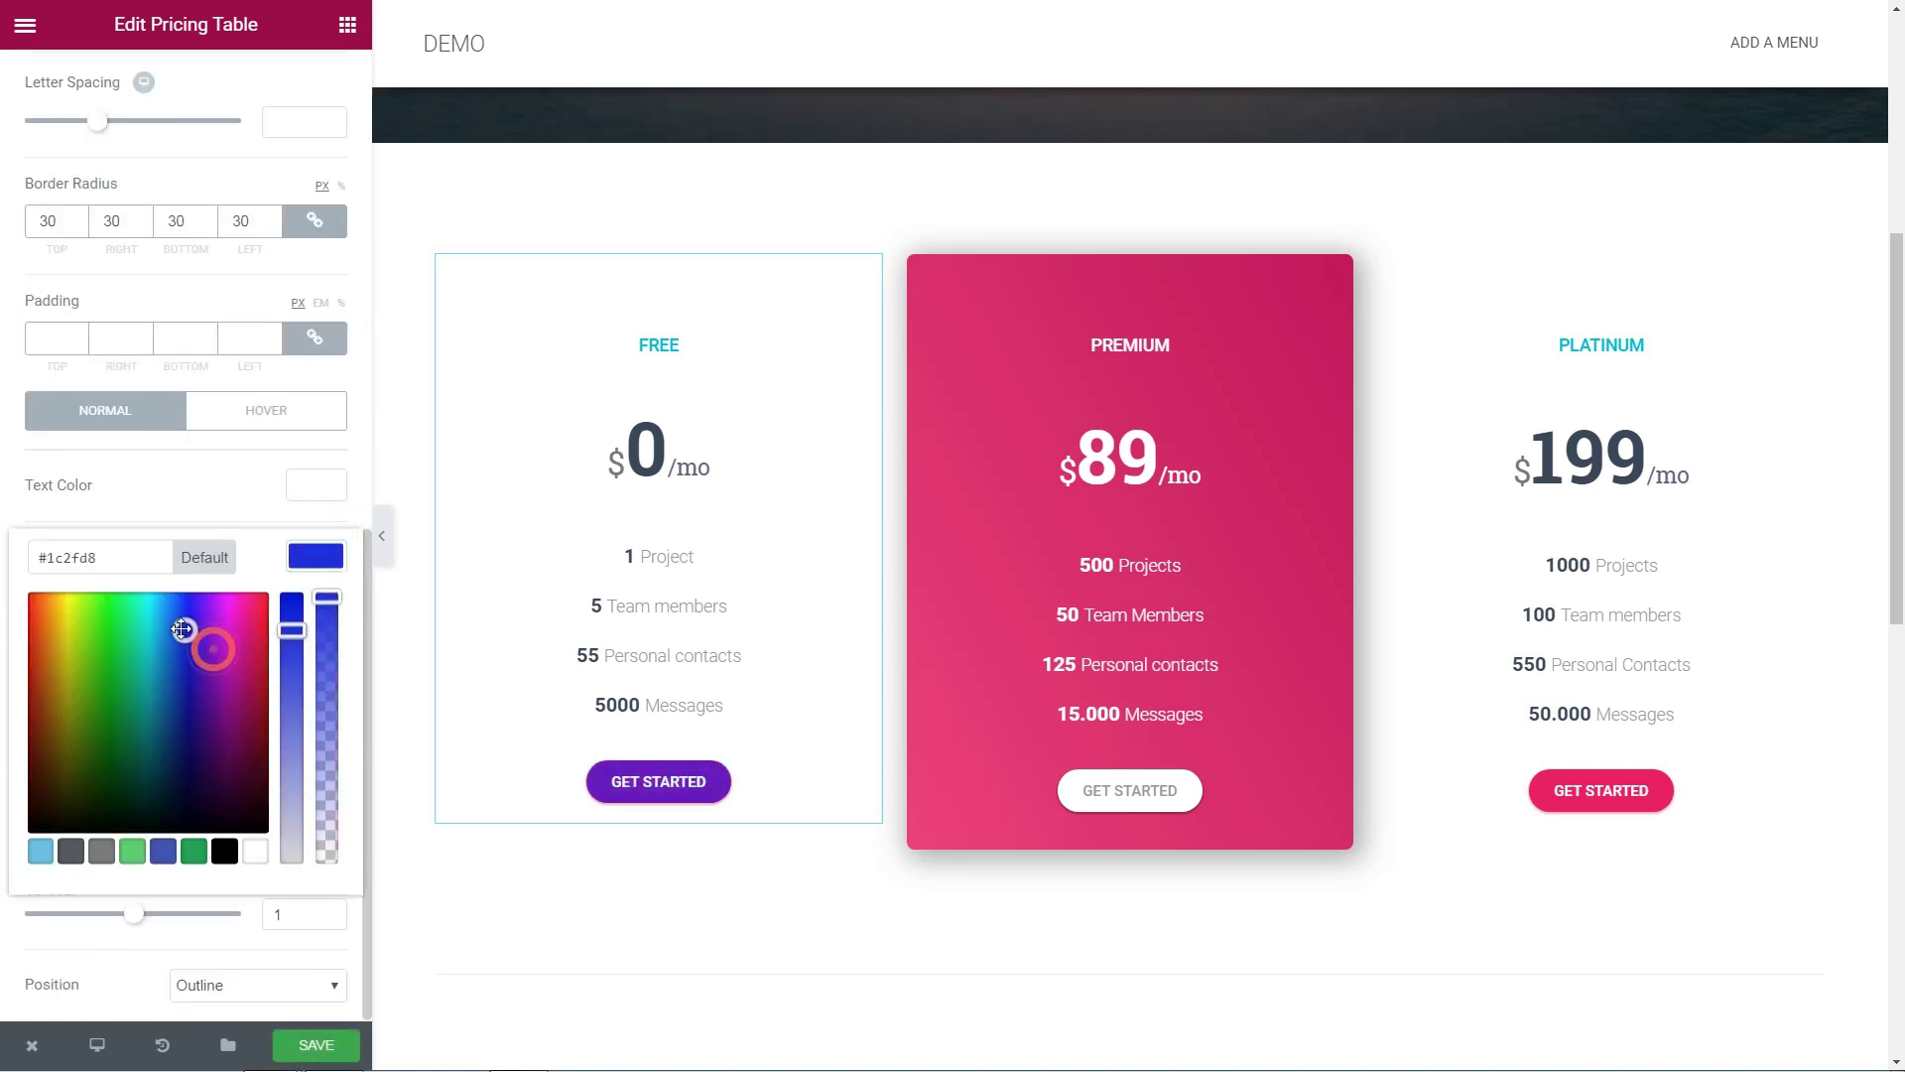
pyautogui.moveTo(183, 629); pyautogui.dragTo(247, 599)
pyautogui.click(700, 561)
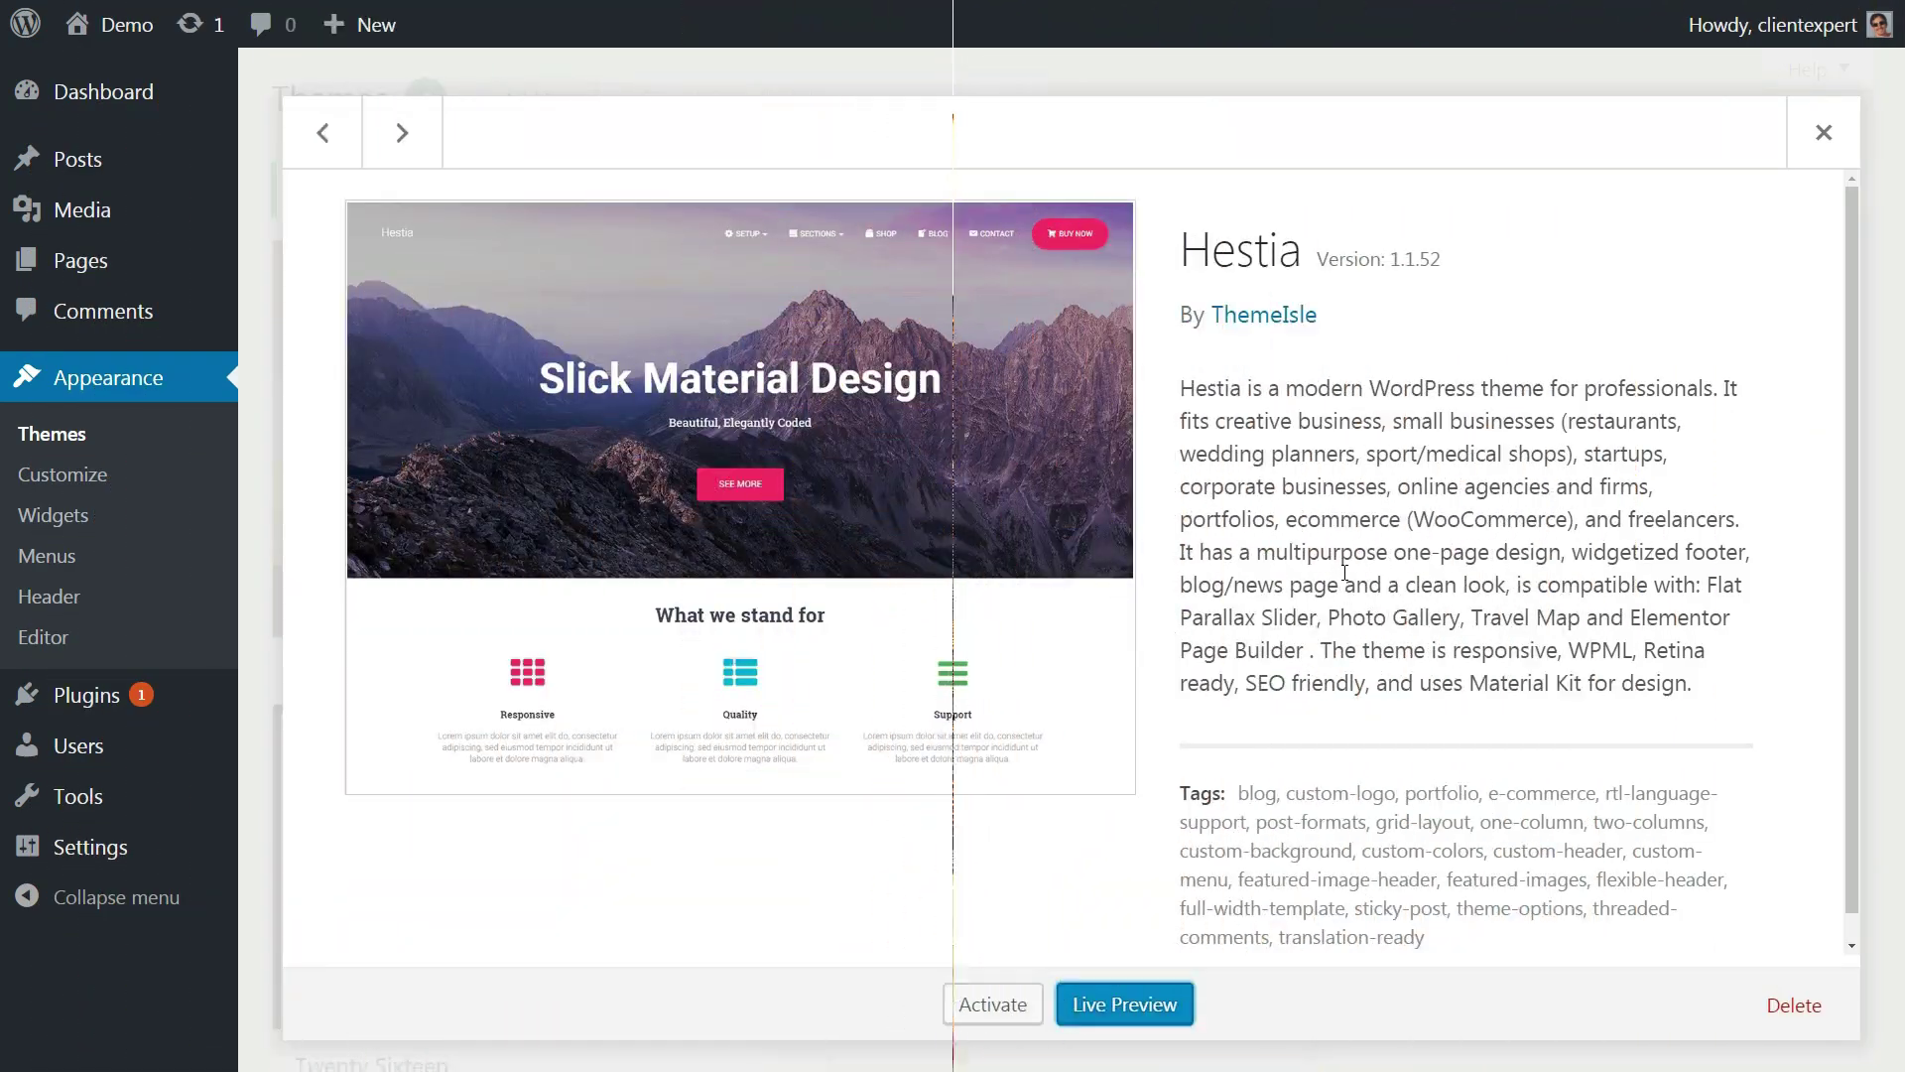
# - Activate the Hestia theme and the Elementor plugin in WordPress
pyautogui.click(987, 1006)
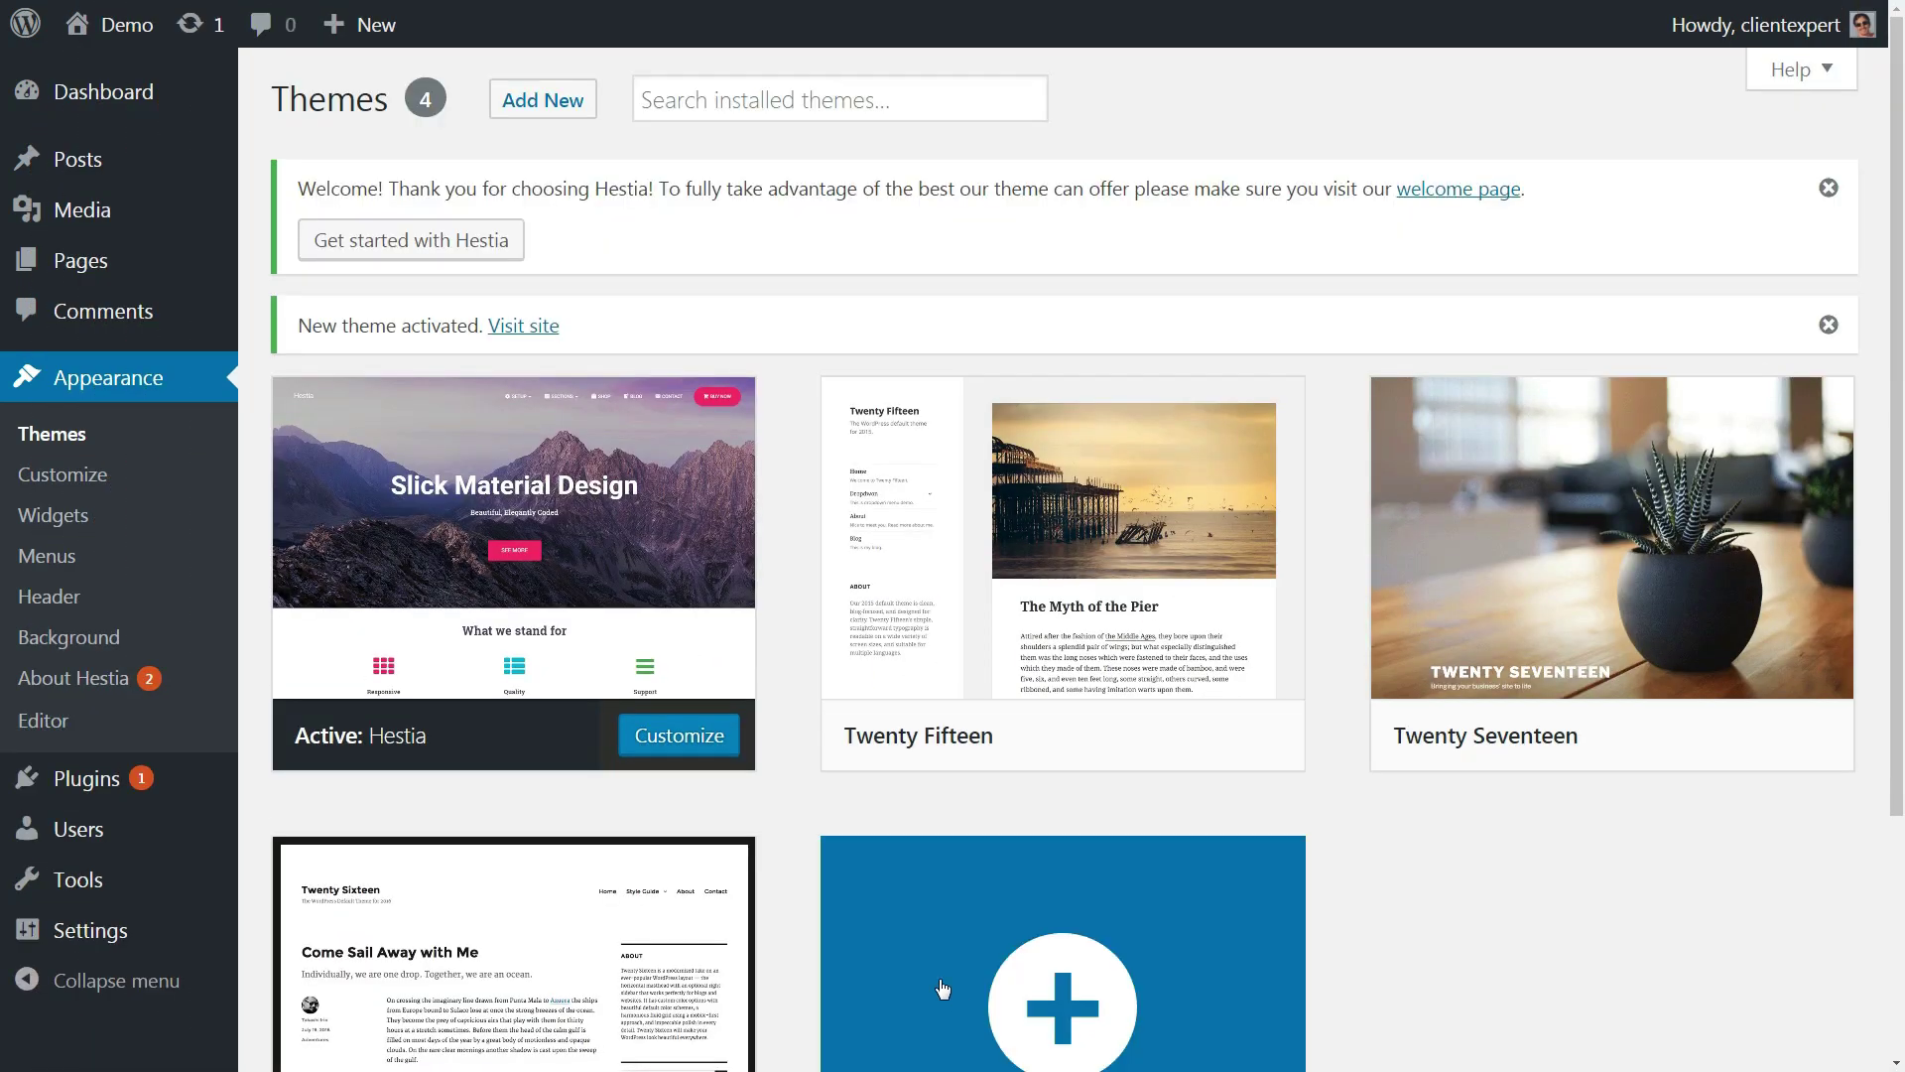
pyautogui.moveTo(169, 784)
pyautogui.click(328, 784)
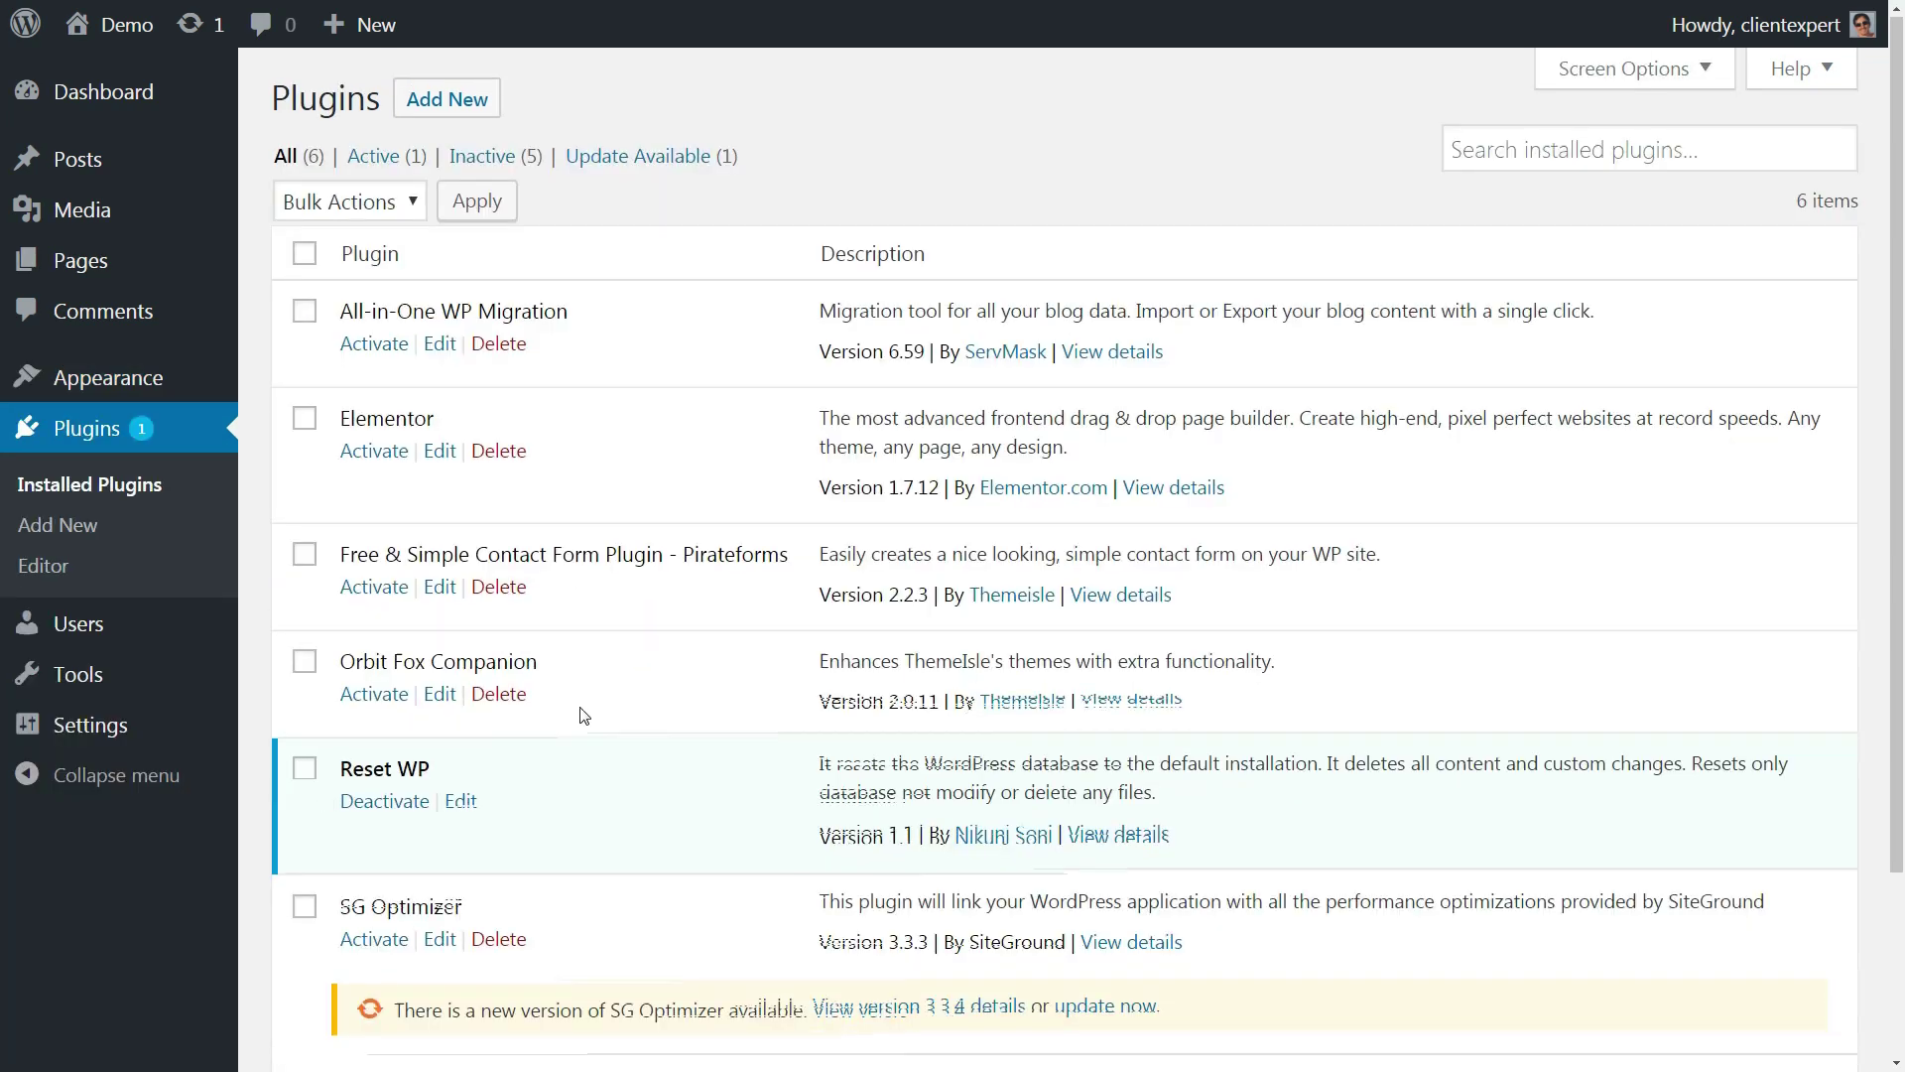
pyautogui.scroll(-3, 581, 712)
pyautogui.click(374, 219)
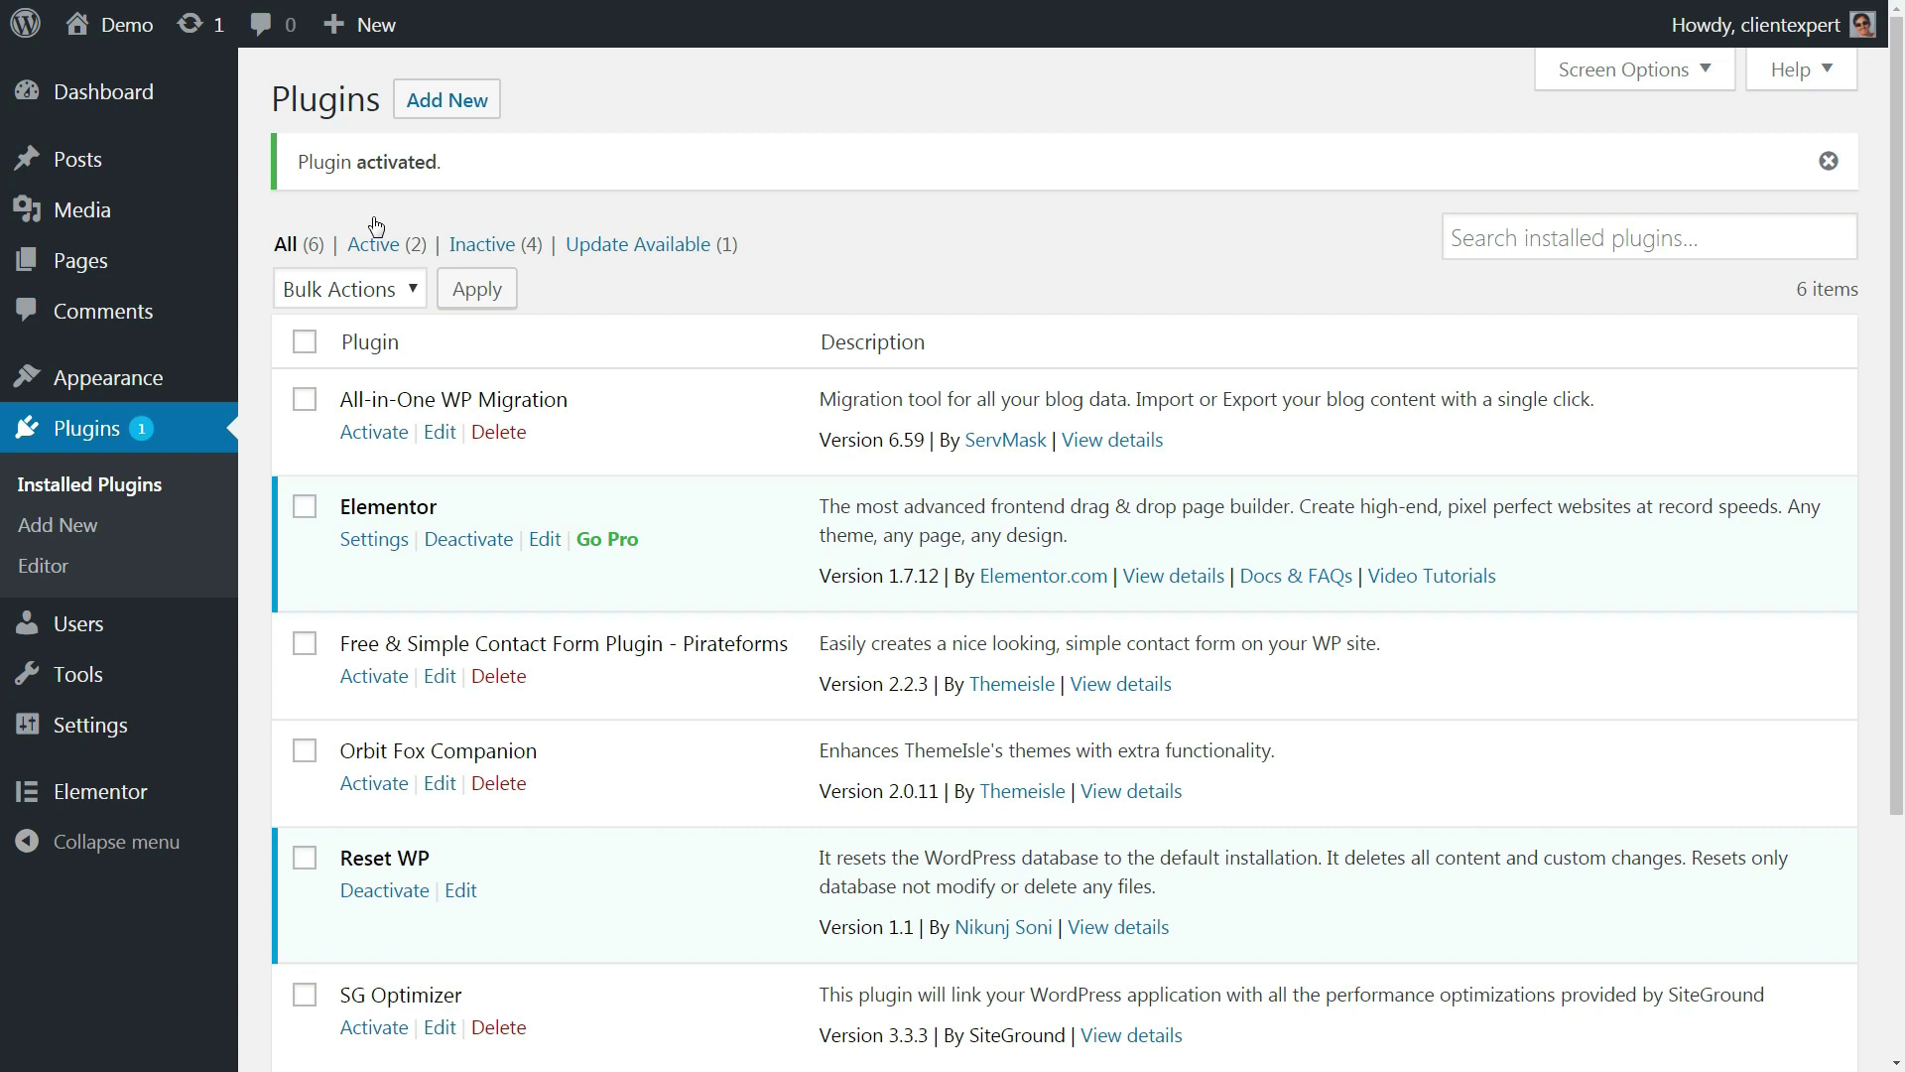
# - Open Sample Page for editing and choose a different page template in its attributes
pyautogui.moveTo(159, 266)
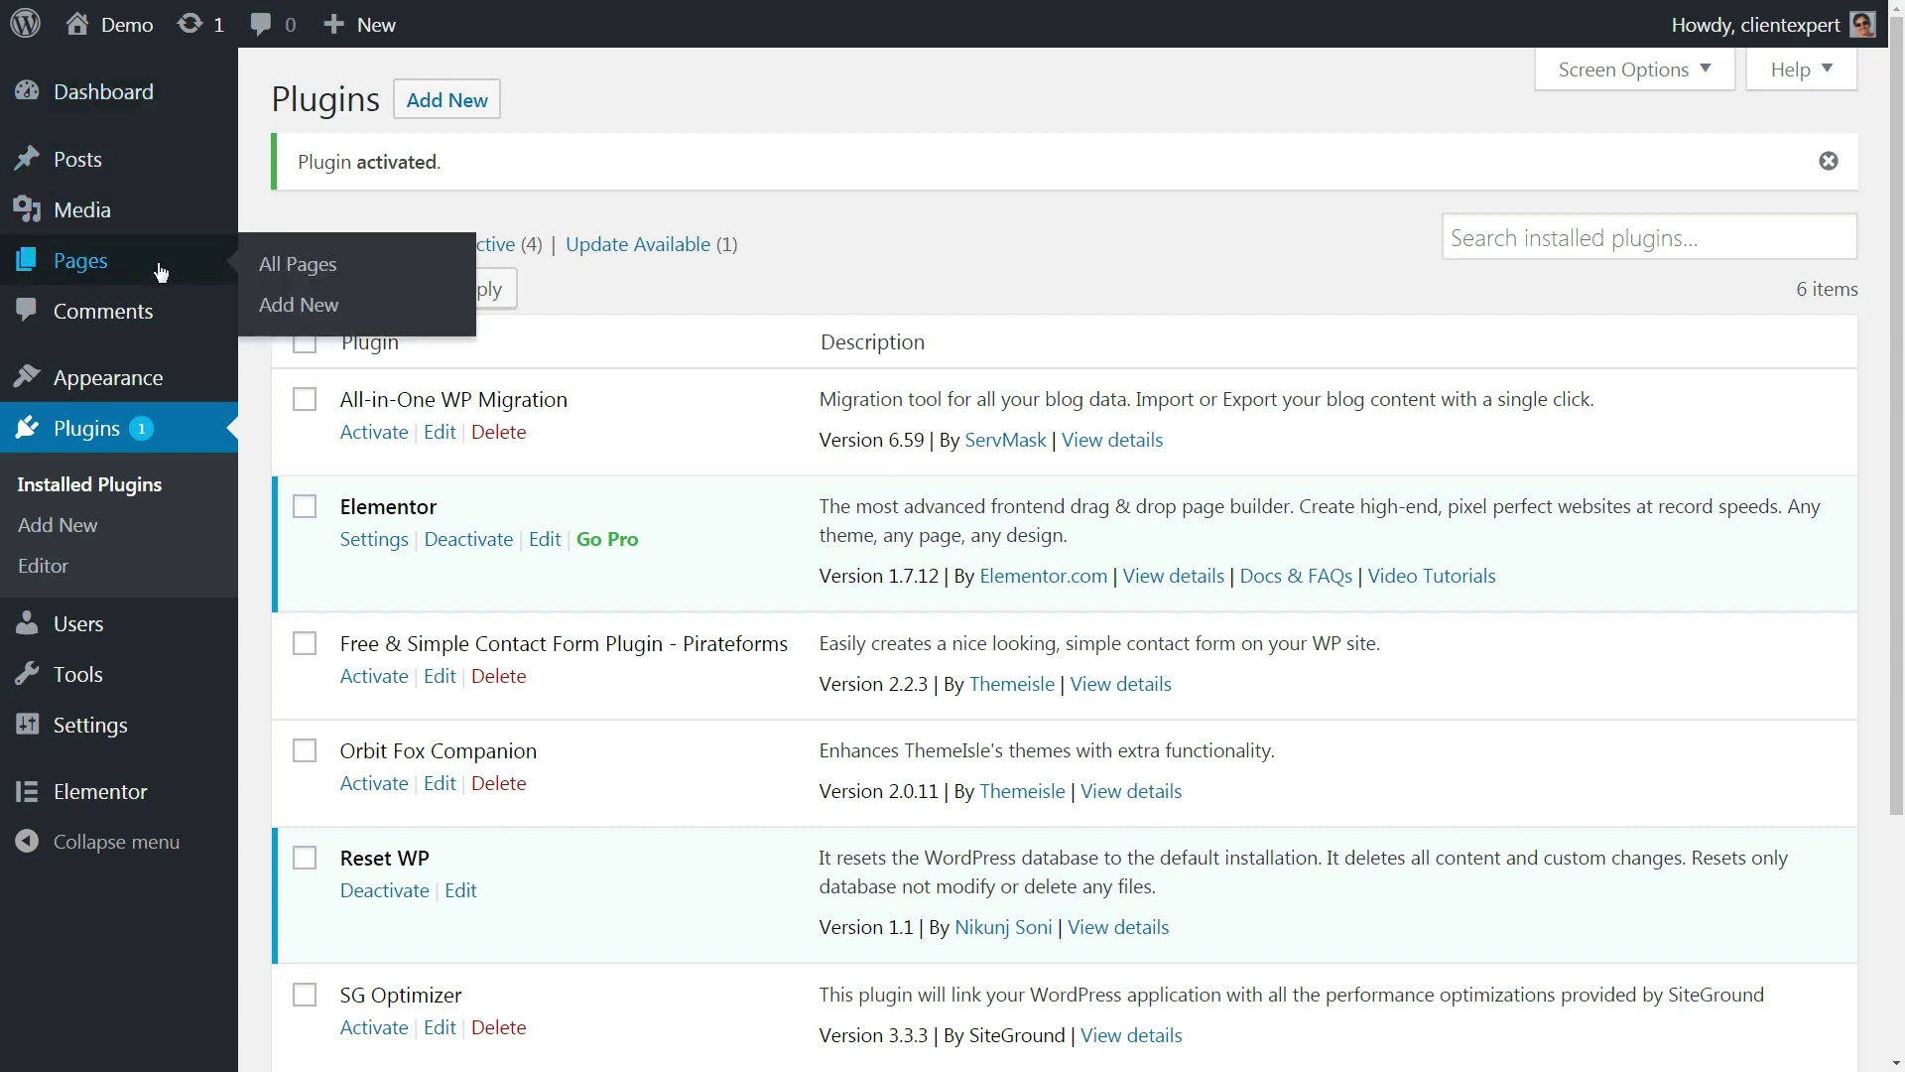
pyautogui.click(281, 261)
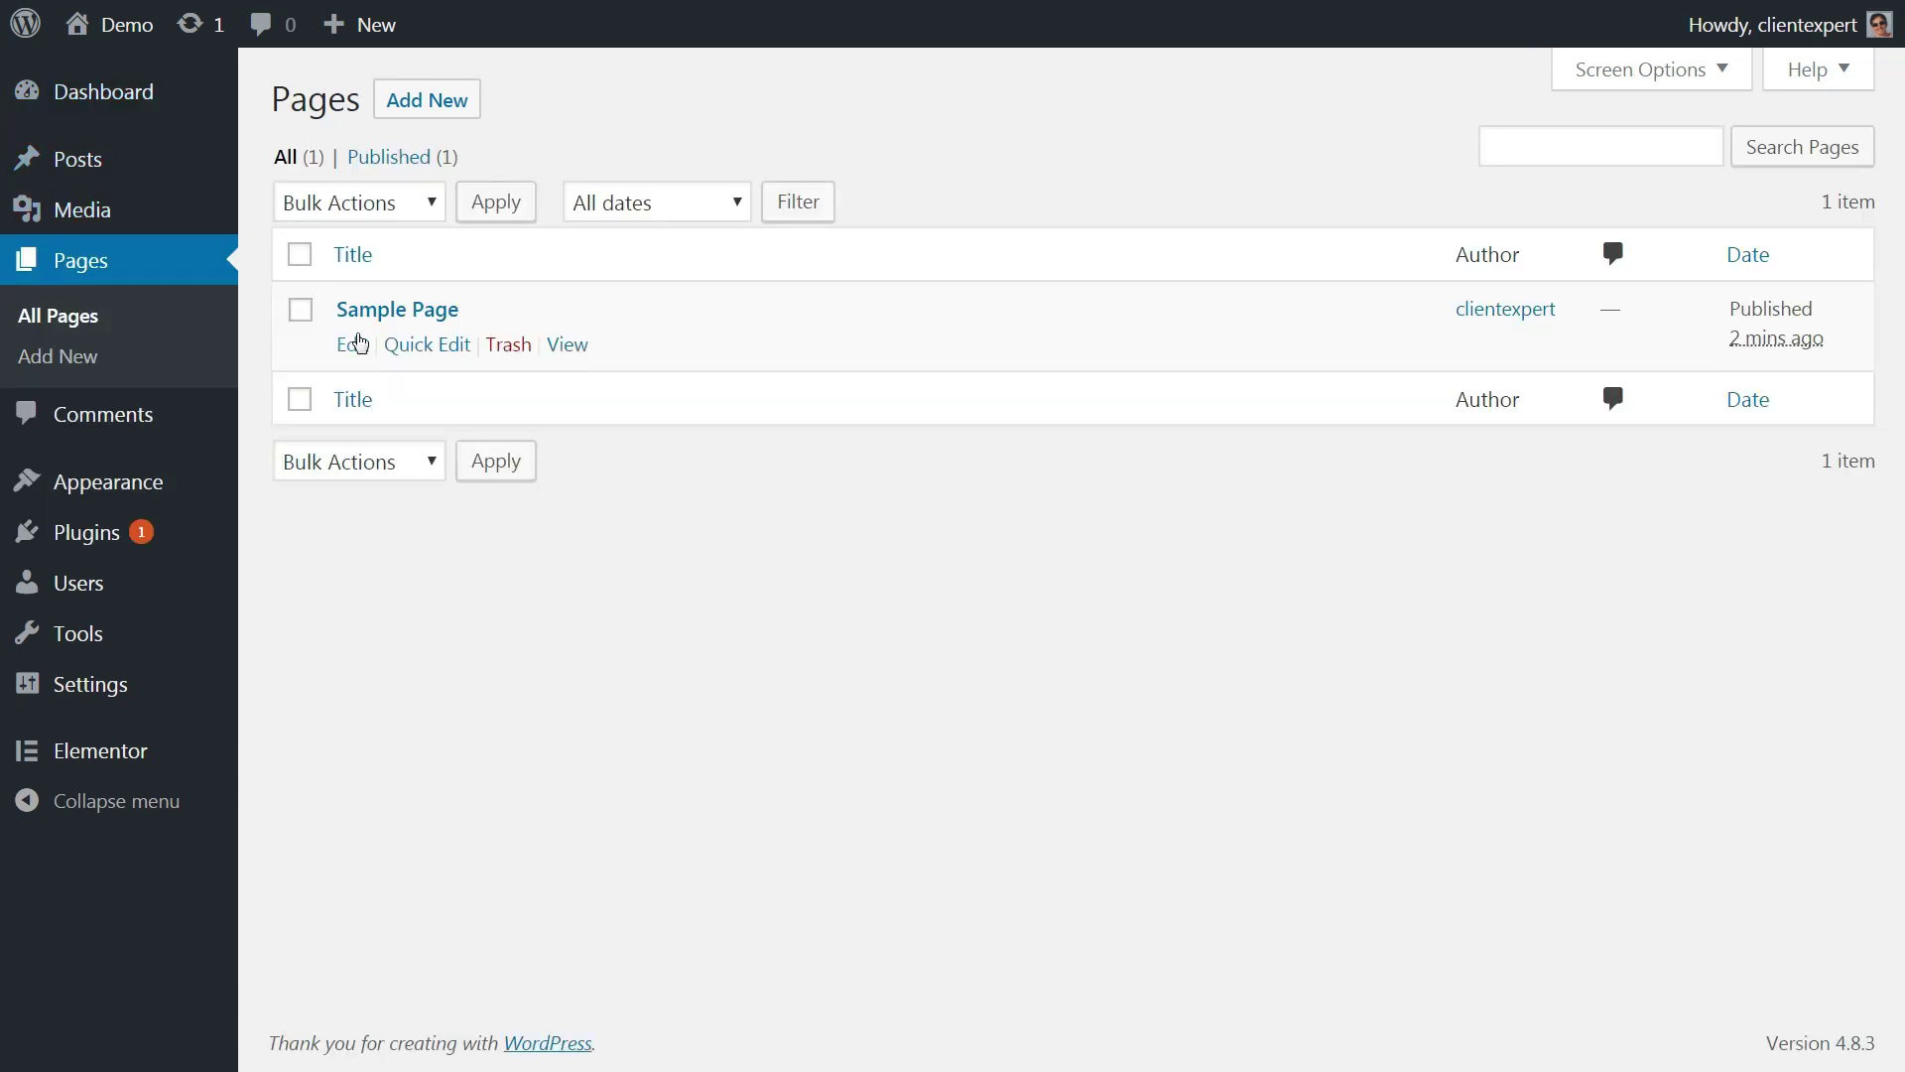
pyautogui.click(360, 347)
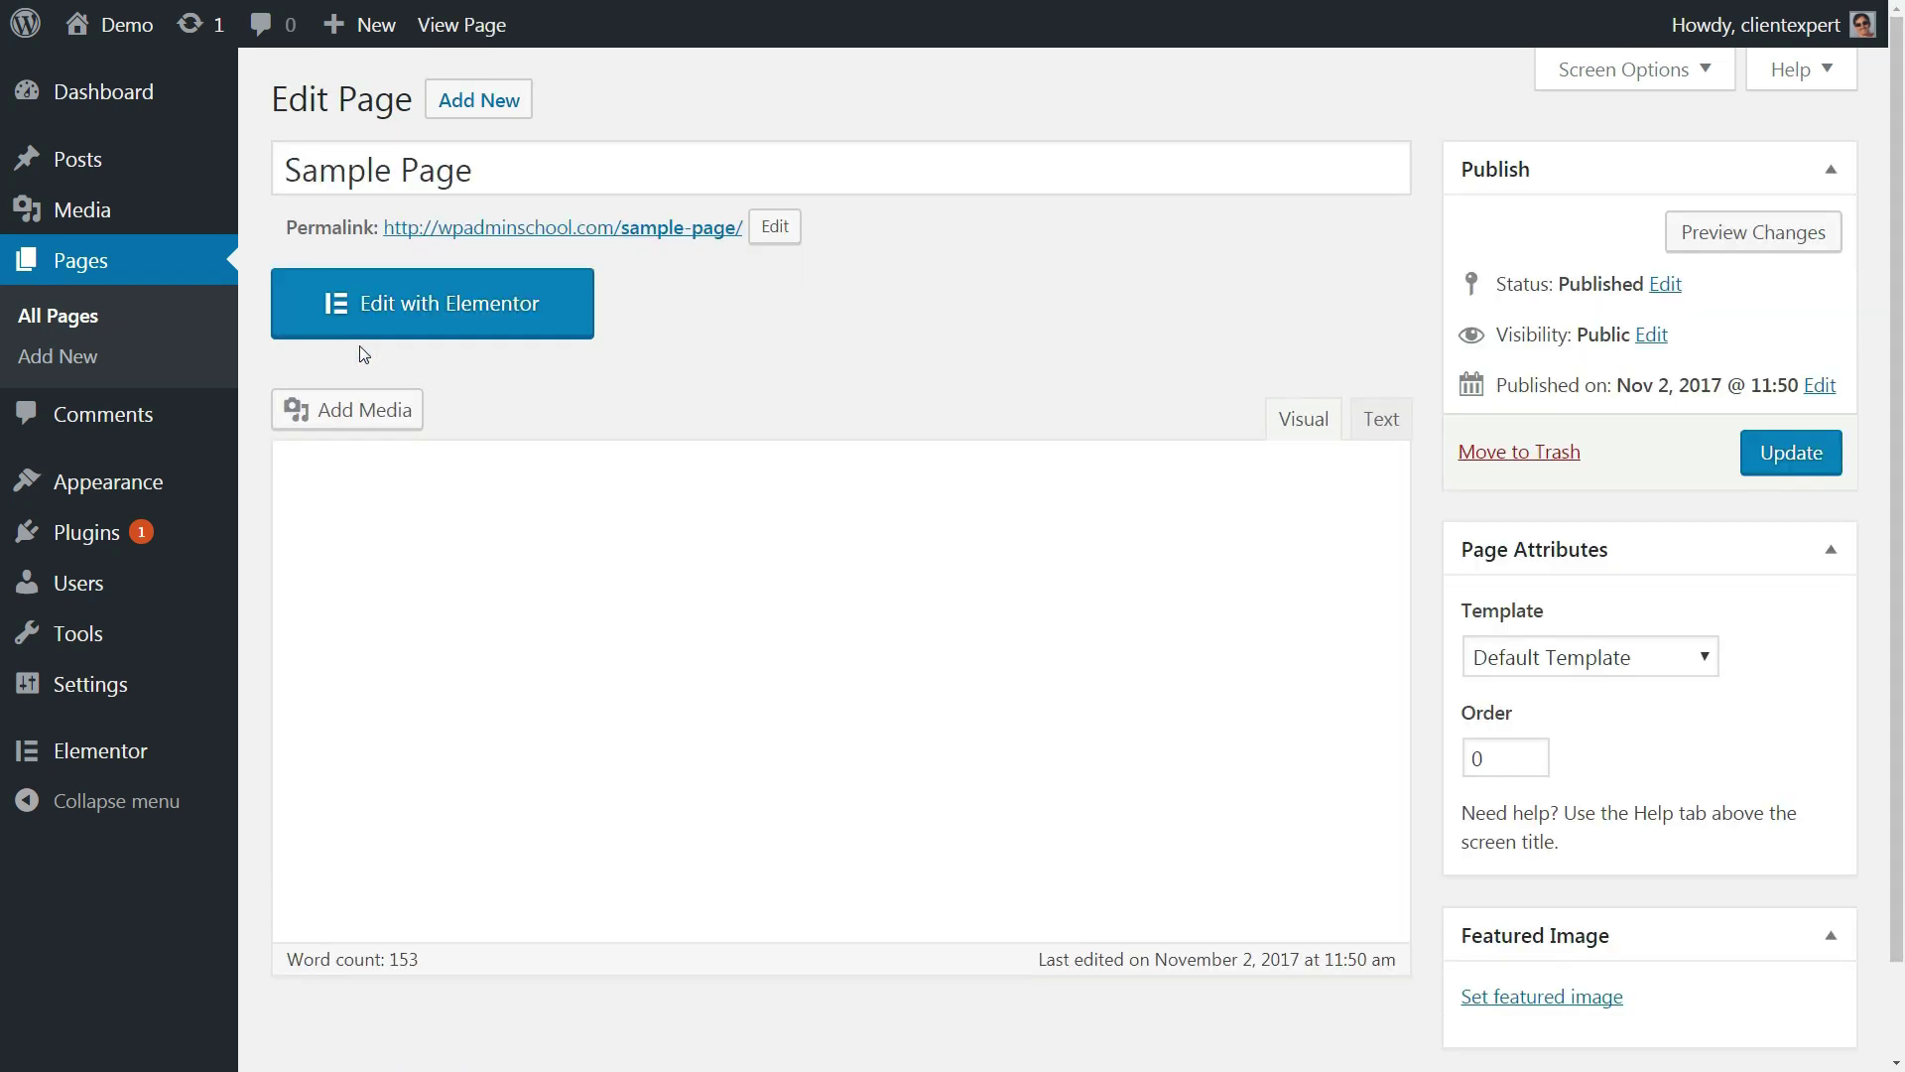
pyautogui.click(1630, 647)
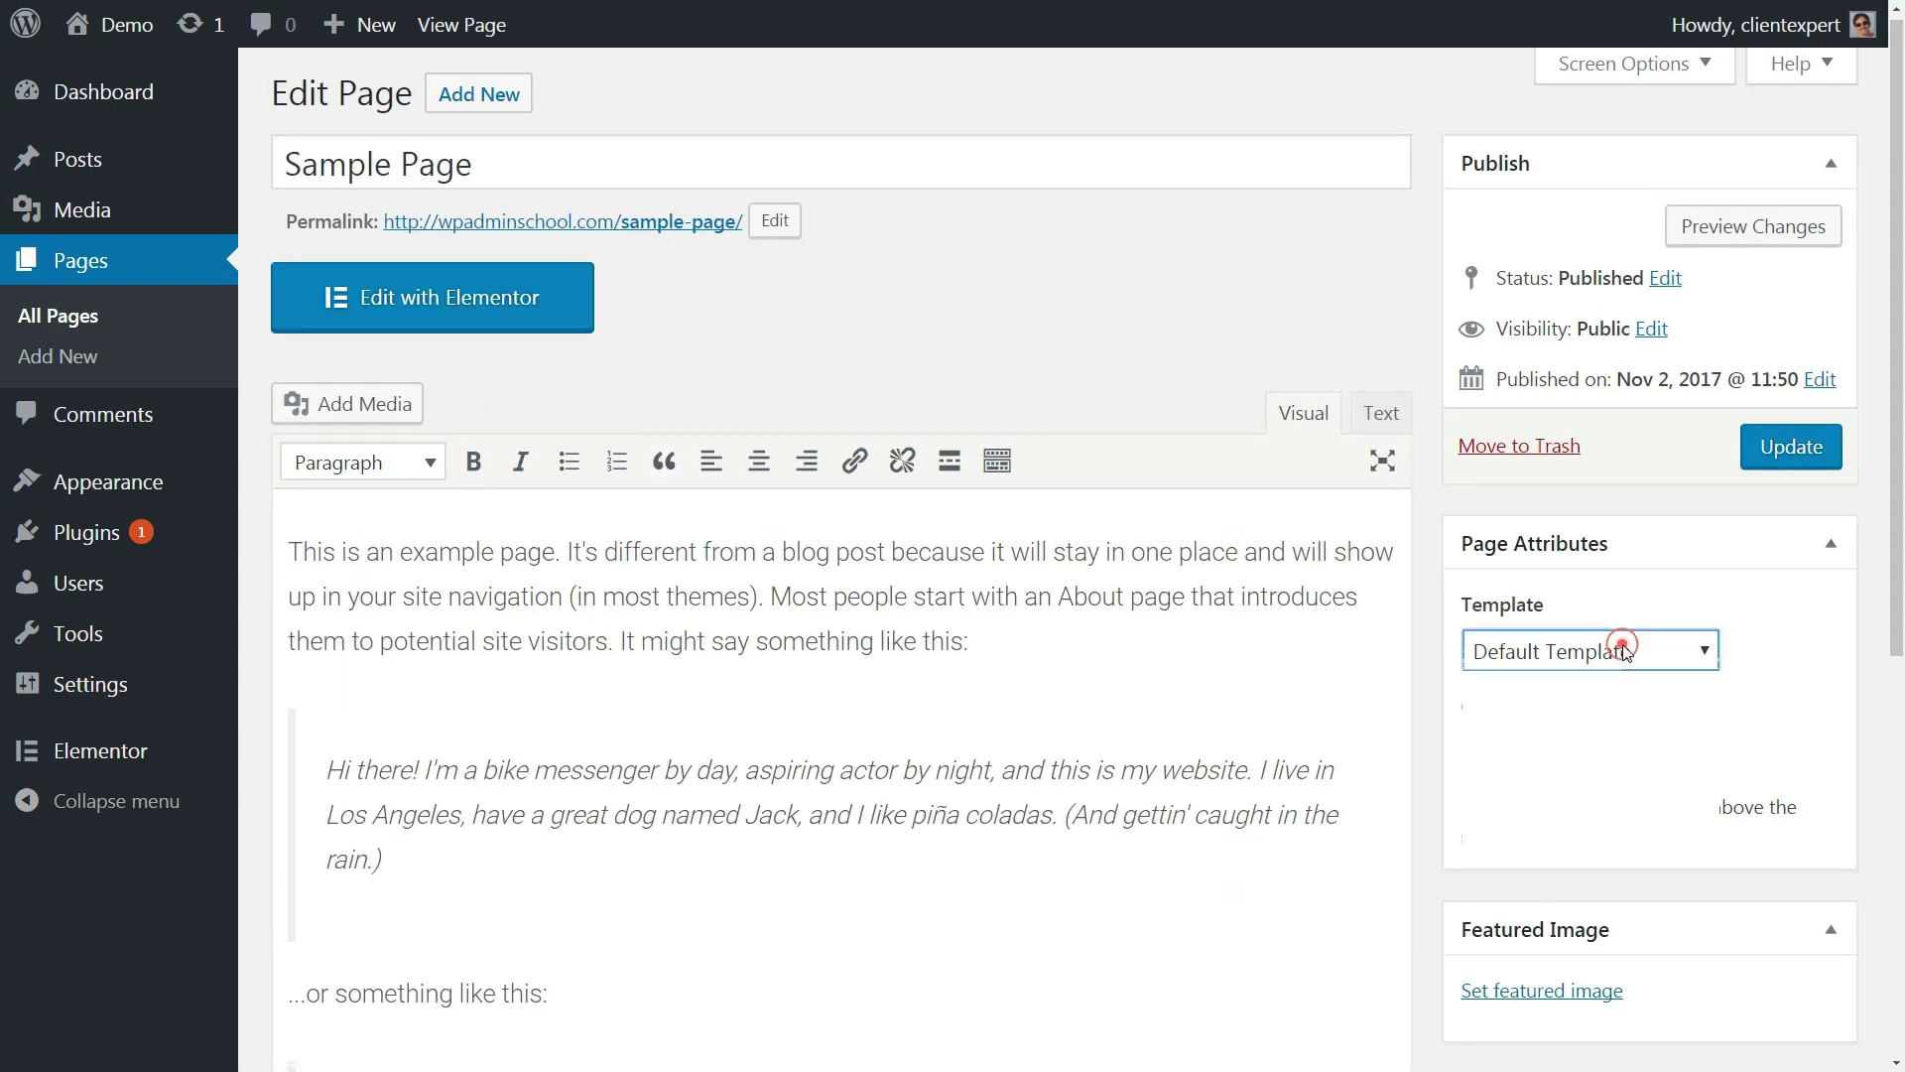
pyautogui.click(1578, 773)
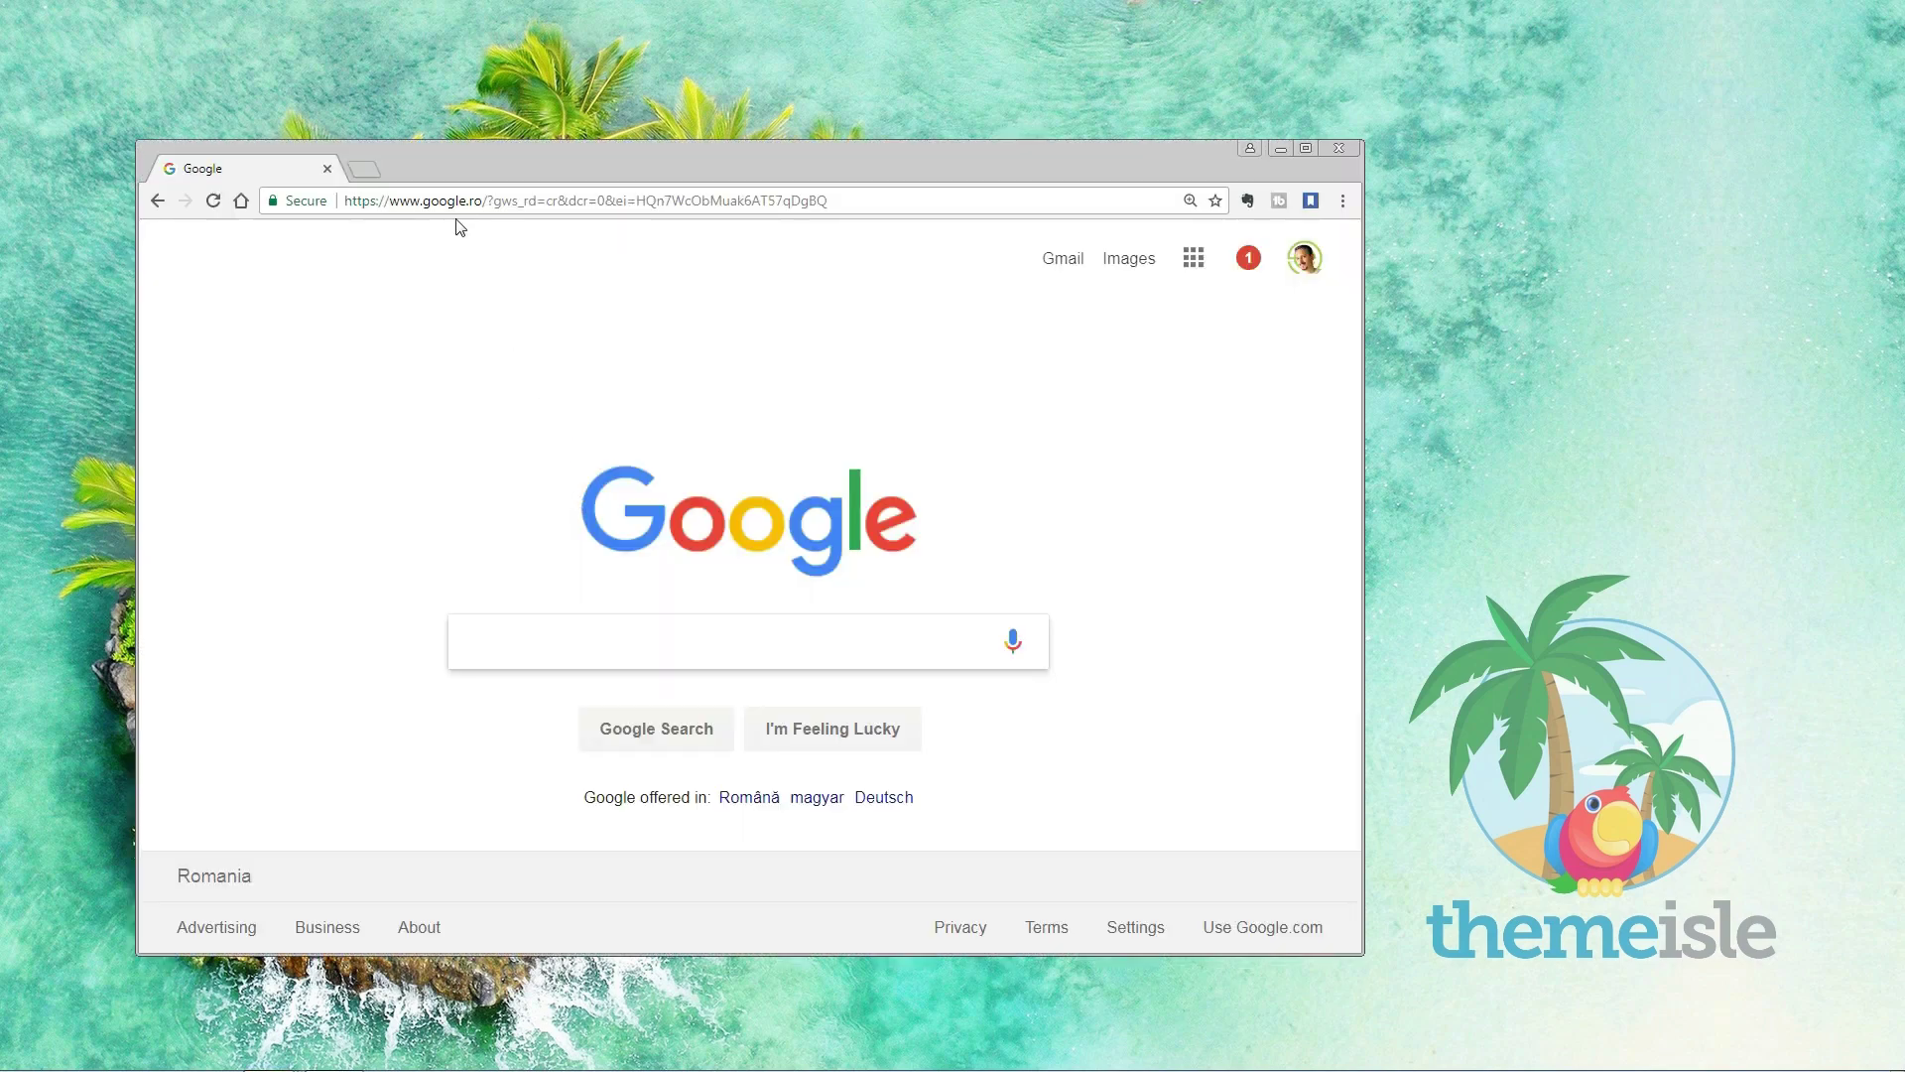
# - Switch to the Chrome browser, load pixabay.com, and maximize it to full screen
pyautogui.click(449, 199)
pyautogui.write('pixabay.com')
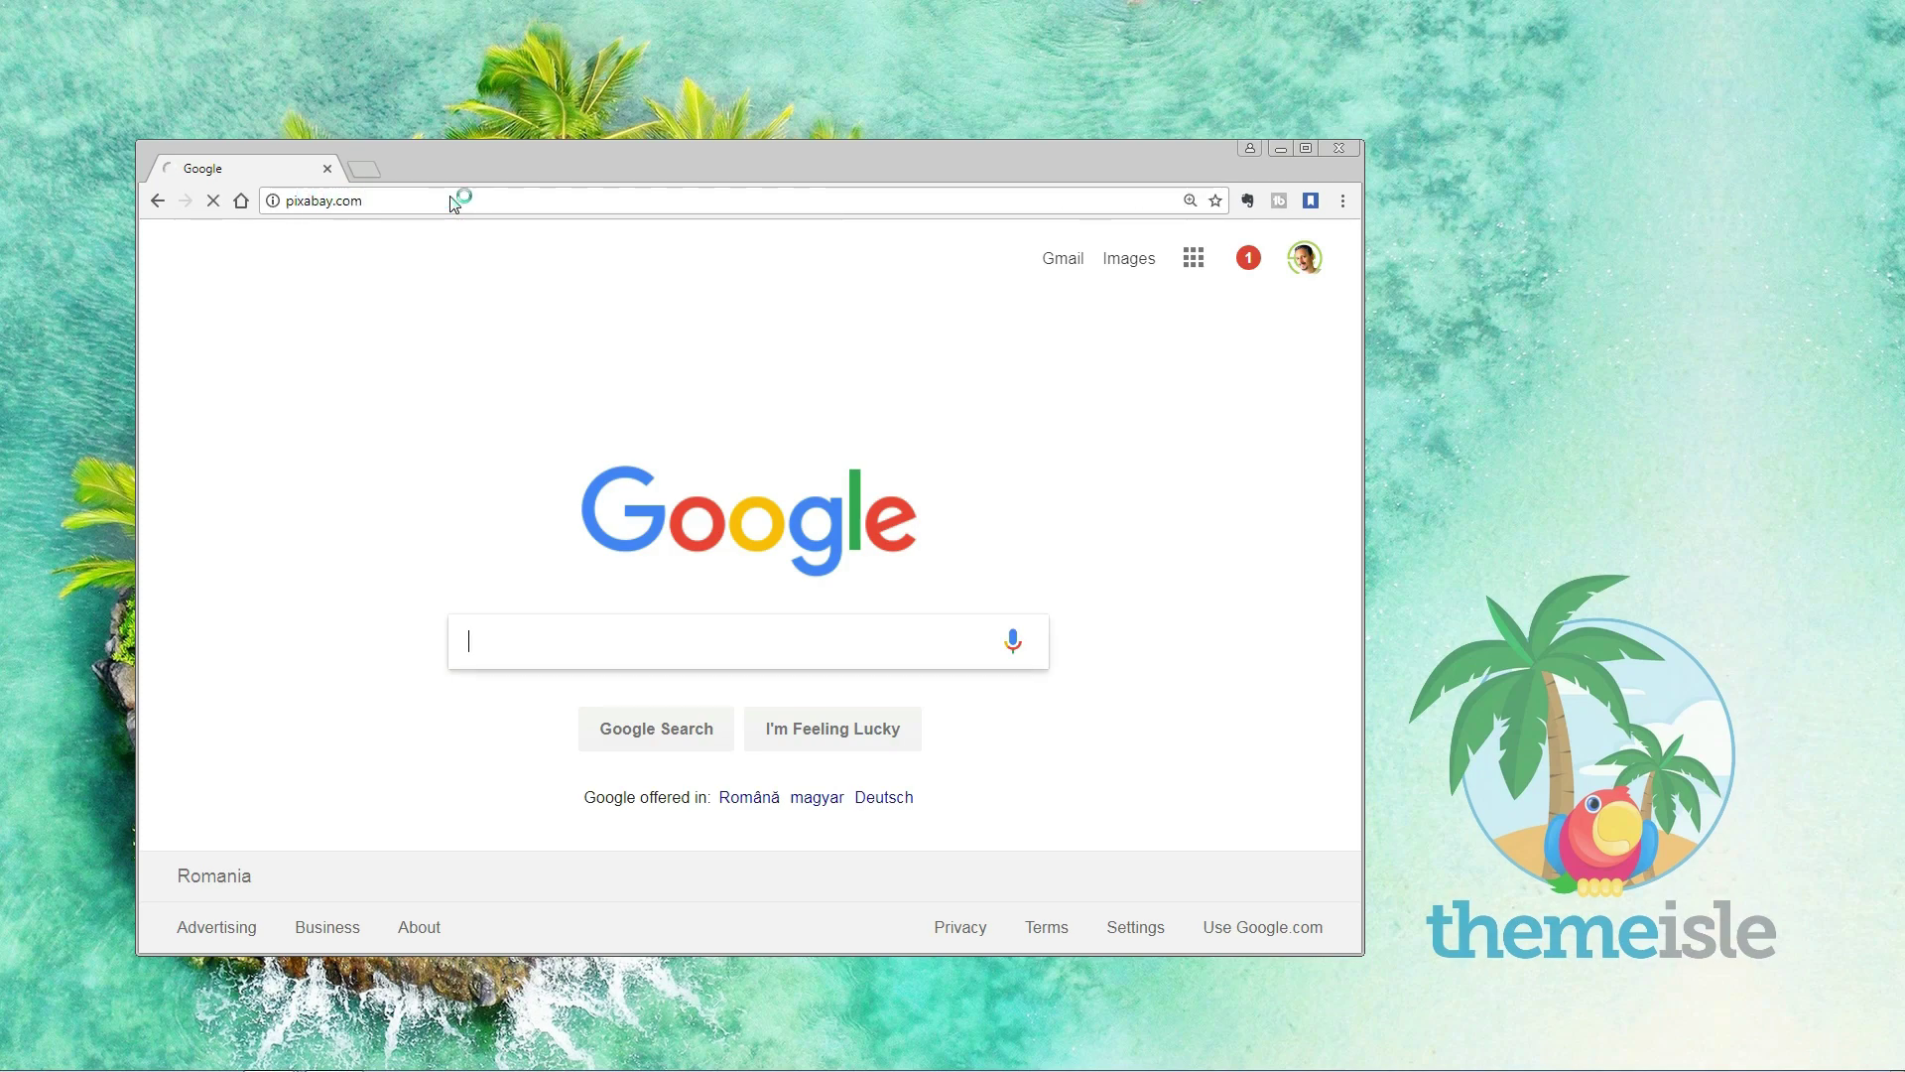
pyautogui.press('Return')
pyautogui.doubleClick(598, 157)
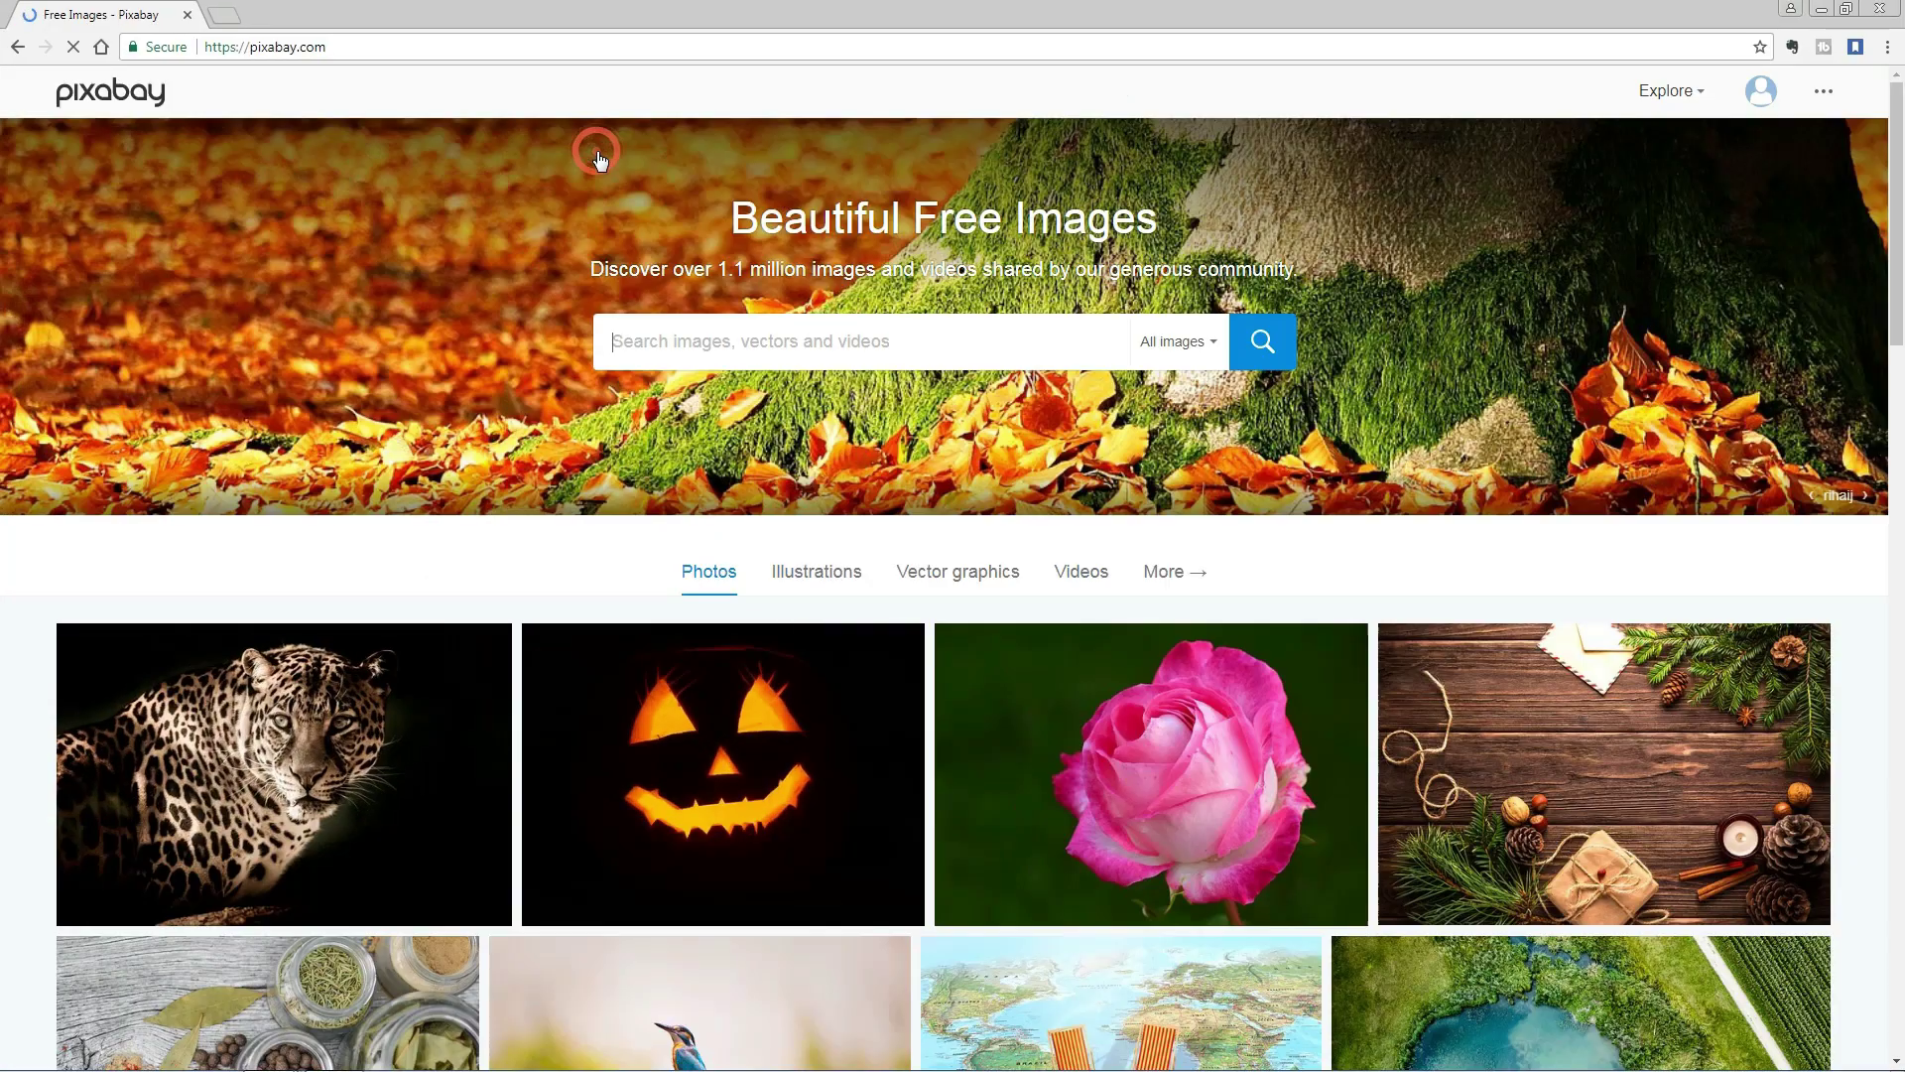
pyautogui.press('F11')
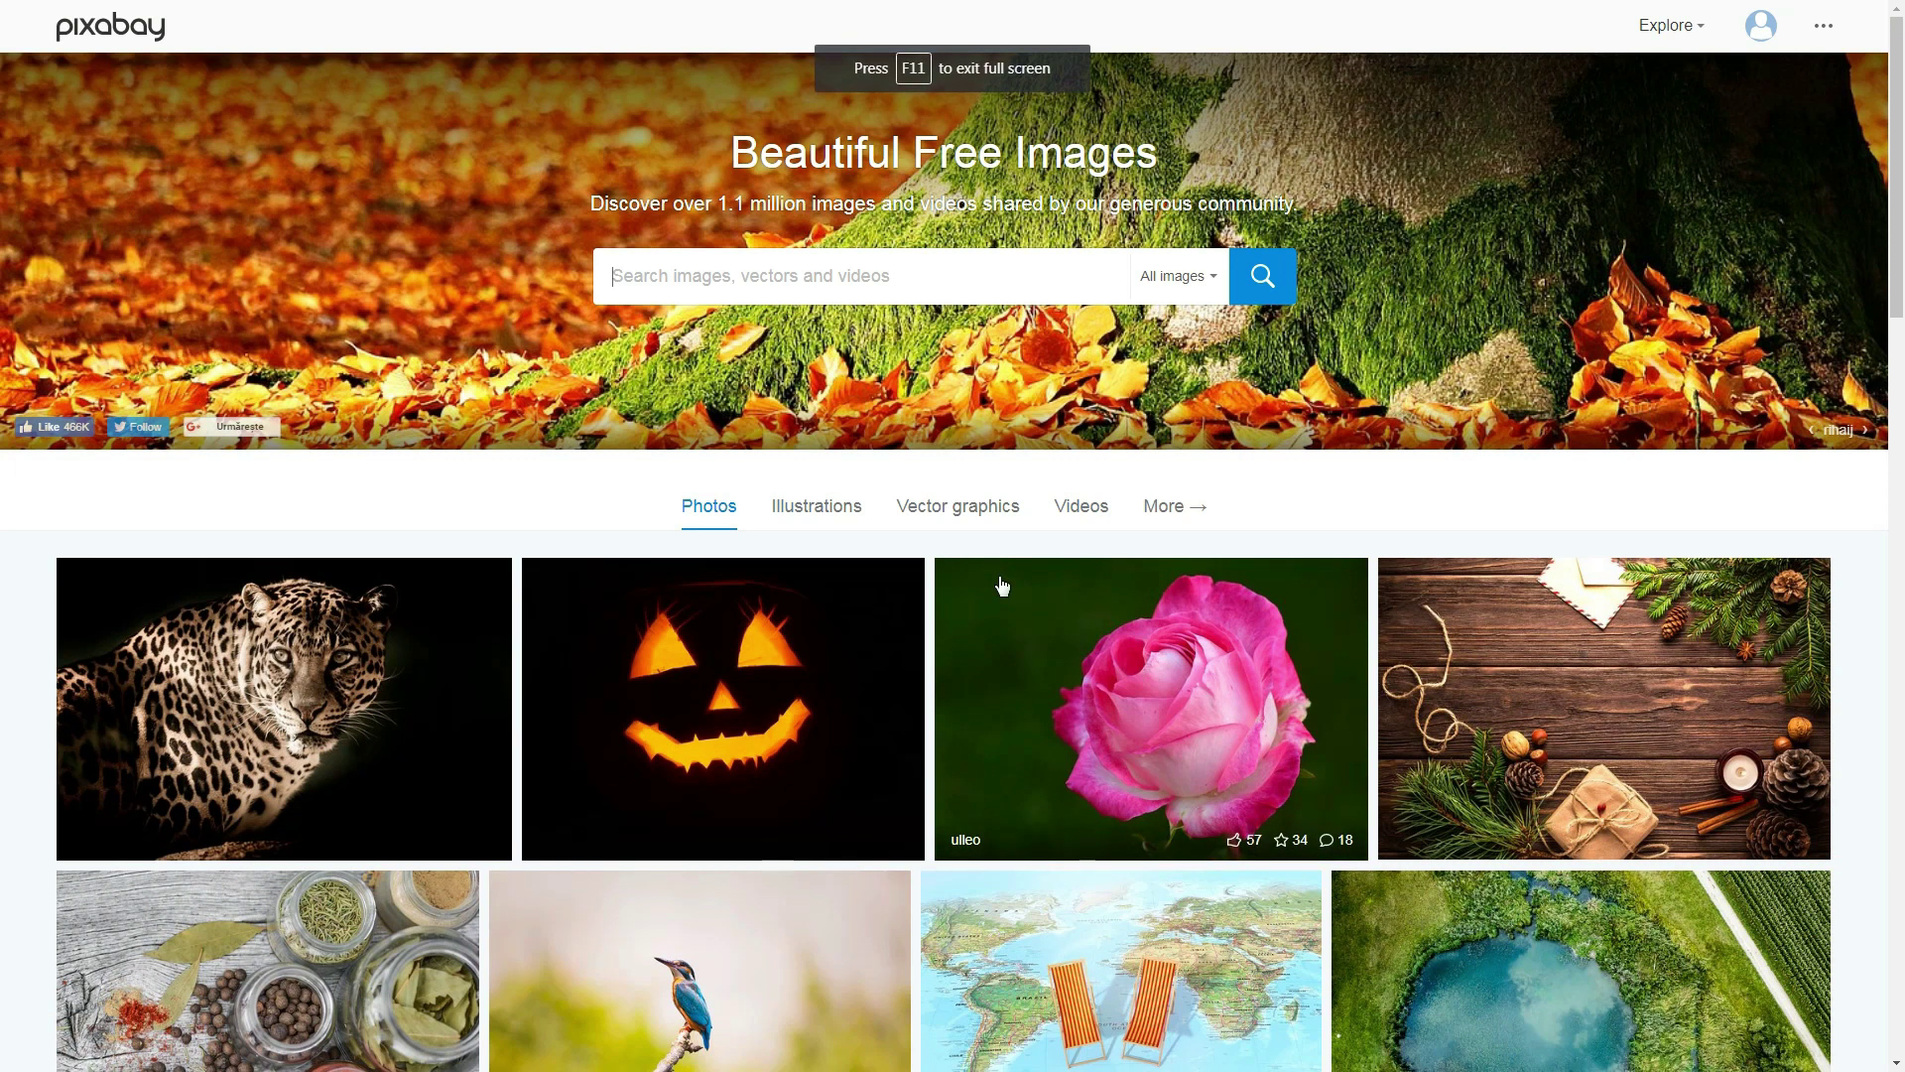
# - Look through the Pixabay home page gallery and search the site for "gift" images
pyautogui.scroll(-6, 1020, 510)
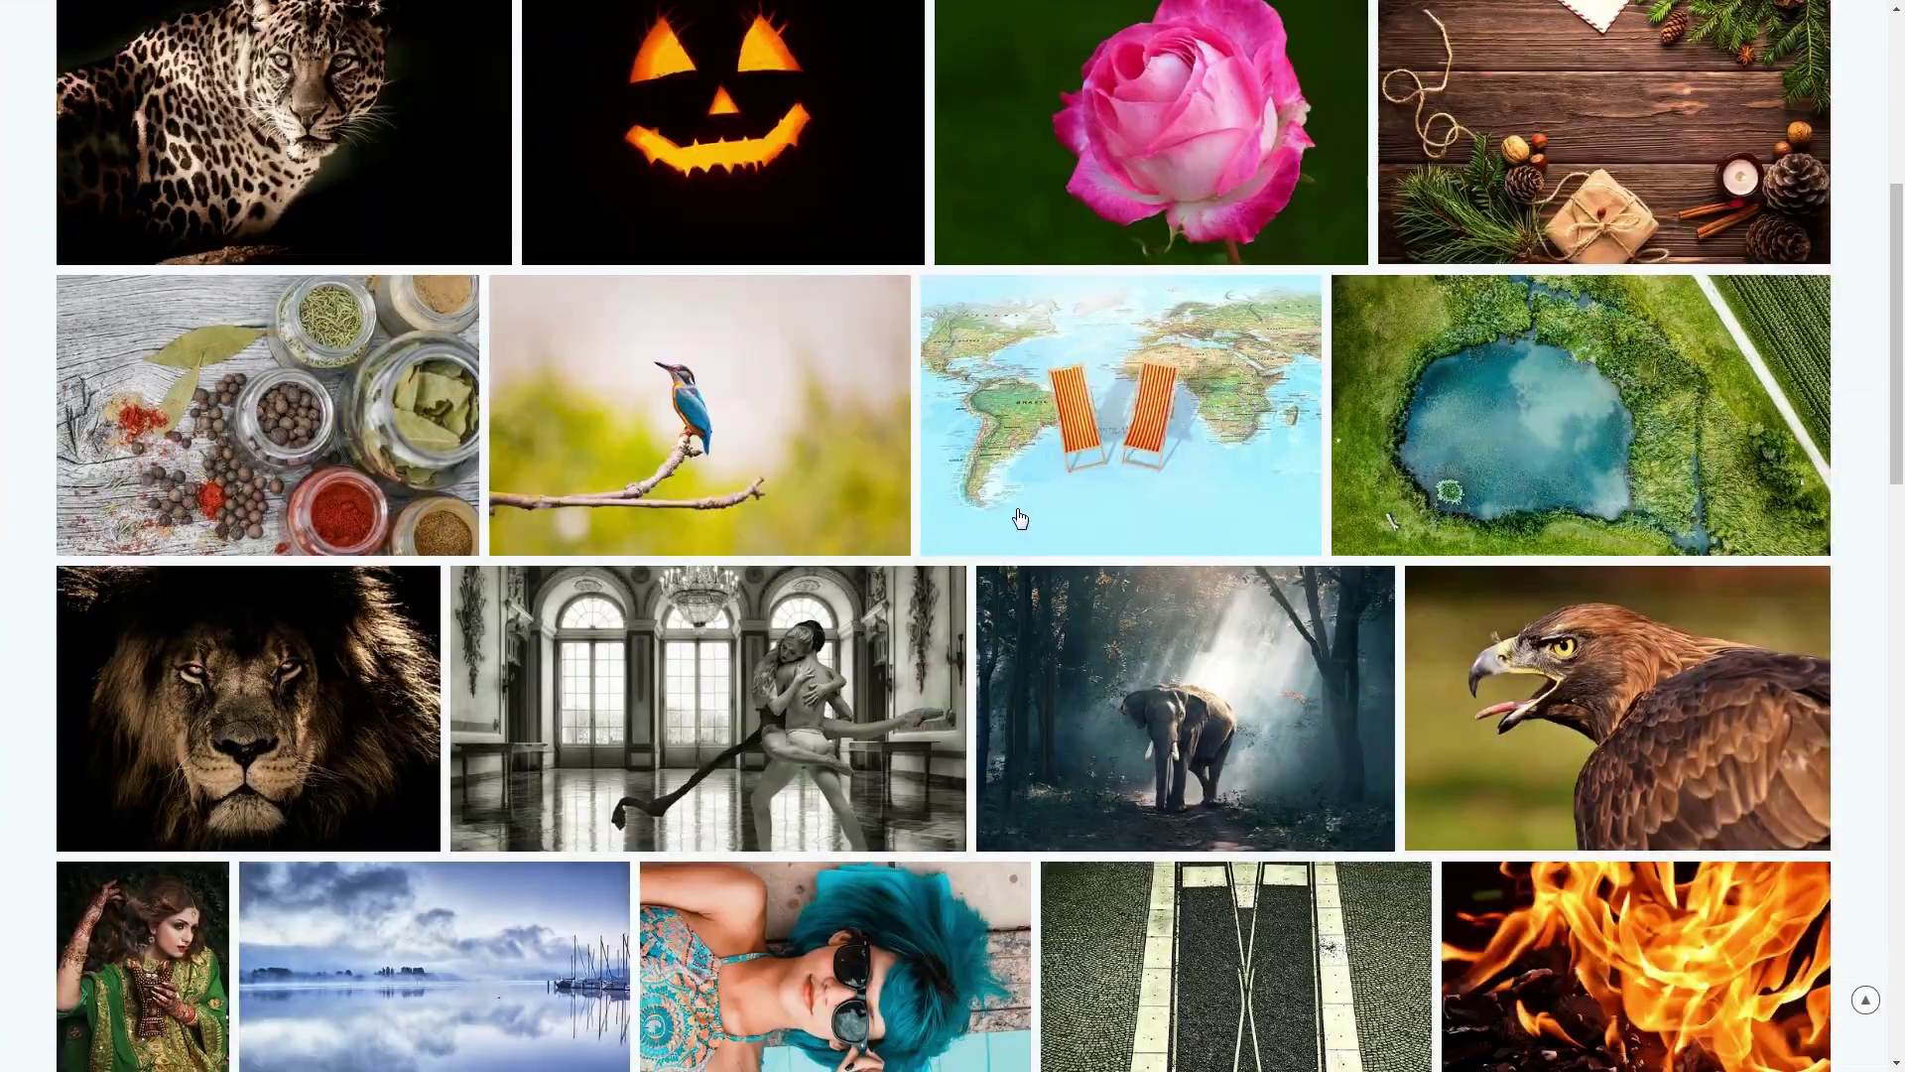
pyautogui.scroll(-4, 1020, 518)
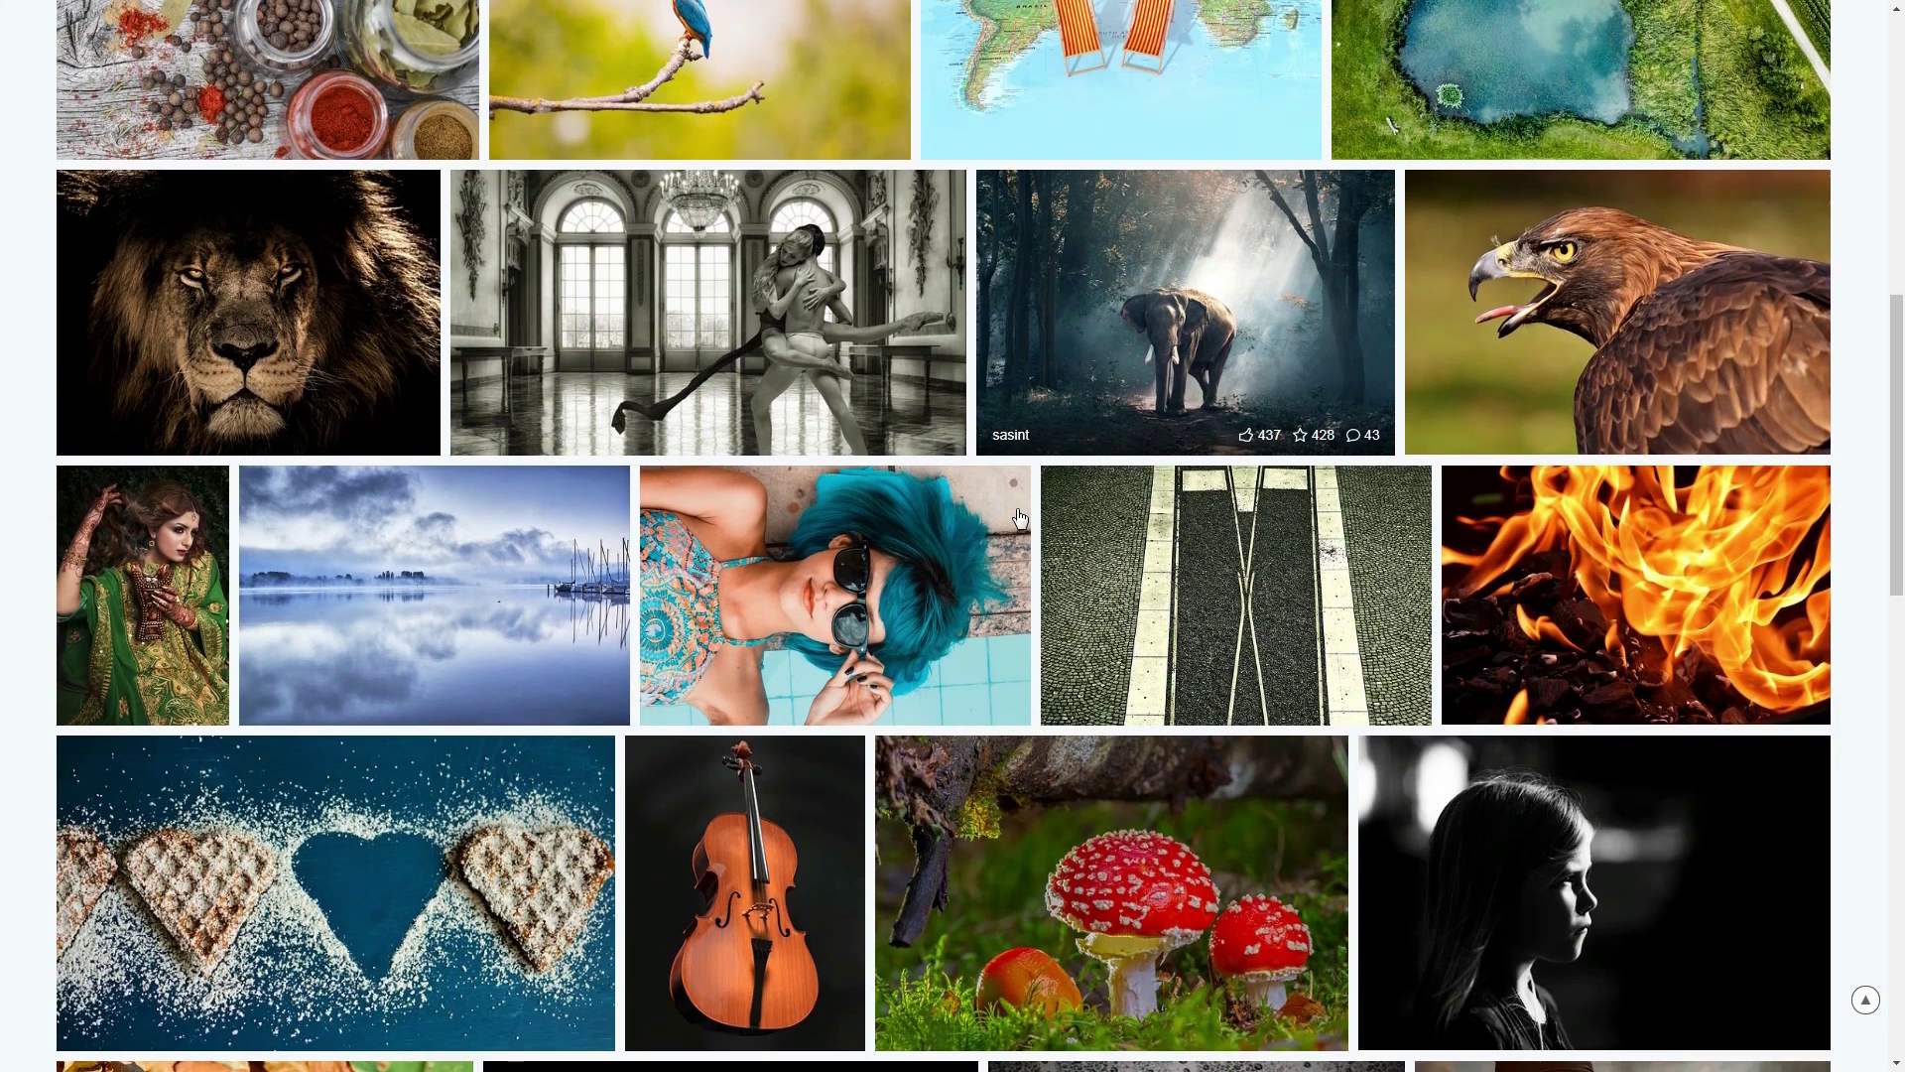
pyautogui.scroll(-1, 1021, 517)
pyautogui.scroll(11, 1020, 517)
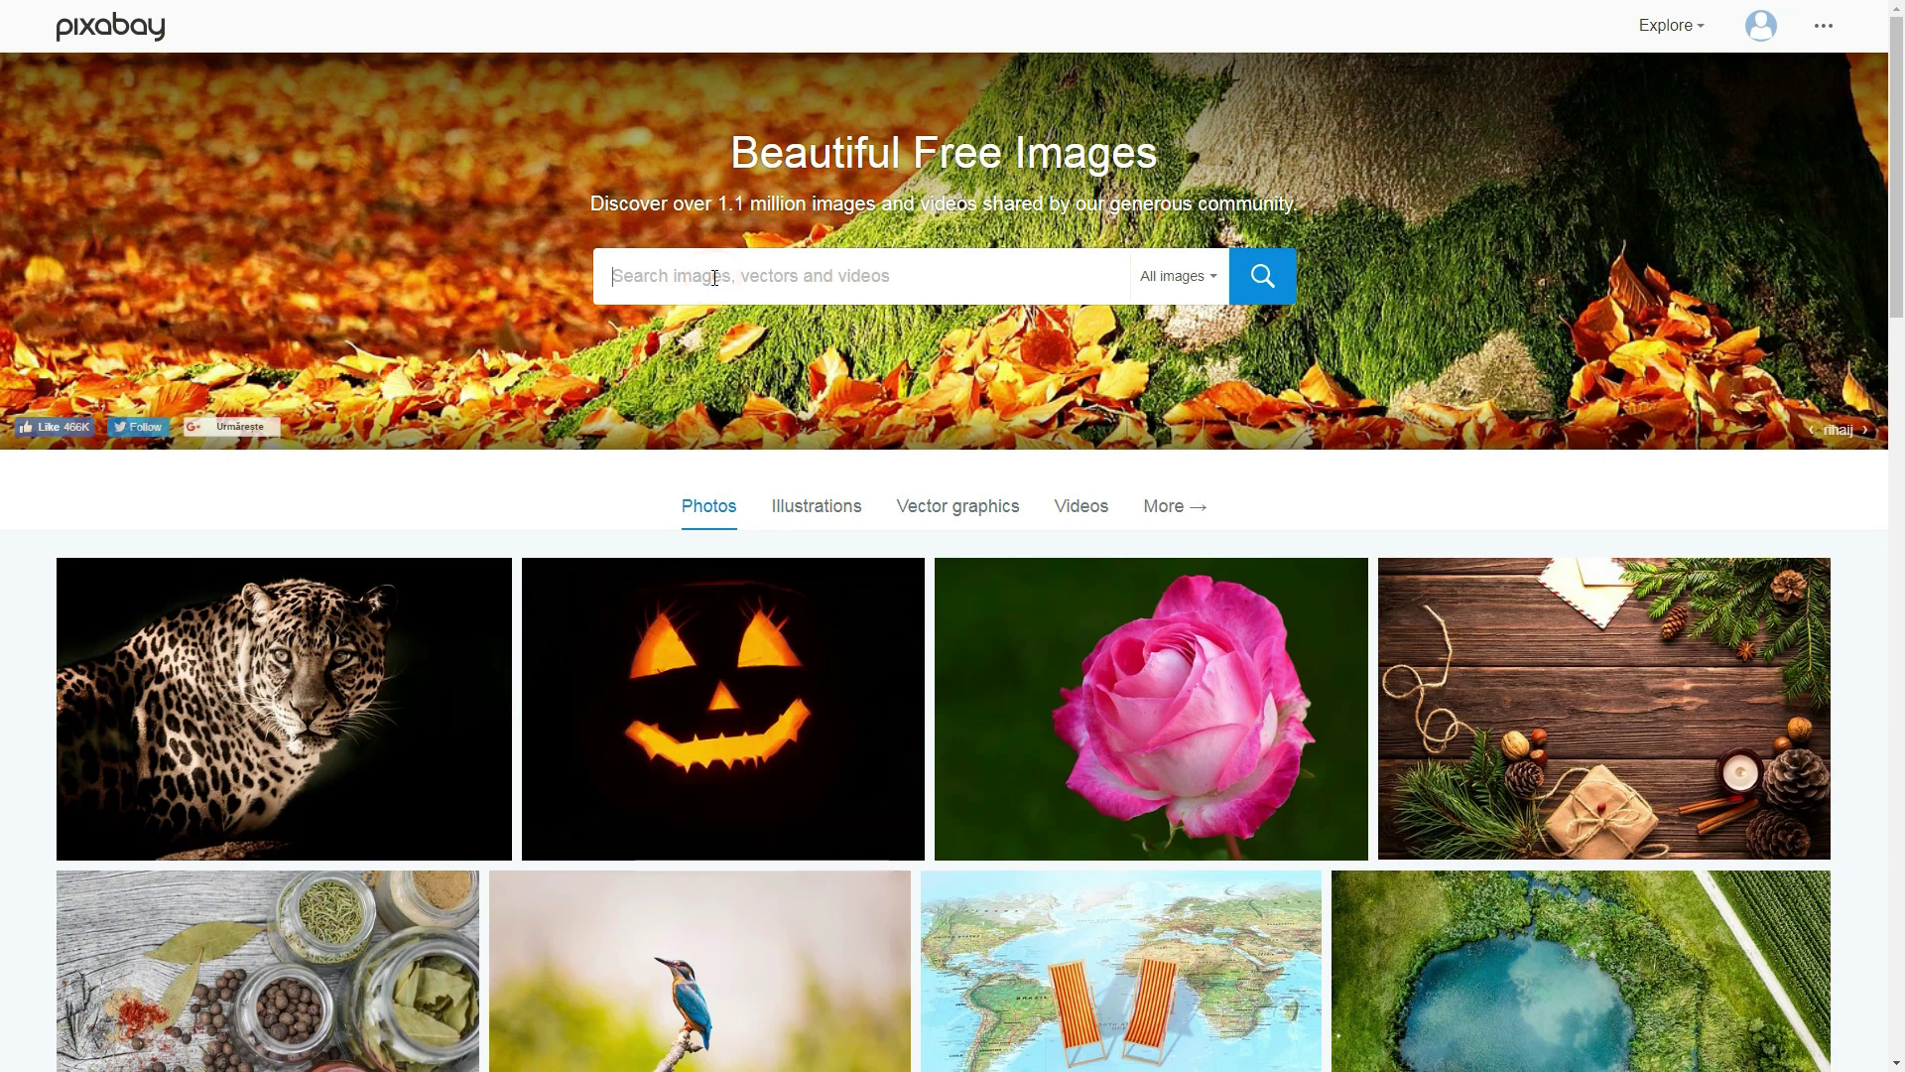
pyautogui.write('gift')
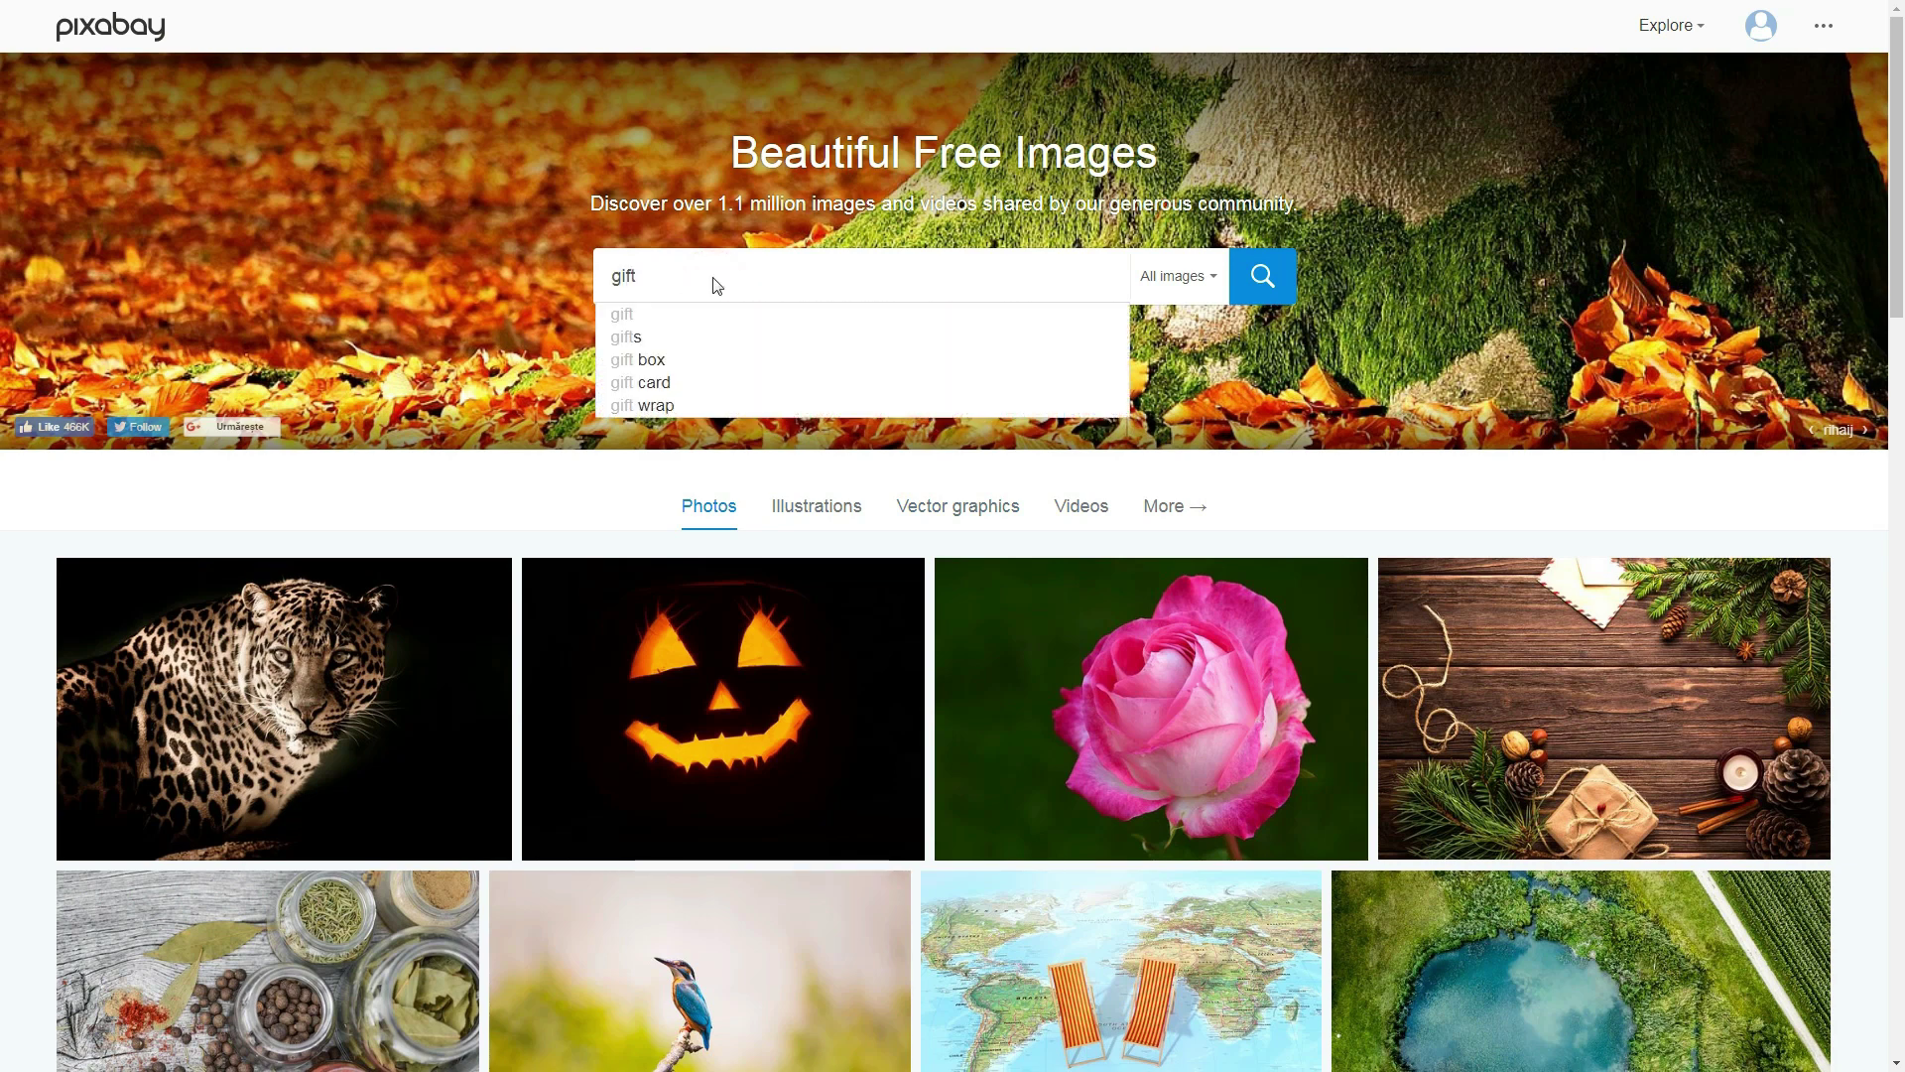
pyautogui.press('Return')
pyautogui.scroll(-3, 935, 476)
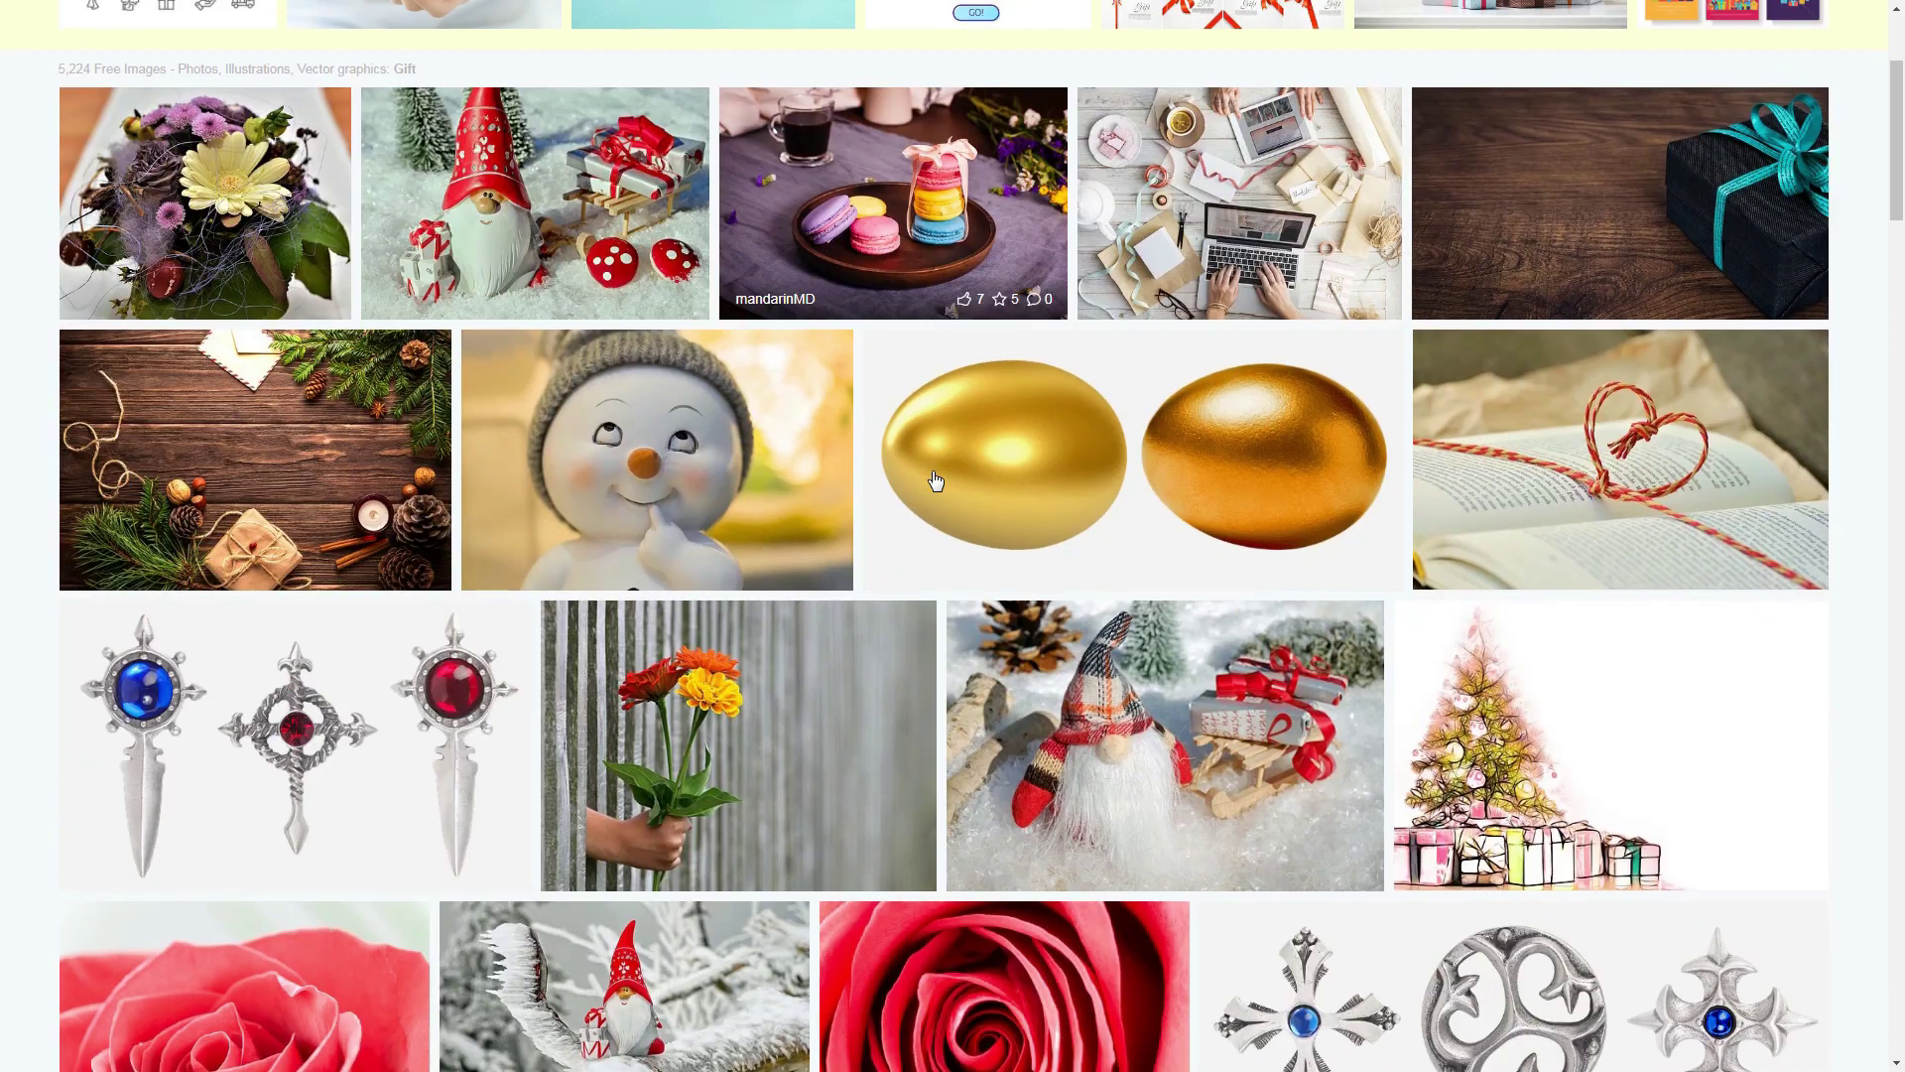
pyautogui.scroll(-5, 935, 480)
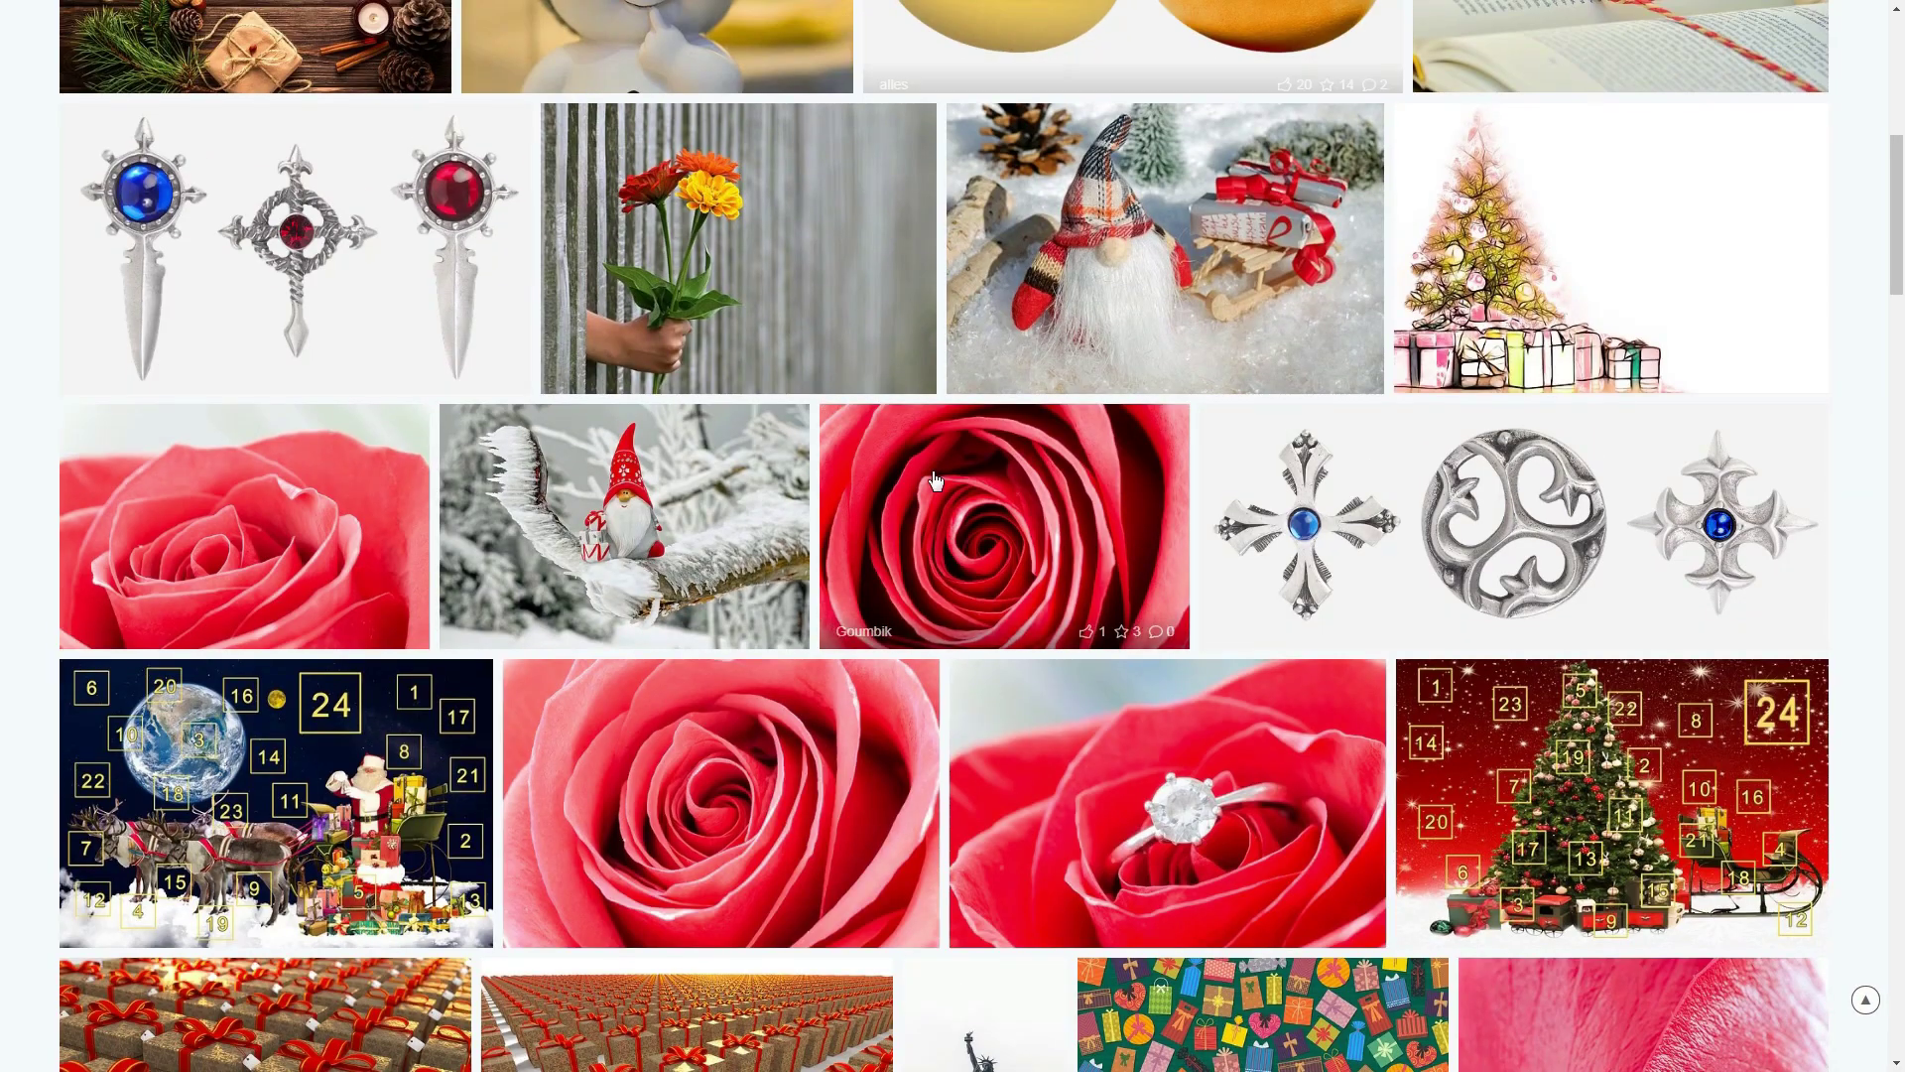
pyautogui.scroll(8, 935, 481)
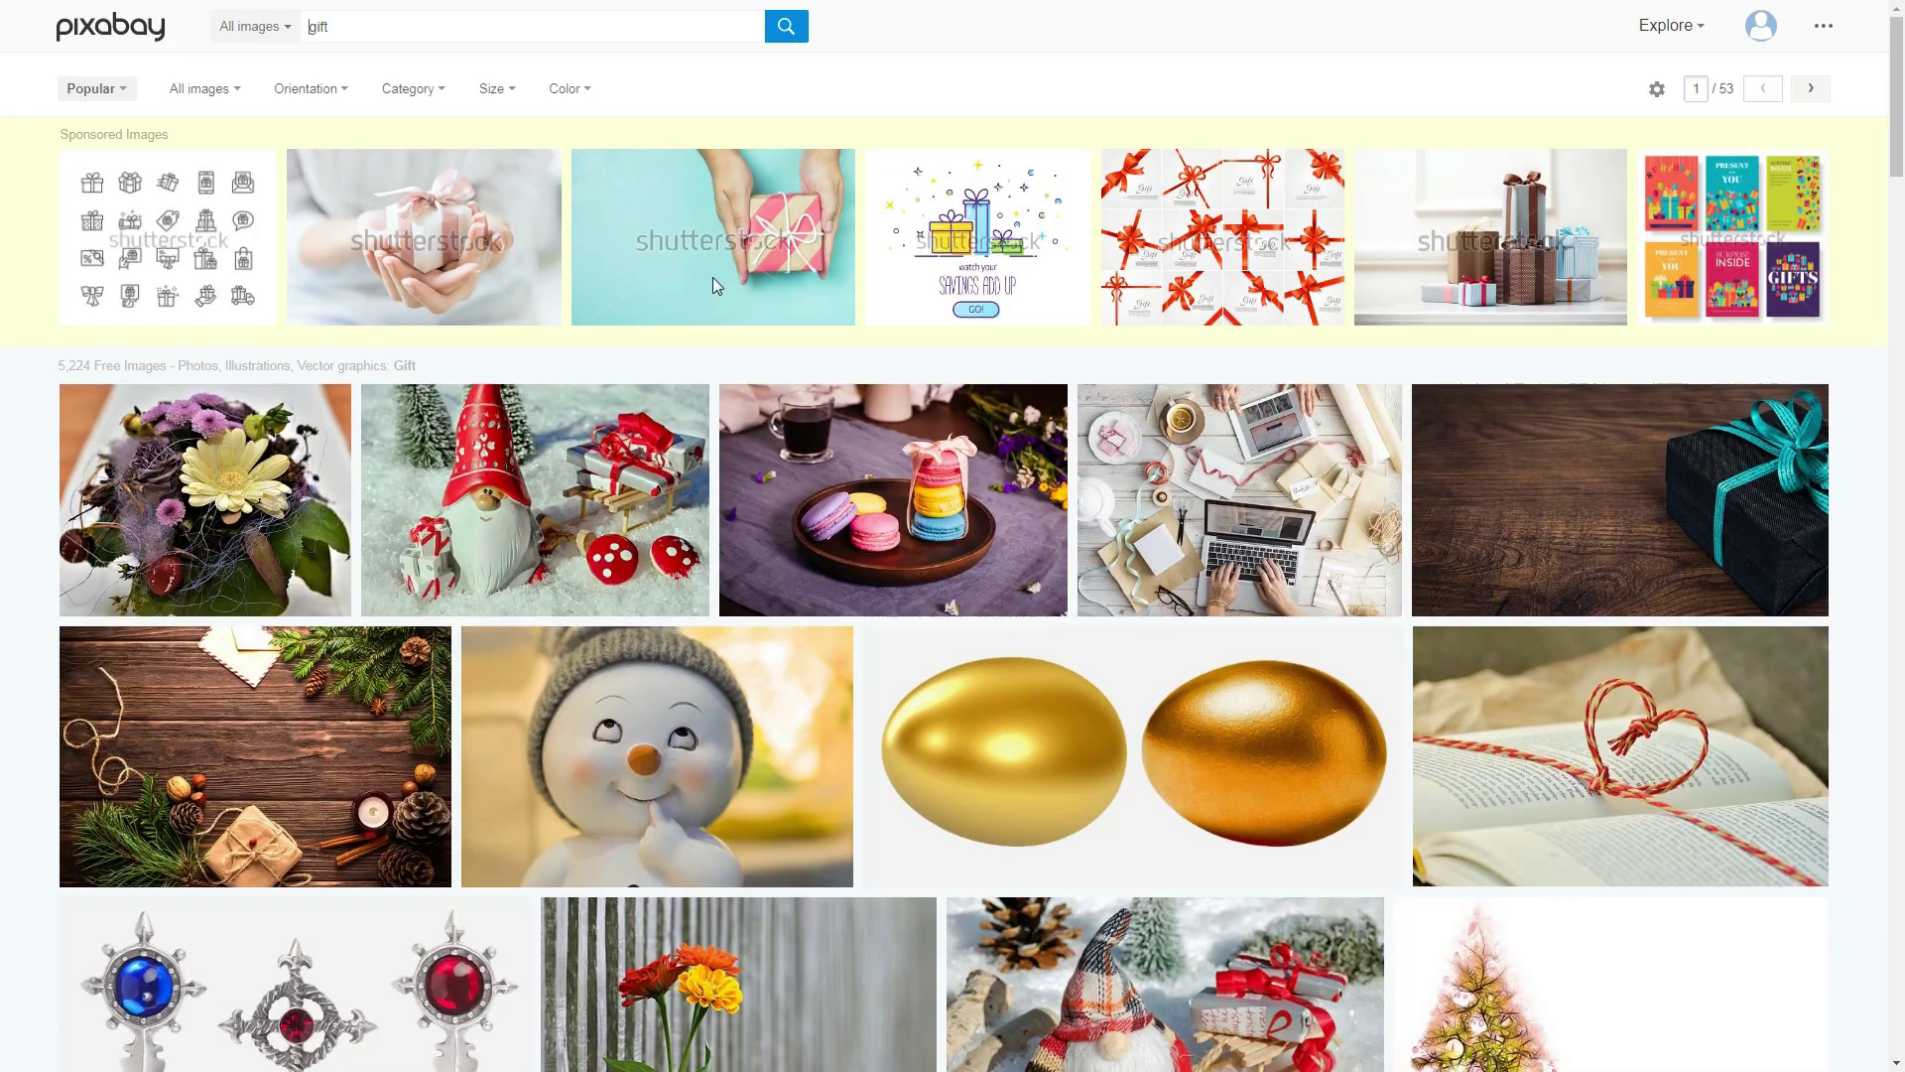
pyautogui.hotkey('alt', 'Left')
pyautogui.press('BackSpace')
pyautogui.press('BackSpace')
pyautogui.press('BackSpace')
pyautogui.press('BackSpace')
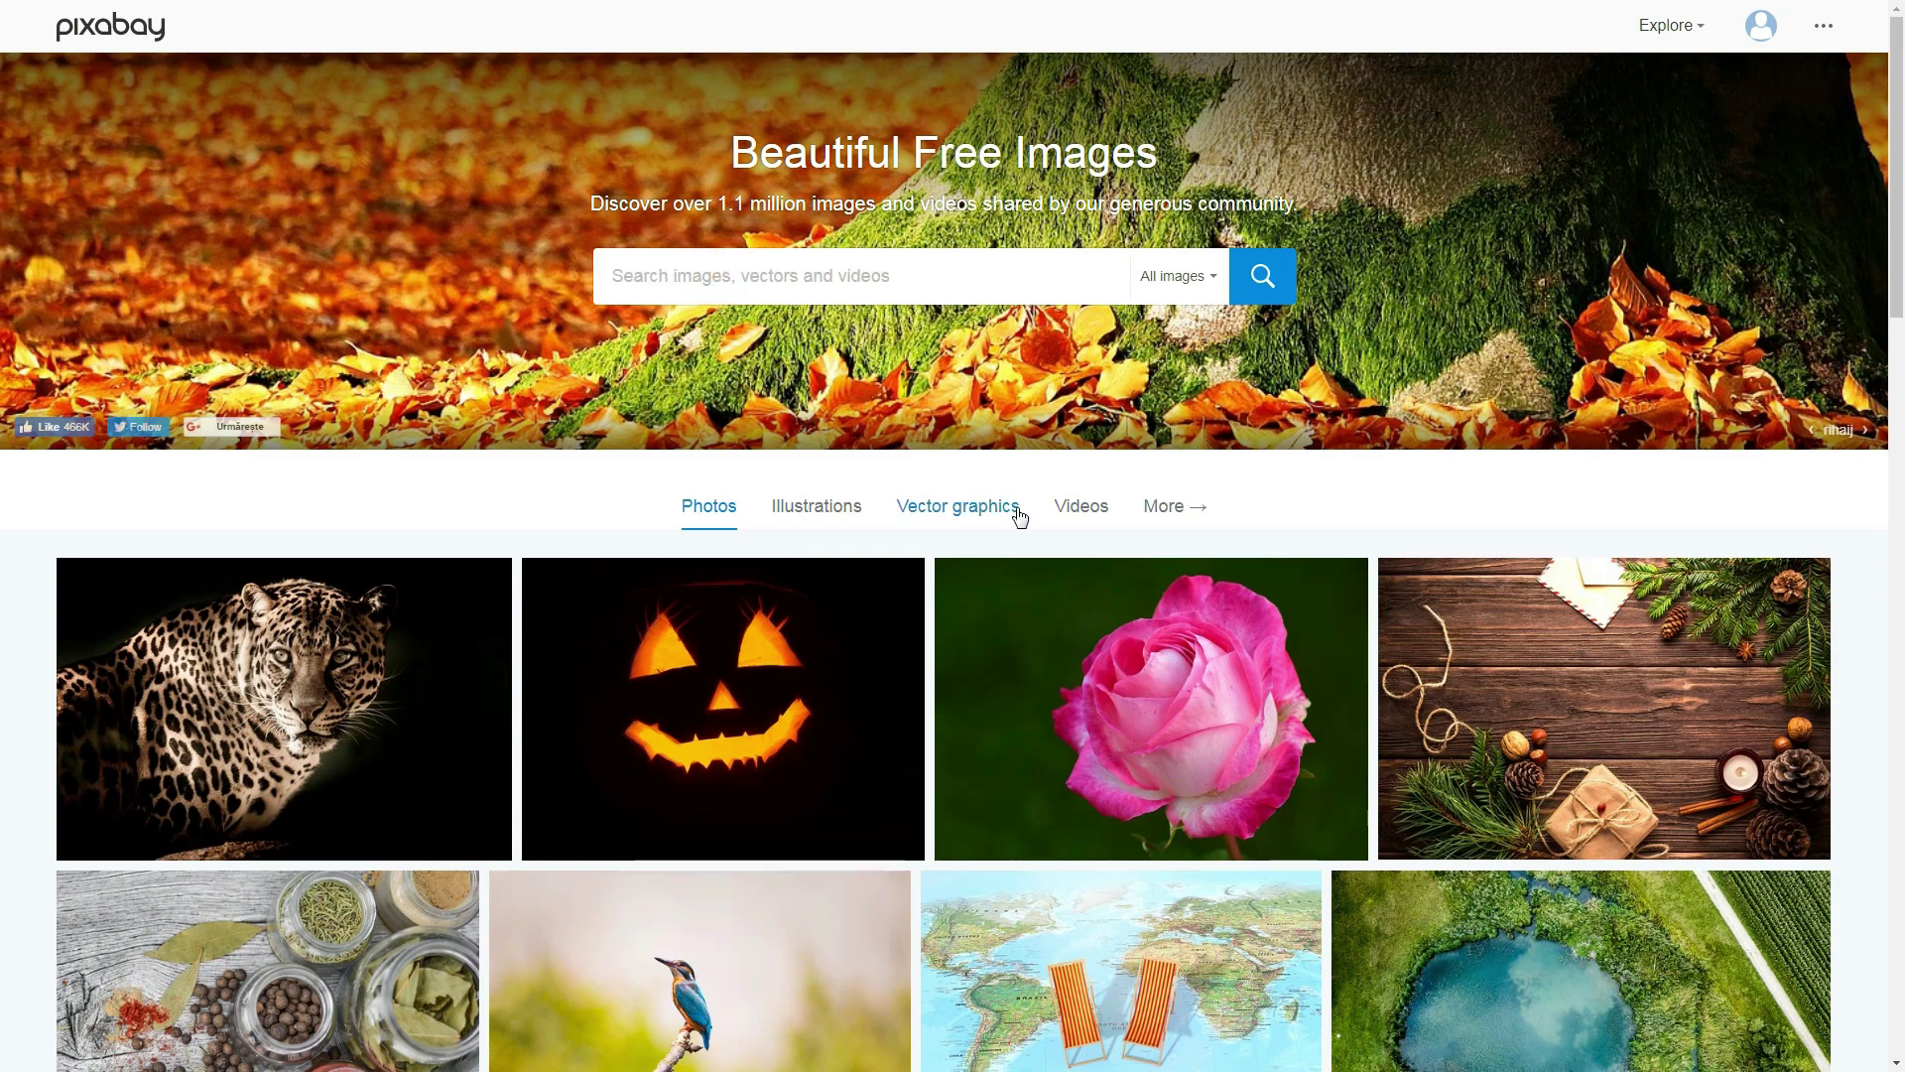
pyautogui.scroll(-10, 1019, 515)
pyautogui.hotkey('alt', 'Right')
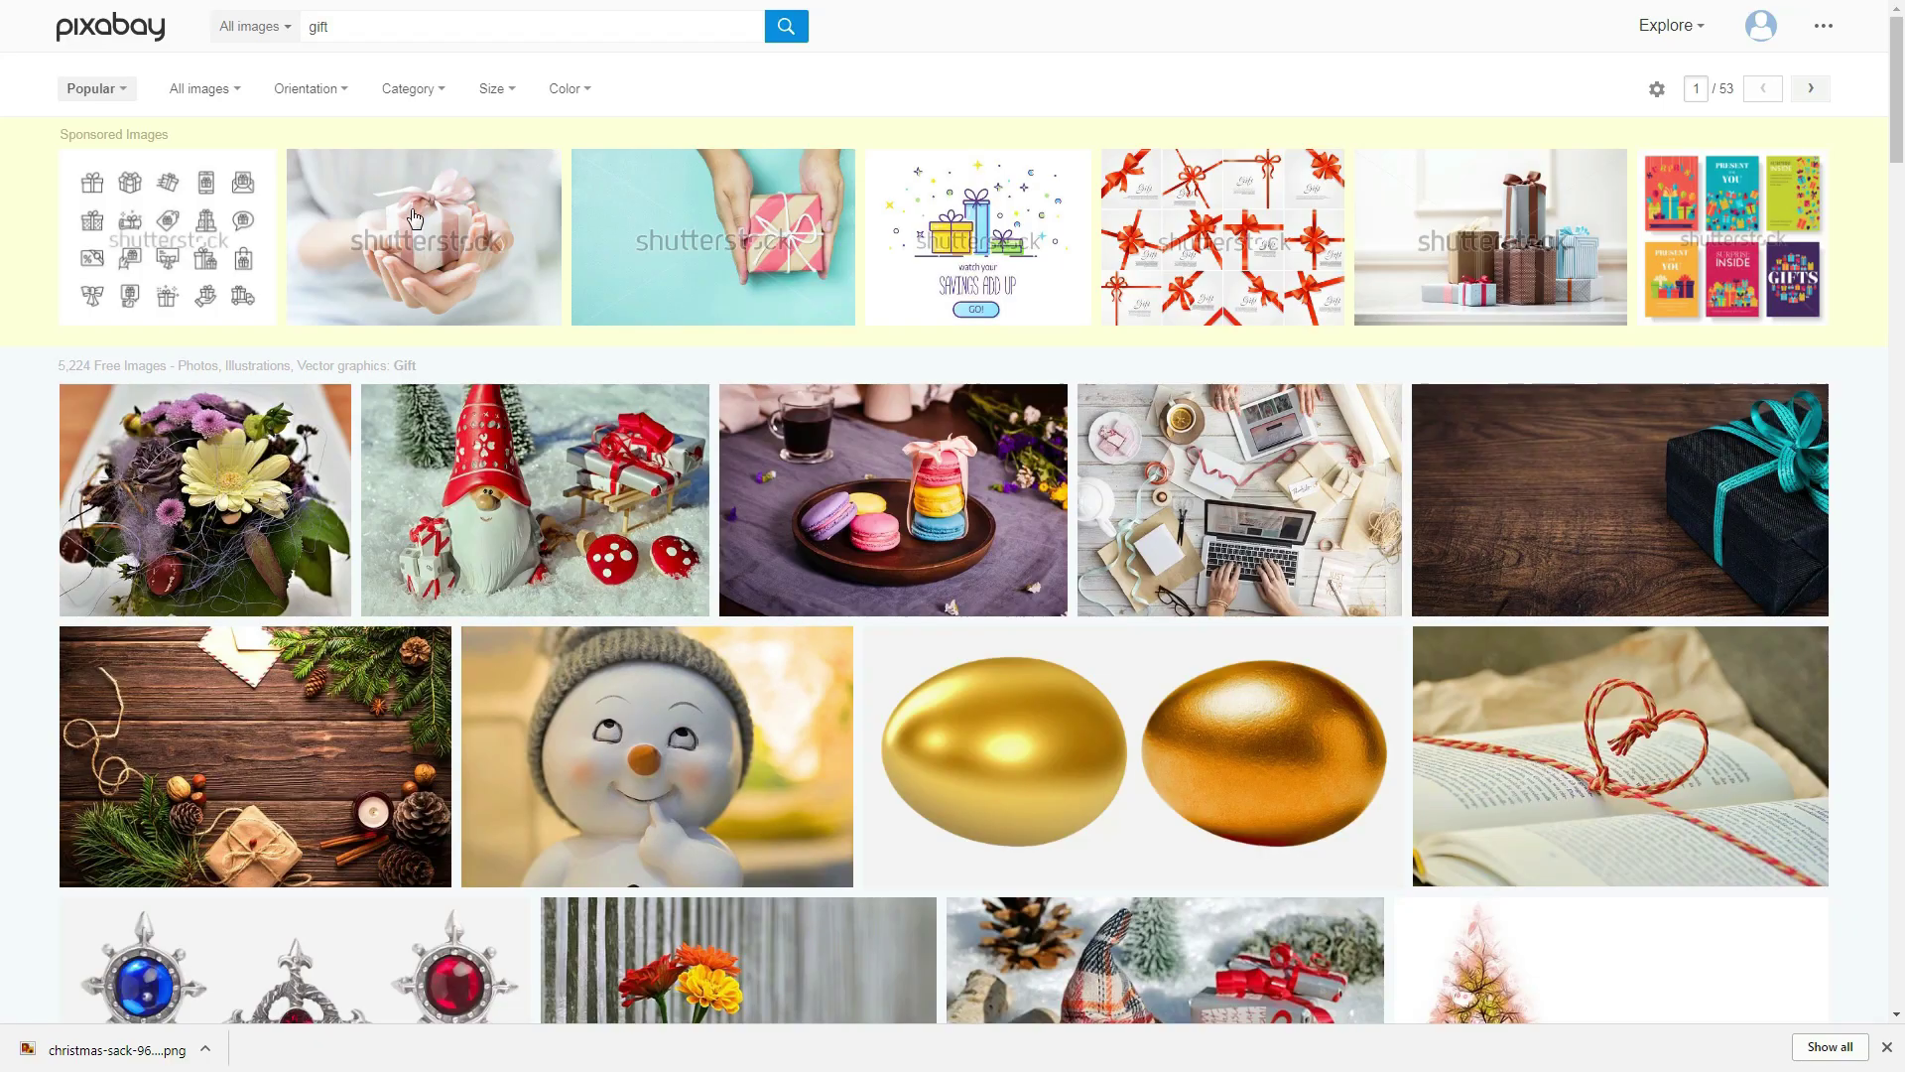
# - Try the Photos, Vector graphics and Illustrations media types as filters for the gift search
pyautogui.click(278, 37)
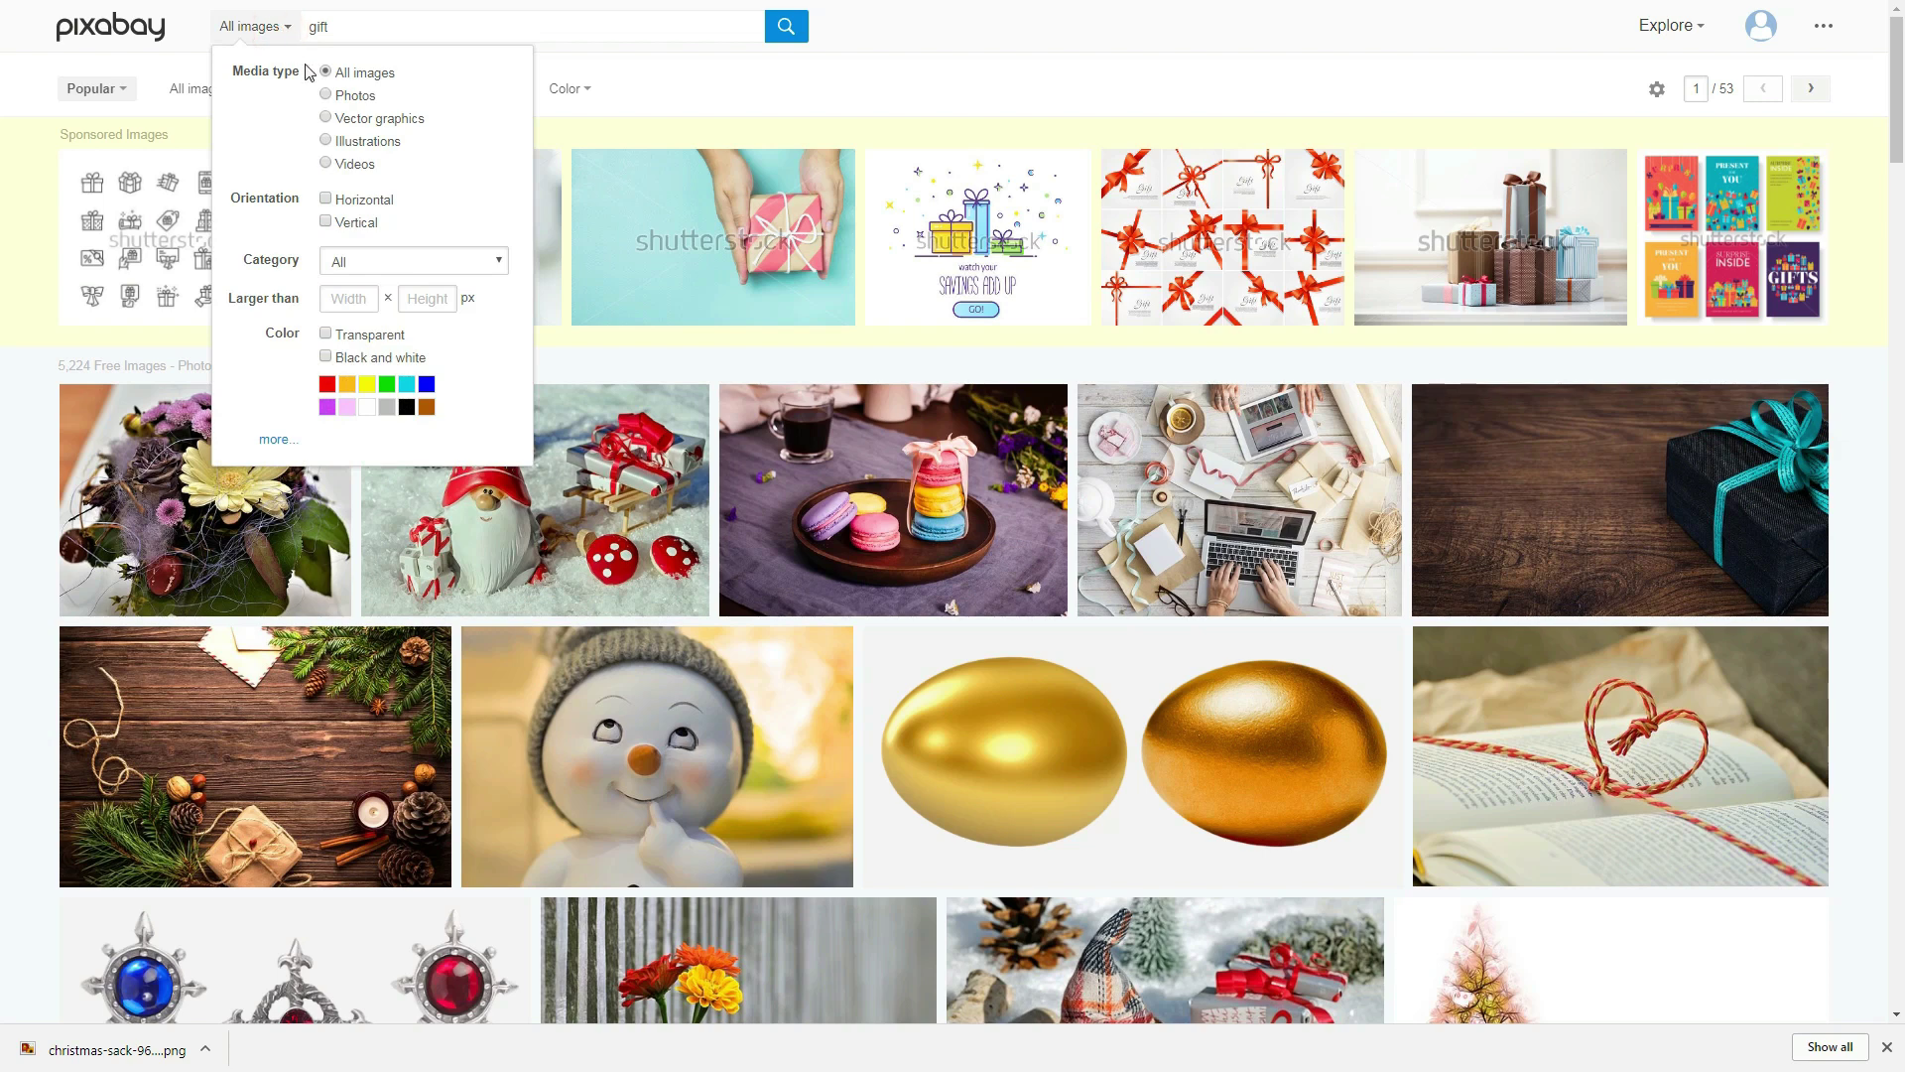
pyautogui.click(327, 98)
pyautogui.click(328, 119)
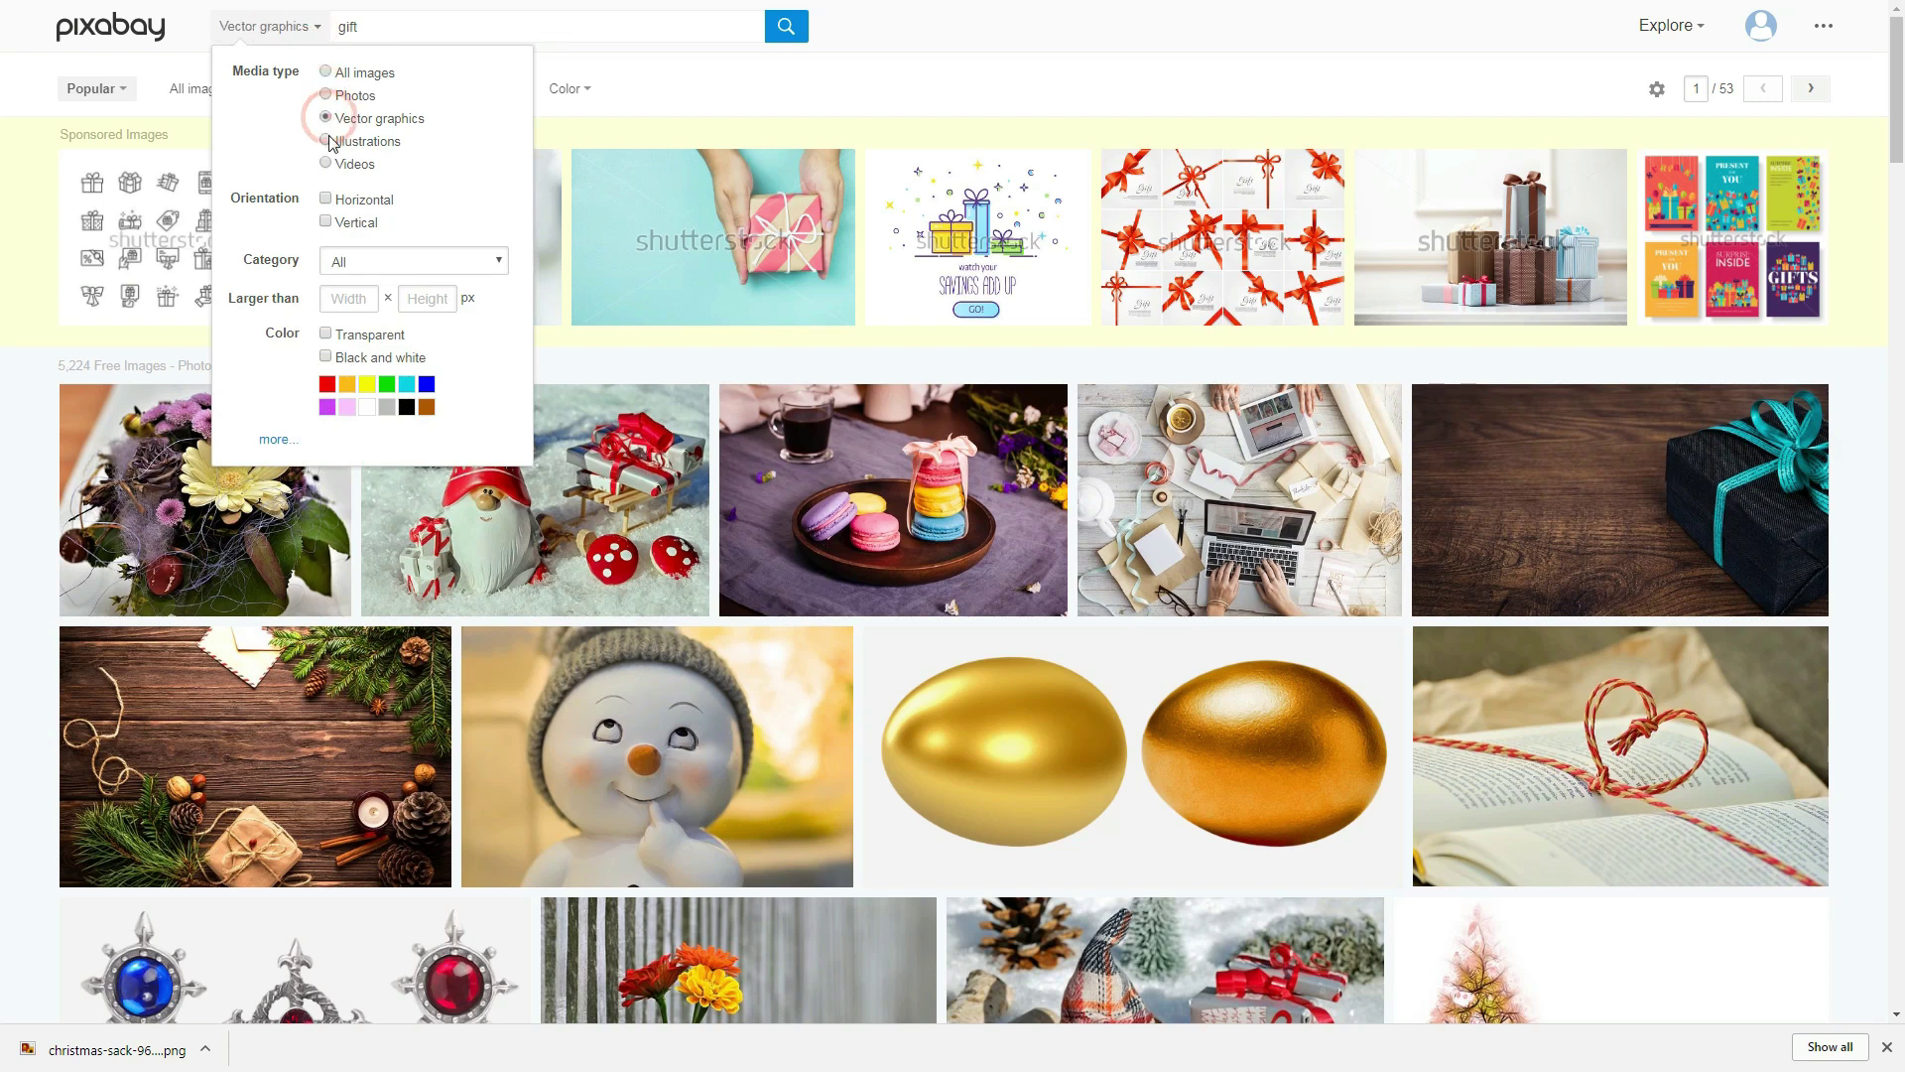
pyautogui.click(326, 142)
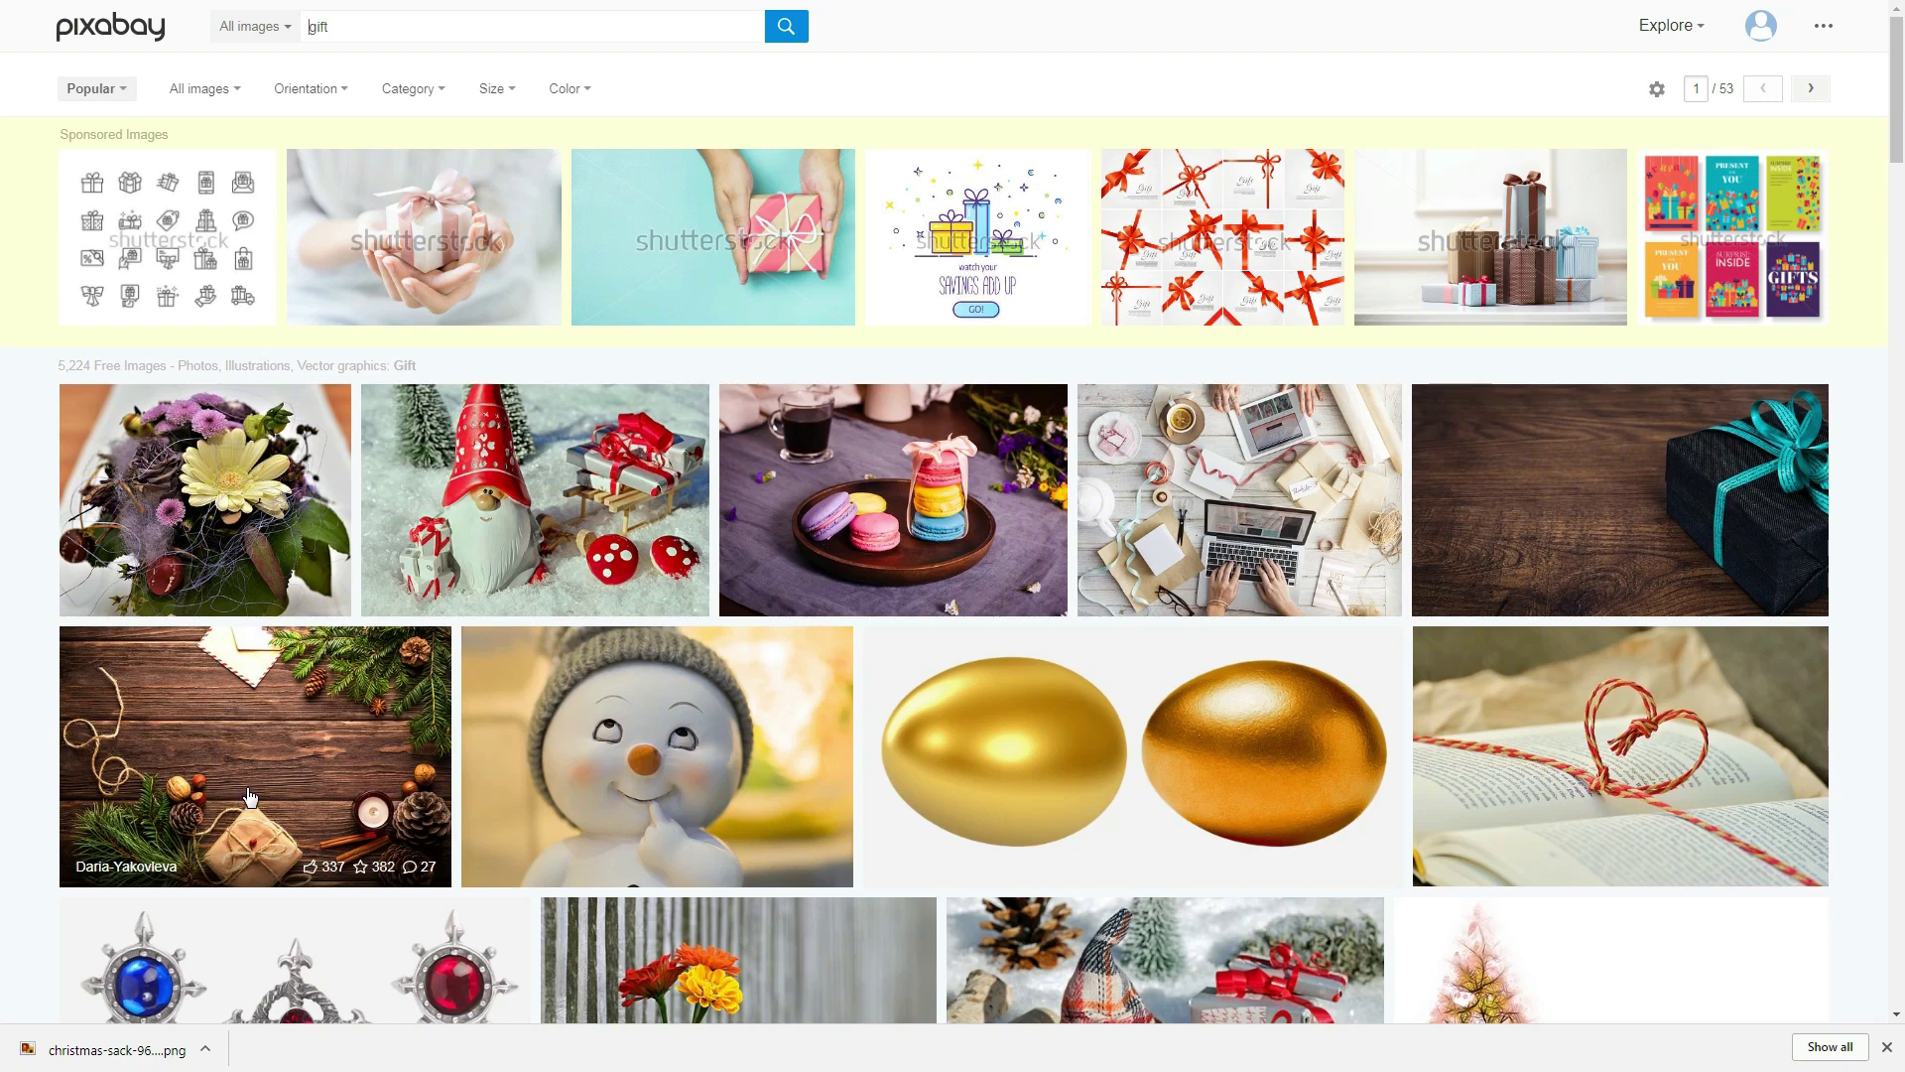
# - Open the photo of a wrapped gift with pine branches on dark wood and download it as a 1920×1280 JPG
pyautogui.click(210, 750)
pyautogui.click(1438, 375)
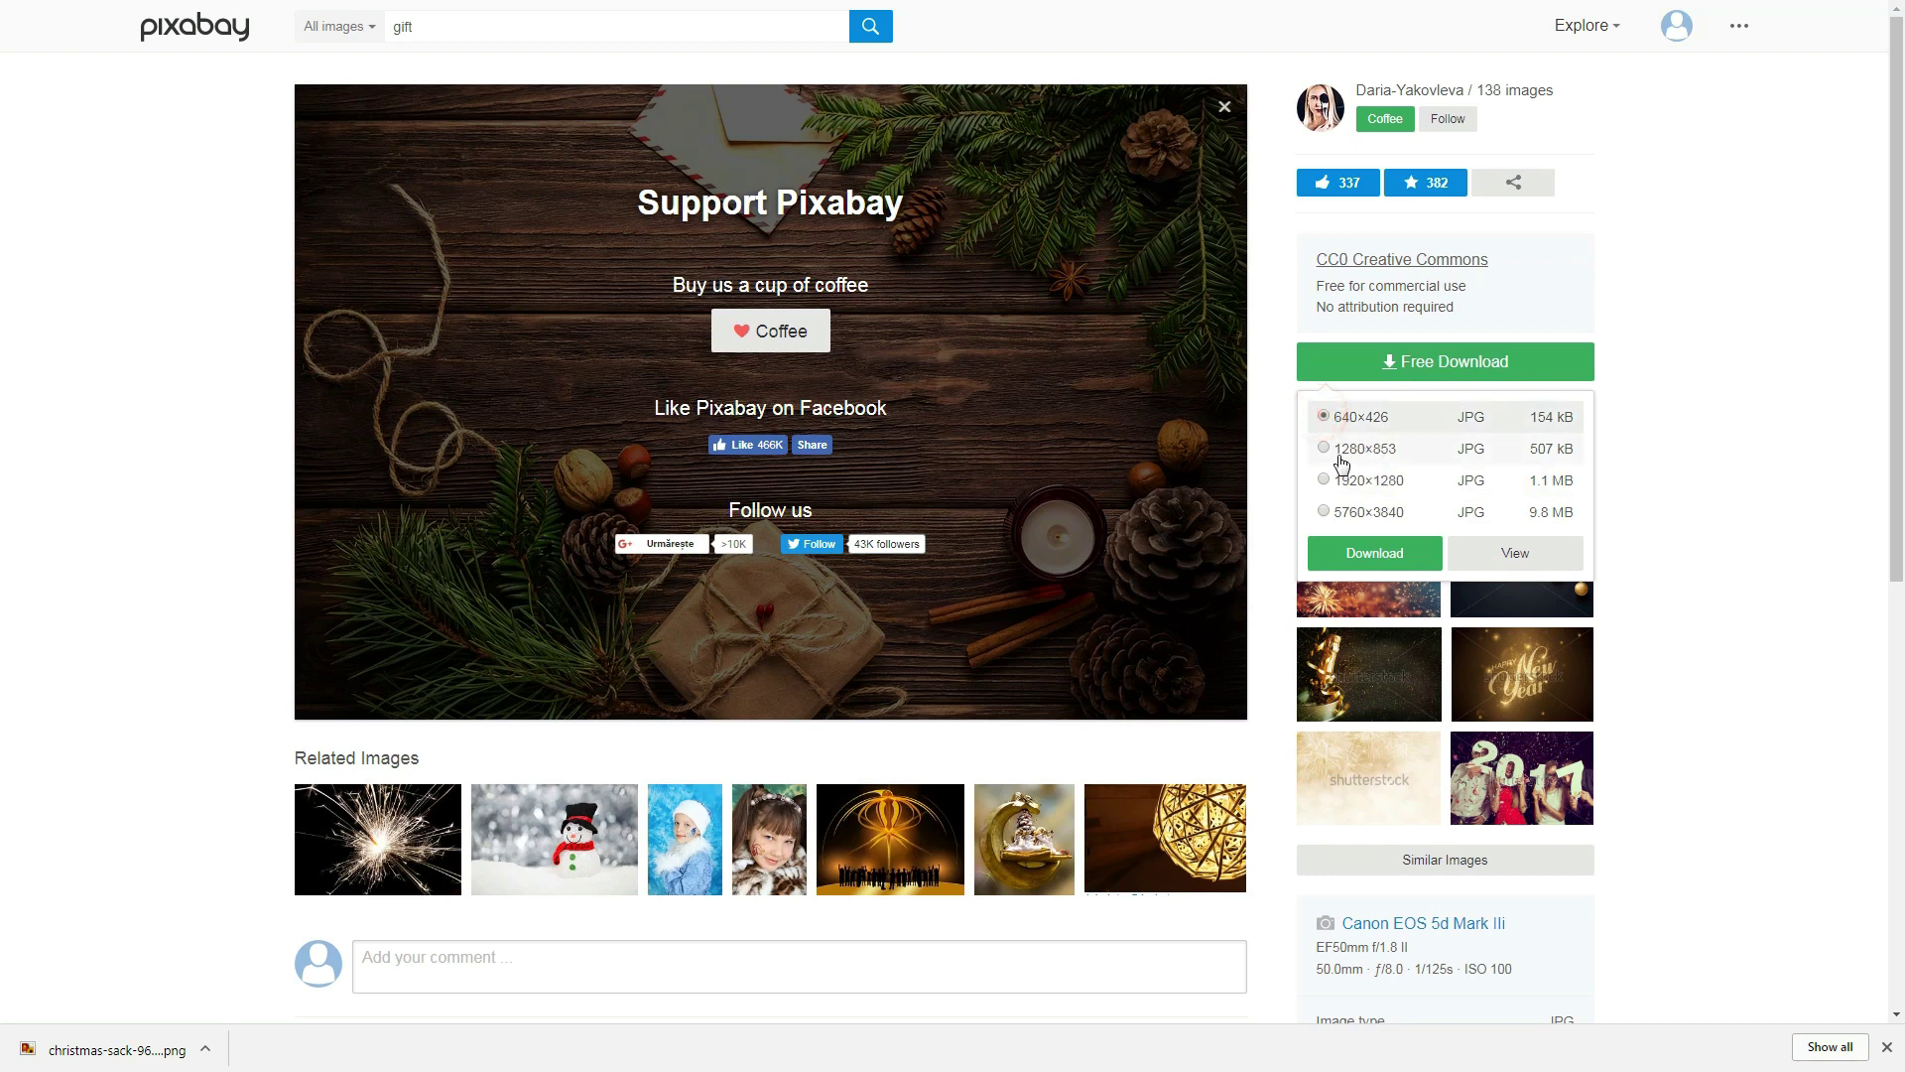
pyautogui.click(1324, 448)
pyautogui.click(1325, 480)
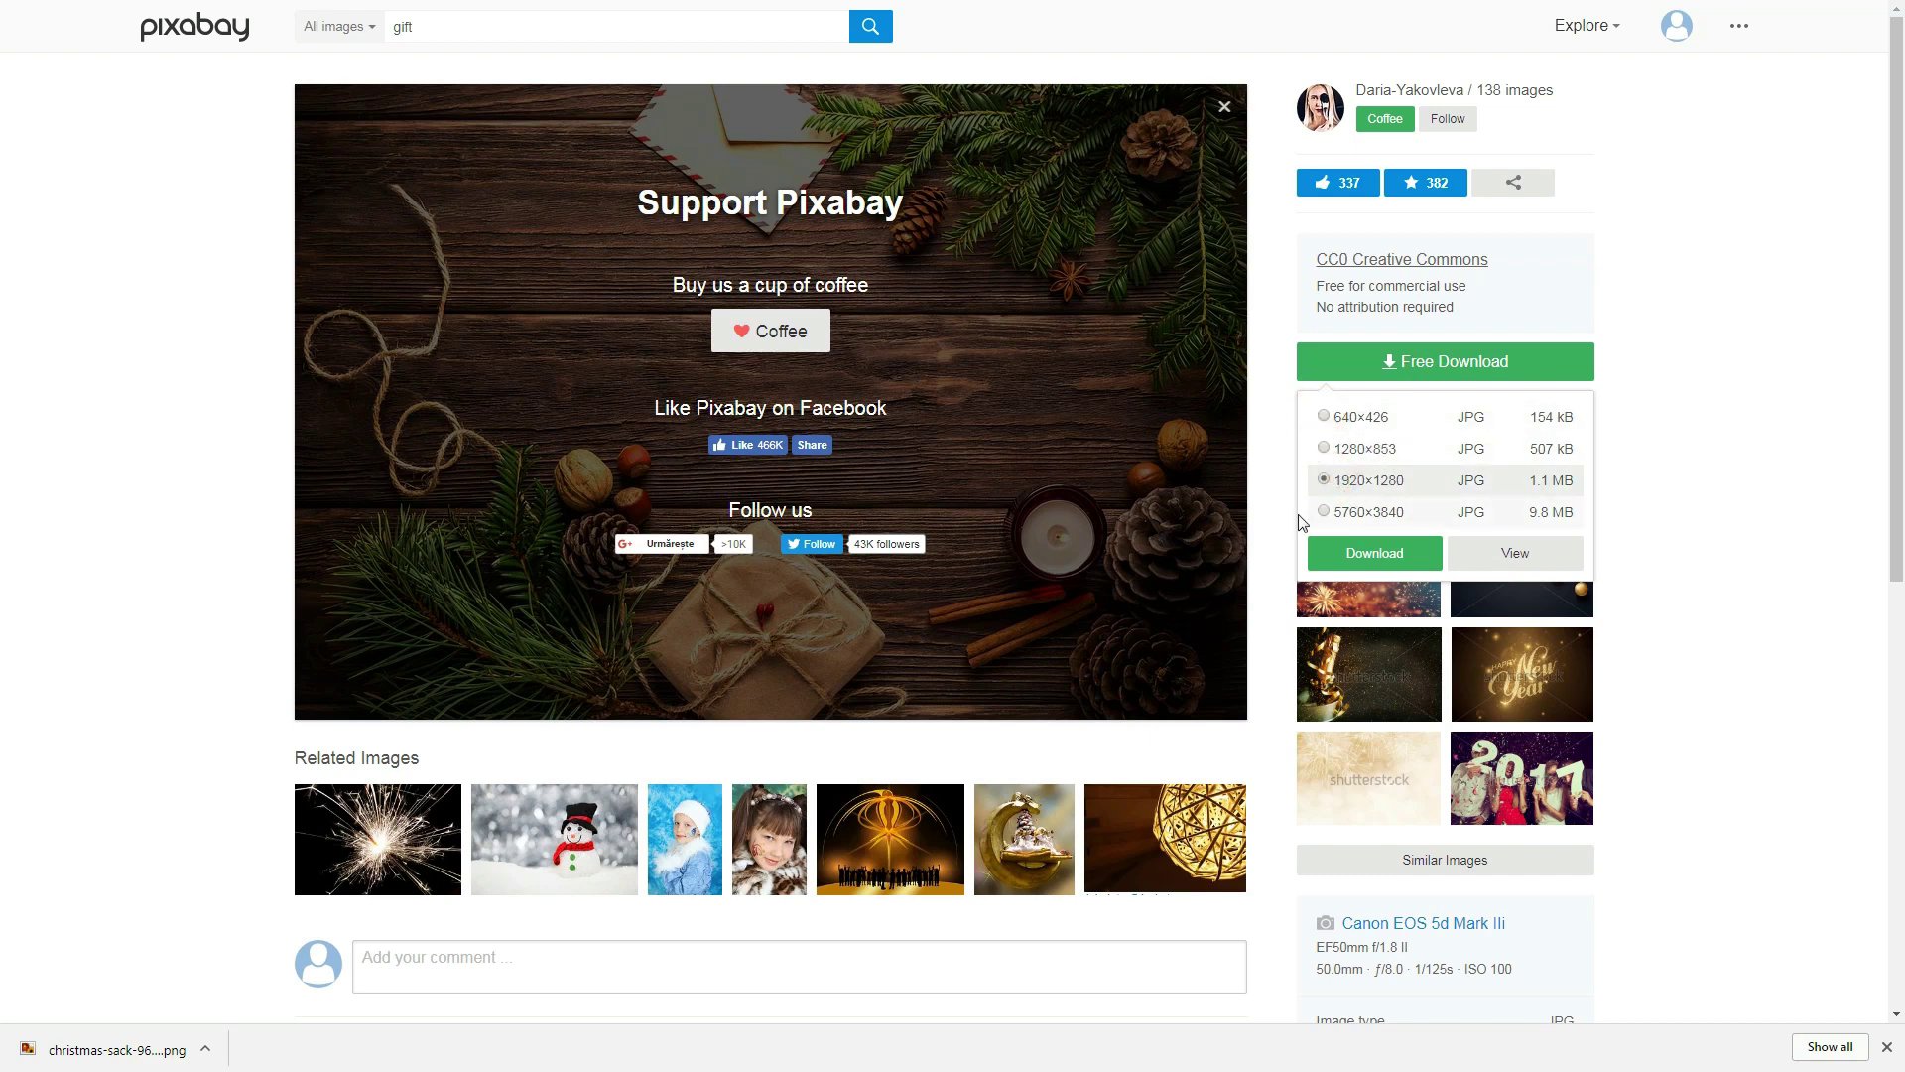
pyautogui.click(1326, 513)
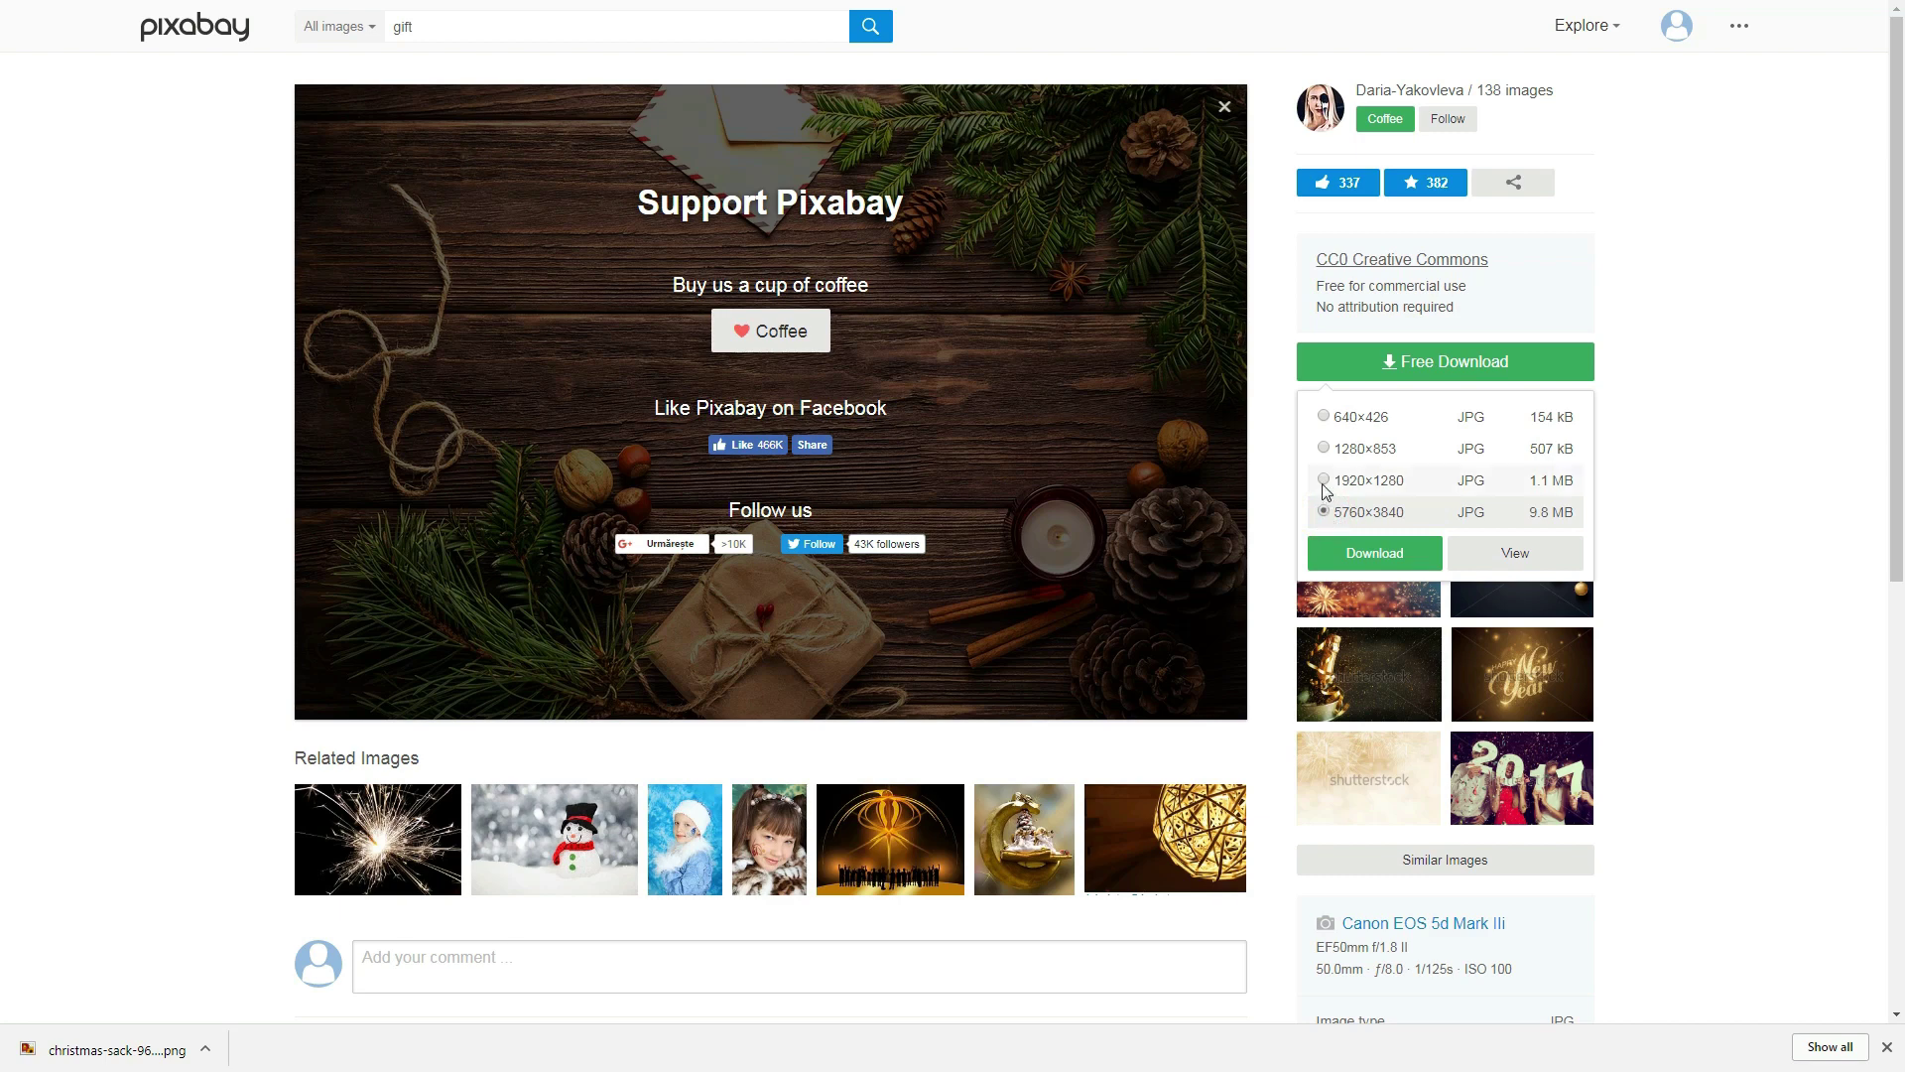
pyautogui.click(1324, 482)
pyautogui.click(1381, 553)
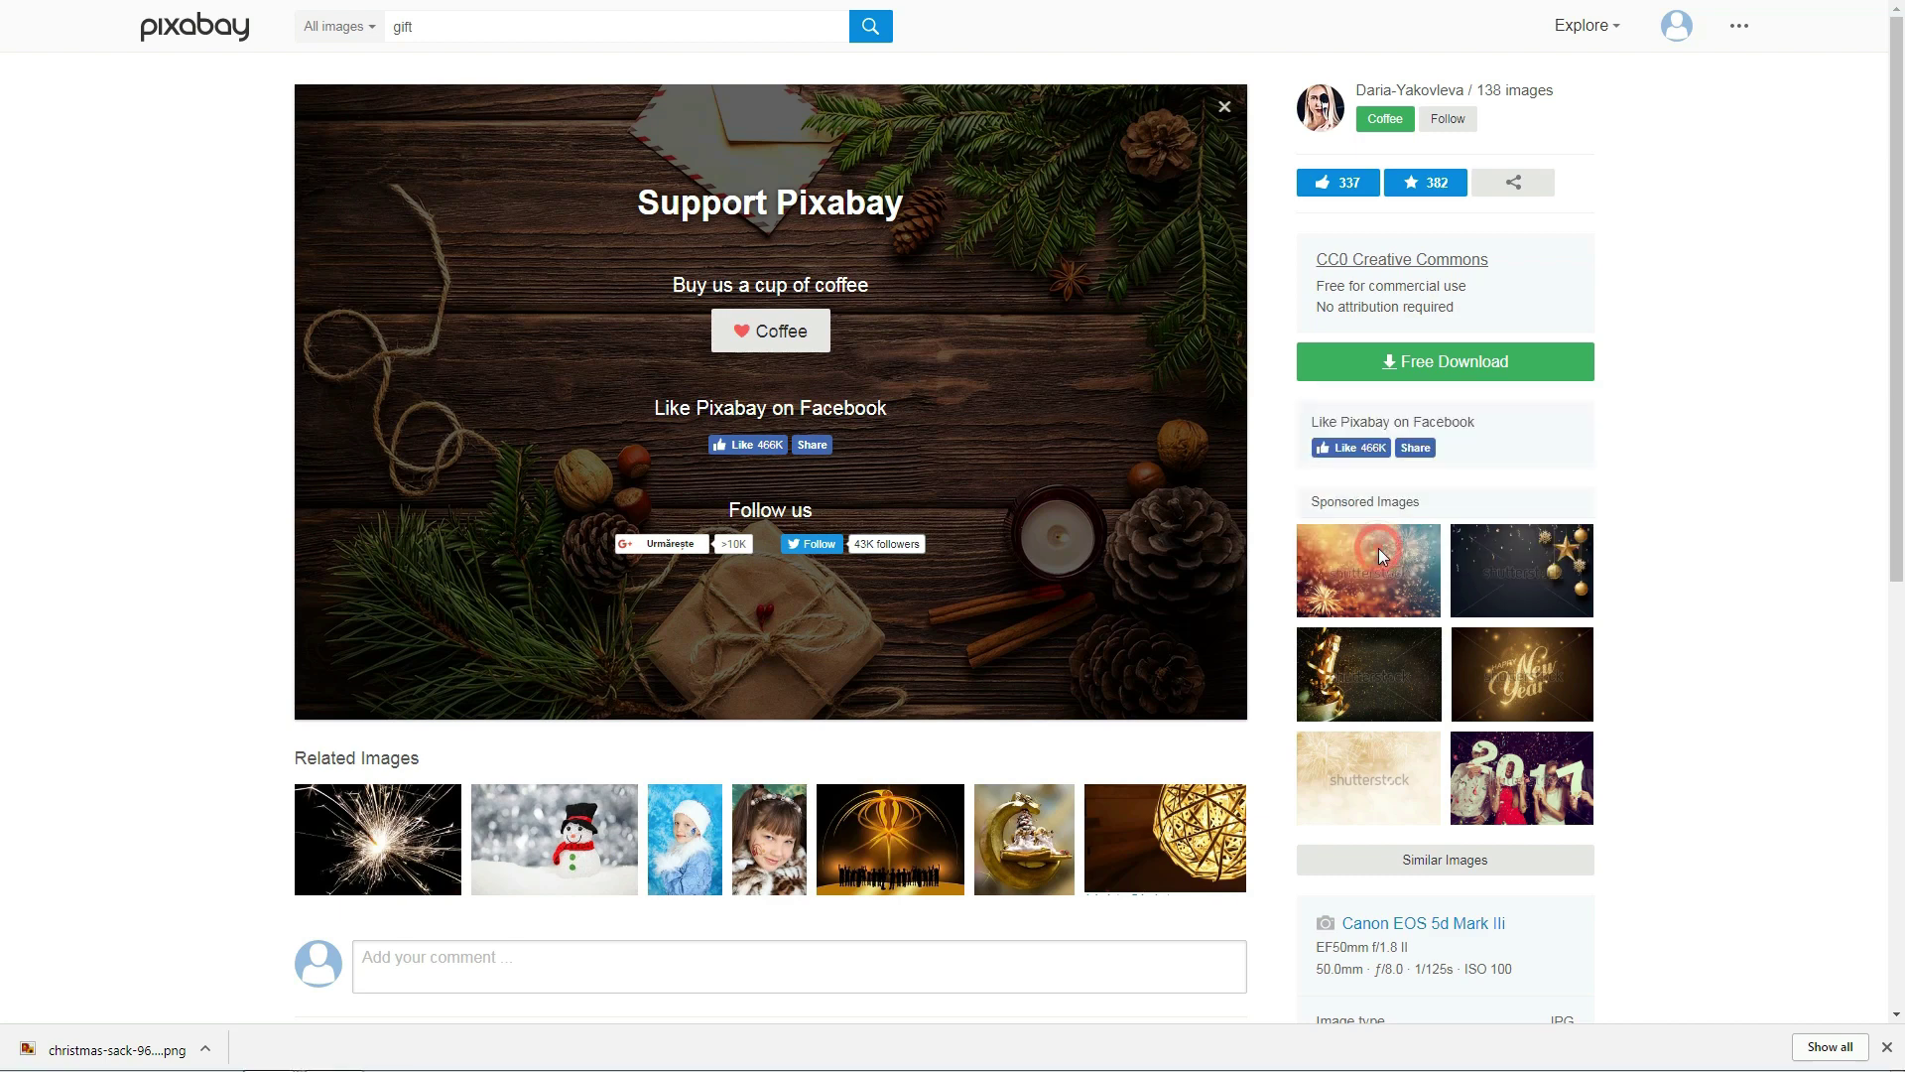
# - Save the wrapped-gift photo to disk and open the Landing Page folder from its desktop shortcut
pyautogui.click(1112, 789)
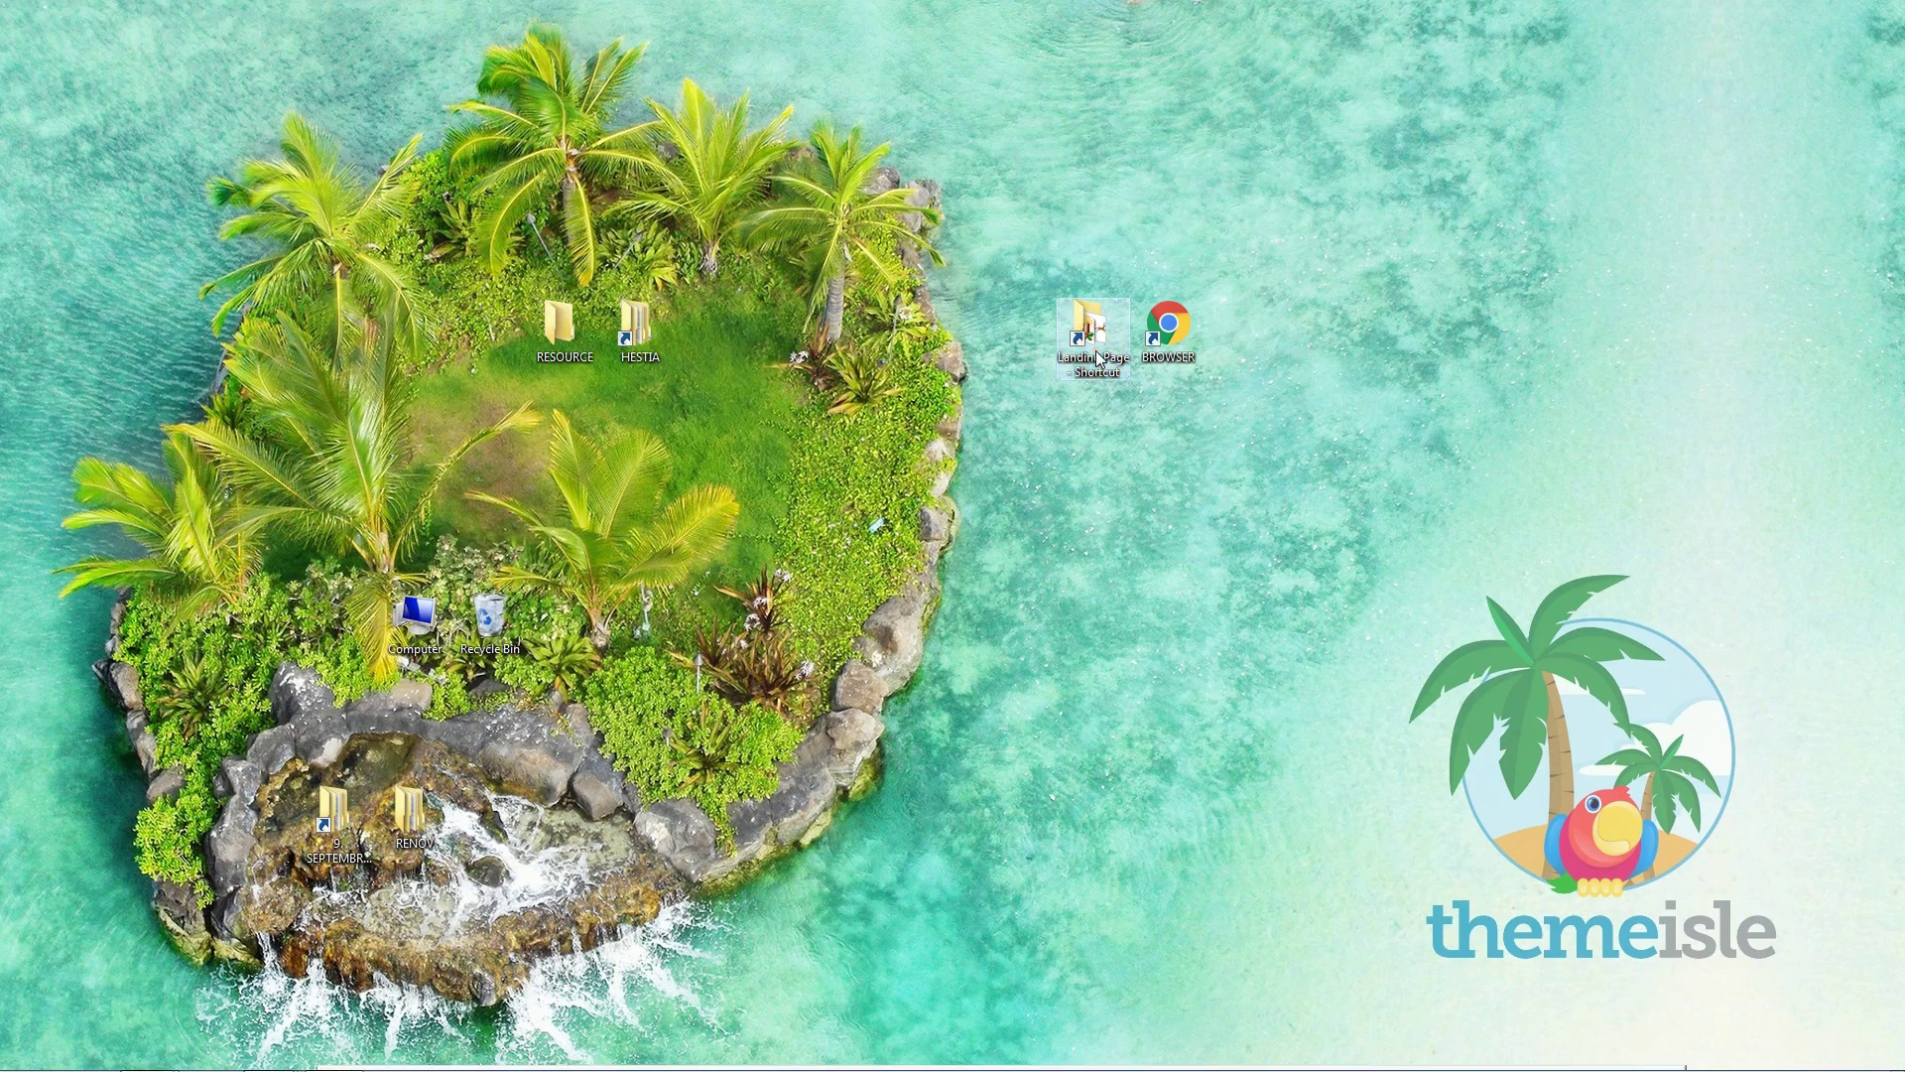
pyautogui.doubleClick(1092, 335)
pyautogui.click(734, 476)
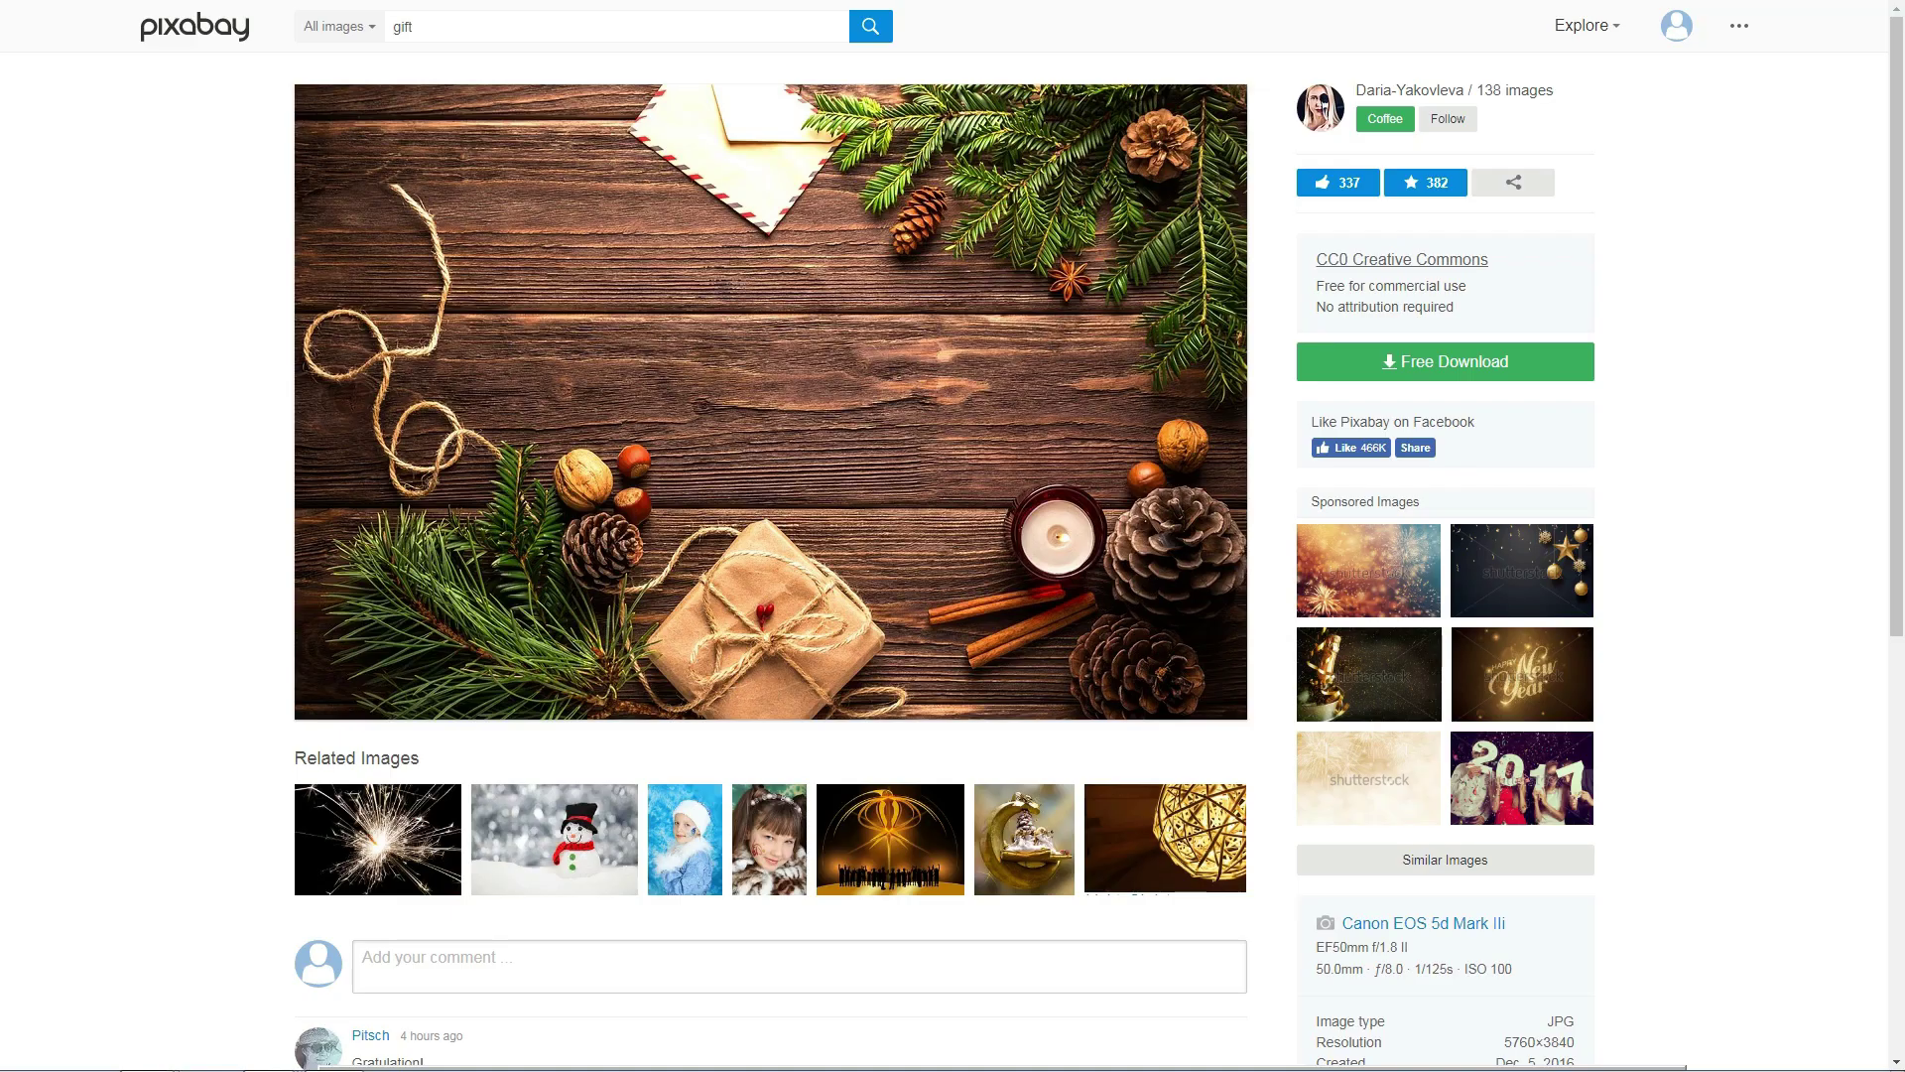
# - Search Pixabay for "diploma" with the media type limited to vector graphics
pyautogui.moveTo(896, 191)
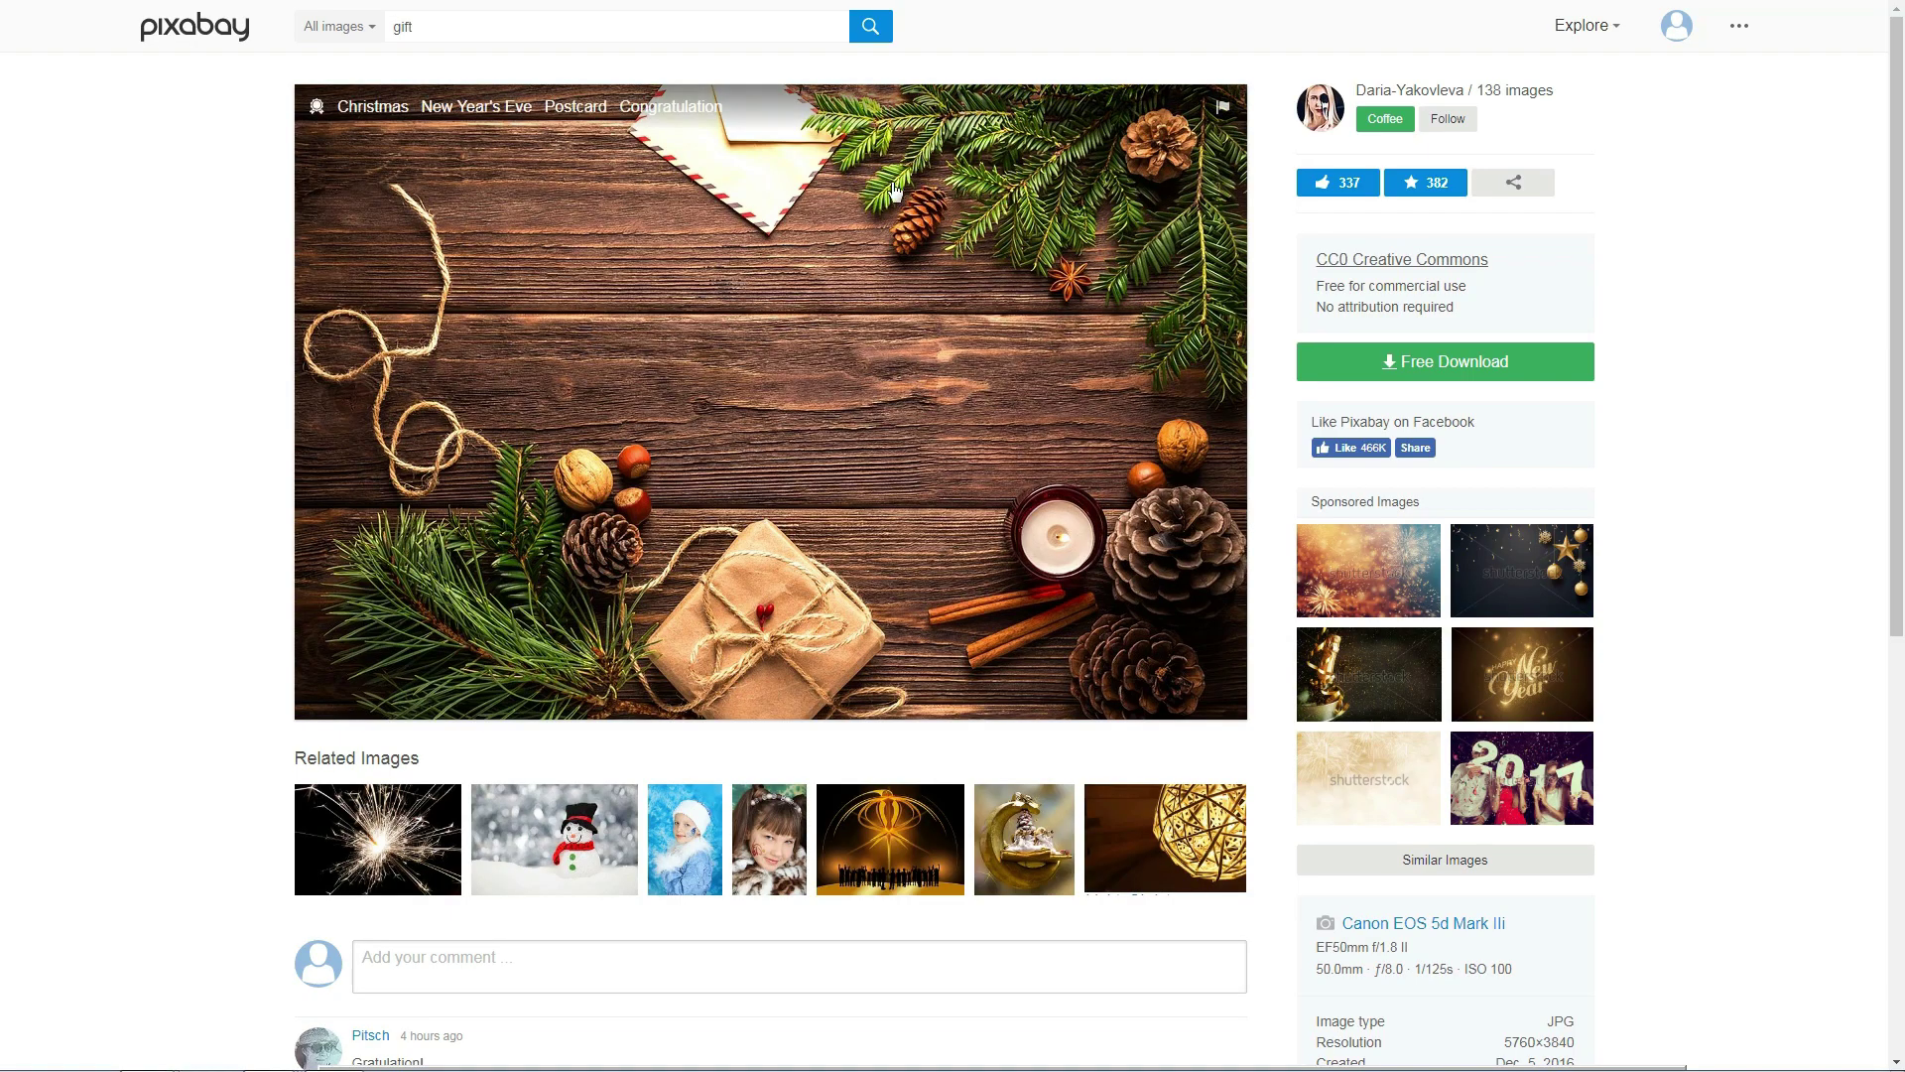
pyautogui.doubleClick(465, 30)
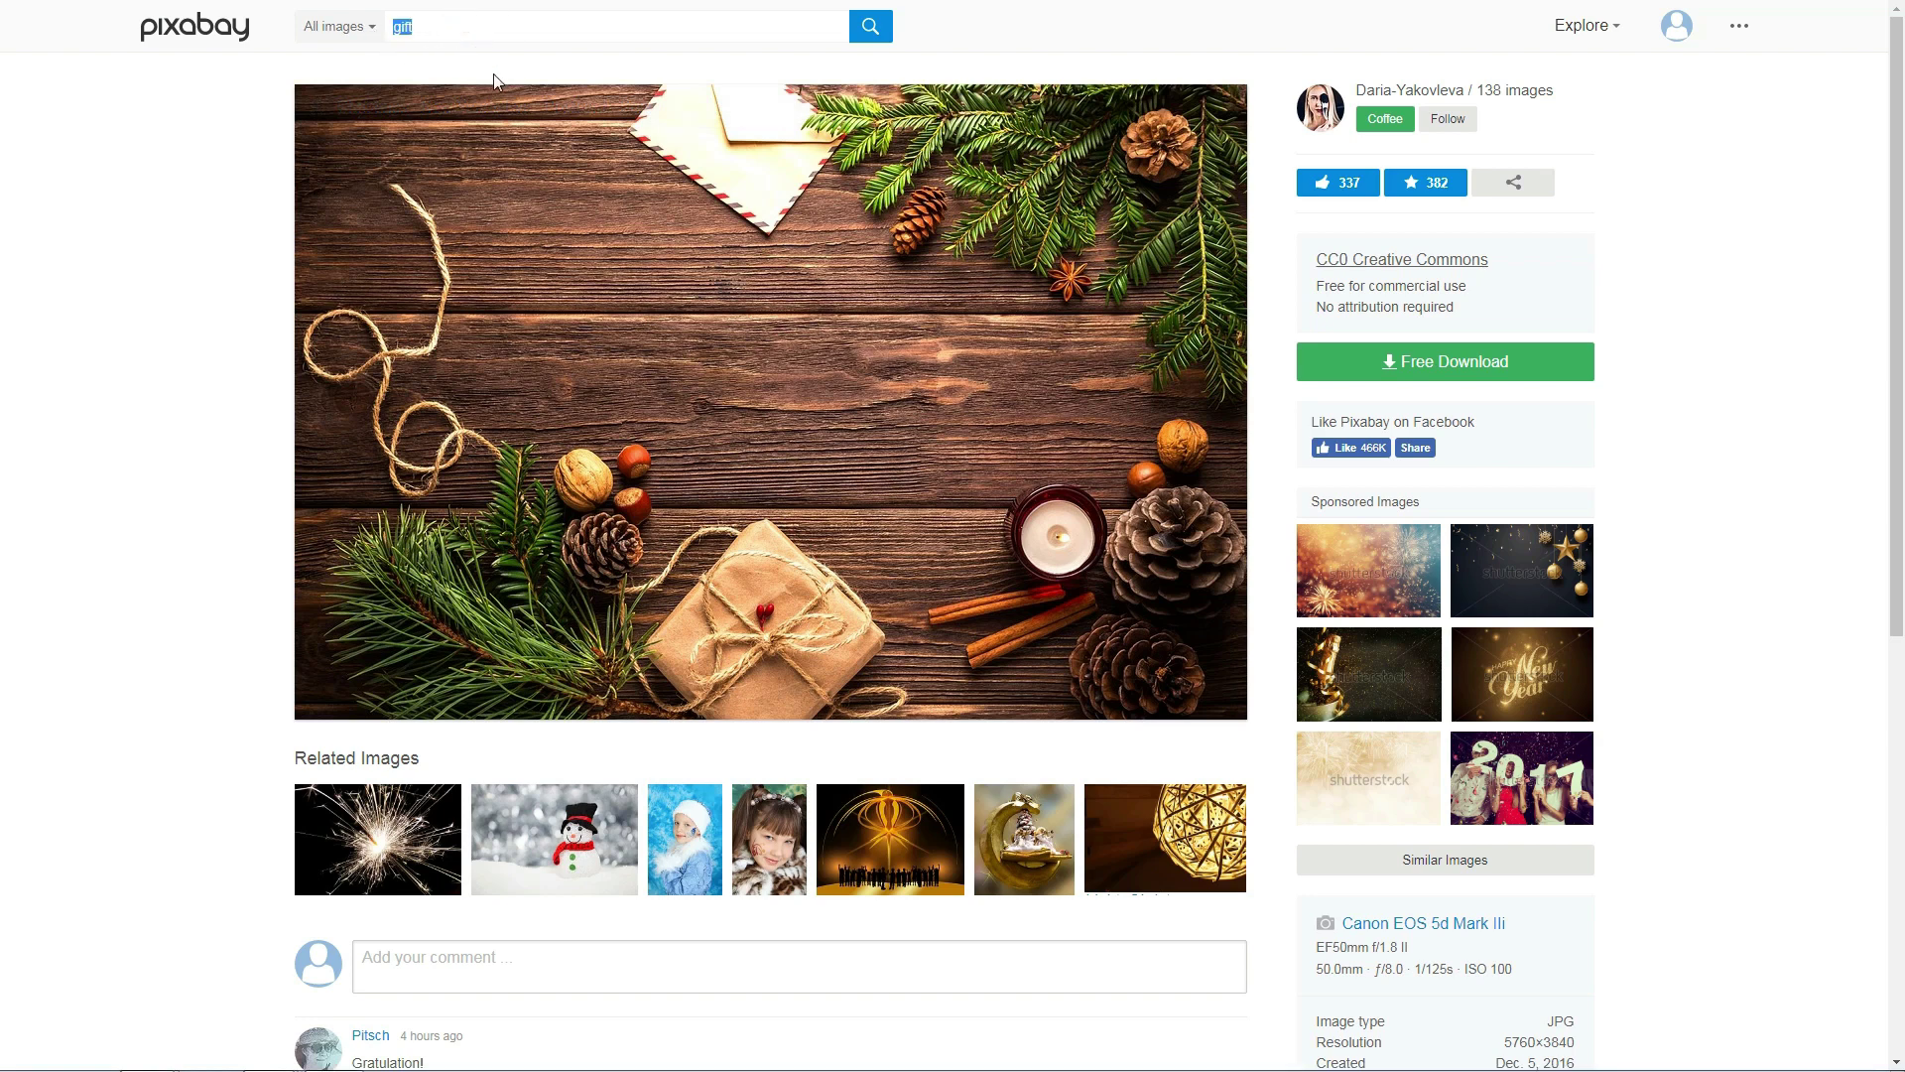
pyautogui.write('diploma')
pyautogui.click(340, 28)
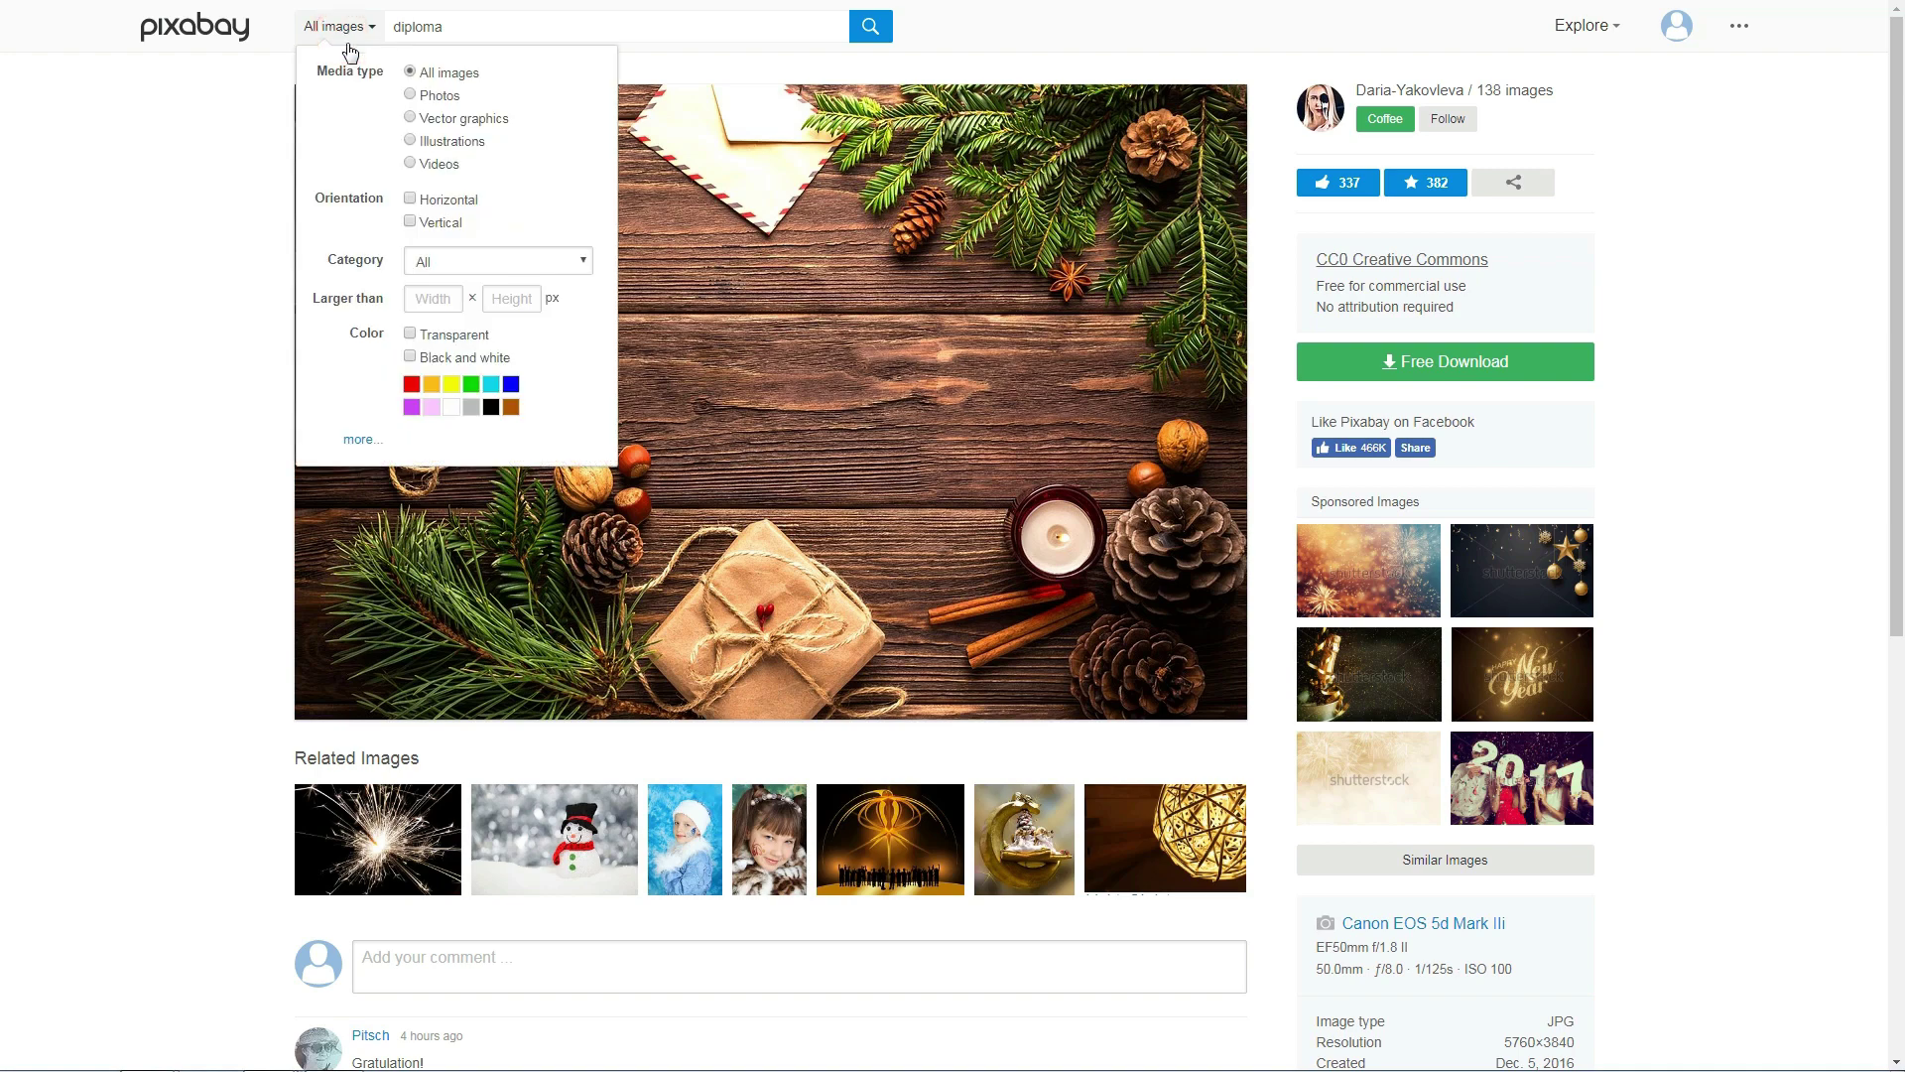
pyautogui.click(408, 117)
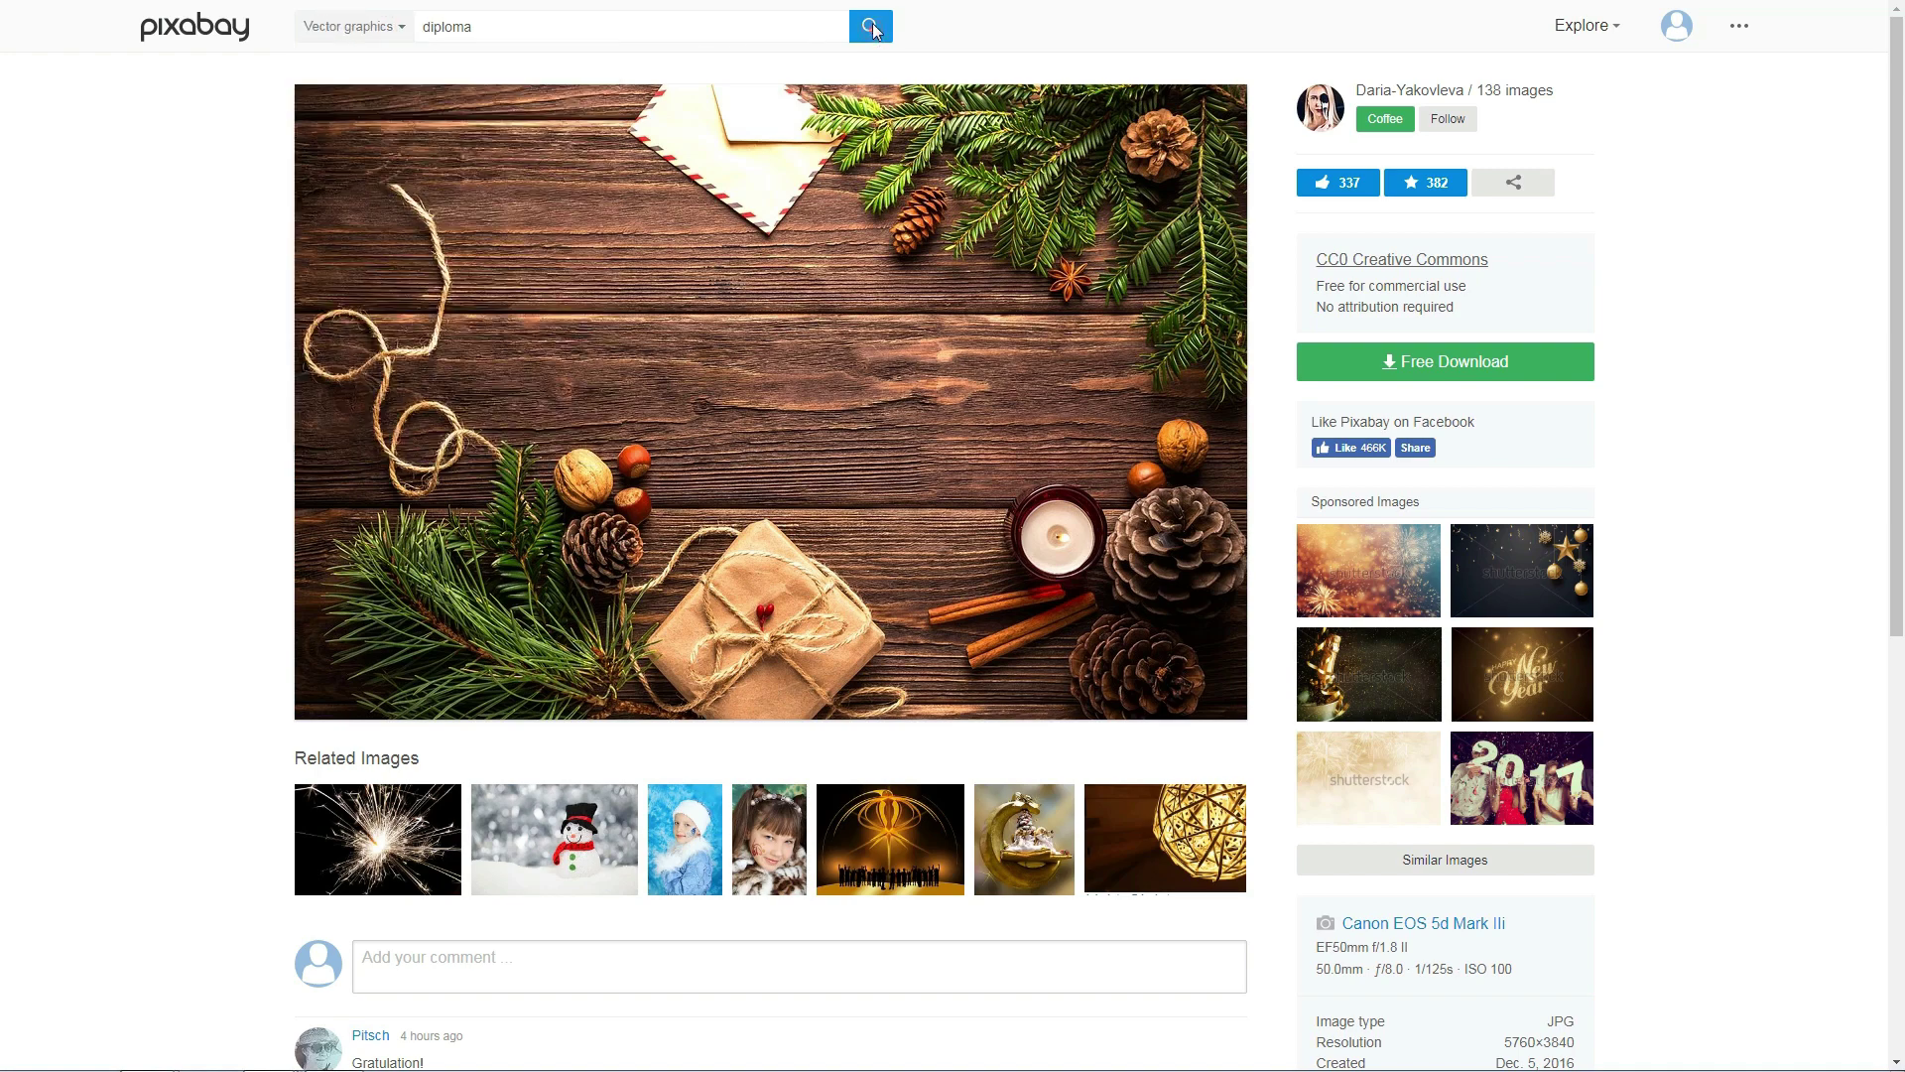
pyautogui.click(871, 28)
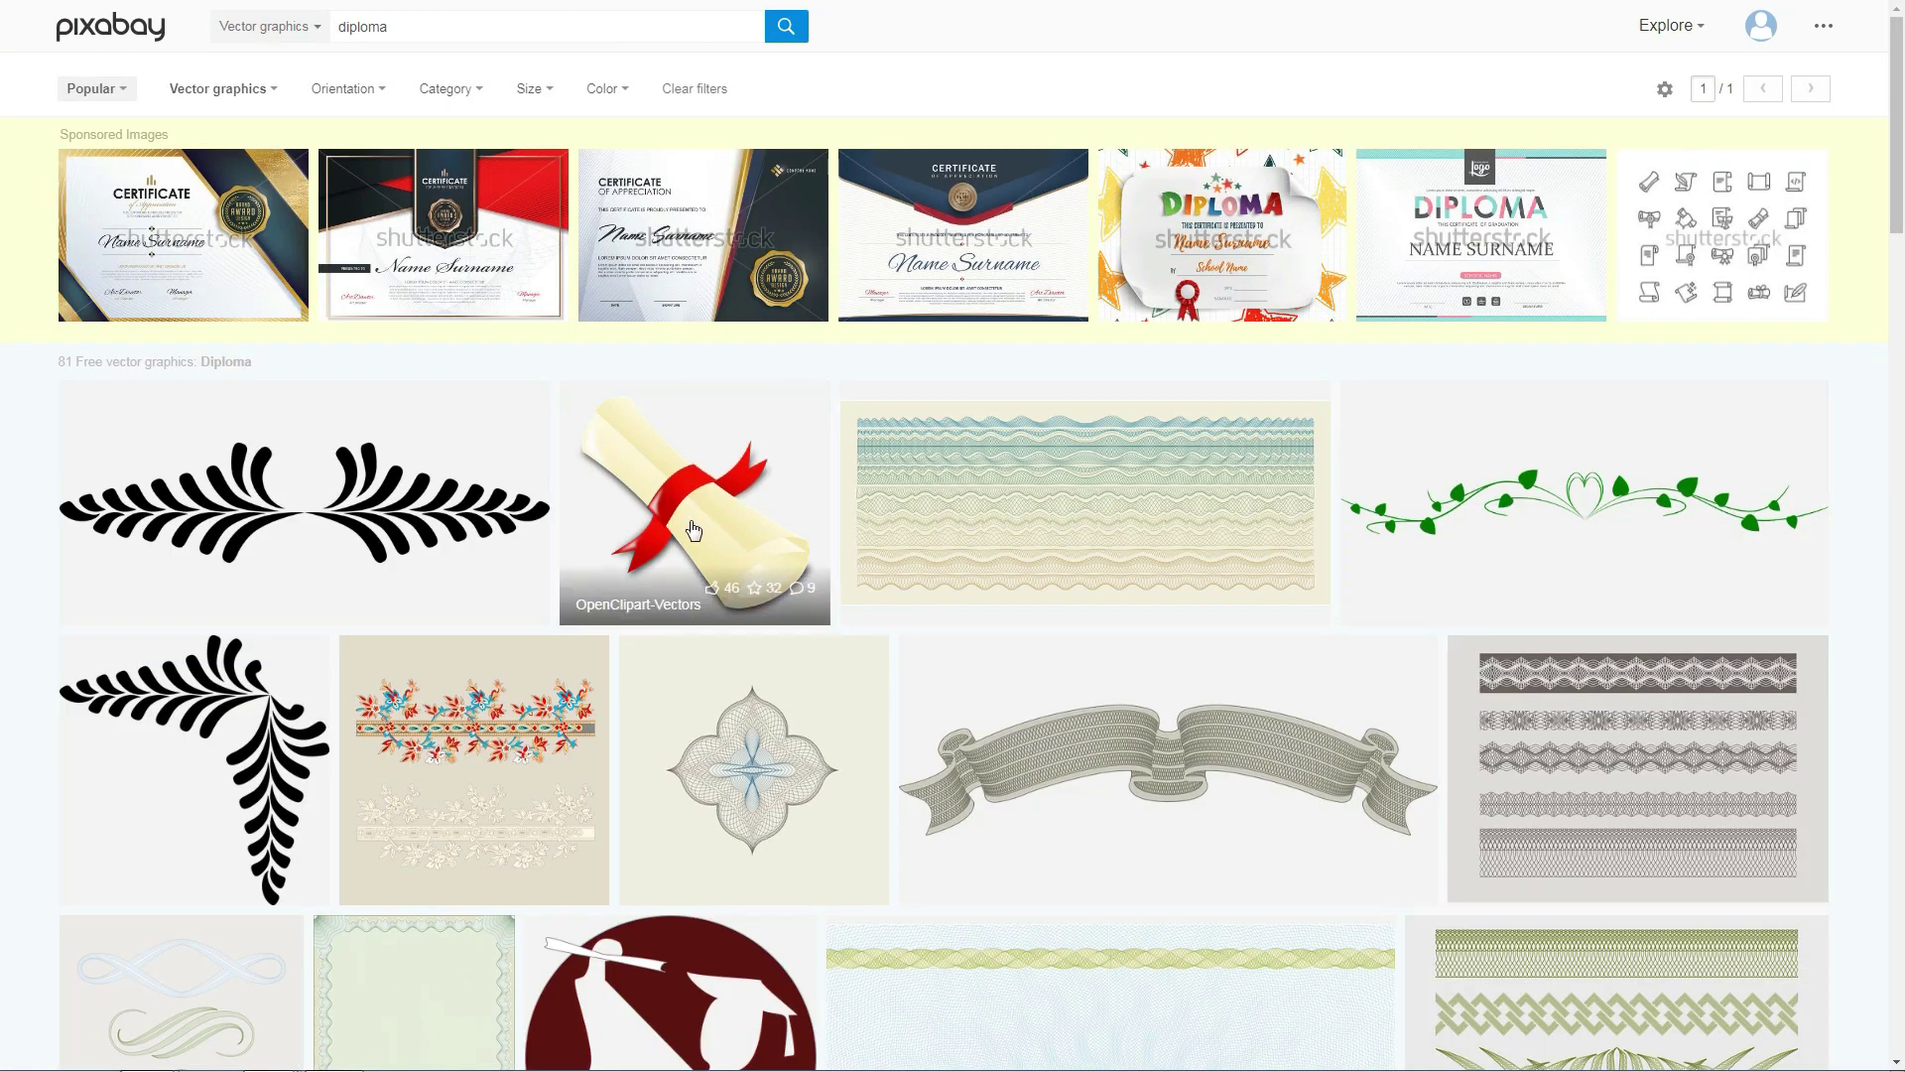
# - Open the rolled diploma with a red ribbon and save it as a 640×580 PNG in the Landing Page folder
pyautogui.click(692, 527)
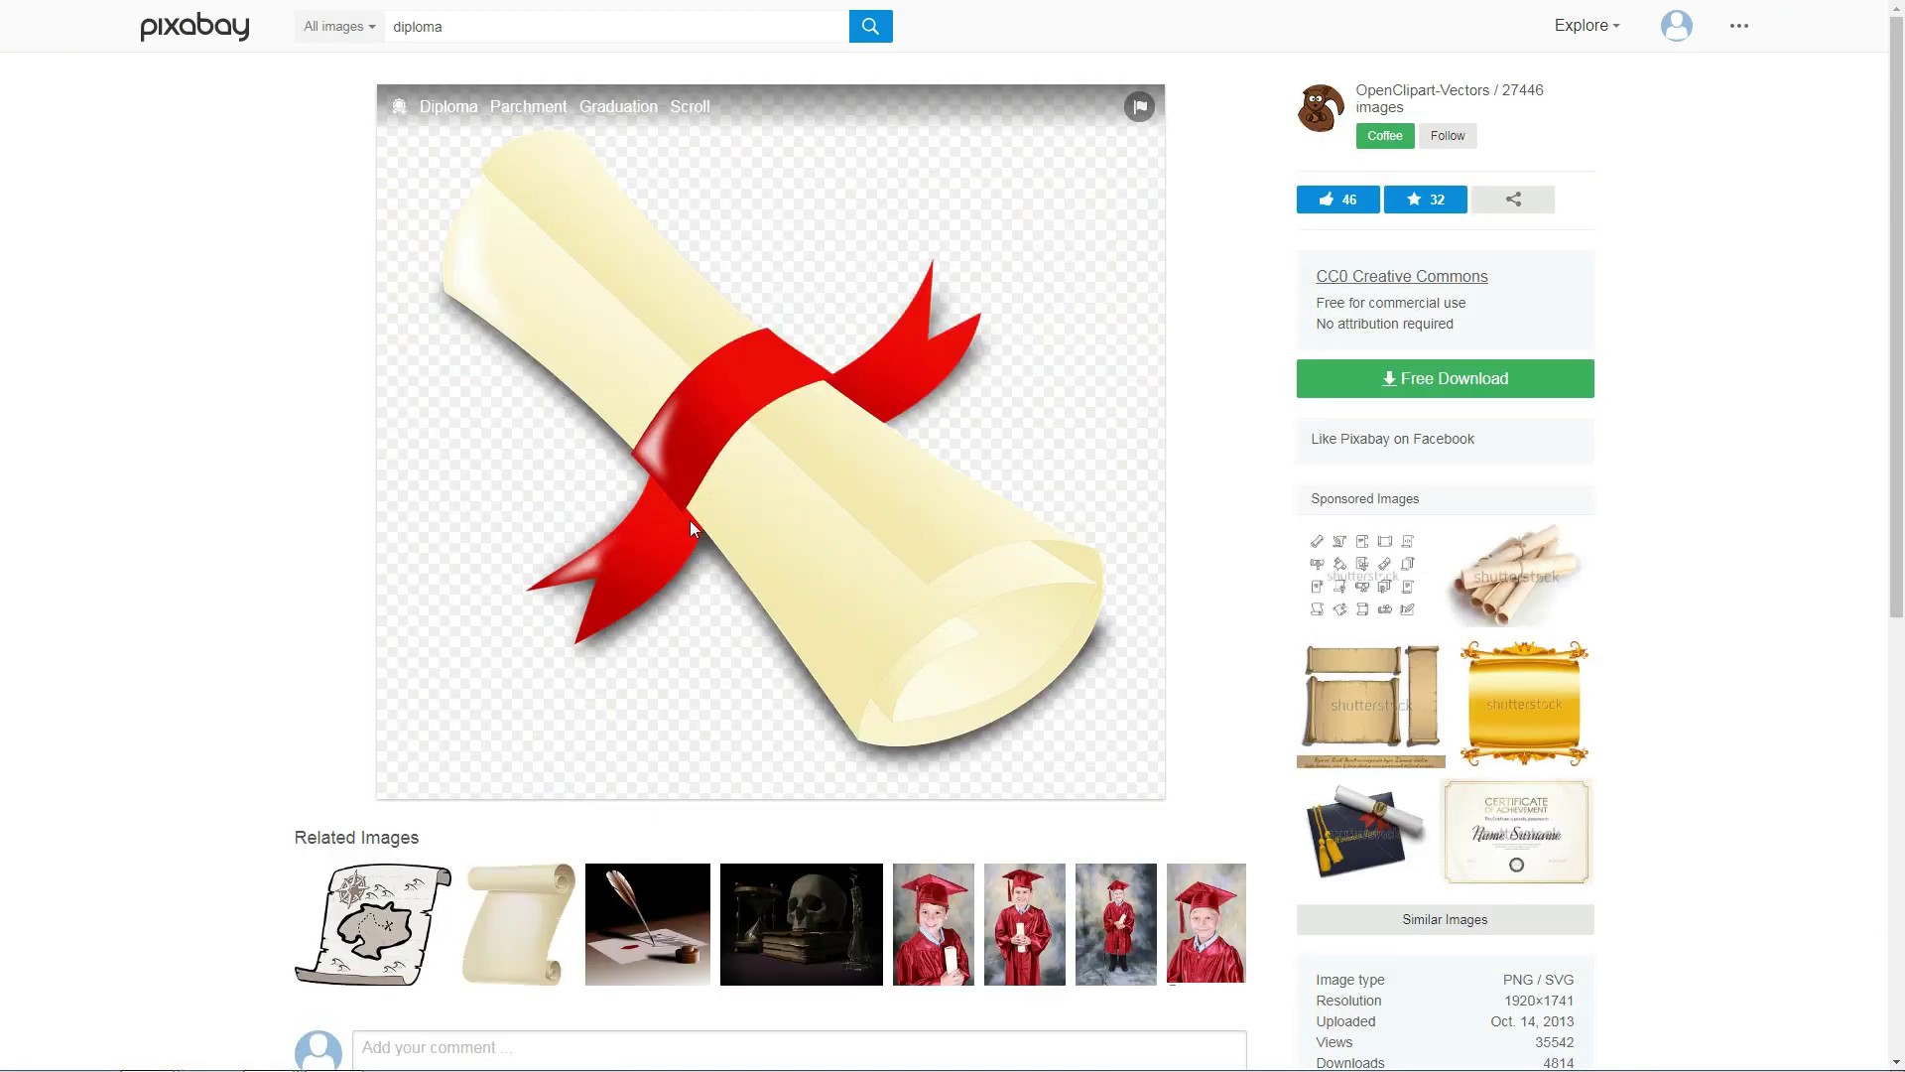
pyautogui.click(1465, 383)
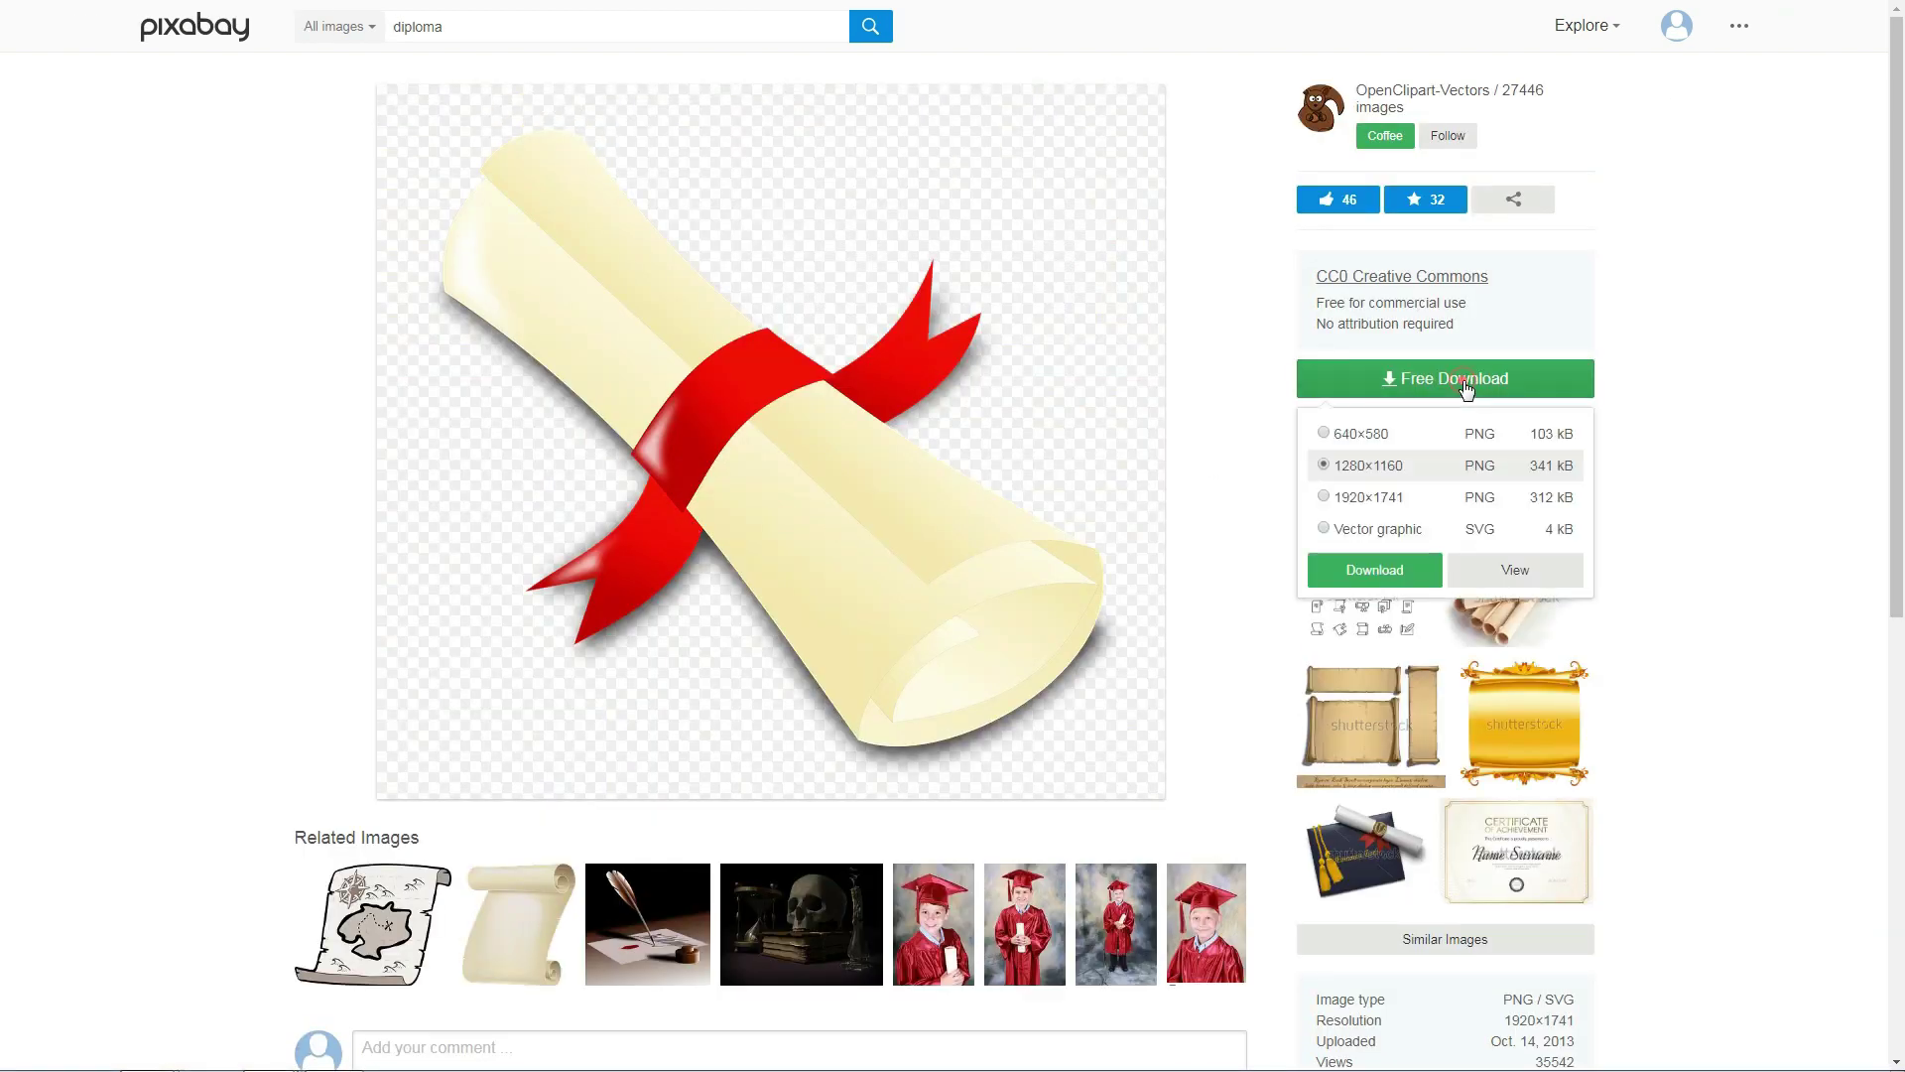
pyautogui.click(1369, 433)
pyautogui.click(1373, 568)
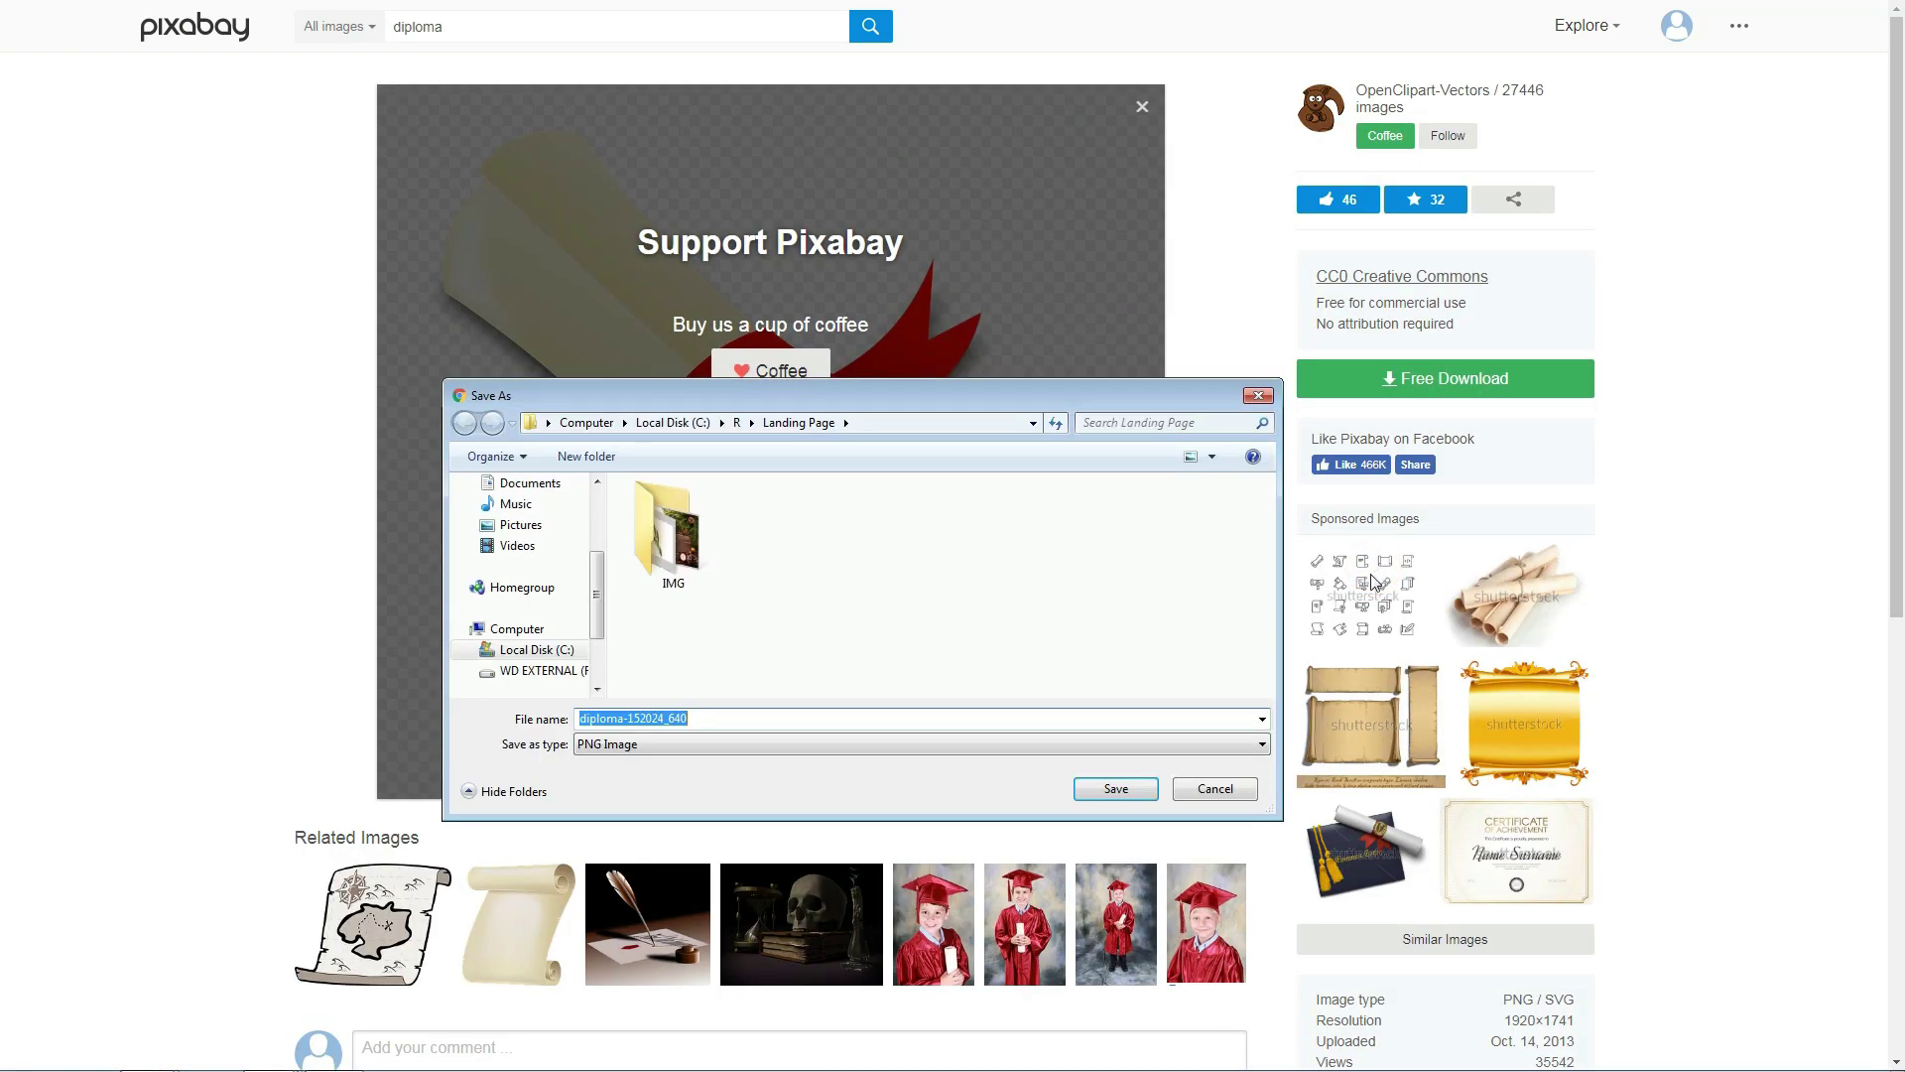
pyautogui.click(1129, 784)
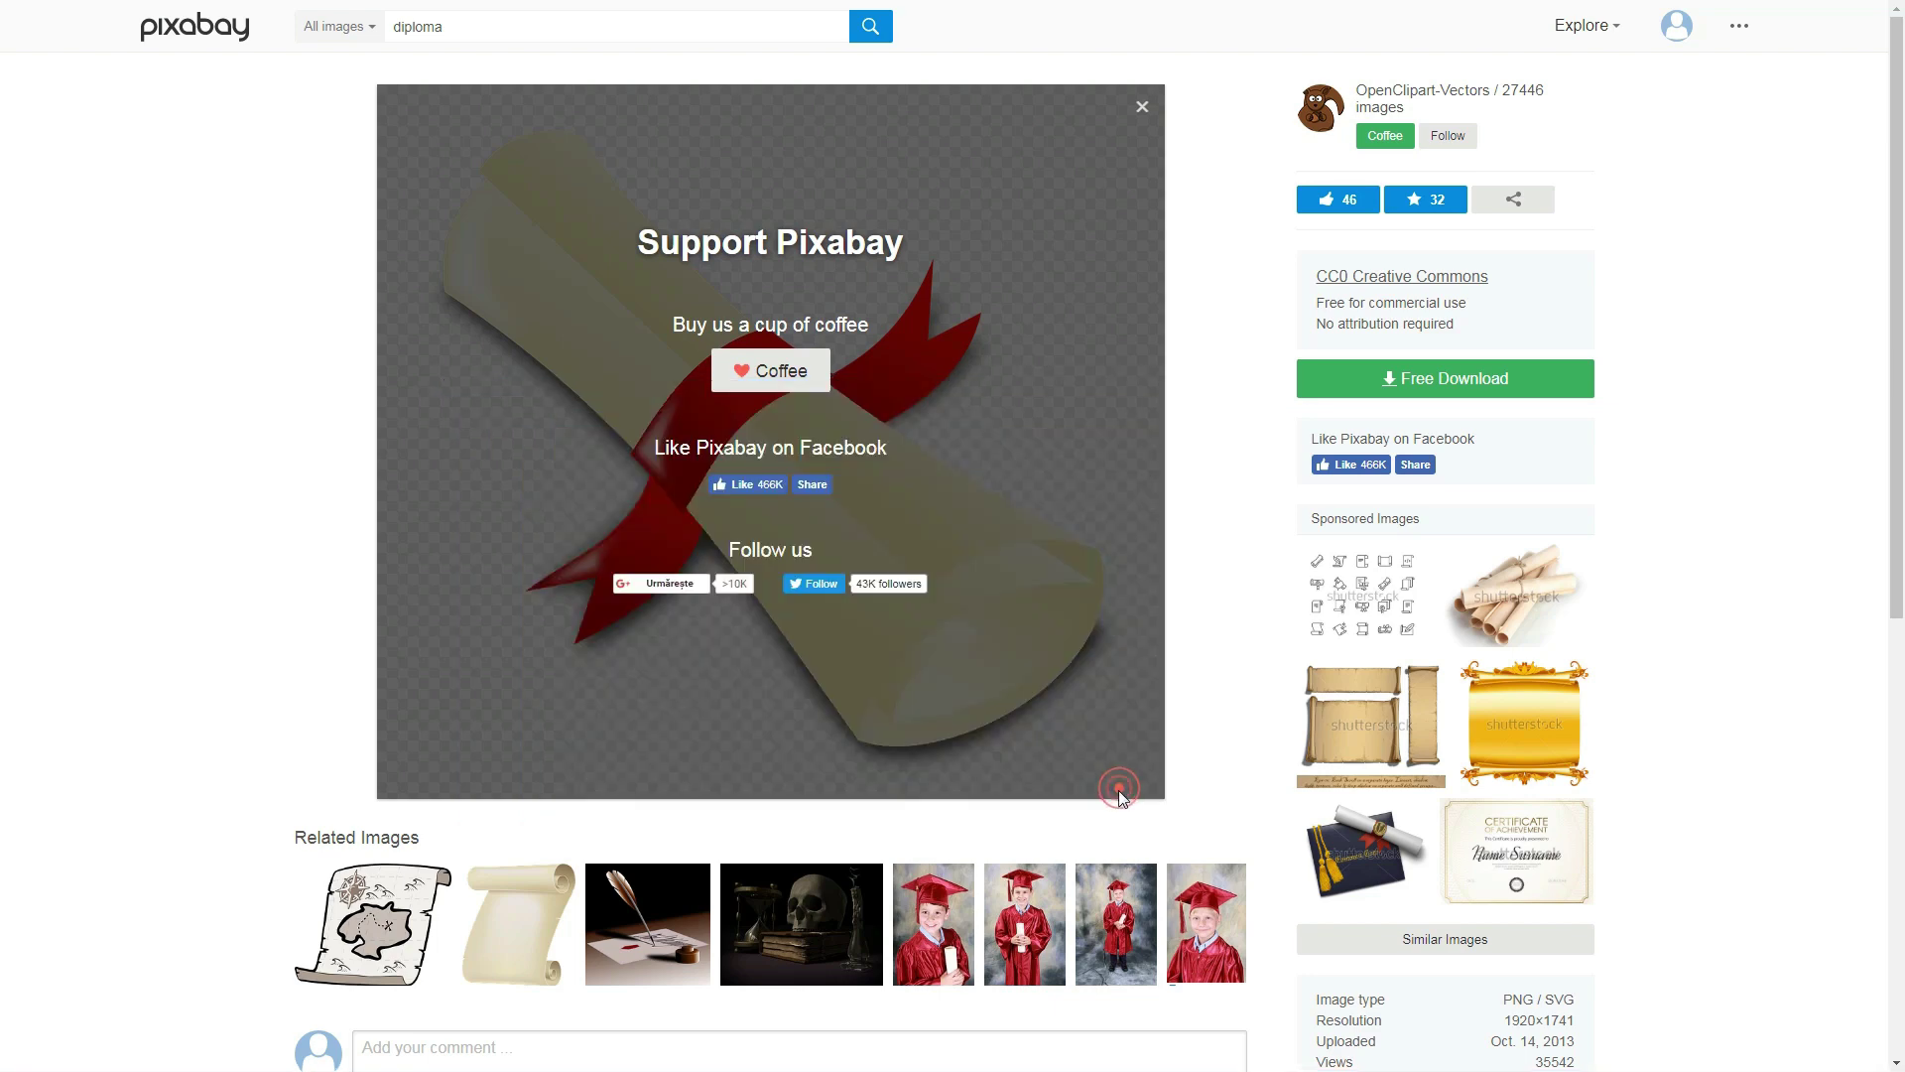
# - Search Pixabay for "gift" among all image types
pyautogui.doubleClick(494, 27)
pyautogui.write('gift')
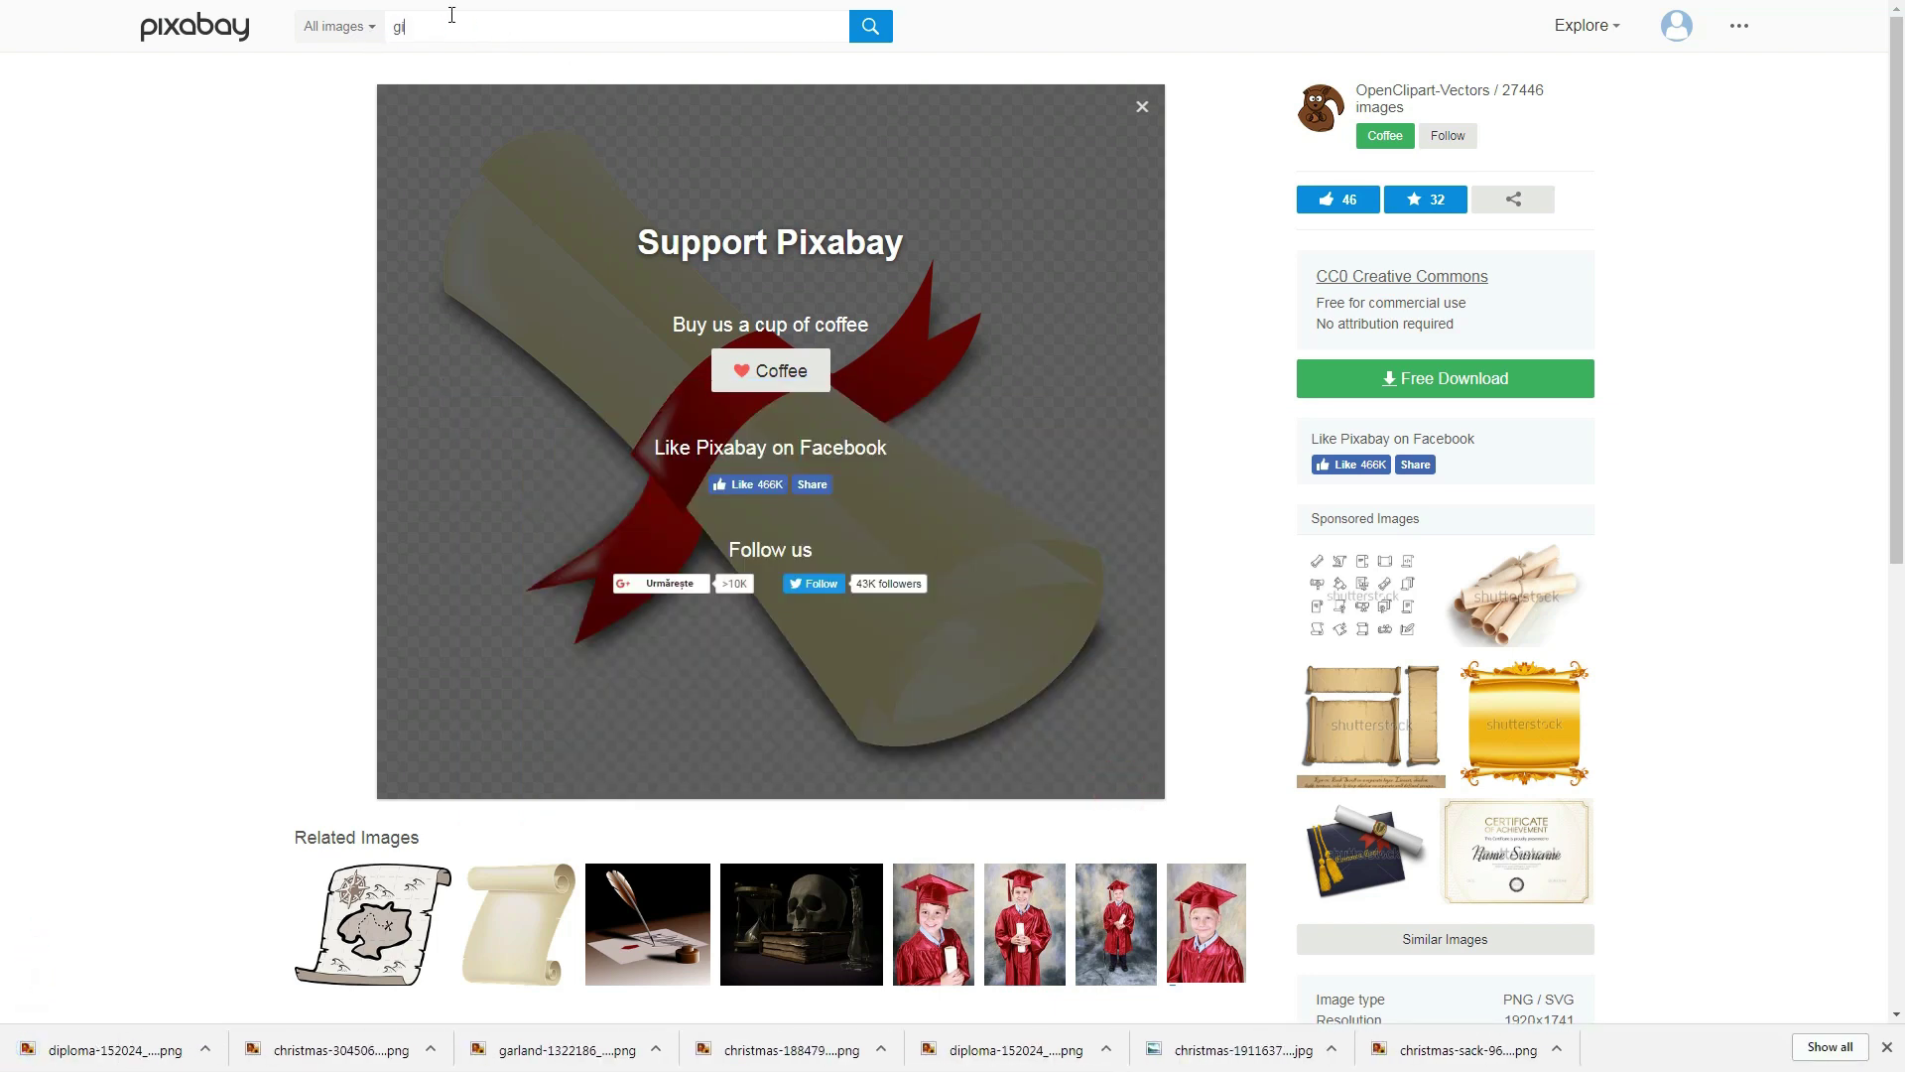
pyautogui.press('Return')
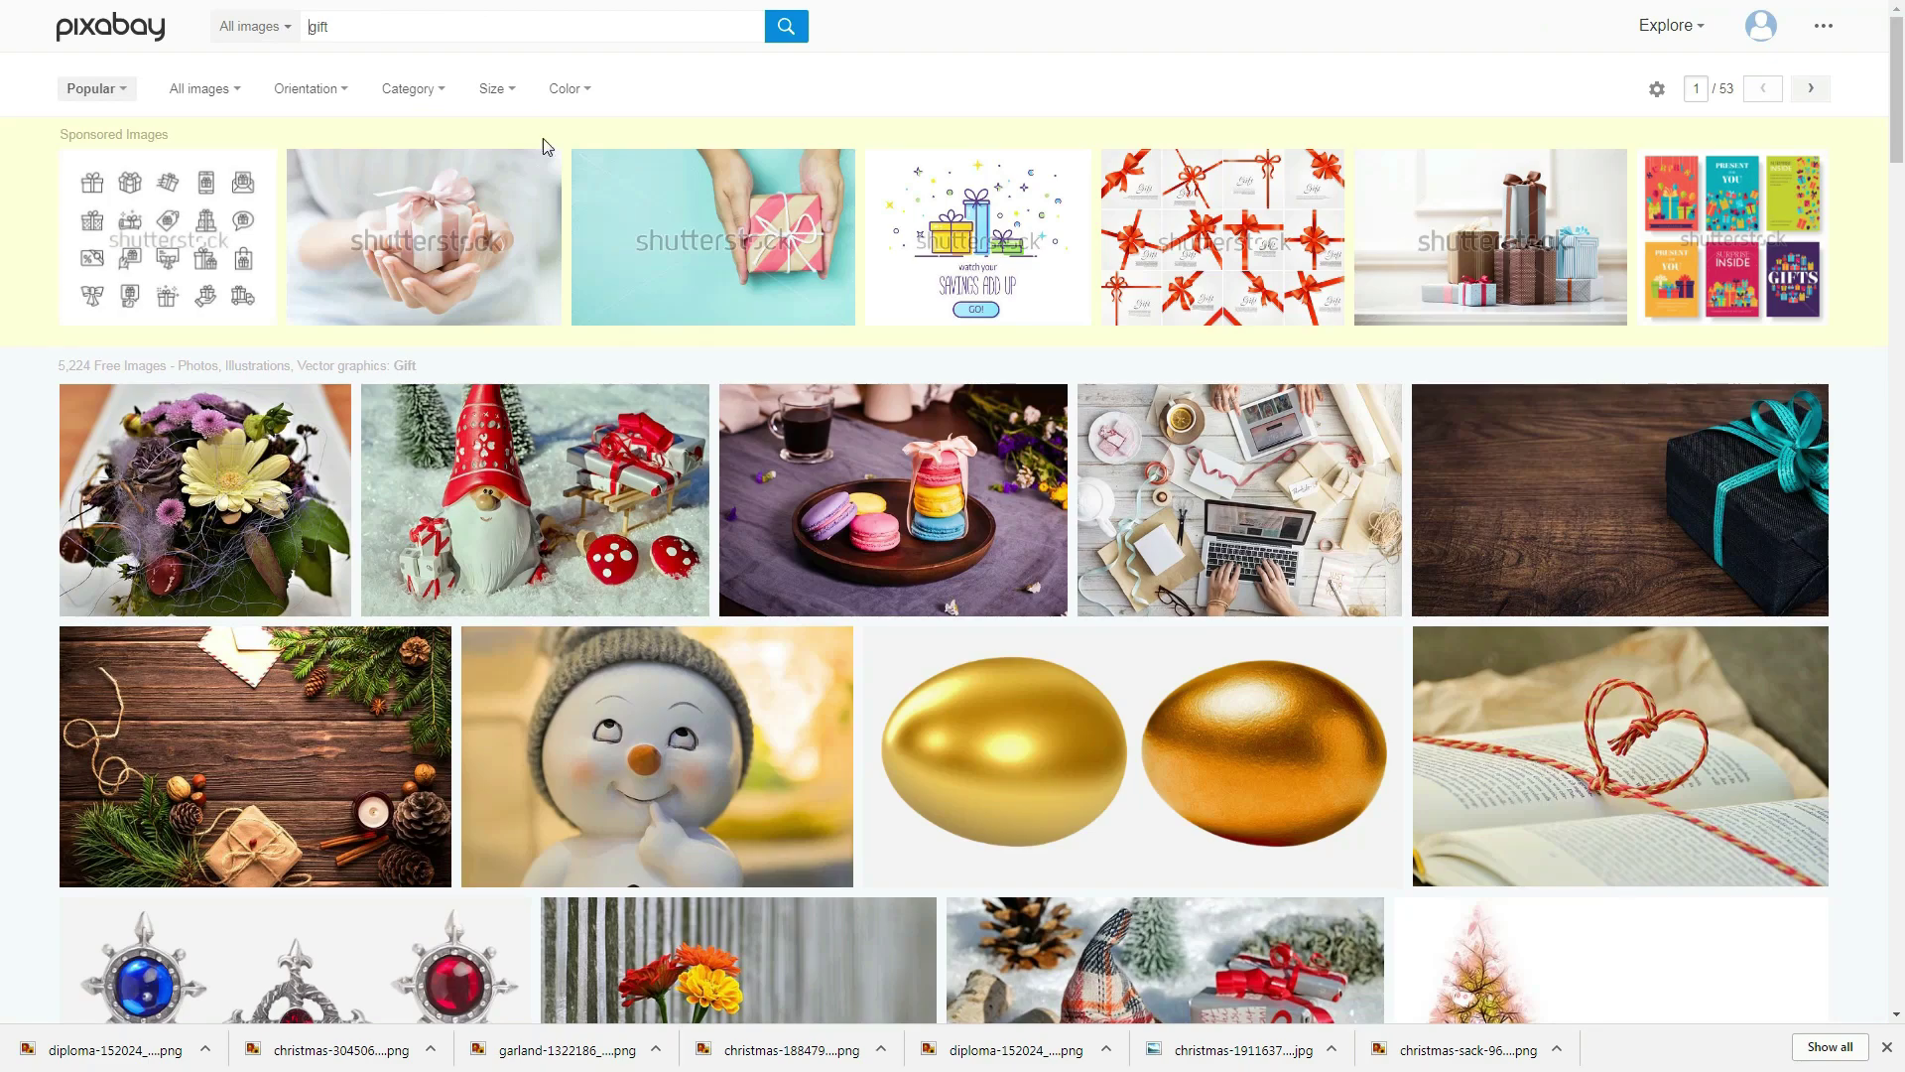
# - Find the red Christmas sack filled with gift boxes and save it as a 587×640 PNG in the Landing Page folder
pyautogui.scroll(-3, 791, 387)
pyautogui.scroll(-7, 791, 387)
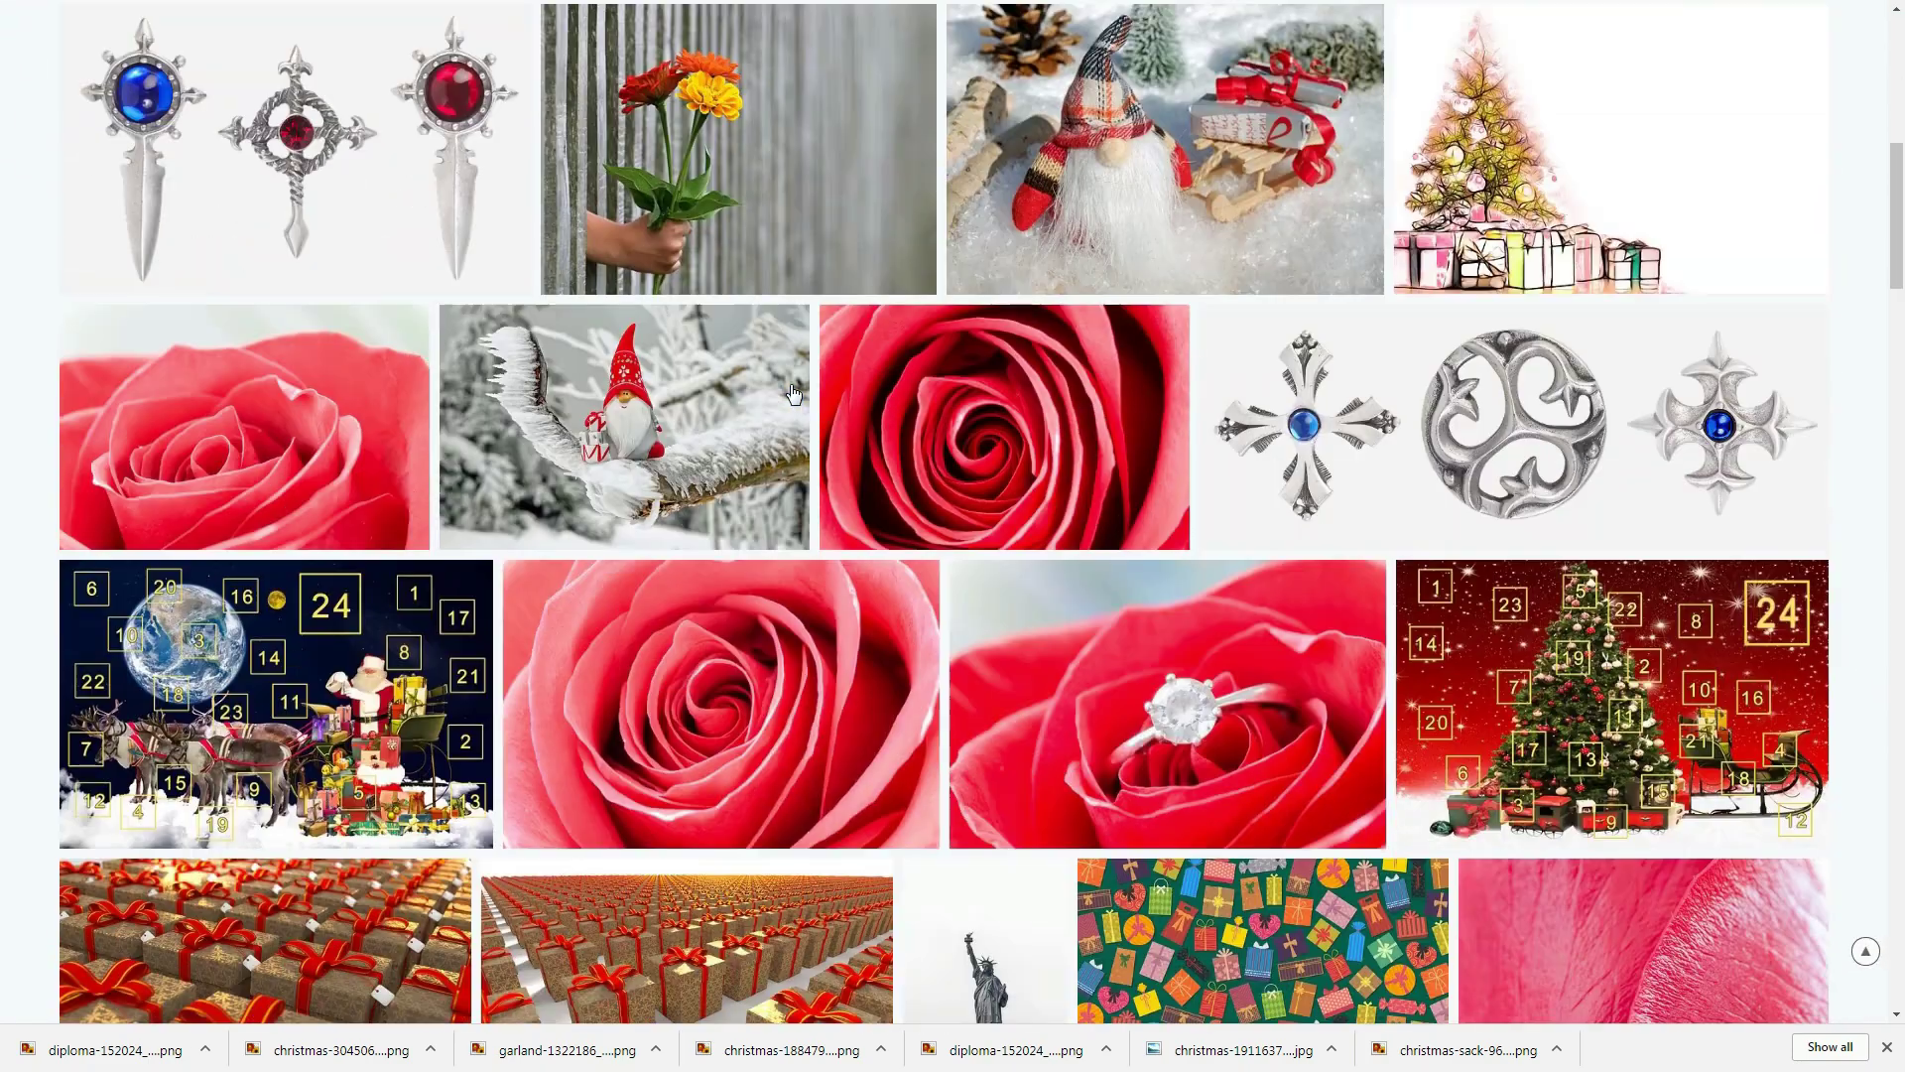
pyautogui.scroll(-7, 791, 387)
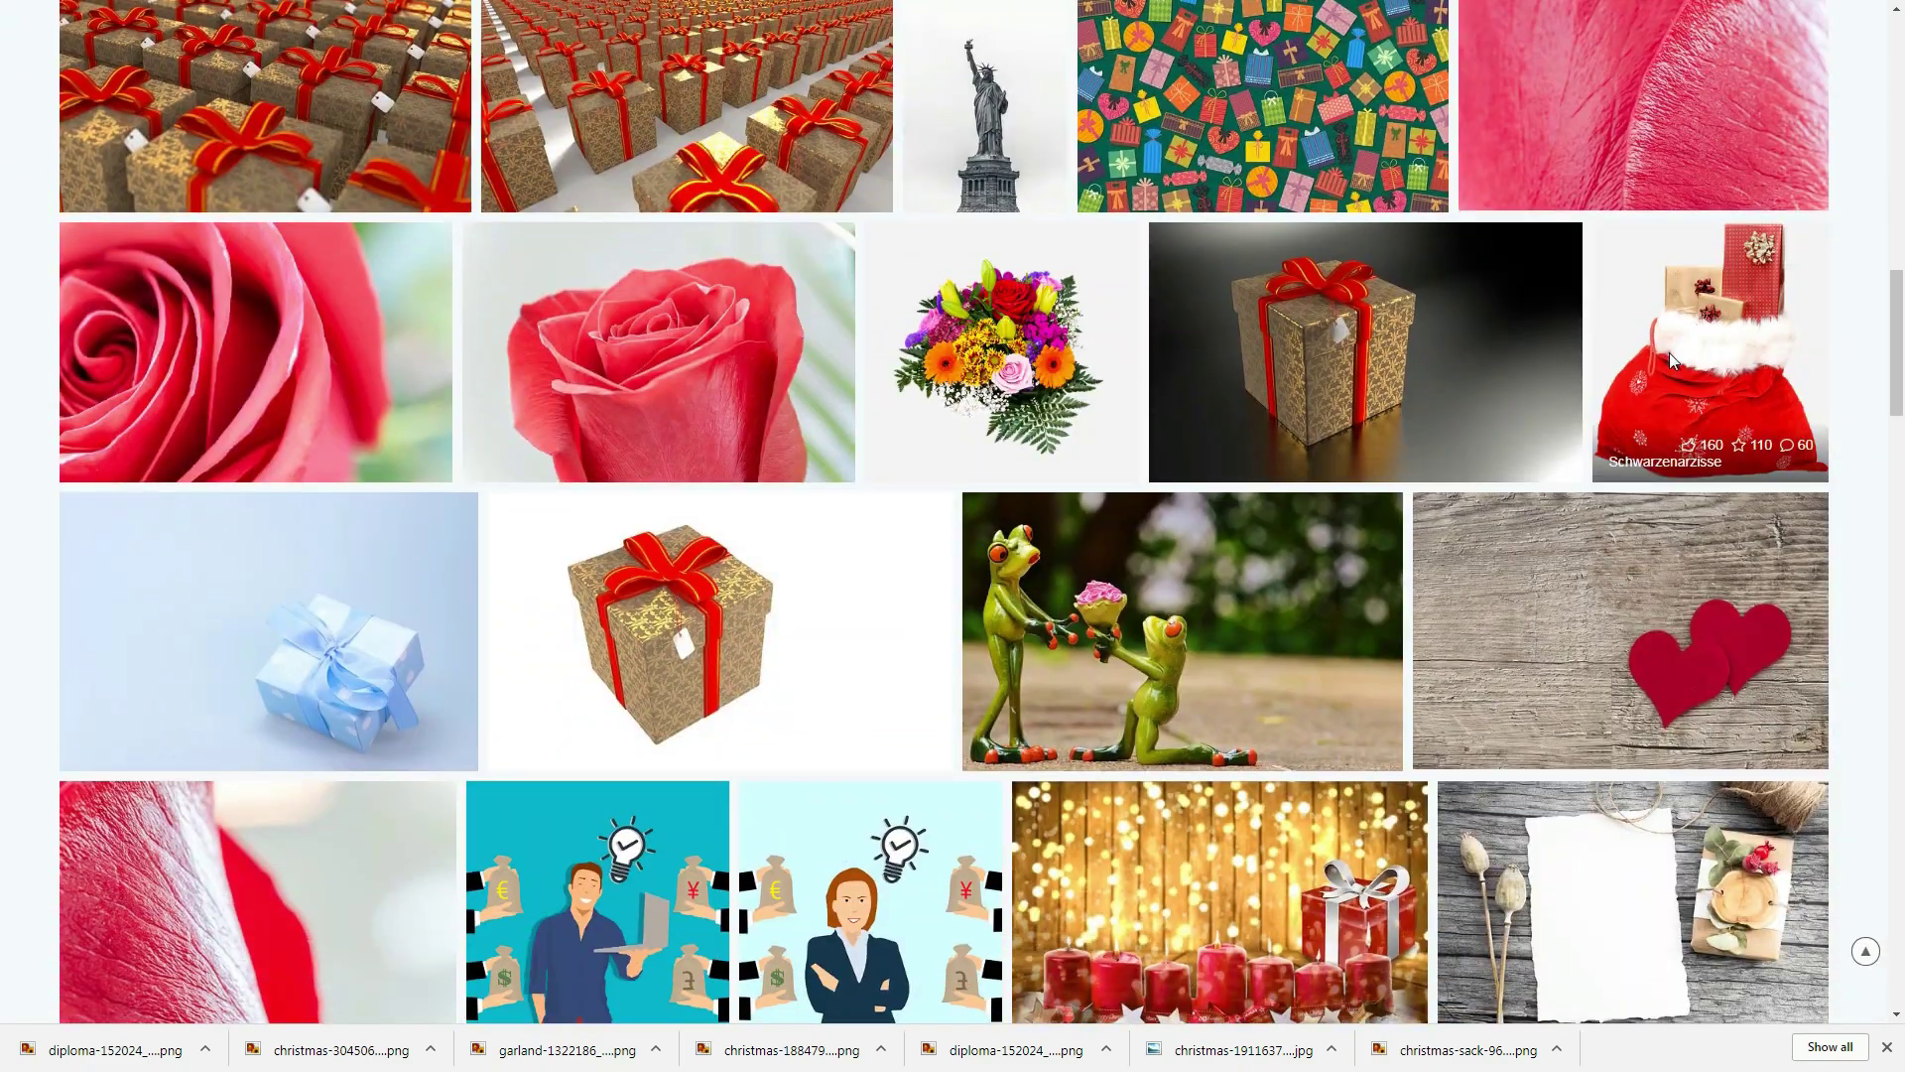
pyautogui.click(1669, 353)
pyautogui.click(1434, 363)
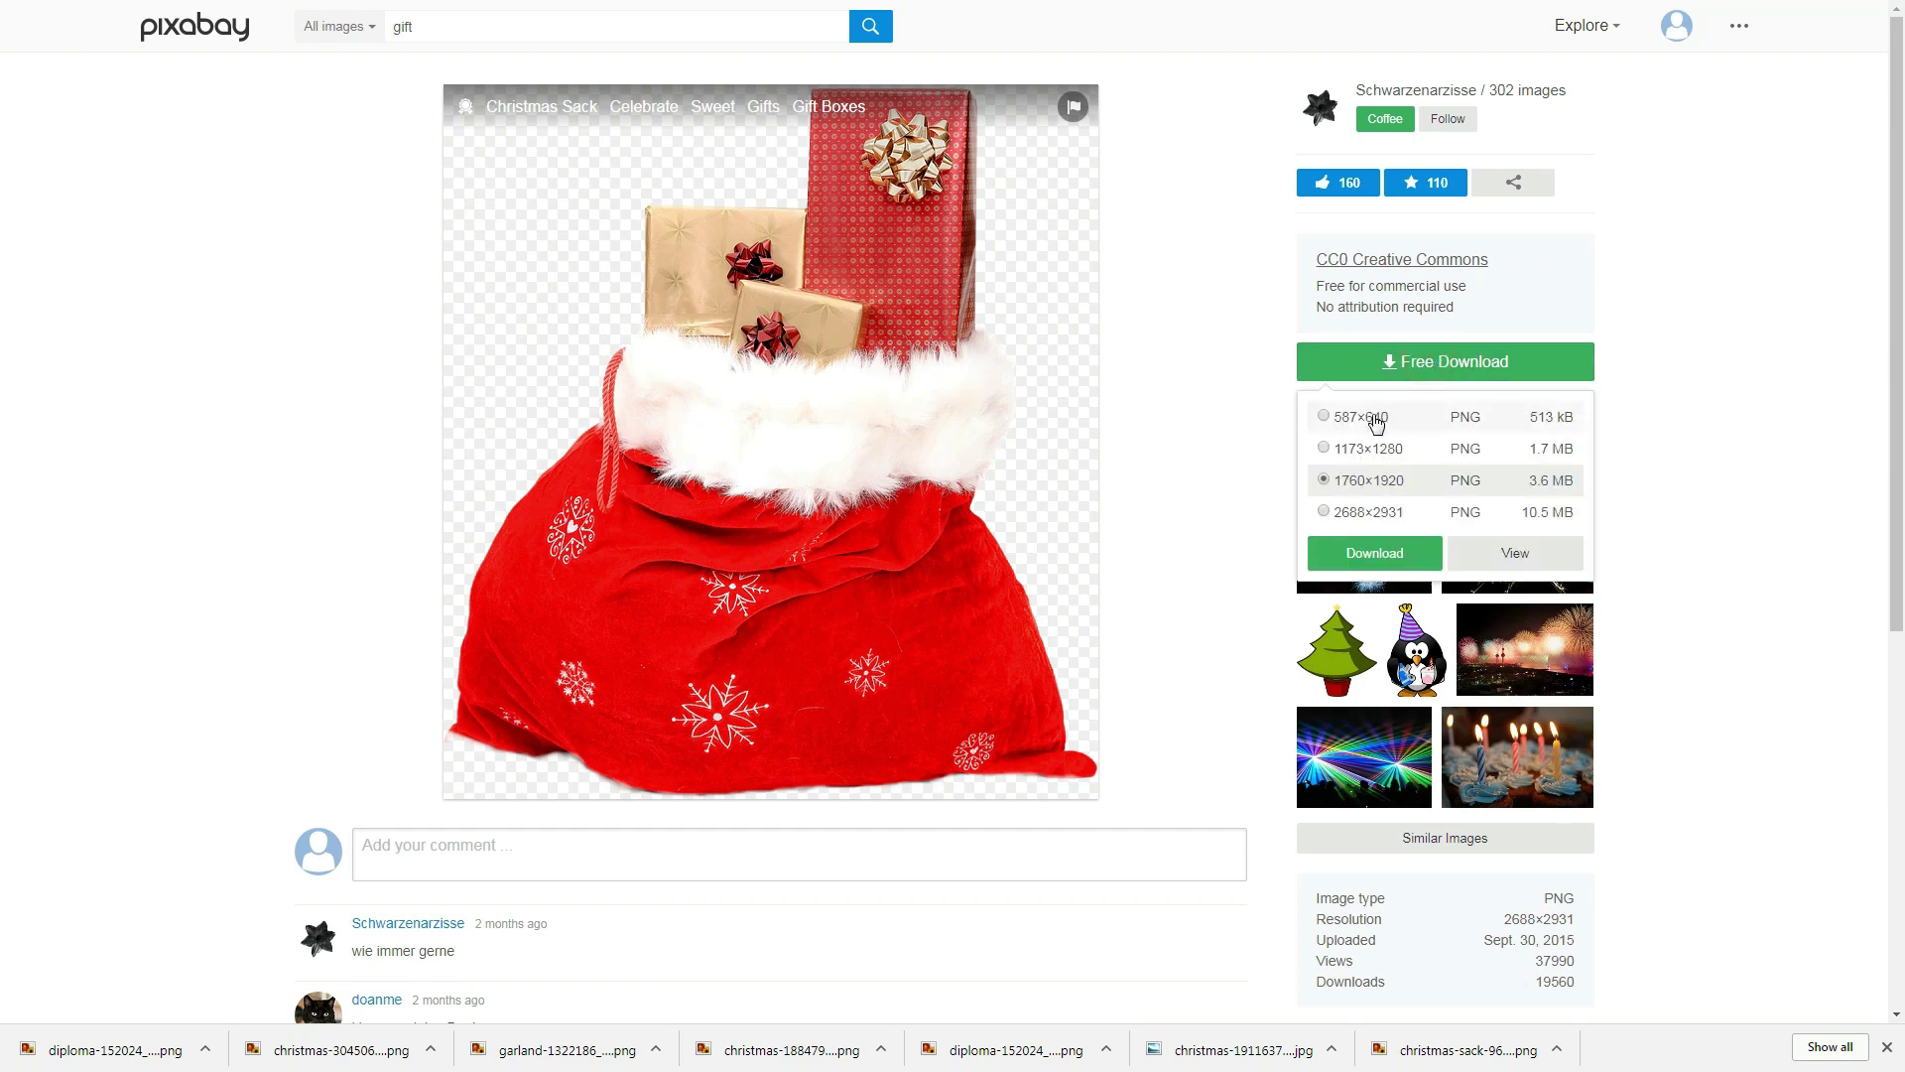
pyautogui.click(1372, 415)
pyautogui.click(1388, 571)
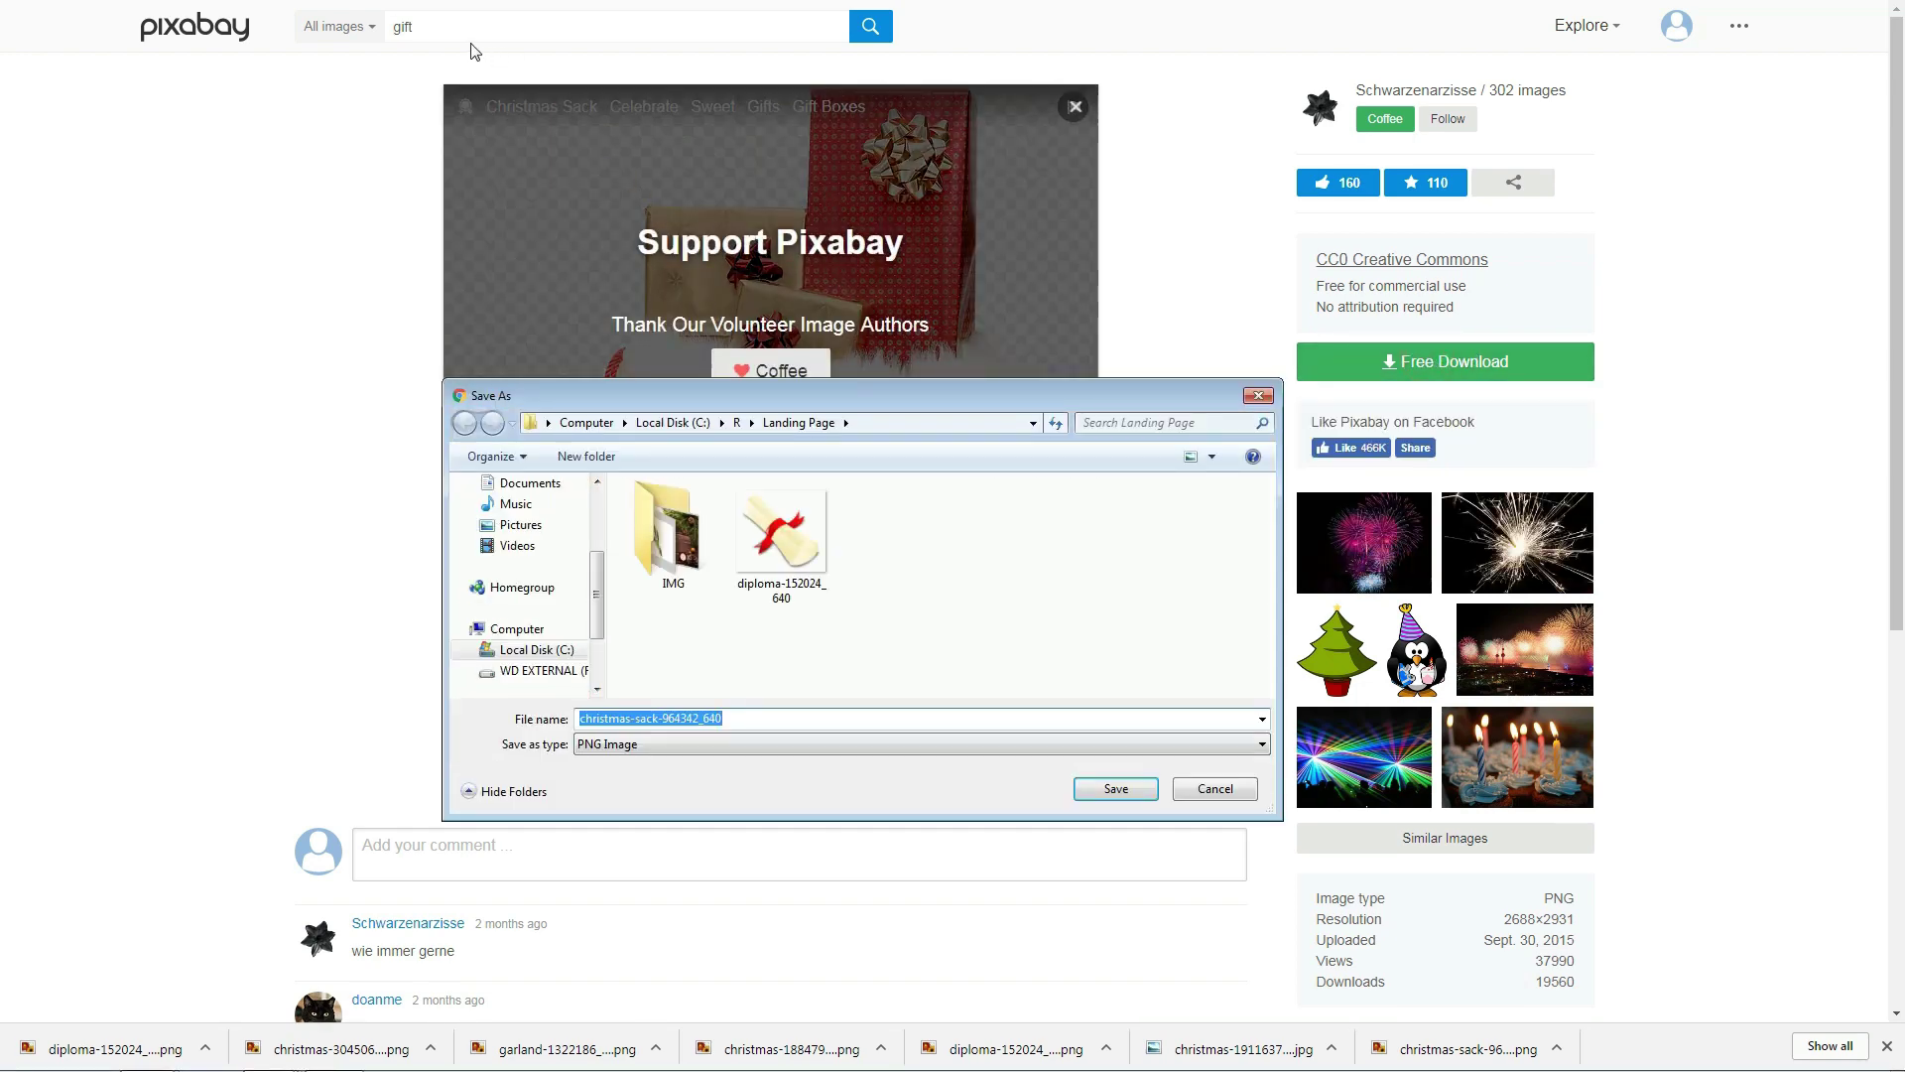
pyautogui.click(1117, 788)
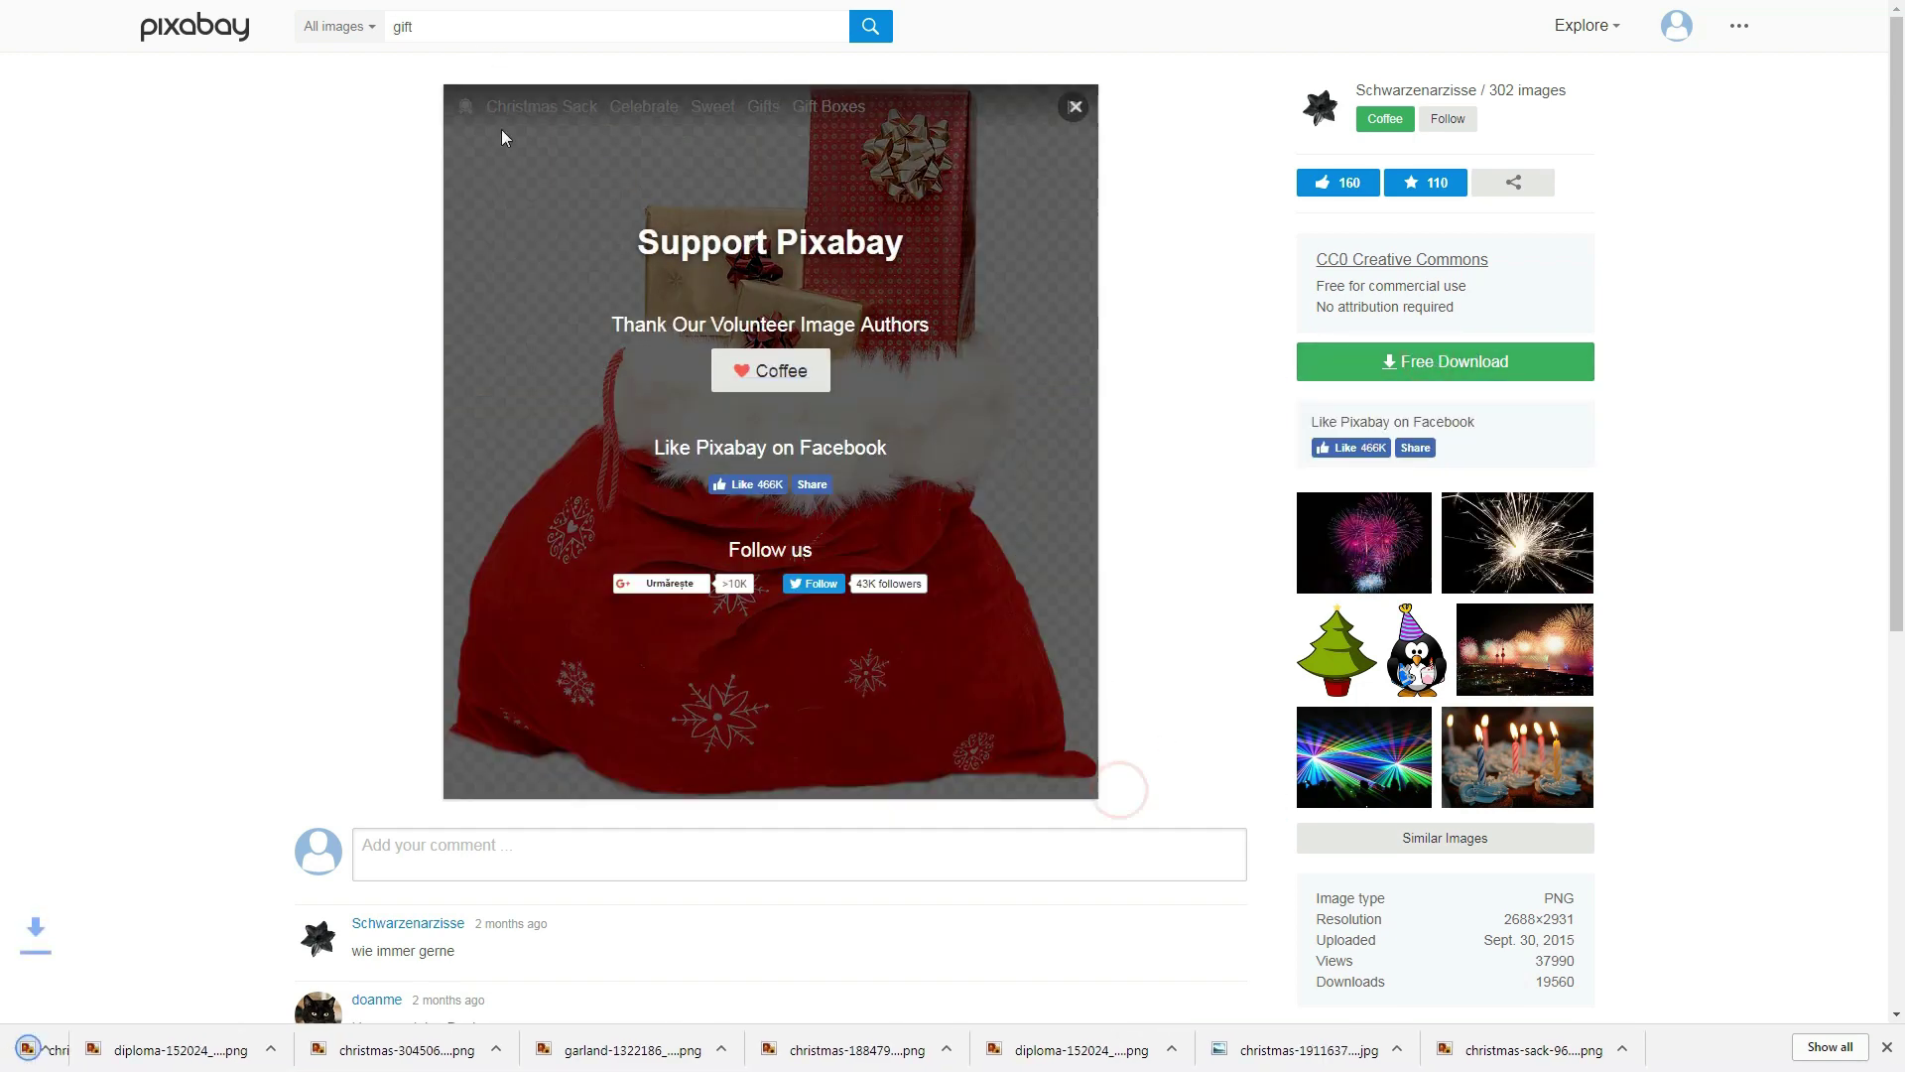
# - Repeat the gift search with the media type limited to vector graphics
pyautogui.click(358, 27)
pyautogui.click(409, 118)
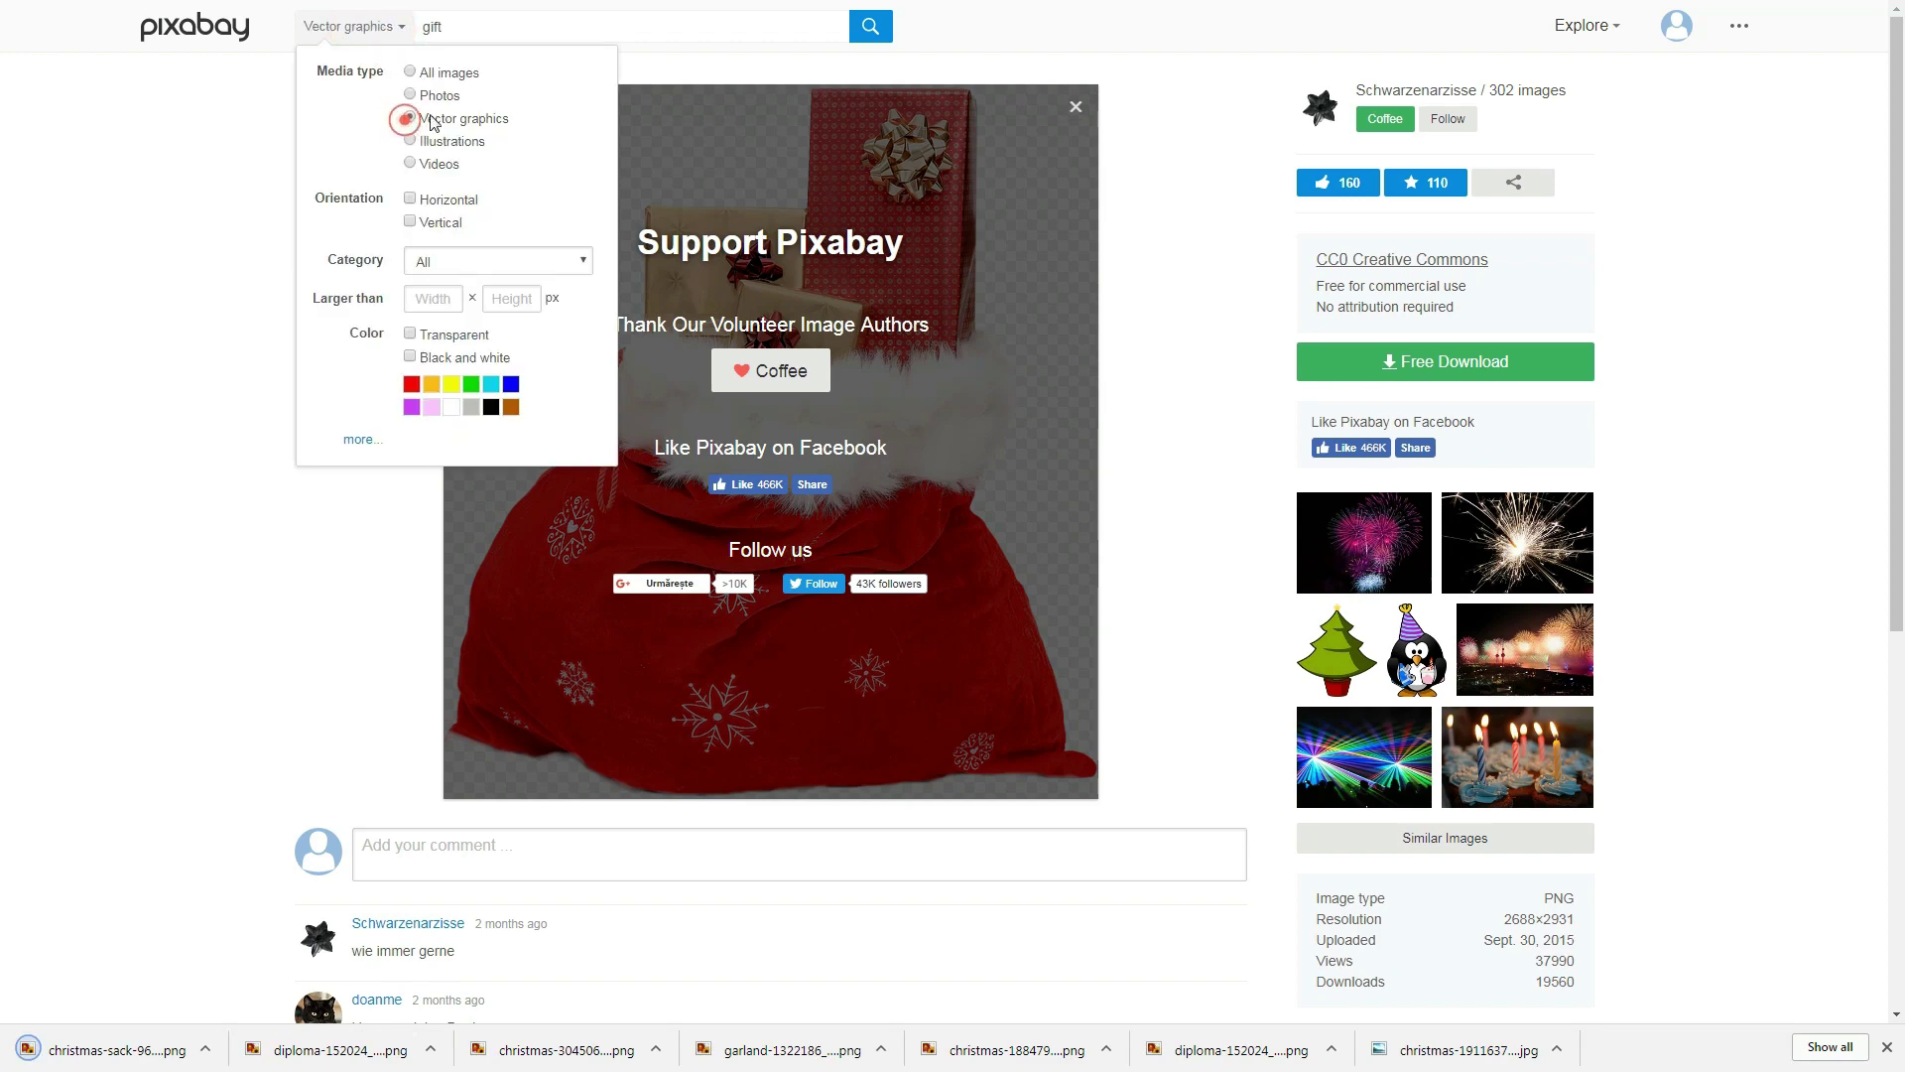
pyautogui.click(870, 28)
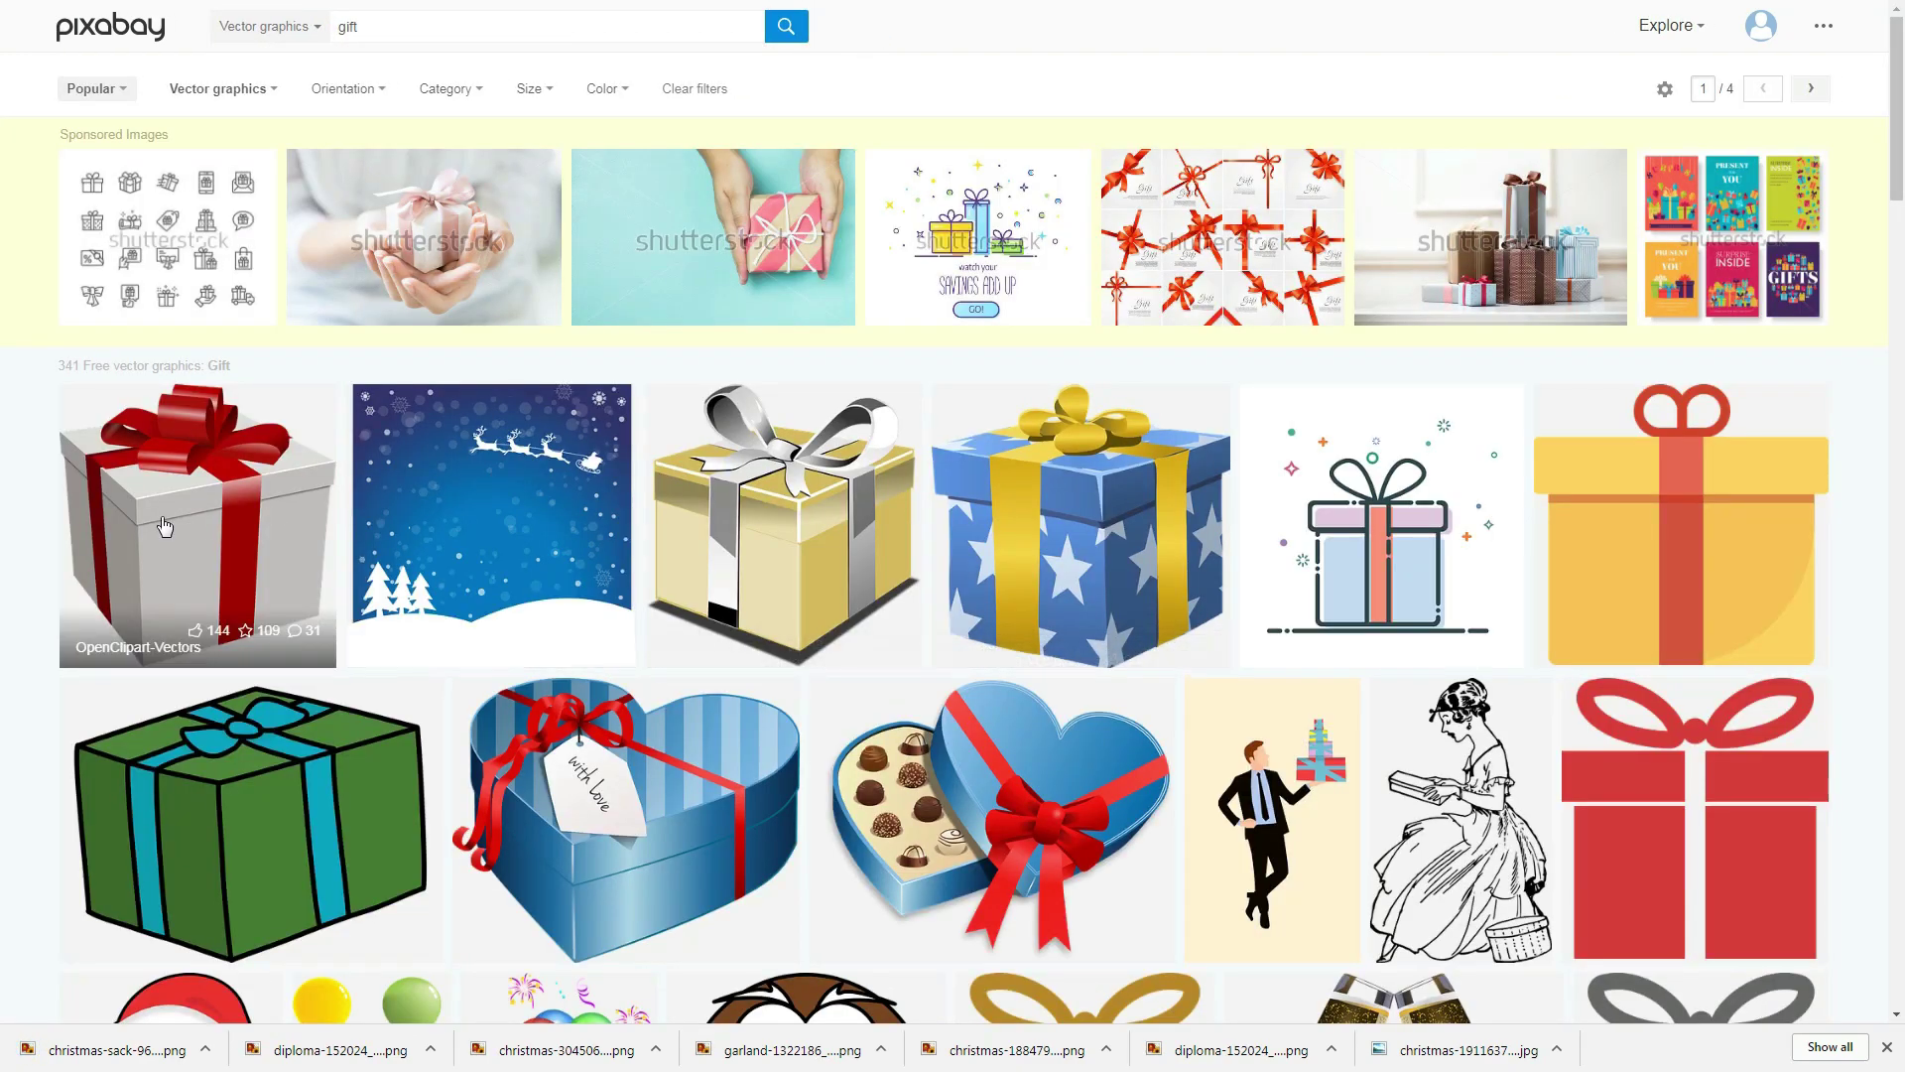
# - Open the grey gift box with a red bow and save it as a 626×640 PNG in the Landing Page folder
pyautogui.click(163, 520)
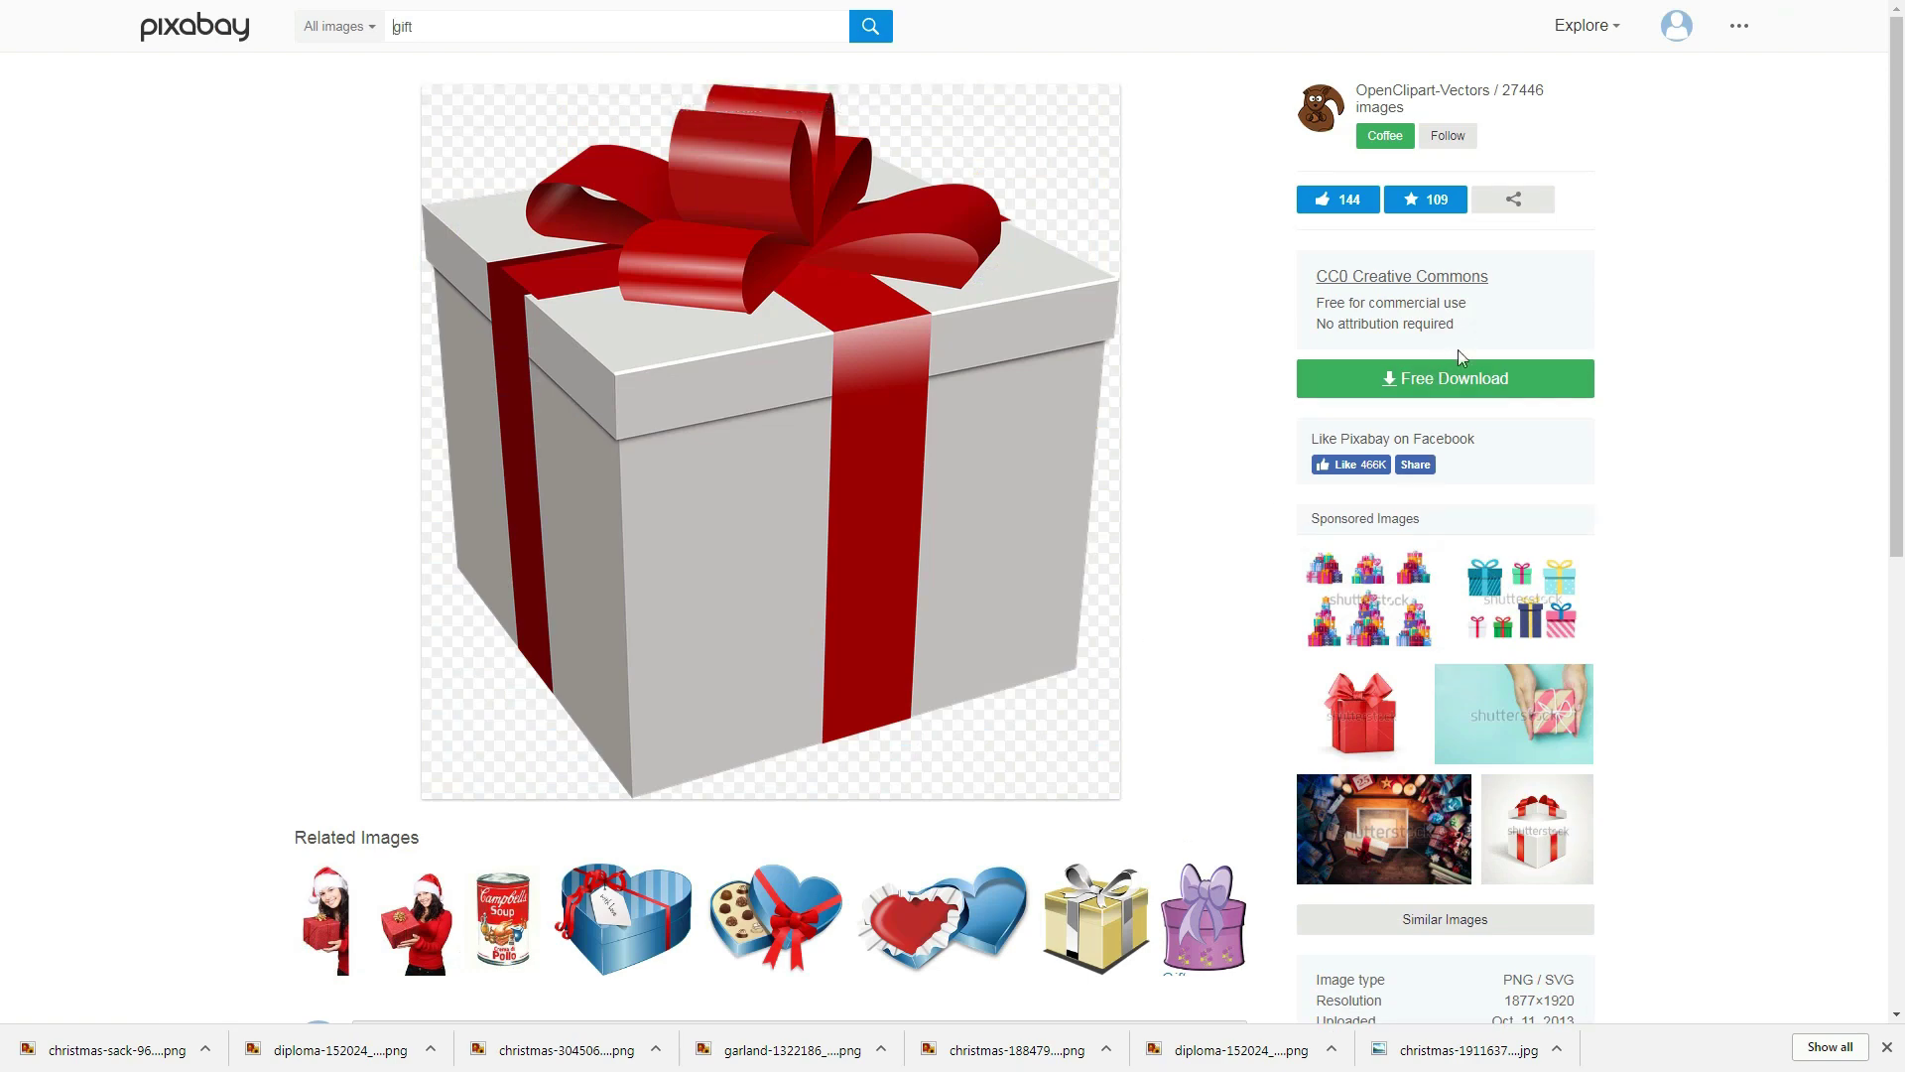
pyautogui.click(1450, 381)
pyautogui.click(1379, 433)
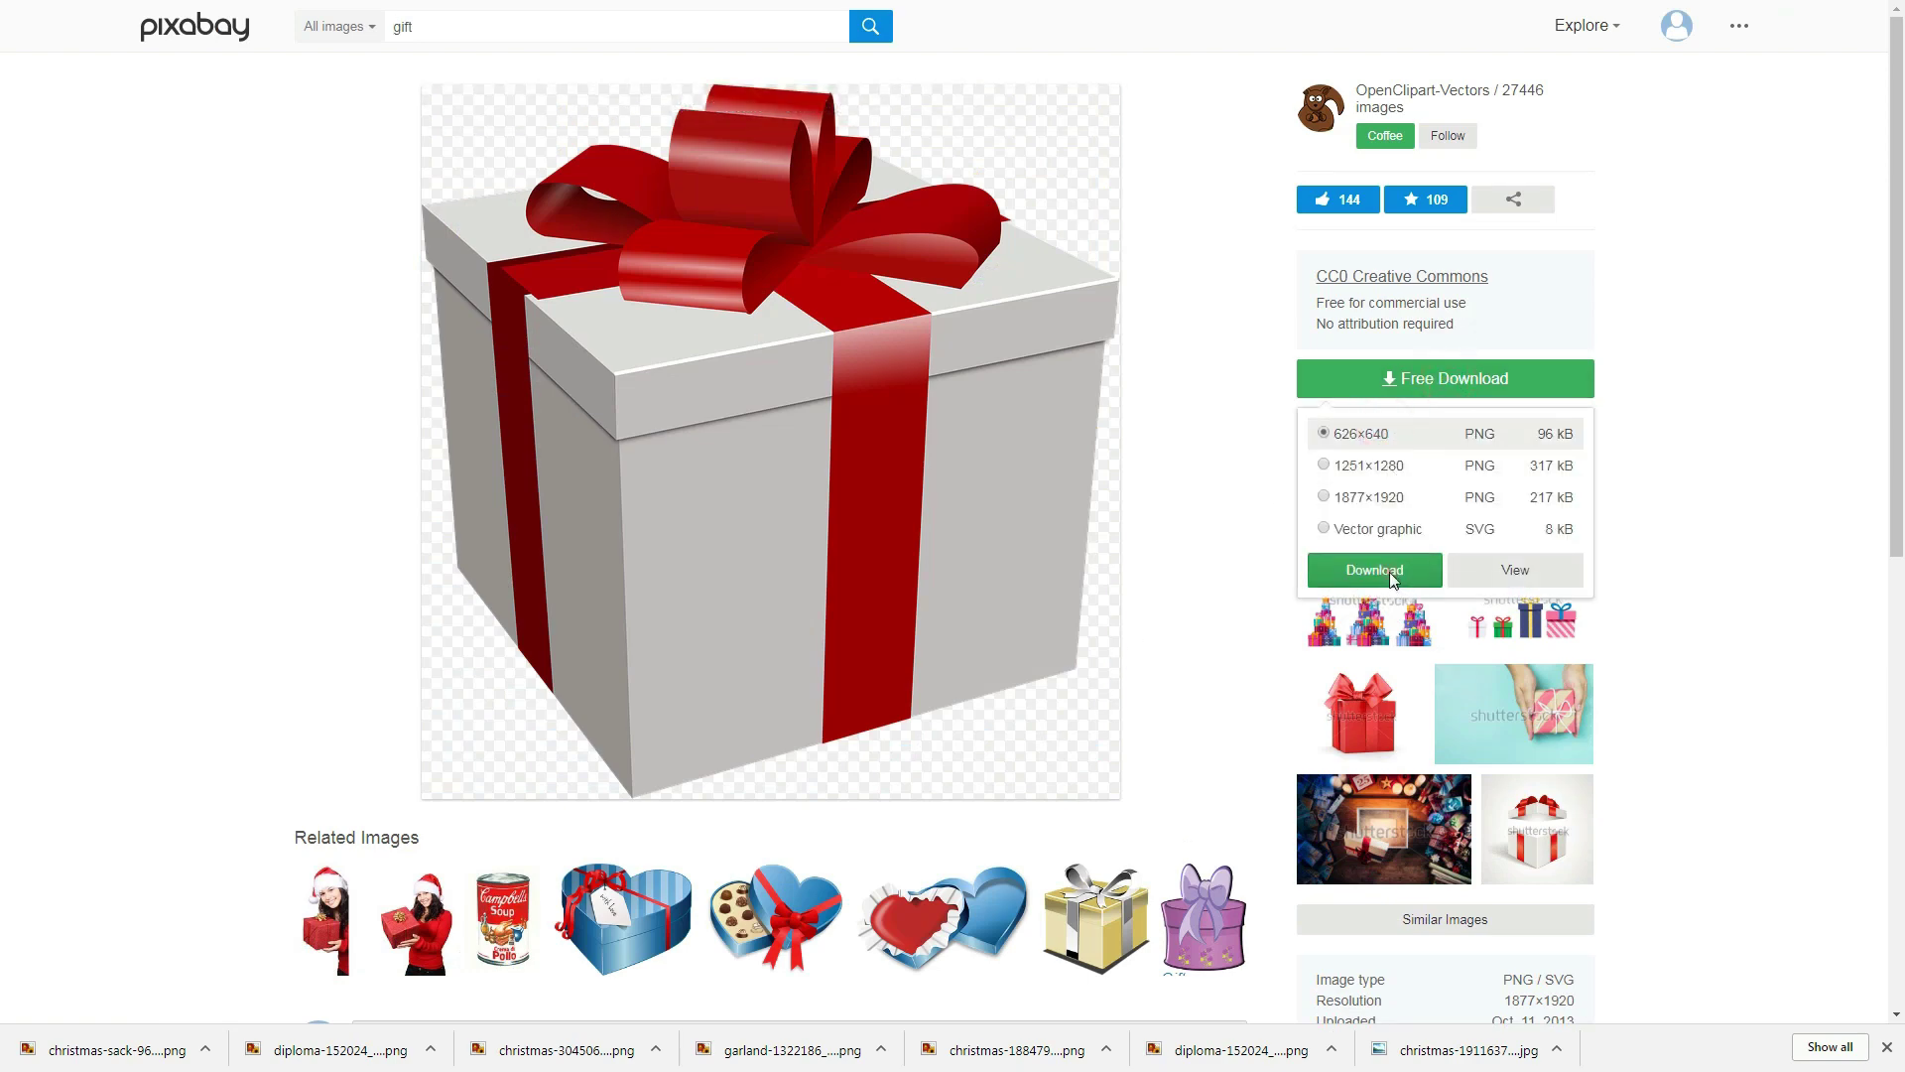
pyautogui.click(1380, 569)
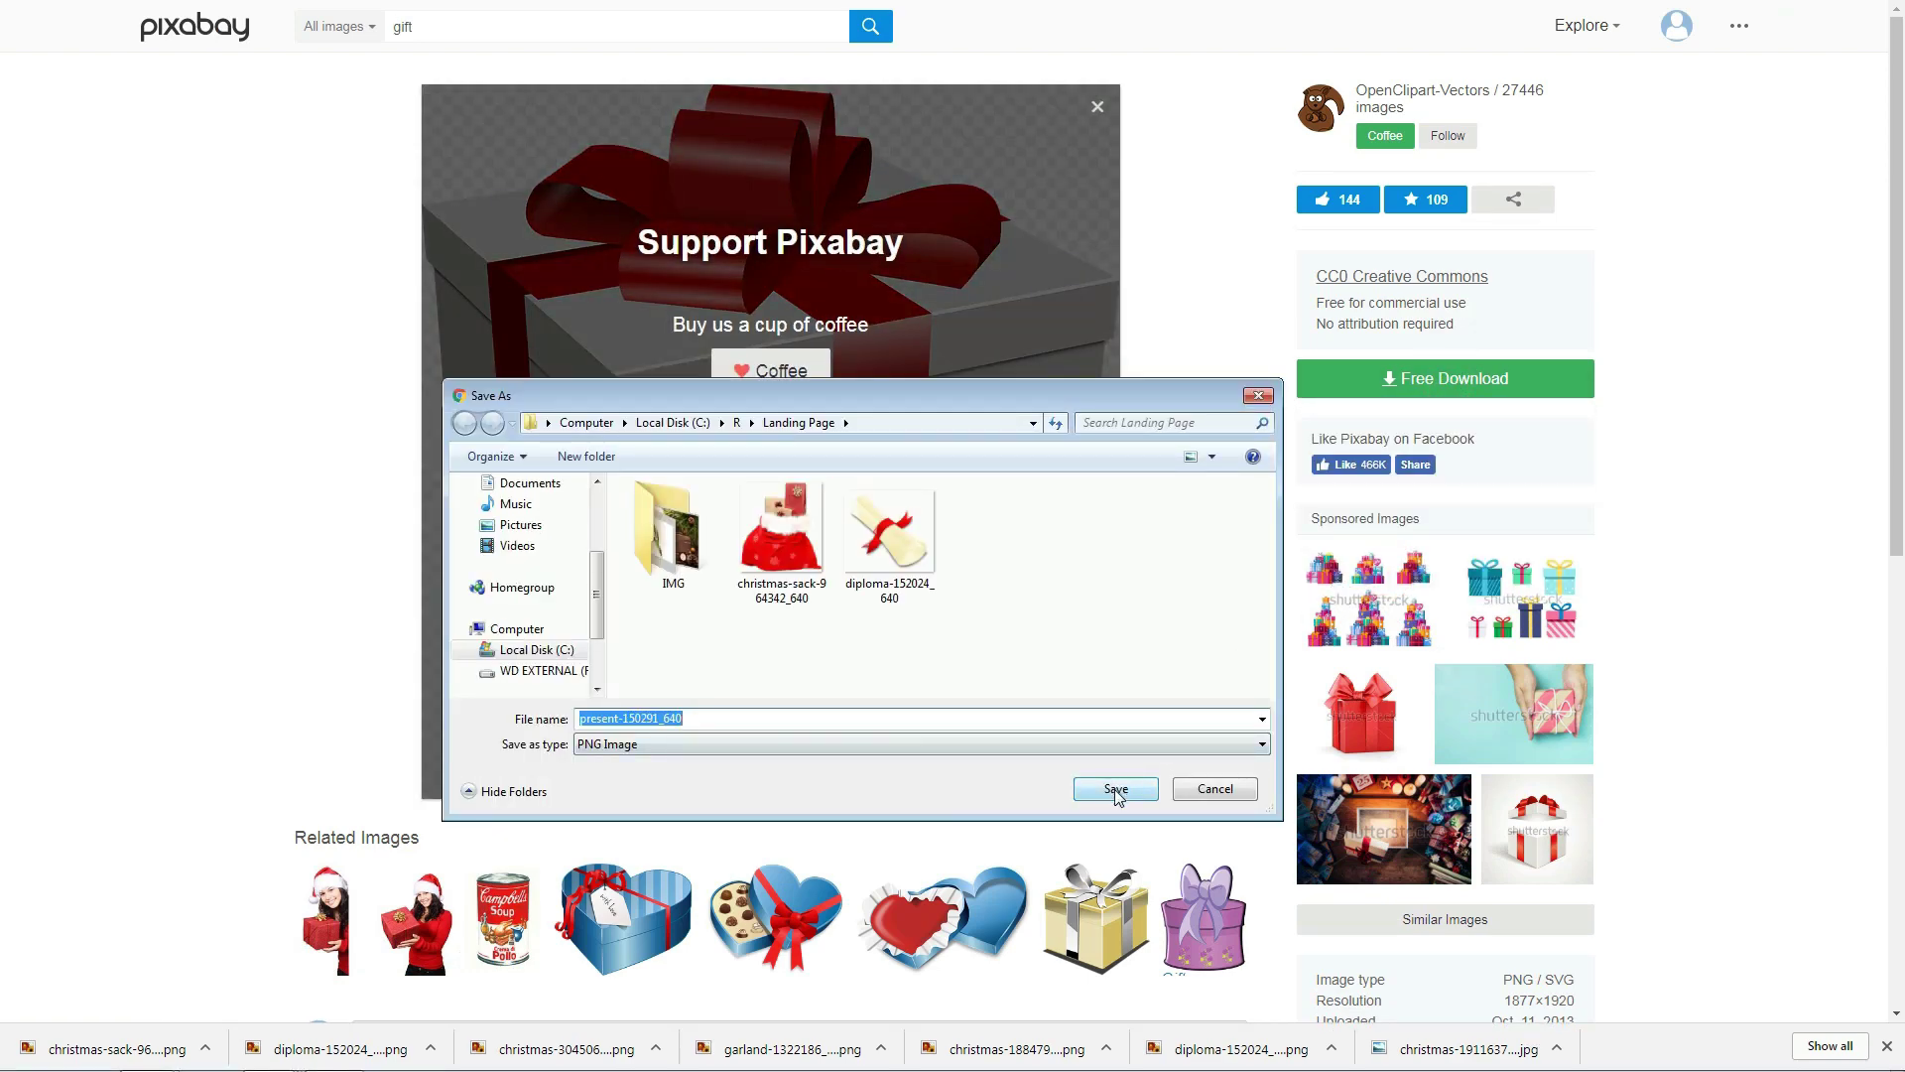
pyautogui.click(1115, 788)
# - Search Pixabay for "santa" with the media type limited to vector graphics
pyautogui.click(865, 29)
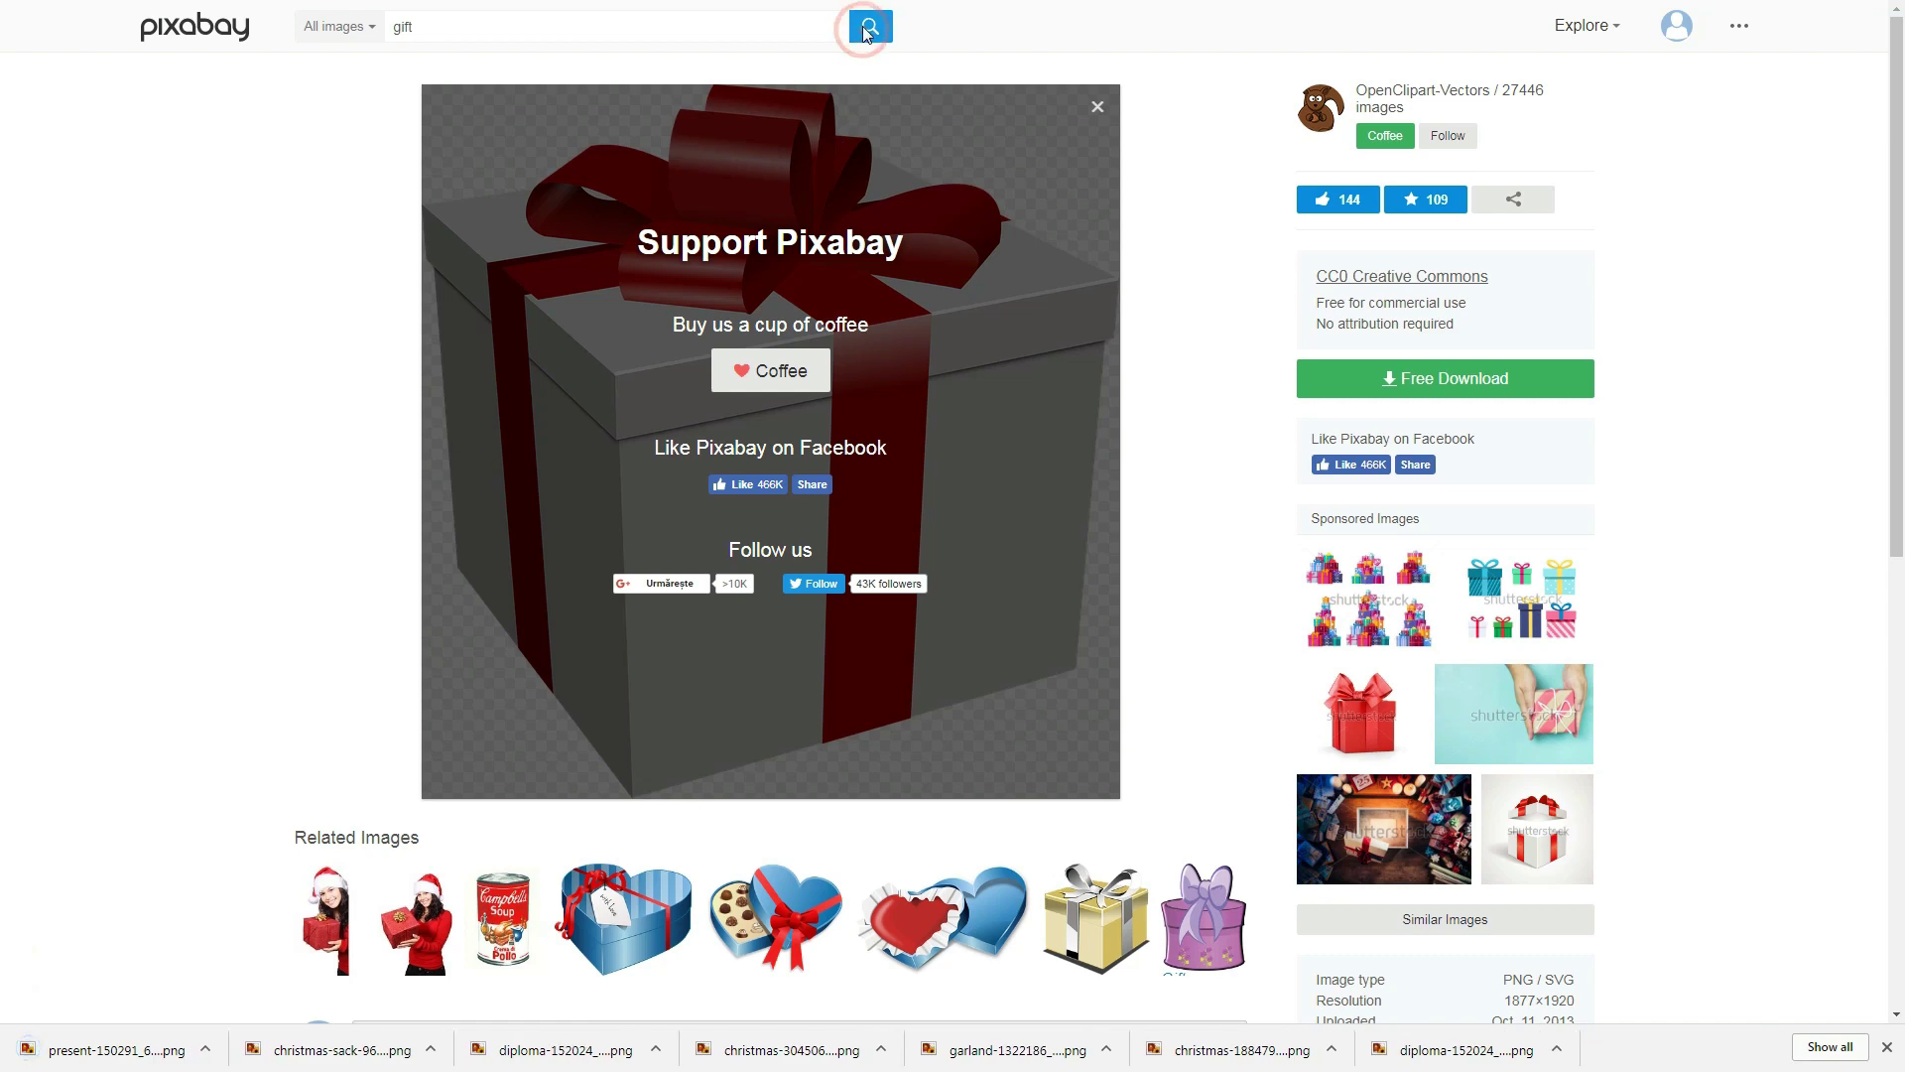
pyautogui.doubleClick(421, 35)
pyautogui.write('santa')
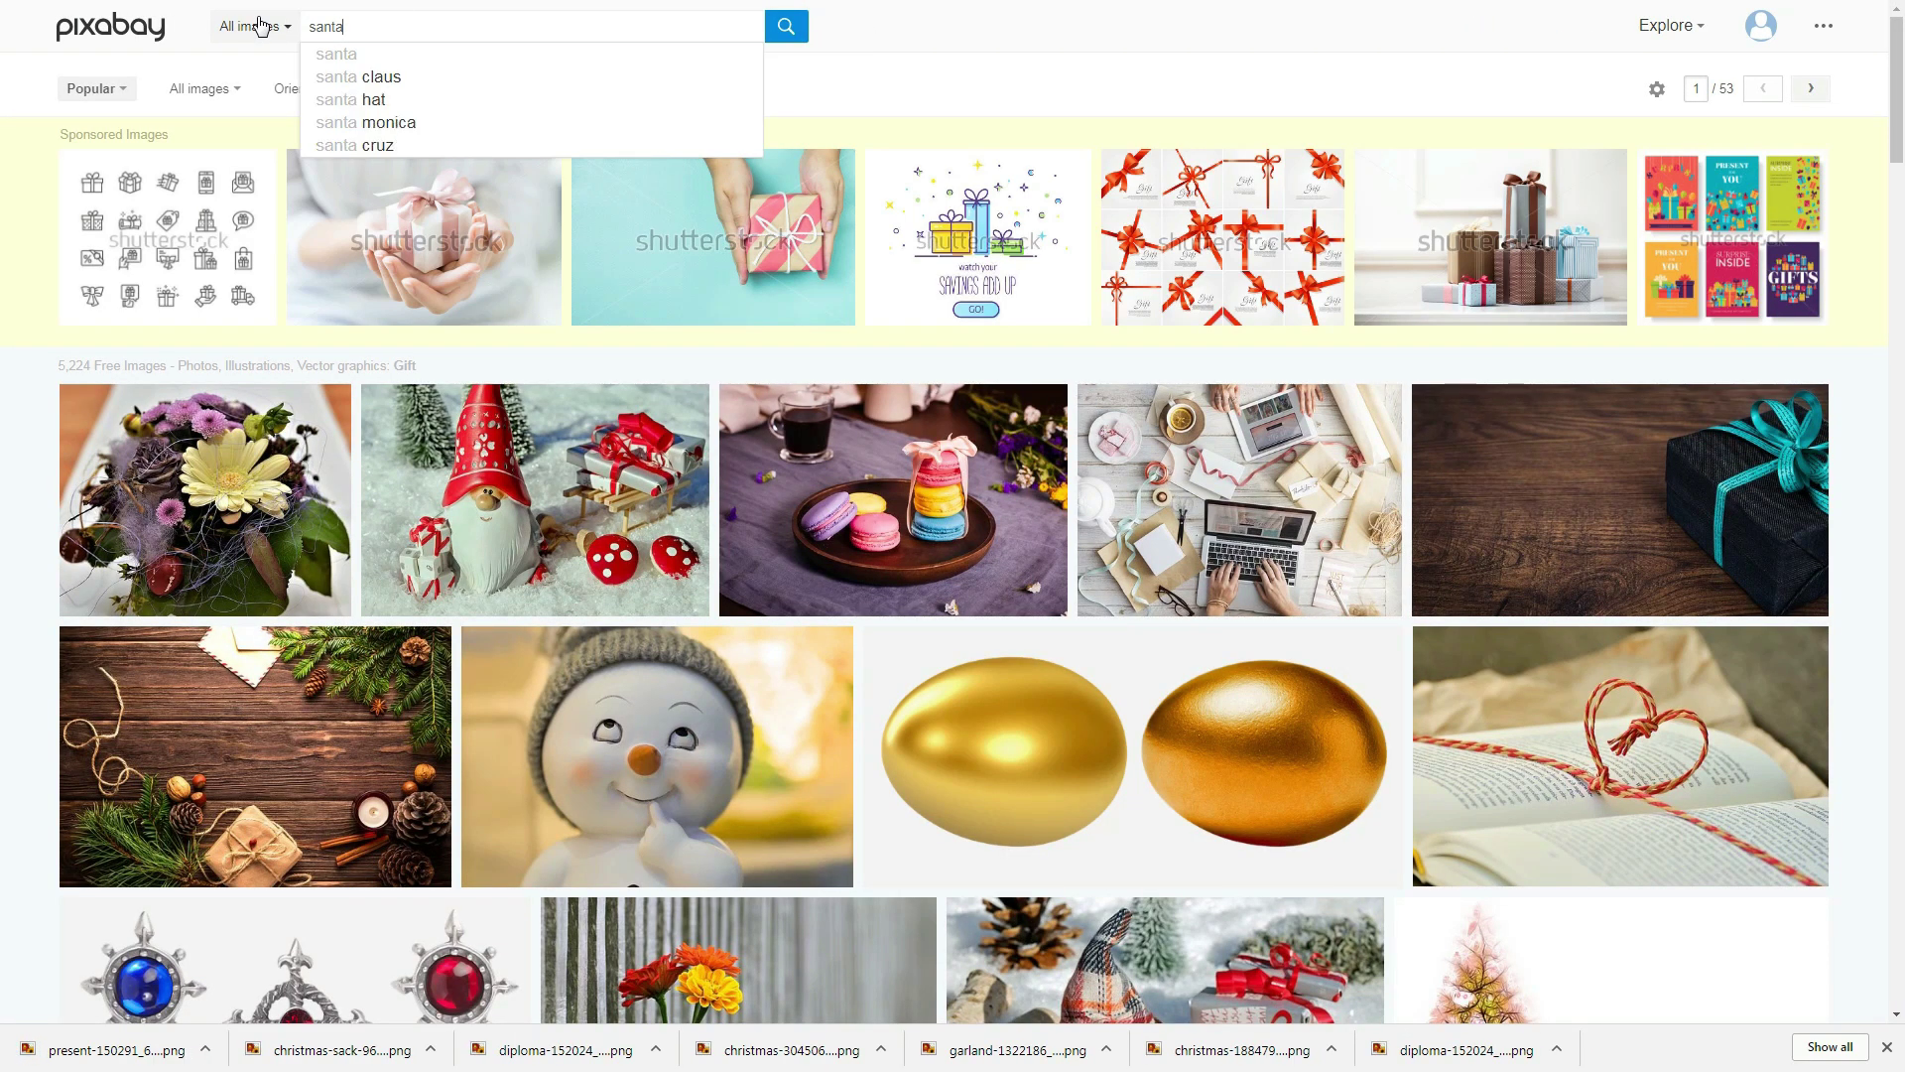
pyautogui.click(260, 26)
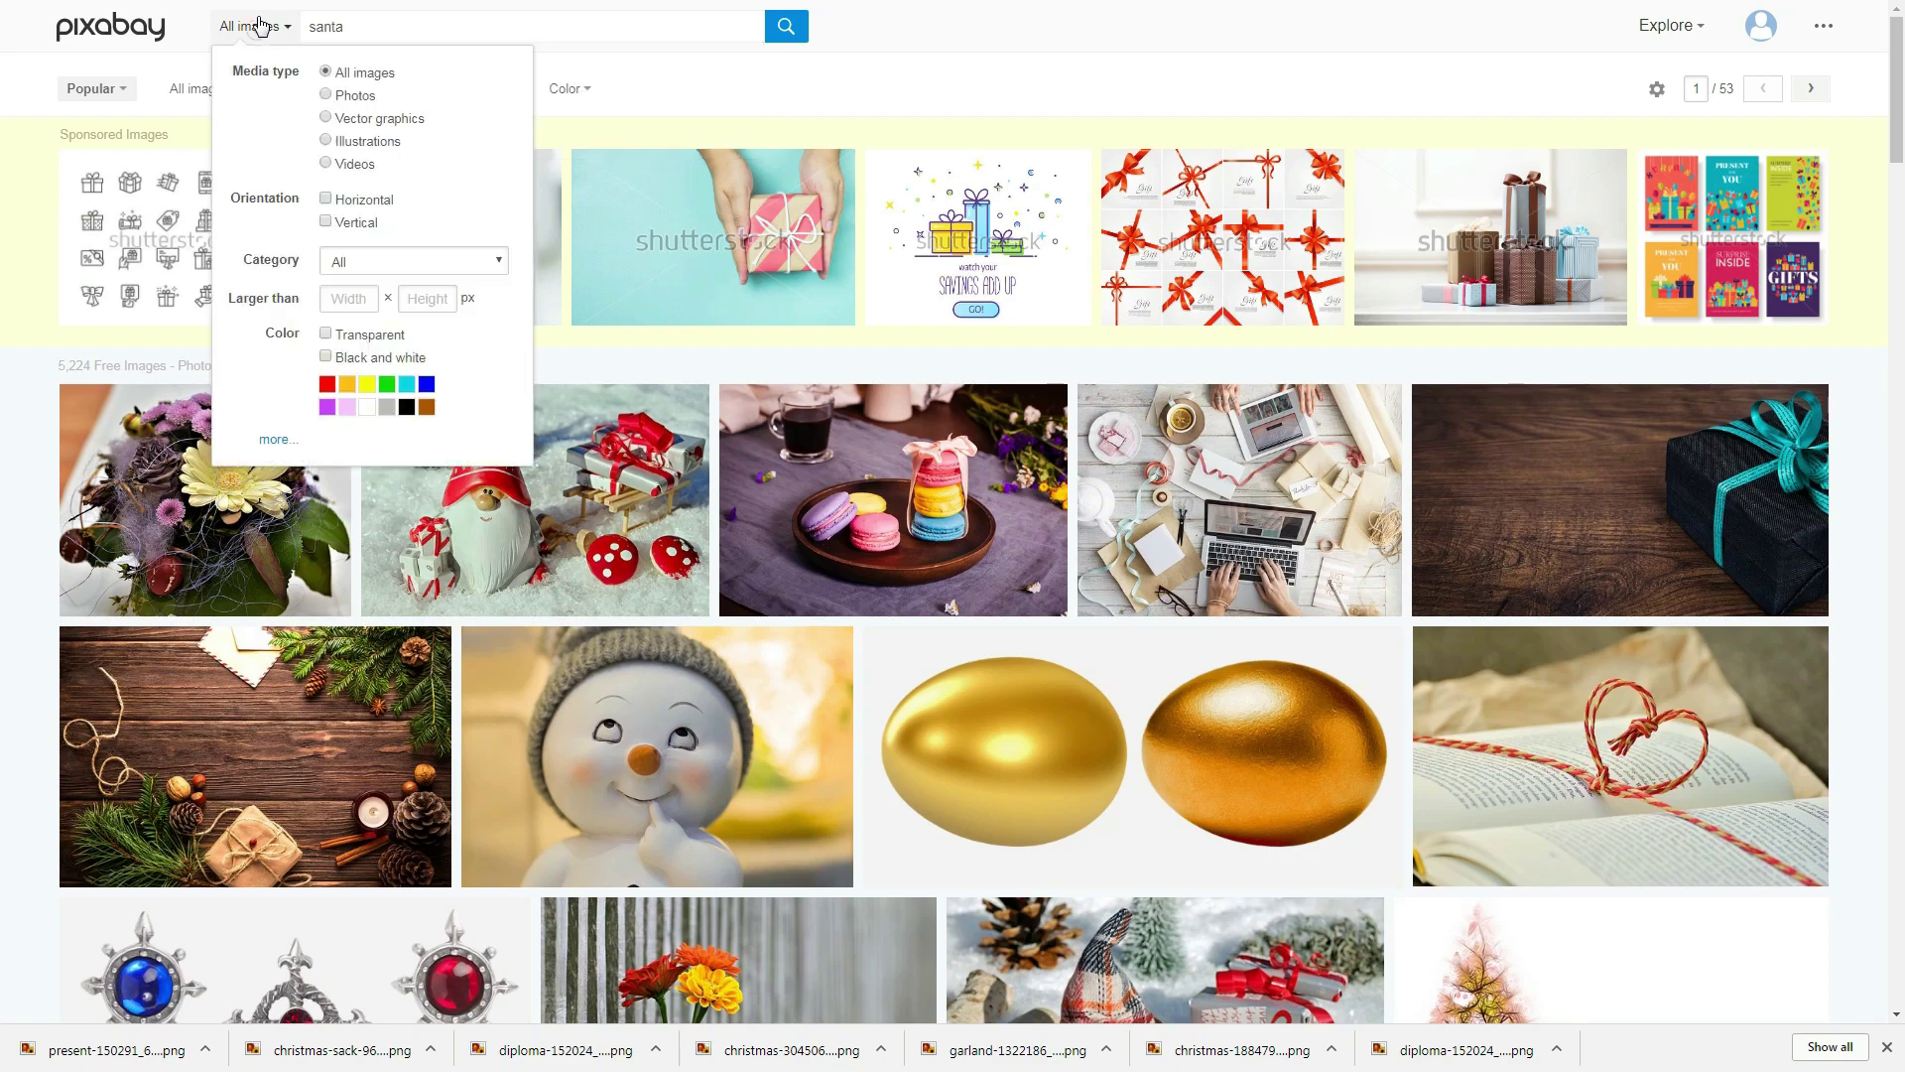
pyautogui.click(325, 119)
pyautogui.click(781, 27)
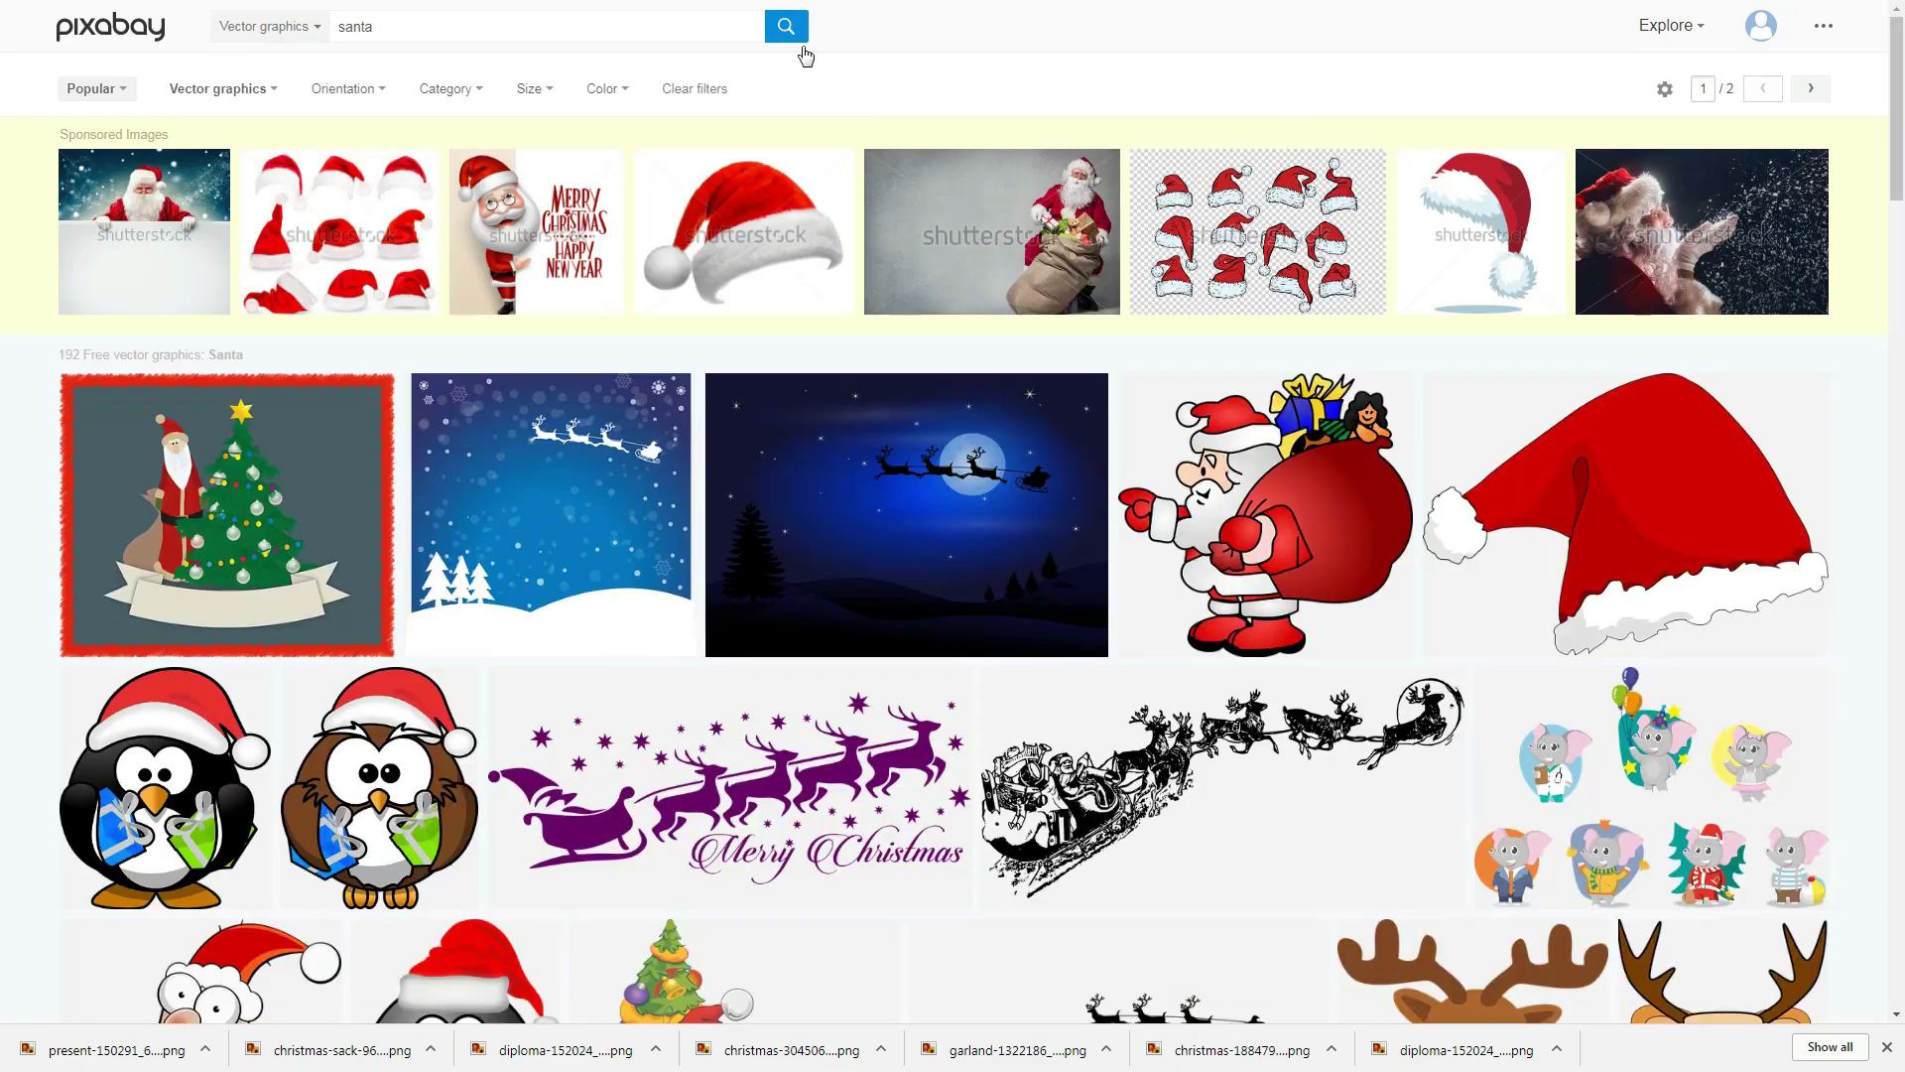
# - Find the Santa carrying a red sack on green ground and save it as a 527×640 PNG in the Landing Page folder
pyautogui.scroll(-10, 964, 402)
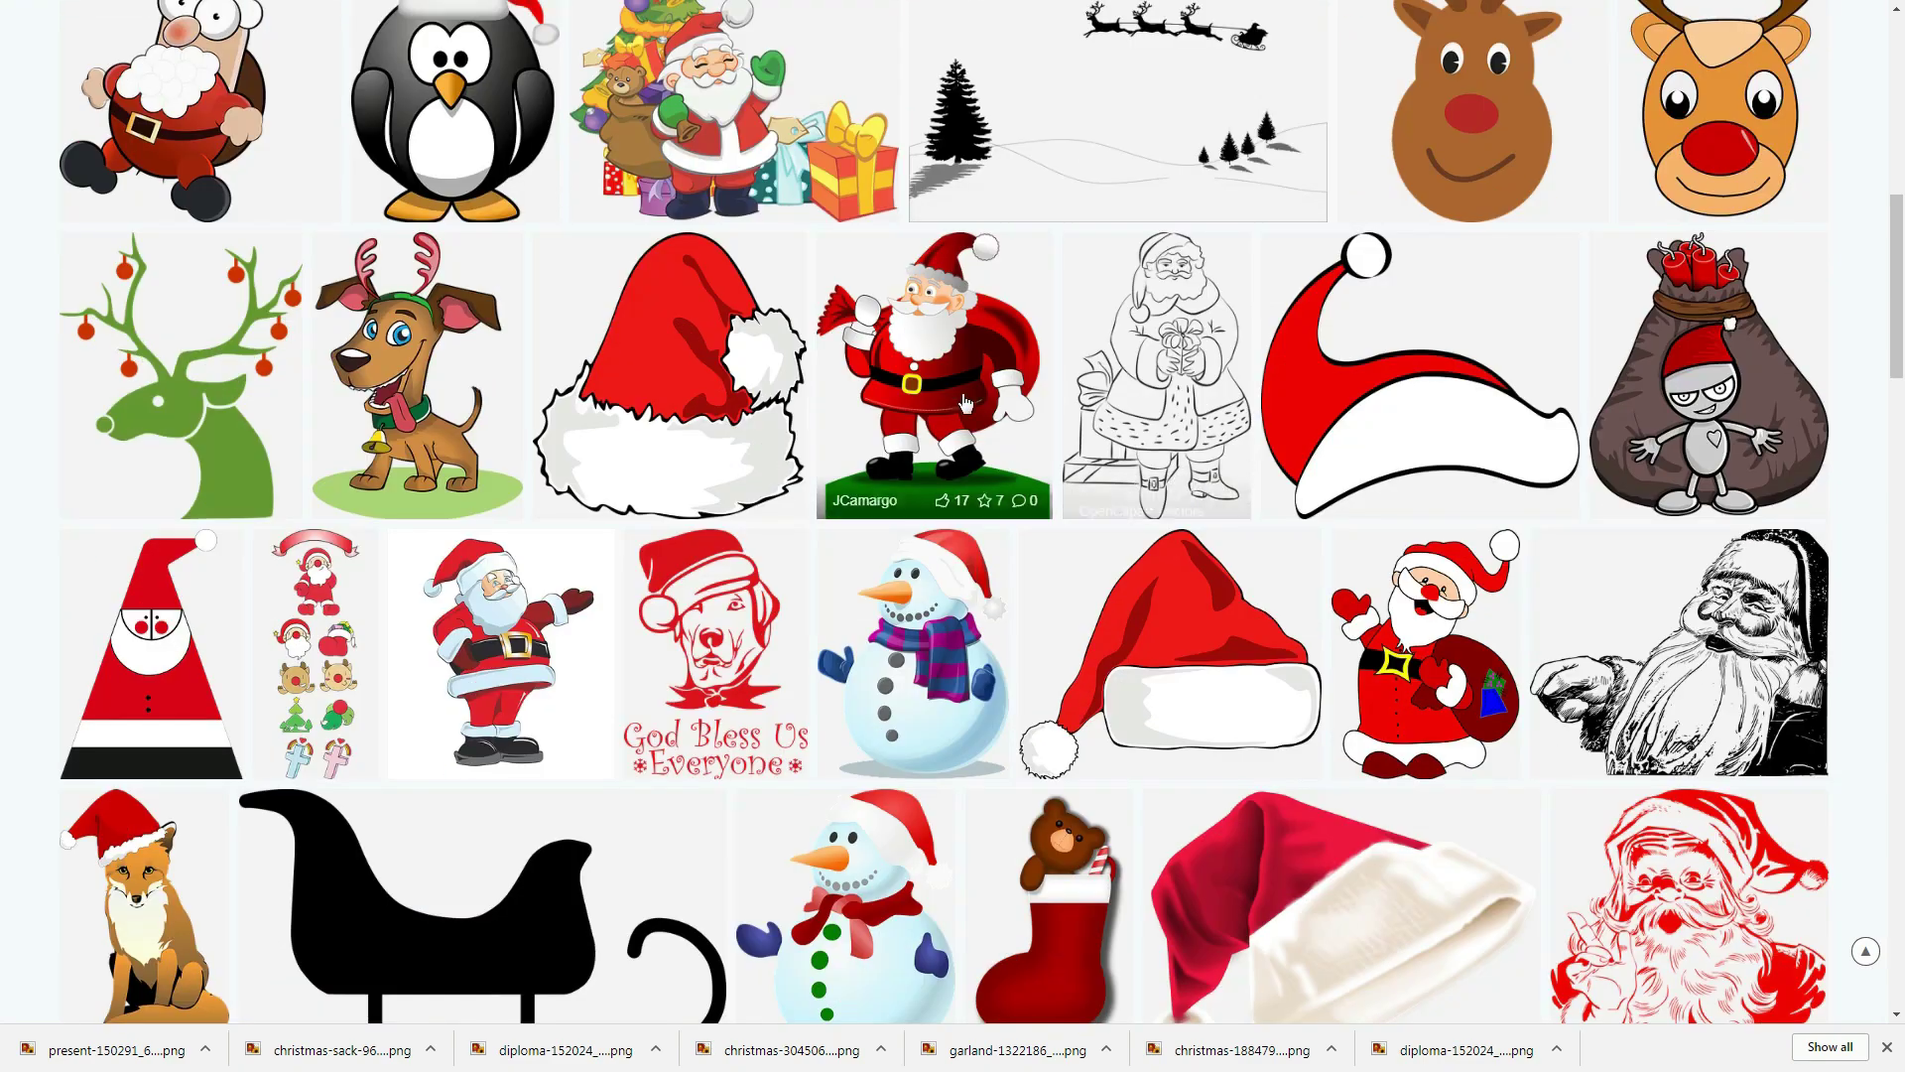
pyautogui.click(965, 402)
pyautogui.click(1429, 365)
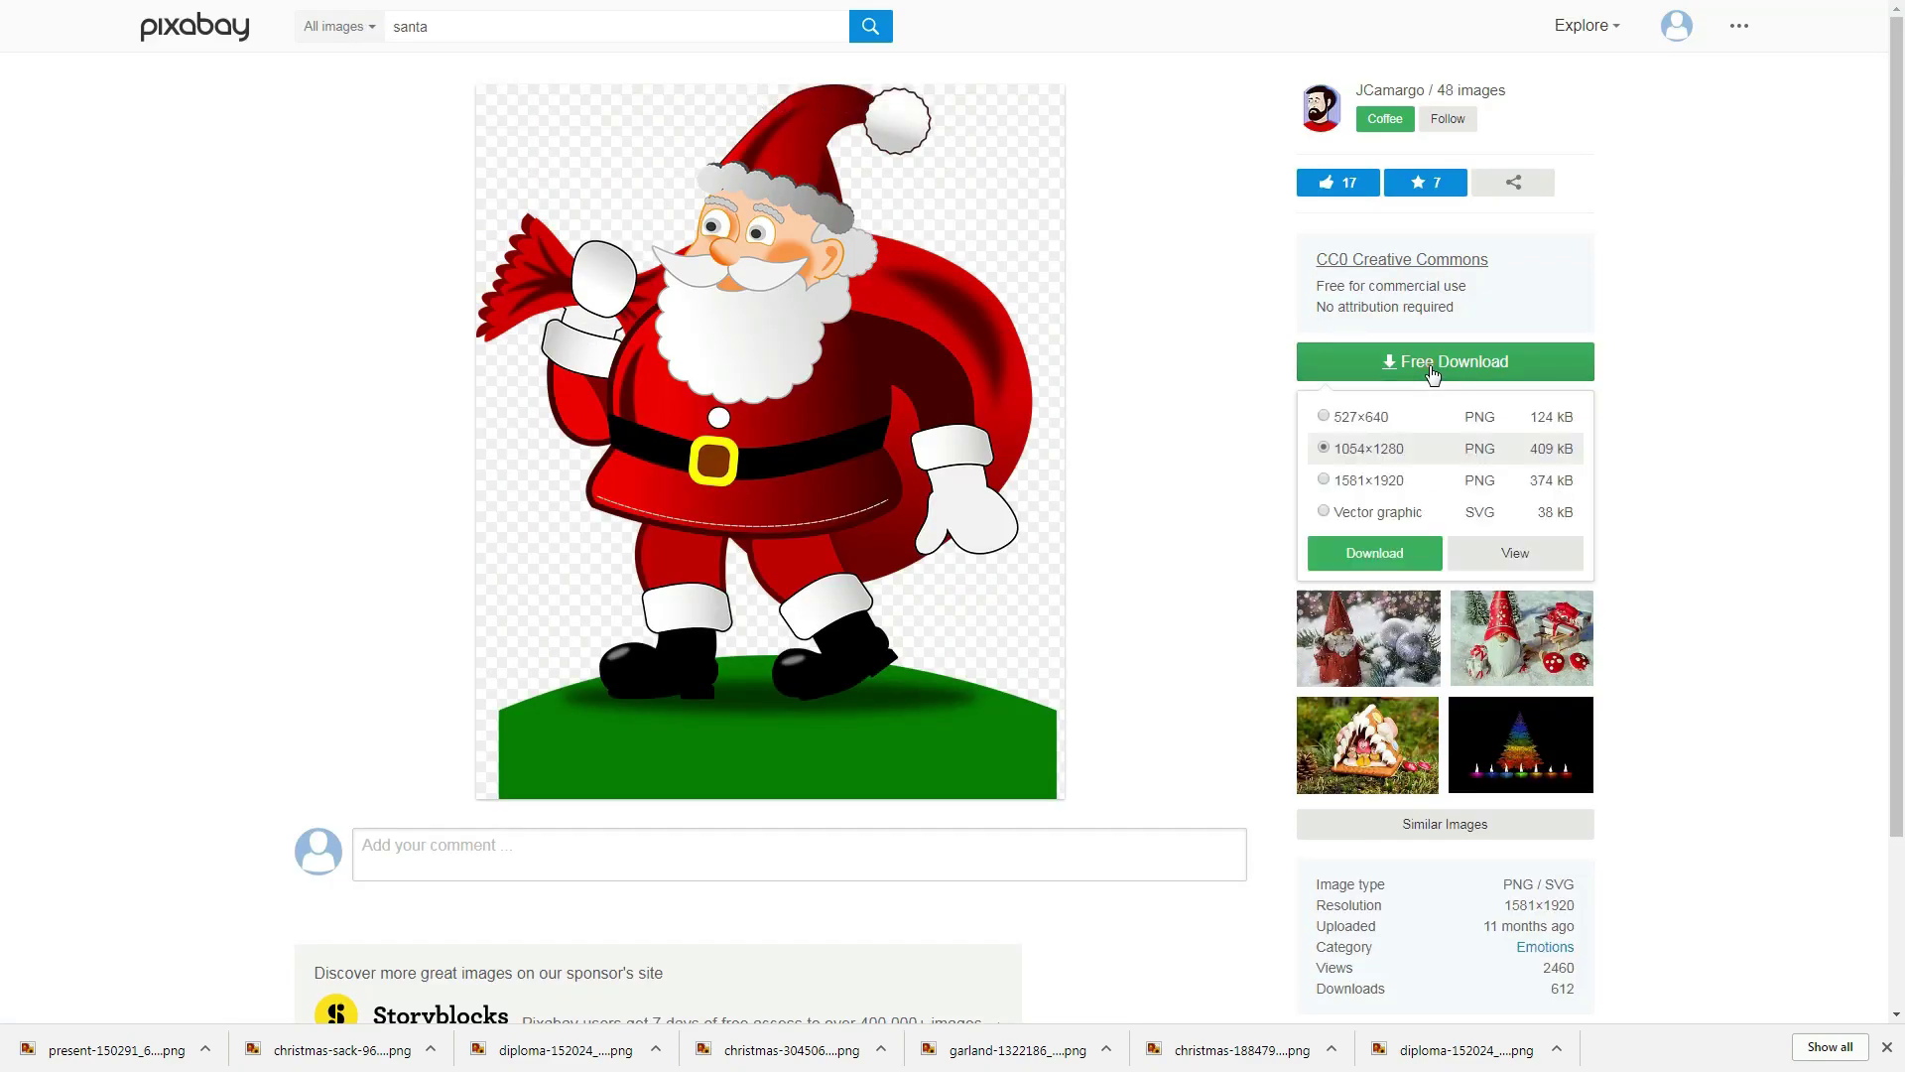
pyautogui.click(1370, 417)
pyautogui.click(1375, 552)
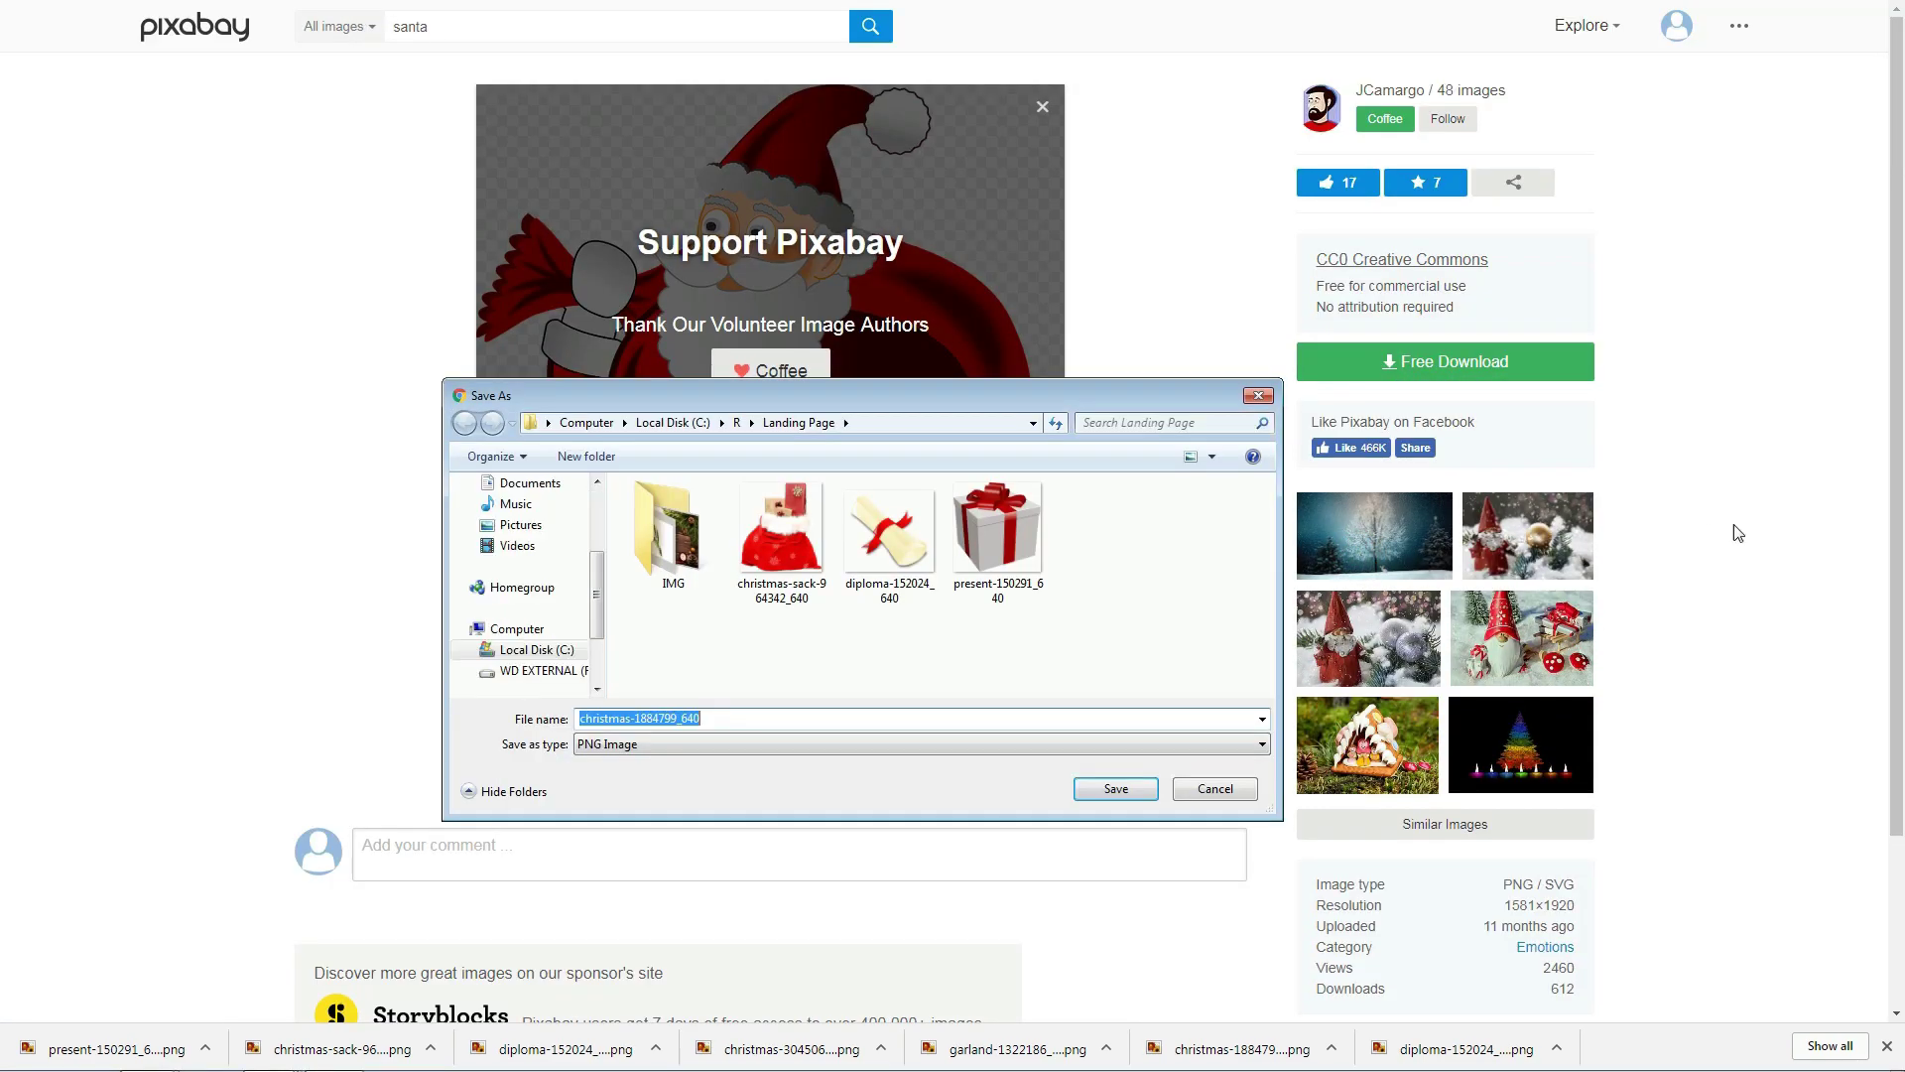
pyautogui.click(1092, 789)
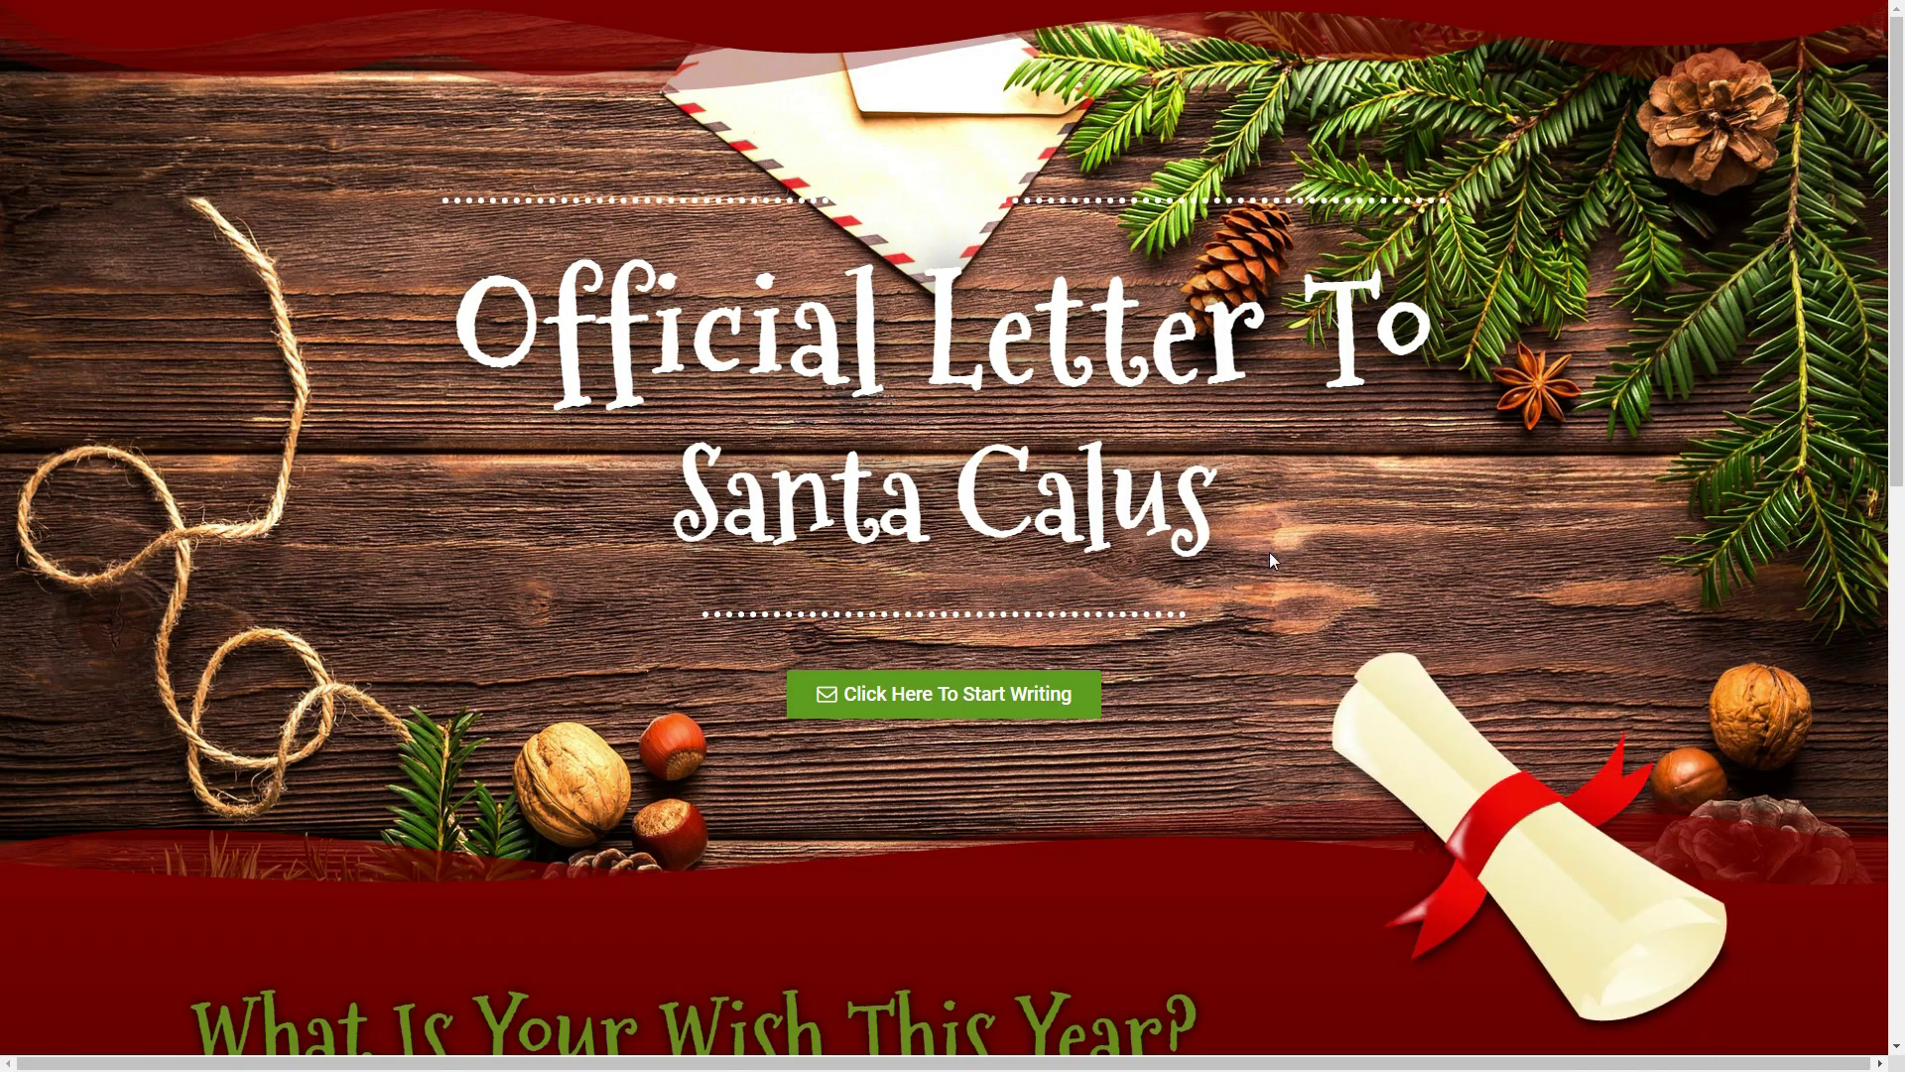
# - Review the finished Santa letter landing page from the header to the footer to see where the downloaded images are used
pyautogui.scroll(-2, 1271, 552)
pyautogui.scroll(-5, 1268, 555)
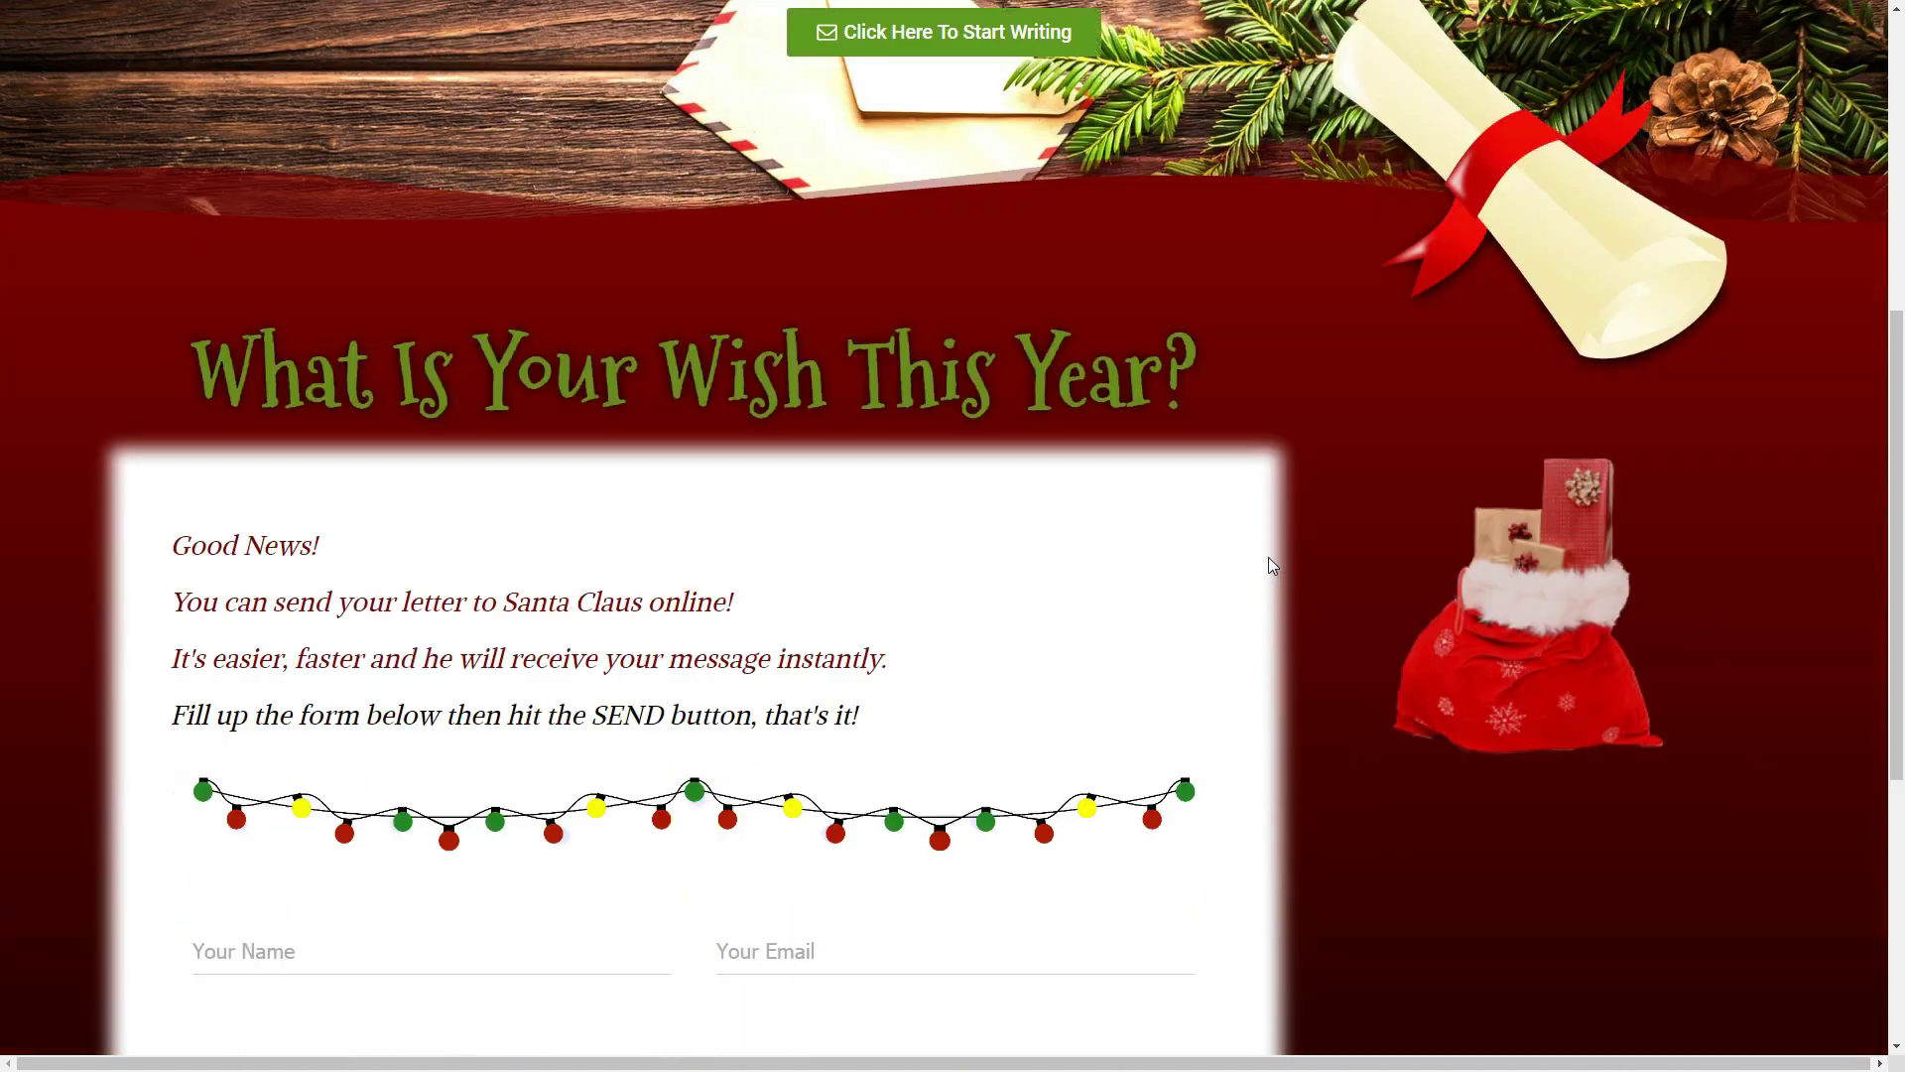
pyautogui.scroll(-3, 1269, 558)
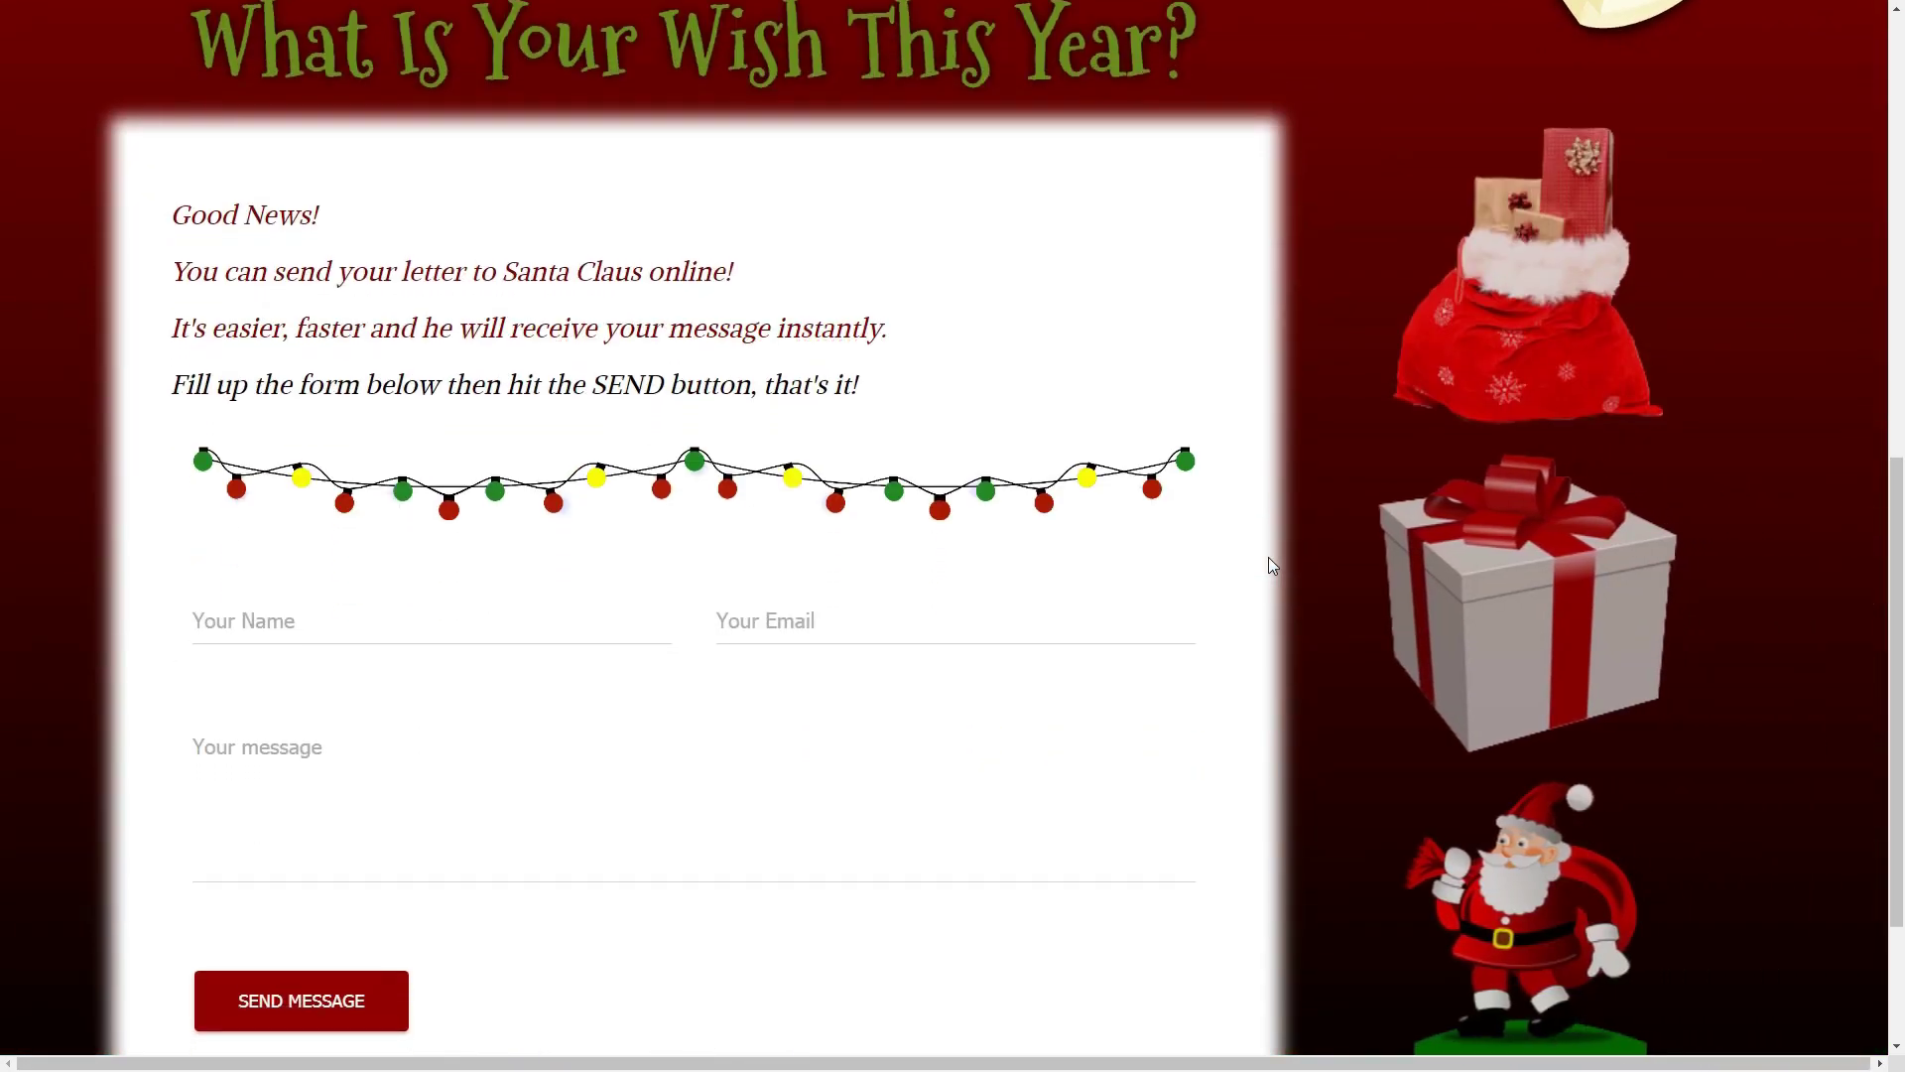
pyautogui.scroll(-2, 1269, 556)
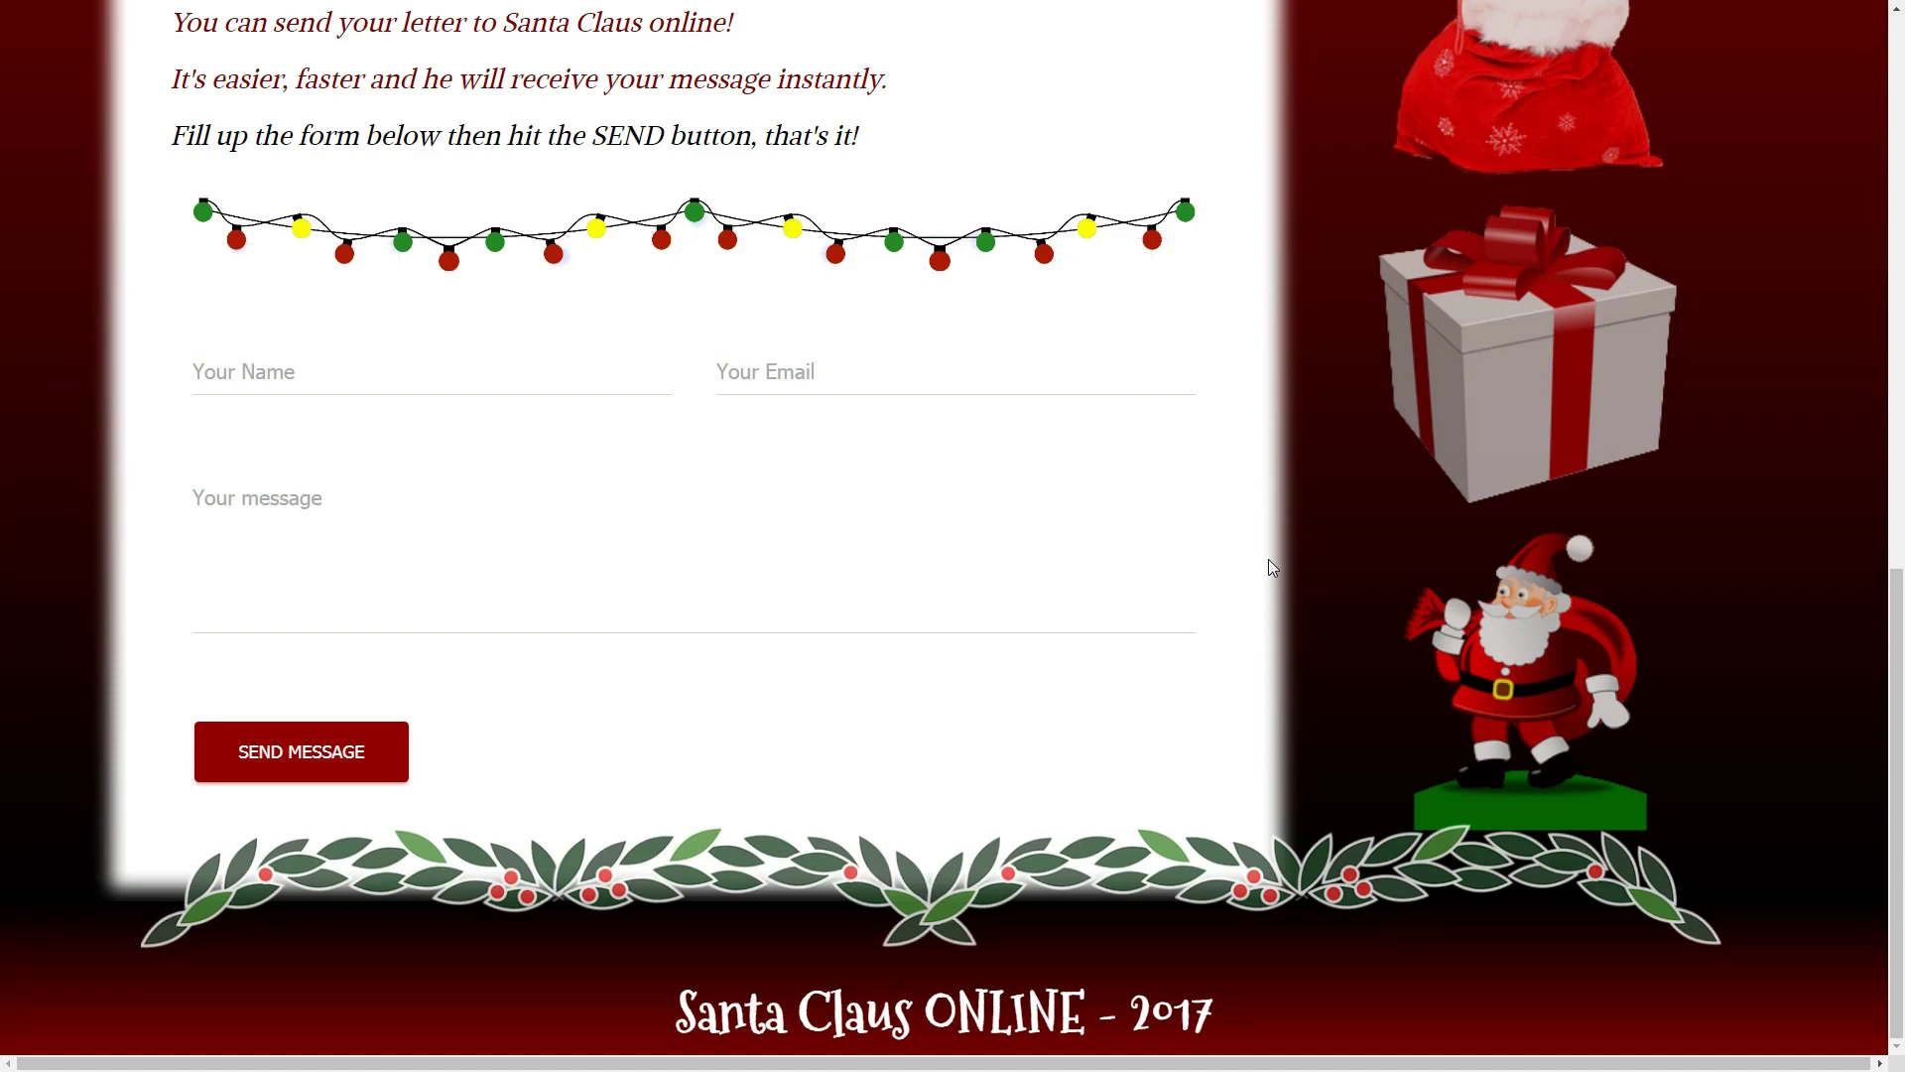
pyautogui.scroll(10, 1269, 557)
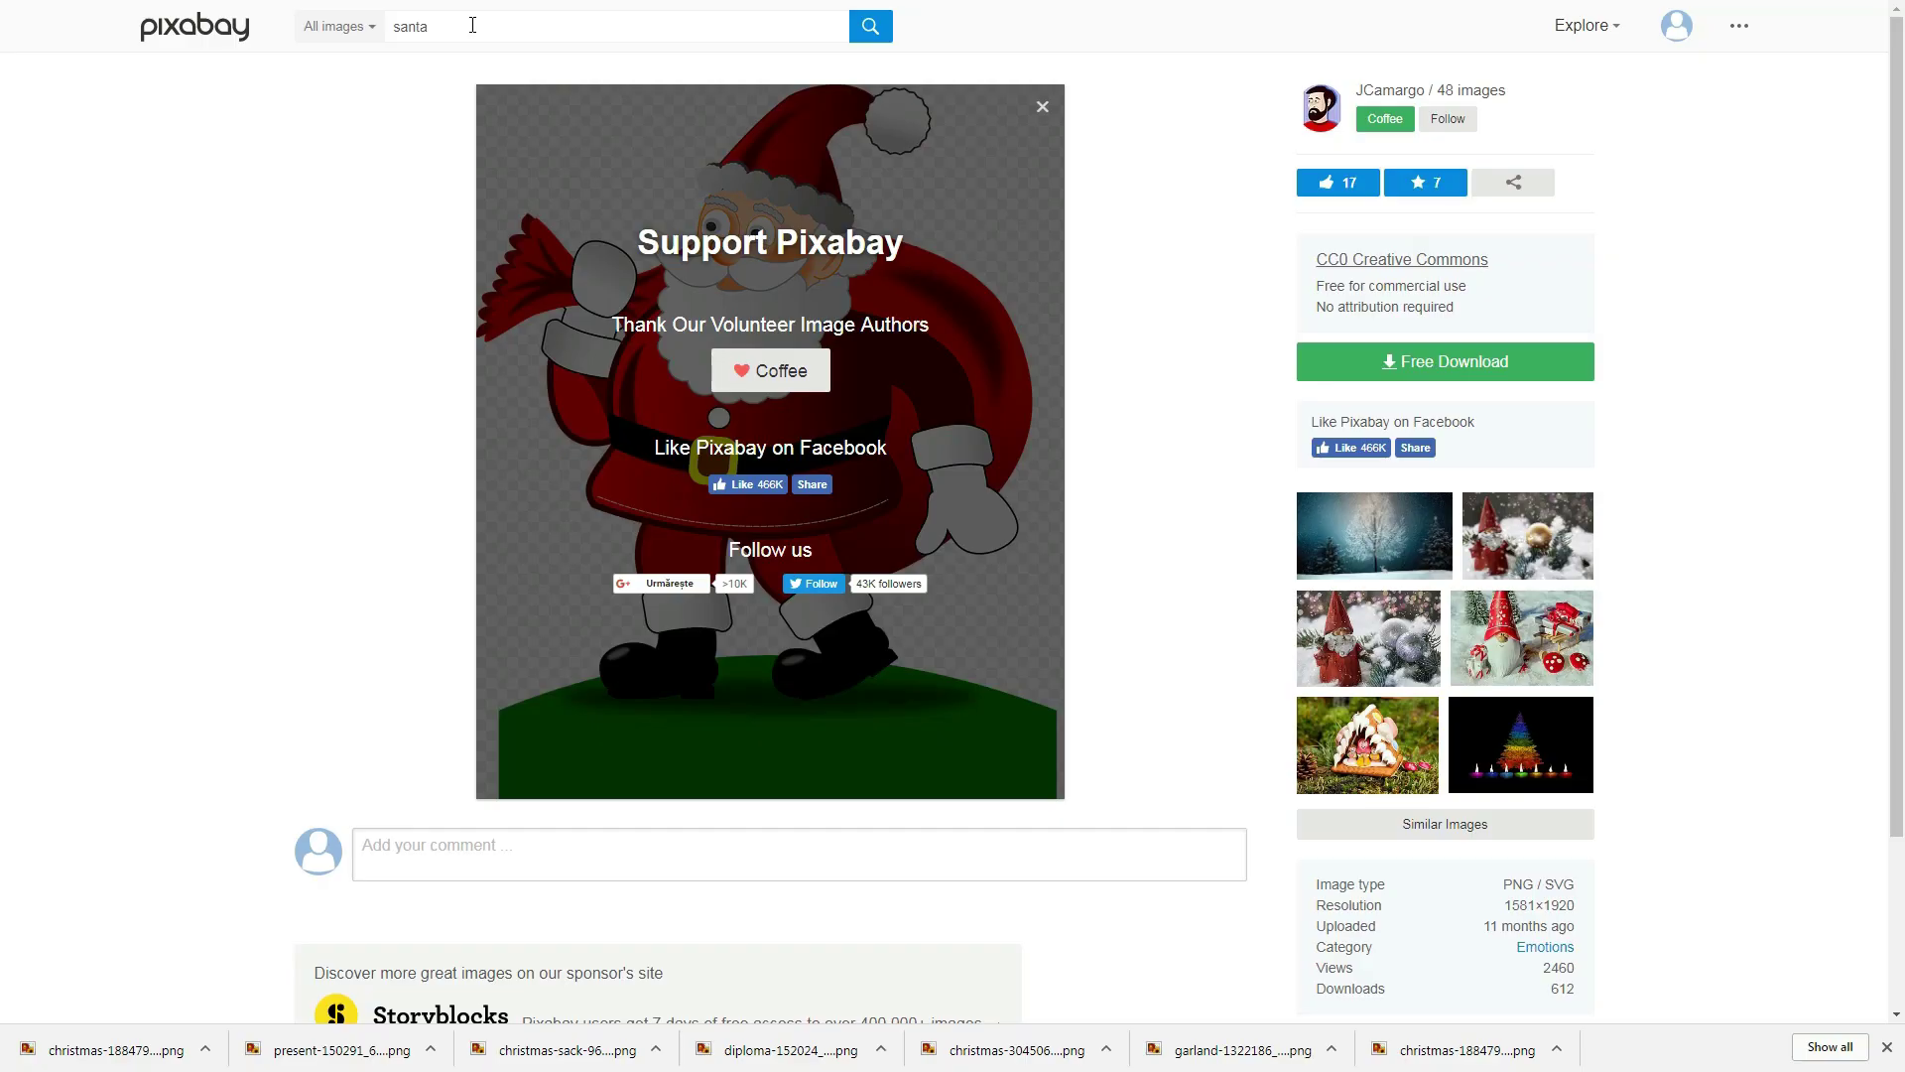
# - Search Pixabay for "christmas" with the media type limited to vector graphics
pyautogui.moveTo(469, 29); pyautogui.dragTo(384, 33)
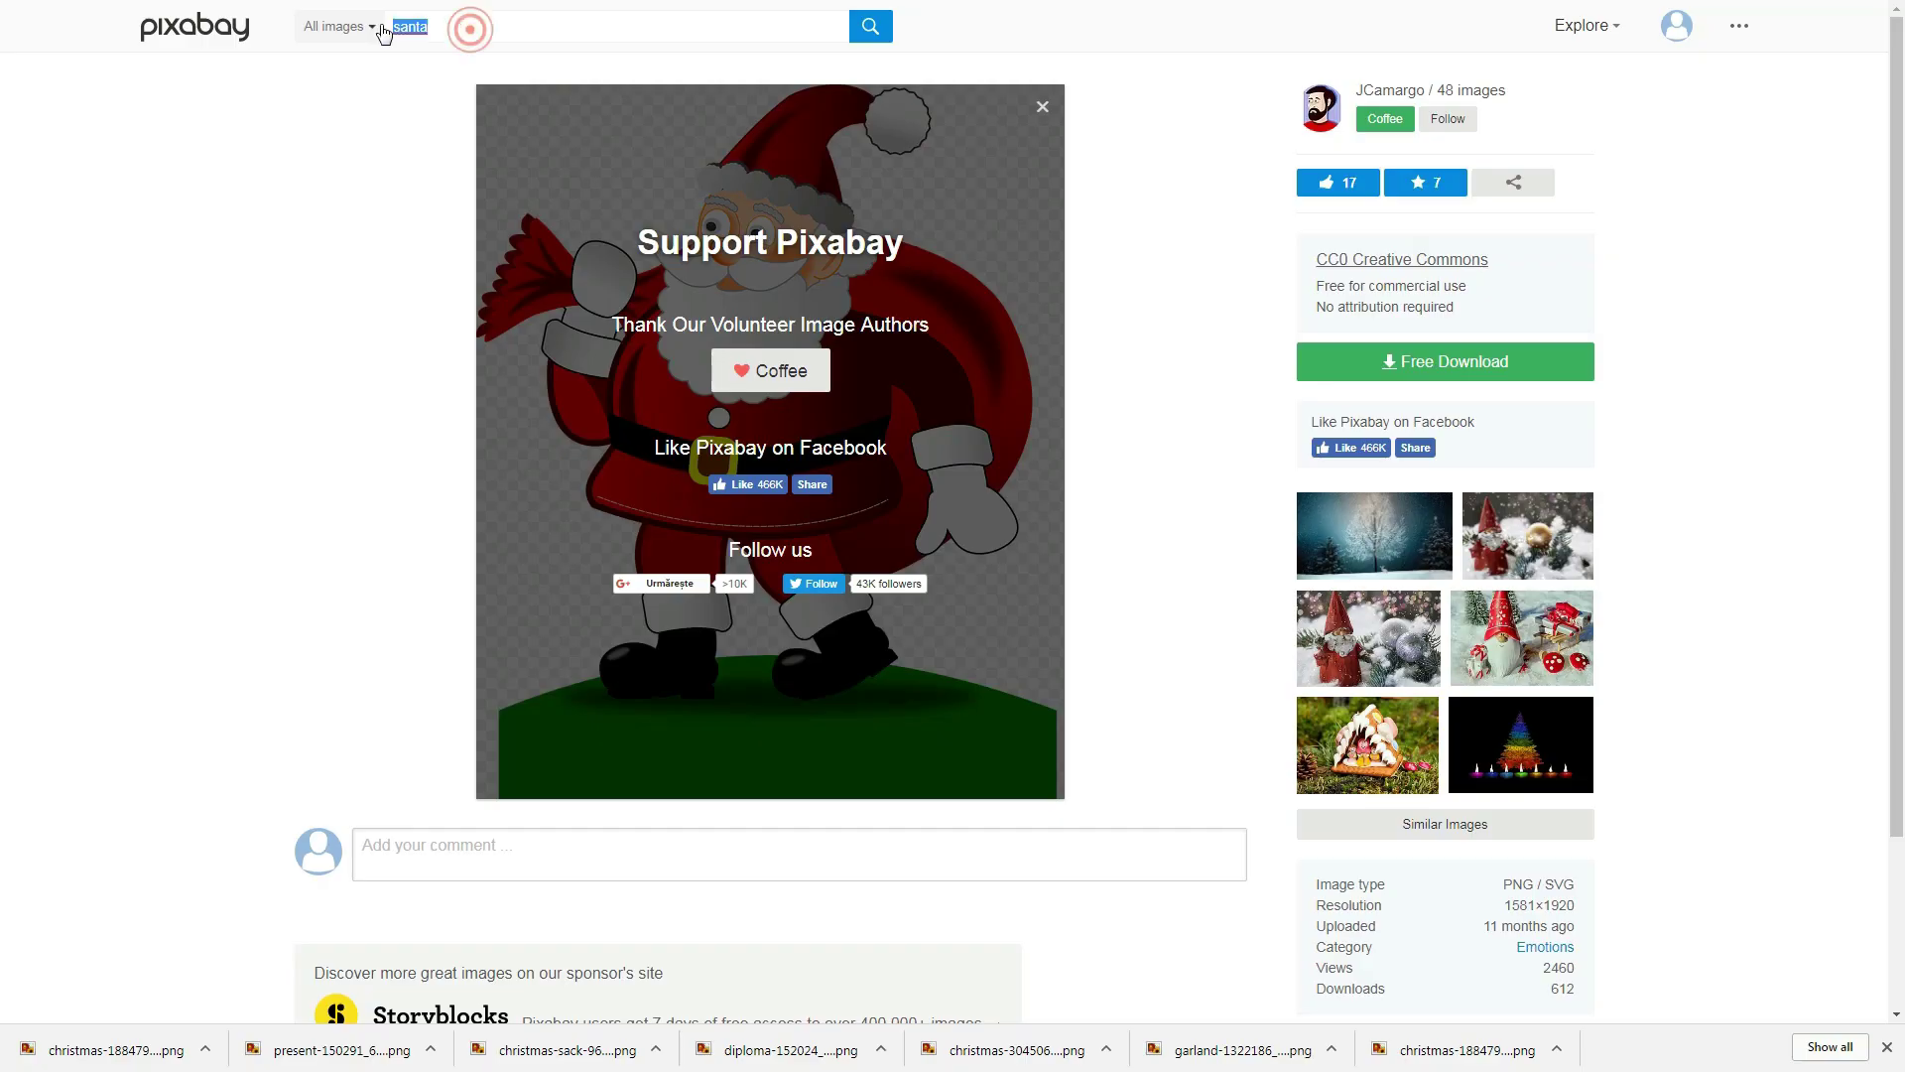
pyautogui.write('christm')
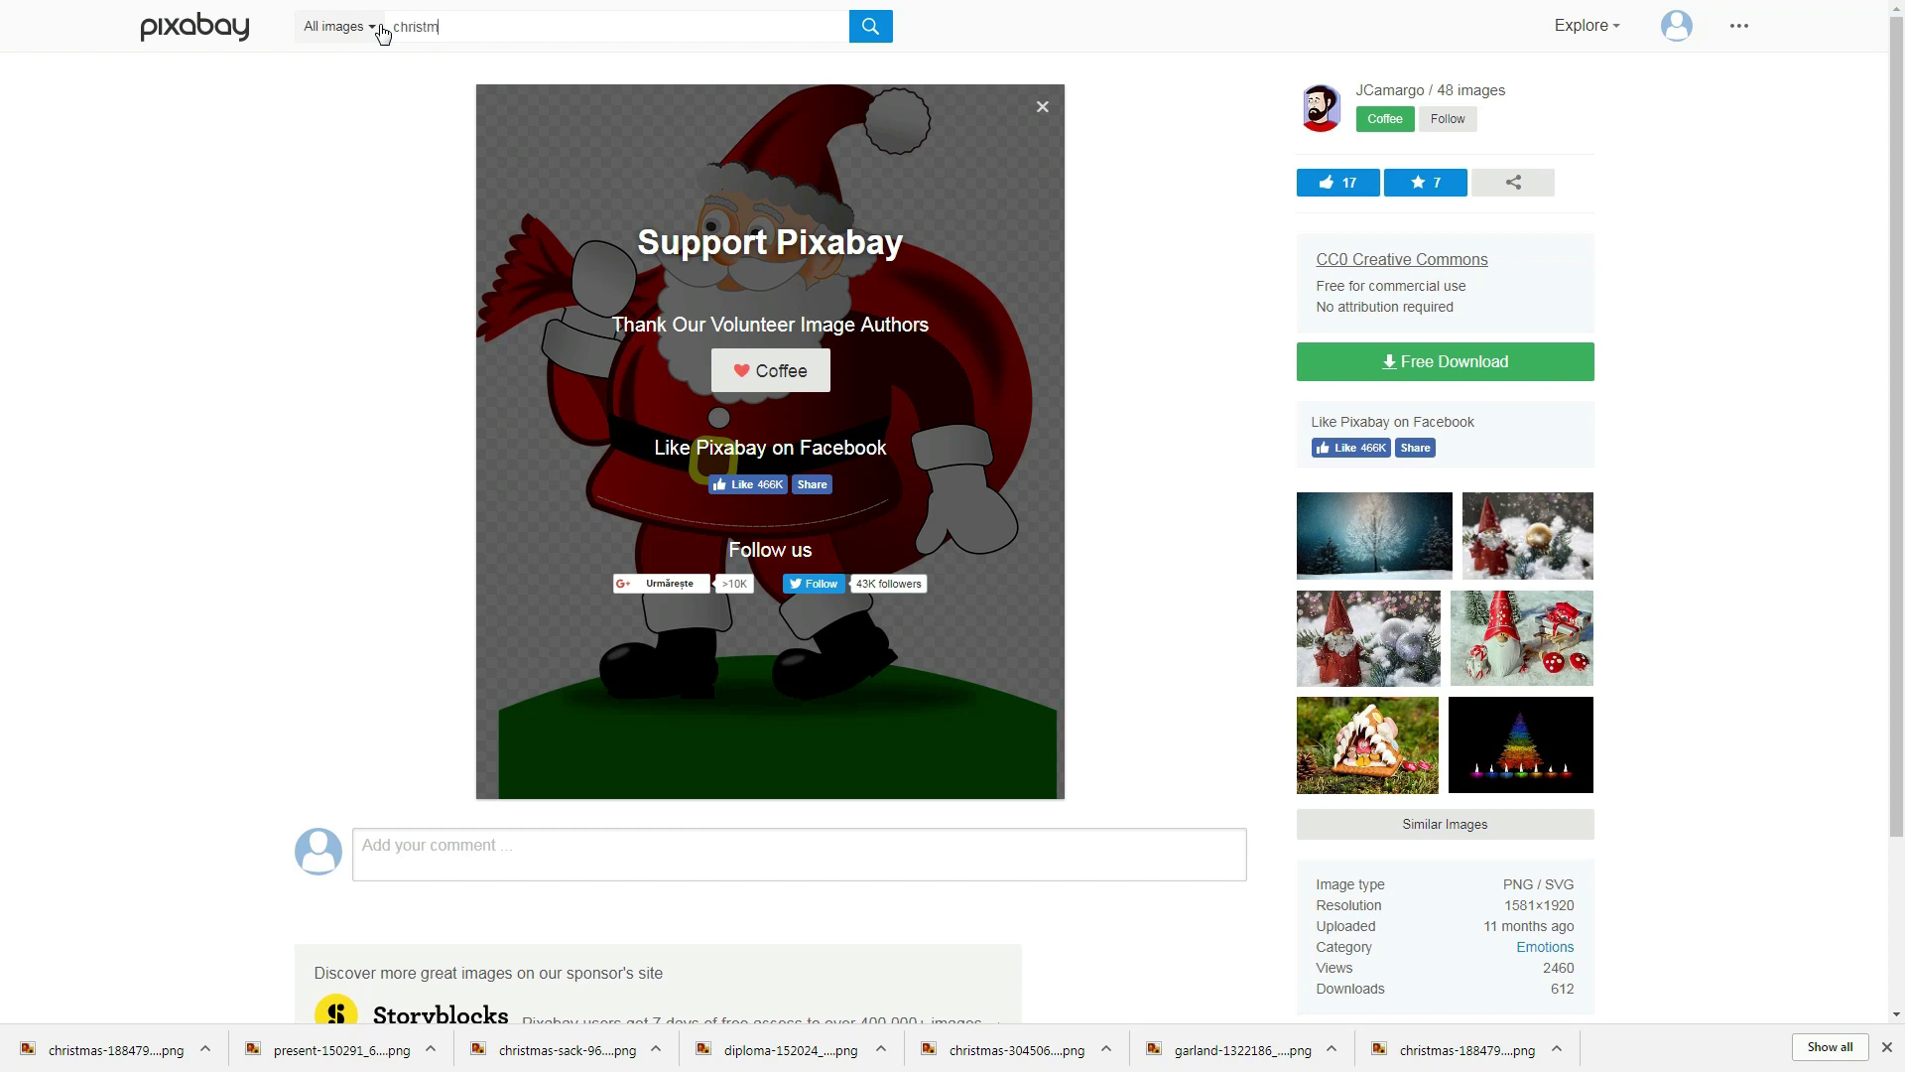
pyautogui.write('as')
pyautogui.click(376, 27)
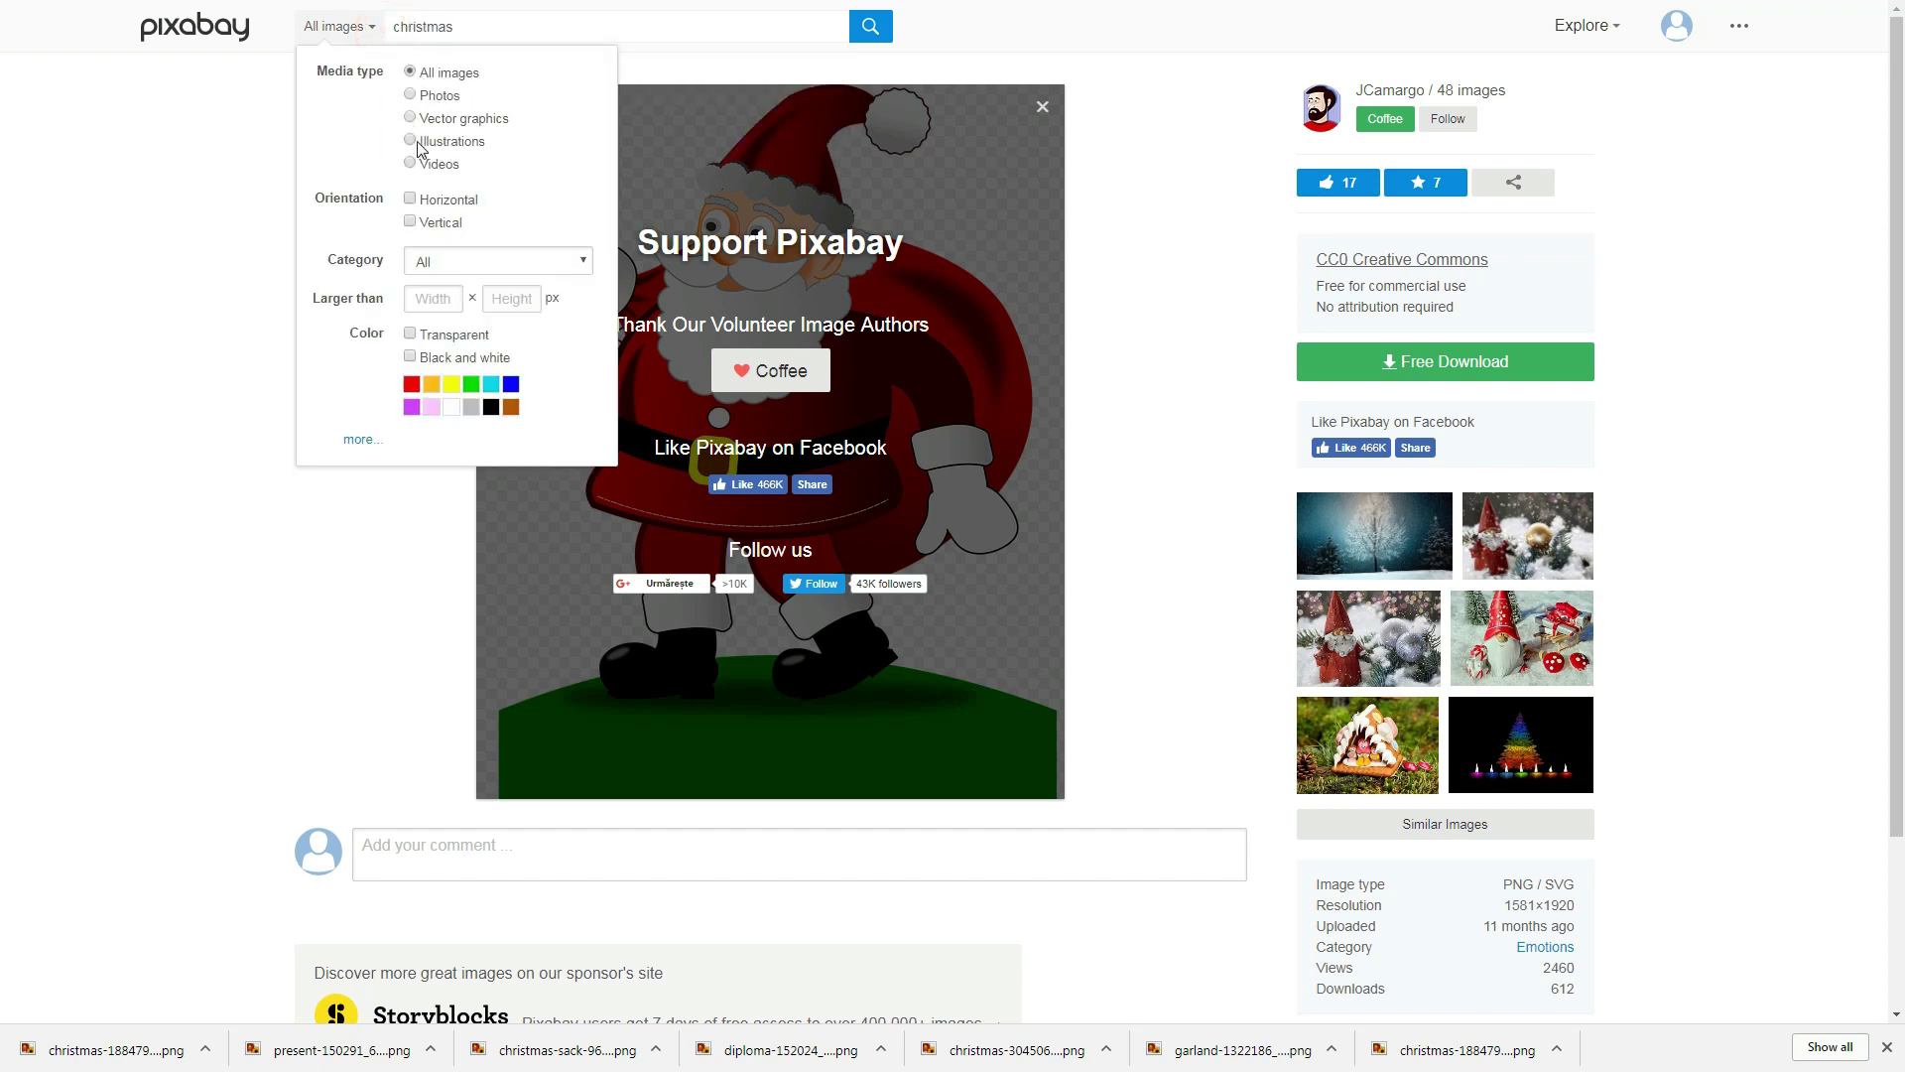
pyautogui.click(410, 118)
pyautogui.click(870, 32)
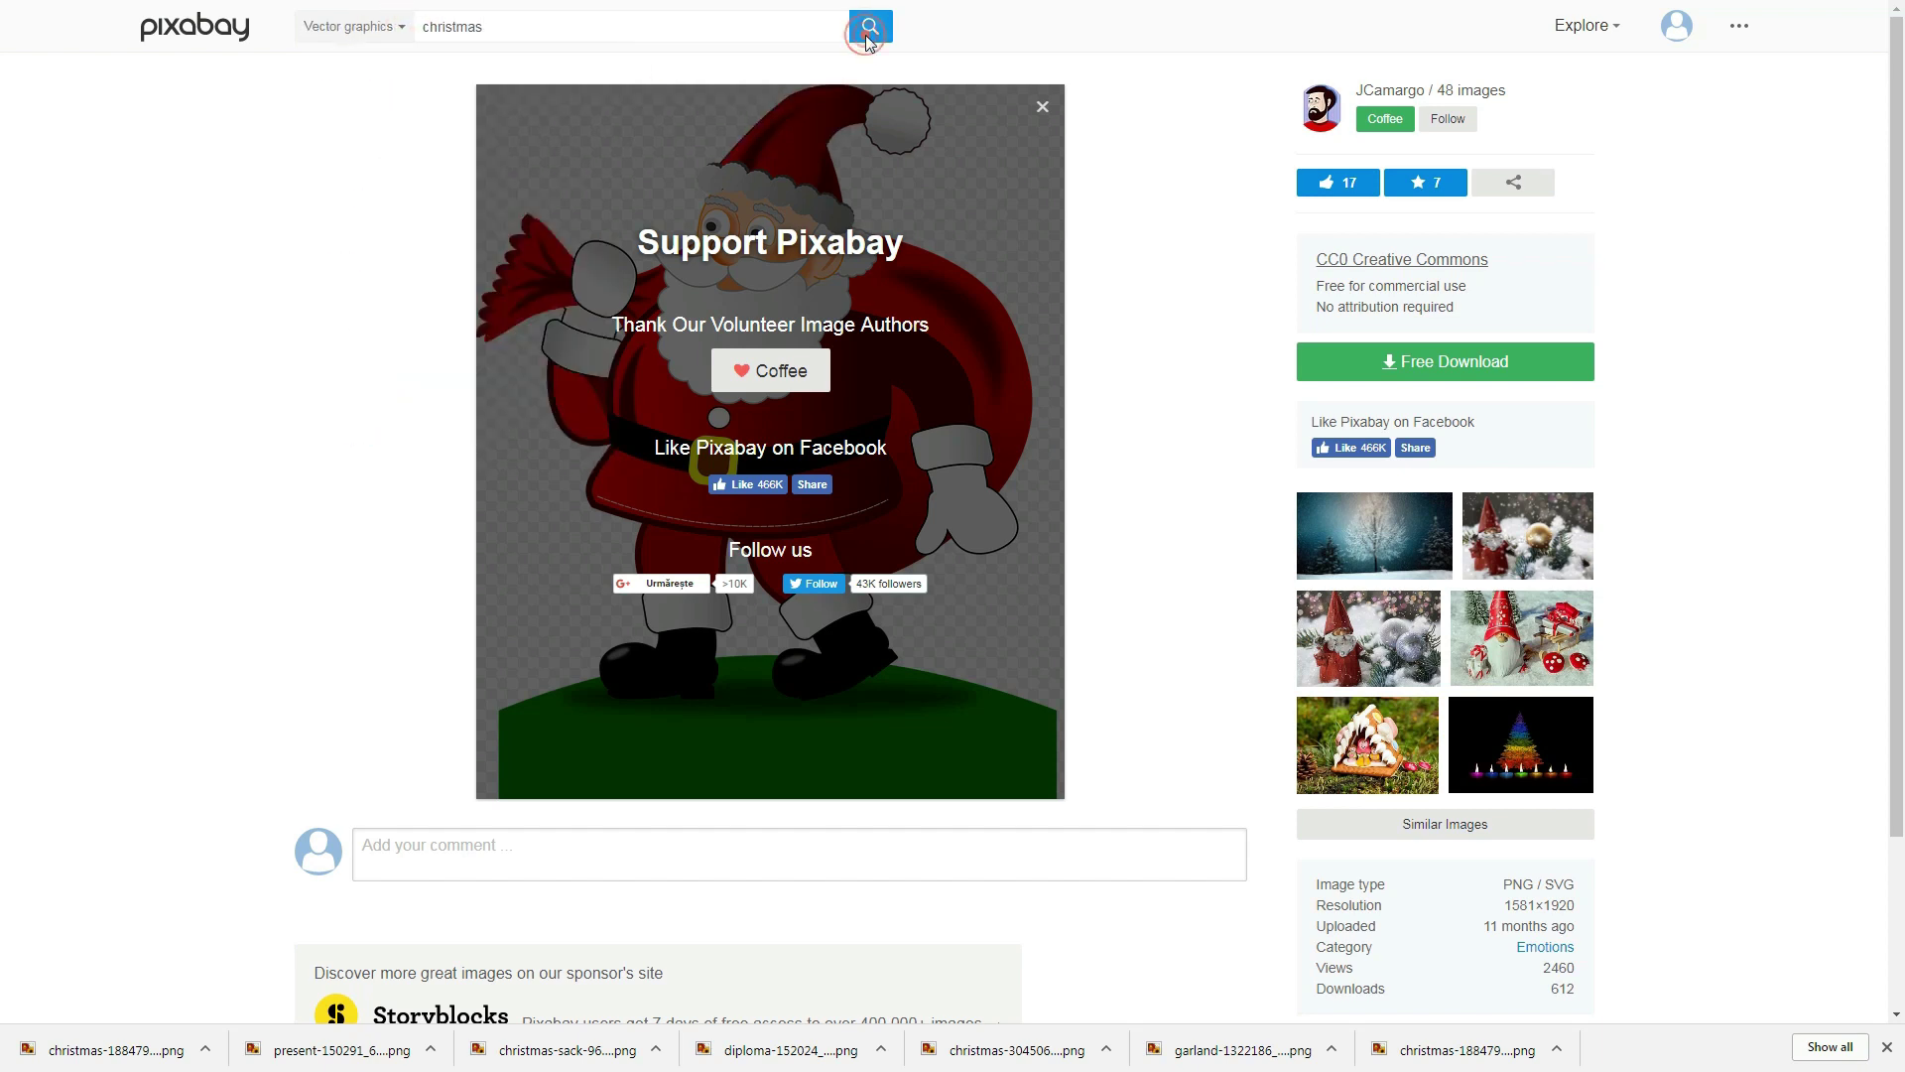
# - Find the green leaf garland with red berries and save it as a 1920×960 PNG in the Landing Page folder
pyautogui.scroll(-10, 1033, 581)
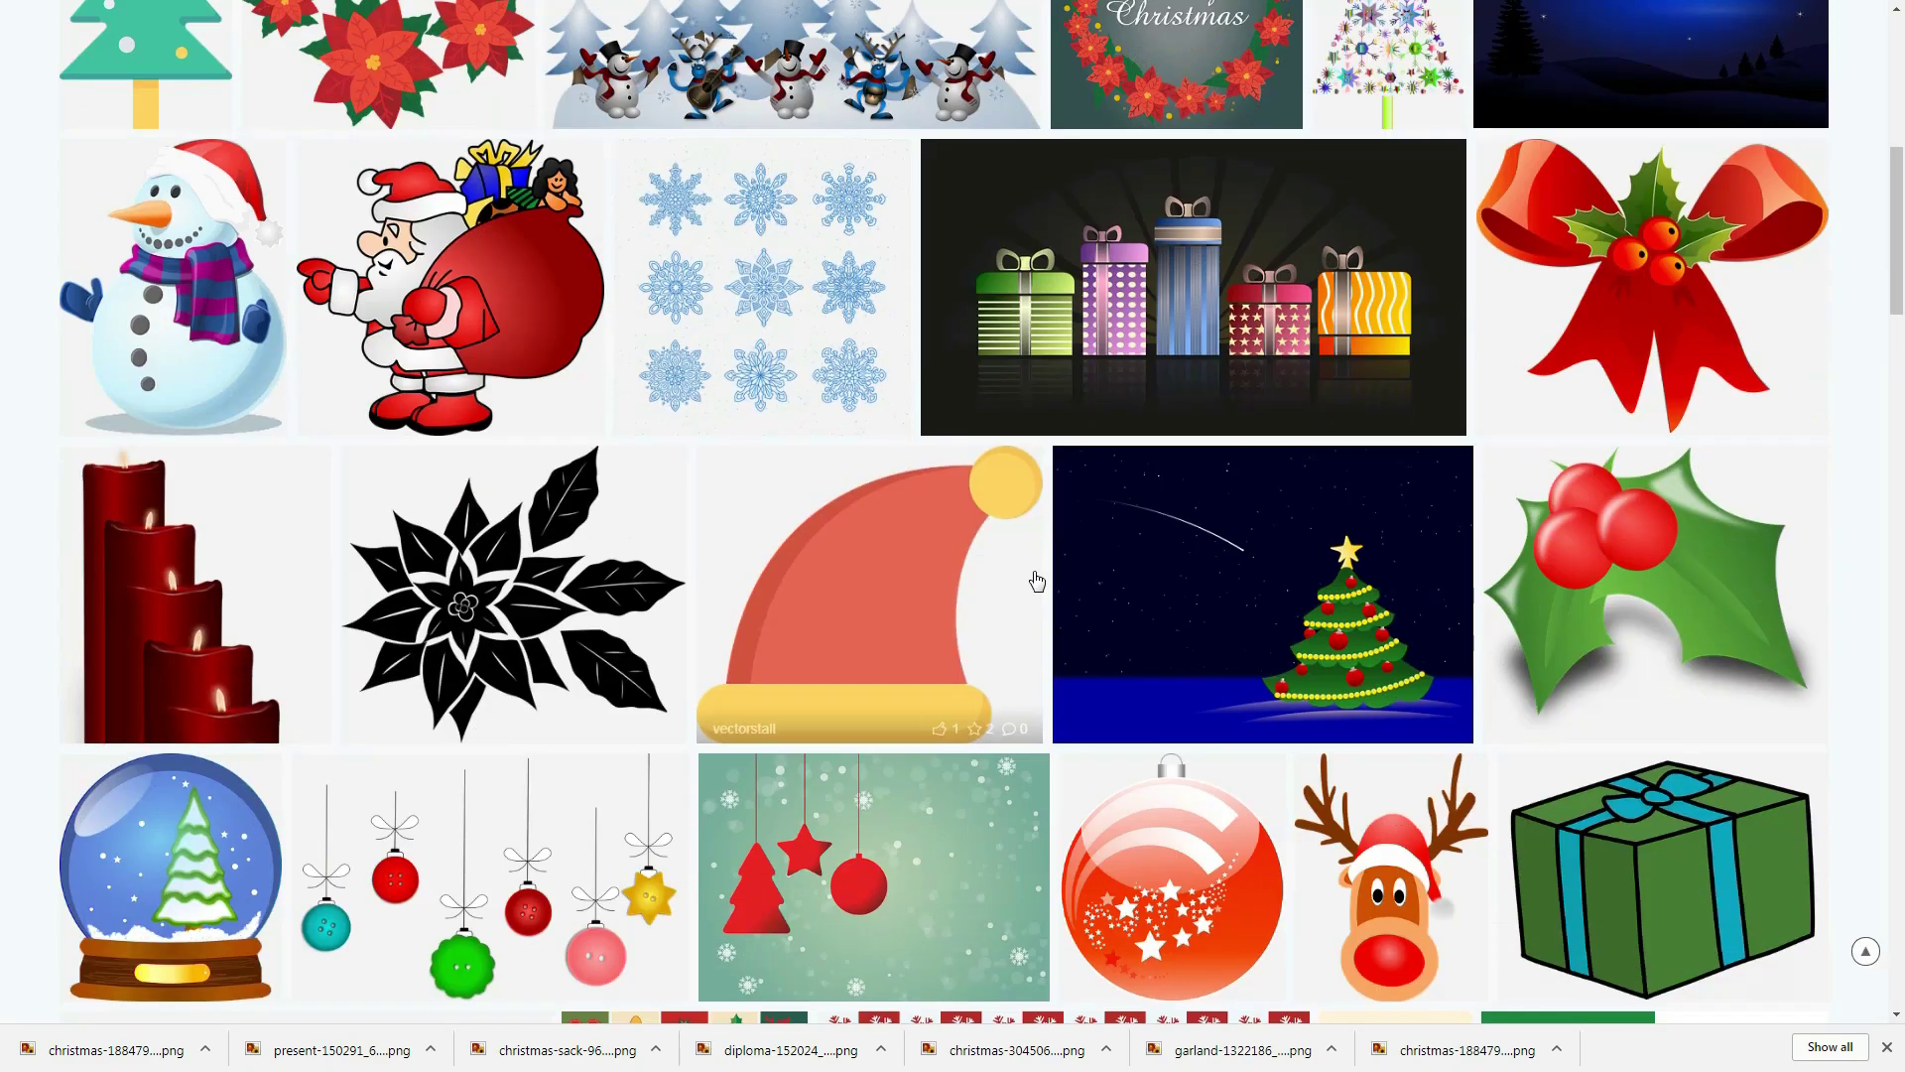
pyautogui.scroll(-4, 1033, 581)
pyautogui.click(416, 434)
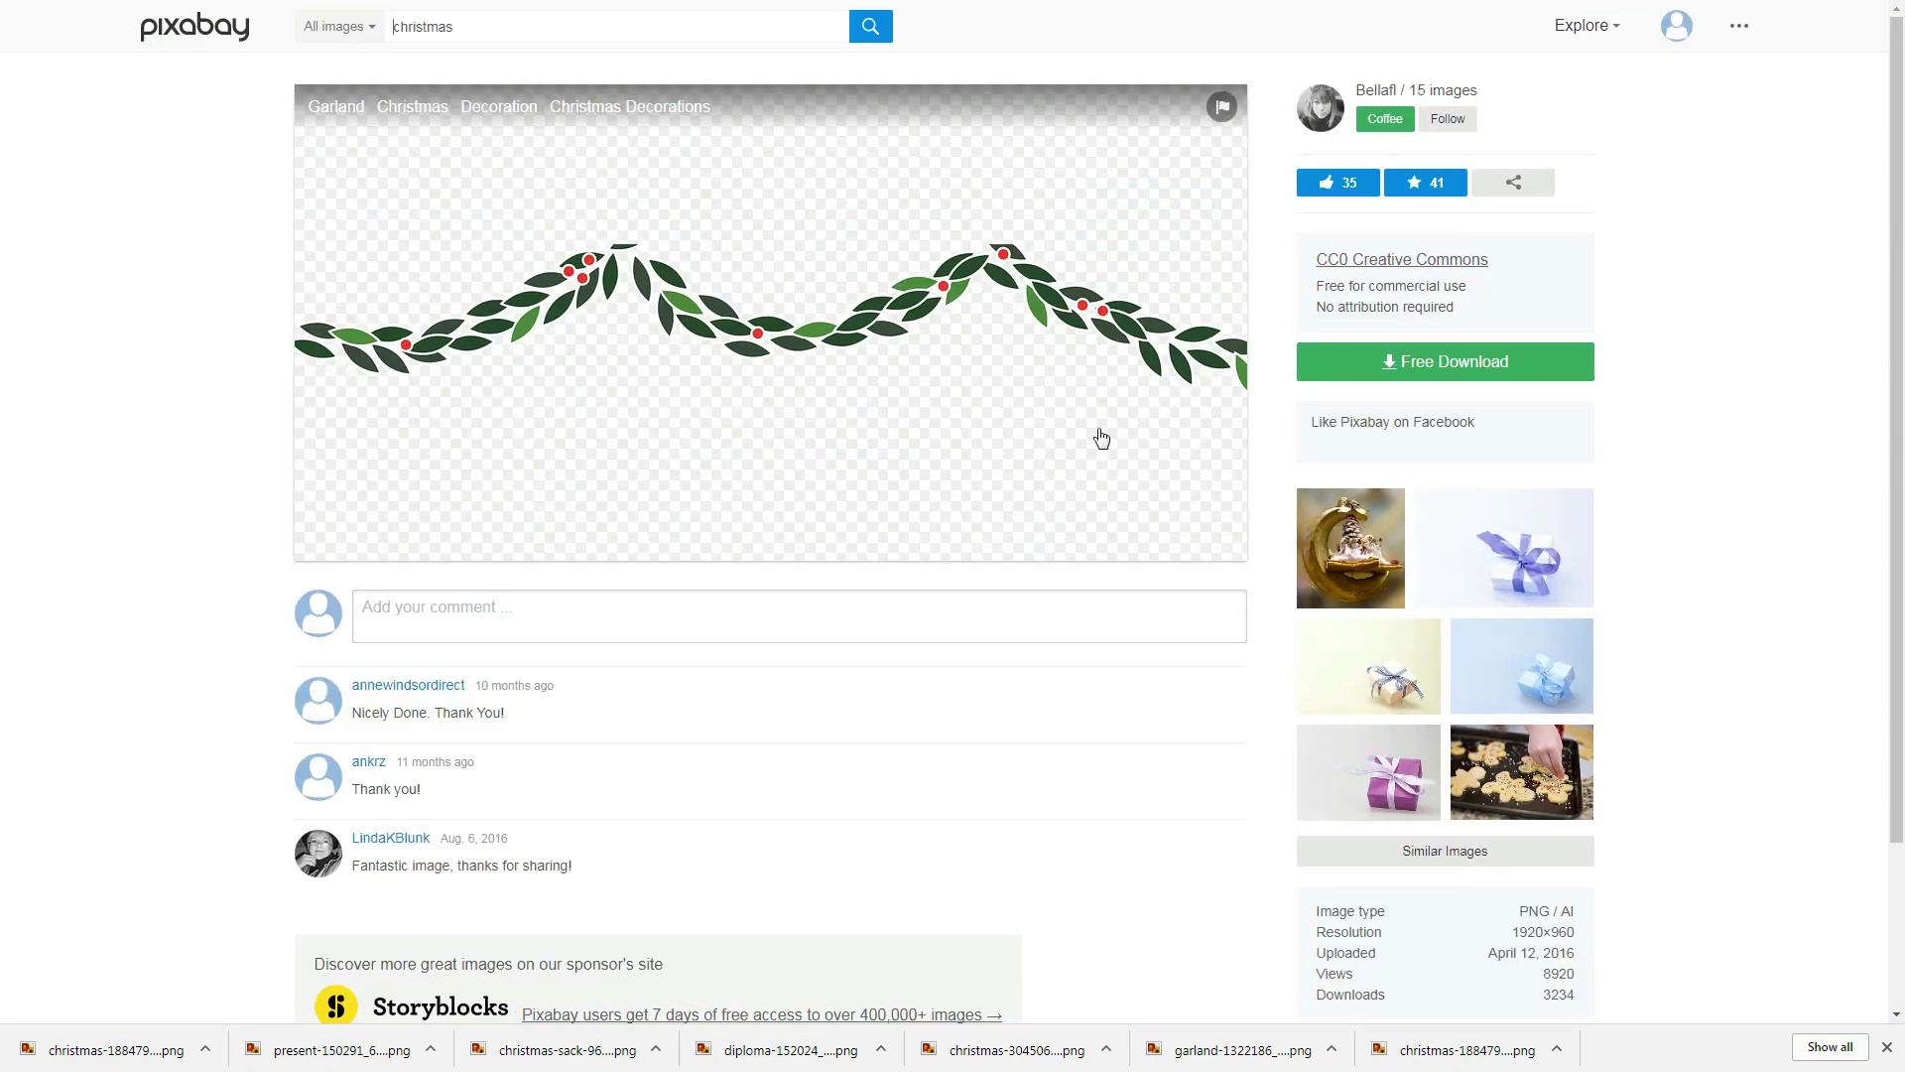
pyautogui.click(1478, 366)
pyautogui.click(1376, 481)
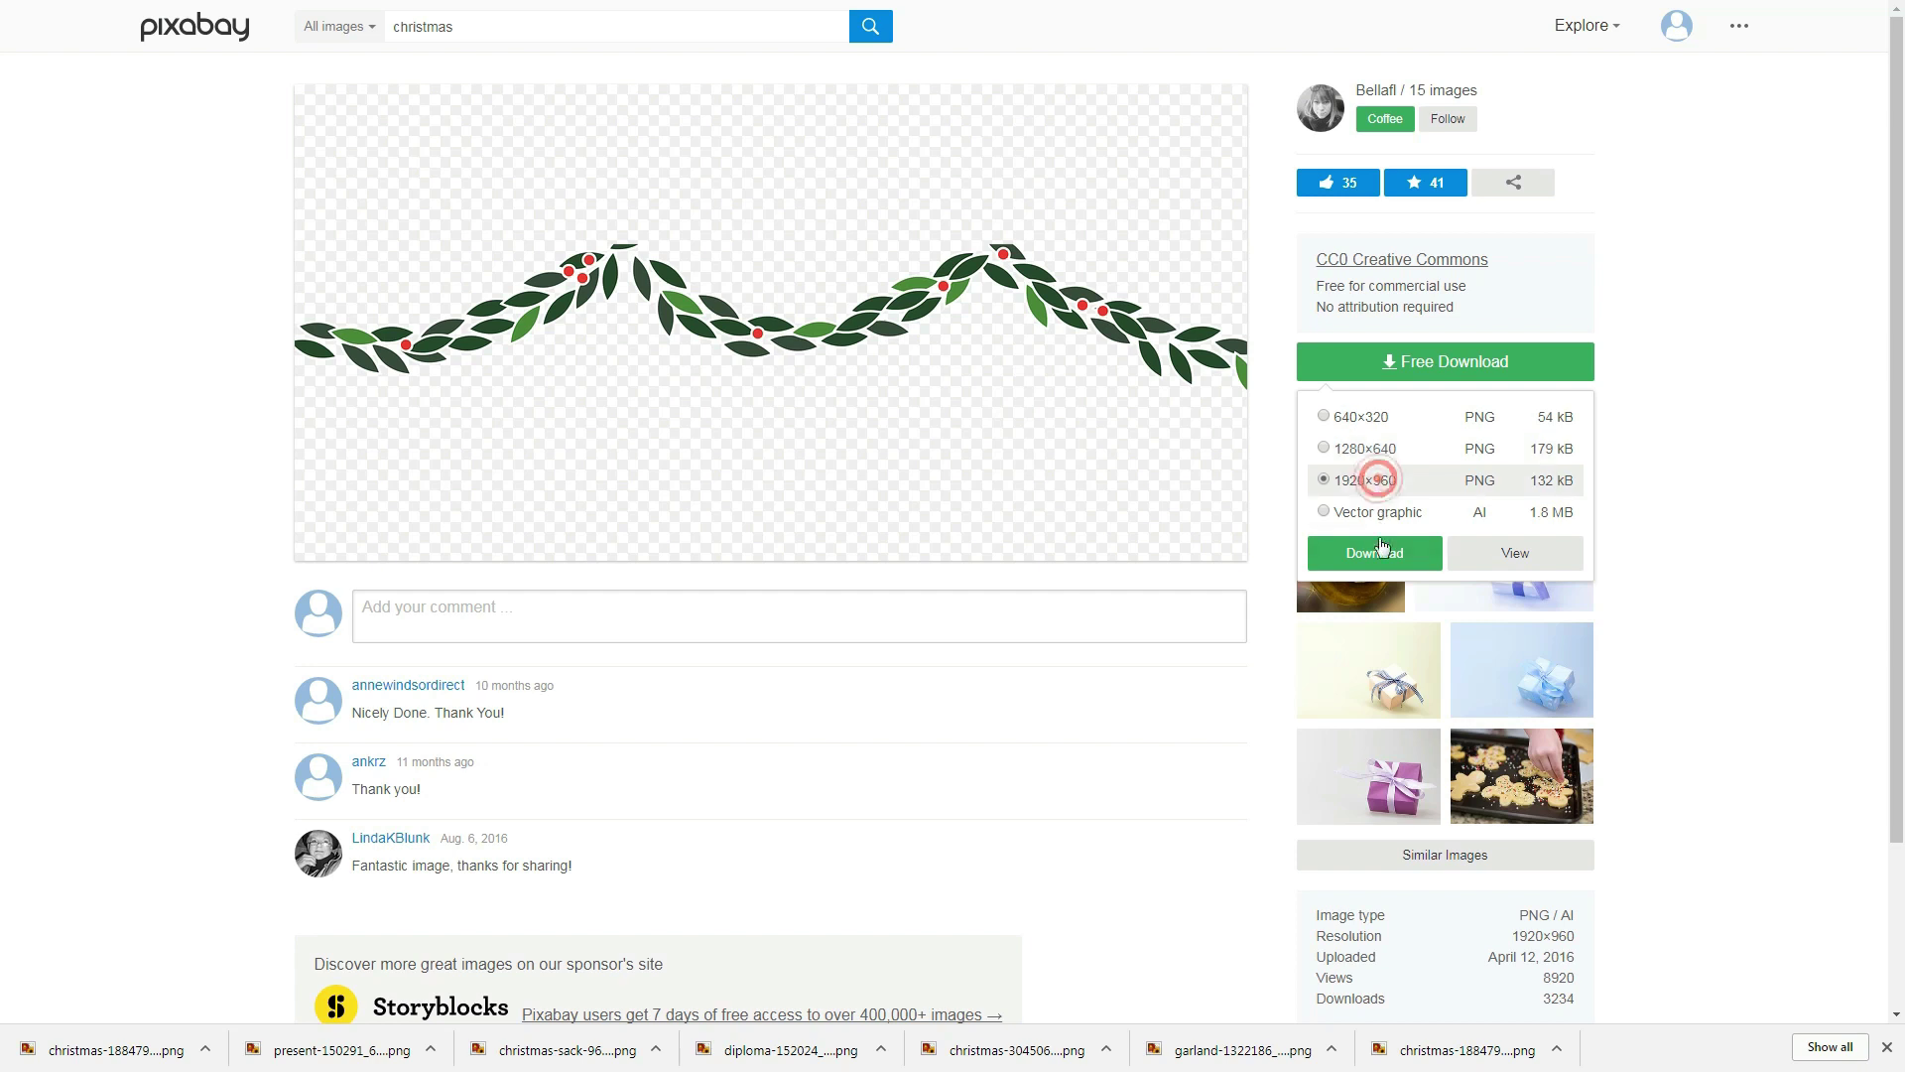
pyautogui.click(1378, 546)
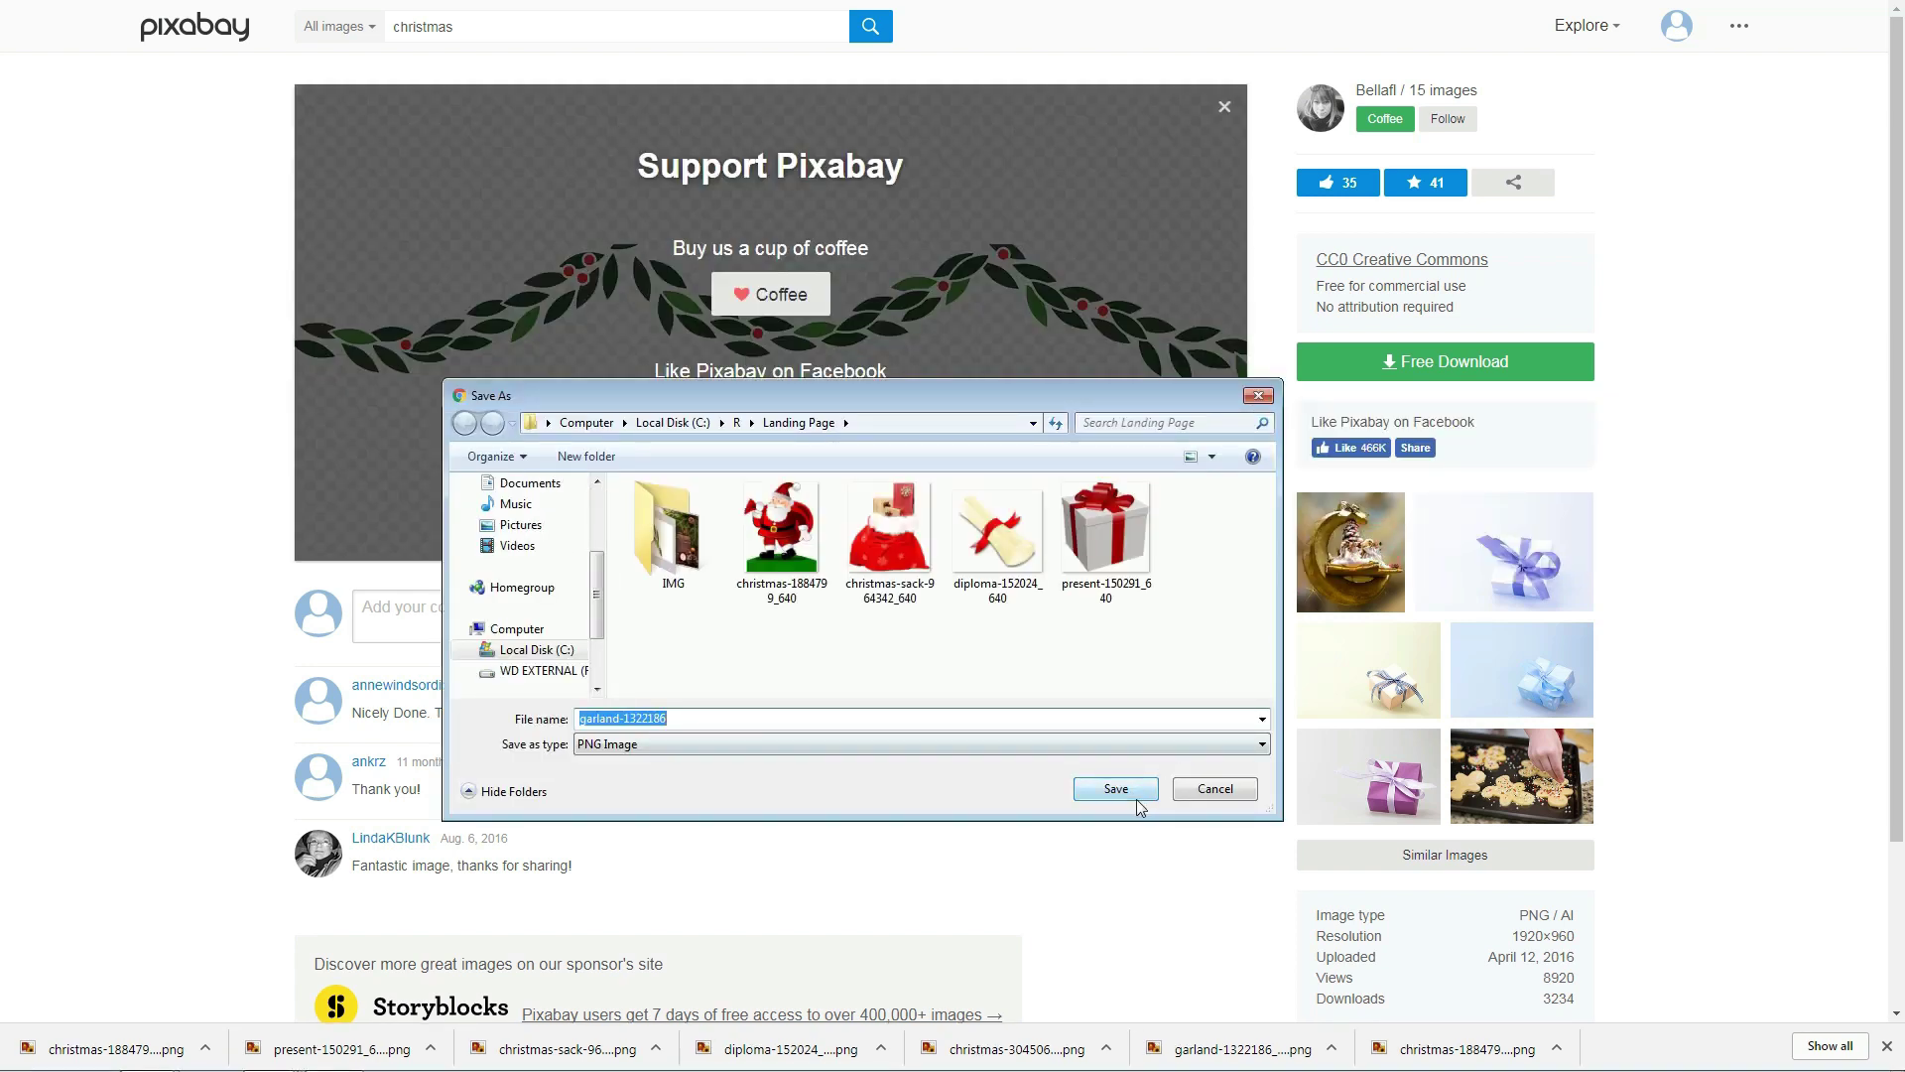
pyautogui.click(1128, 793)
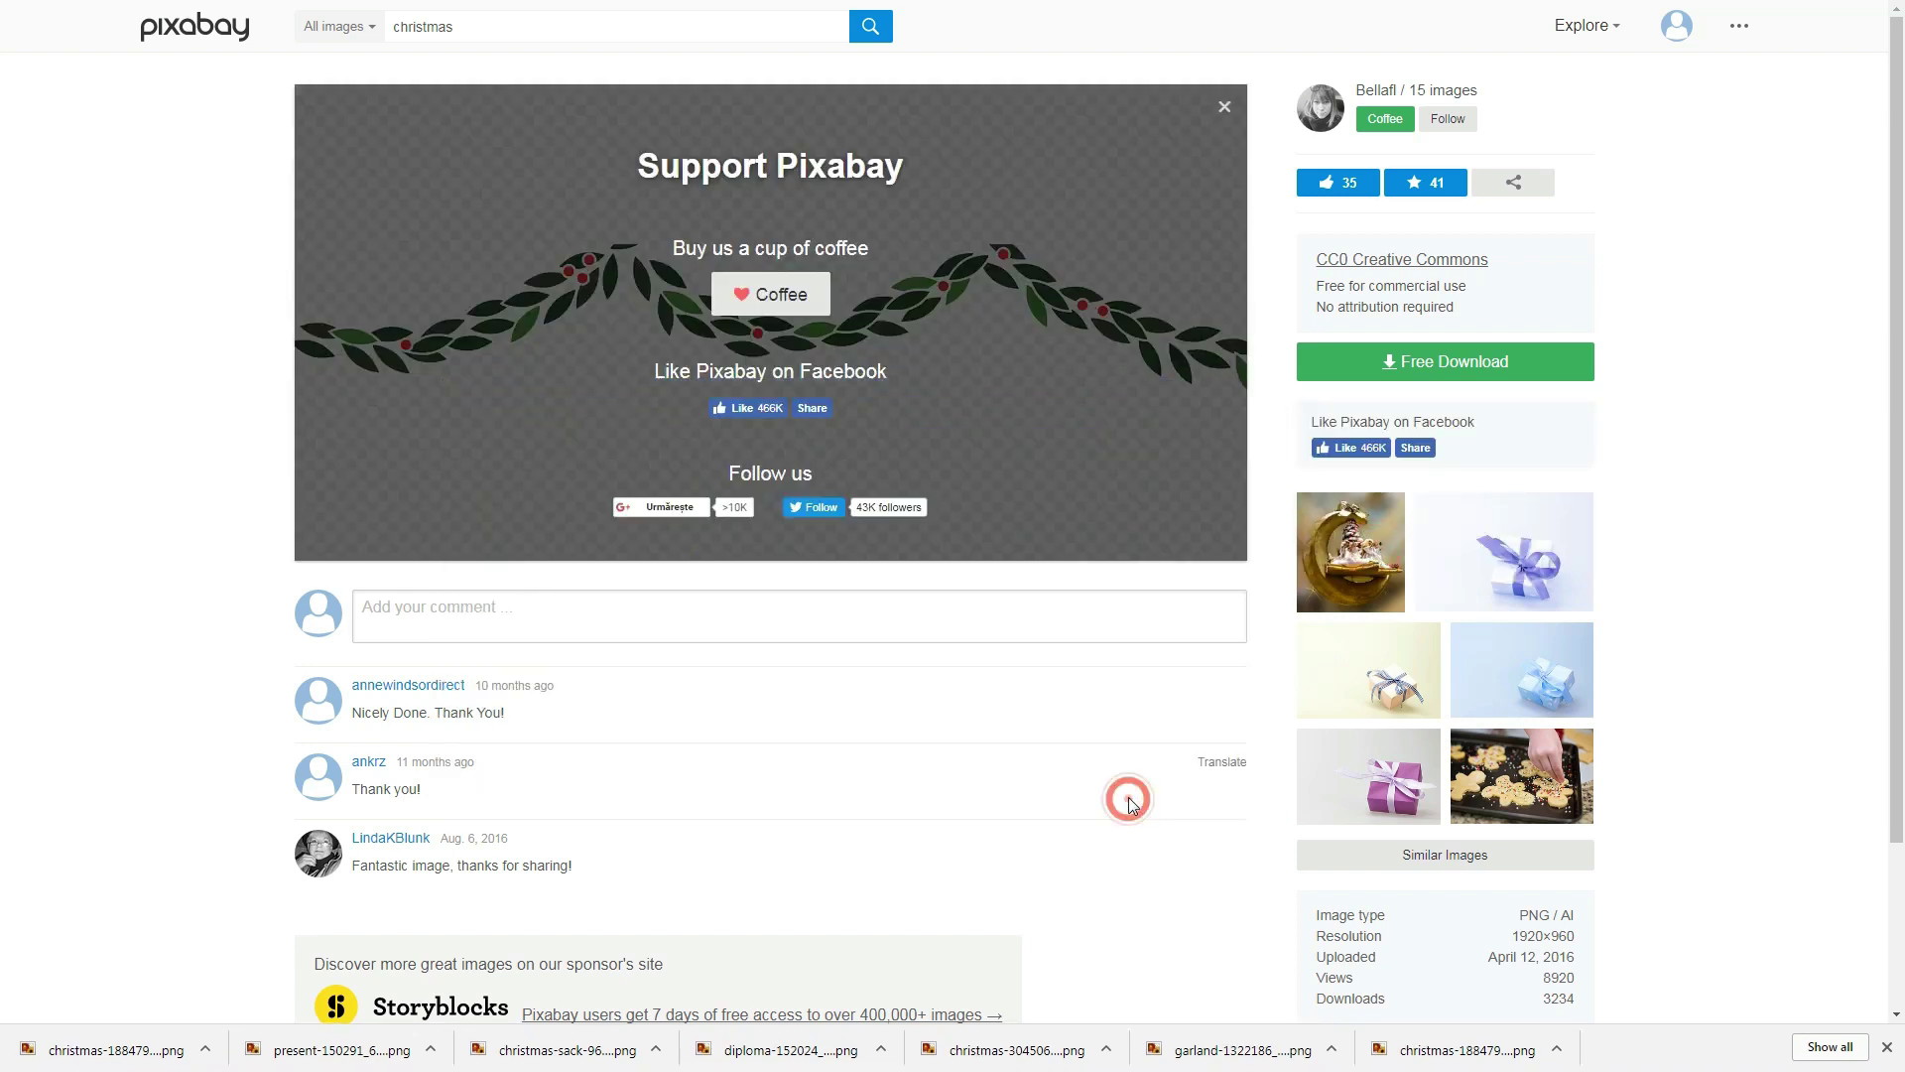
# - Search for "christmas" vector graphics again and go to the second page of results
pyautogui.click(363, 28)
pyautogui.click(410, 118)
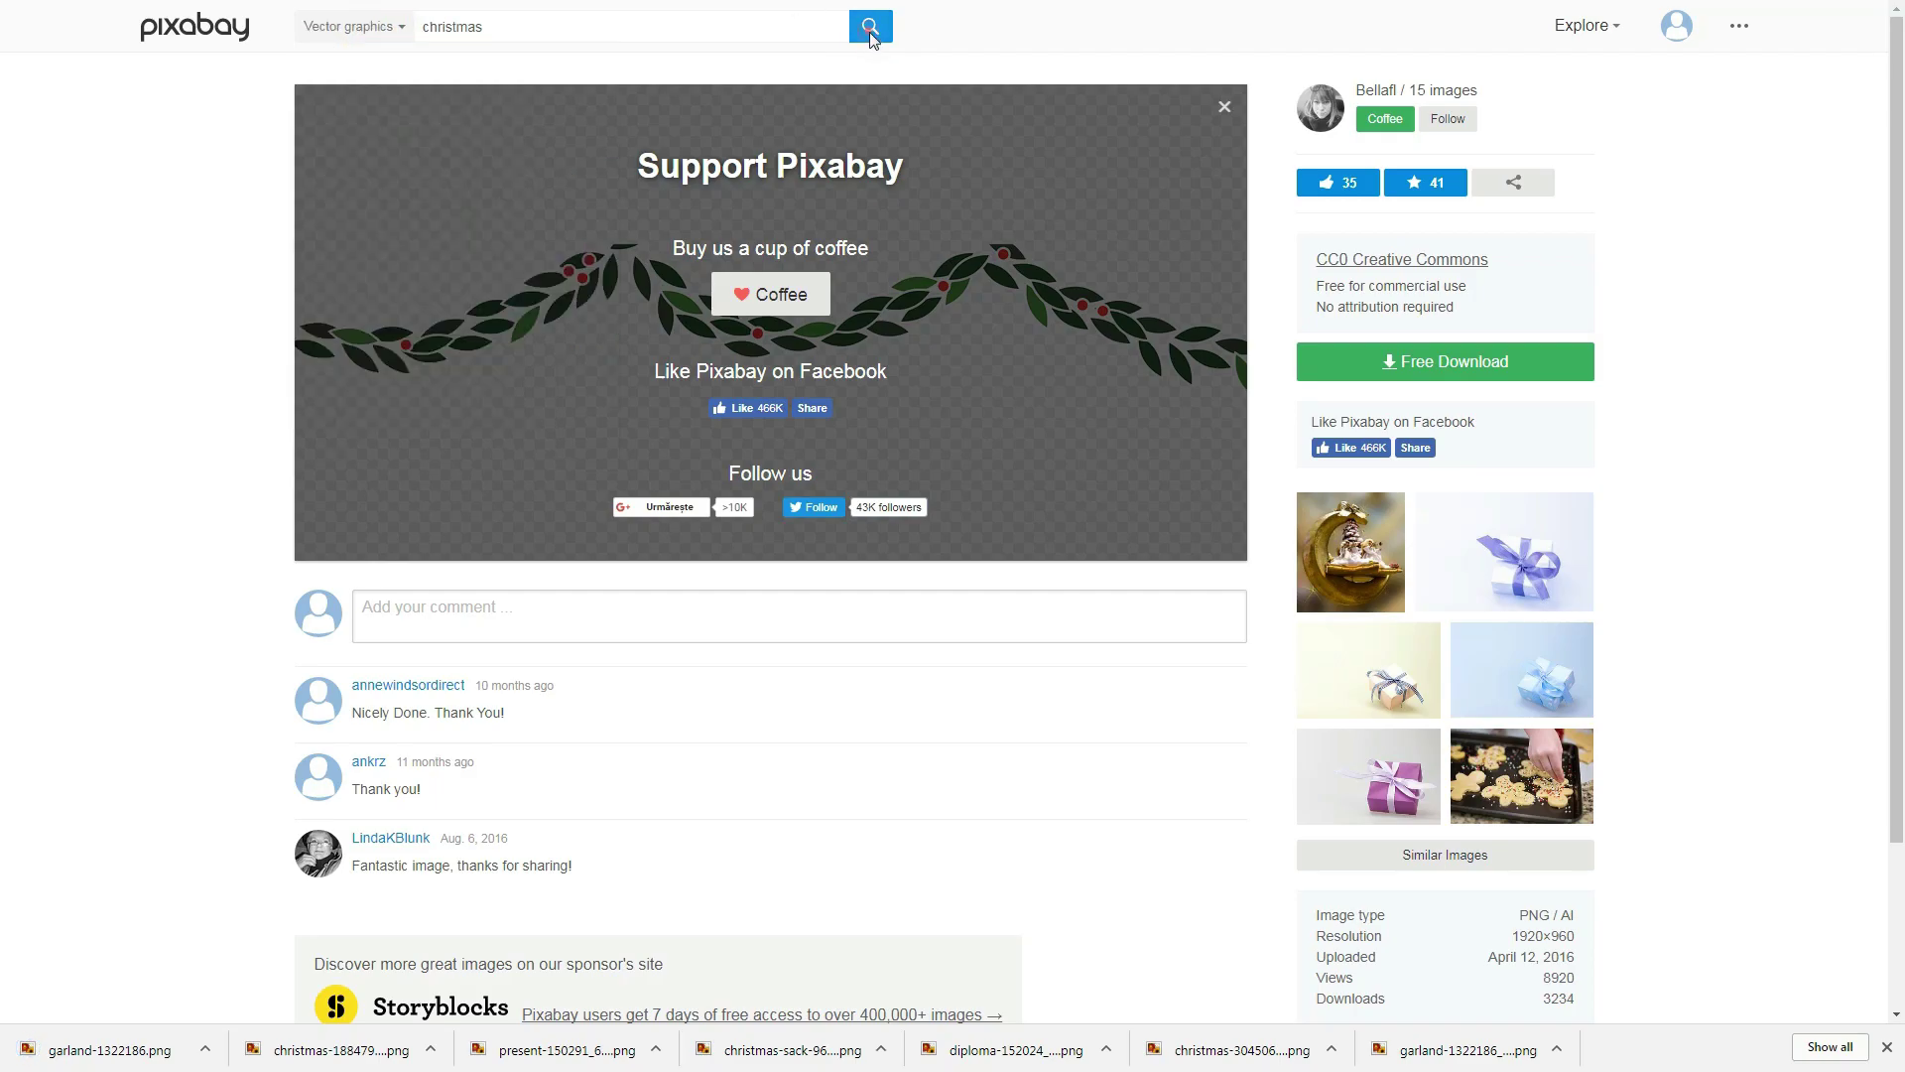
pyautogui.click(872, 30)
pyautogui.scroll(-20, 1061, 468)
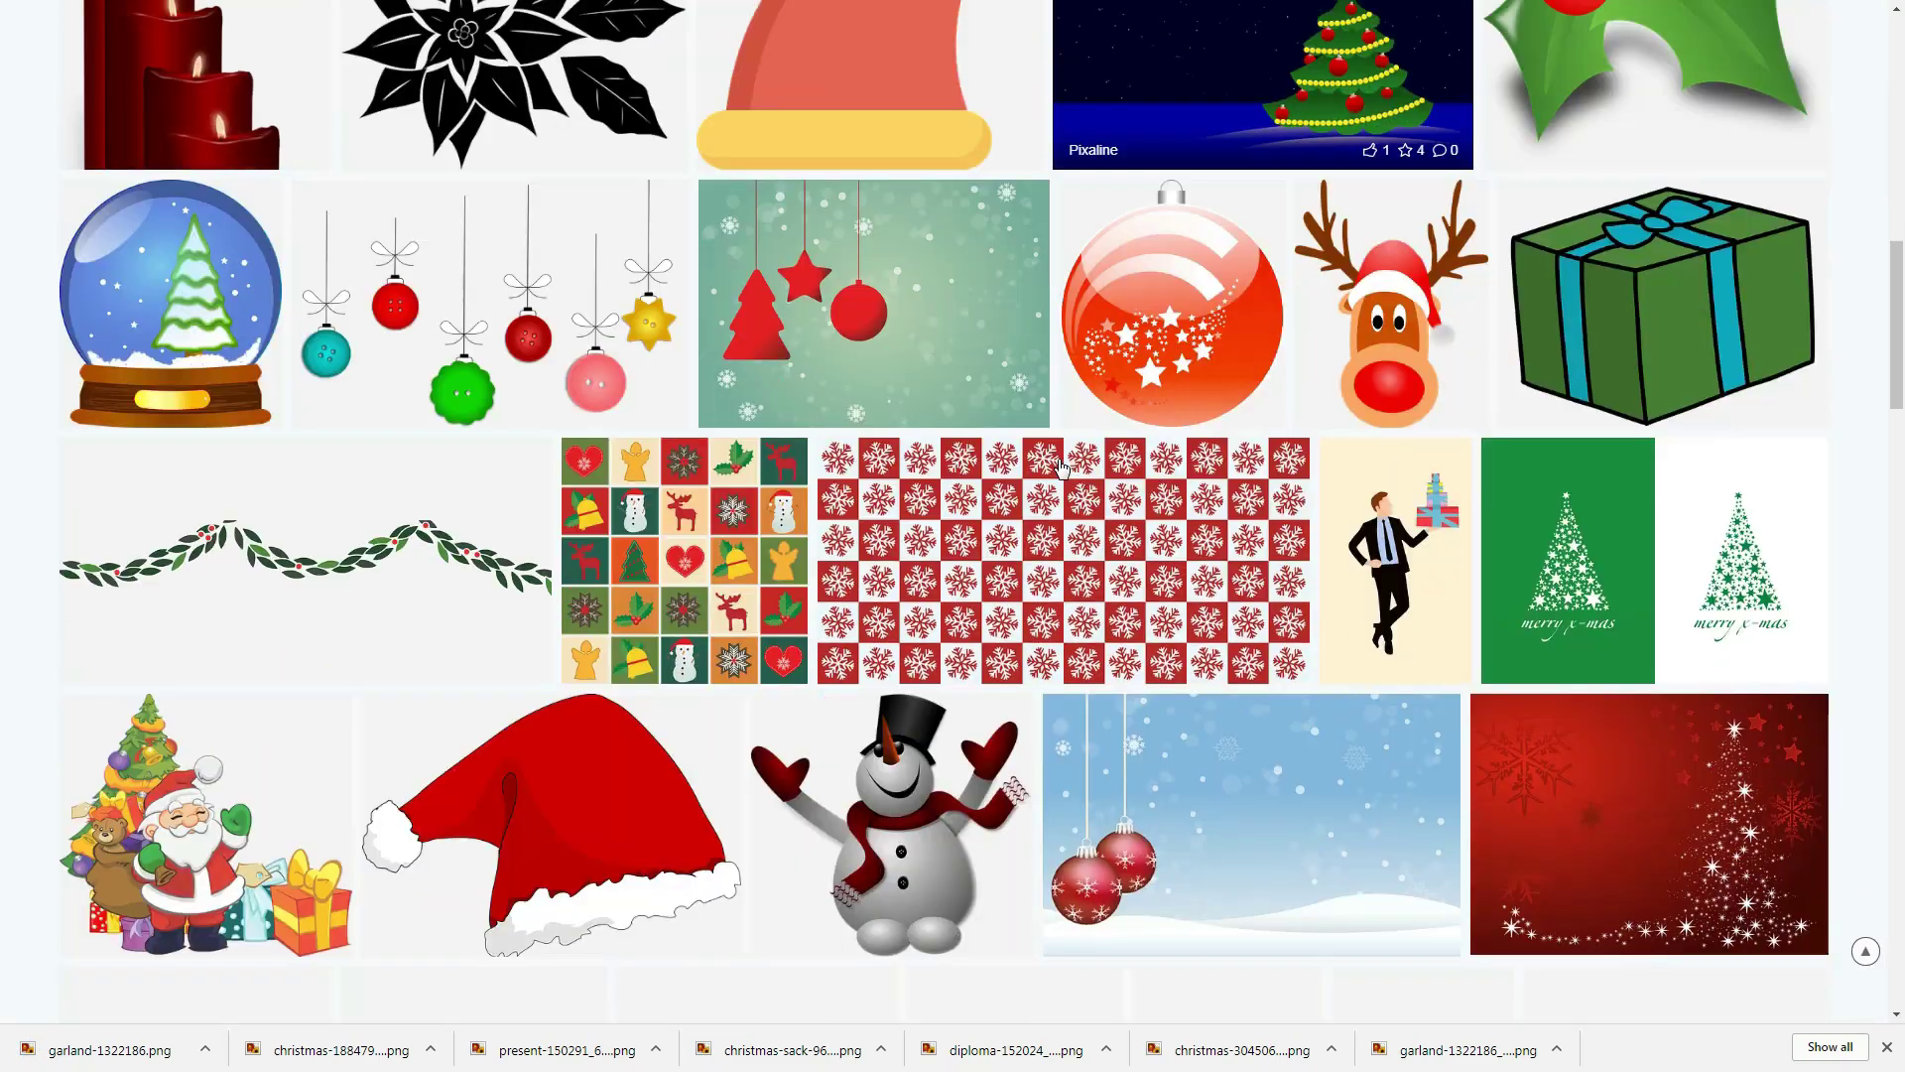
pyautogui.scroll(-20, 1061, 467)
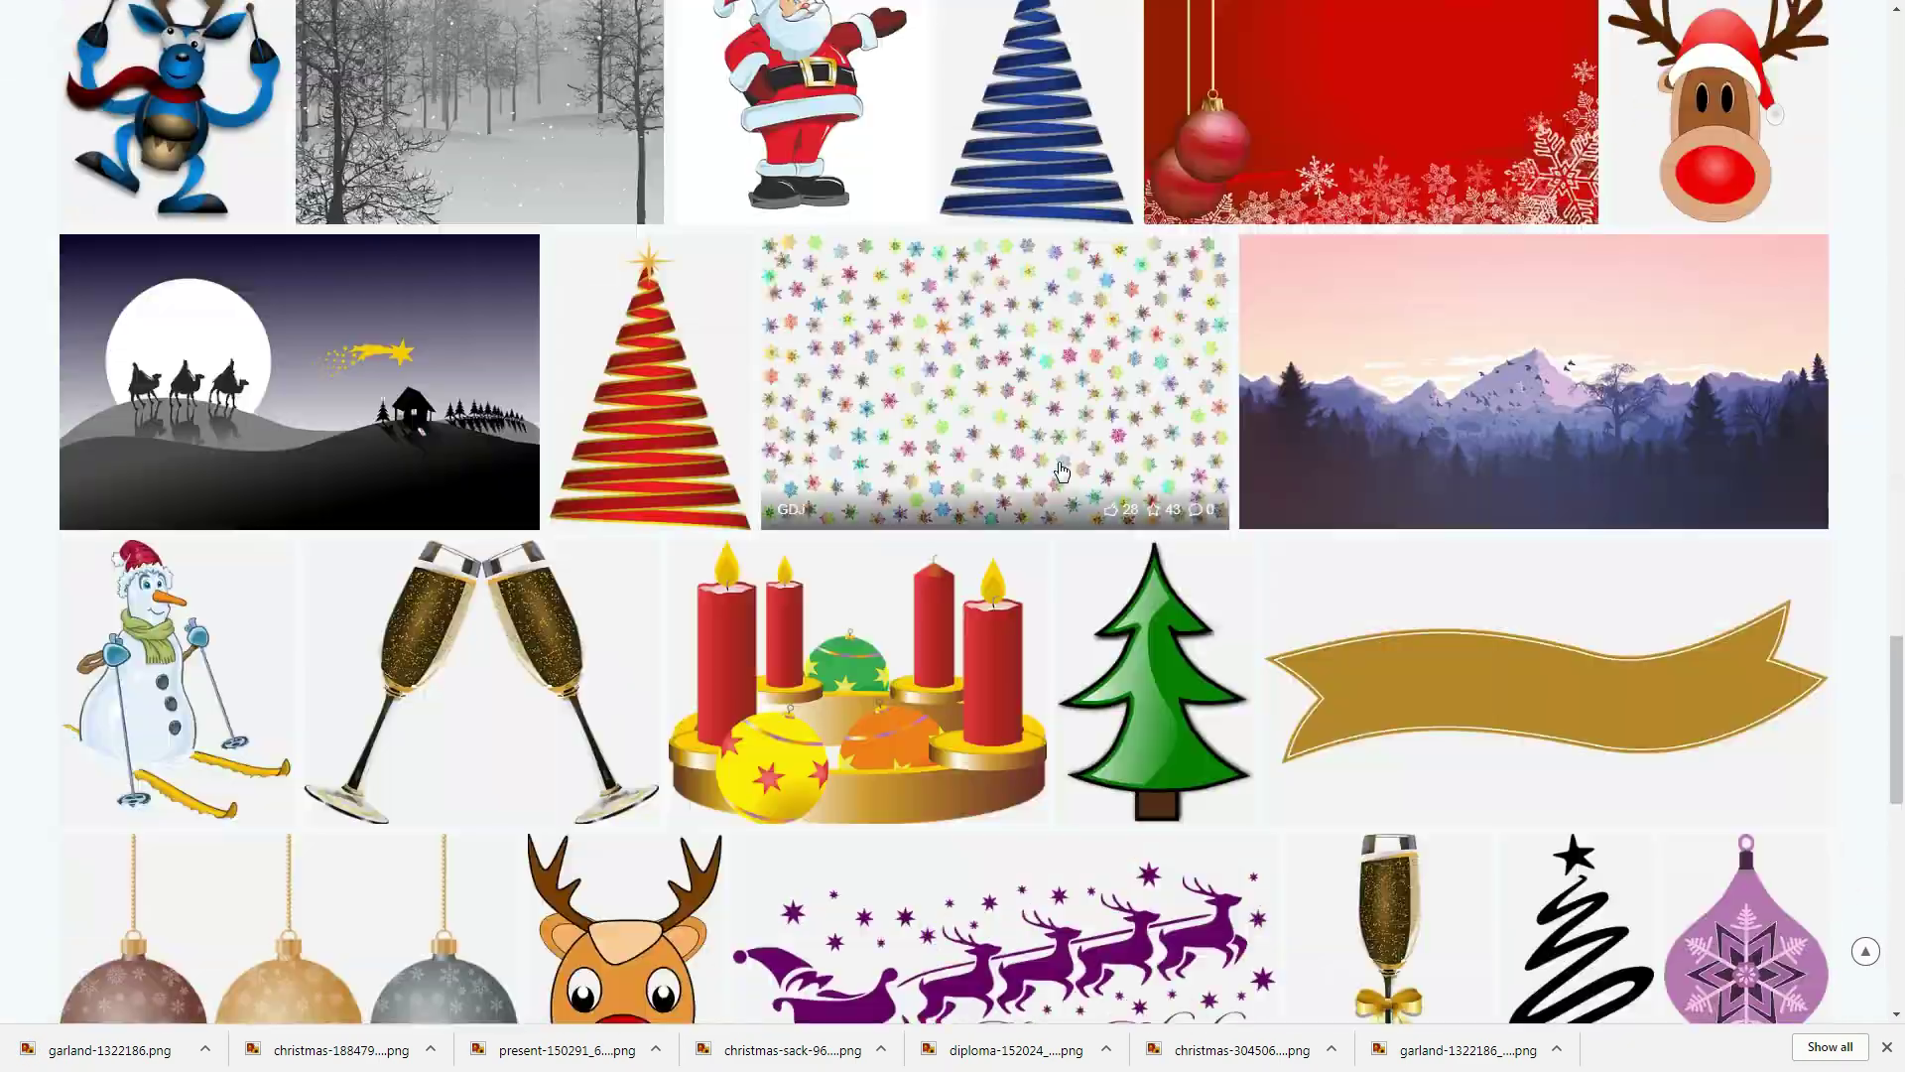
pyautogui.scroll(-5, 1061, 475)
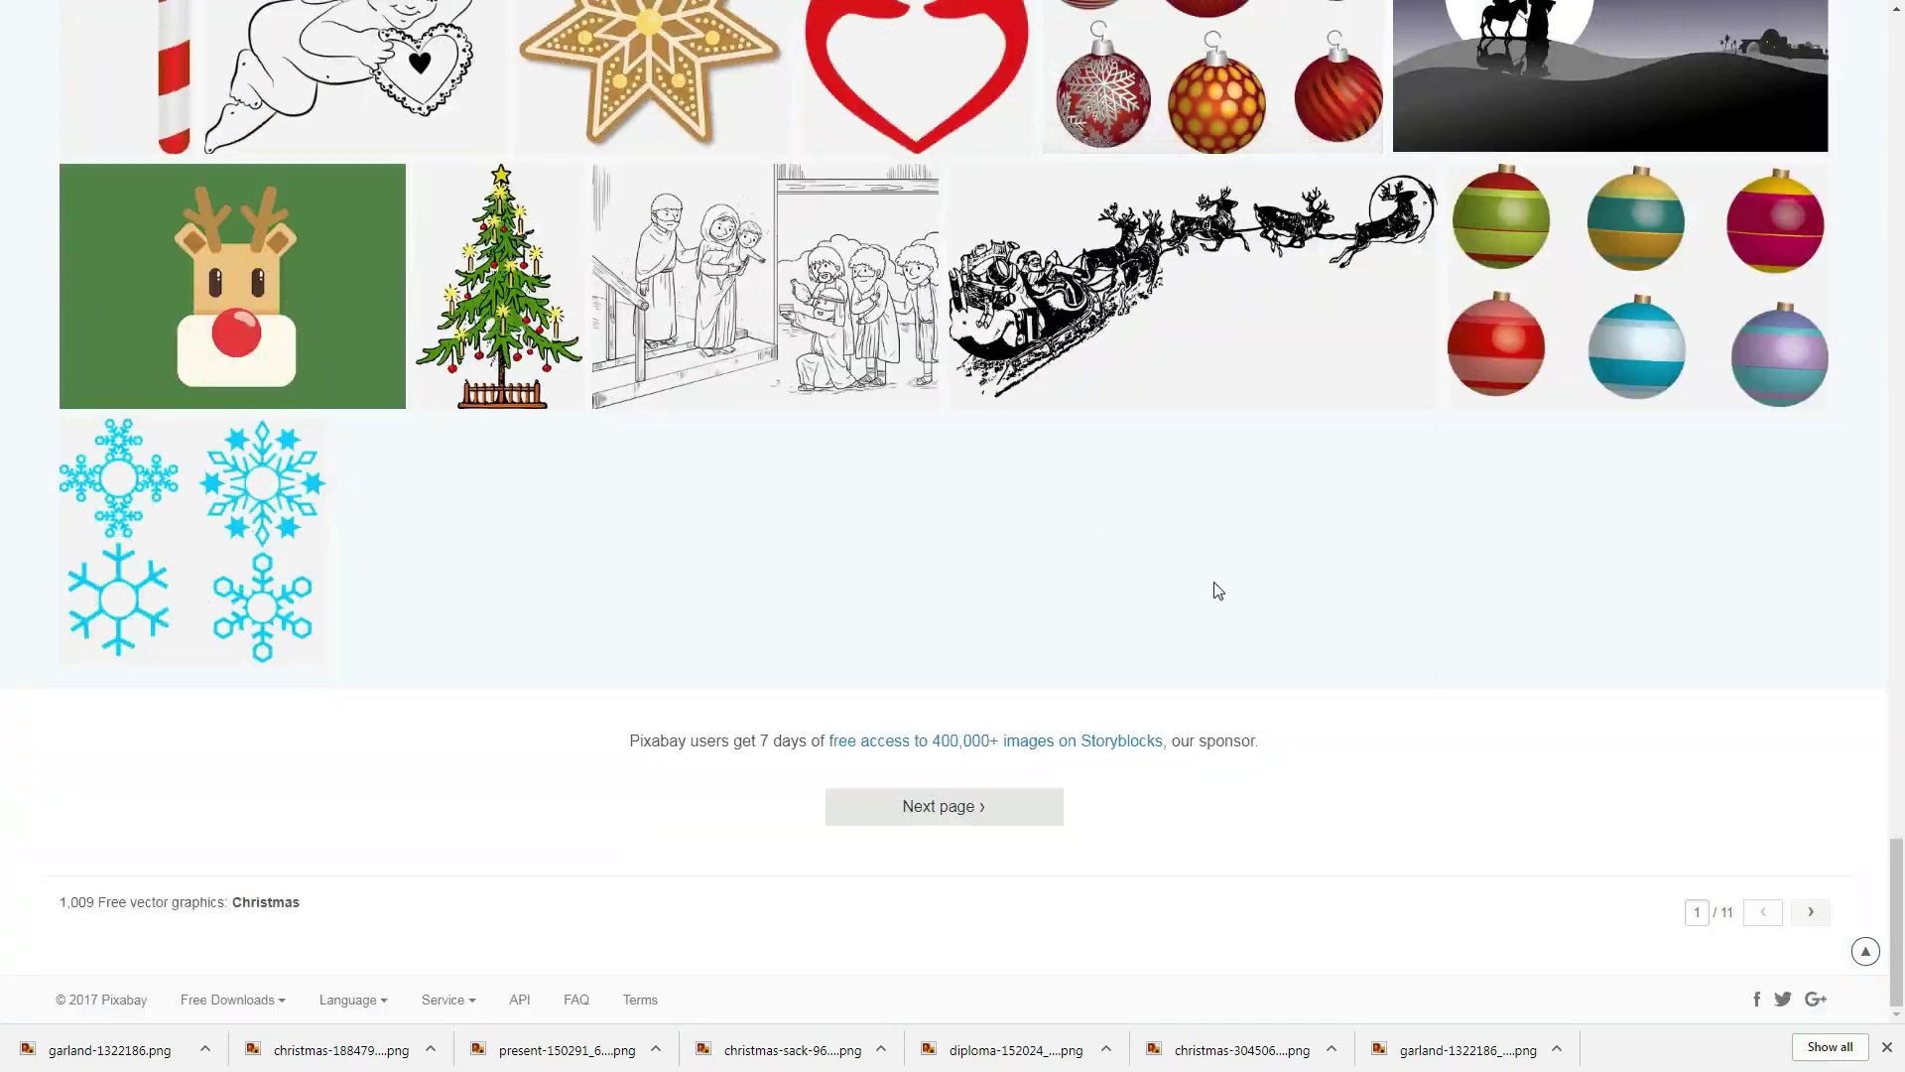
pyautogui.click(1816, 912)
# - Find the string of coloured Christmas lights and save it as a 1920×960 PNG in the Landing Page folder
pyautogui.scroll(-12, 1303, 523)
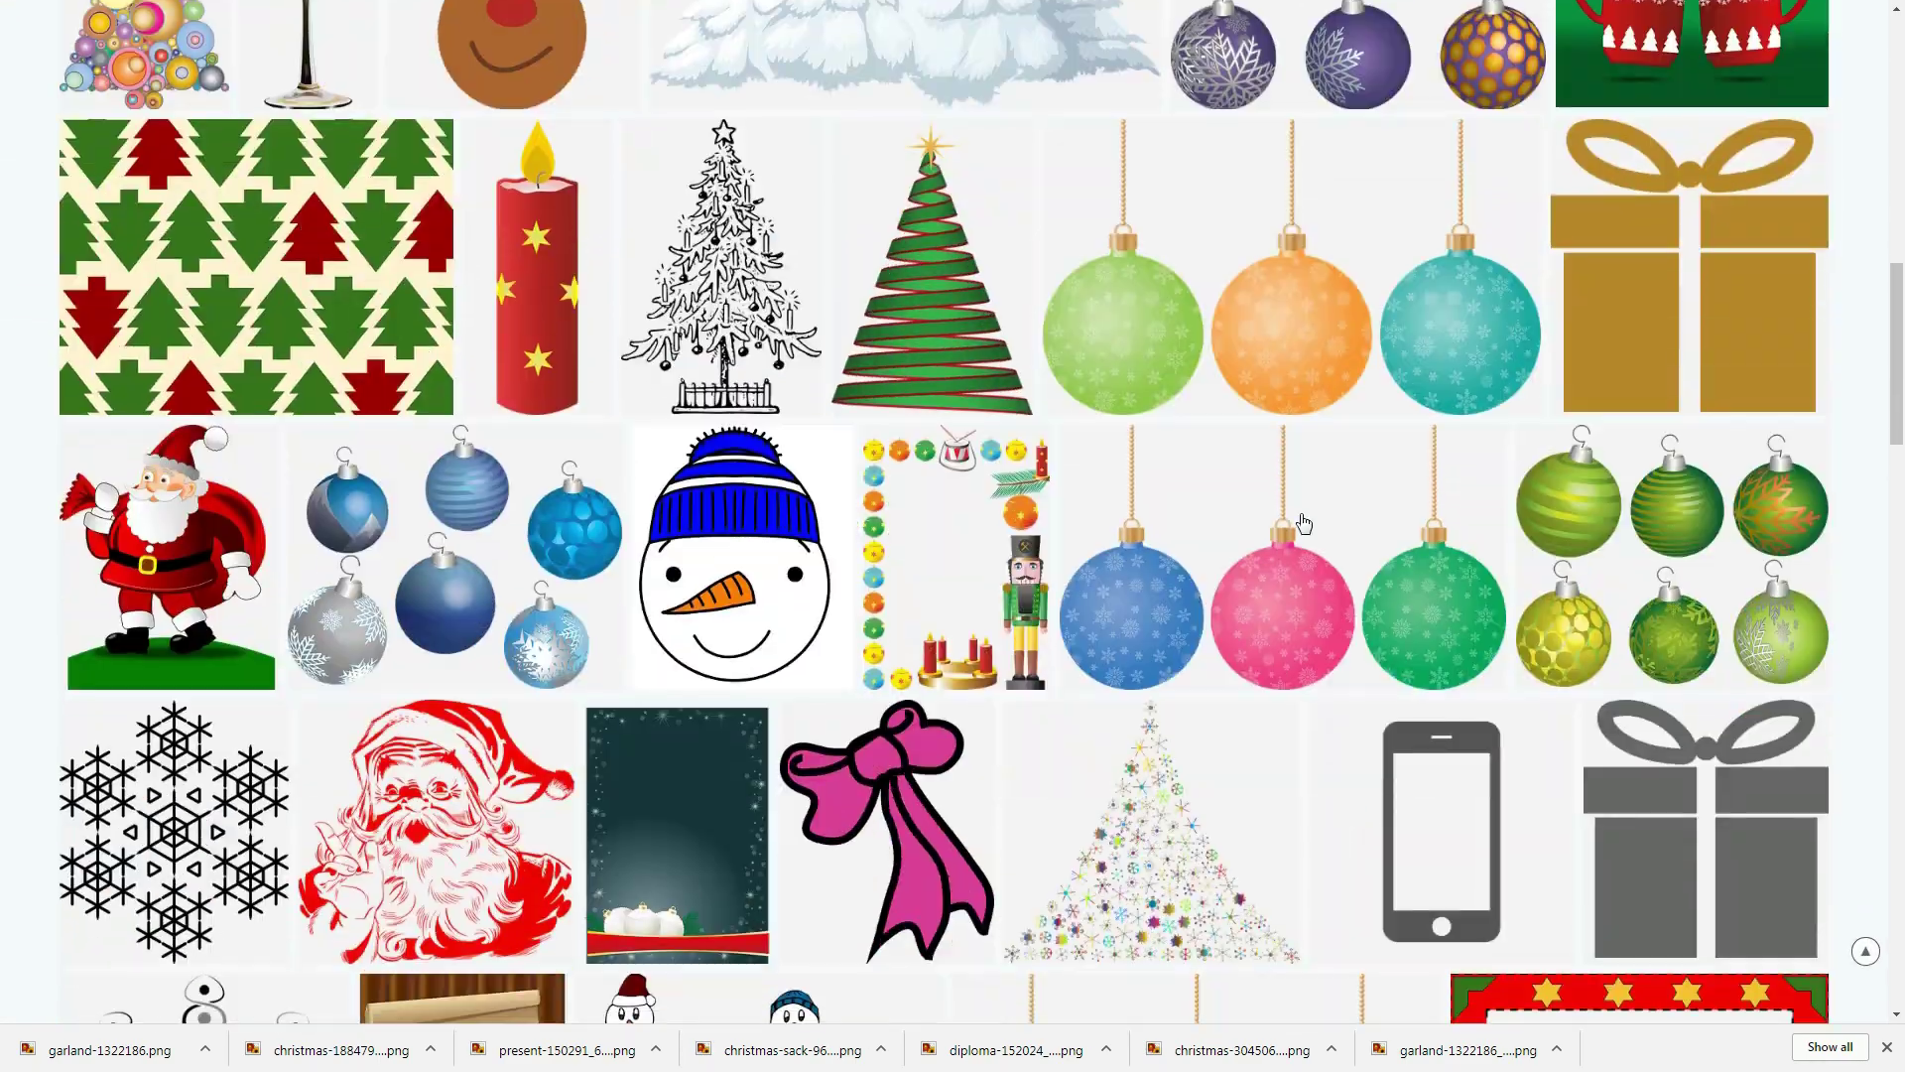
pyautogui.scroll(-10, 1303, 523)
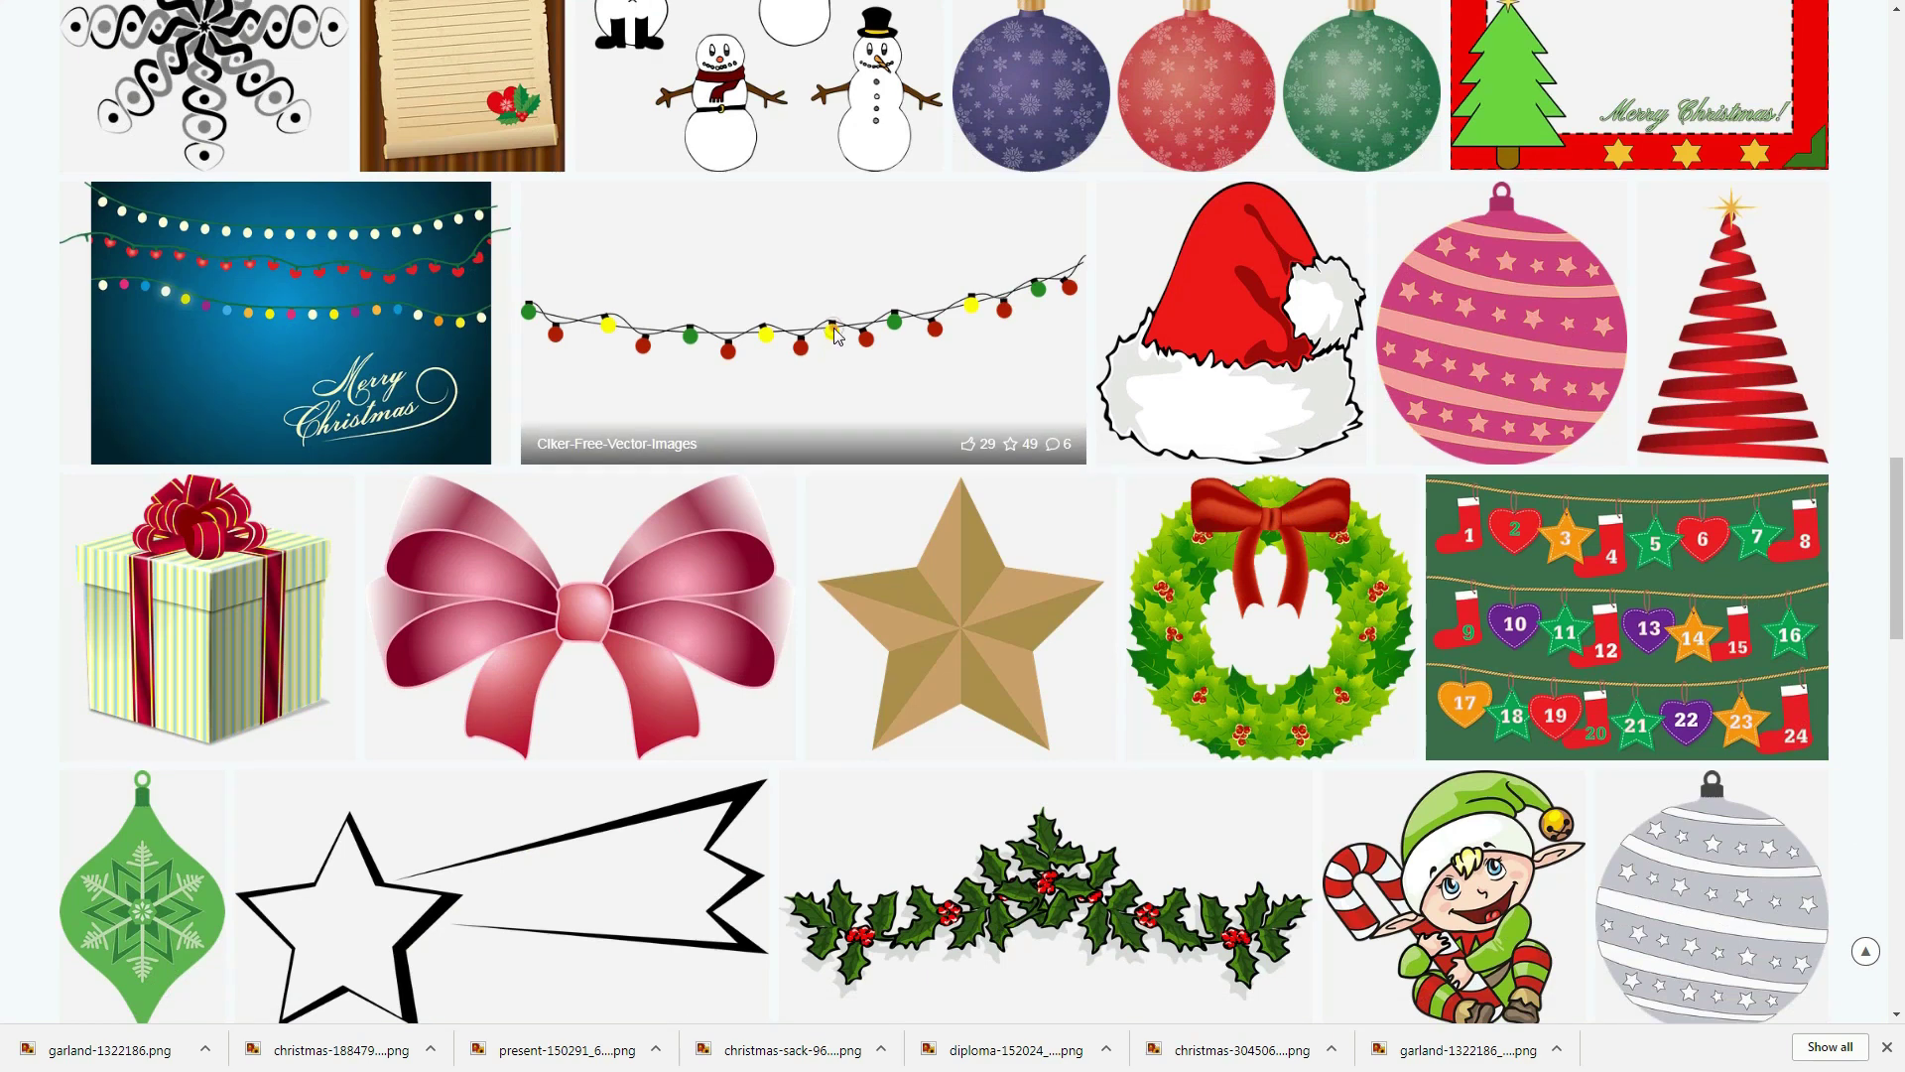
pyautogui.click(833, 335)
pyautogui.click(1325, 381)
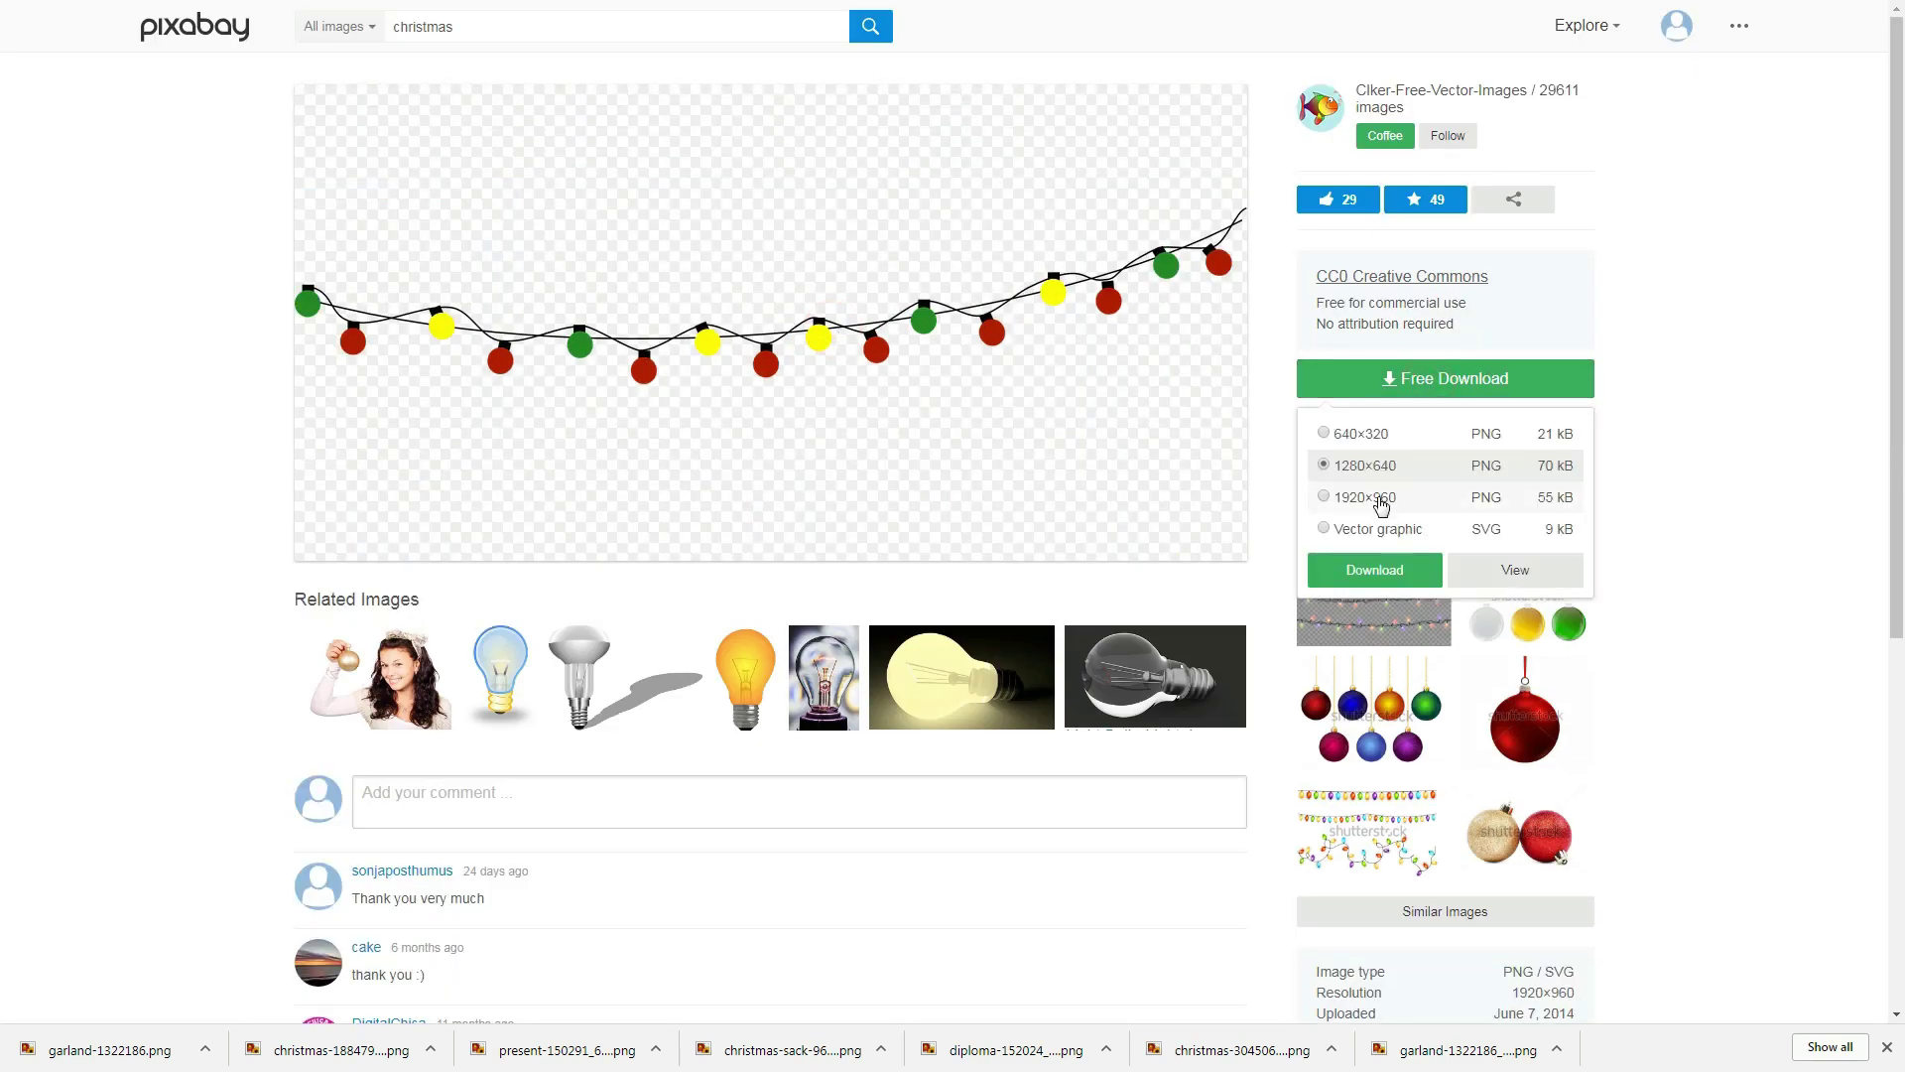
pyautogui.click(1381, 506)
pyautogui.click(1375, 572)
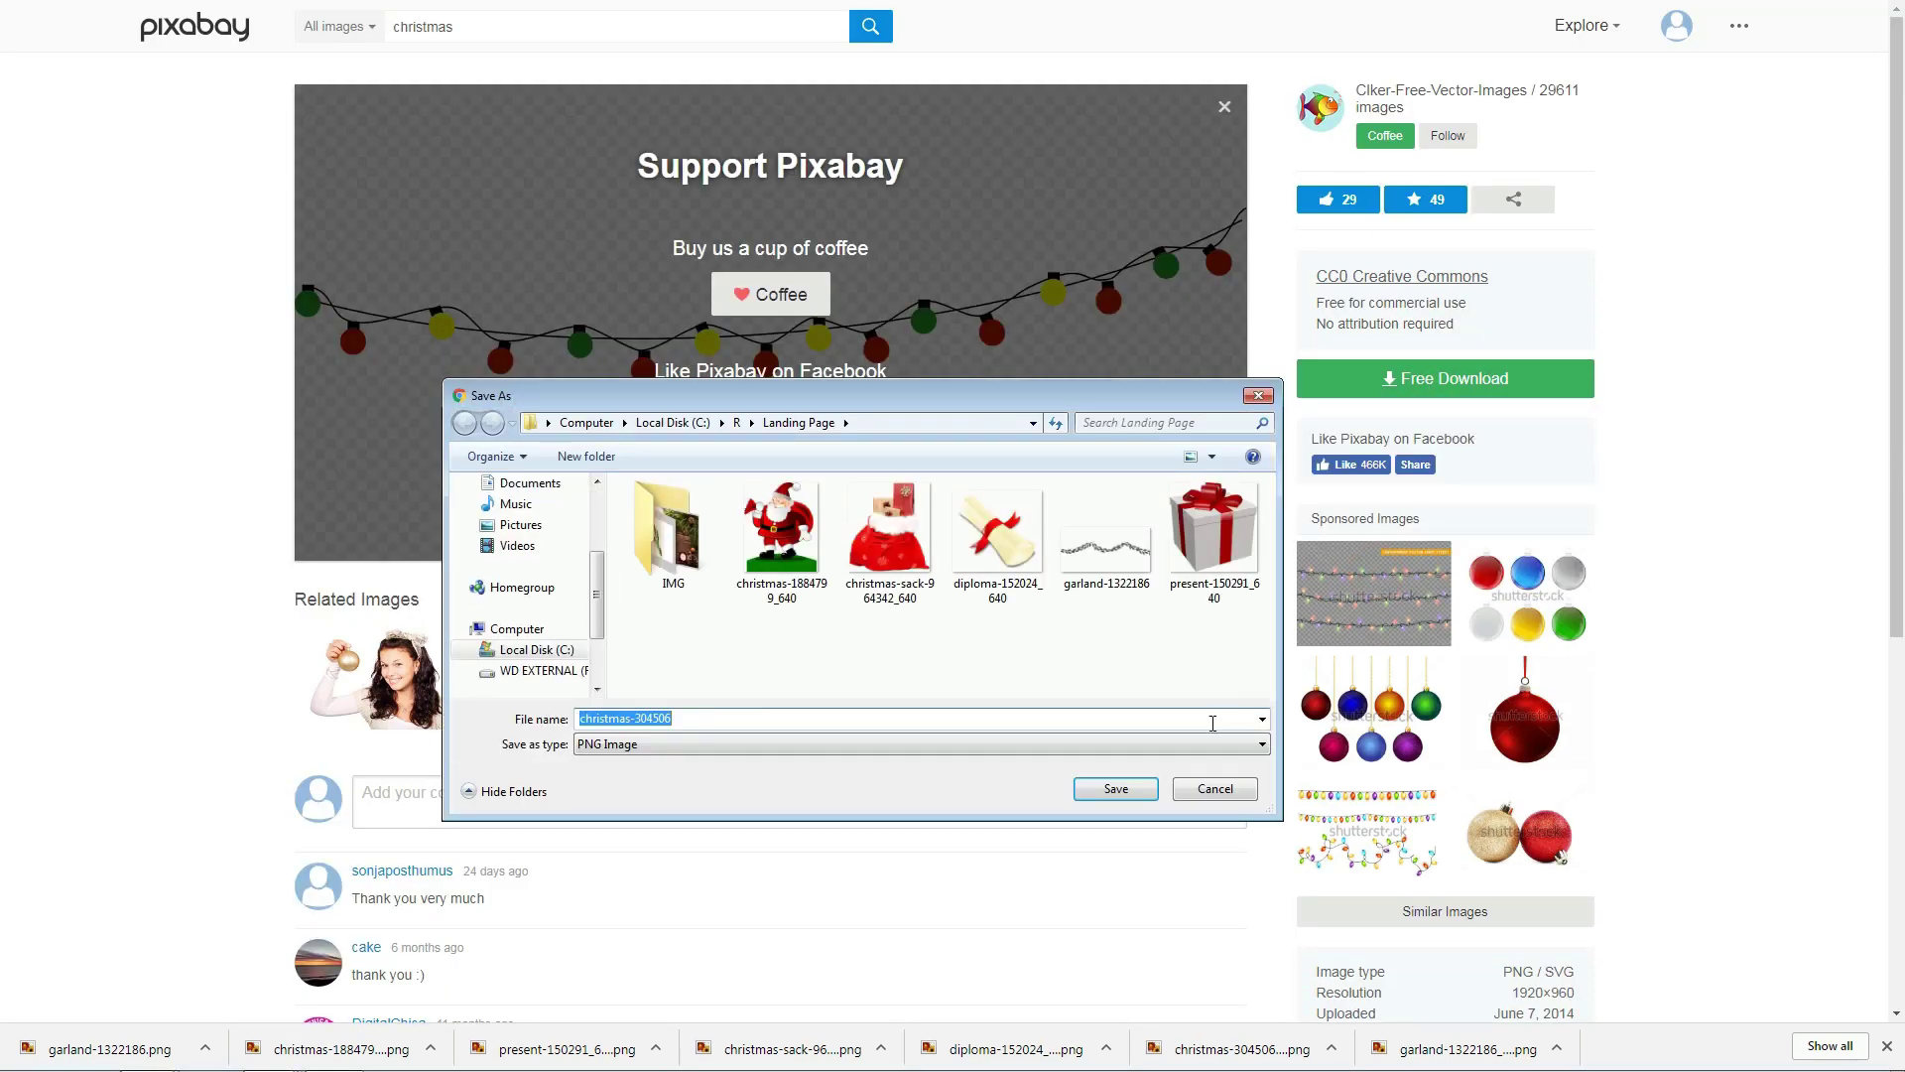
pyautogui.click(1116, 792)
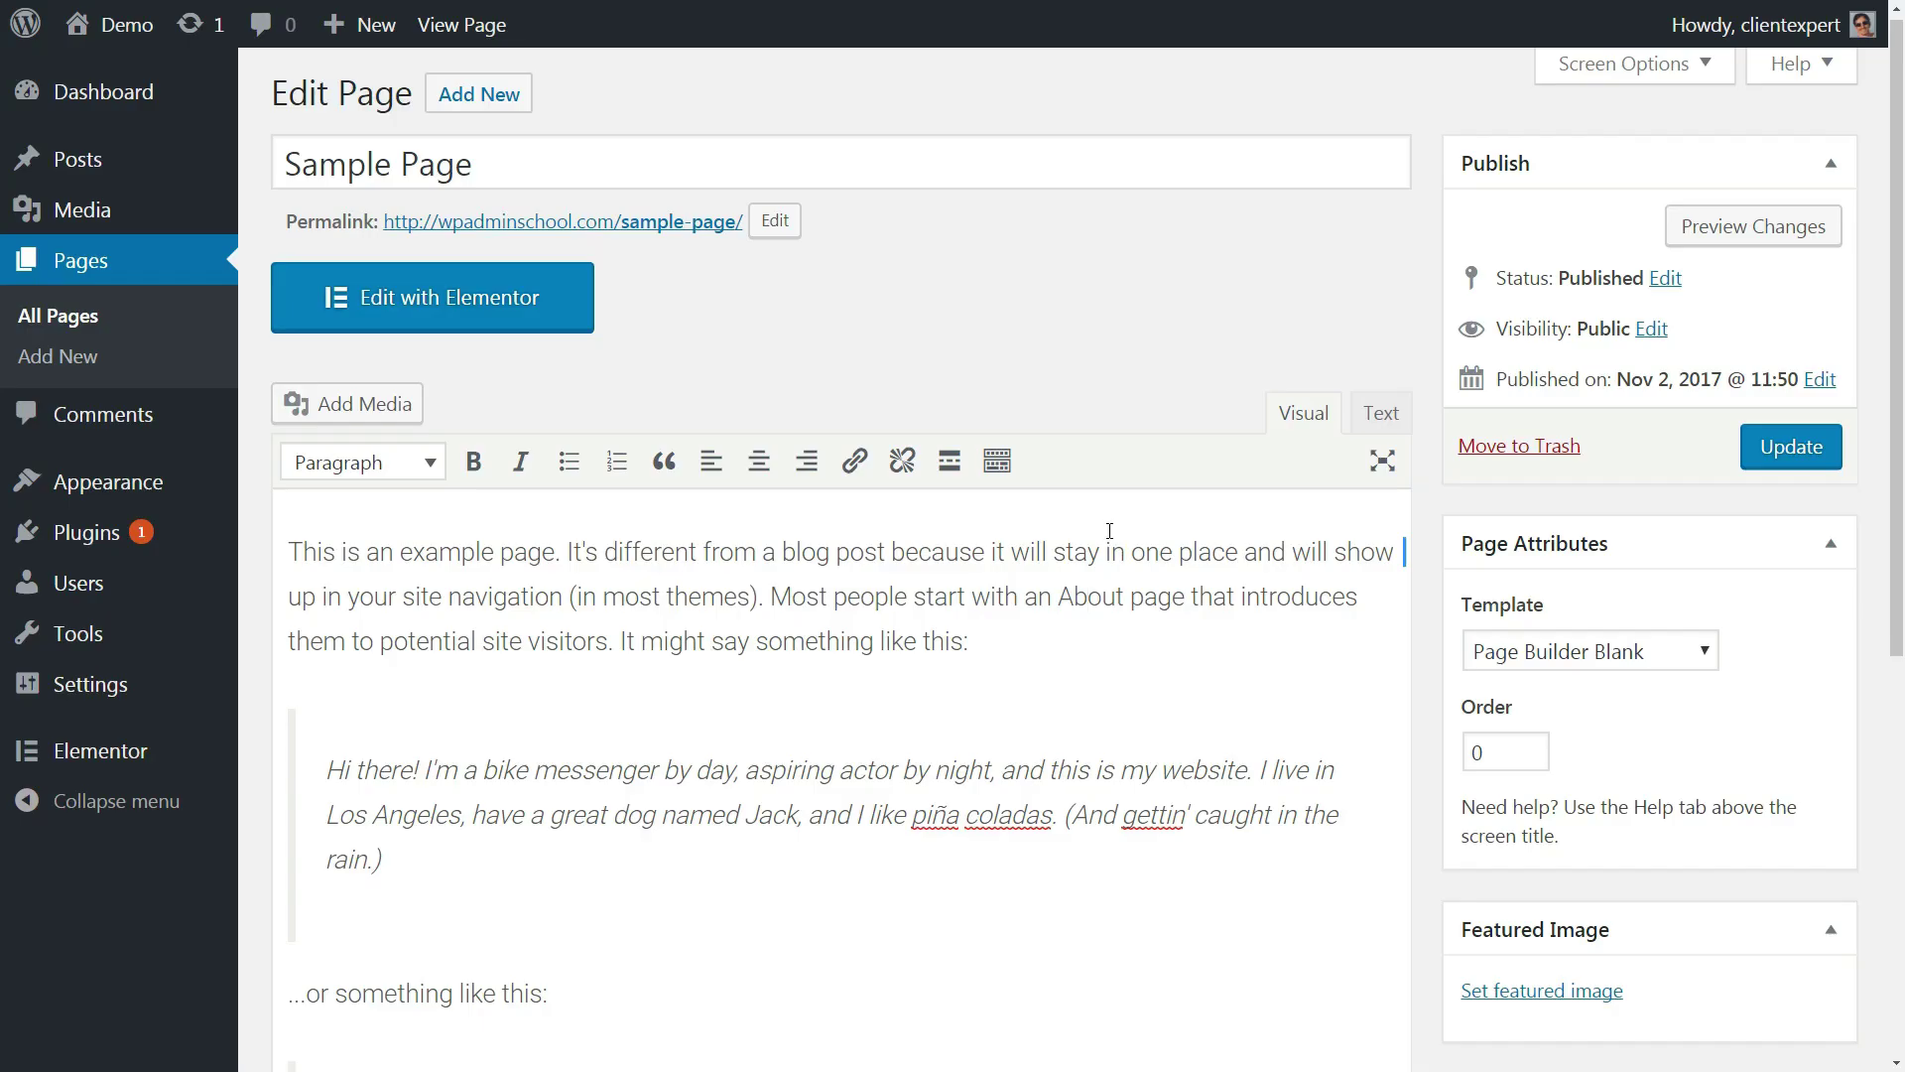
# - Create a WordPress page titled "Landing Page" with the Page Builder Blank template and save it as a draft
pyautogui.click(58, 359)
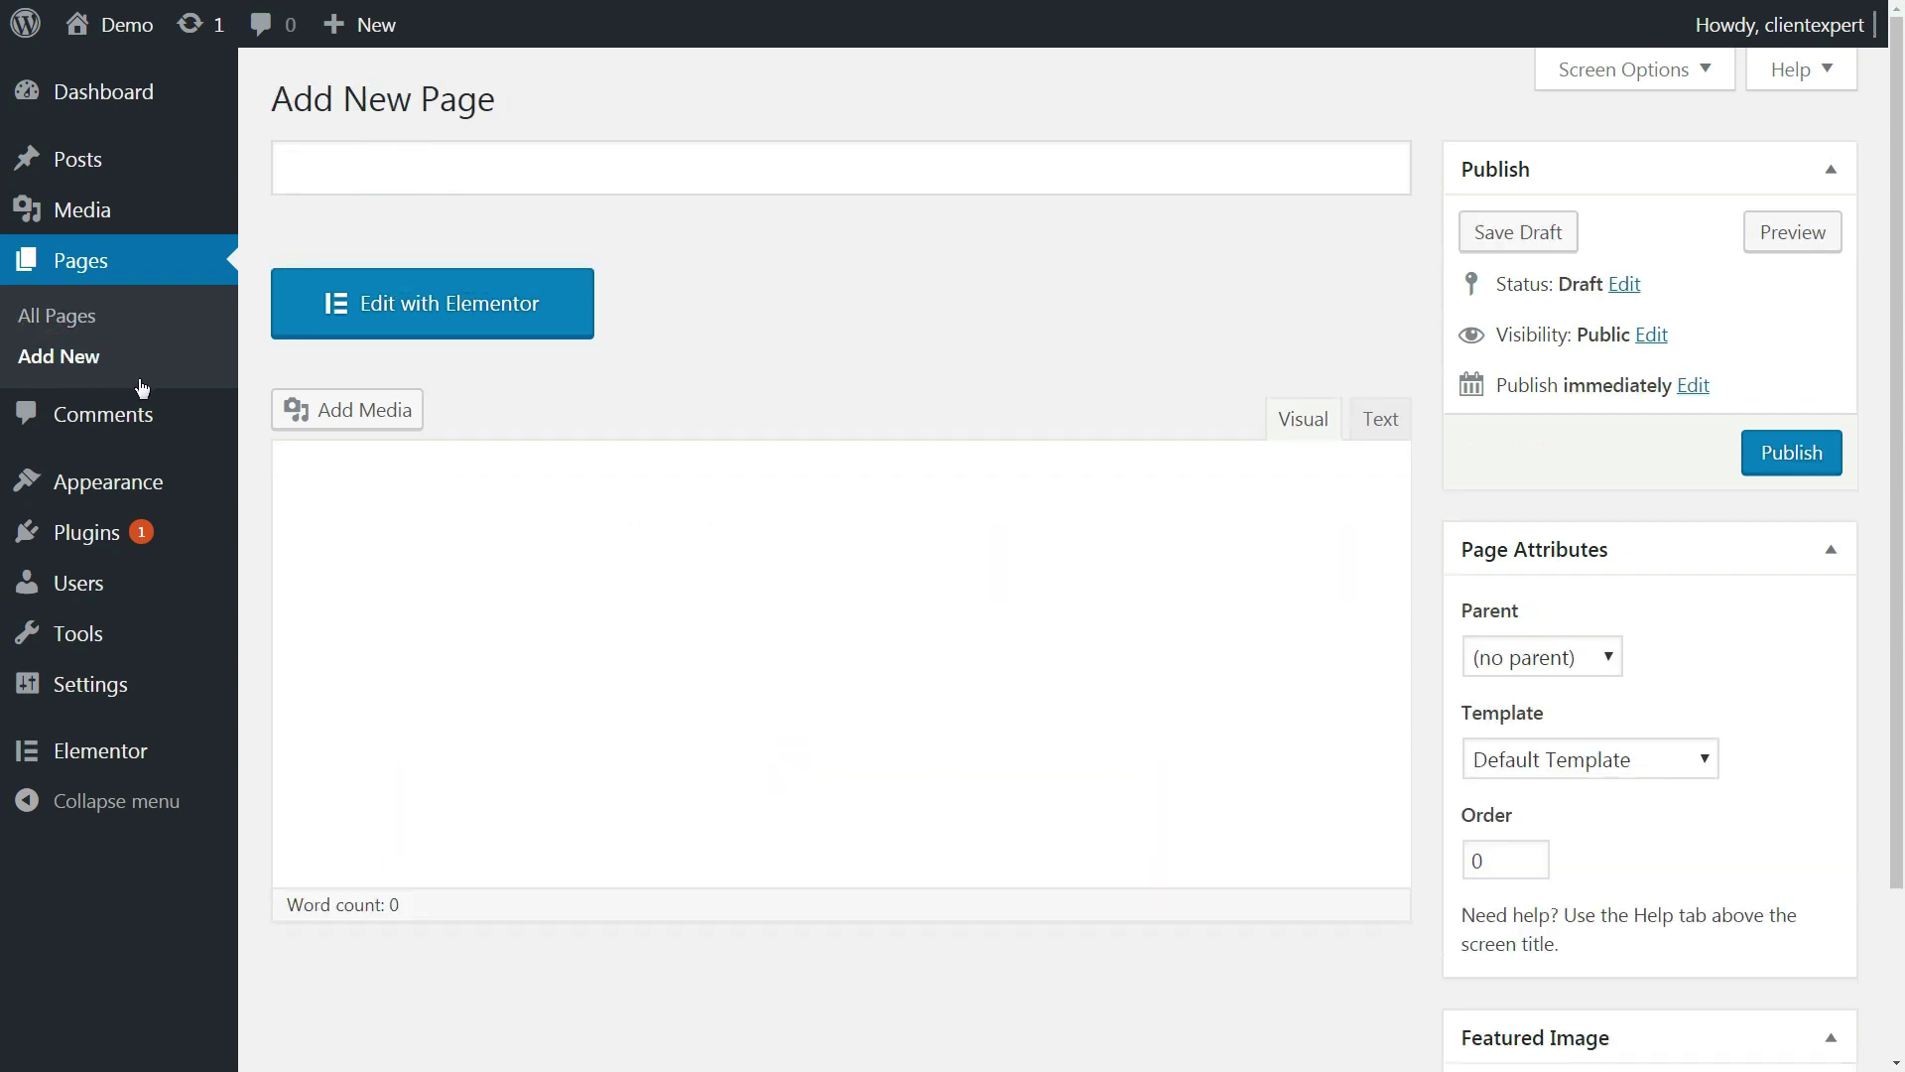
pyautogui.click(425, 171)
pyautogui.write('Landing Page')
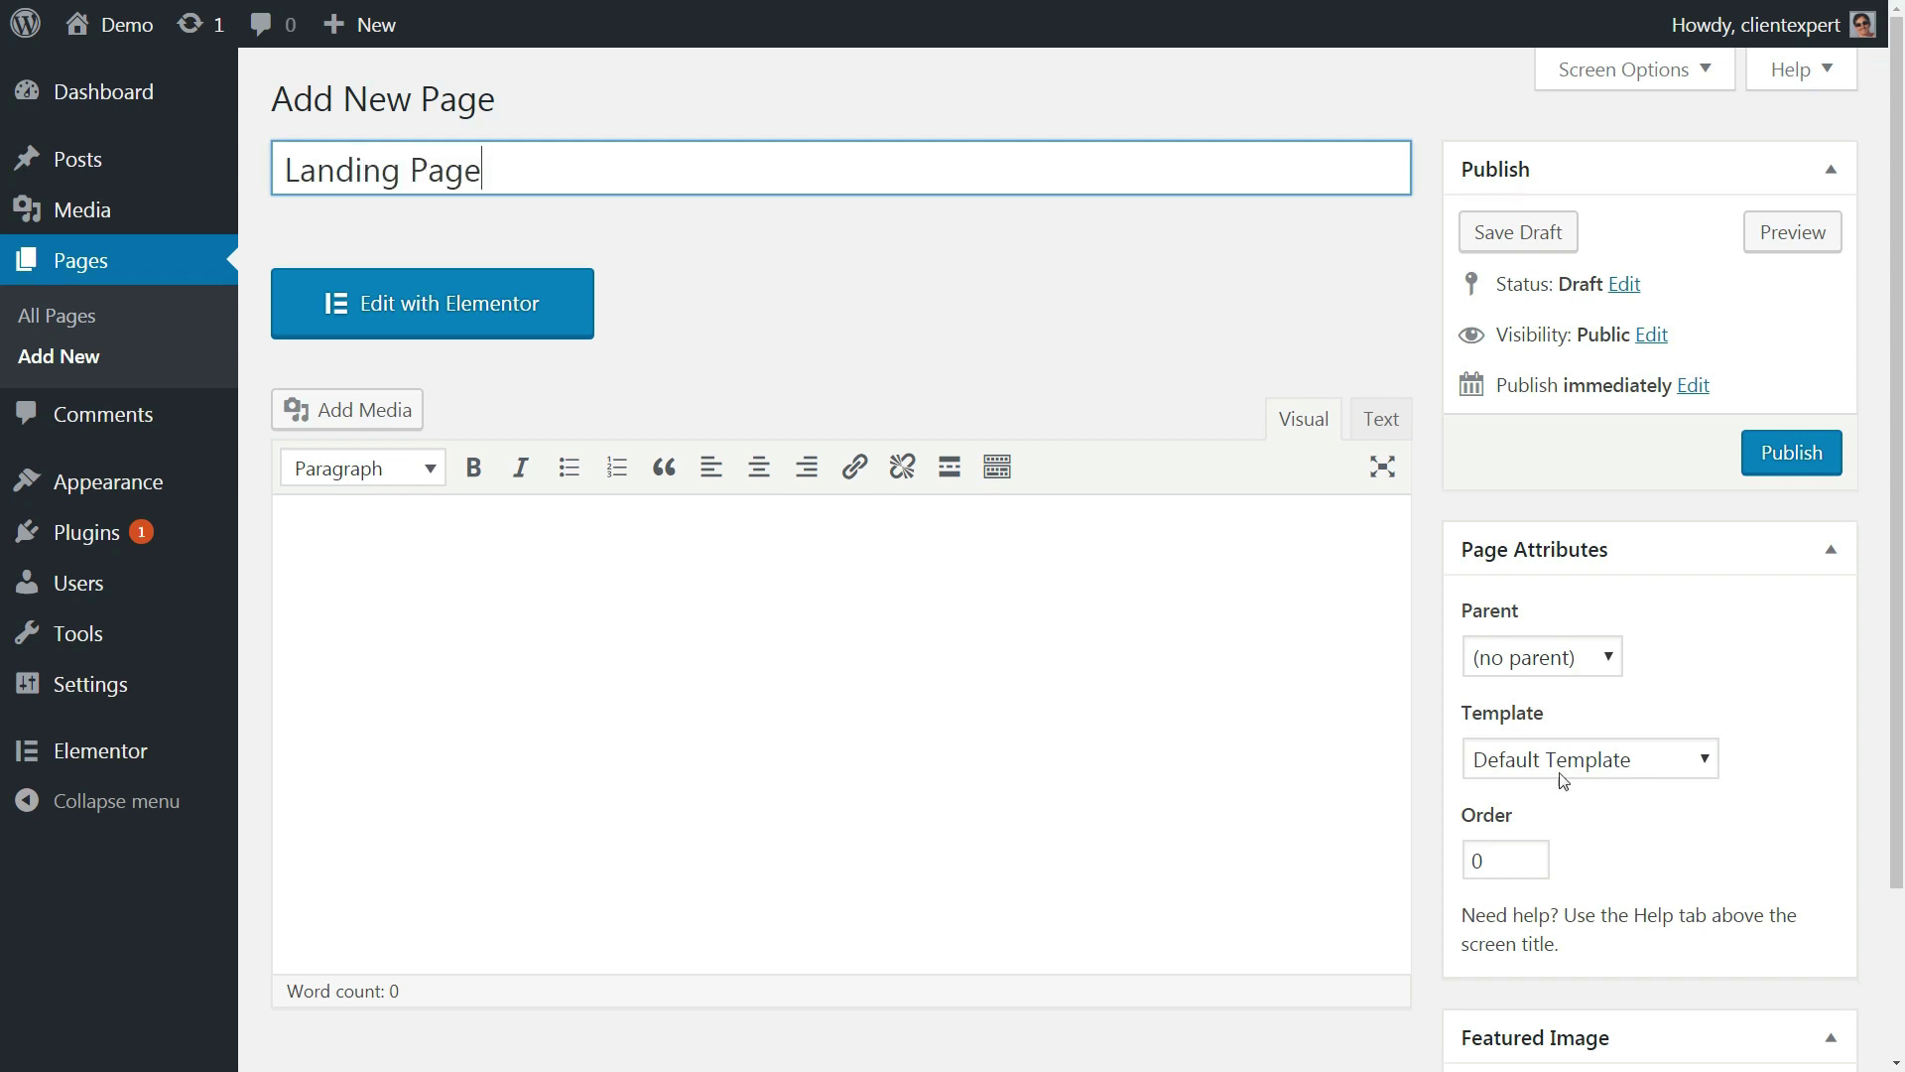
pyautogui.click(1633, 767)
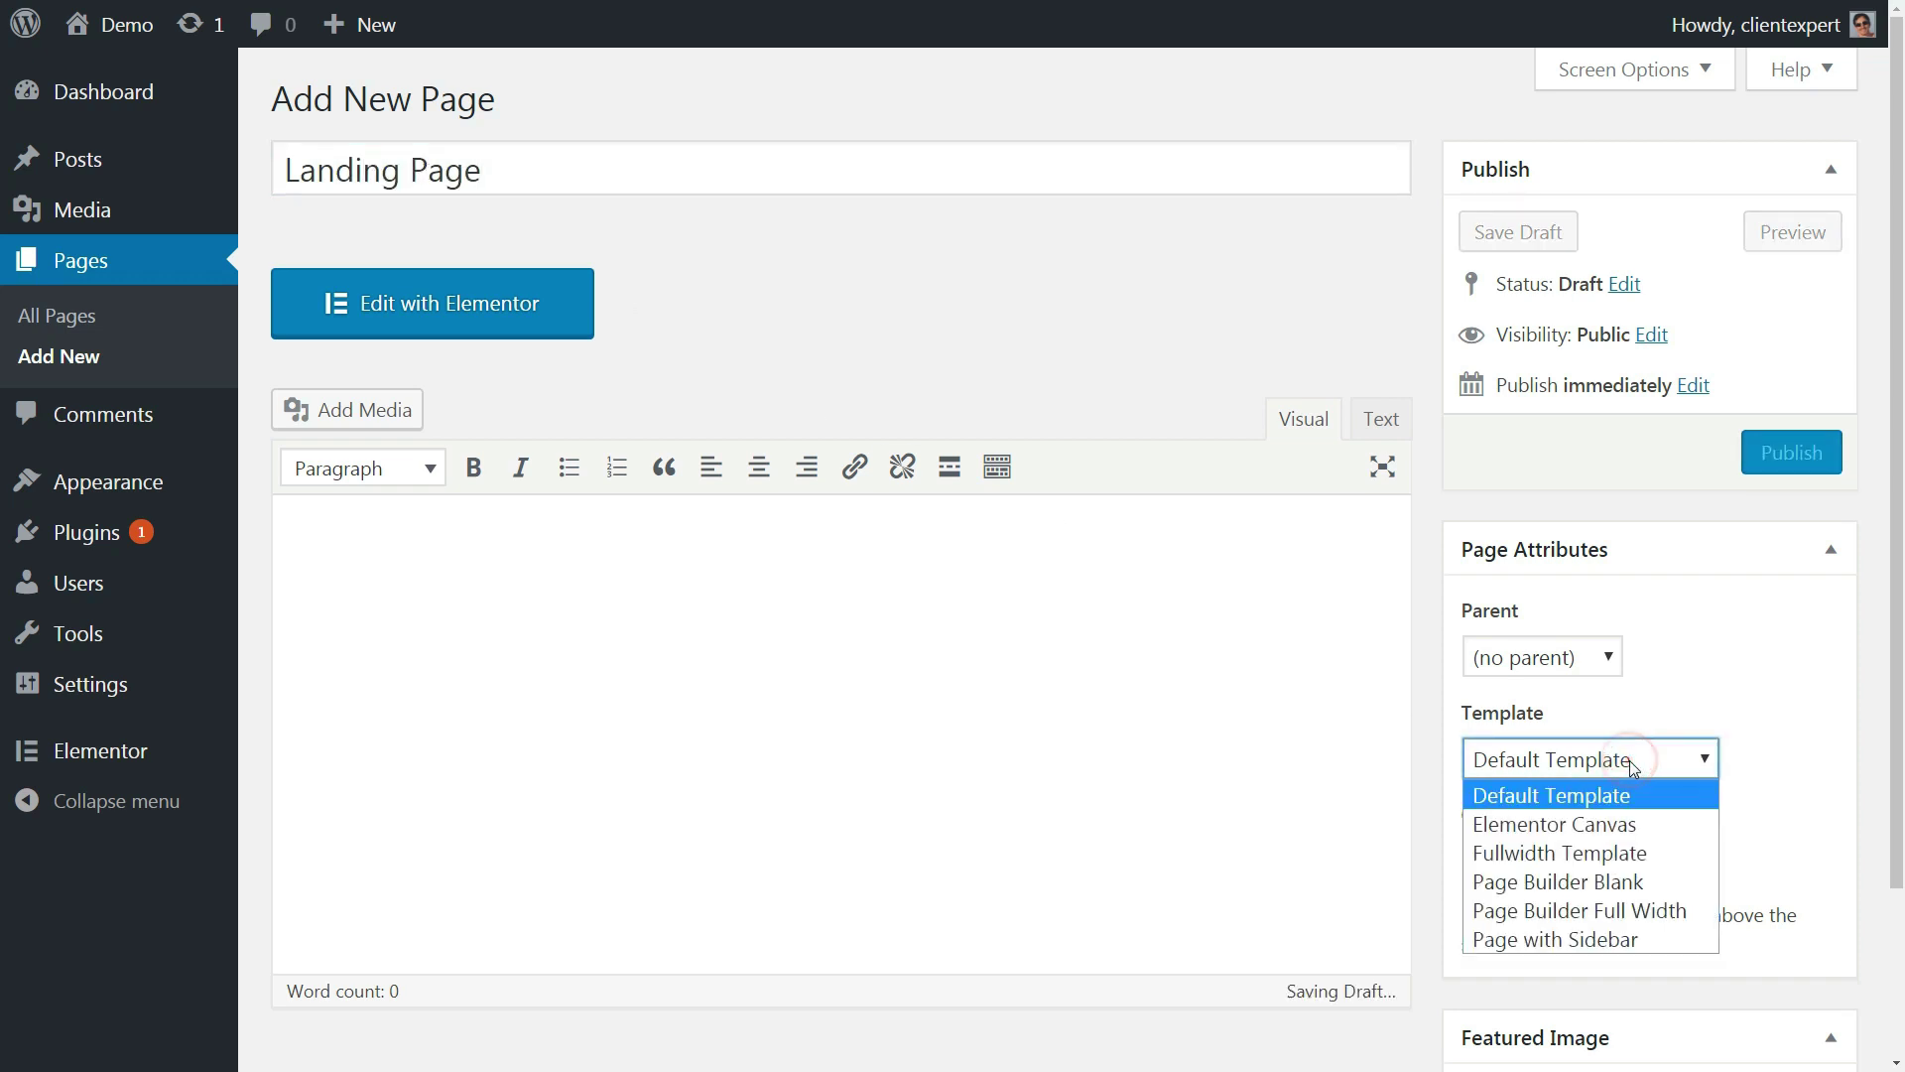
pyautogui.click(1617, 875)
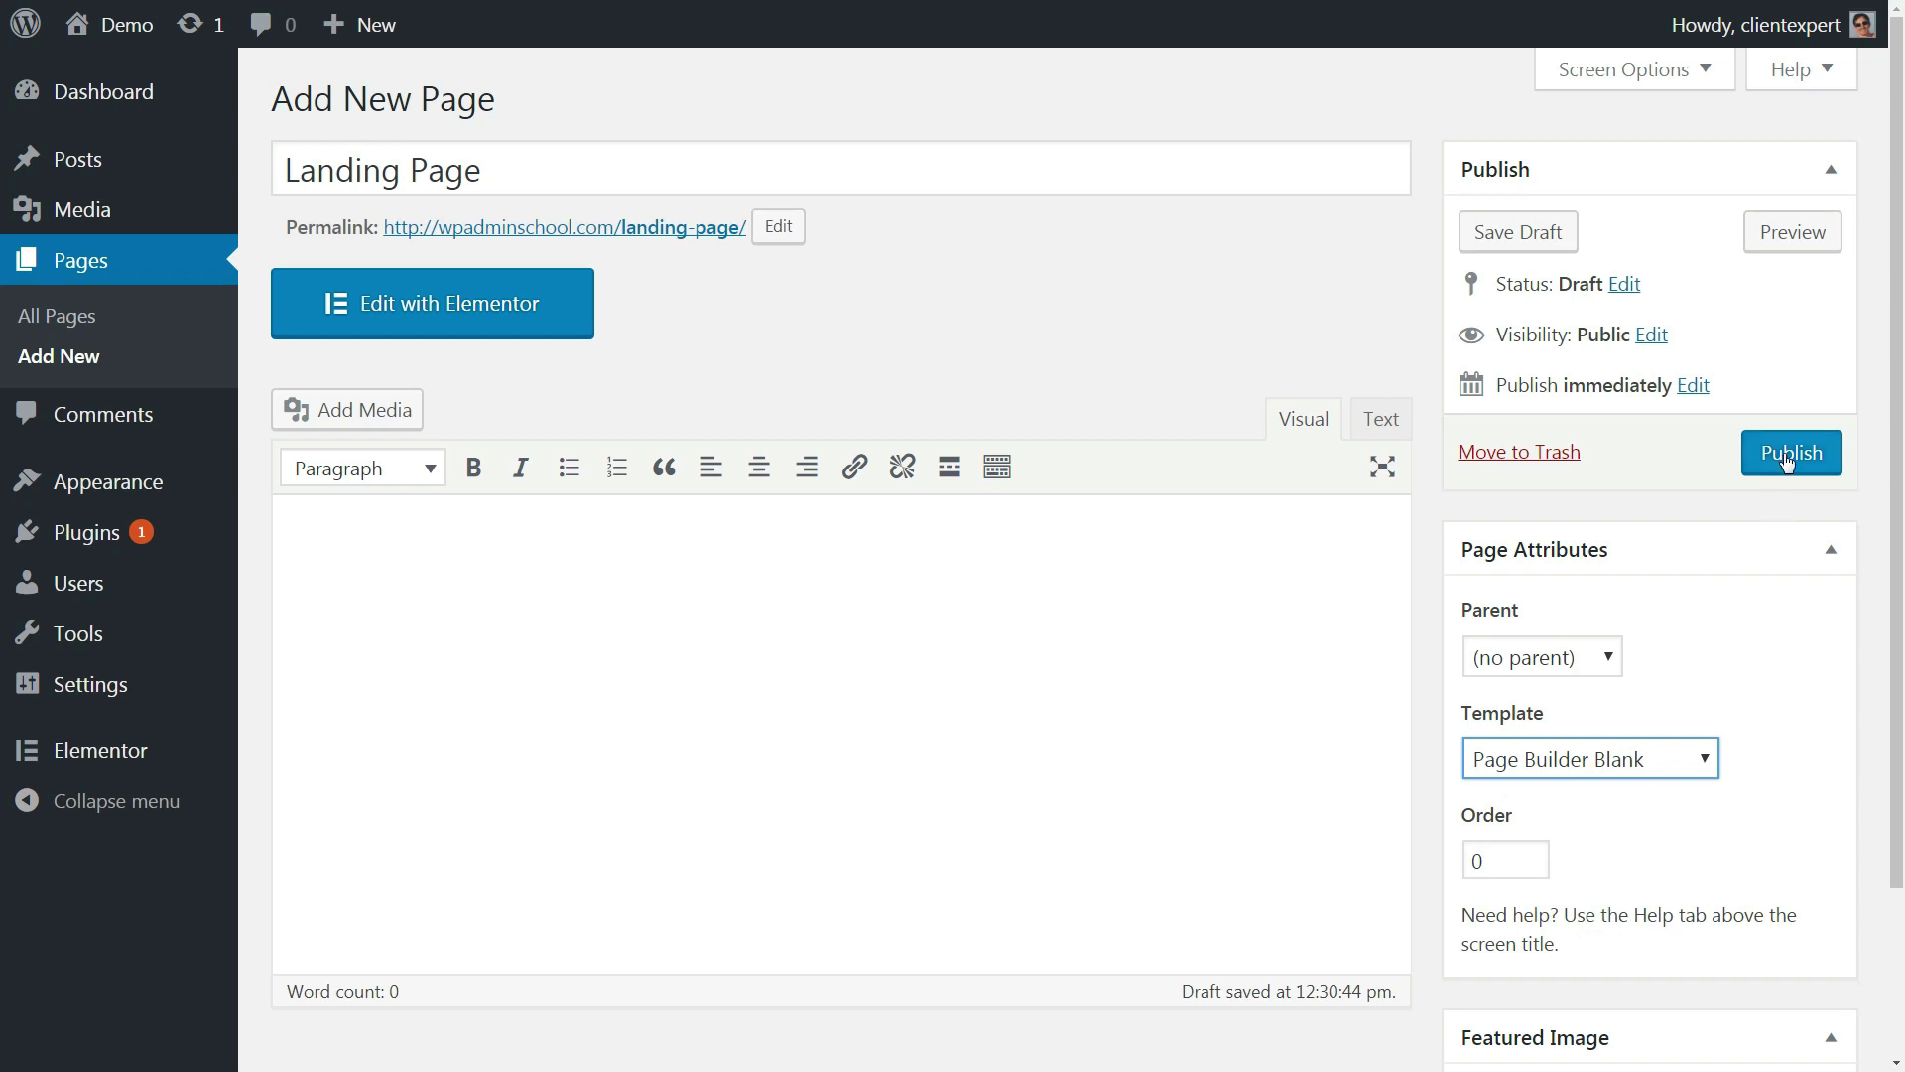
pyautogui.click(1519, 235)
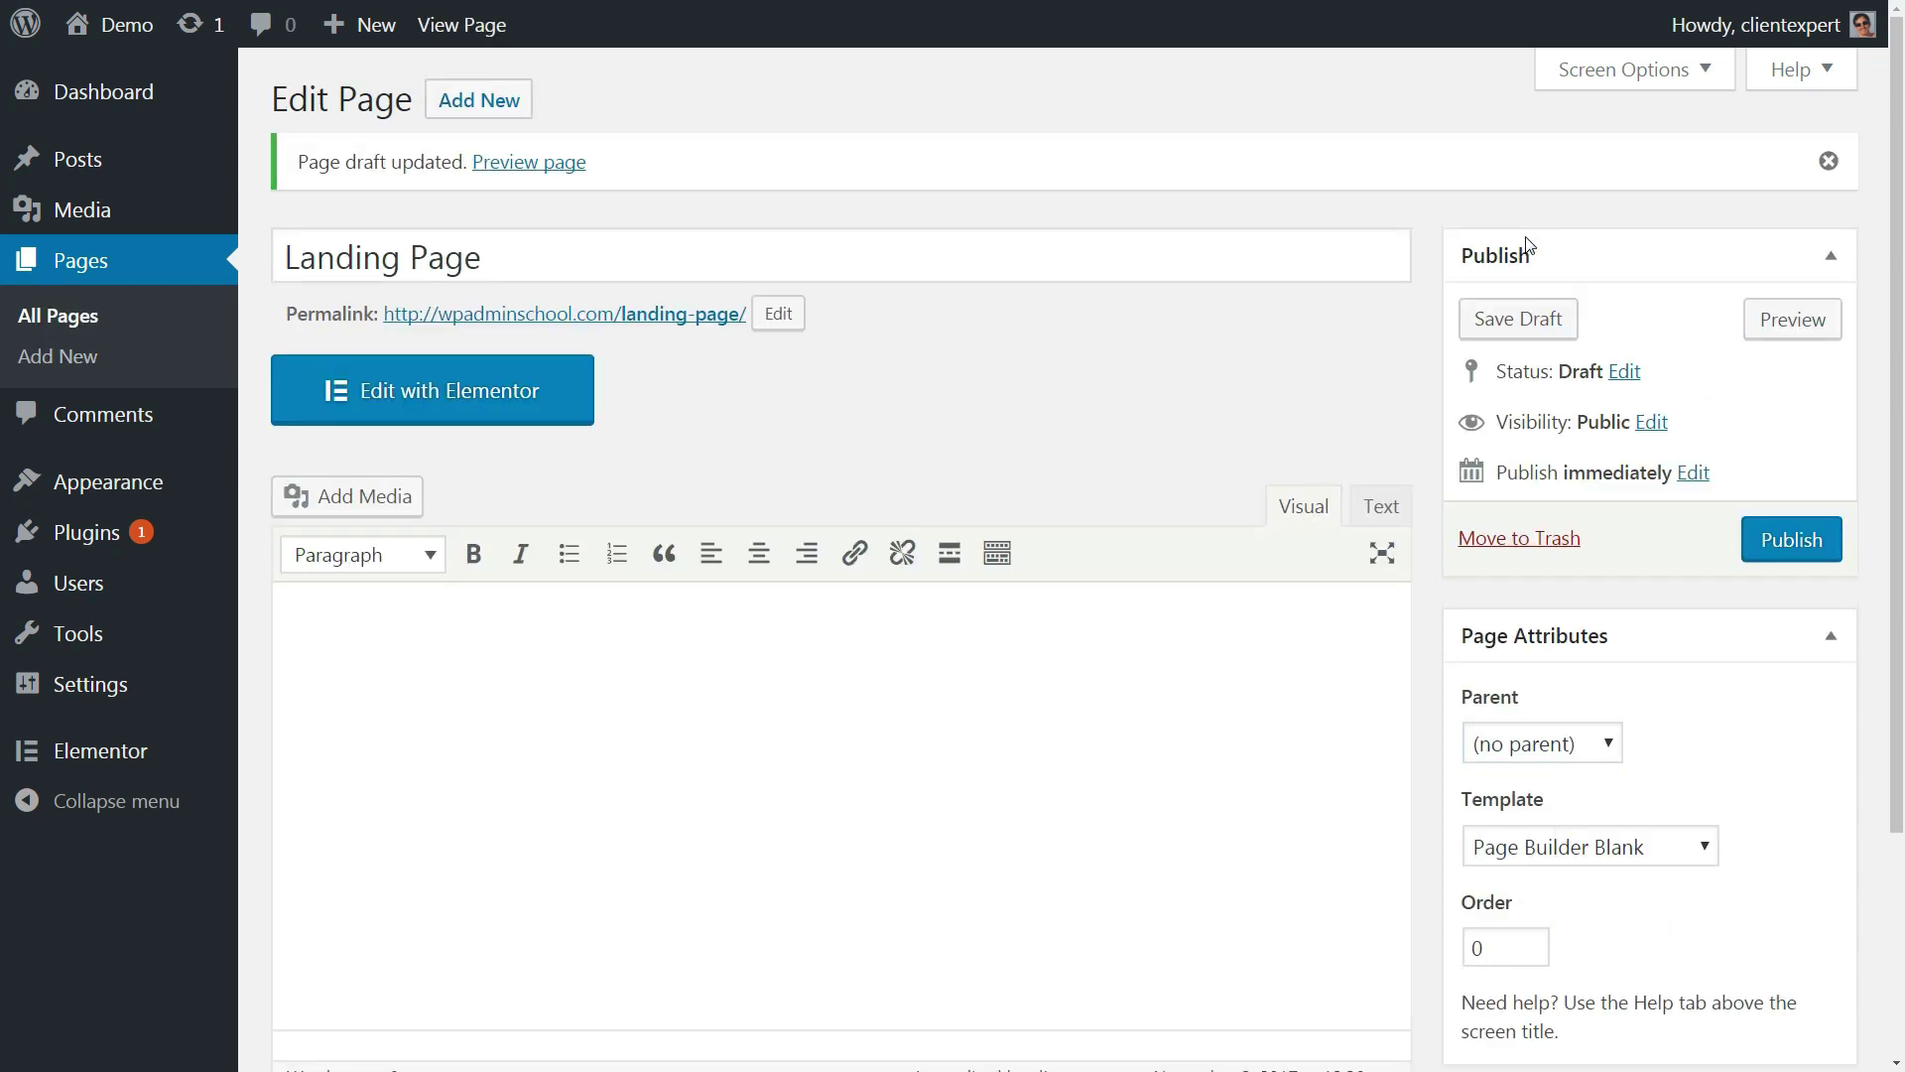
# - Open the page in Elementor, decline using the Hestia theme's default styles, and check the blank page on the site
pyautogui.click(515, 394)
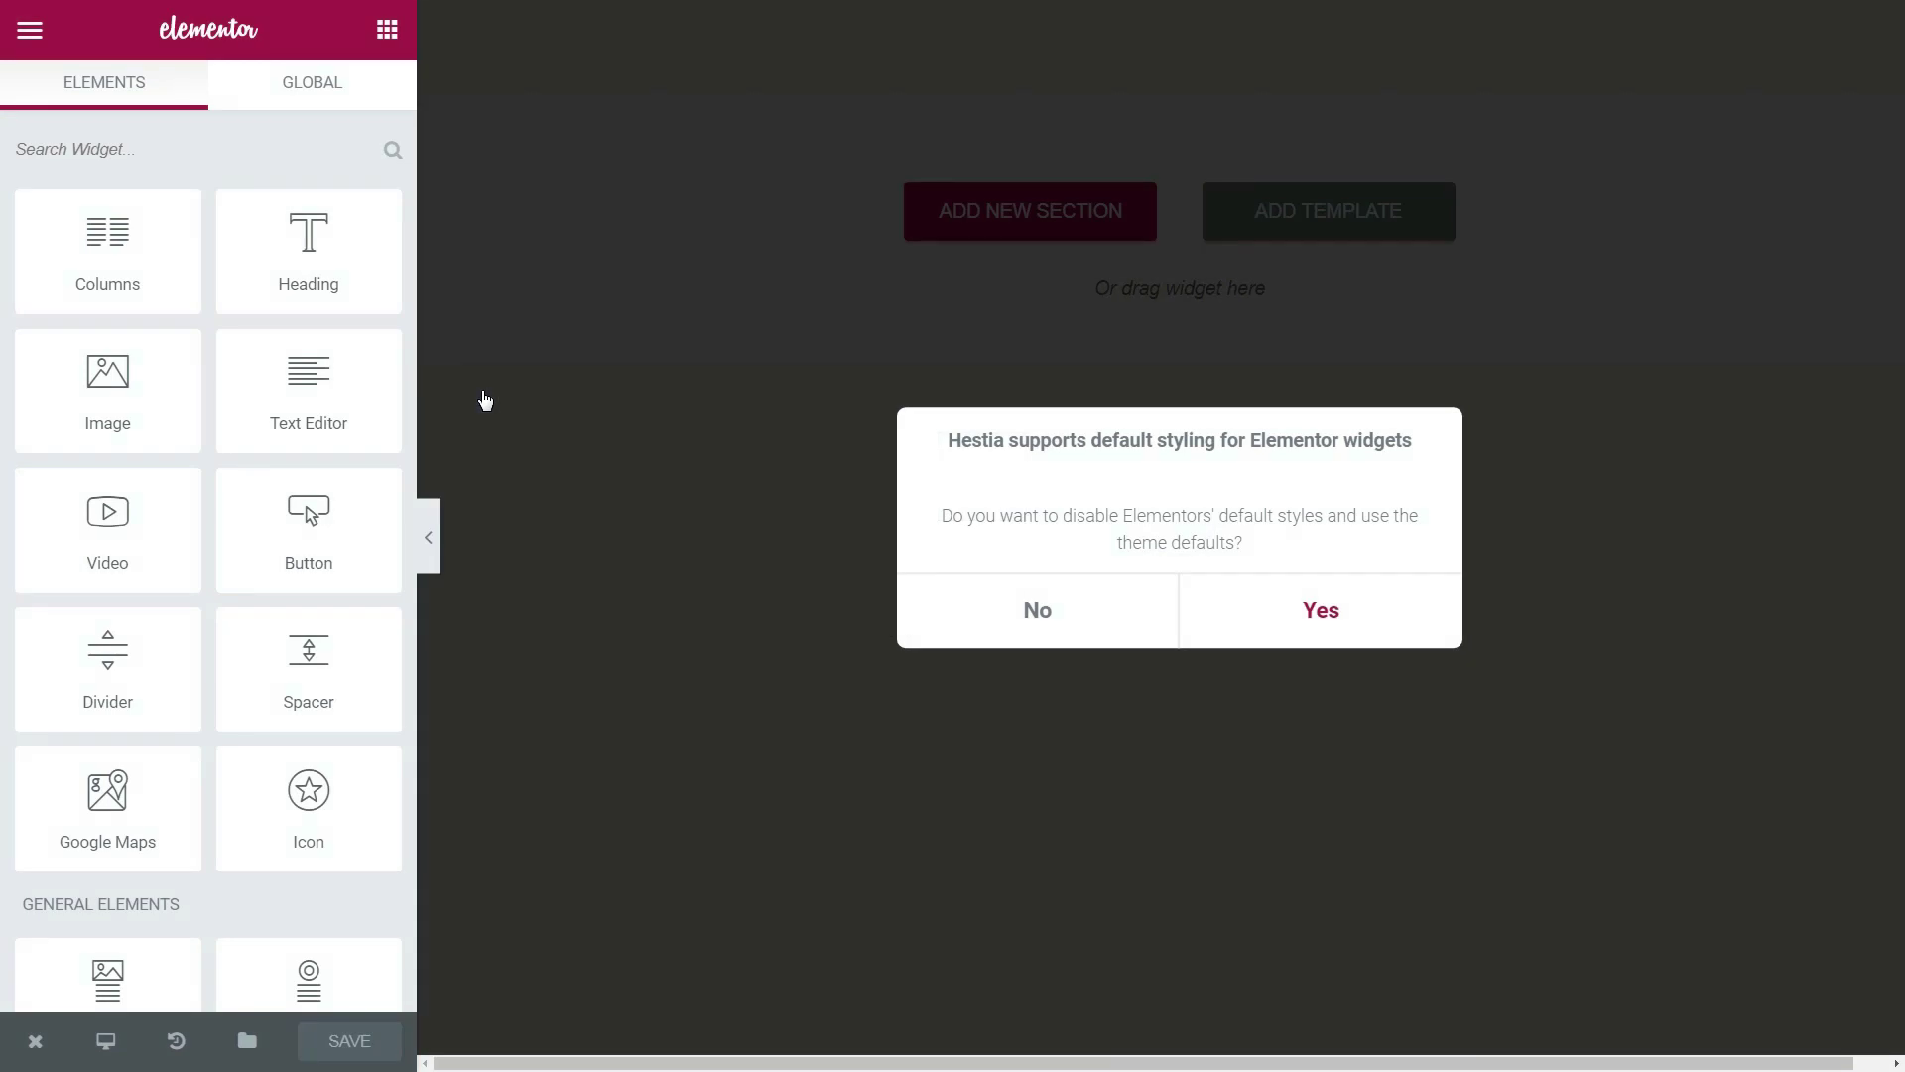
pyautogui.click(1047, 610)
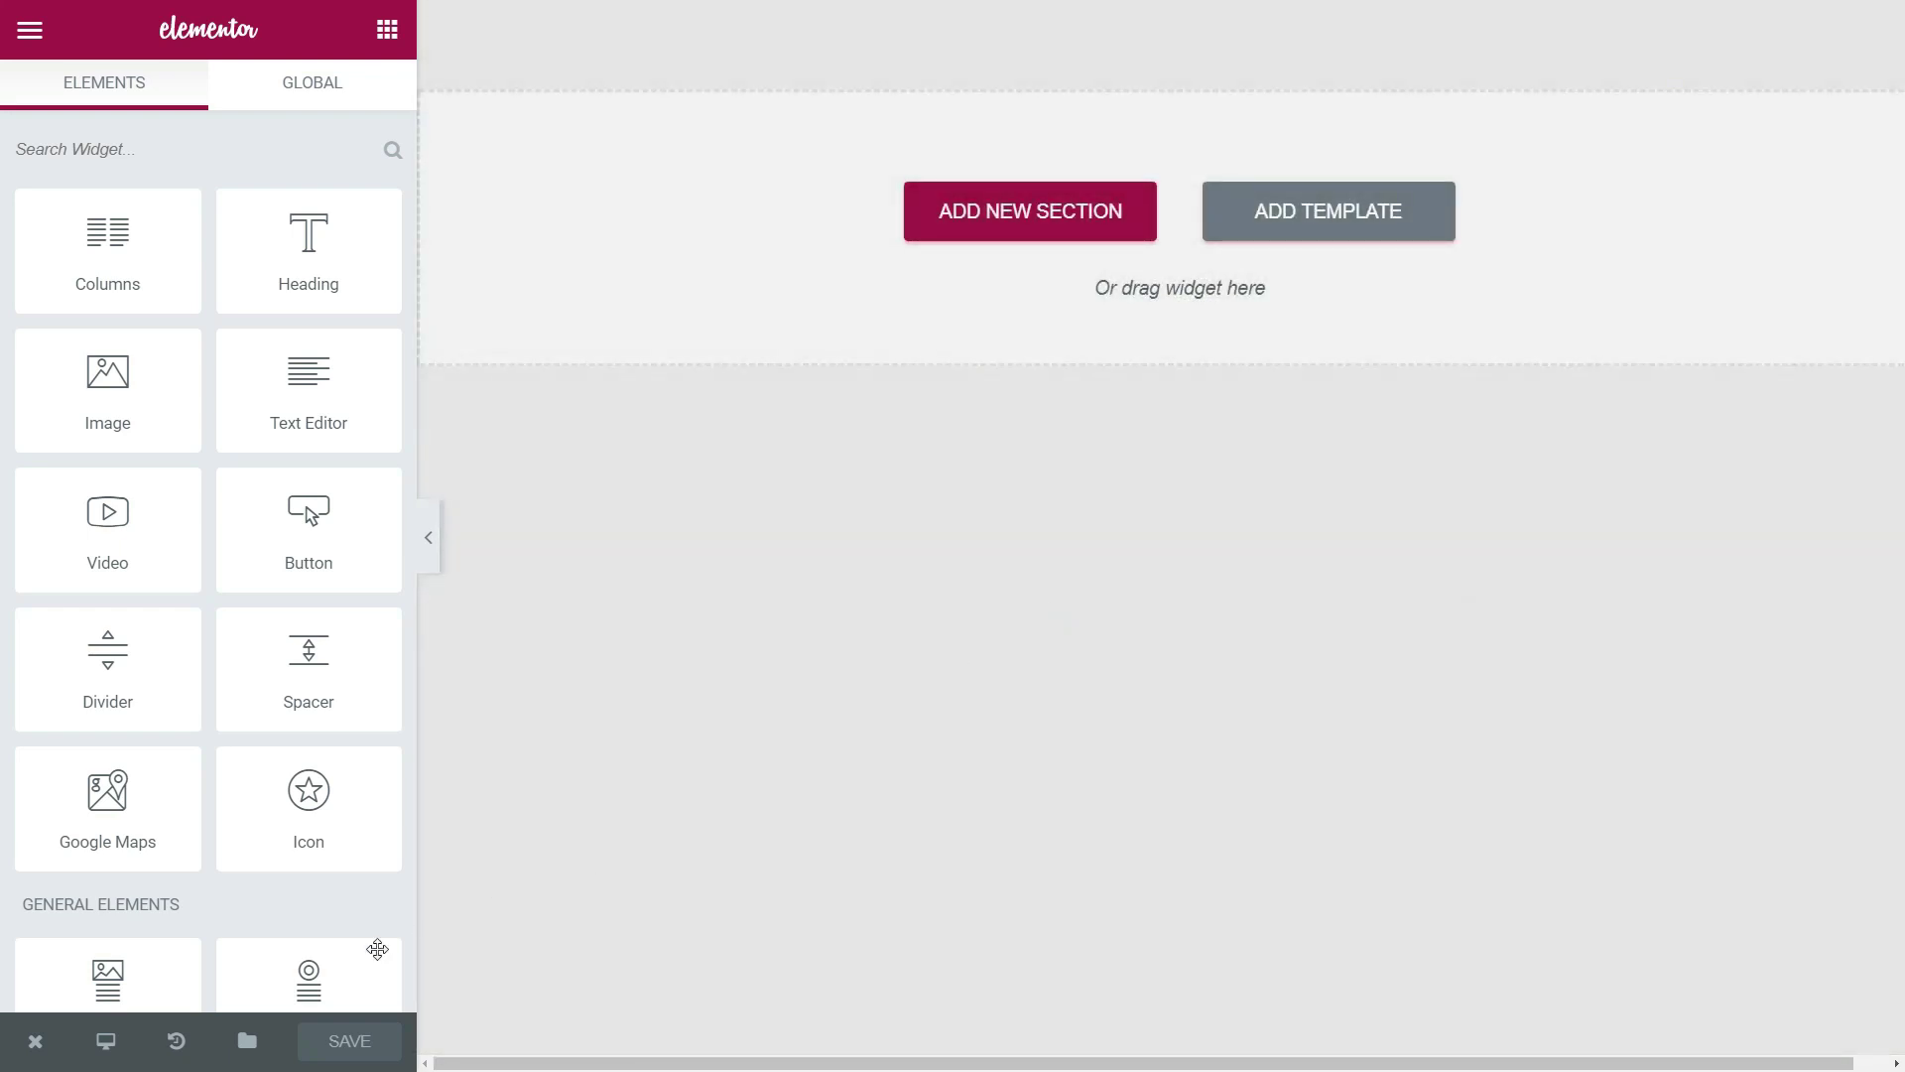
pyautogui.click(34, 1041)
pyautogui.click(149, 909)
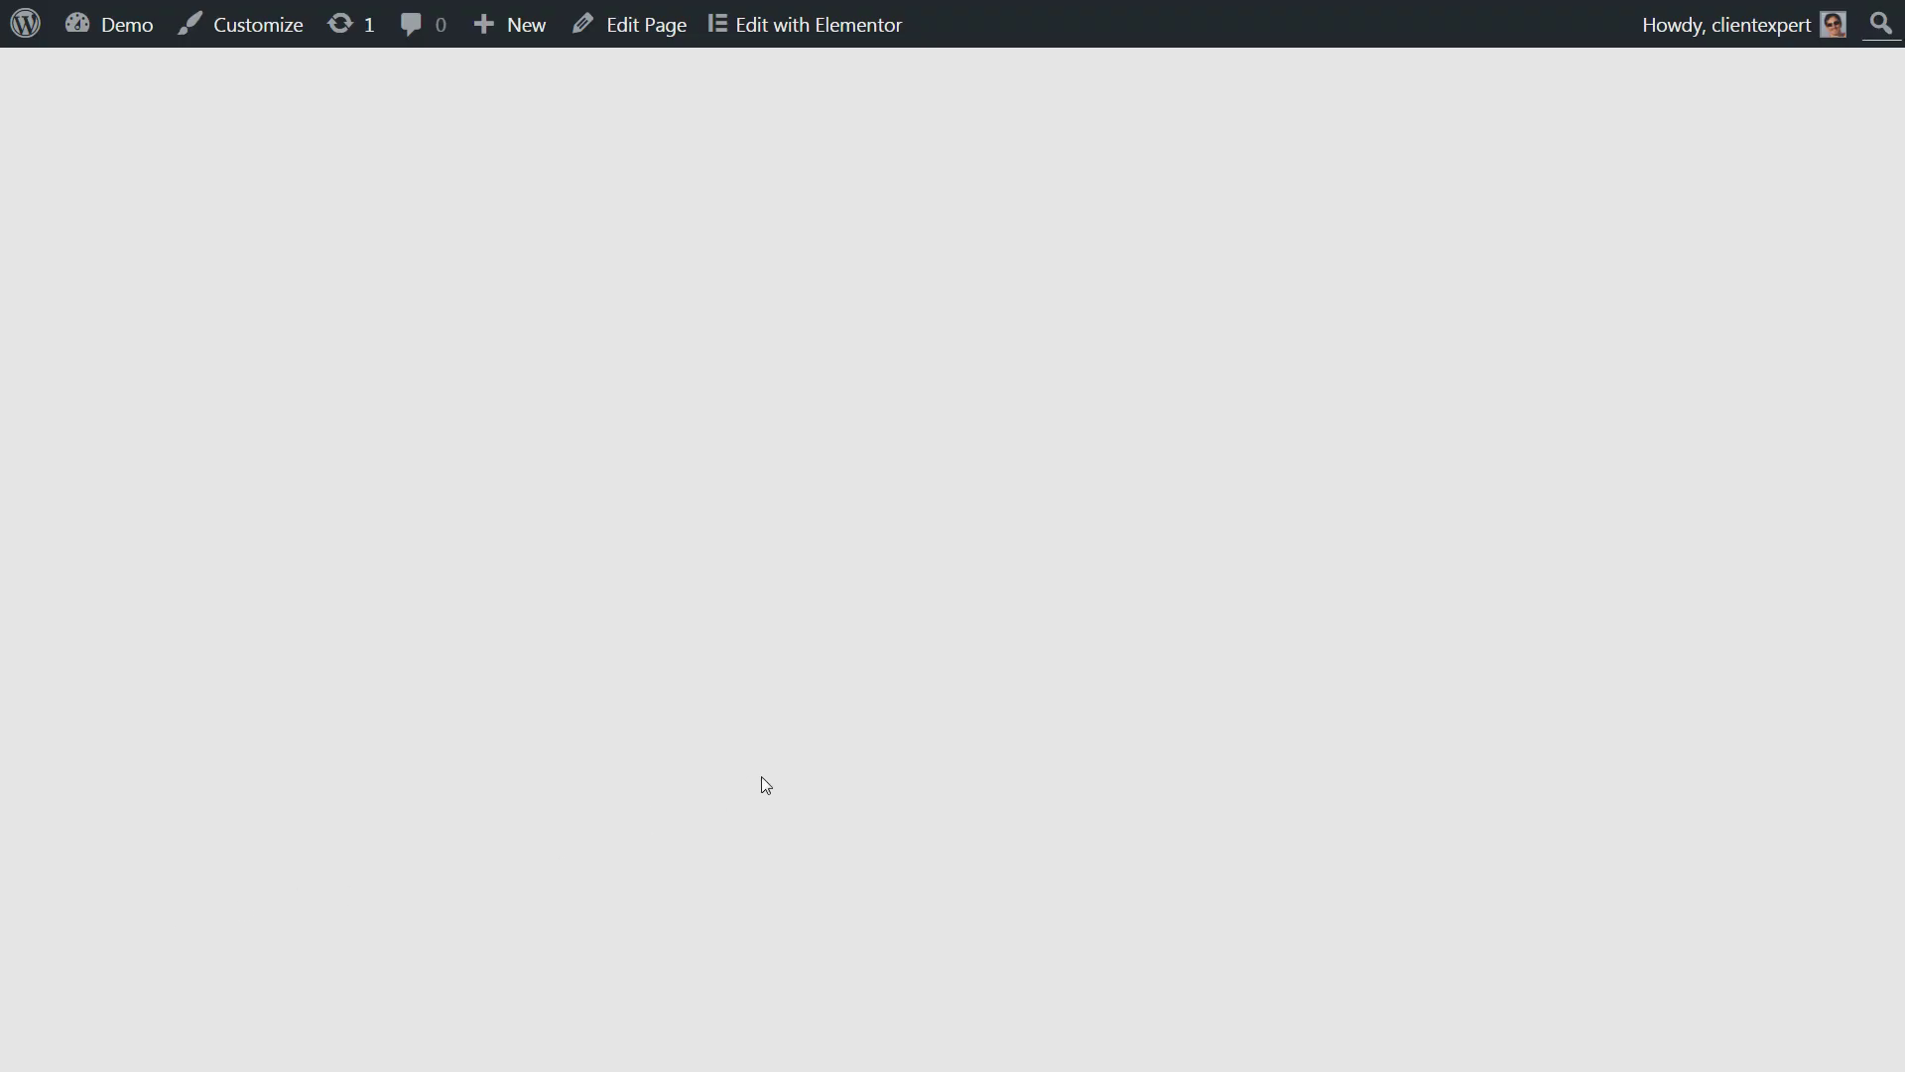
pyautogui.hotkey('ctrl', 'w')
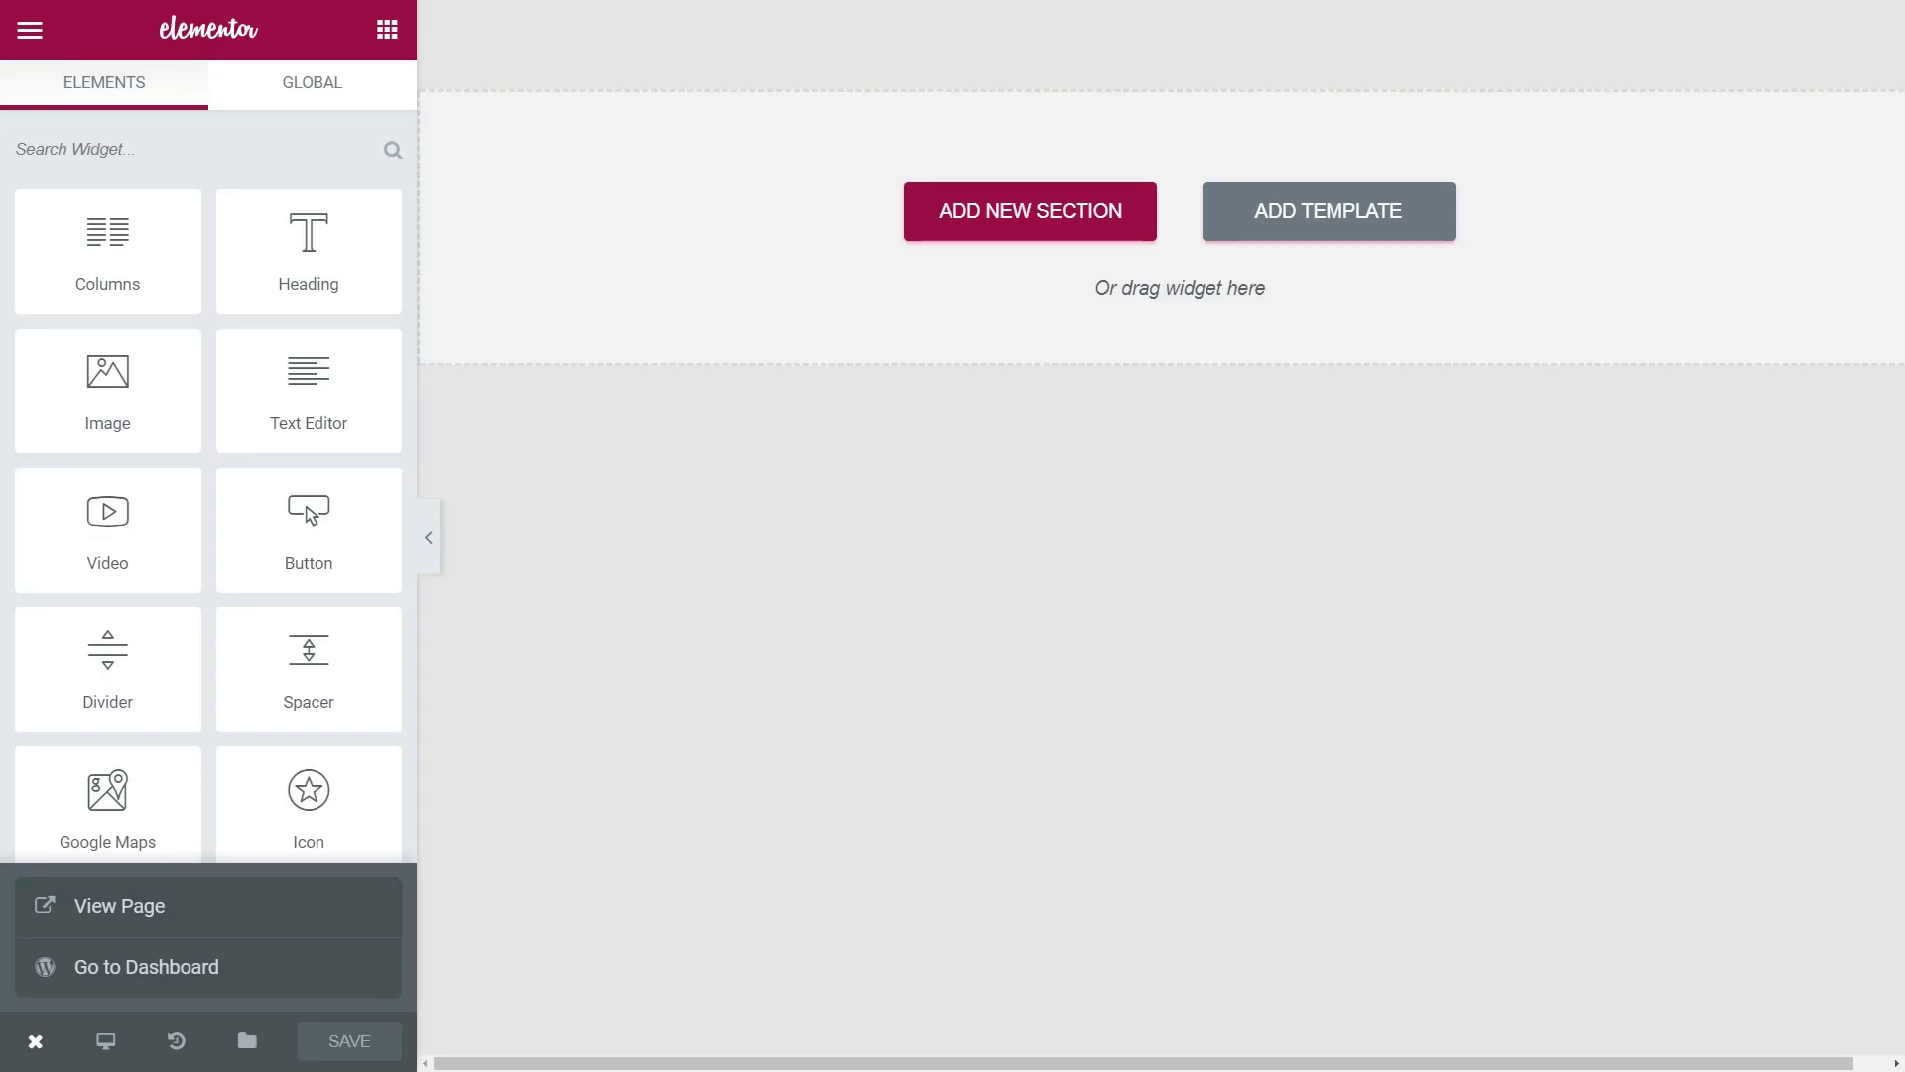
# - In the page settings, give the page a classic background in dark red, #930000
pyautogui.click(29, 33)
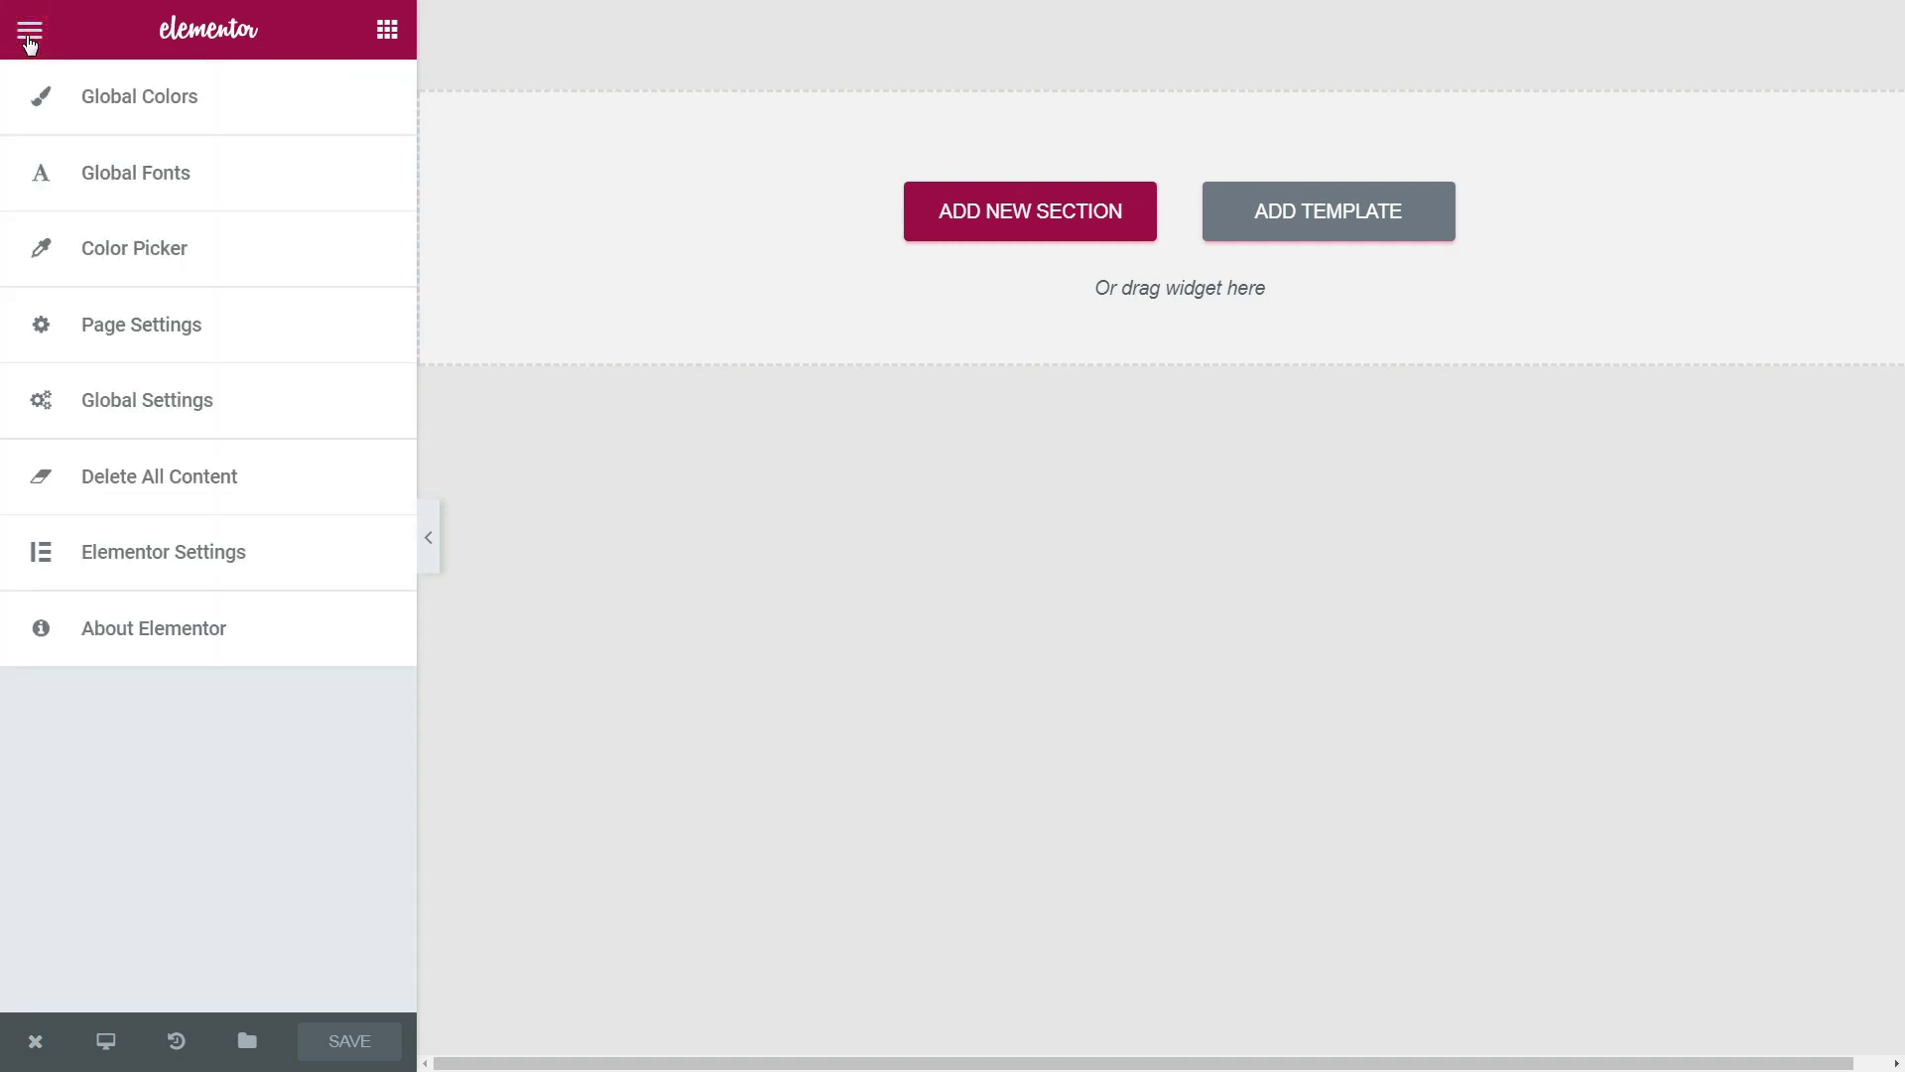
pyautogui.click(140, 325)
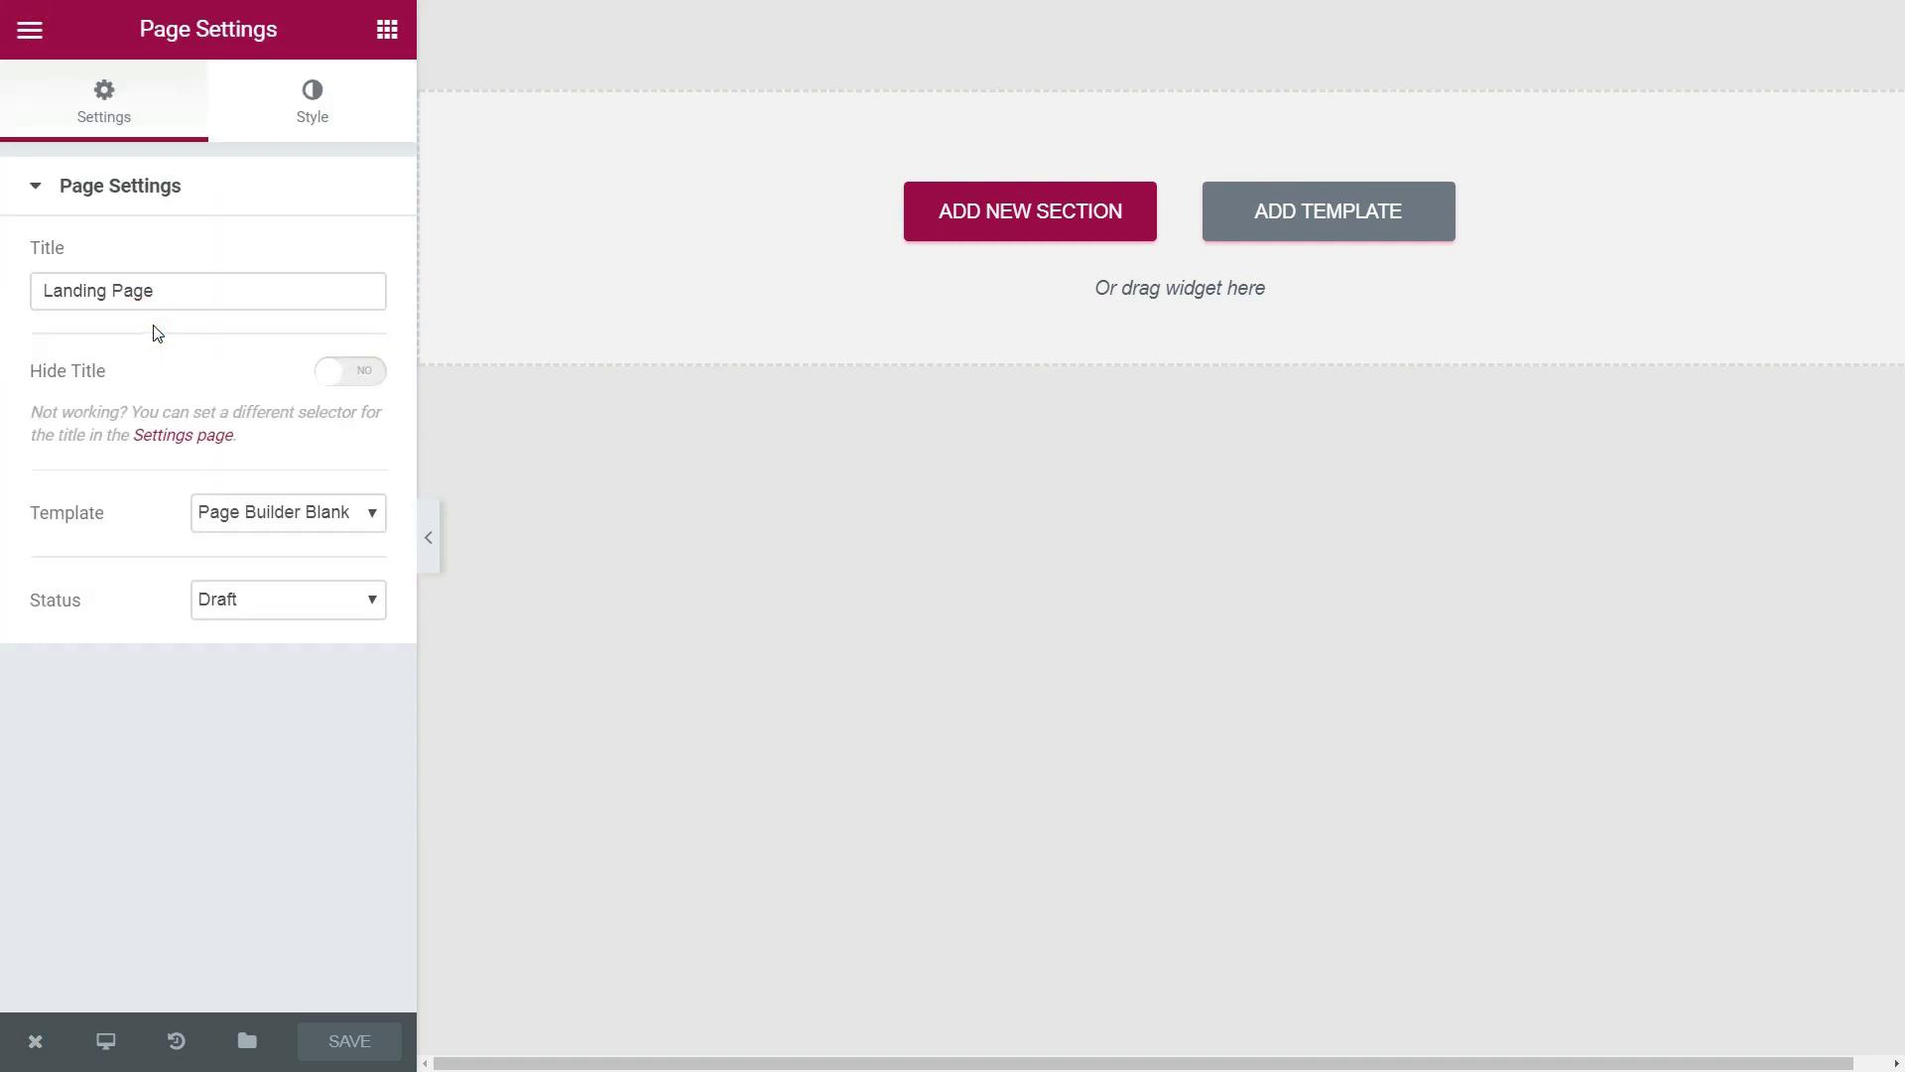
pyautogui.click(315, 119)
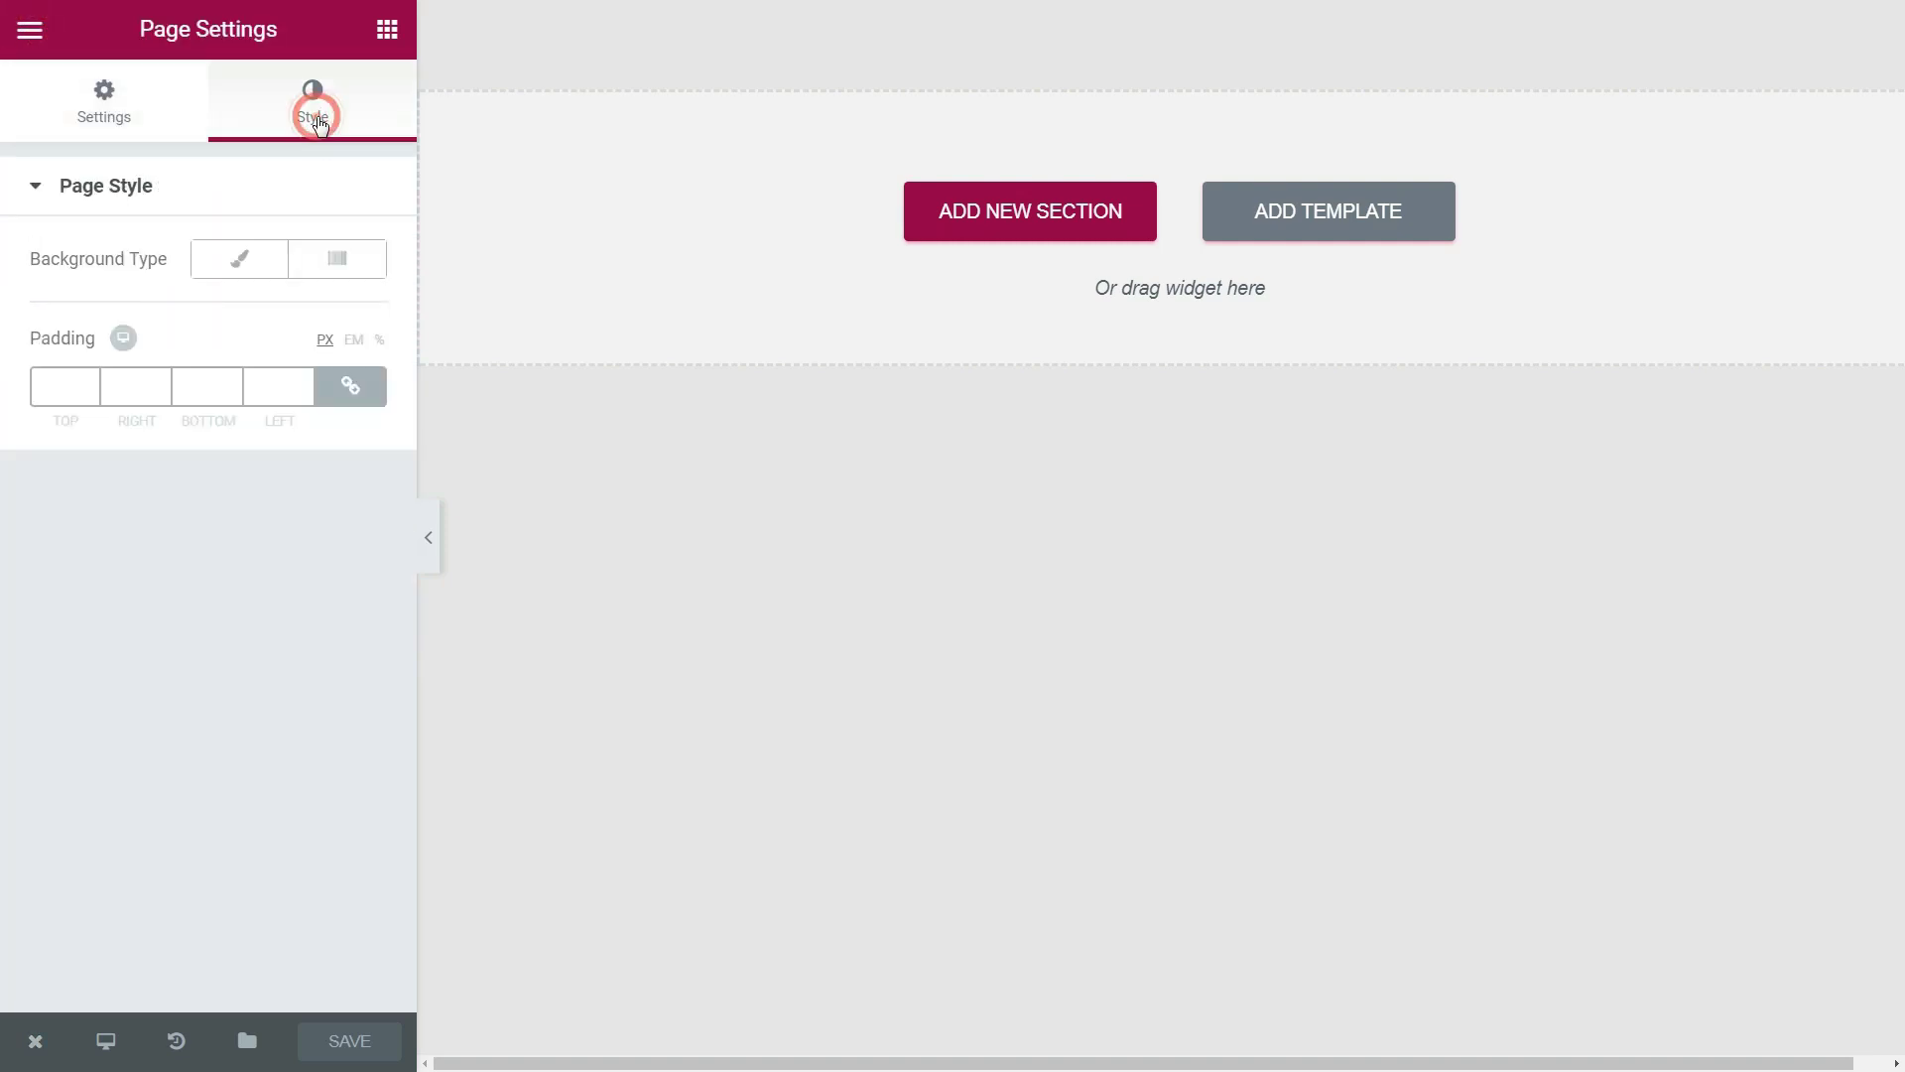
pyautogui.click(239, 259)
pyautogui.click(349, 344)
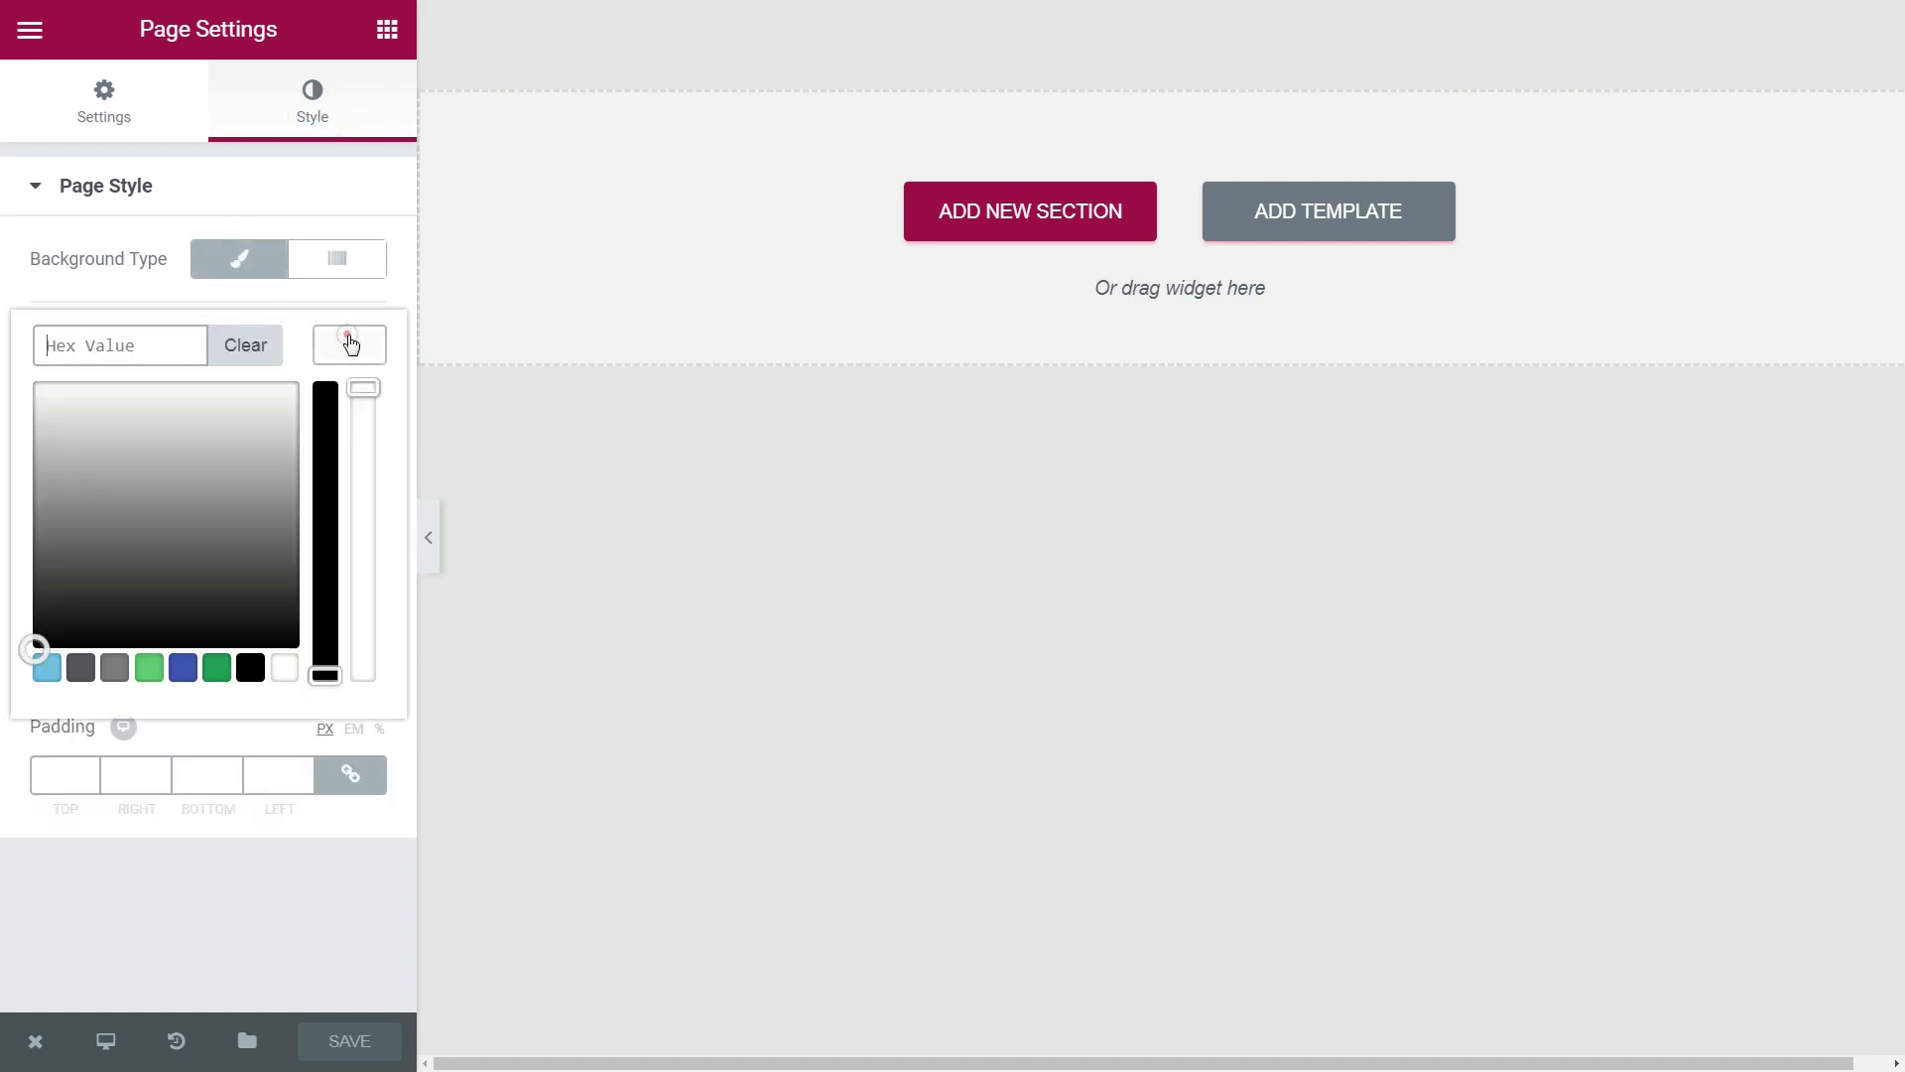
pyautogui.click(326, 674)
pyautogui.moveTo(333, 487); pyautogui.dragTo(326, 389)
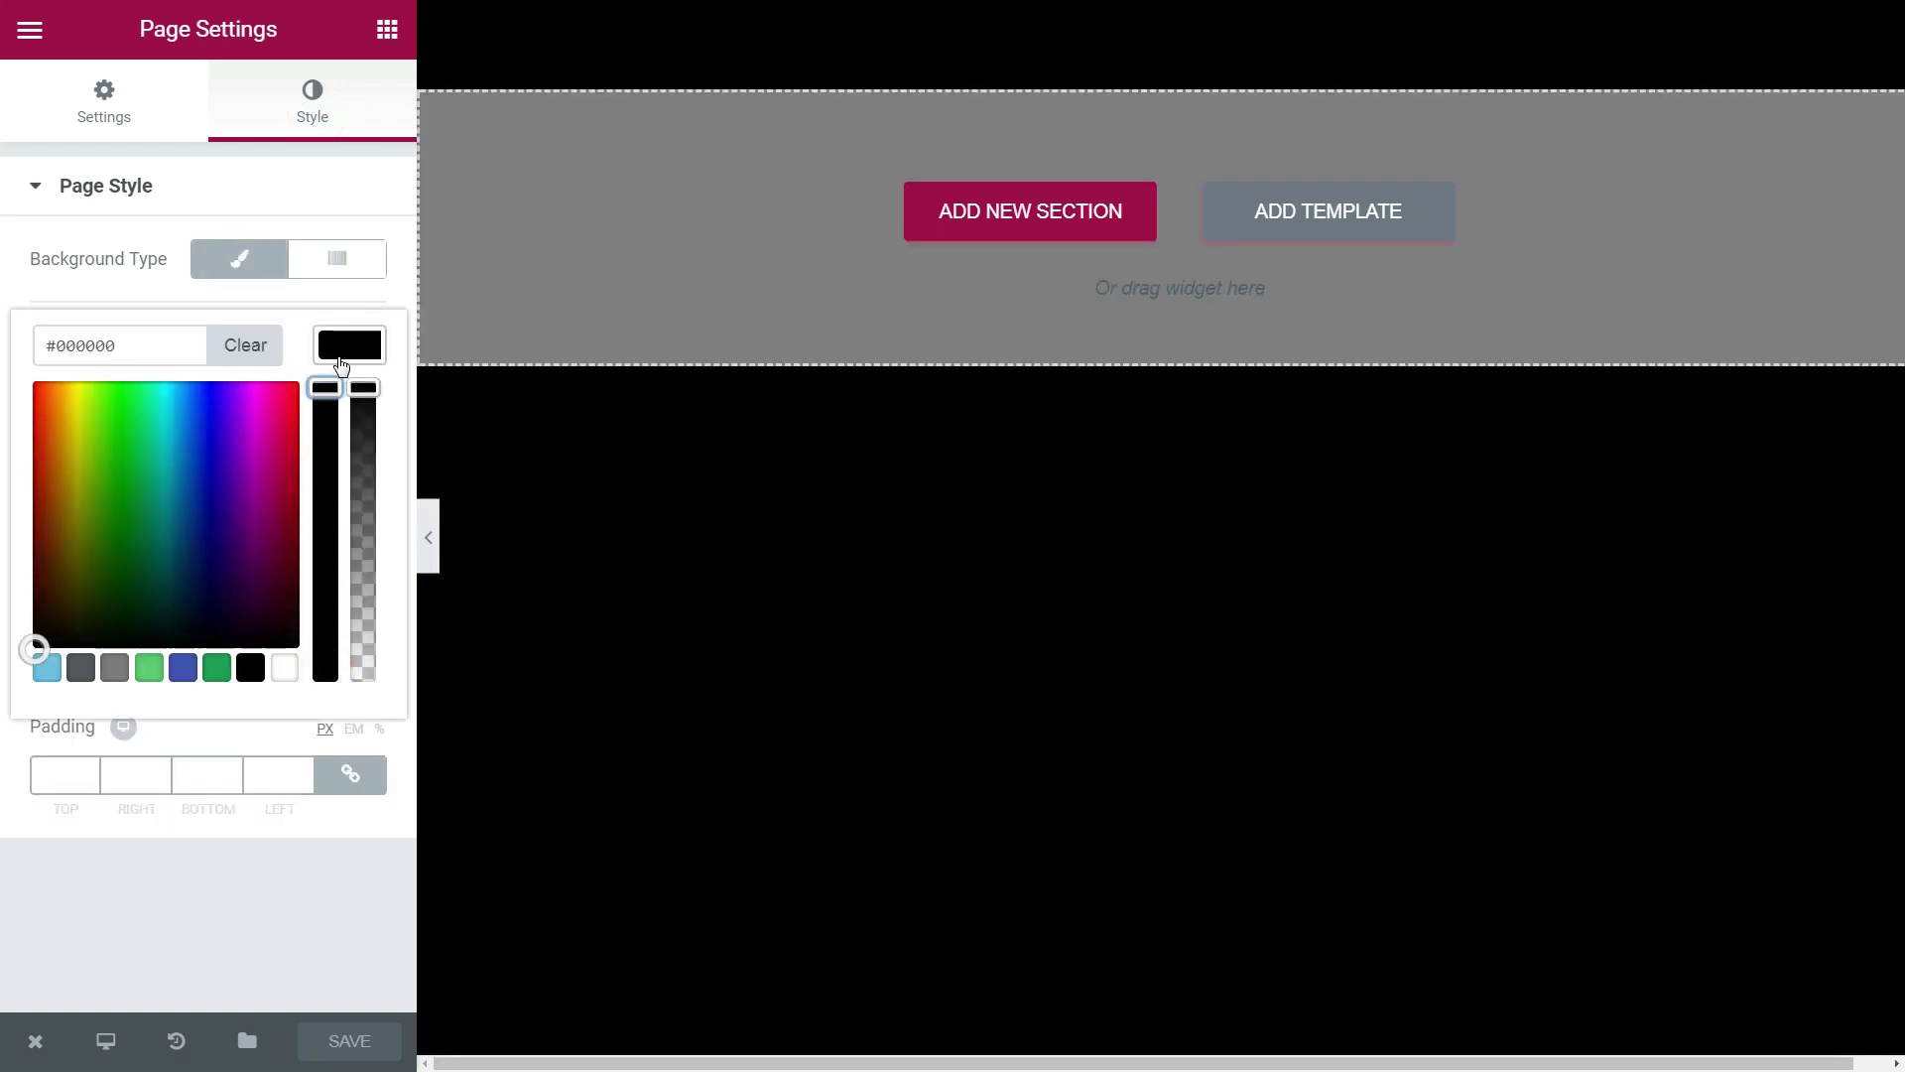
pyautogui.moveTo(253, 452); pyautogui.dragTo(303, 476)
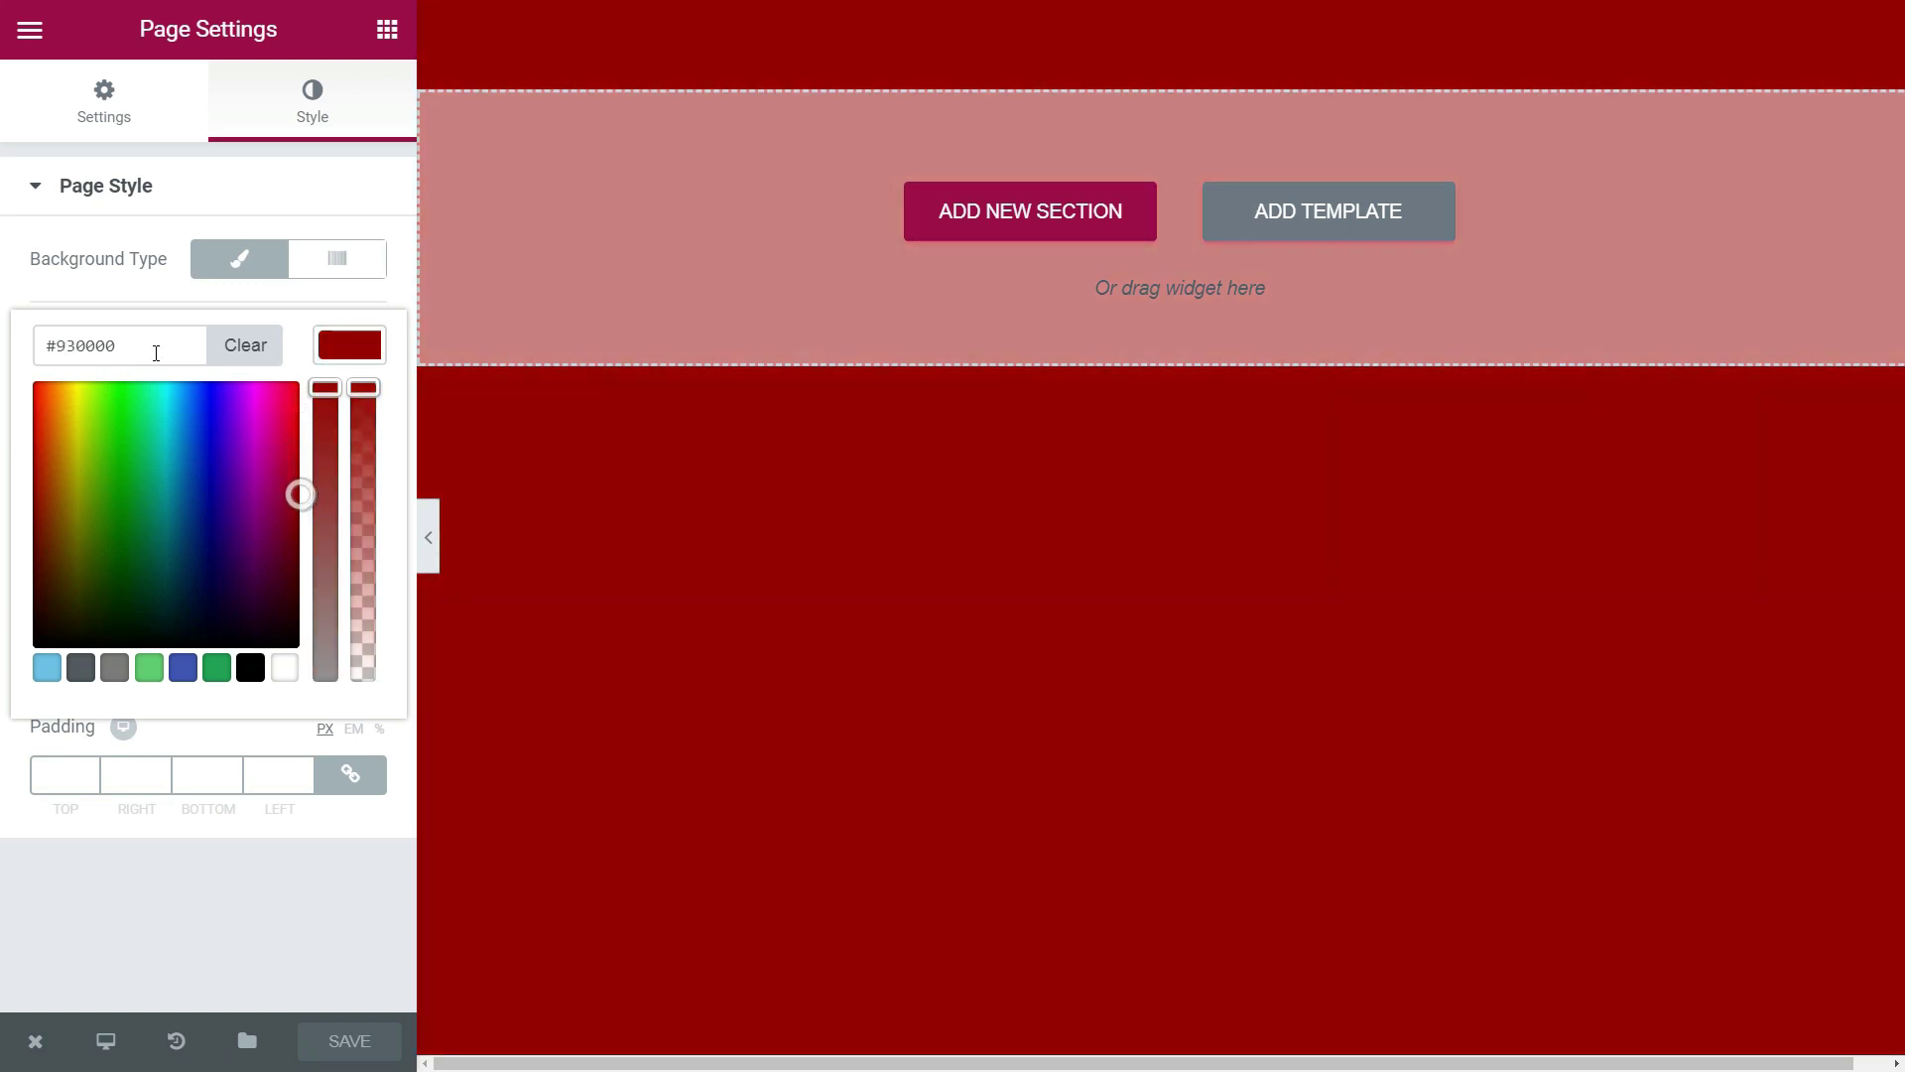
# - Copy the background colour's hex code #930000 and close the colour picker
pyautogui.moveTo(156, 352); pyautogui.dragTo(23, 353)
pyautogui.rightClick(45, 347)
pyautogui.click(129, 383)
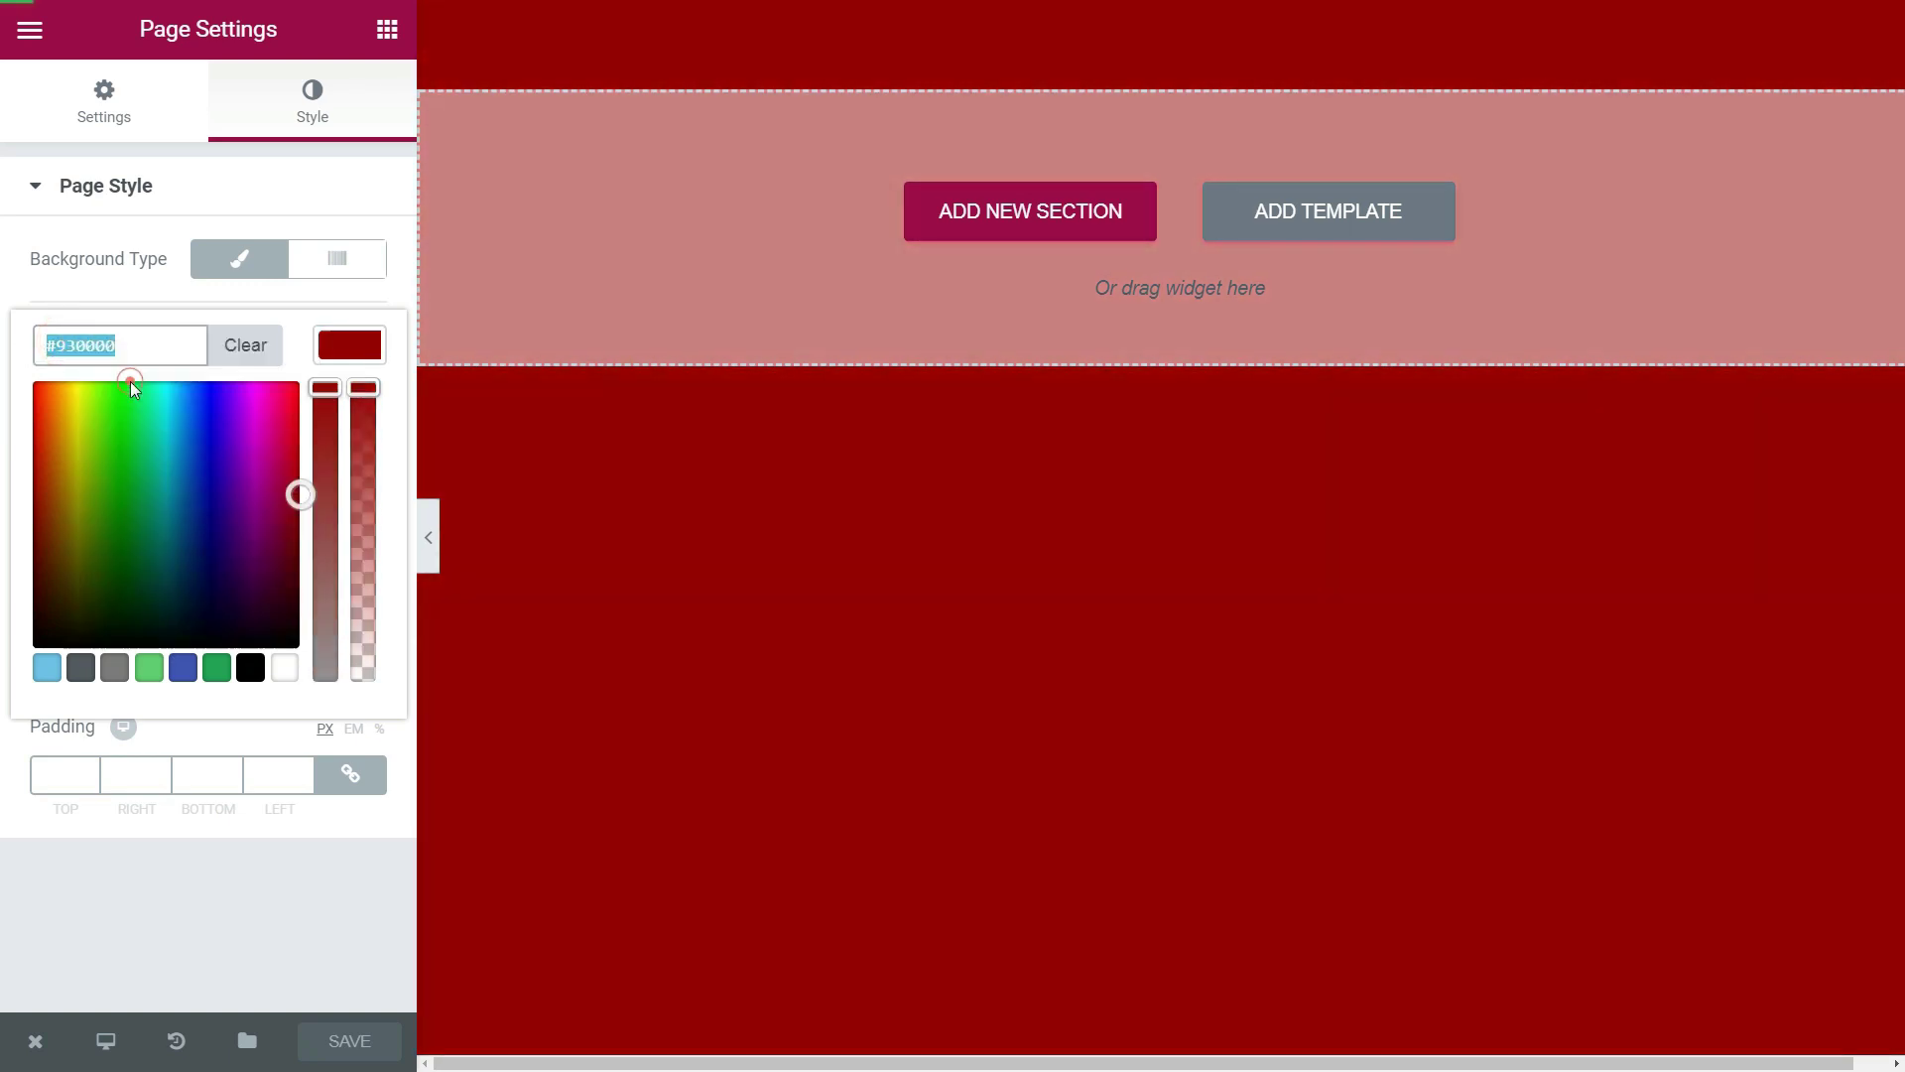
pyautogui.click(352, 345)
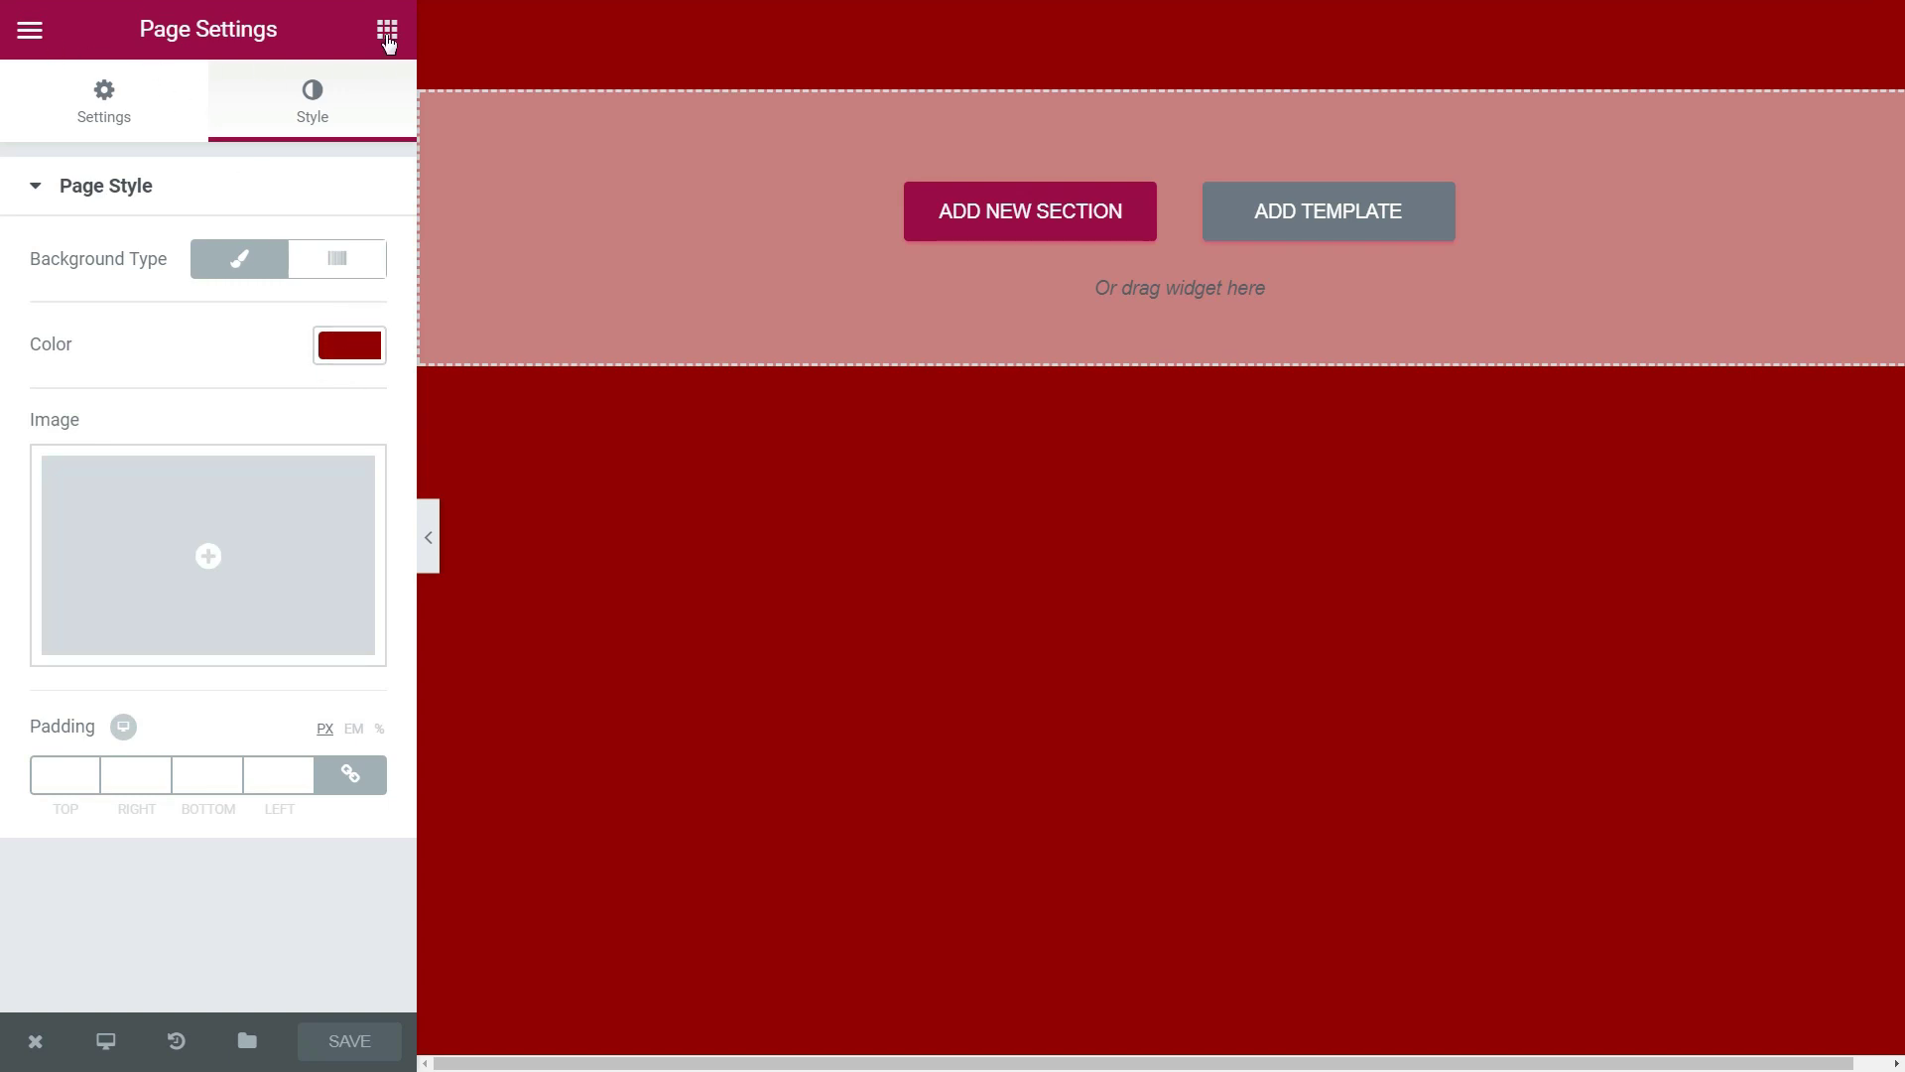
# - Add a single-column section and set its height to a minimum height of 800 px
pyautogui.click(1040, 213)
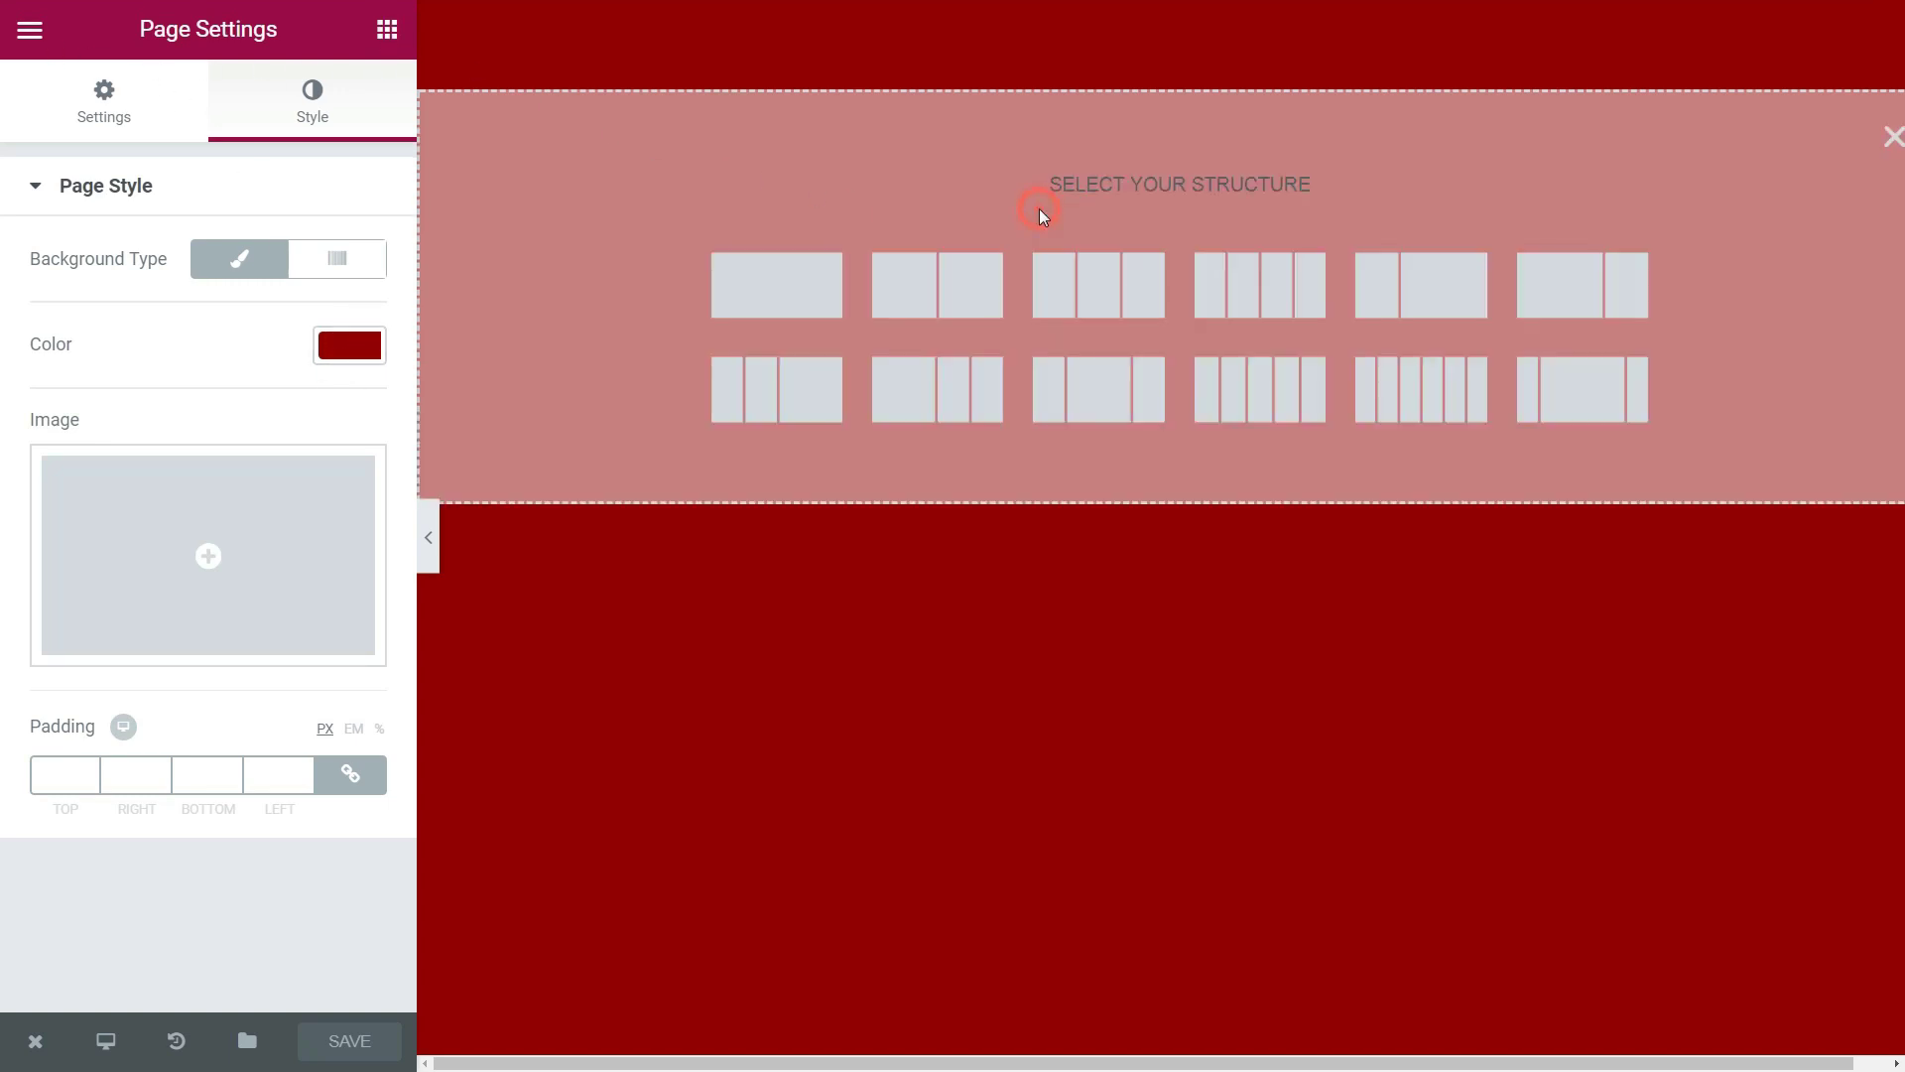
pyautogui.click(784, 292)
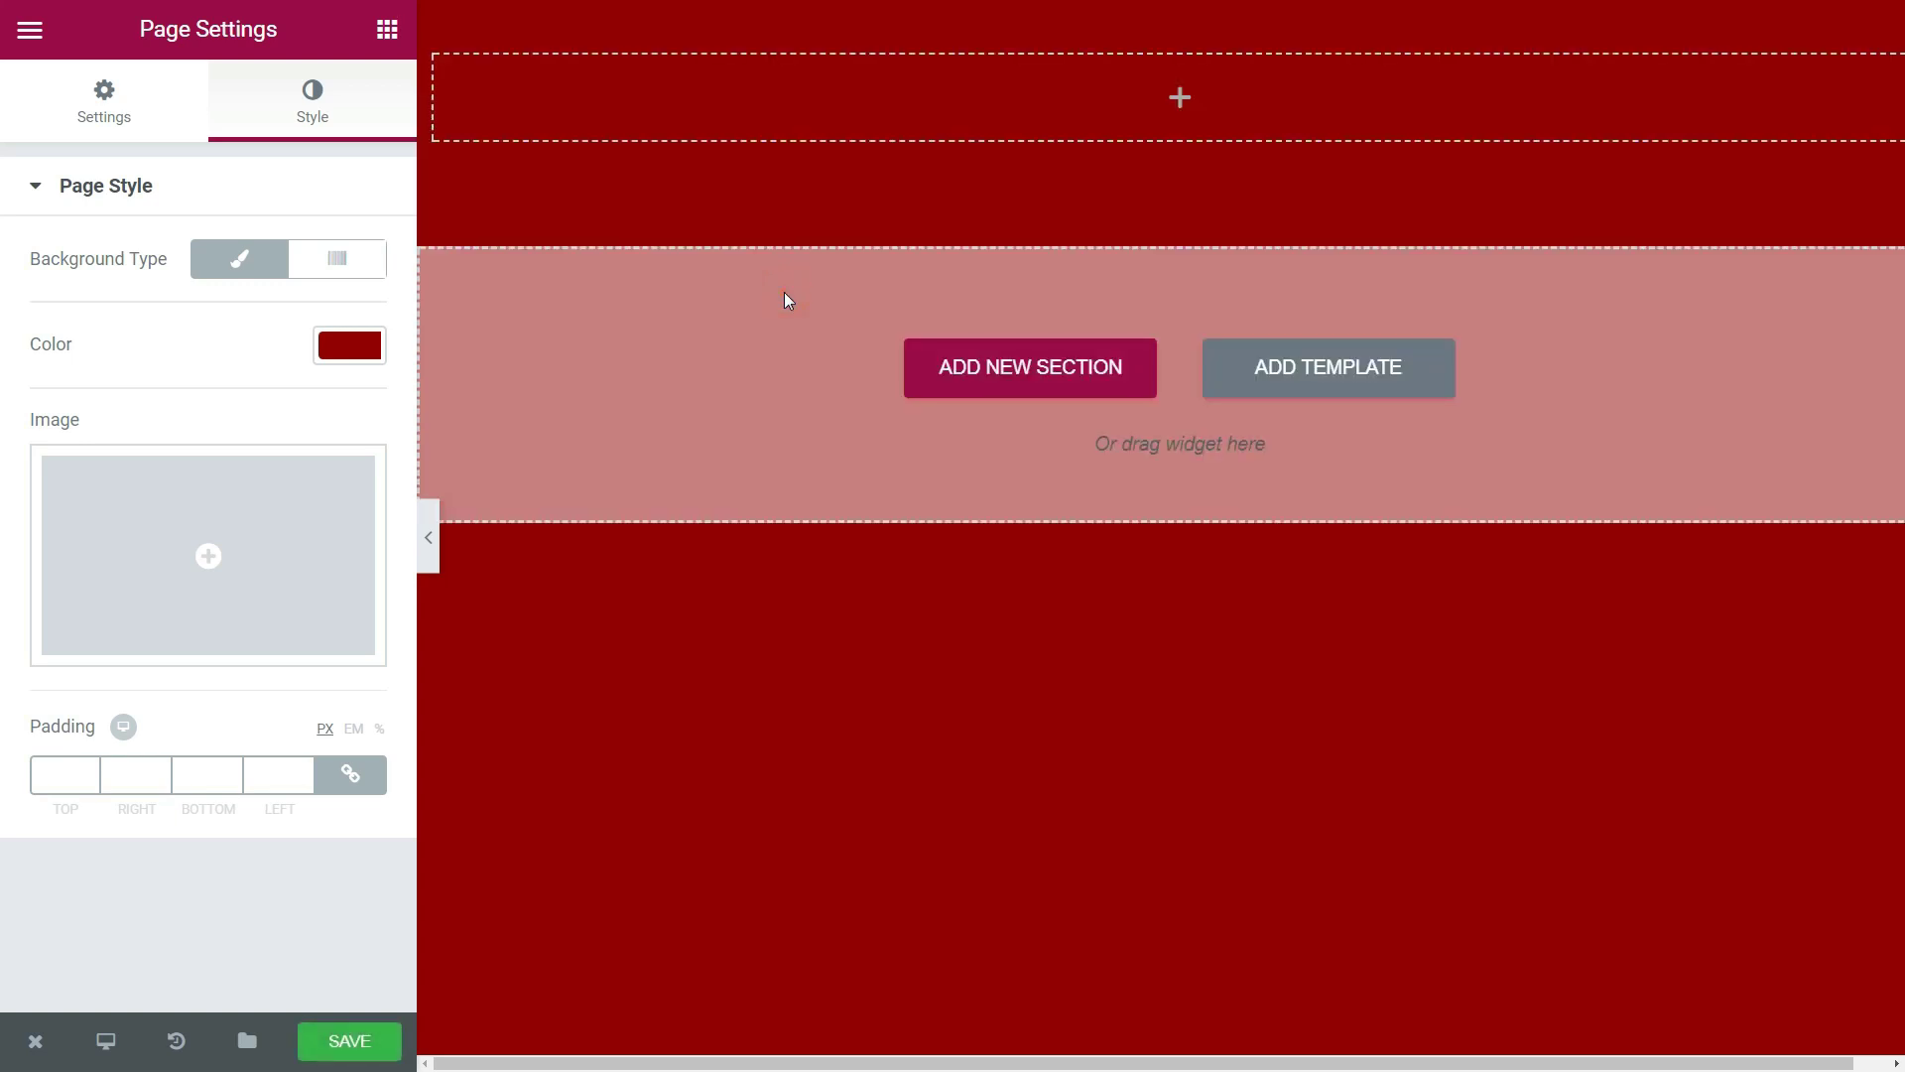
pyautogui.click(1101, 16)
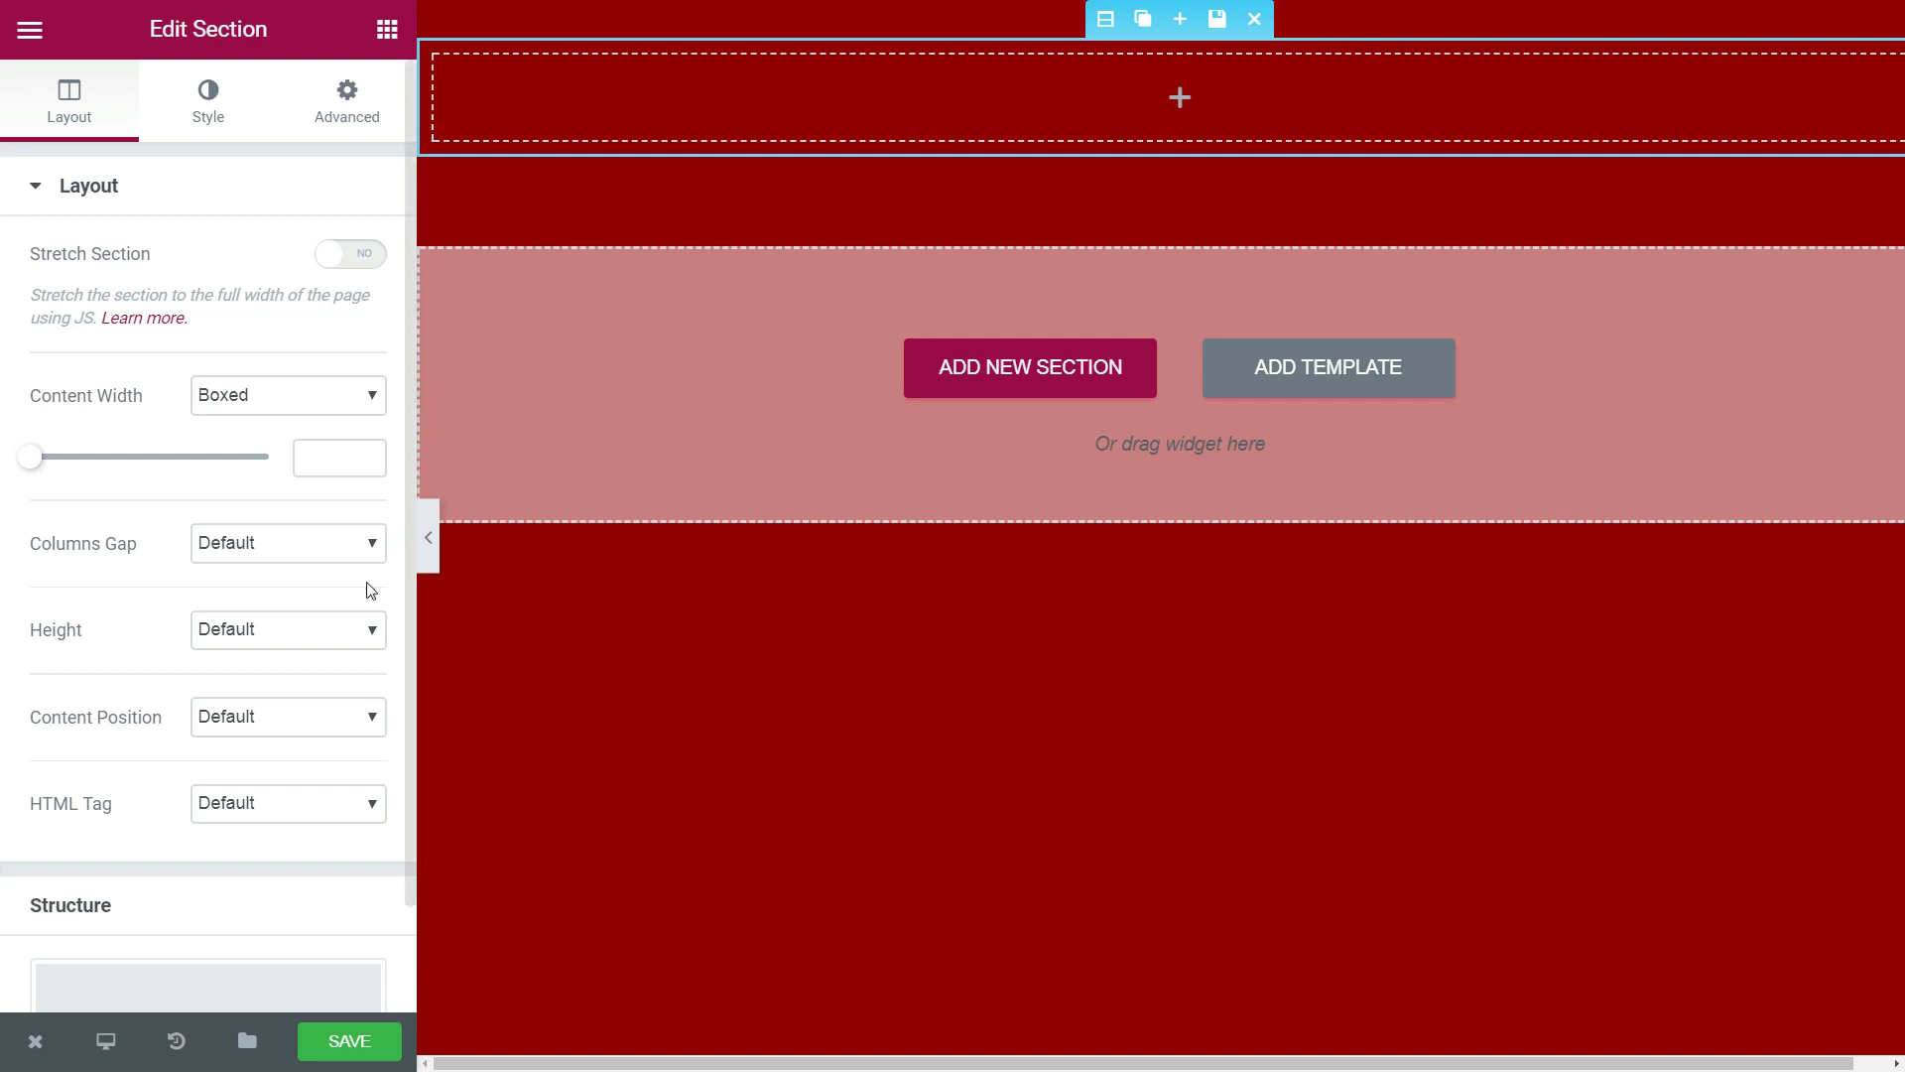
pyautogui.click(357, 629)
pyautogui.click(344, 705)
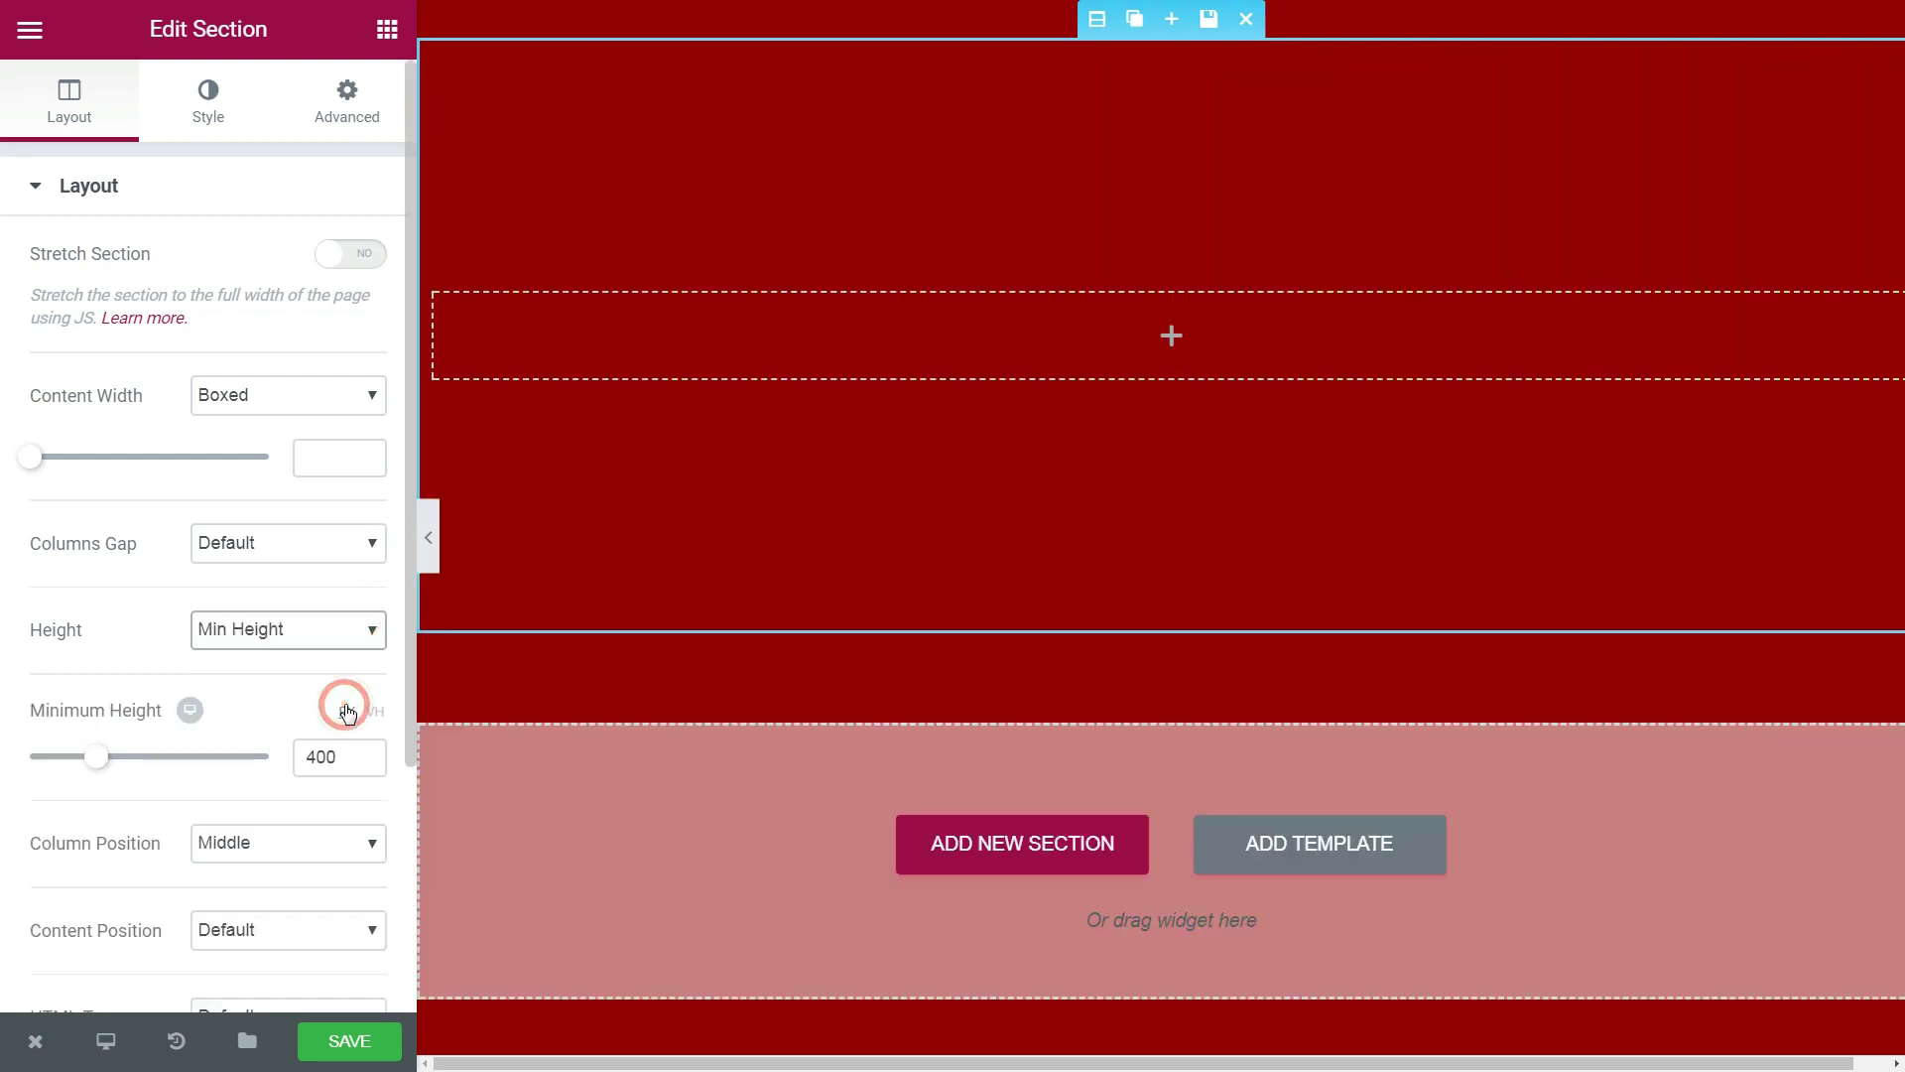
pyautogui.doubleClick(347, 756)
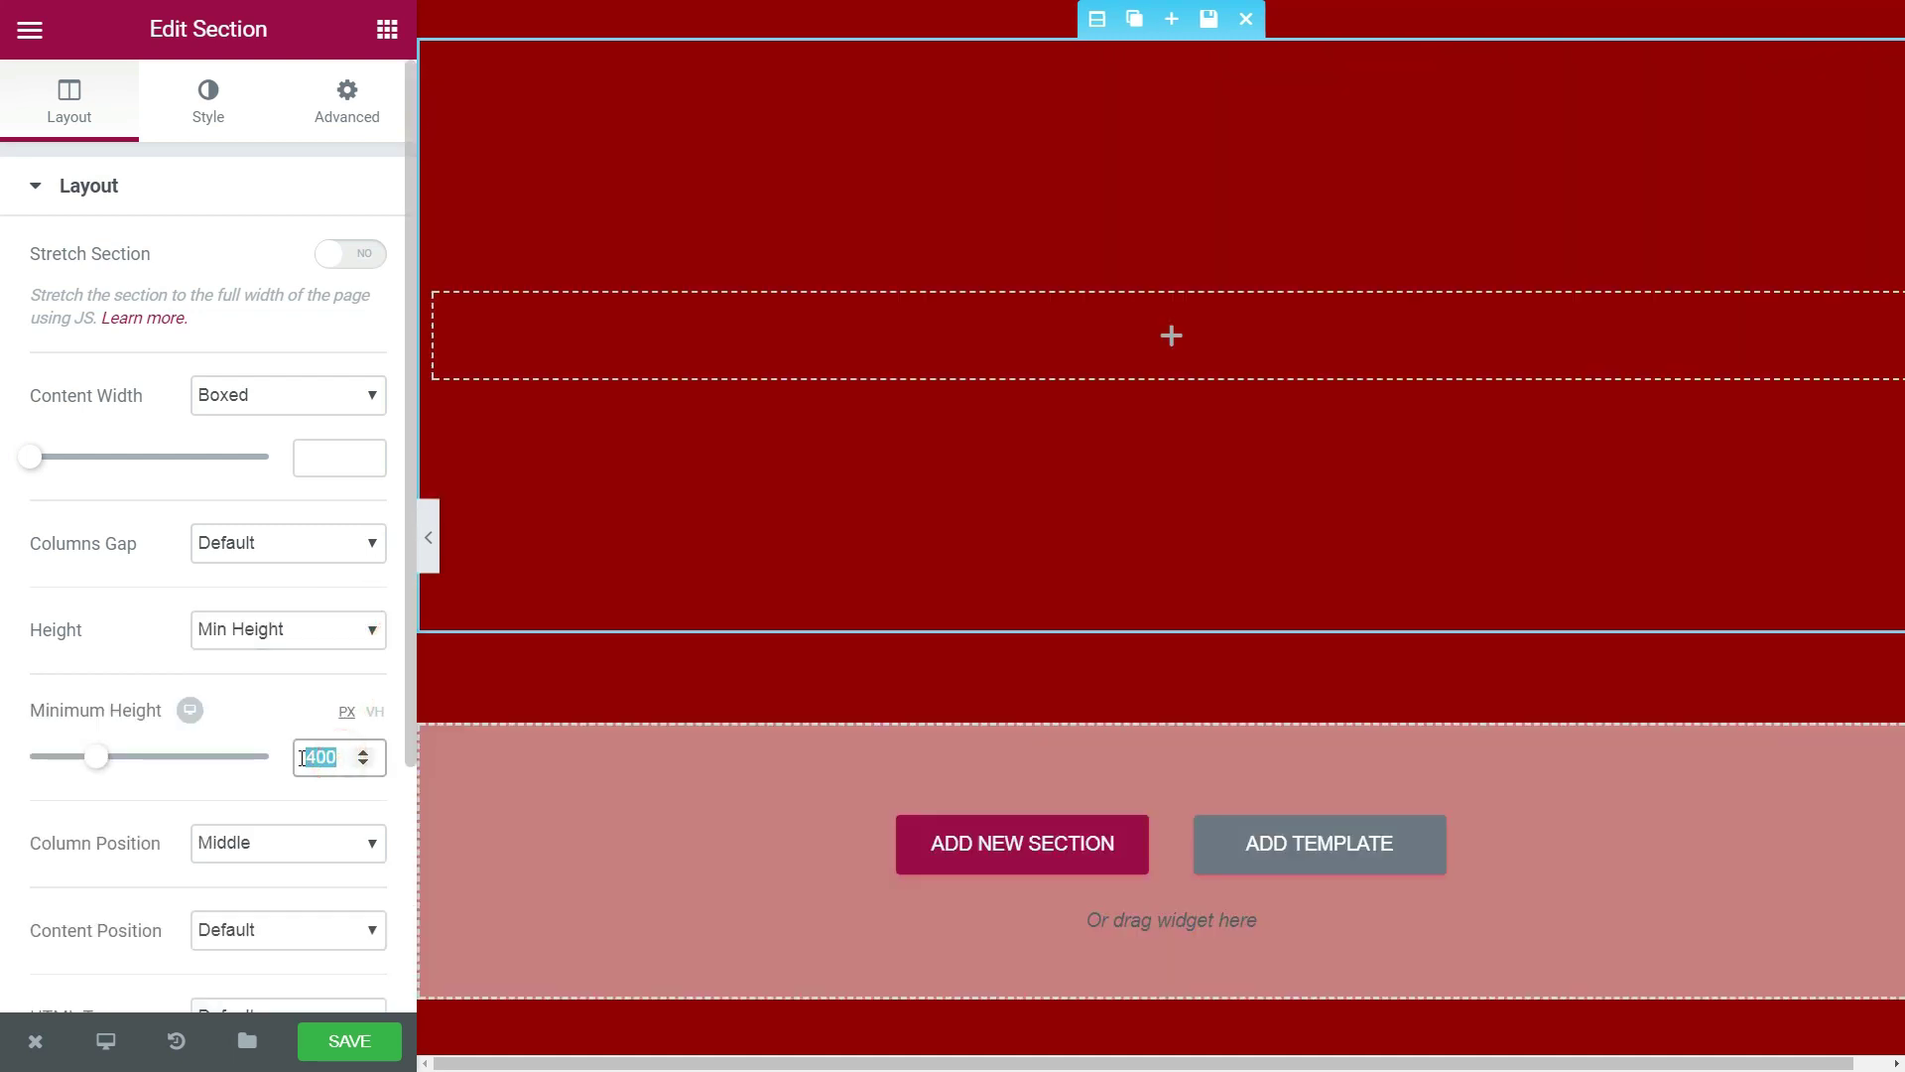
pyautogui.write('800')
pyautogui.hotkey('ctrl', '-')
# - Give the section a classic background, uploading christmas-1911637_1920 from the Landing Page folder as its image
pyautogui.click(159, 84)
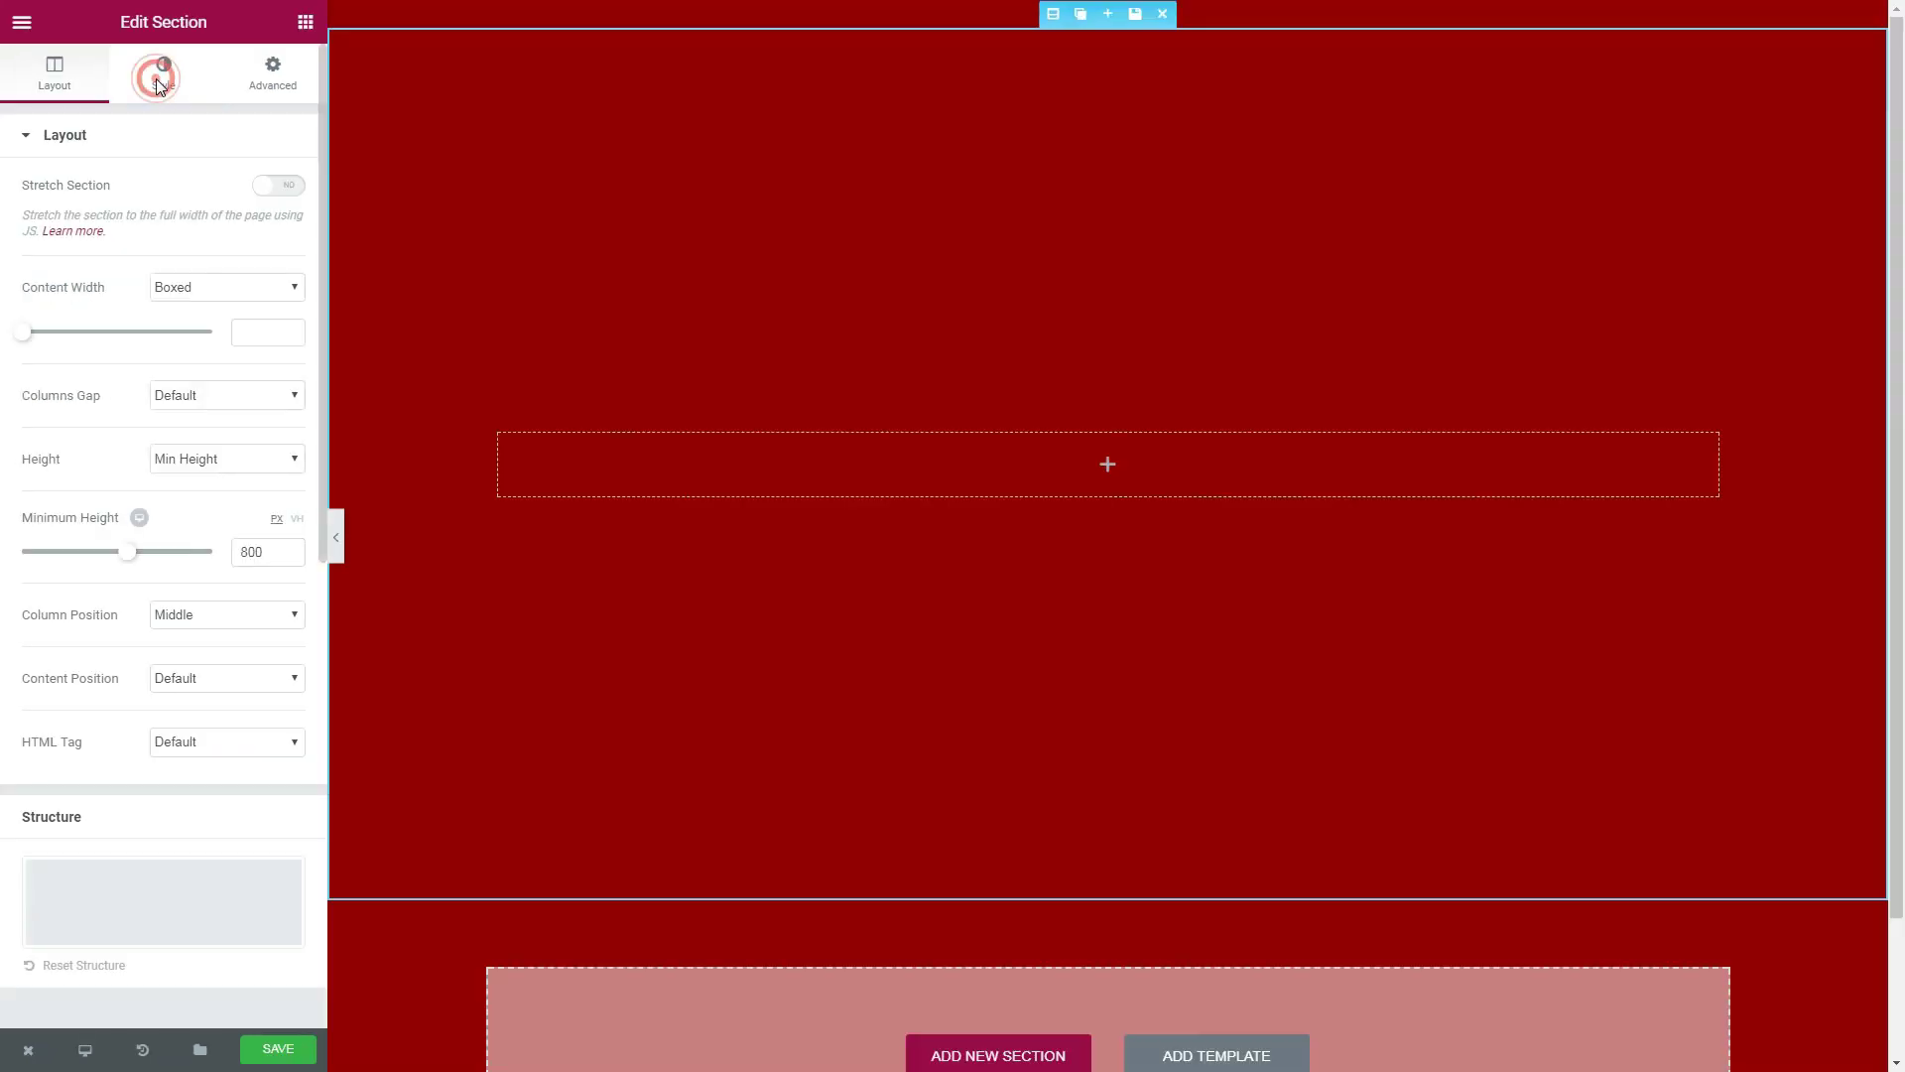
pyautogui.click(190, 259)
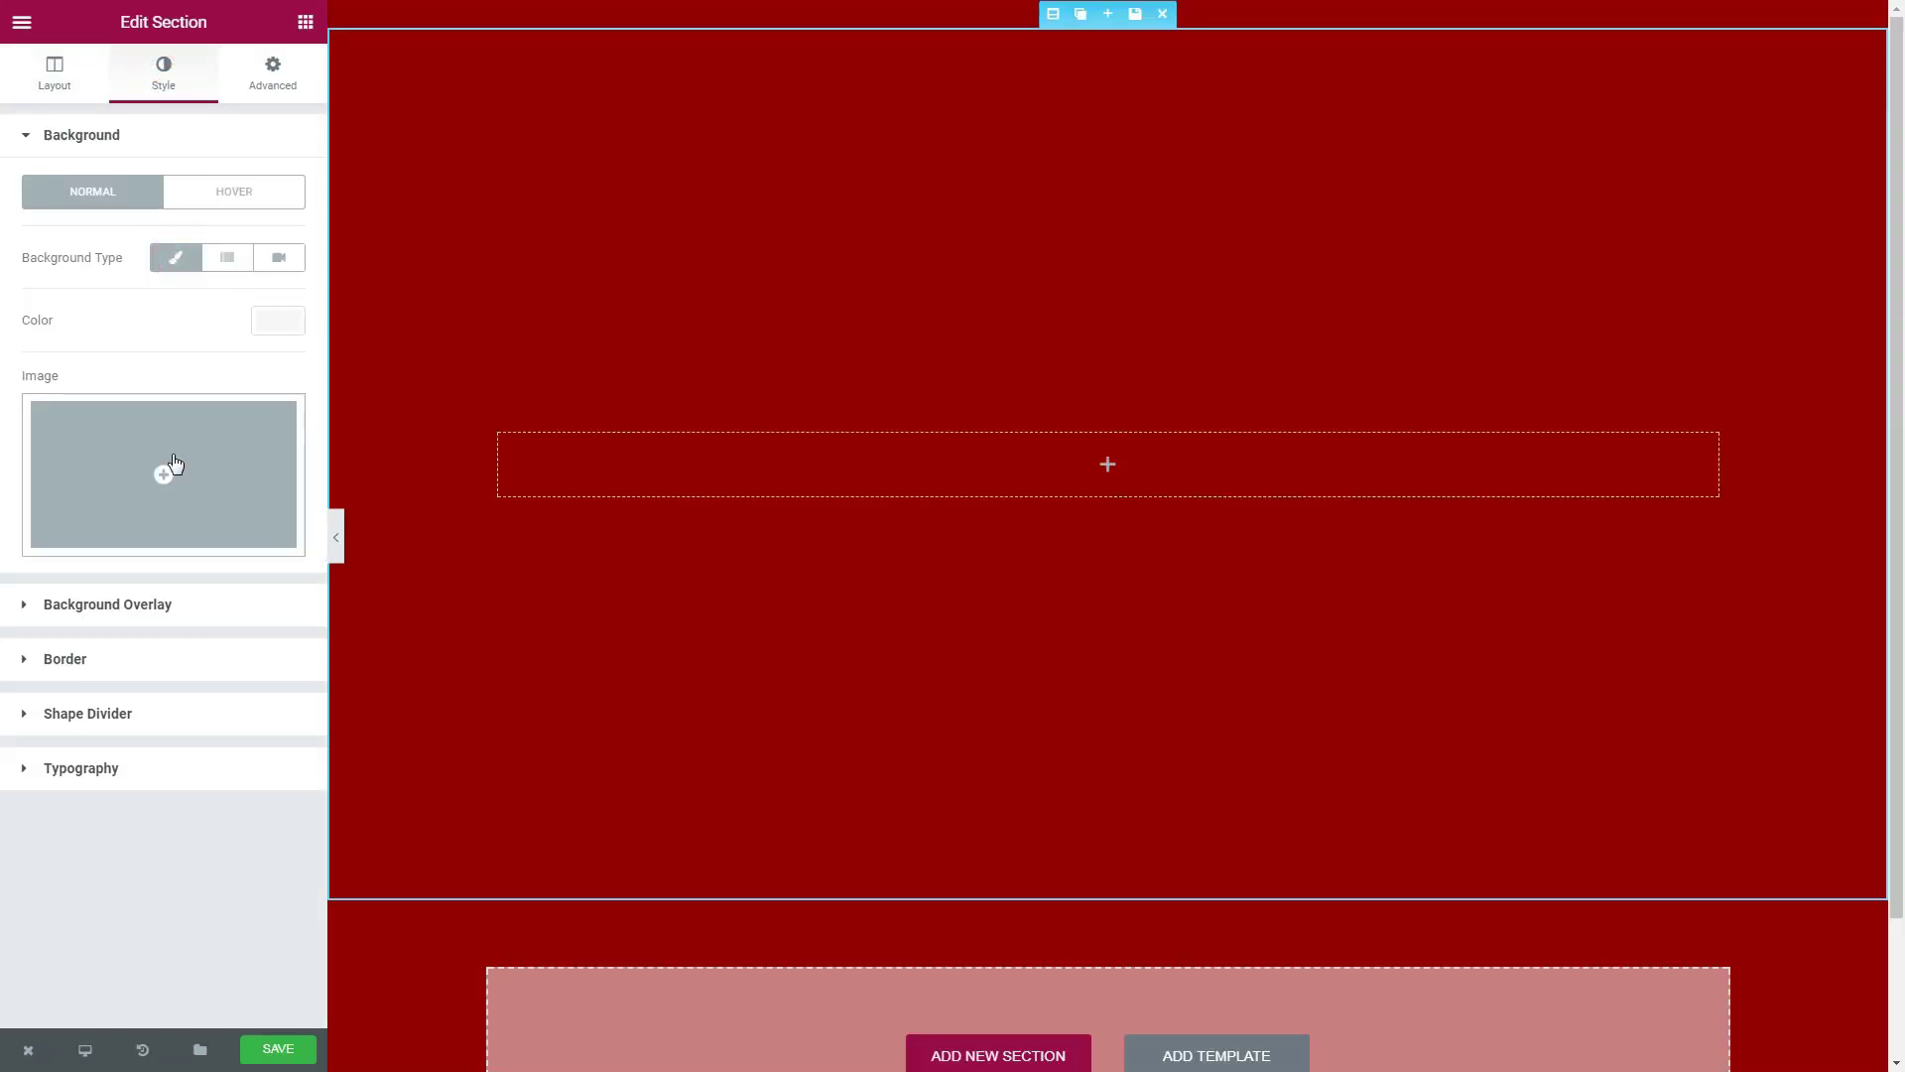
pyautogui.click(166, 467)
pyautogui.click(893, 478)
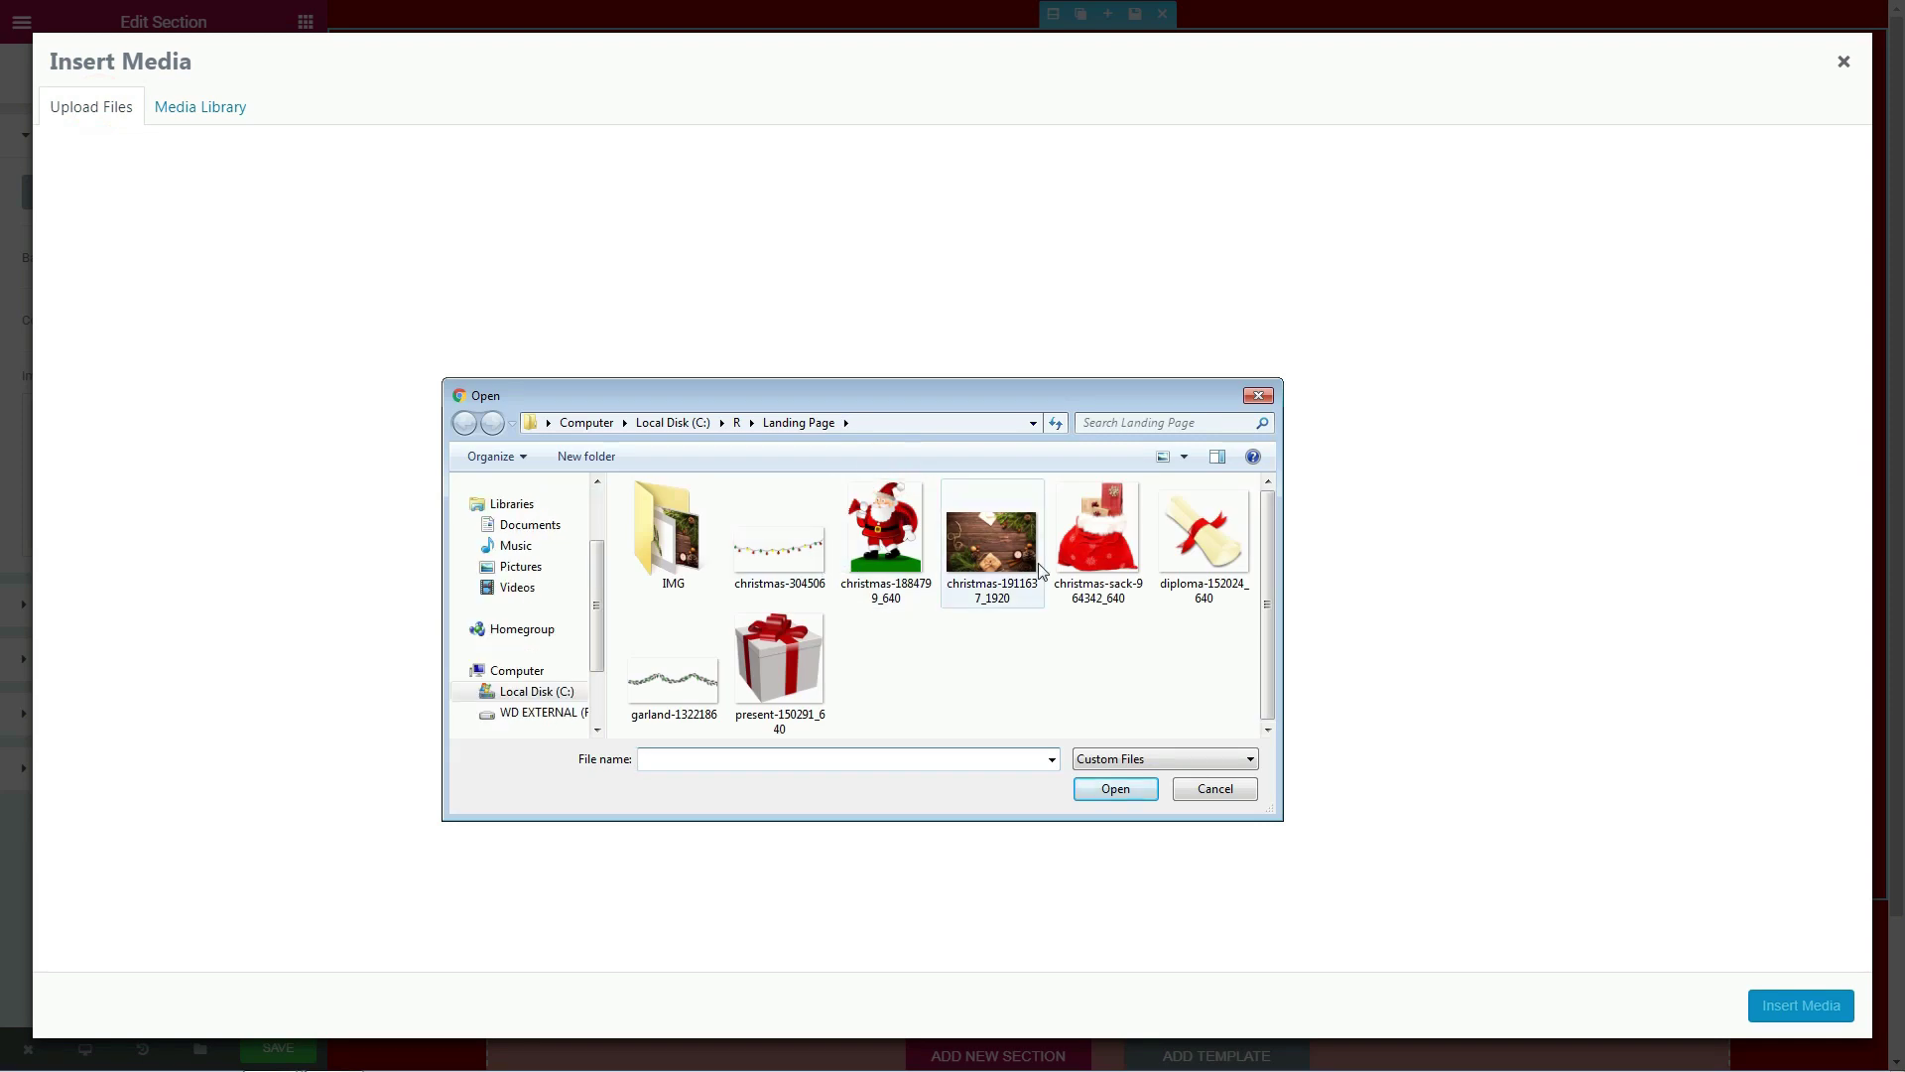
pyautogui.click(996, 568)
pyautogui.click(1115, 790)
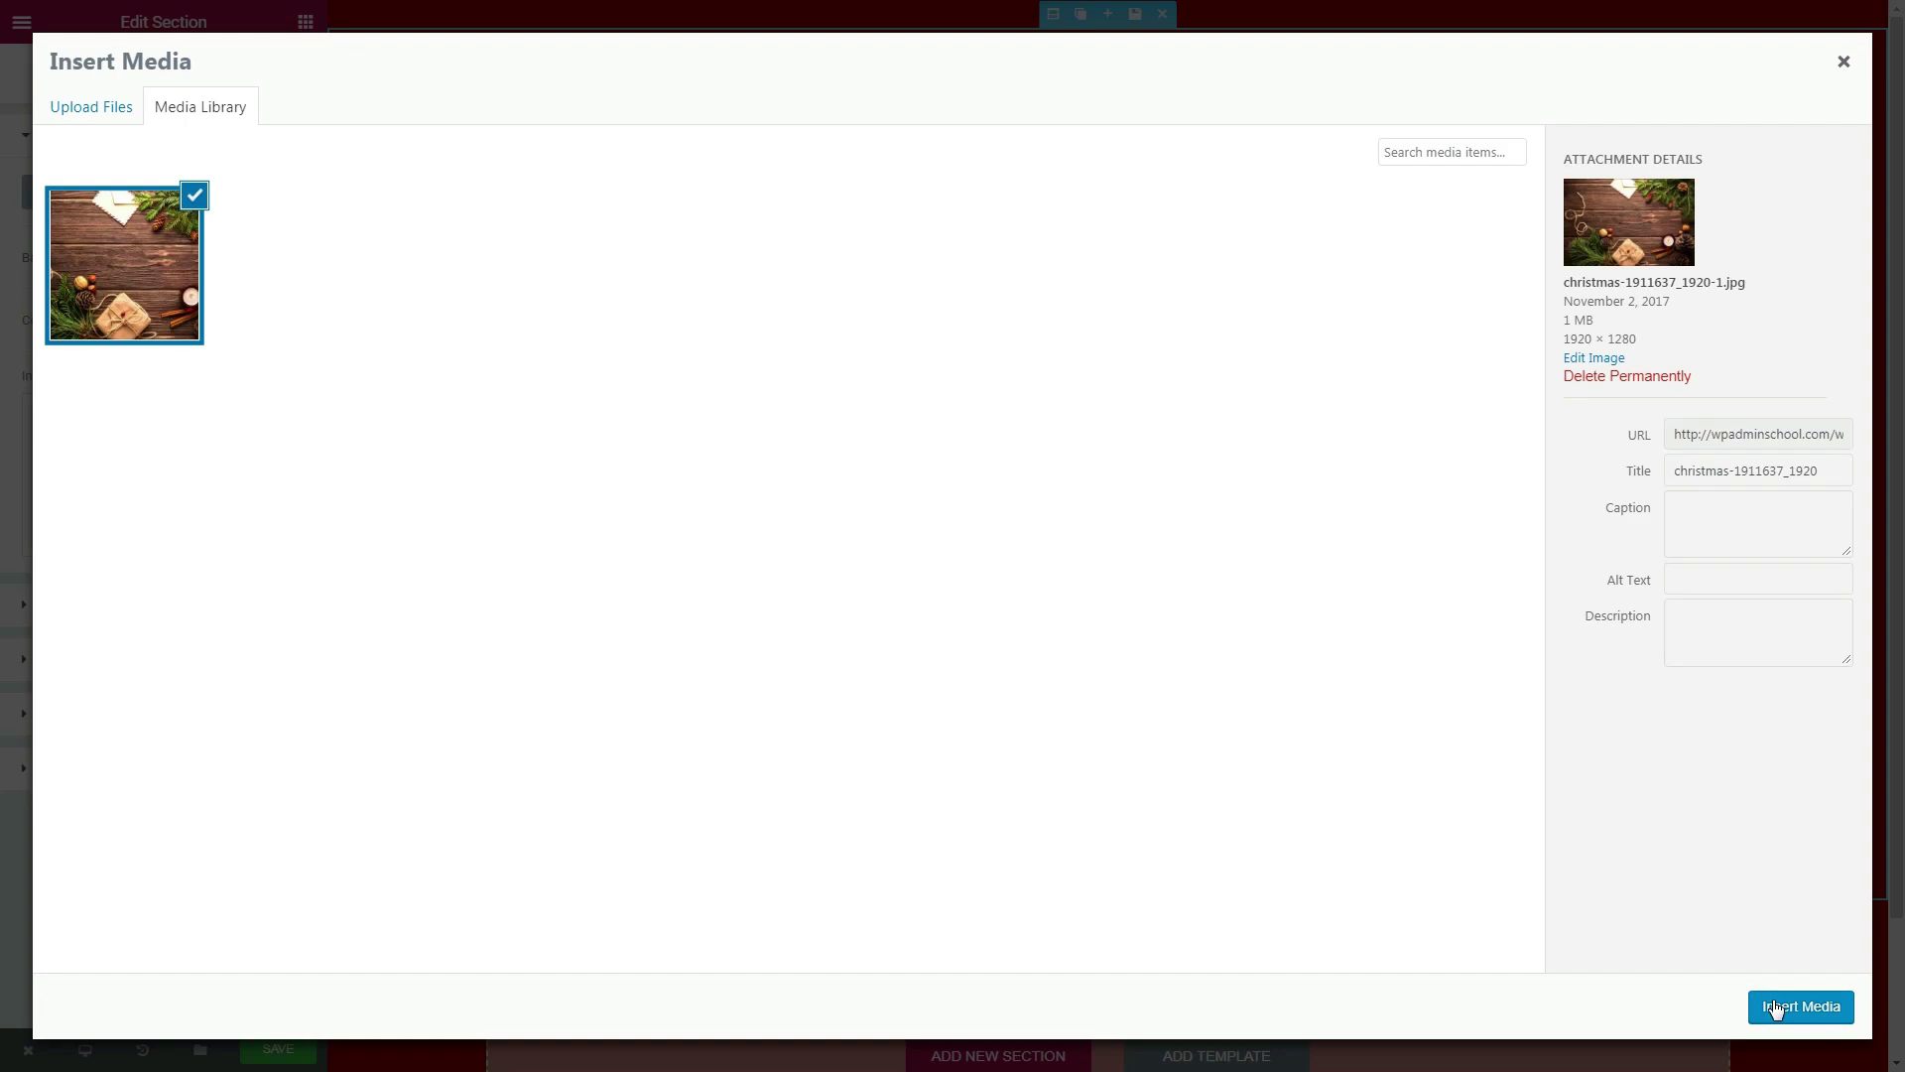
pyautogui.click(1775, 1009)
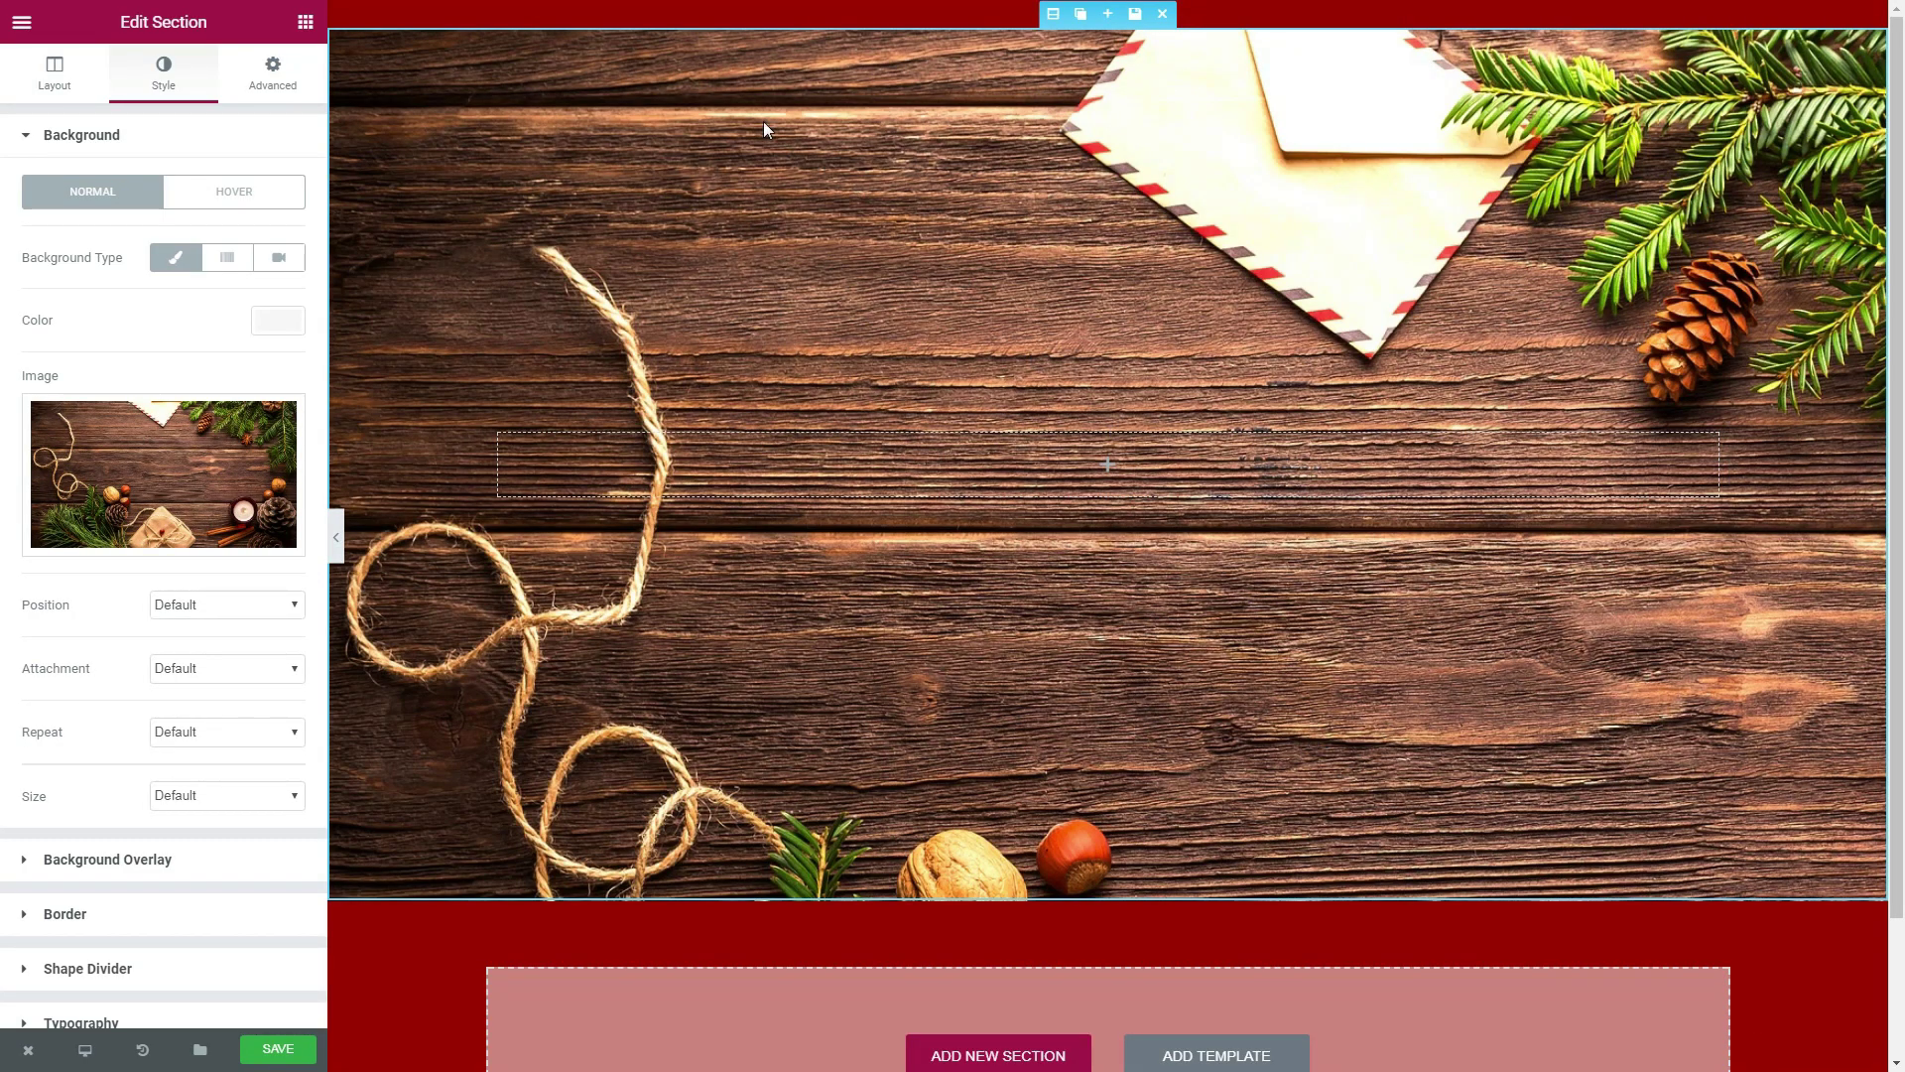
# - Add Mountains shape dividers to both the top and bottom edges of the section
pyautogui.click(88, 969)
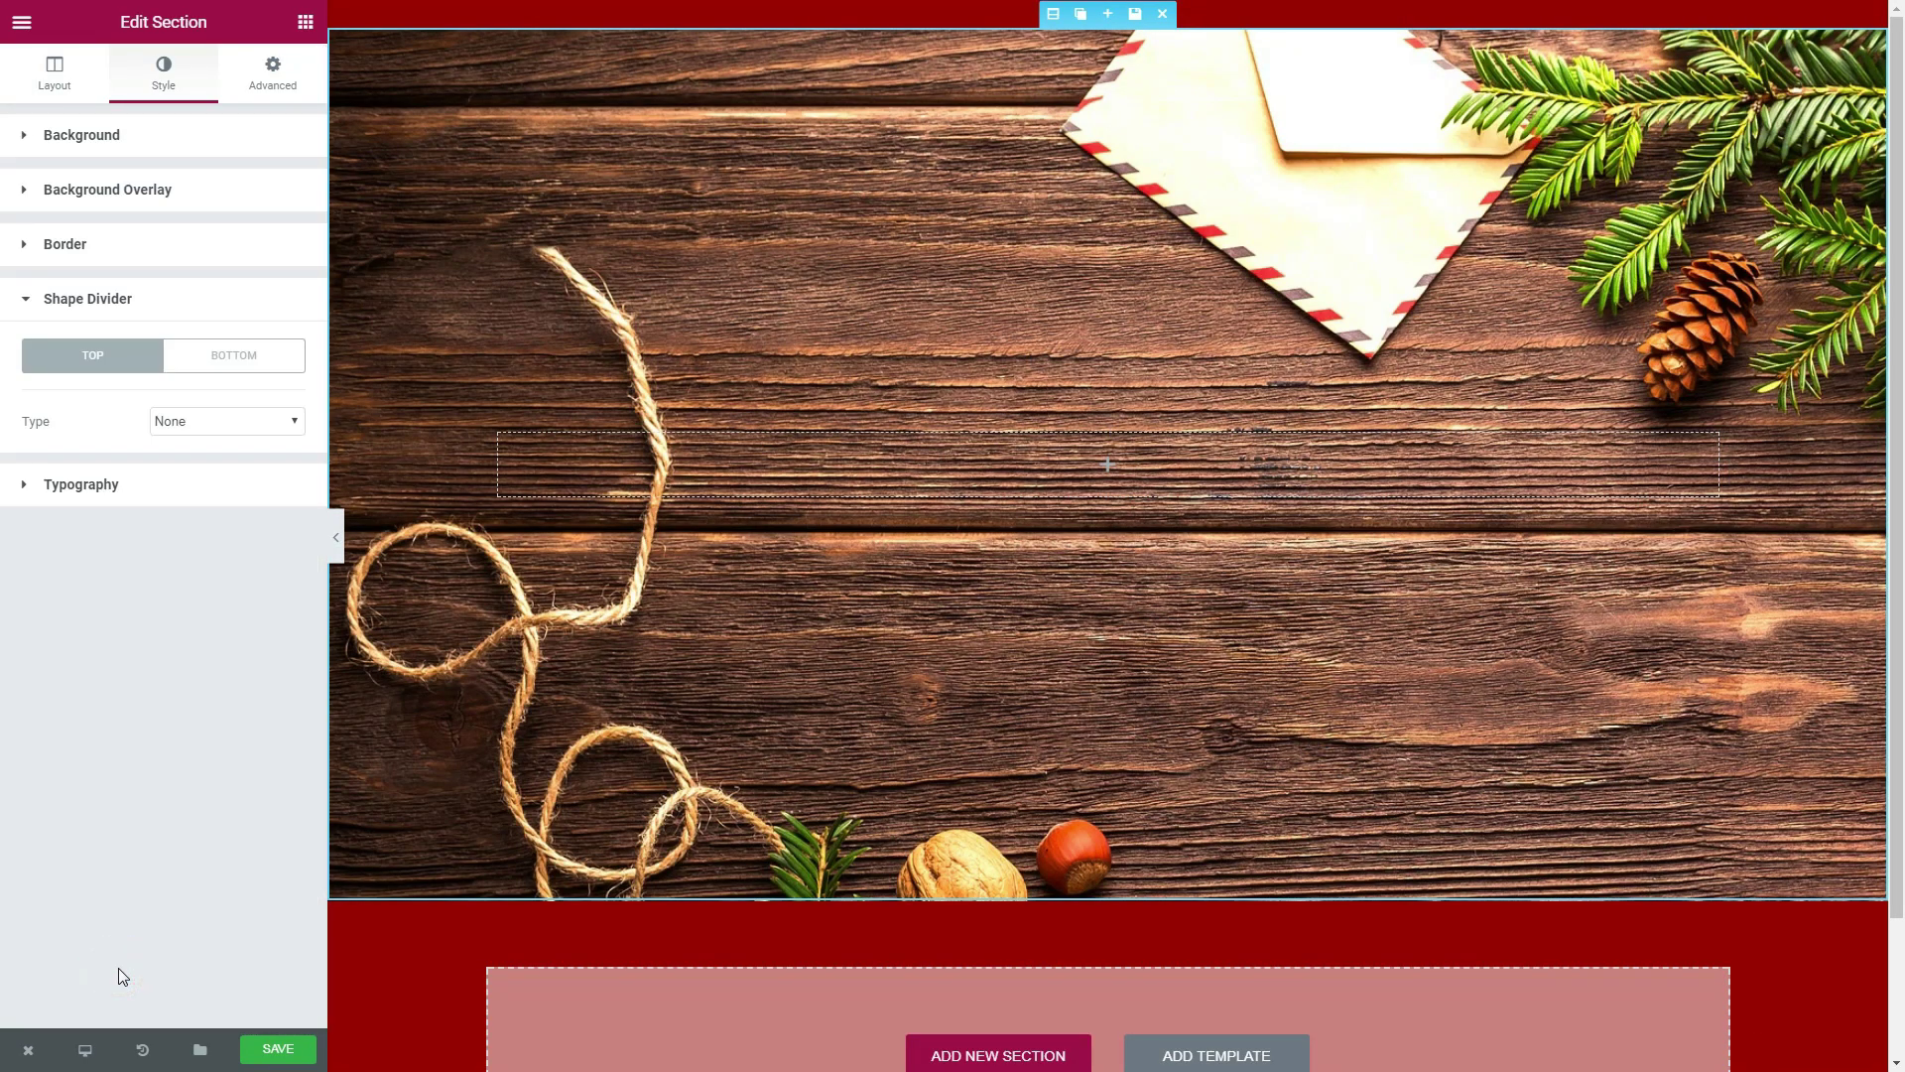
pyautogui.click(212, 423)
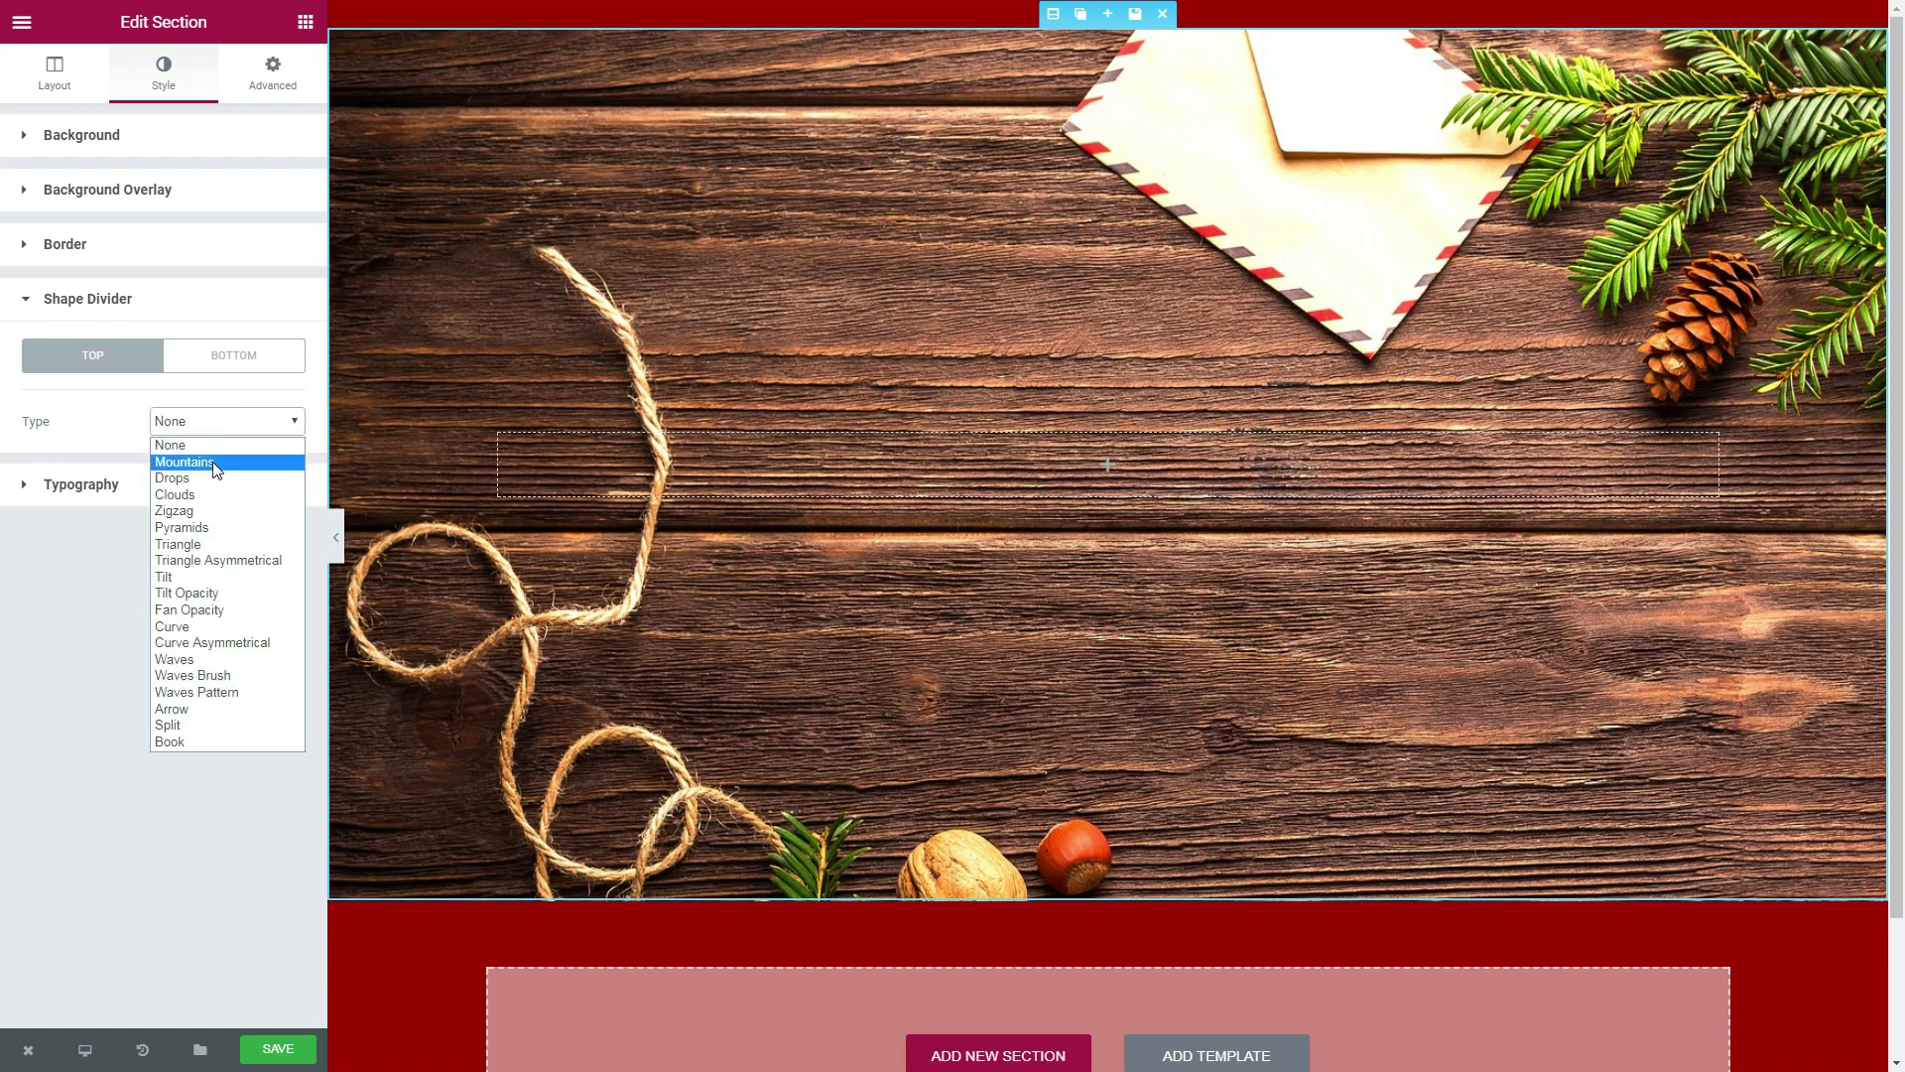
pyautogui.click(212, 460)
pyautogui.click(237, 357)
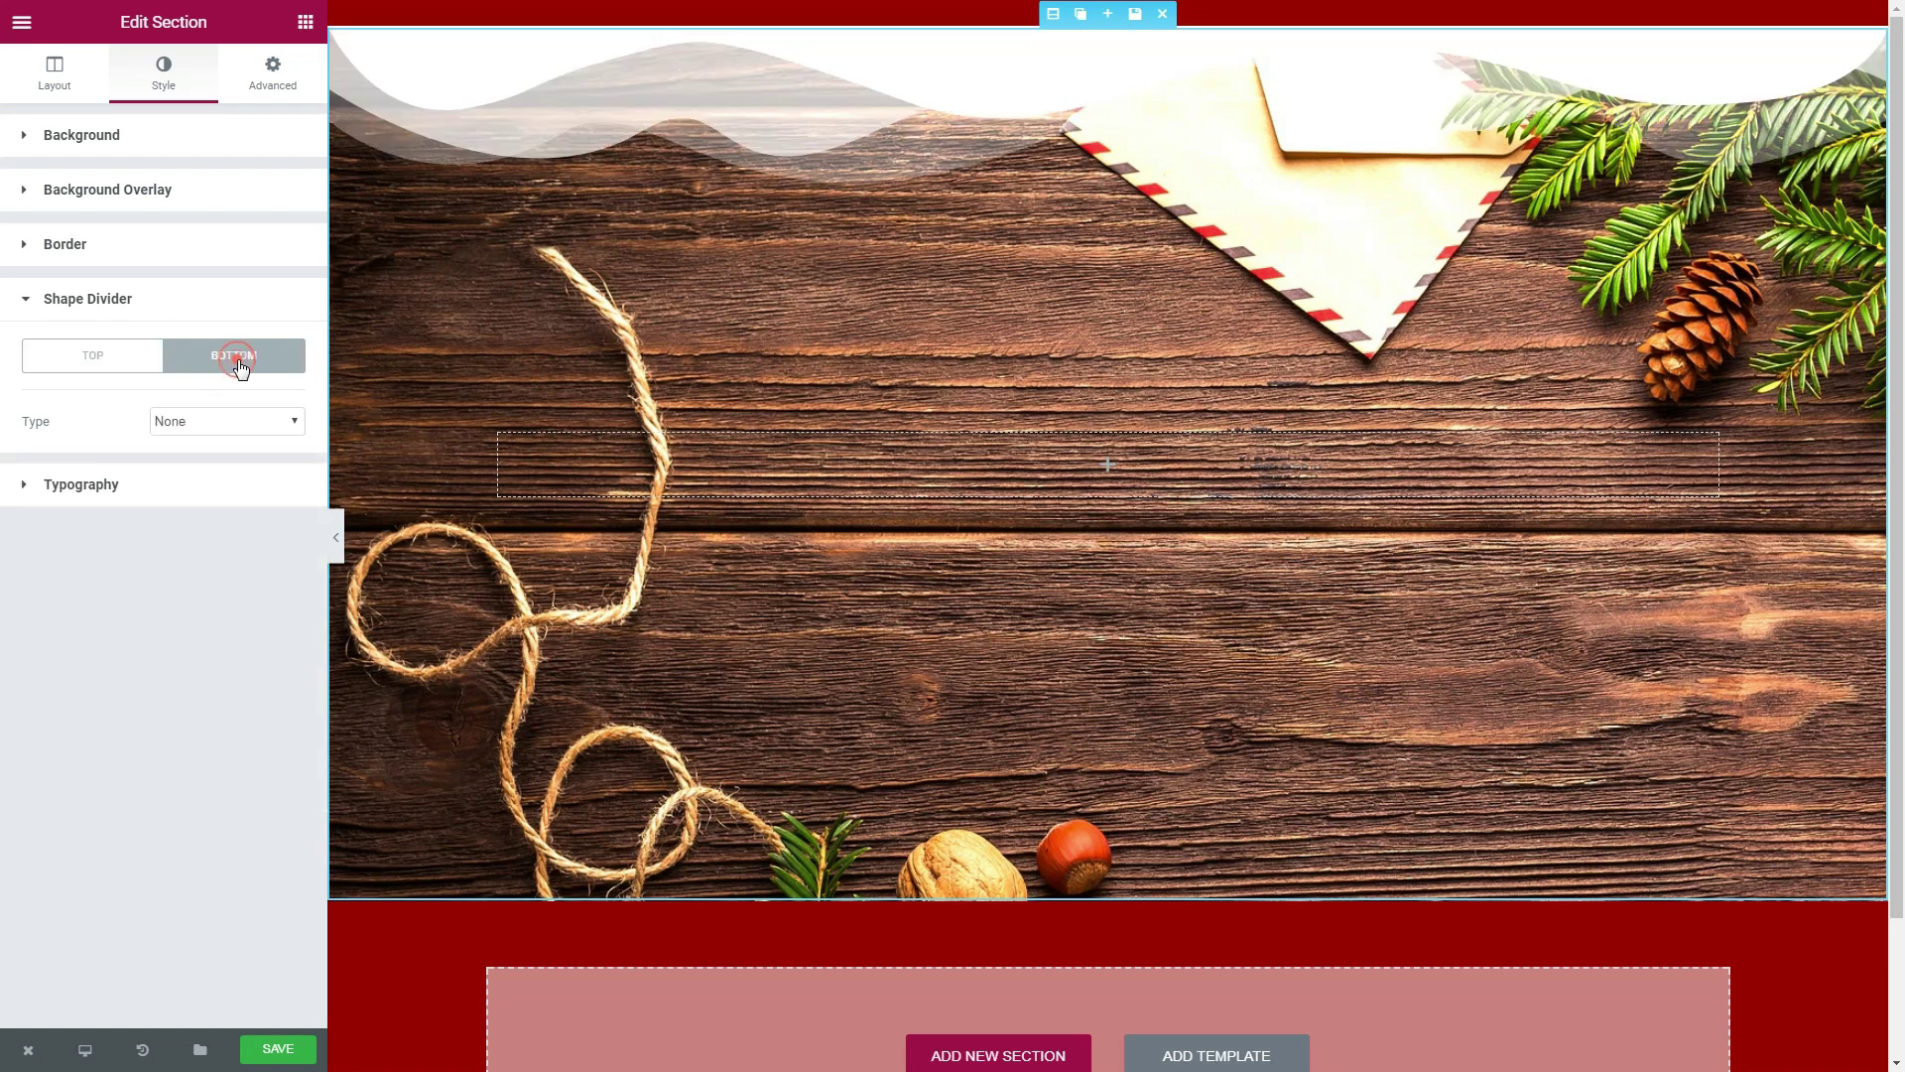
pyautogui.click(232, 420)
pyautogui.click(229, 461)
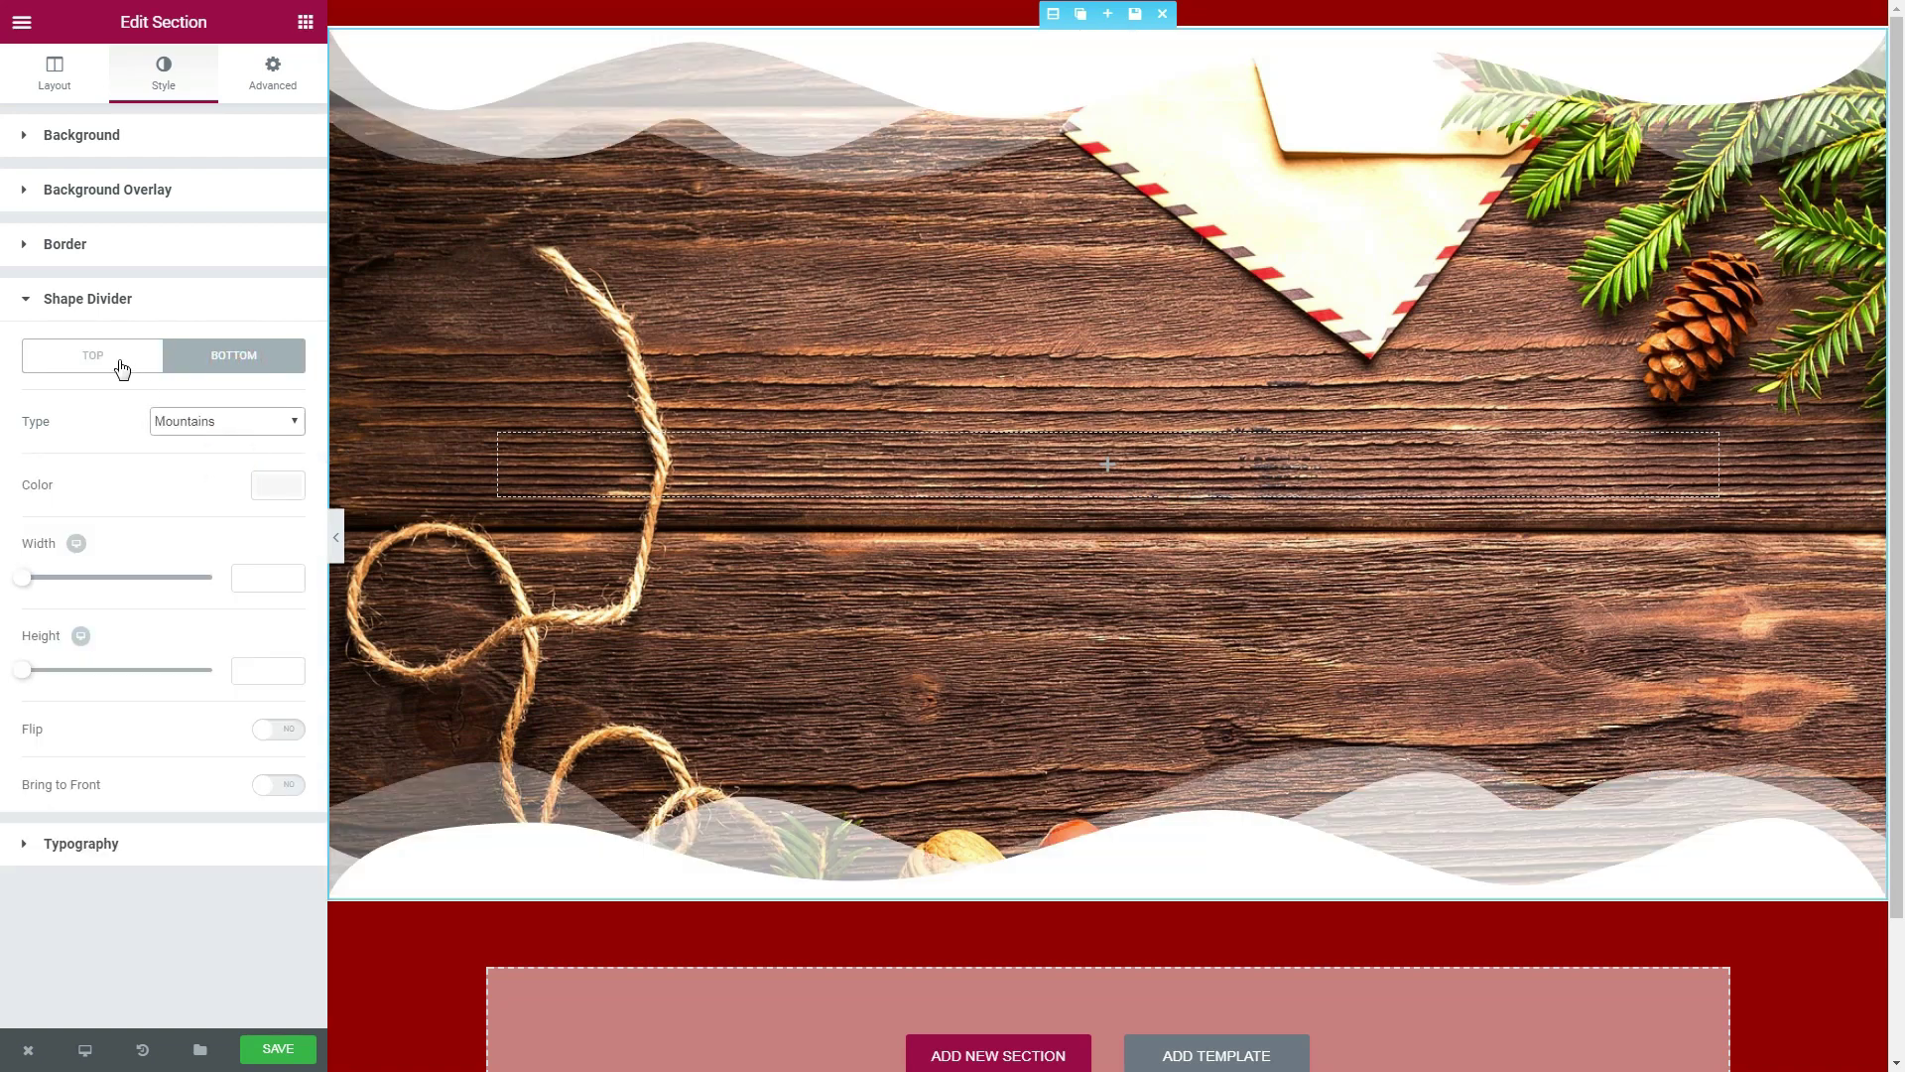
# - Colour the section's top shape divider with the copied page background red, #930000
pyautogui.click(109, 360)
pyautogui.click(277, 484)
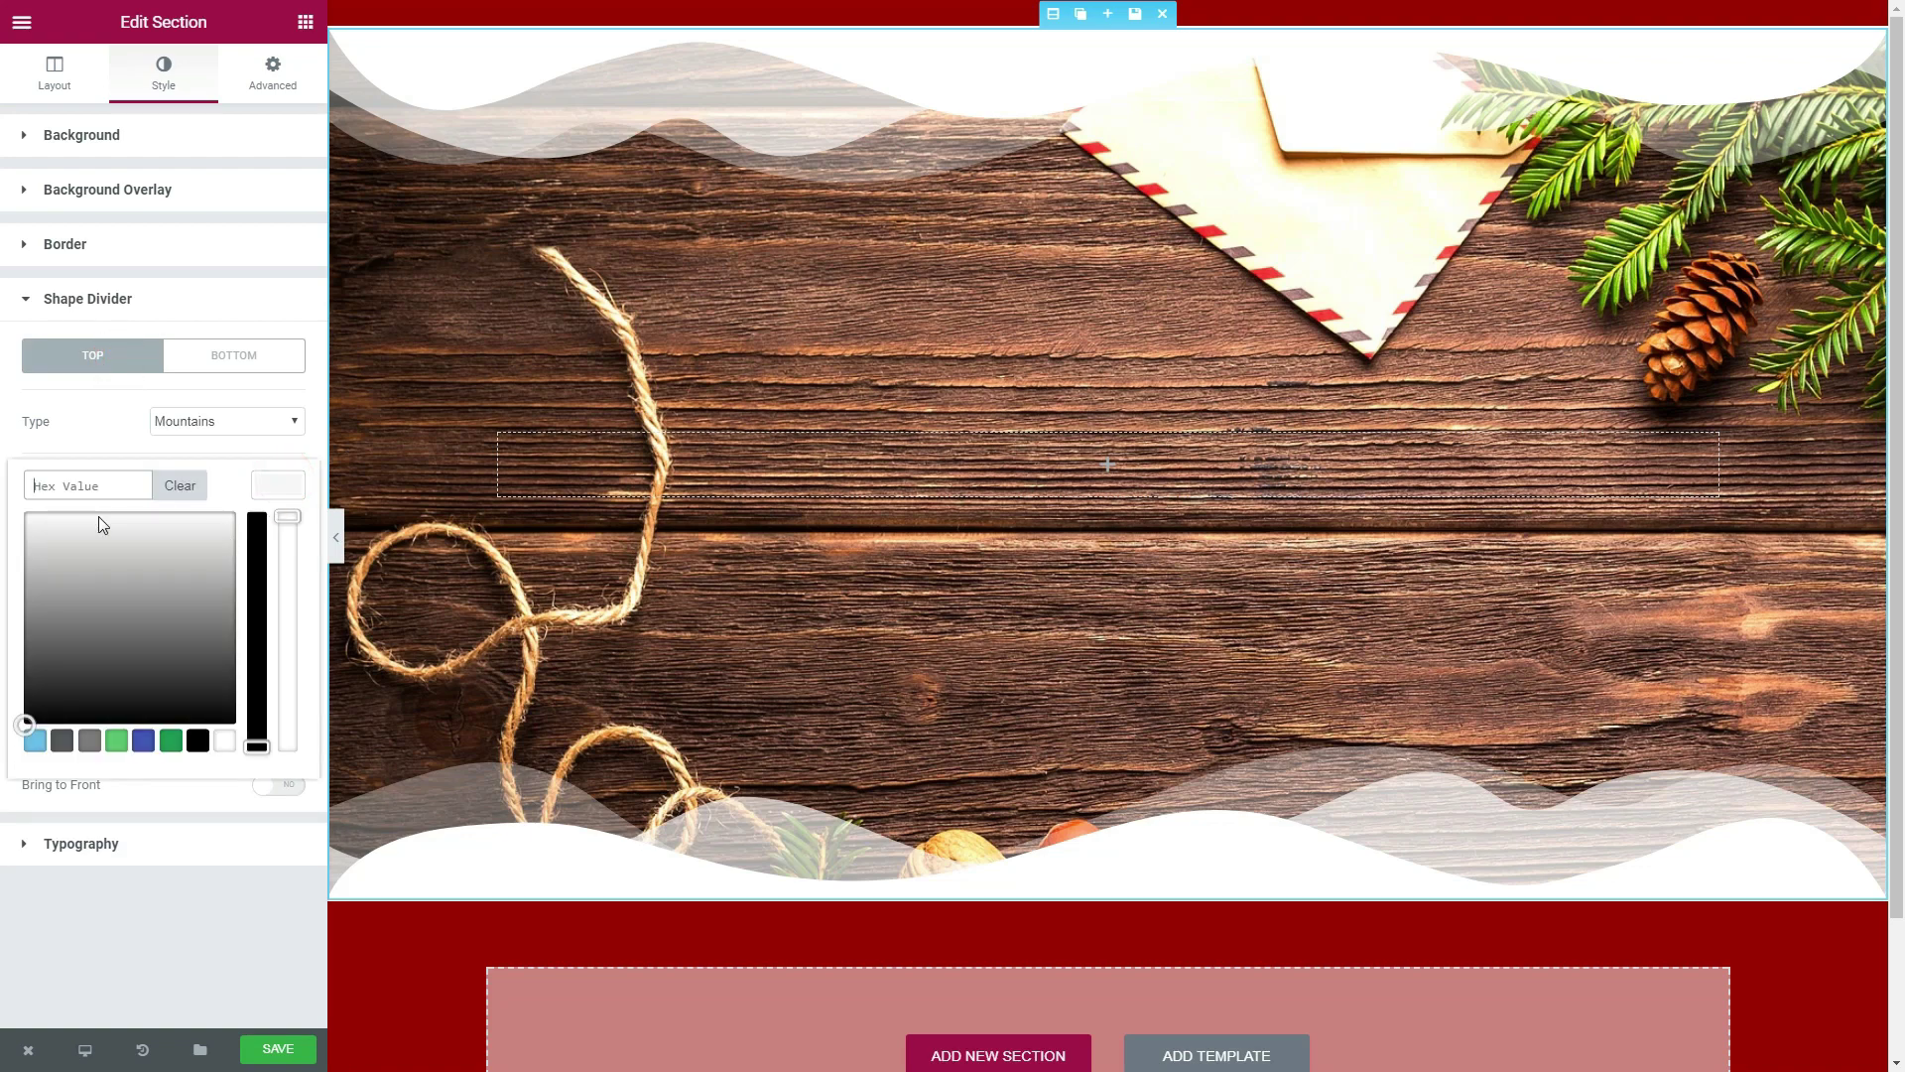
pyautogui.rightClick(55, 486)
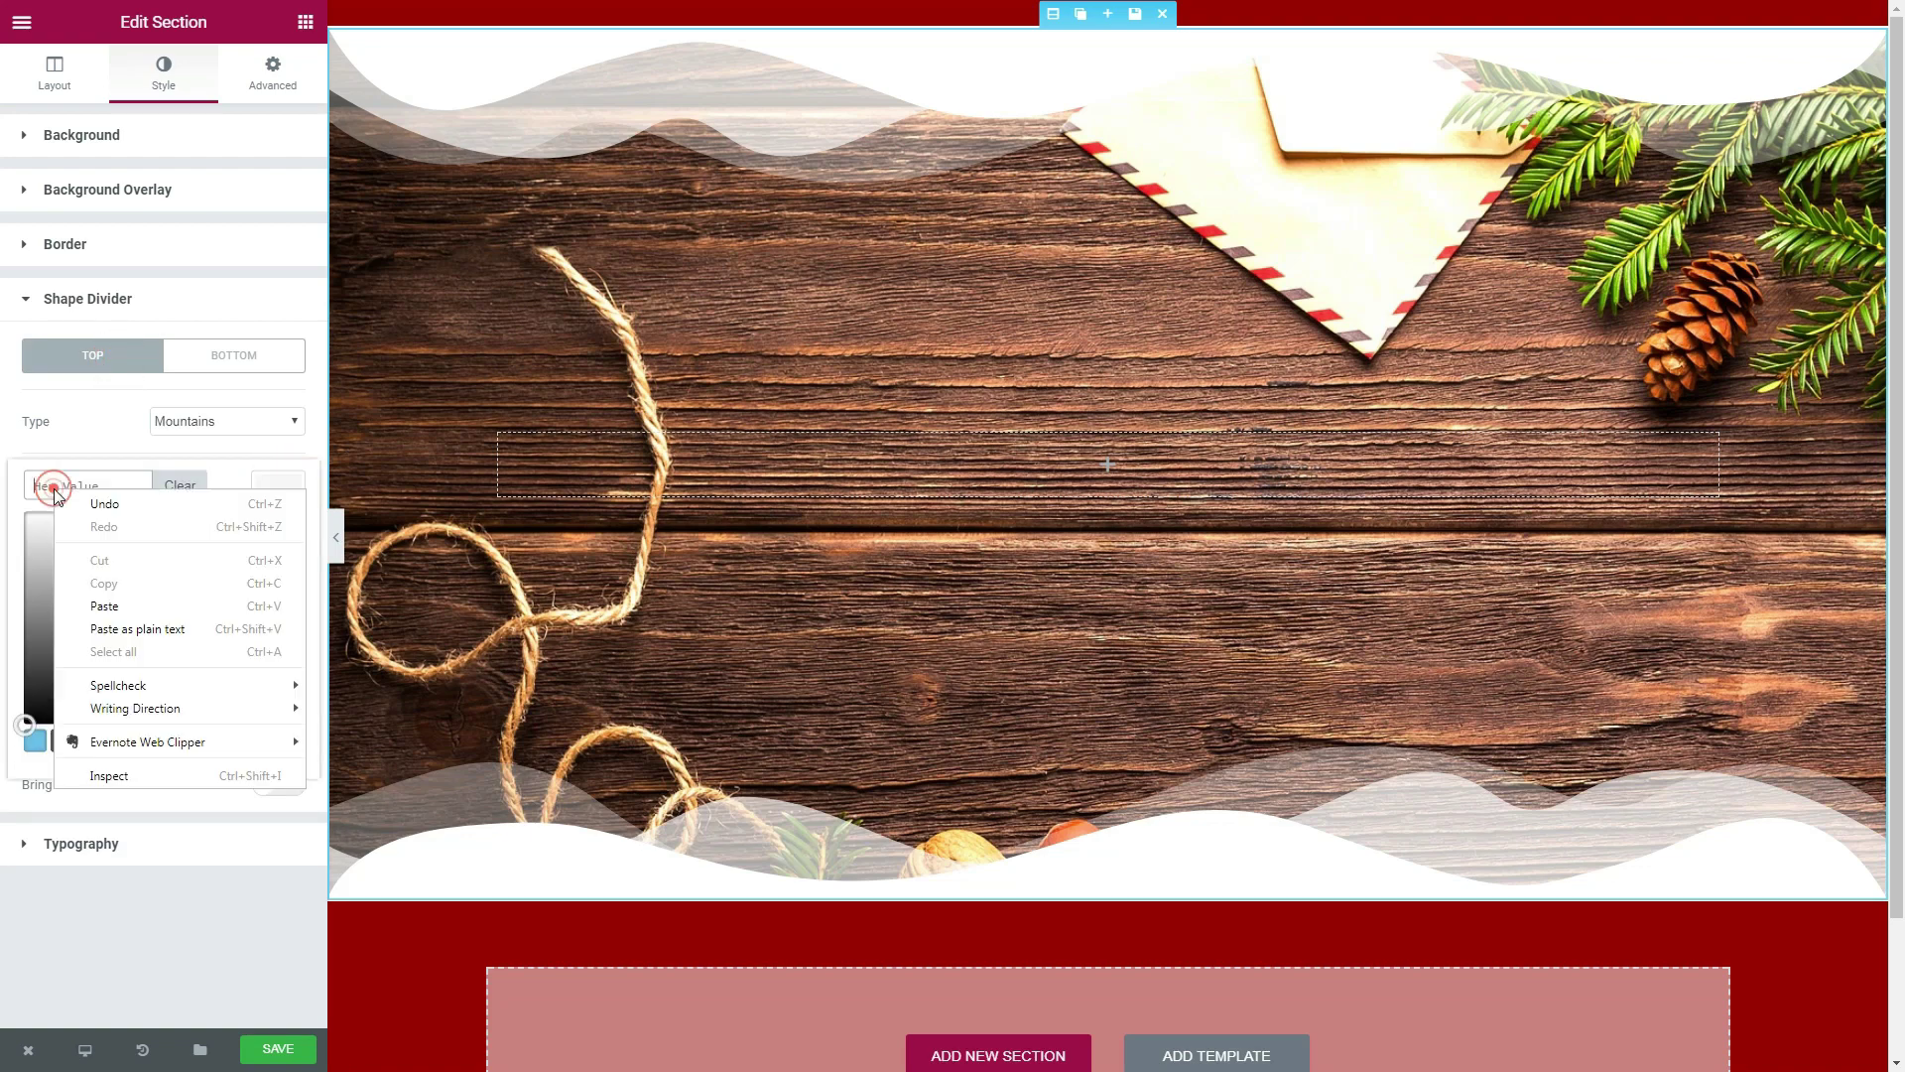
pyautogui.click(104, 606)
pyautogui.click(283, 495)
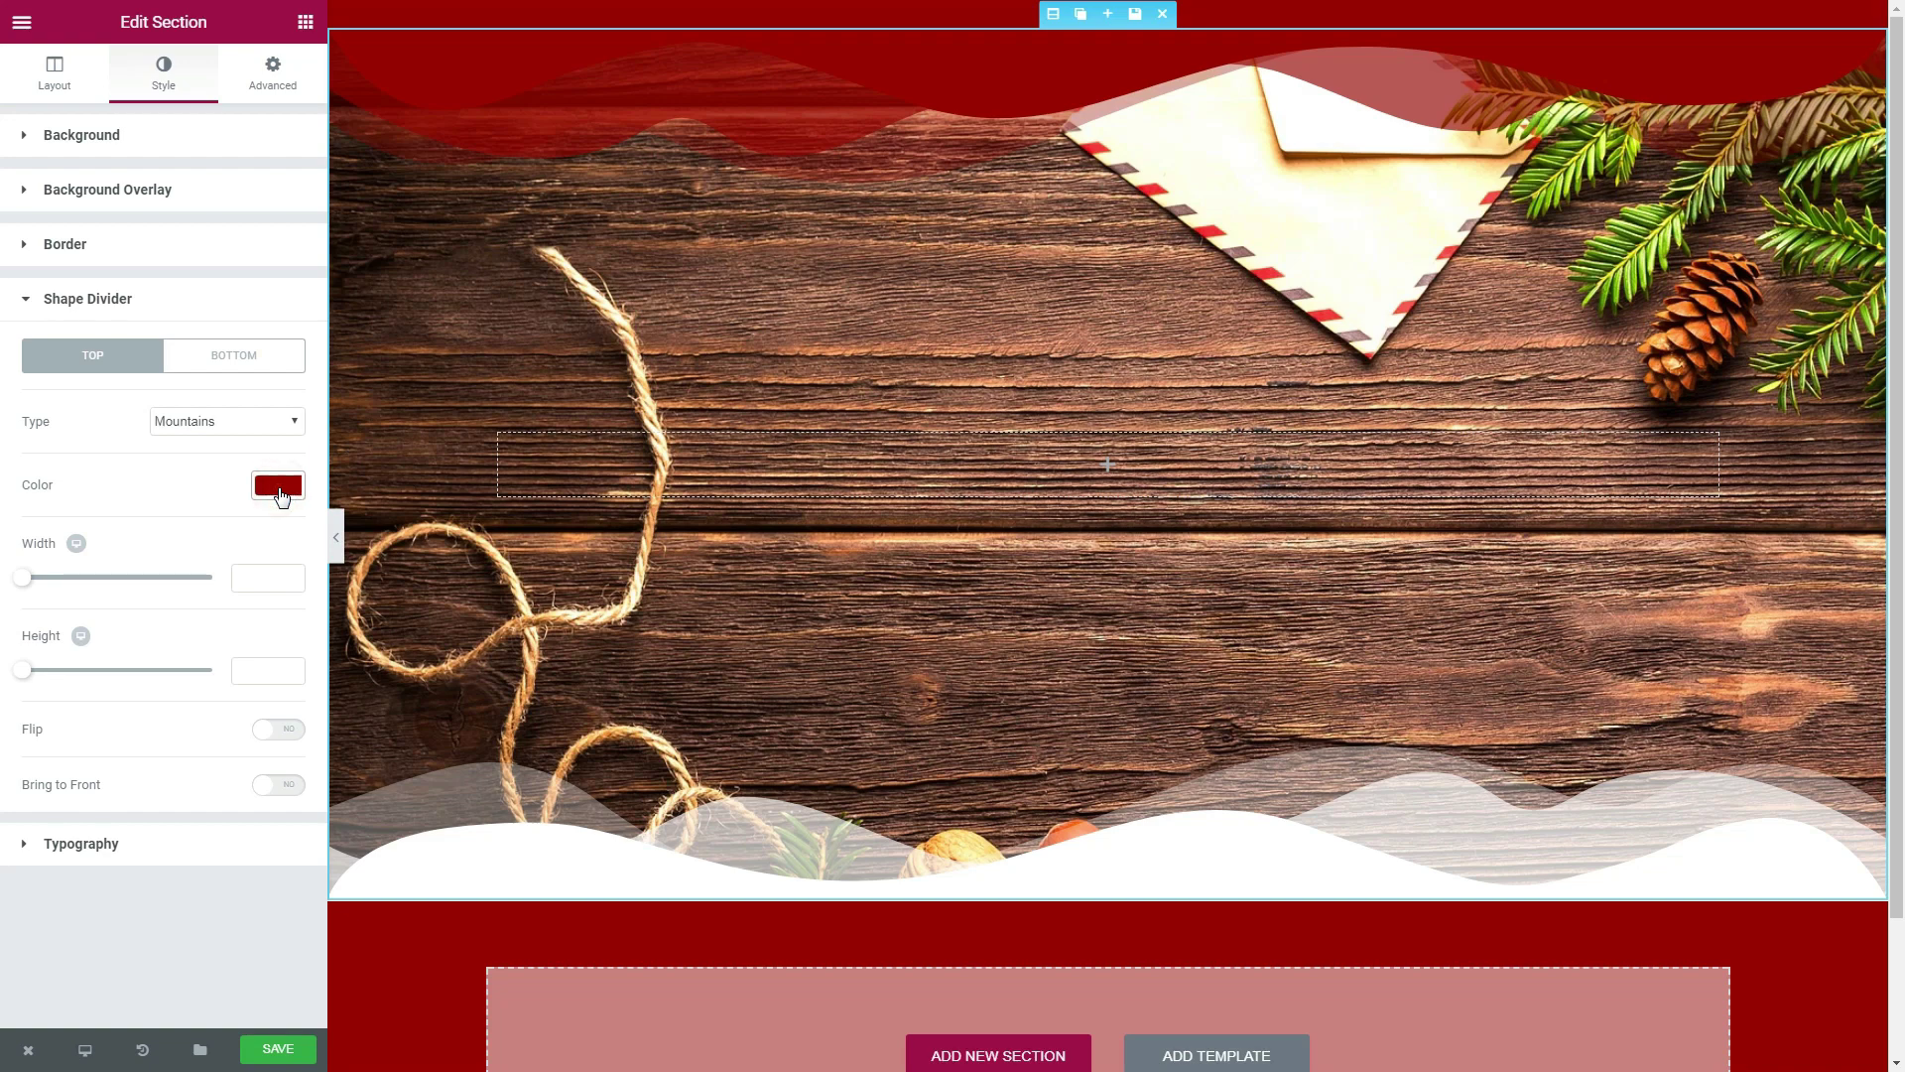
# - Colour the section's bottom shape divider #930000 as well and save the page
pyautogui.click(248, 359)
pyautogui.click(279, 486)
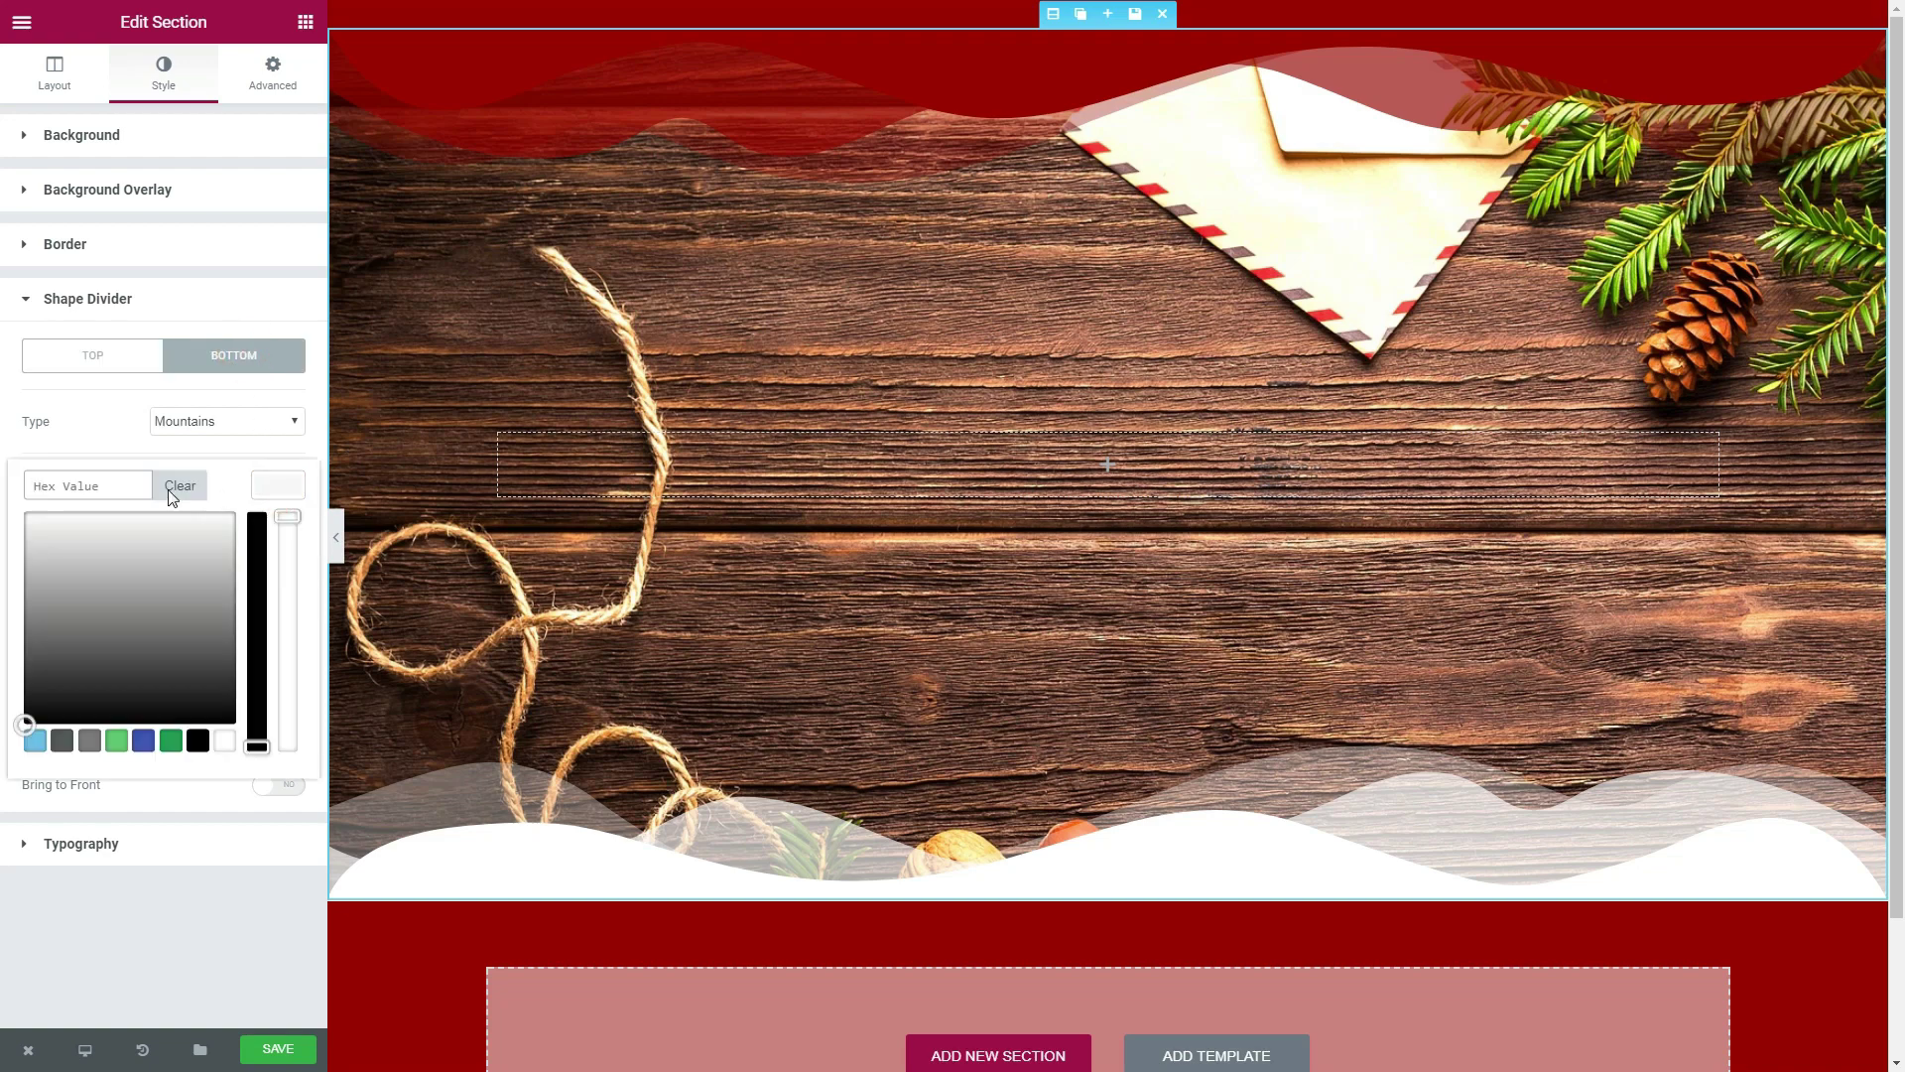
pyautogui.rightClick(114, 483)
pyautogui.click(109, 601)
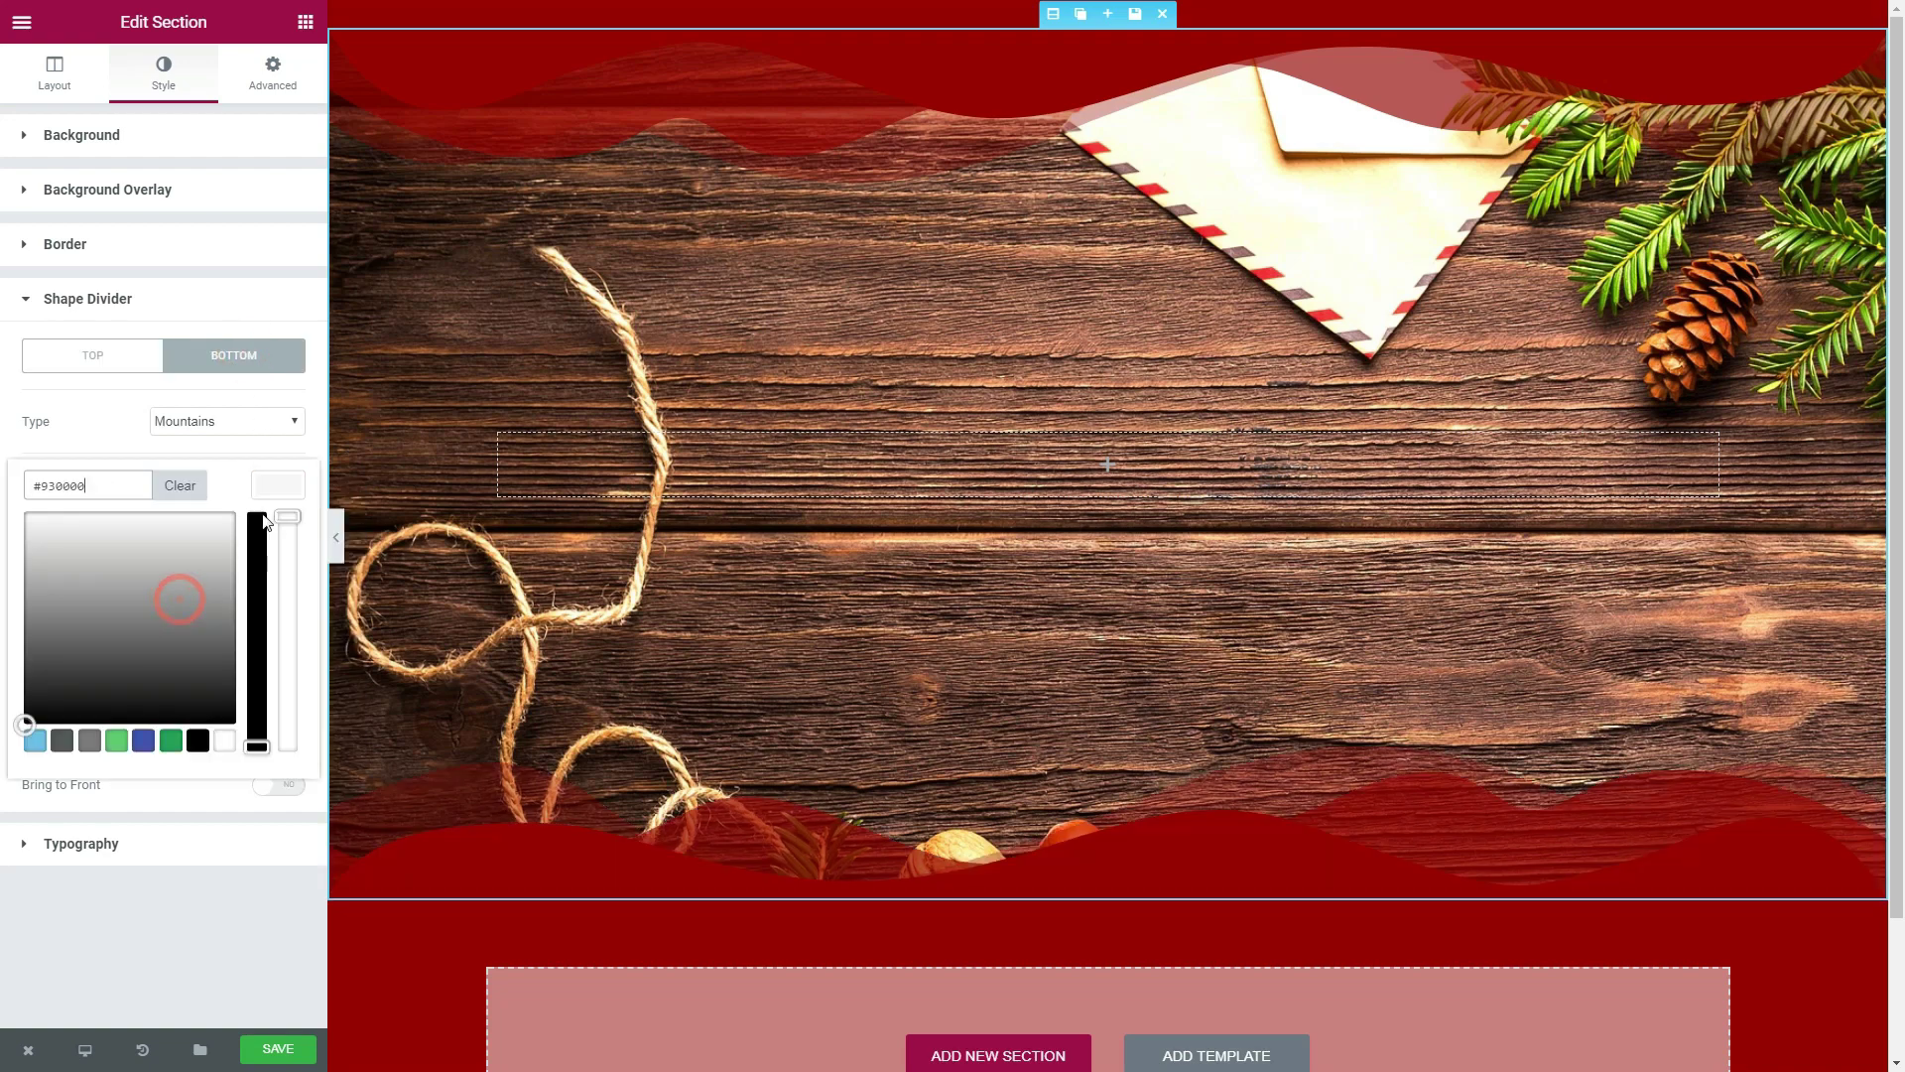
pyautogui.click(270, 493)
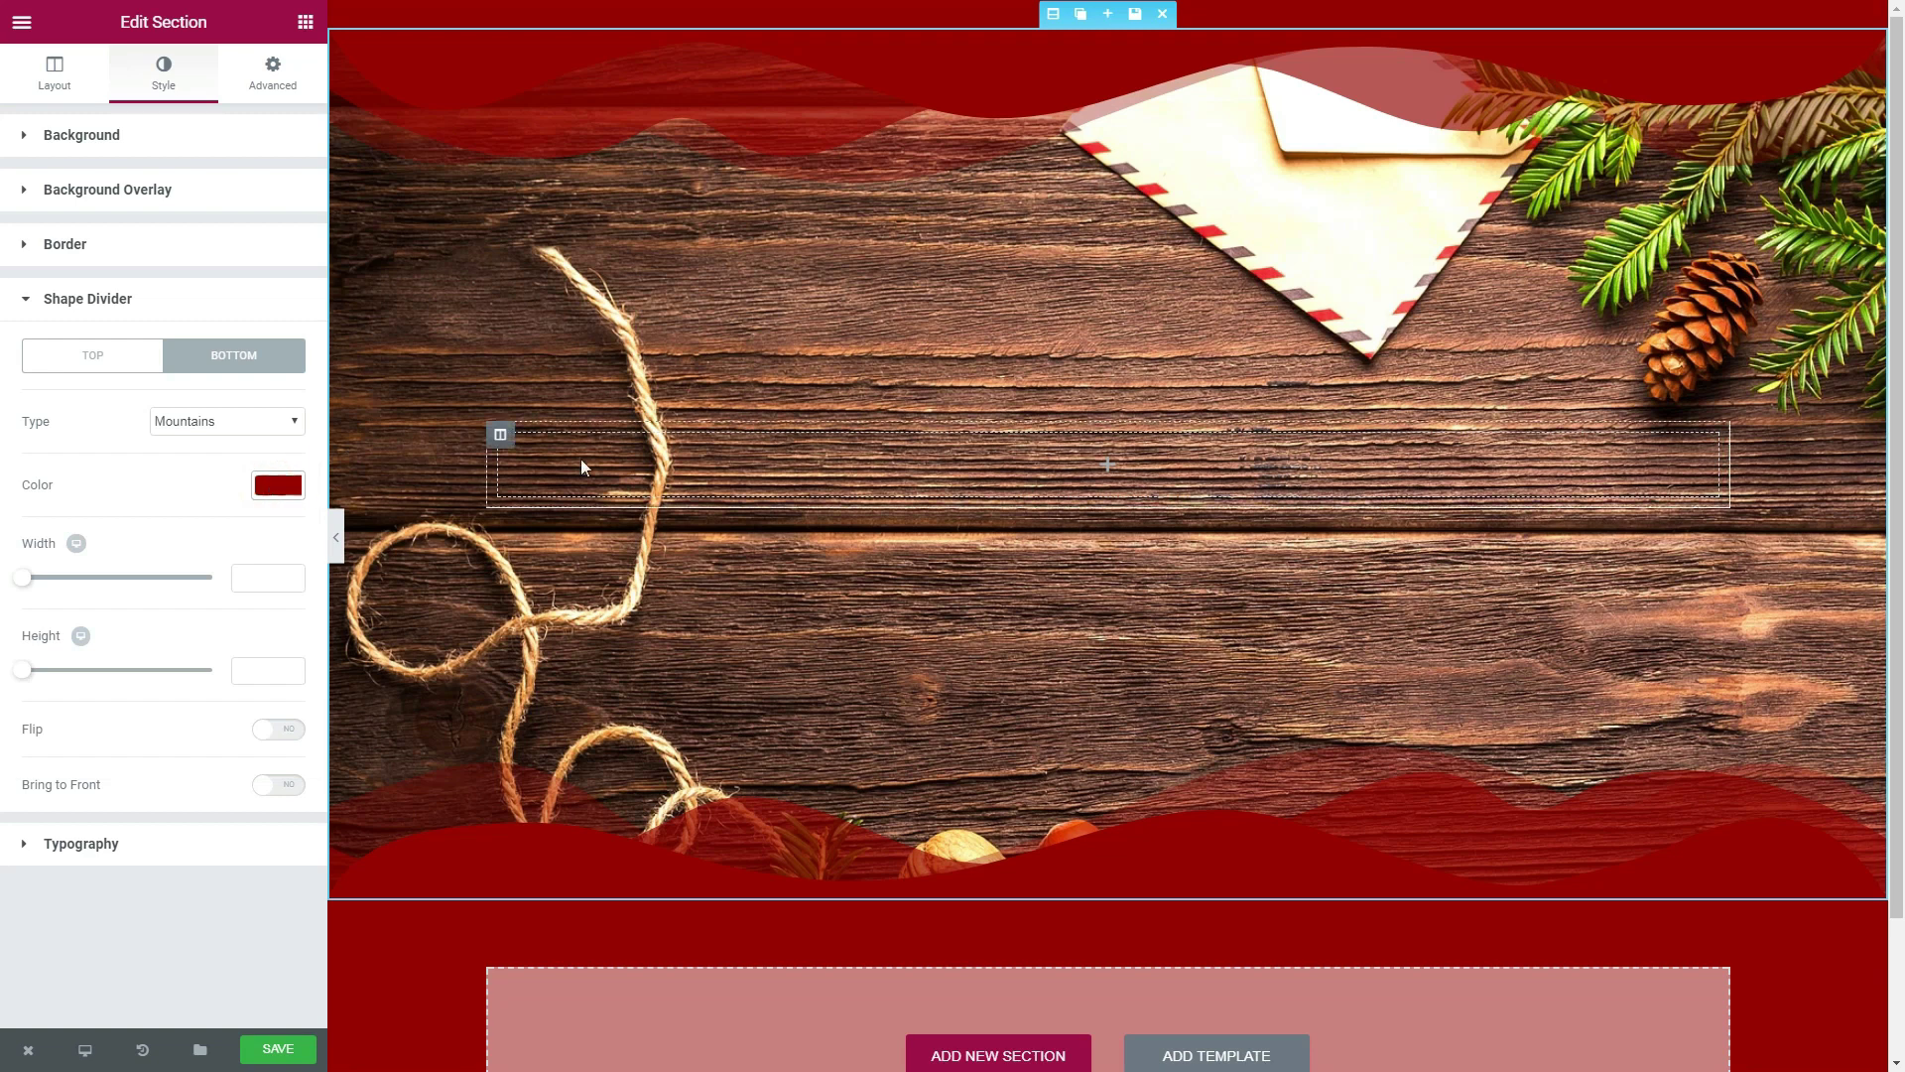
pyautogui.click(278, 1050)
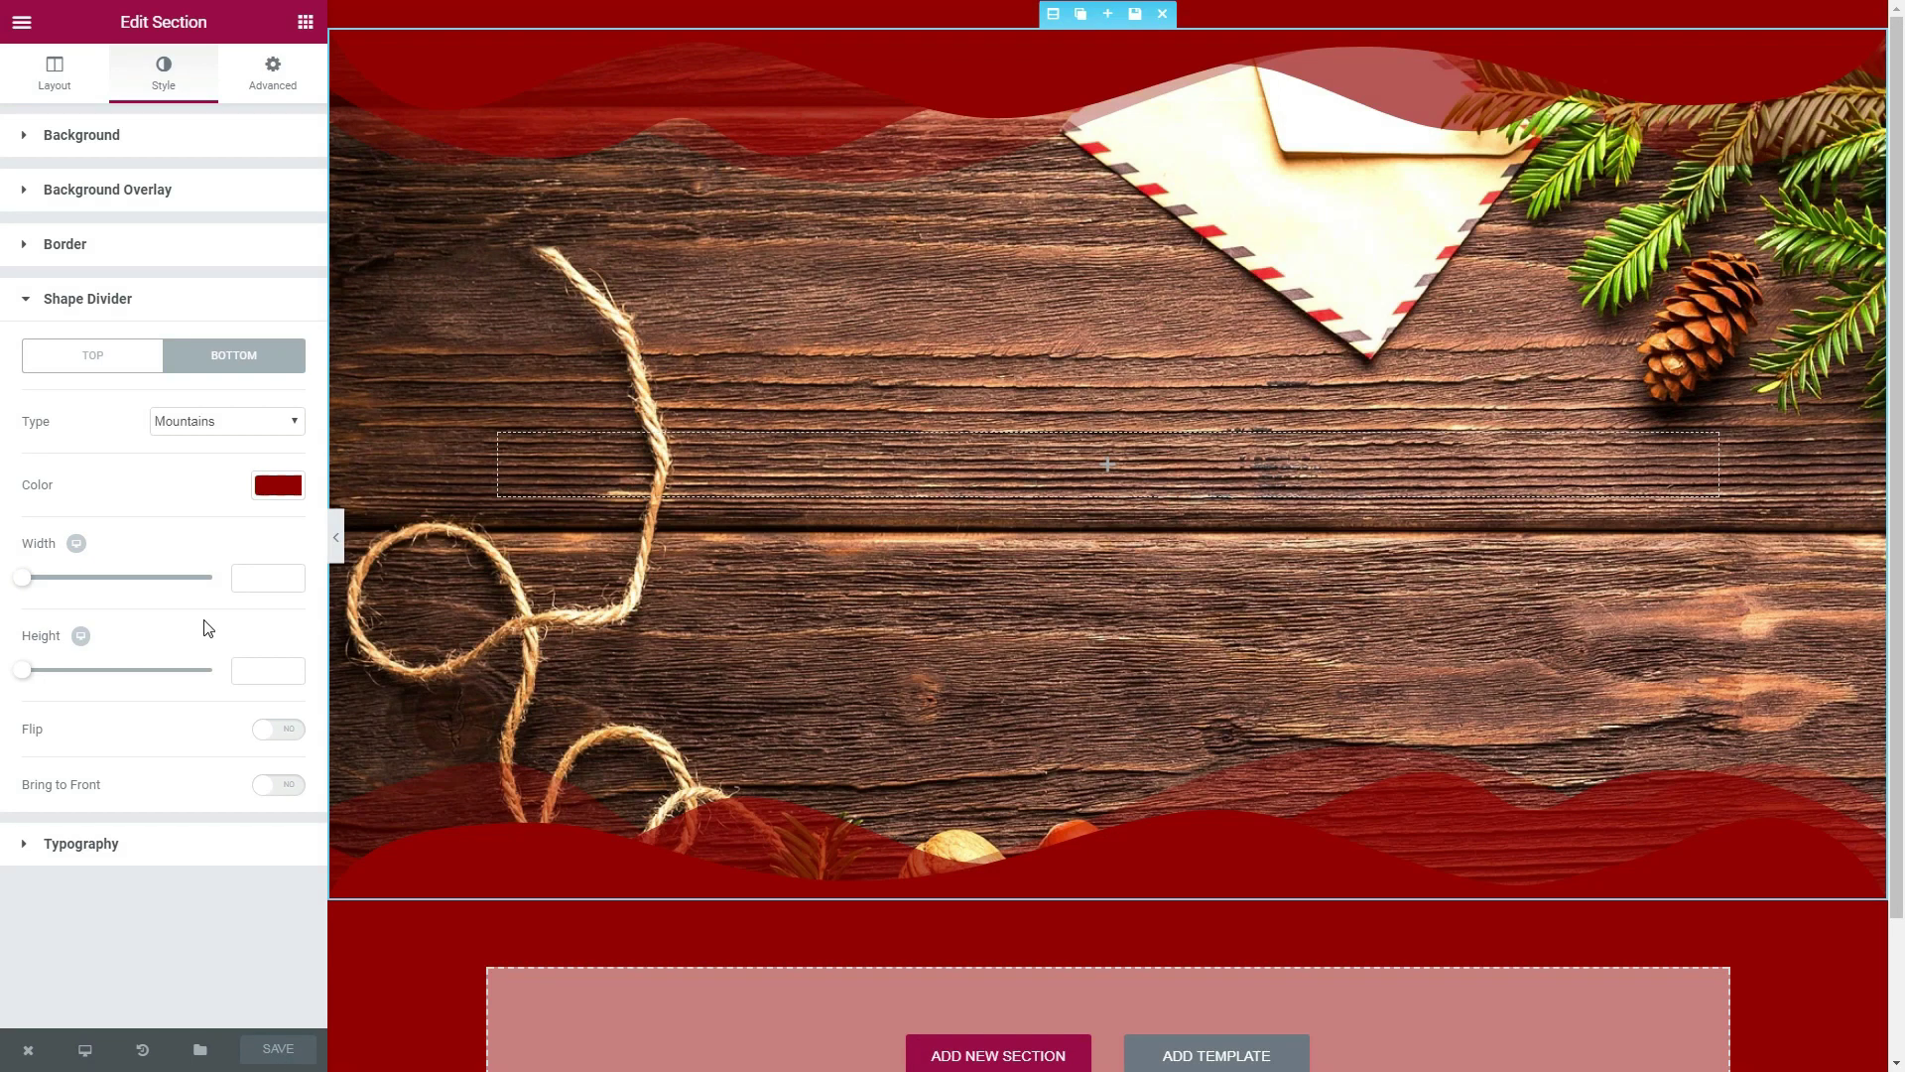
# - Add a centre-aligned Heading widget to the section's column and make its text white, #ffffff
pyautogui.click(309, 24)
pyautogui.moveTo(242, 184); pyautogui.dragTo(1104, 464)
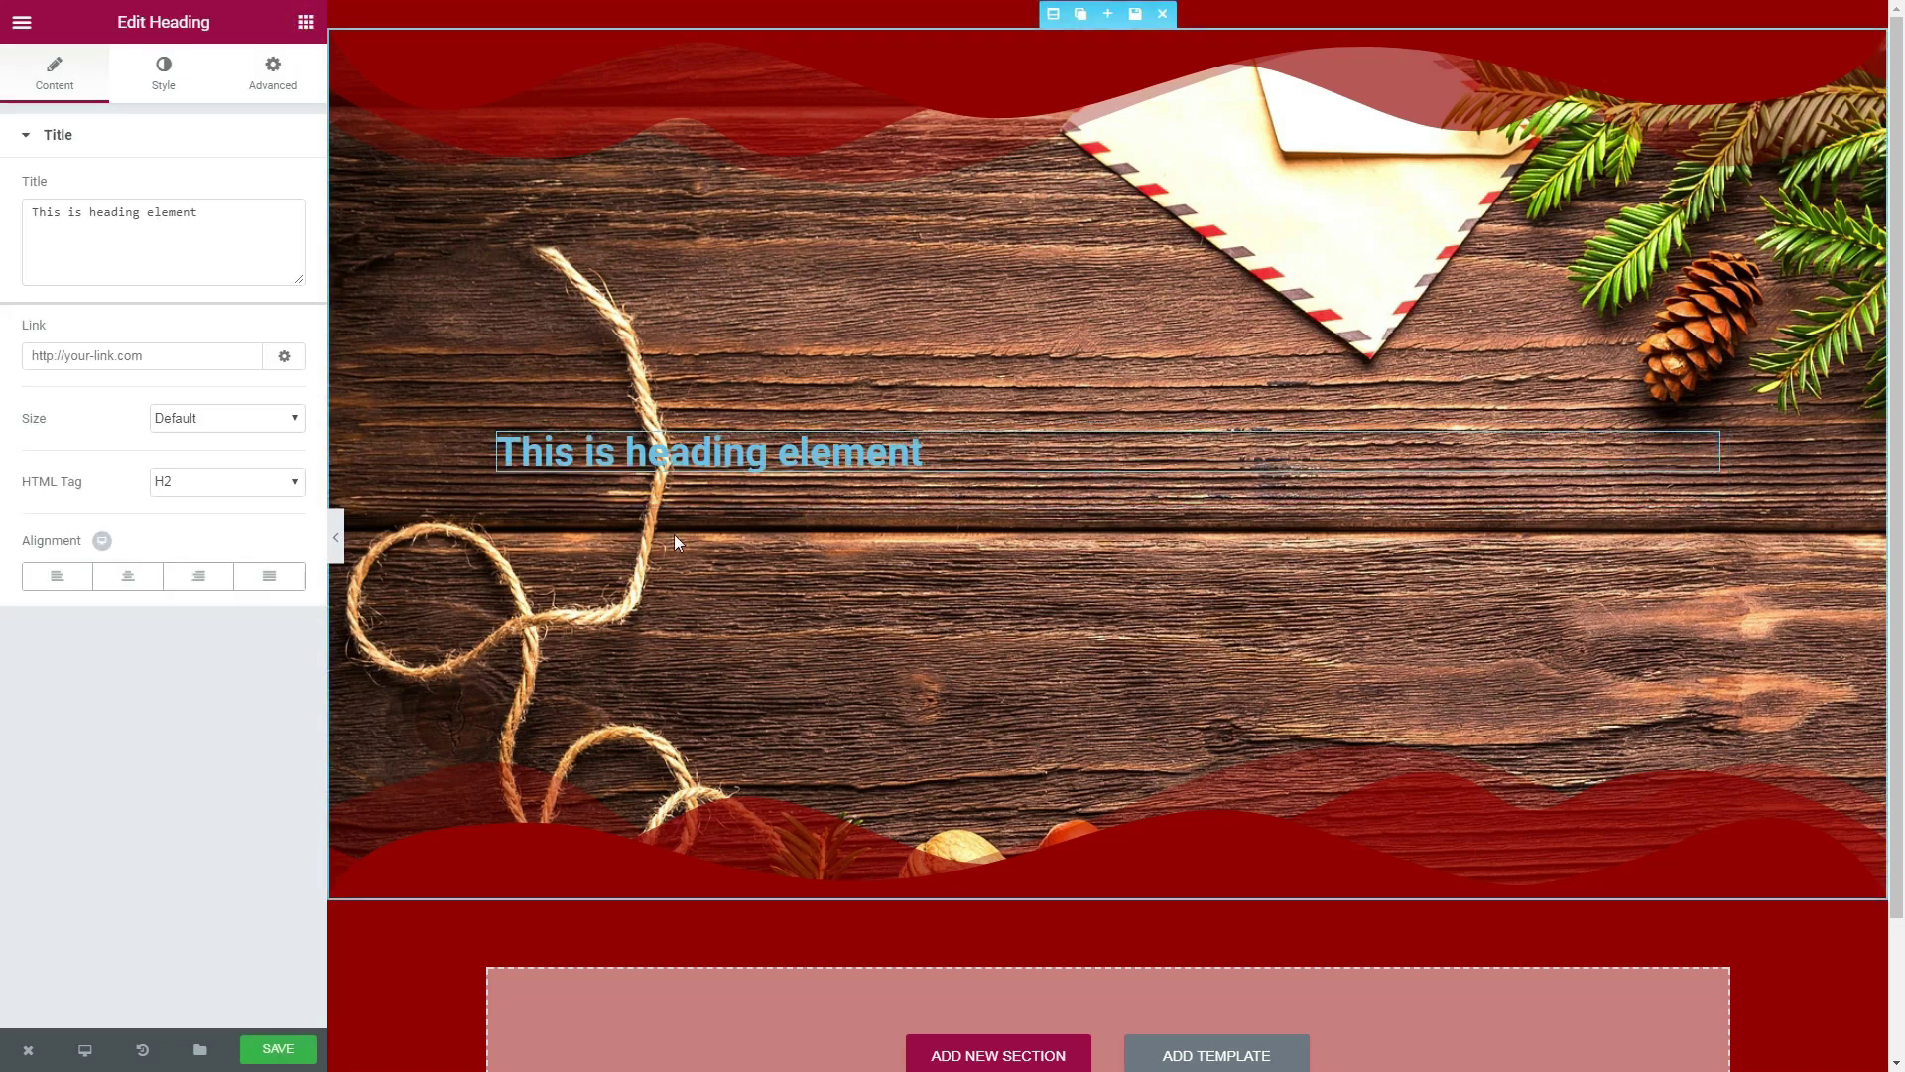
pyautogui.click(129, 578)
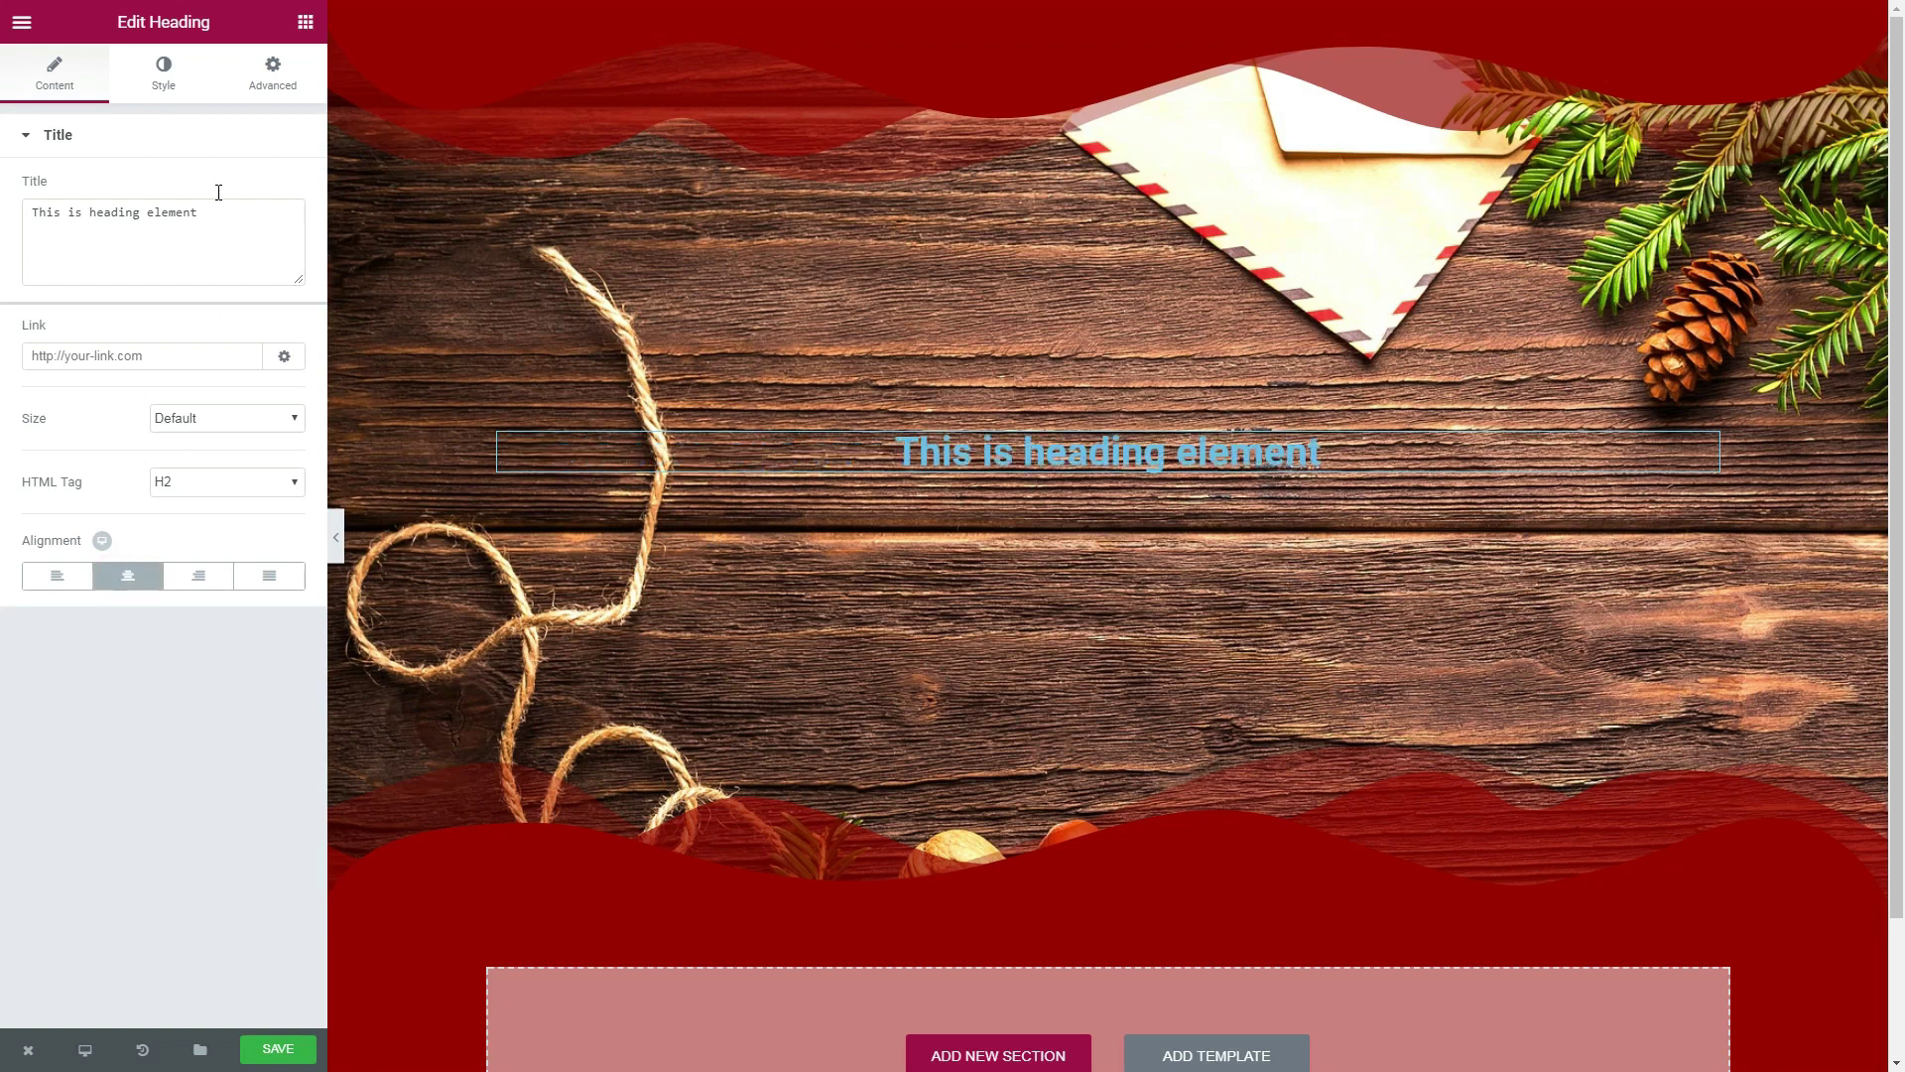
pyautogui.click(165, 83)
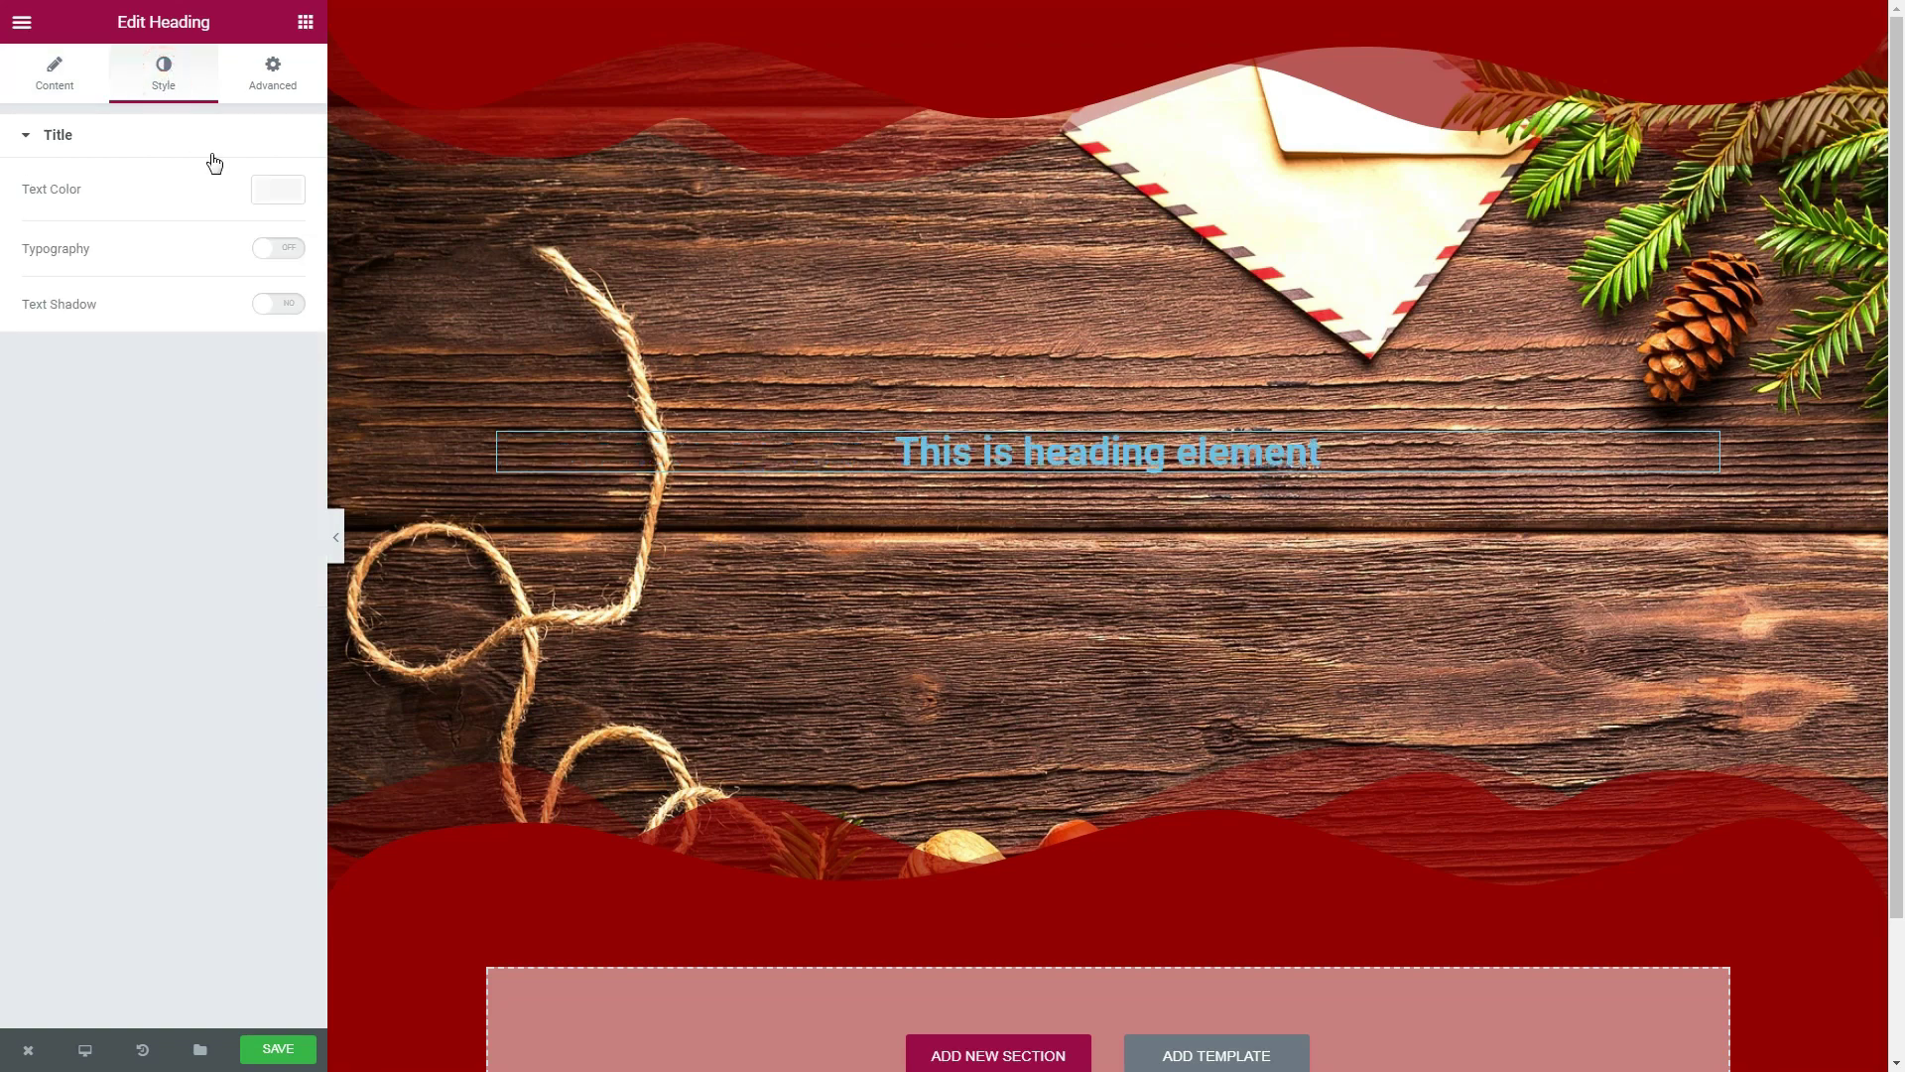
pyautogui.click(277, 192)
pyautogui.click(227, 448)
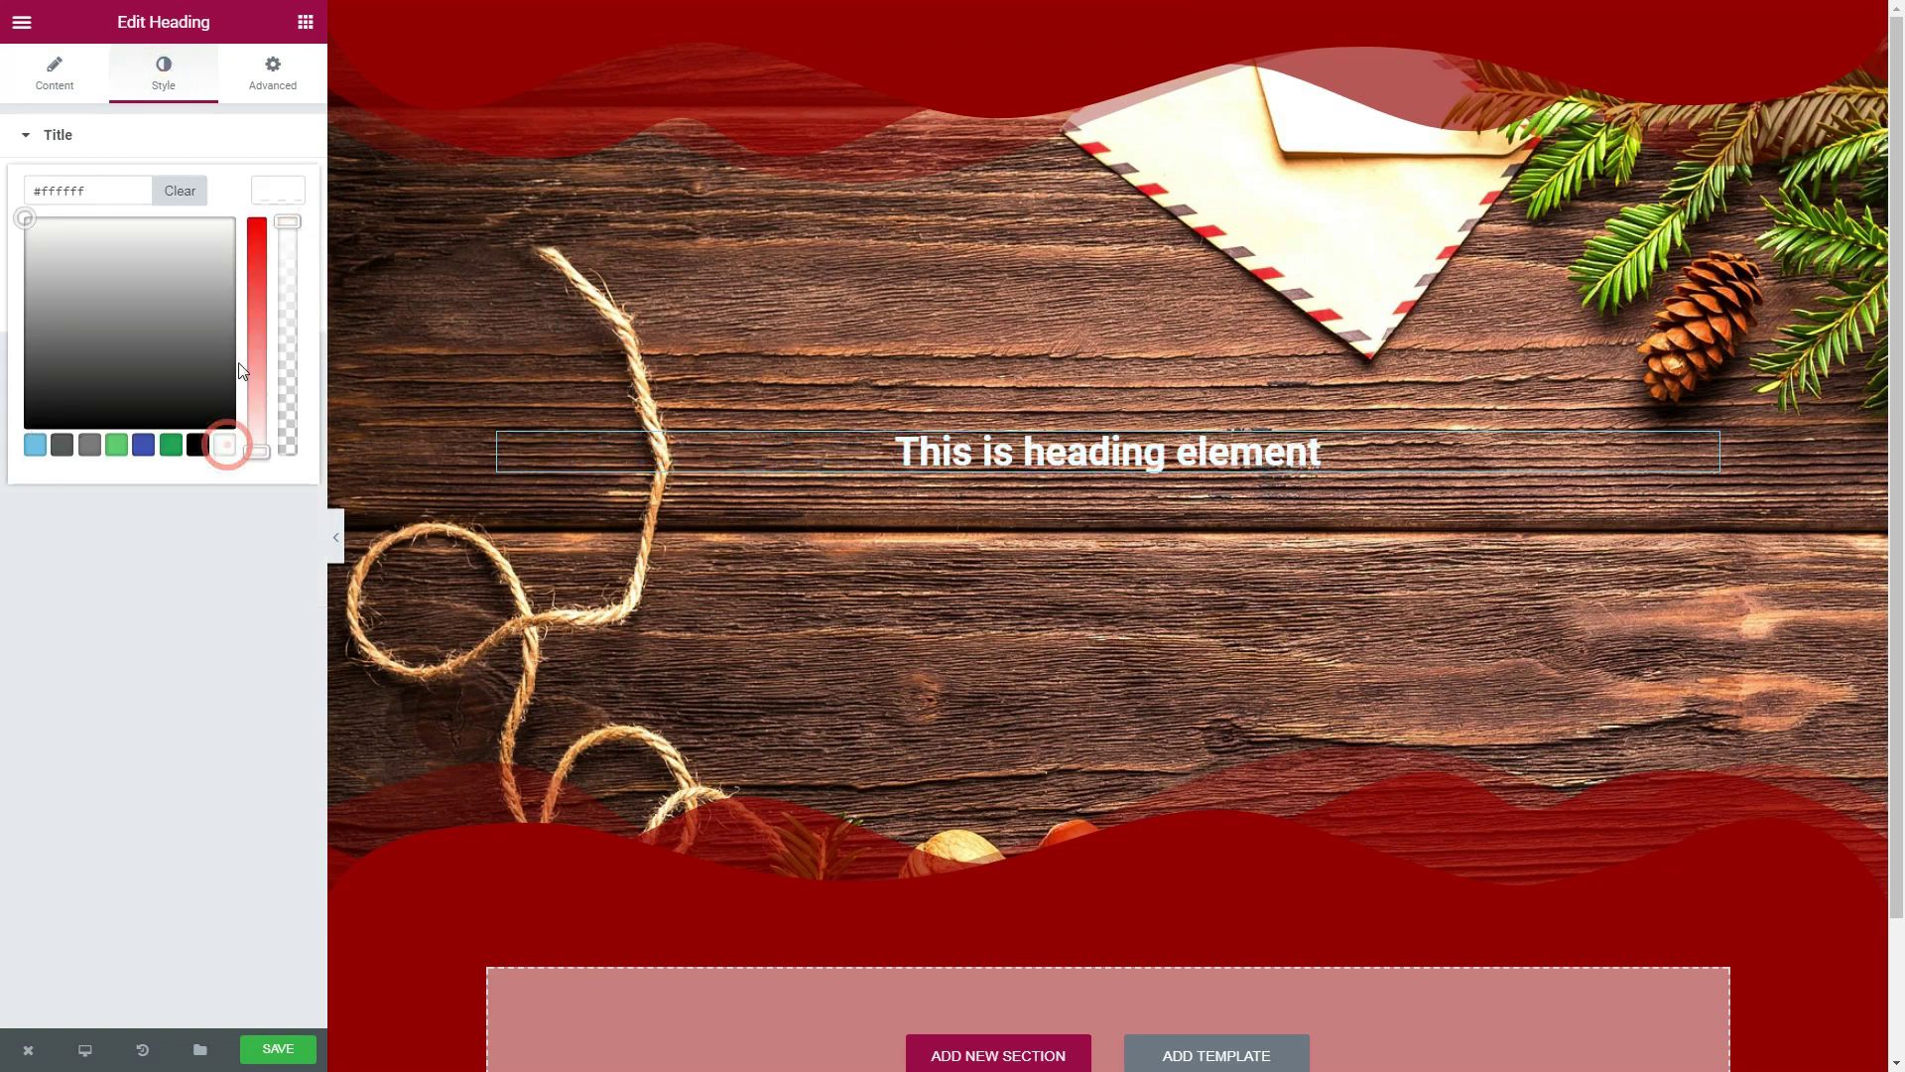
pyautogui.click(279, 197)
# - Enable custom typography for the heading, using the Mountains of Christmas font at 76 px
pyautogui.click(268, 249)
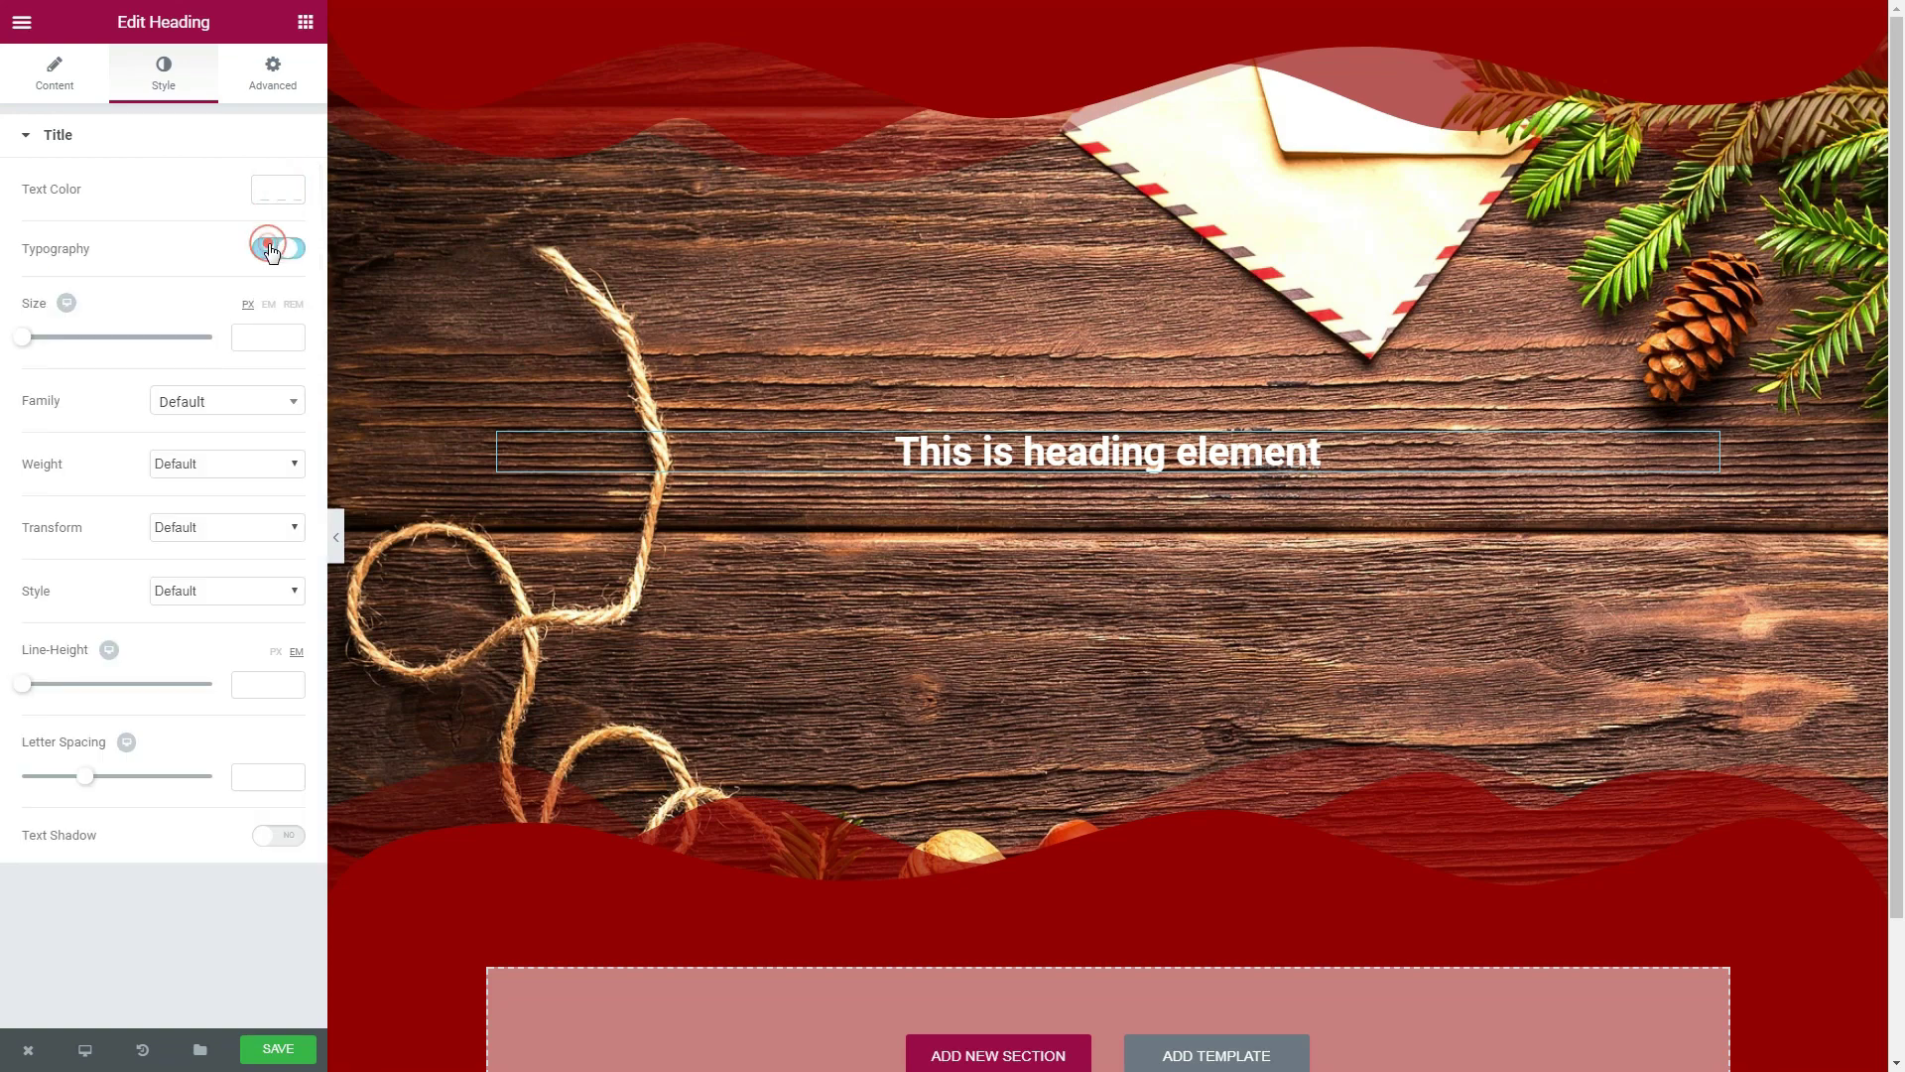
pyautogui.click(235, 412)
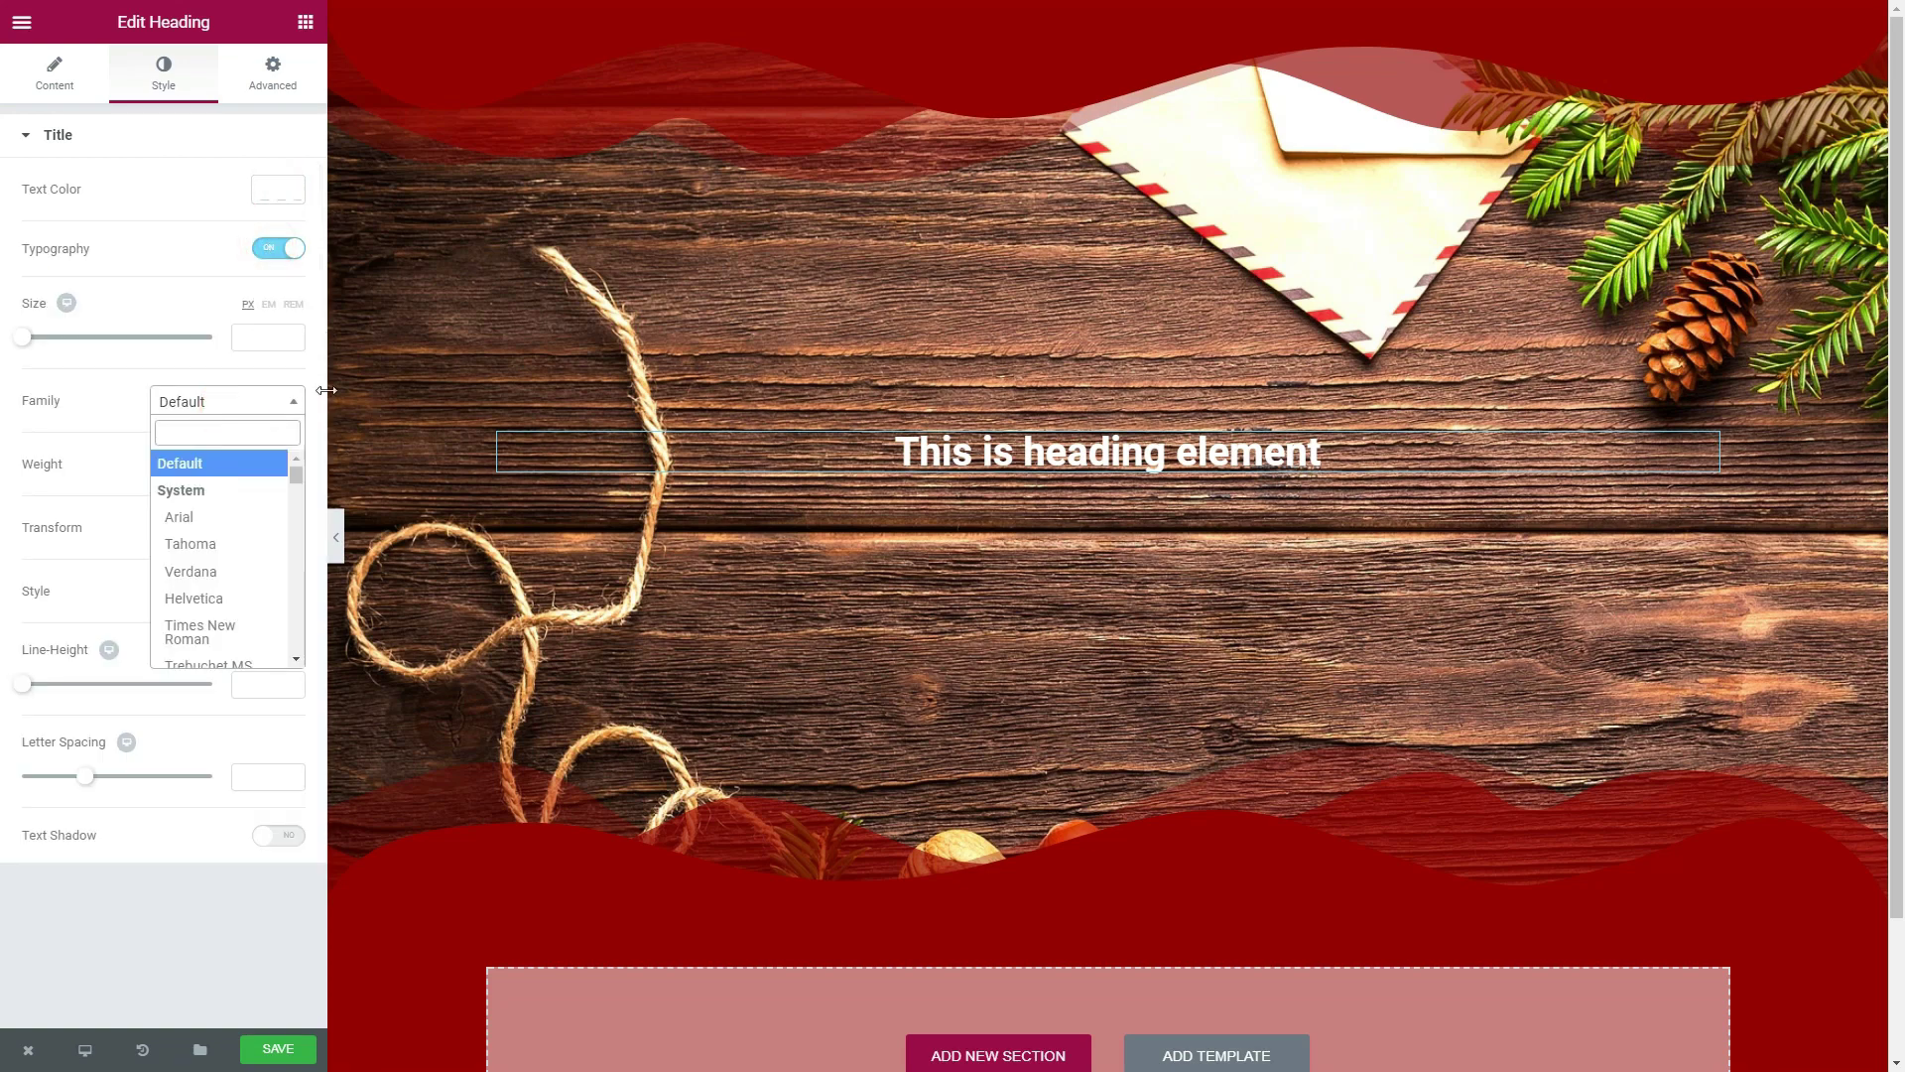
pyautogui.write('chr')
pyautogui.write('i')
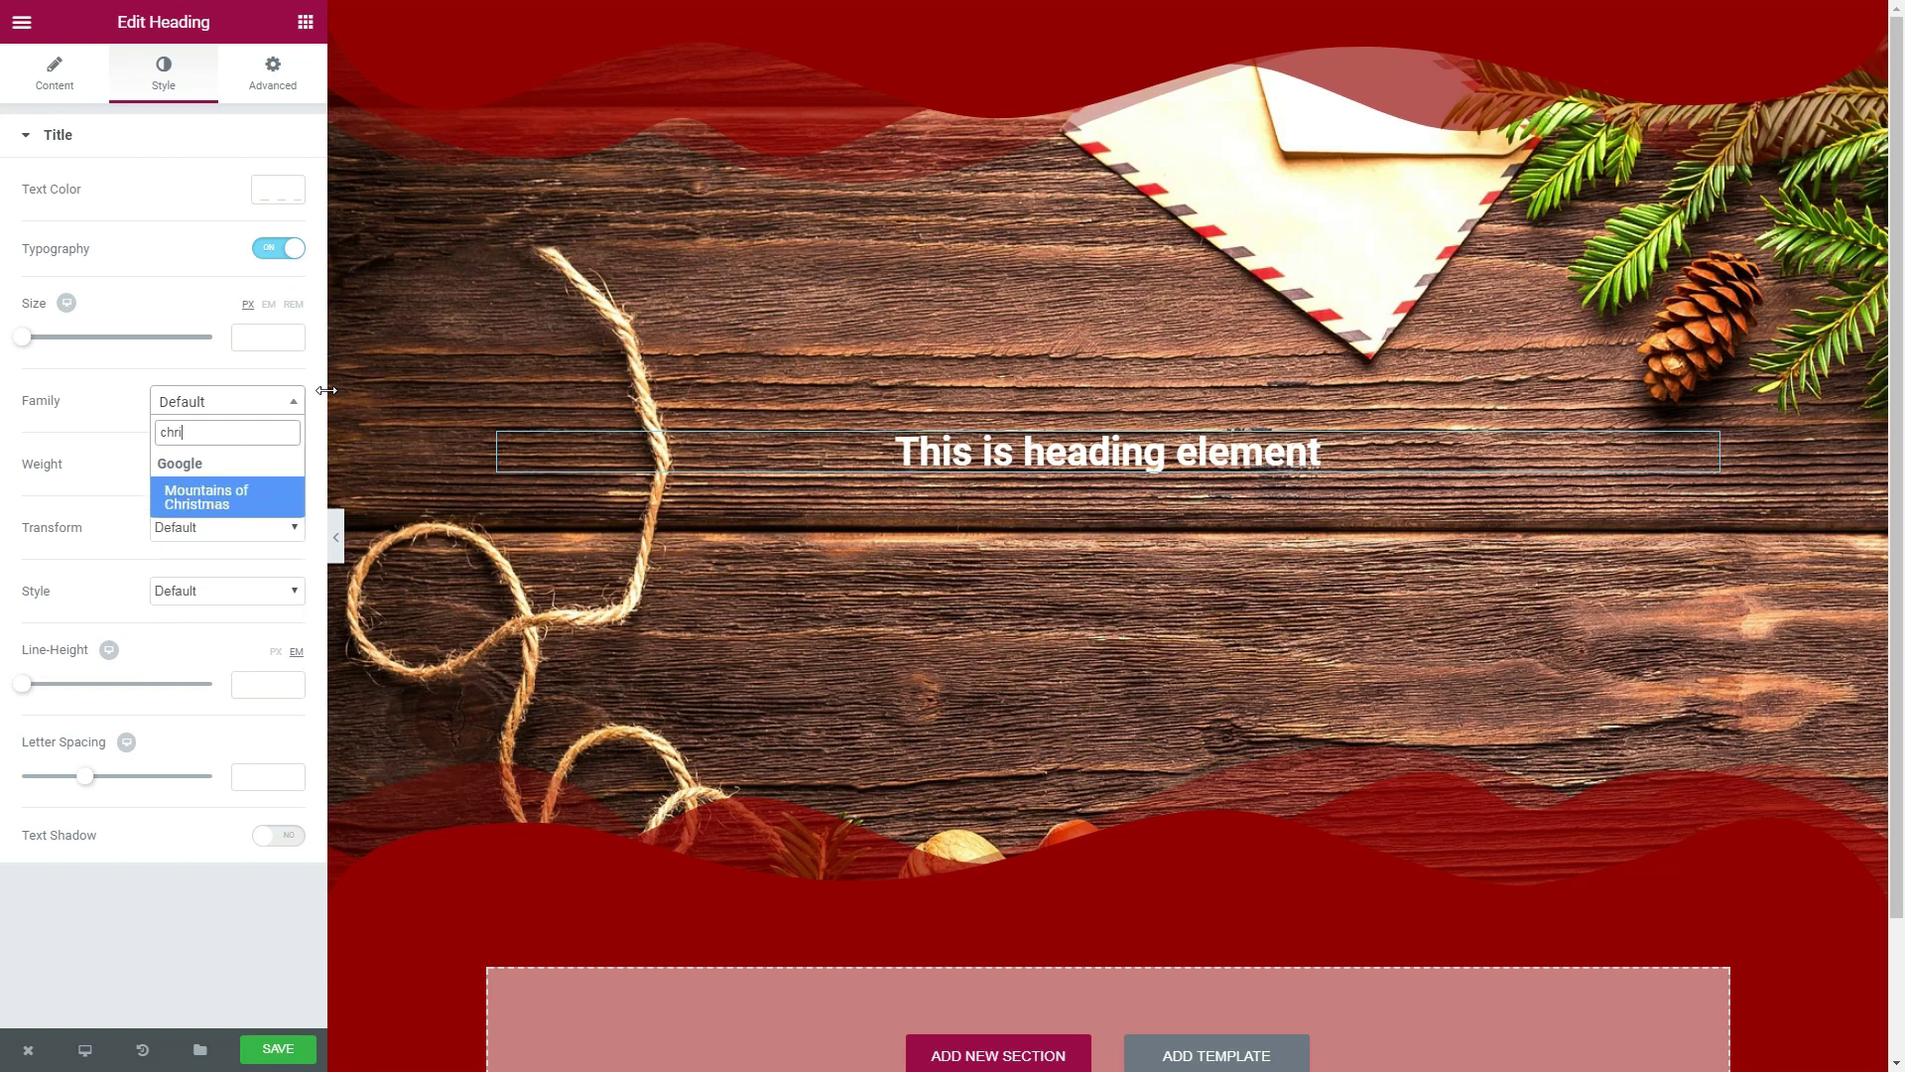
pyautogui.click(204, 501)
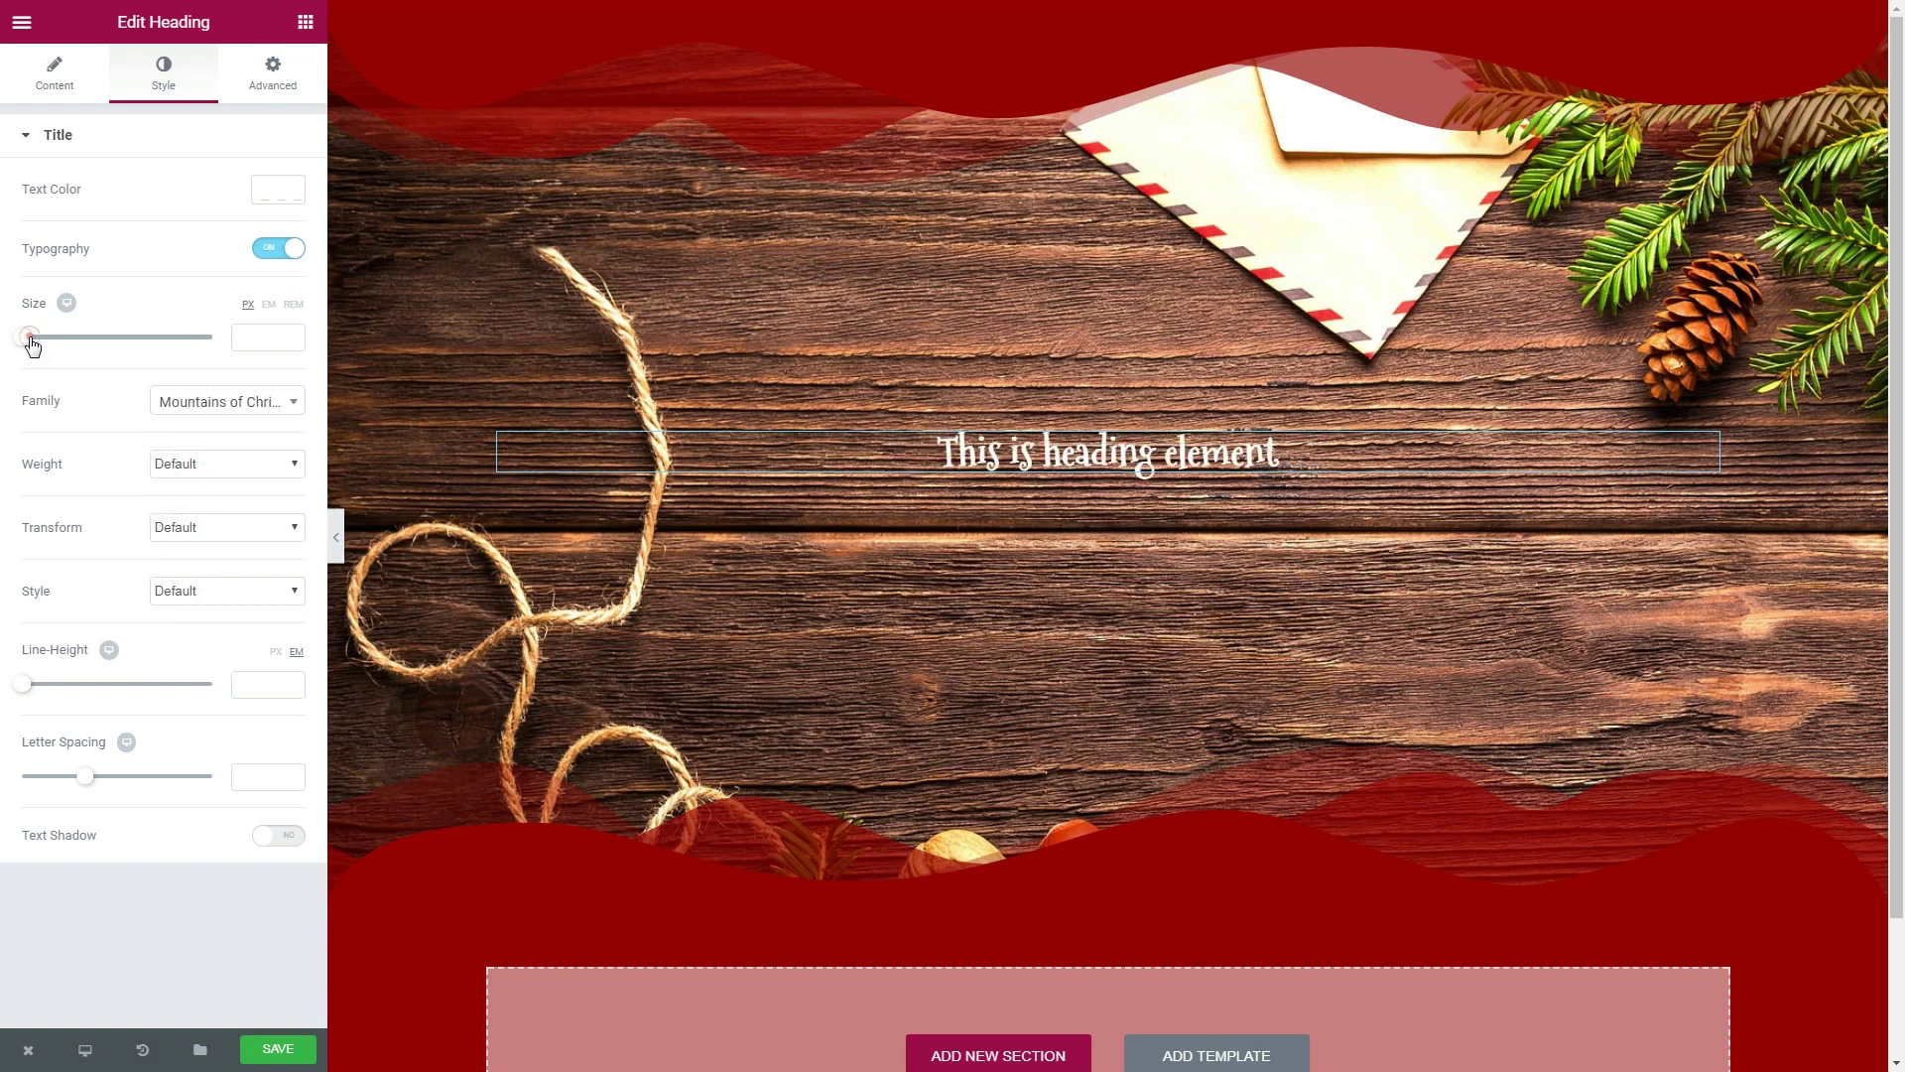
pyautogui.moveTo(25, 338); pyautogui.dragTo(103, 357)
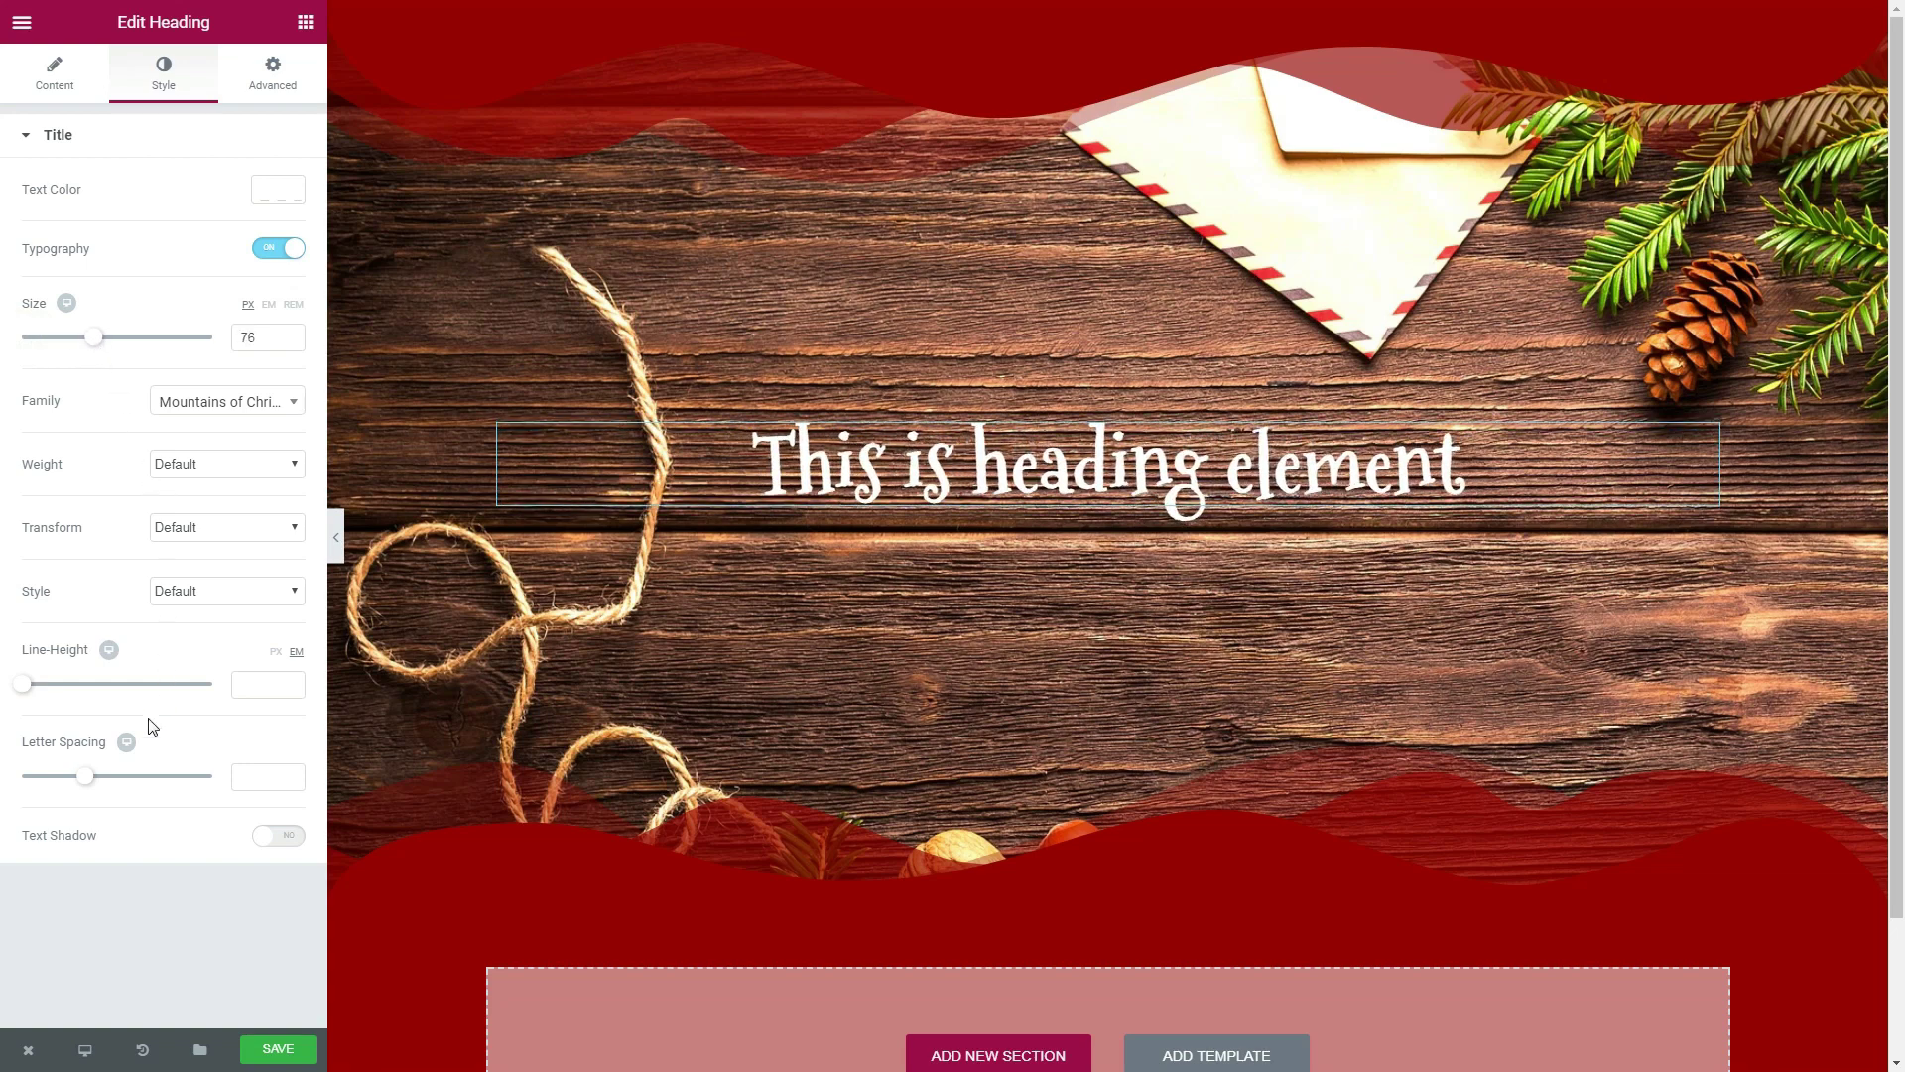
# - Give the heading a text shadow in fully opaque black with a blur of 34
pyautogui.click(264, 840)
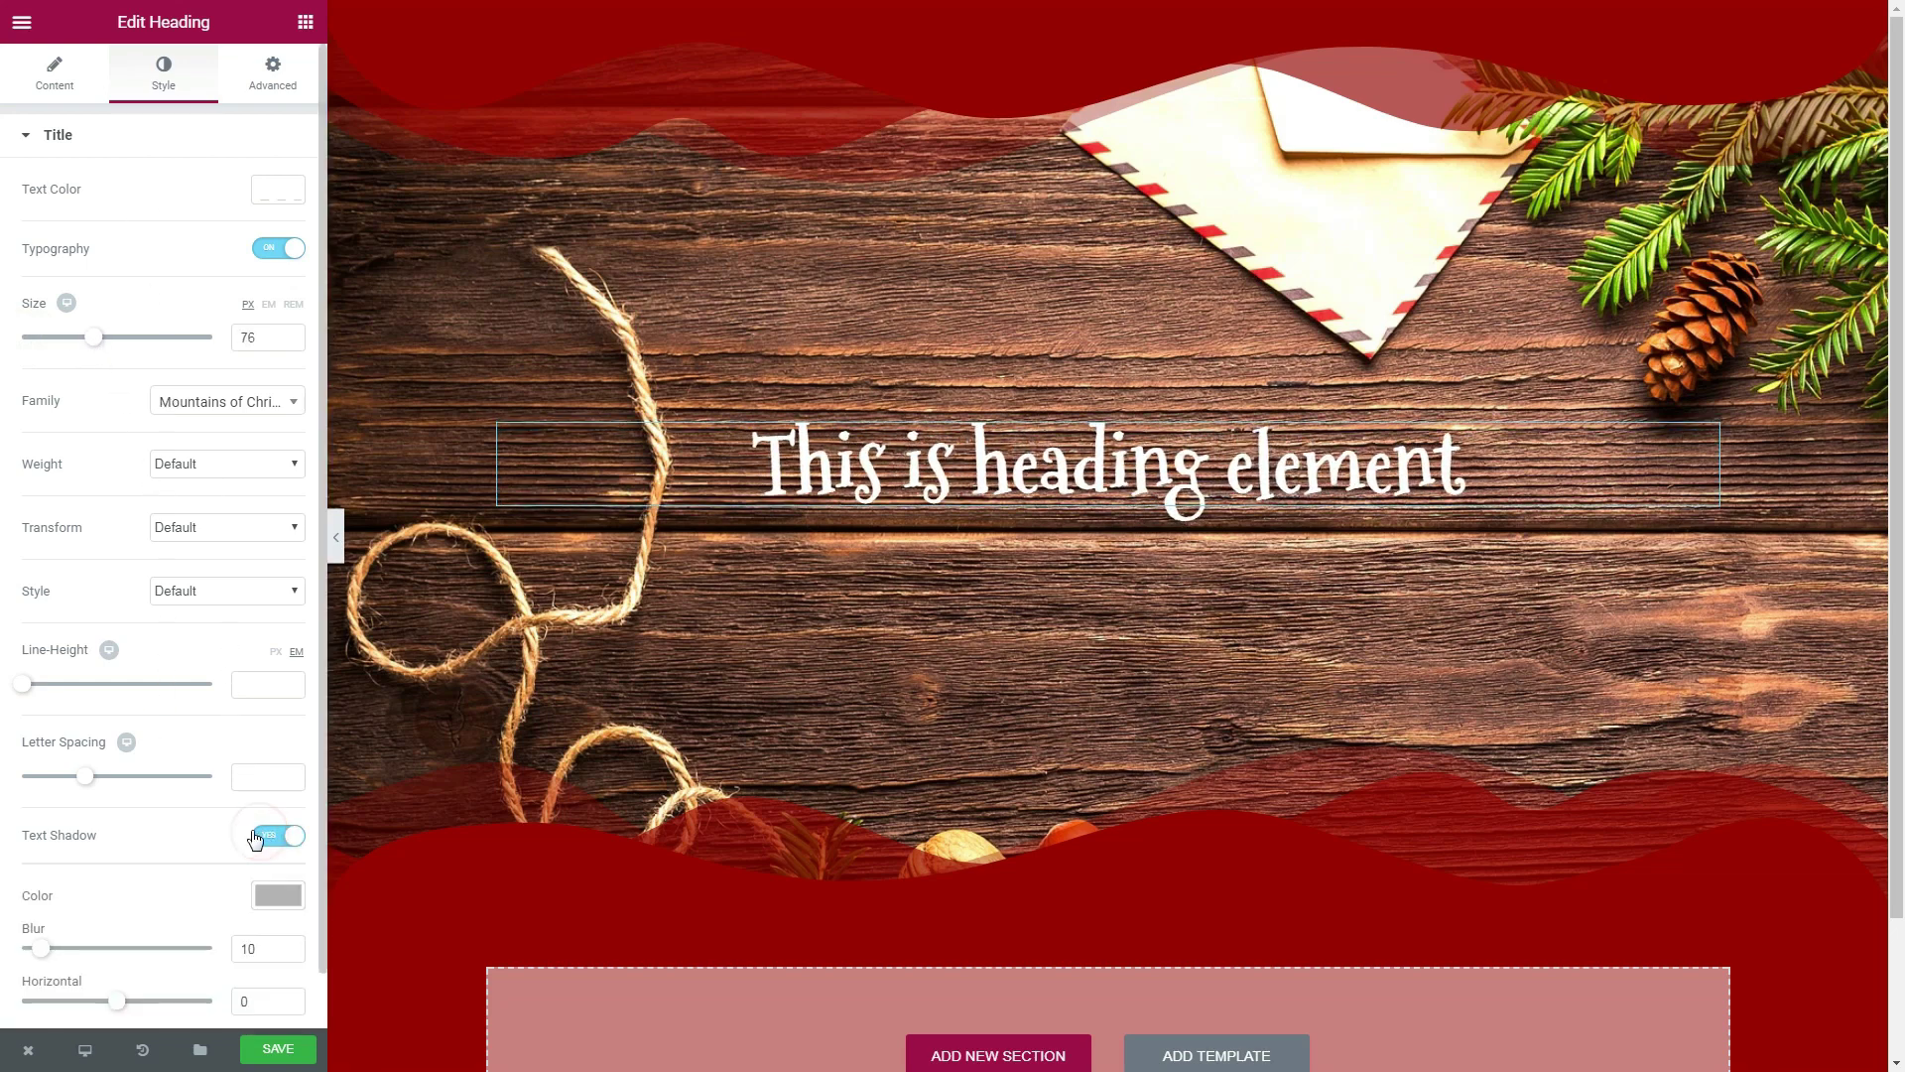
pyautogui.scroll(-1, 248, 834)
pyautogui.click(271, 846)
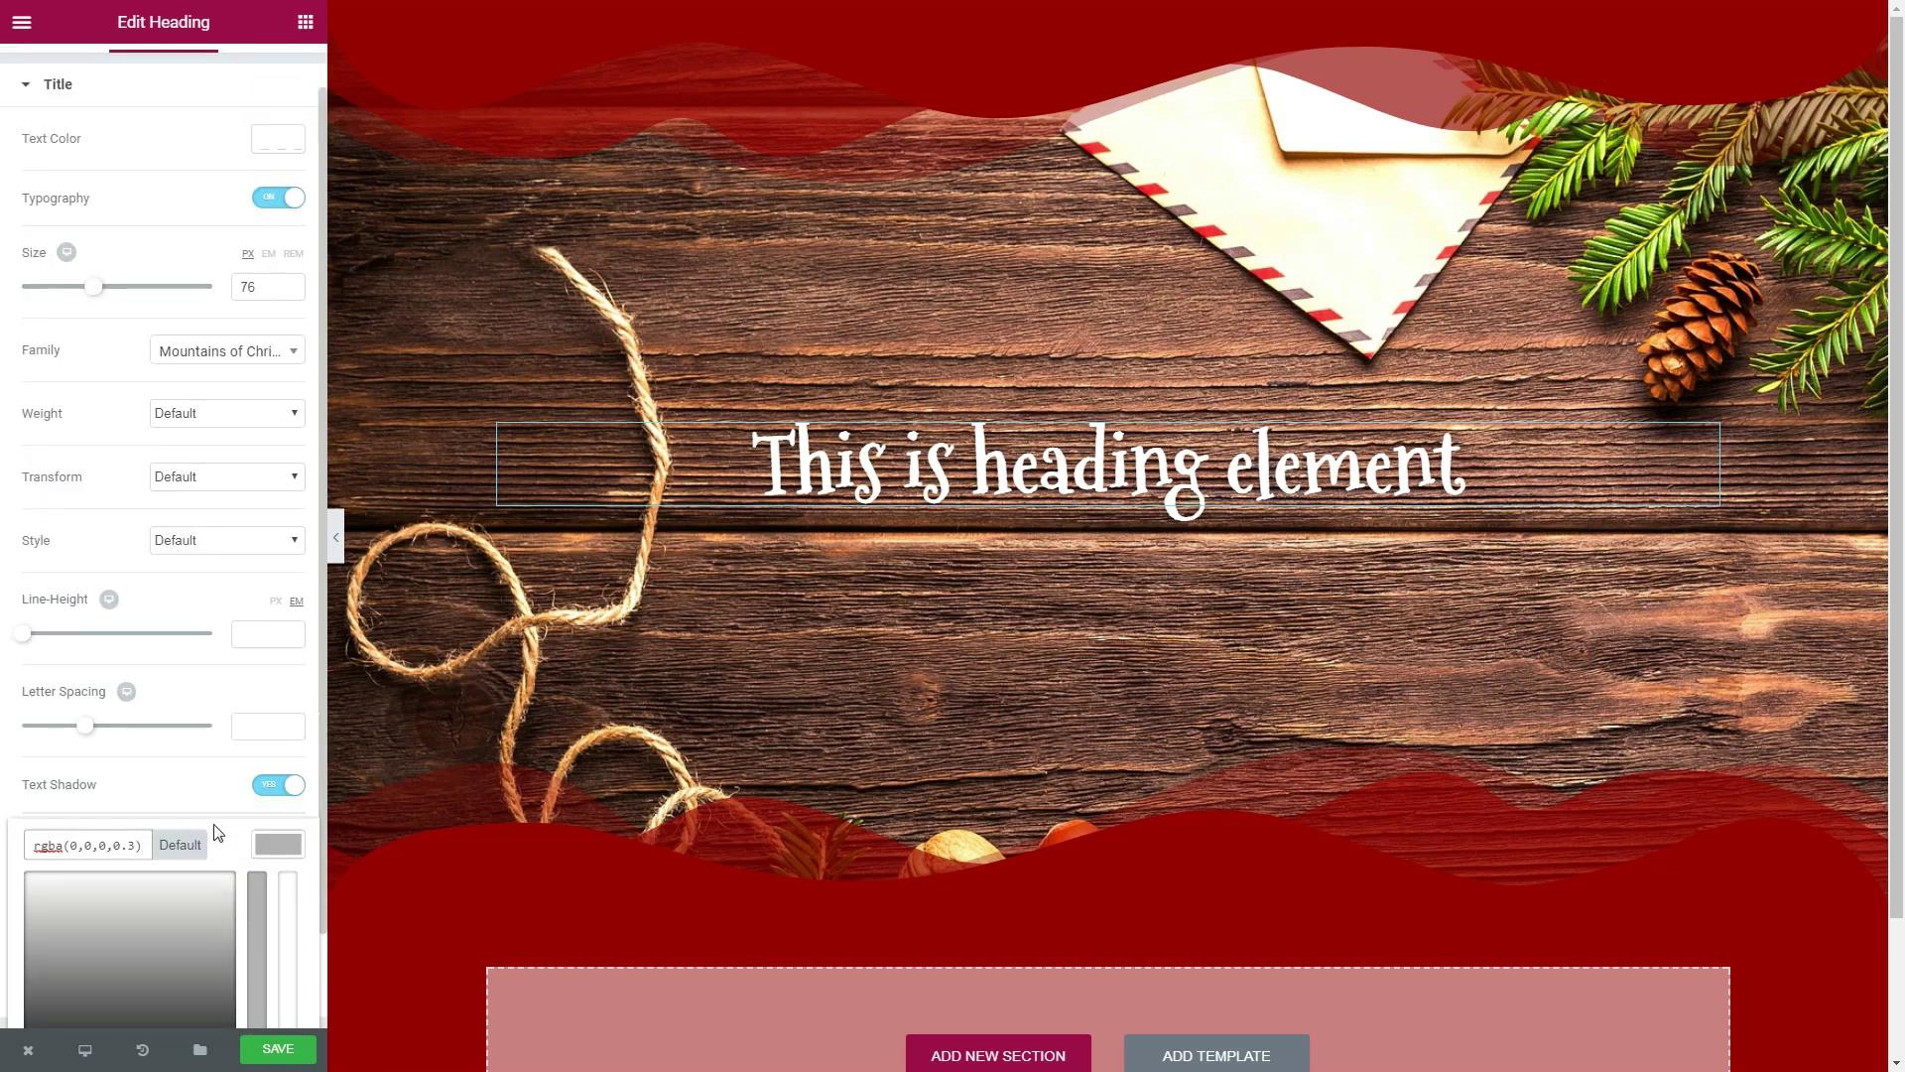
pyautogui.scroll(-2, 215, 946)
pyautogui.click(199, 992)
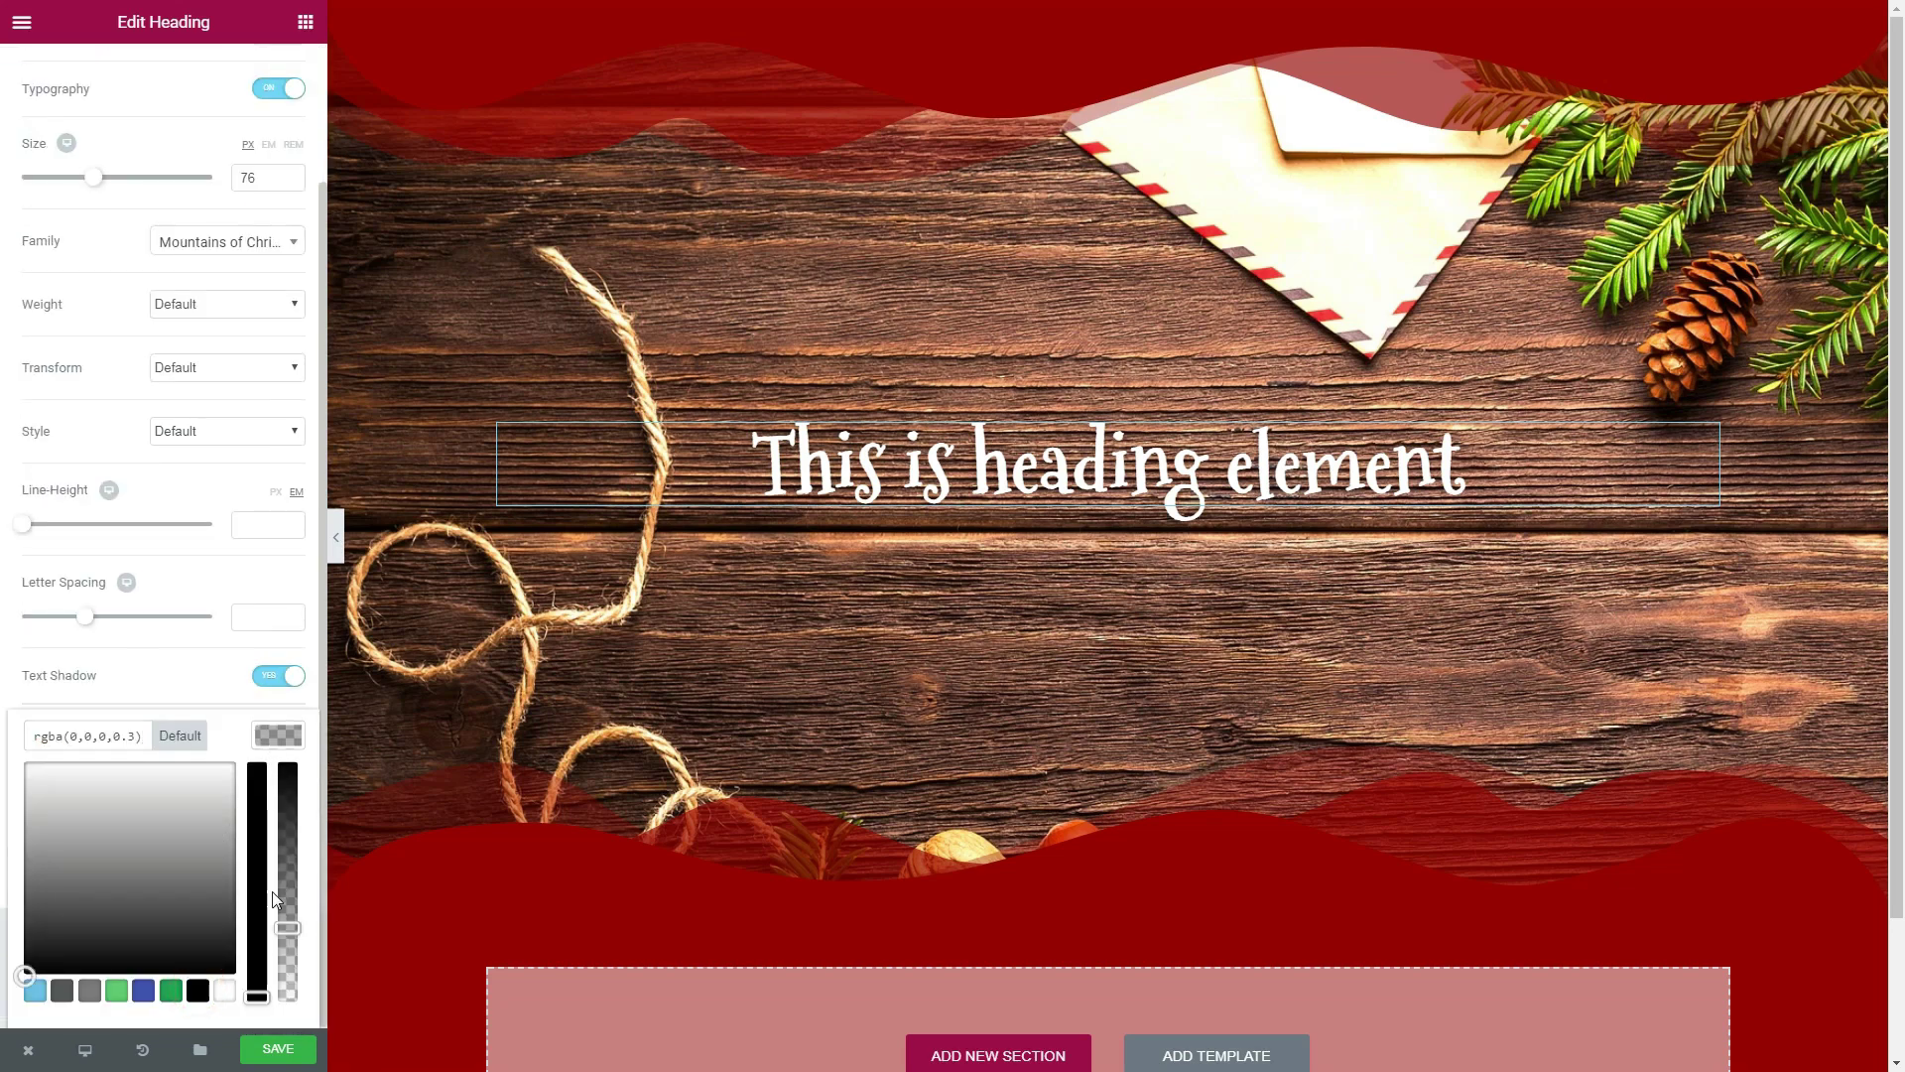
pyautogui.moveTo(285, 925); pyautogui.dragTo(285, 770)
pyautogui.click(278, 736)
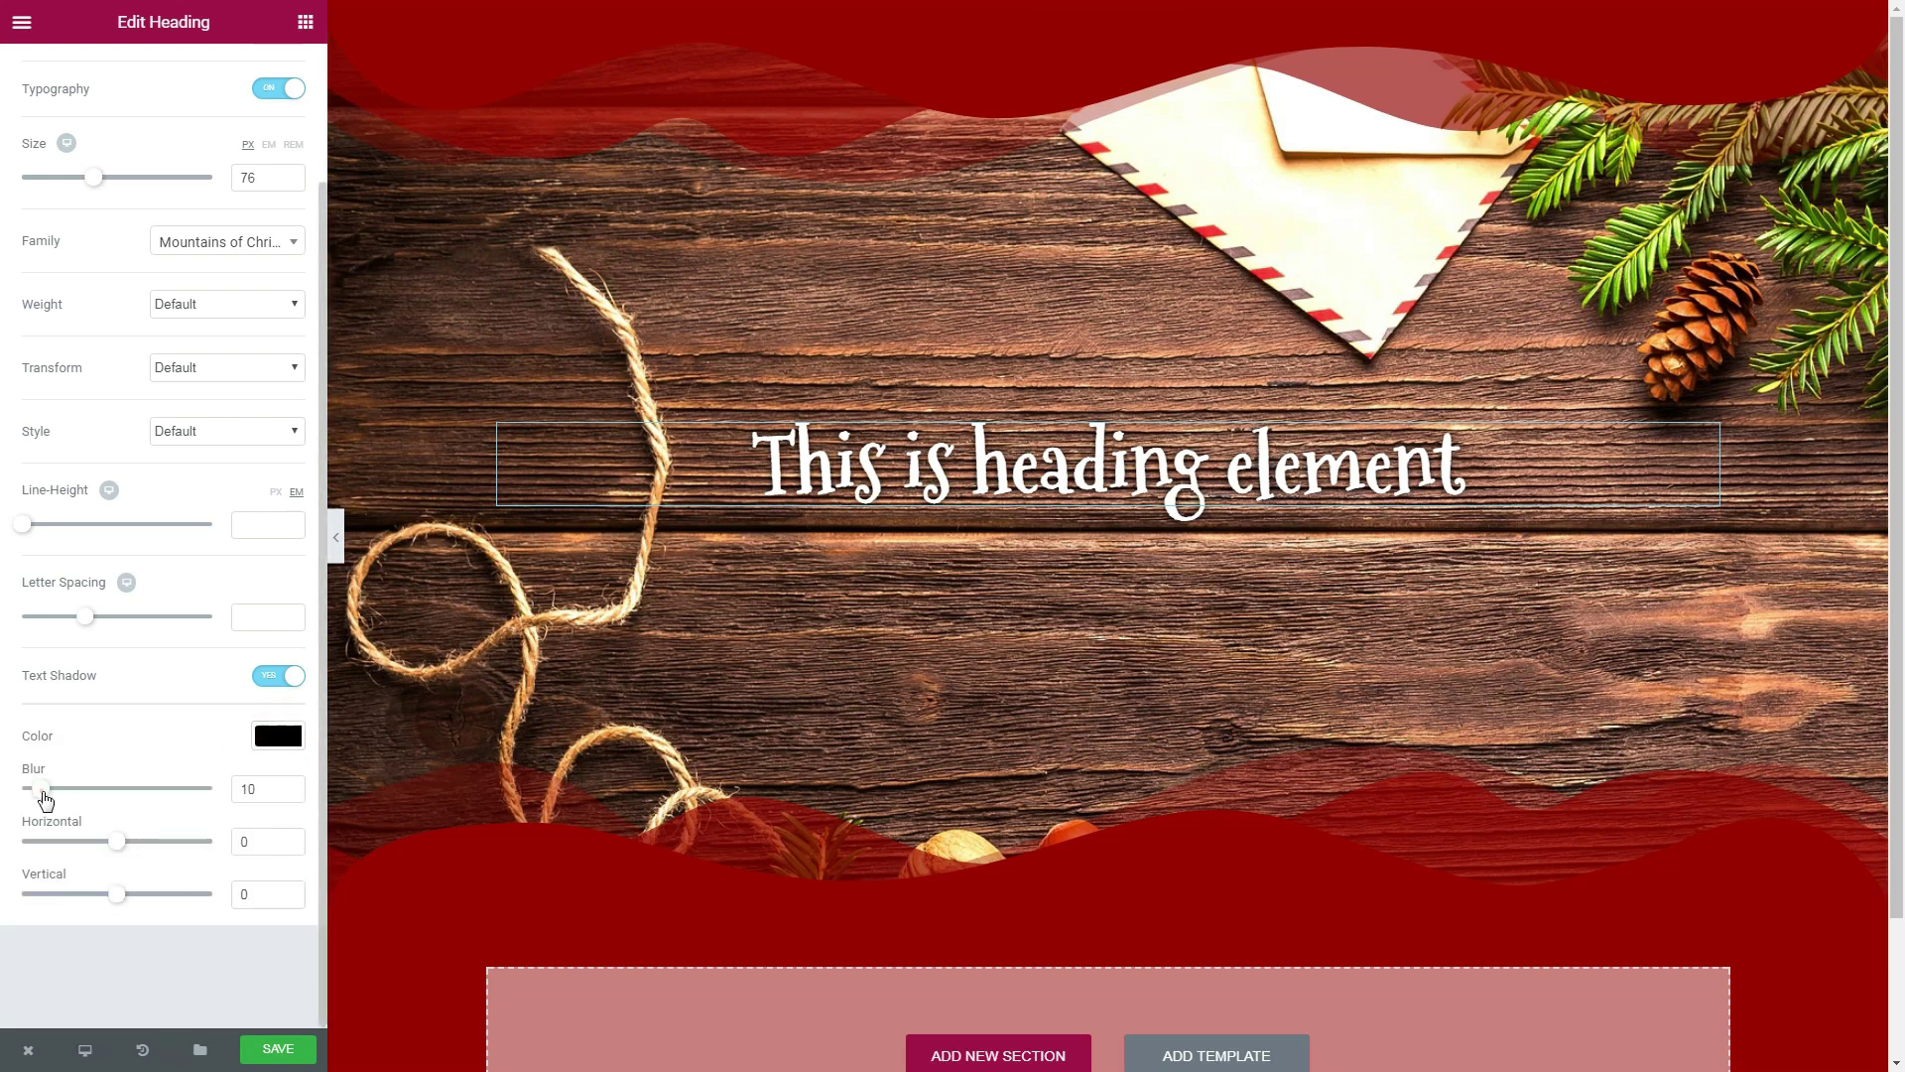
pyautogui.moveTo(42, 791); pyautogui.dragTo(90, 802)
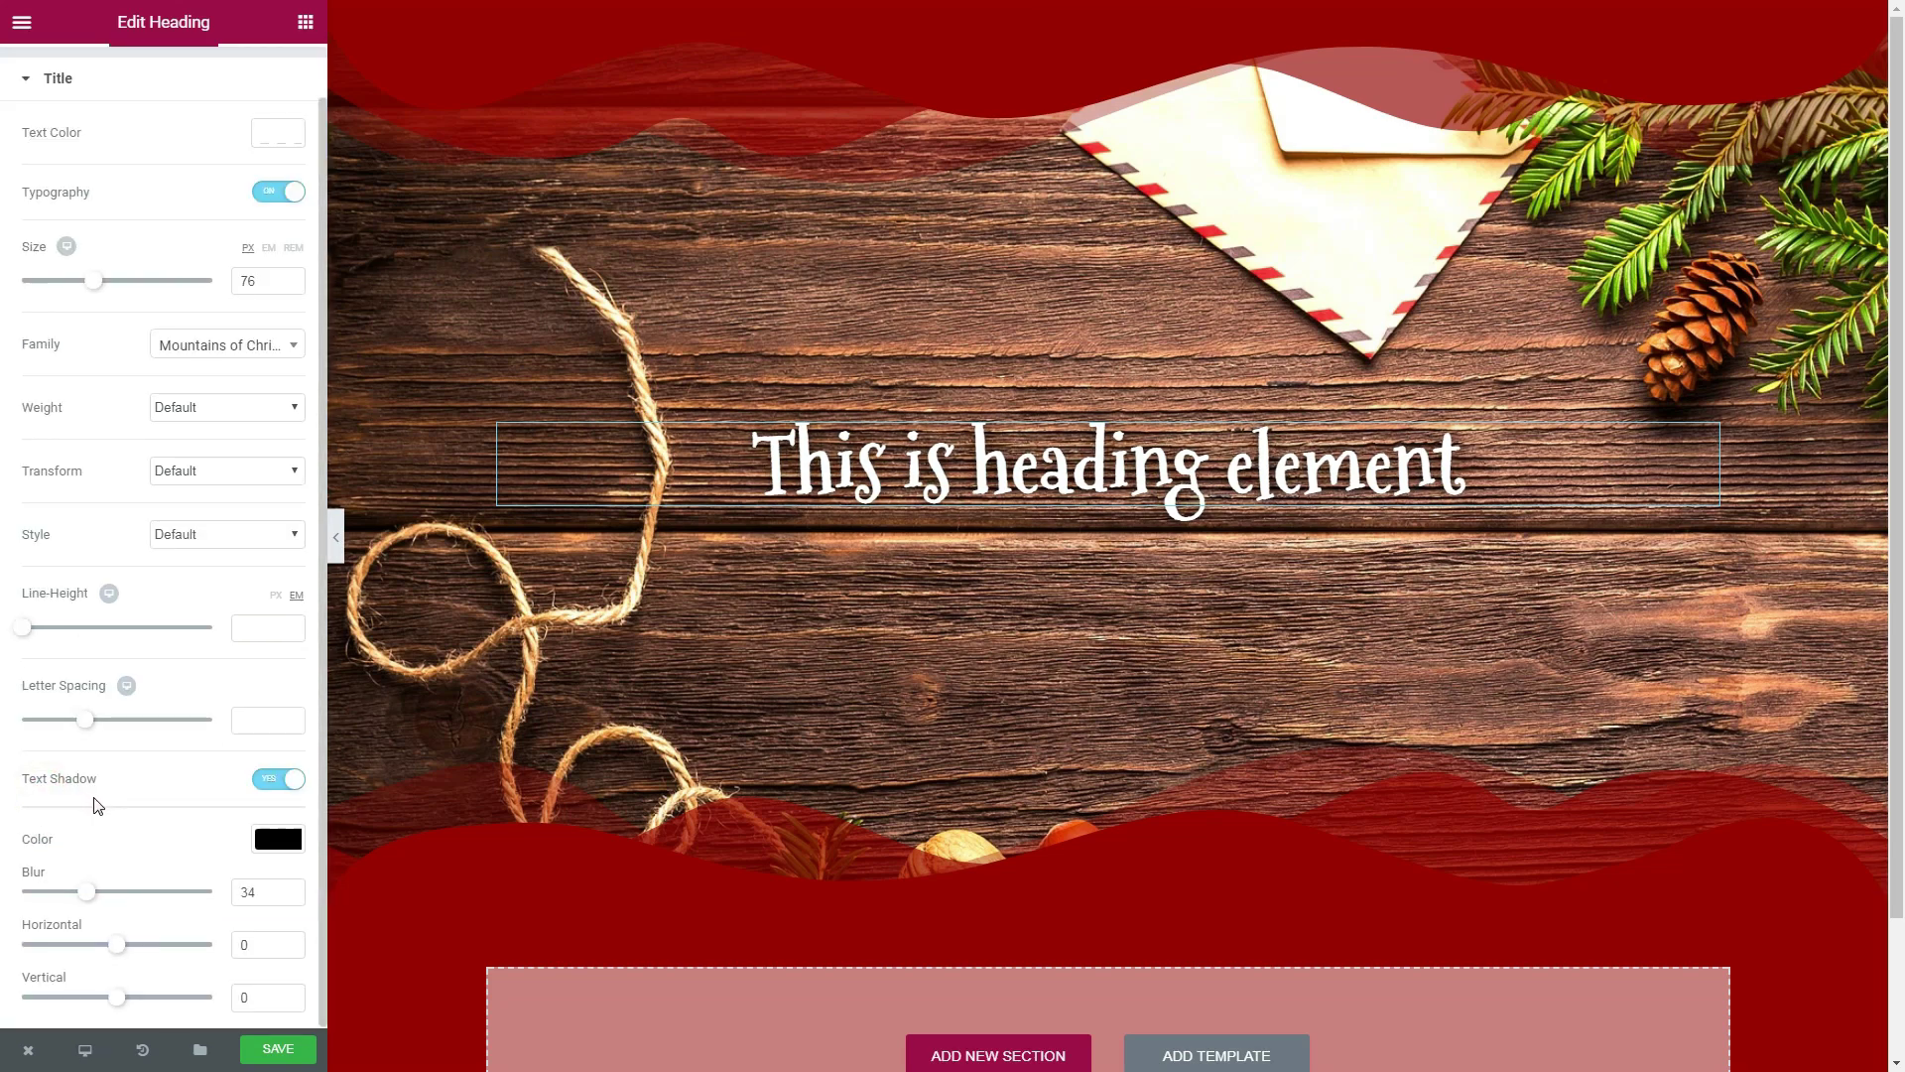
# - Set the heading's text shadow blur to 30 and change its title to "Official Letter To"
pyautogui.moveTo(91, 894); pyautogui.dragTo(82, 894)
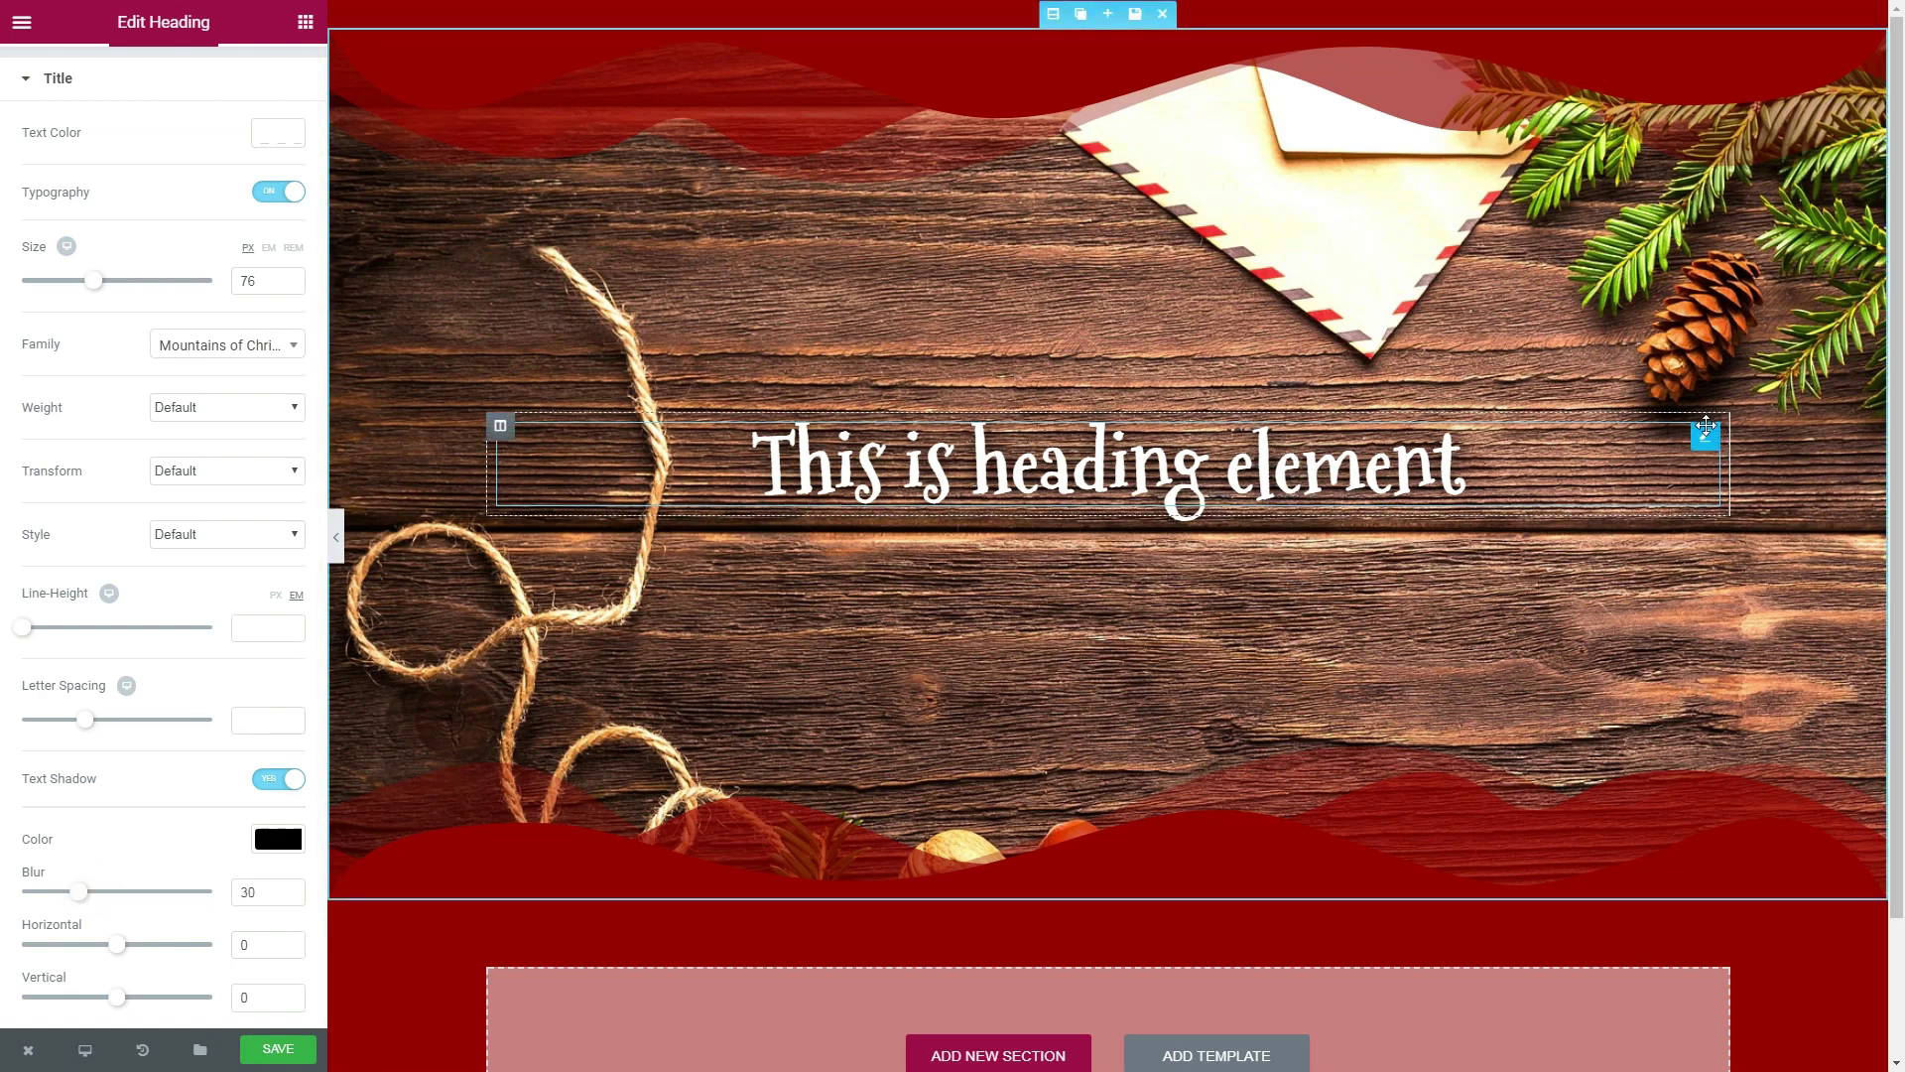
pyautogui.moveTo(1697, 437)
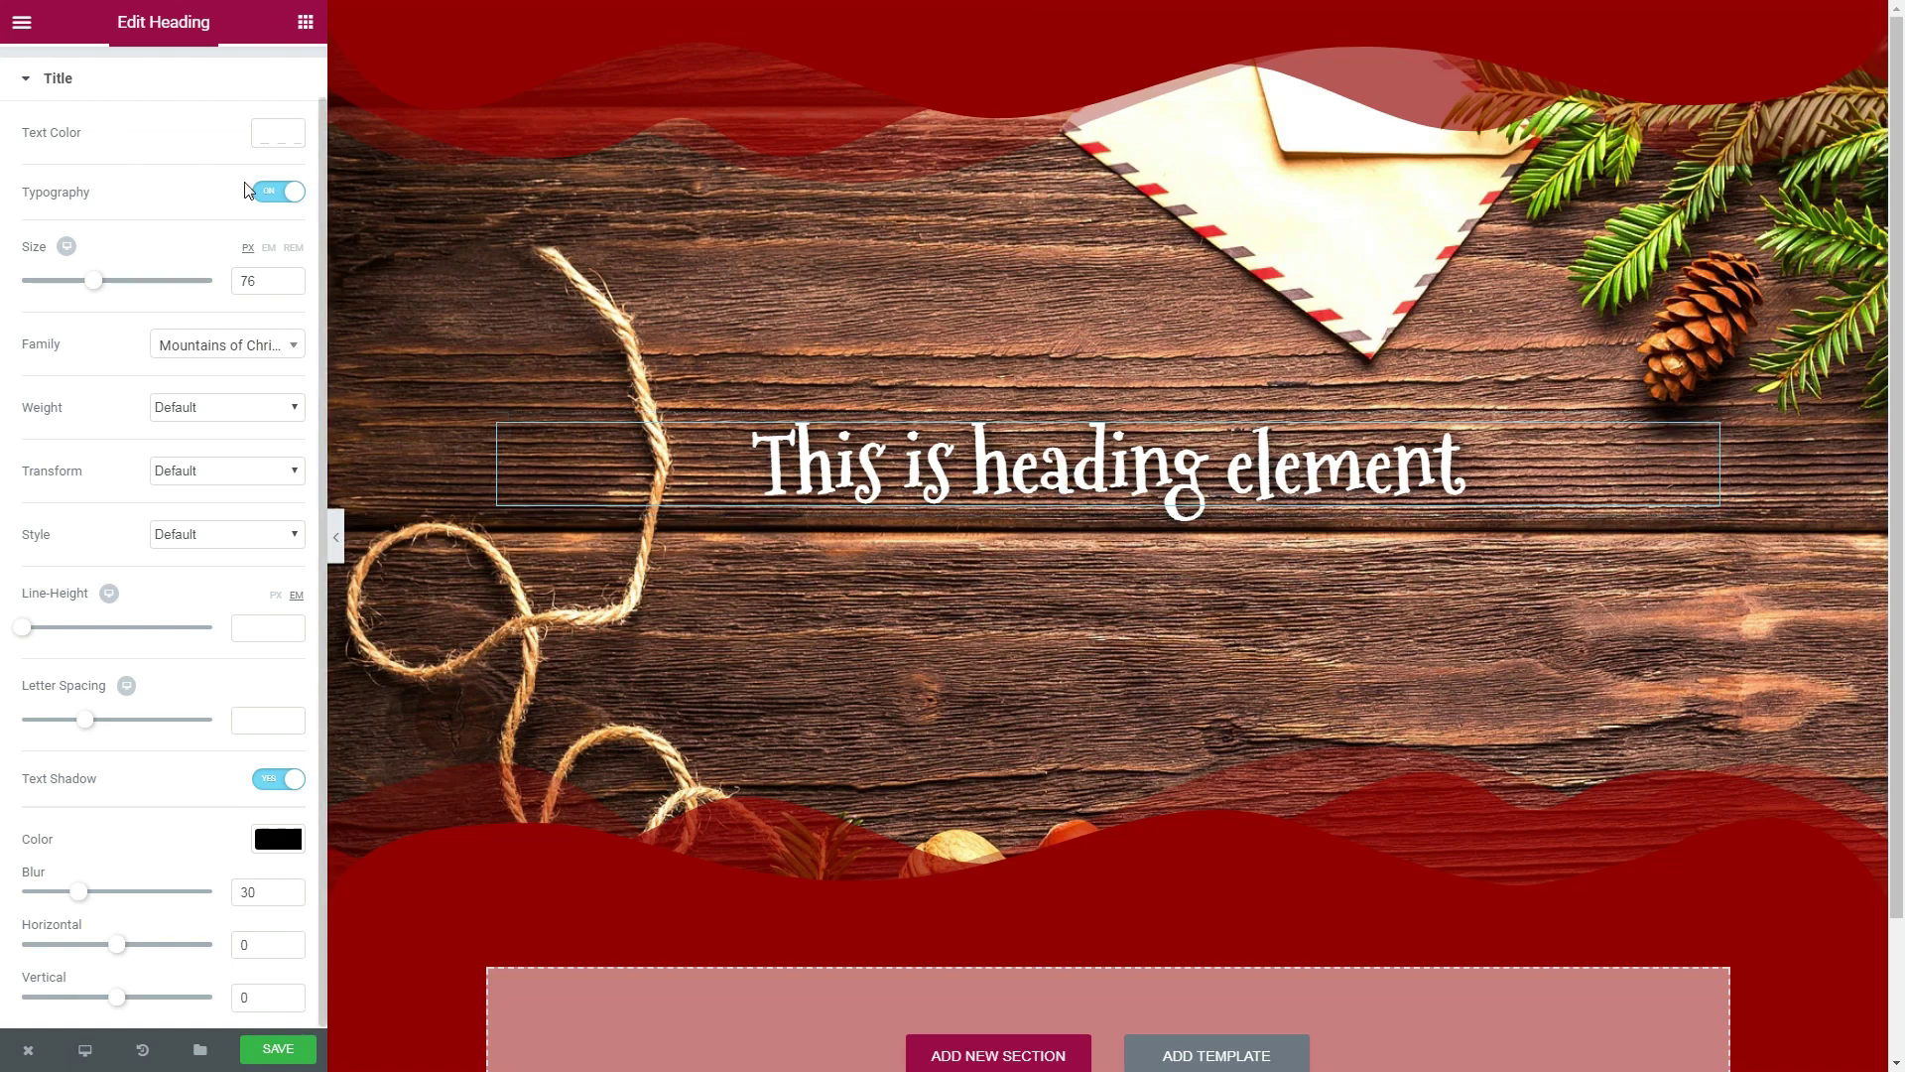
pyautogui.scroll(1, 248, 188)
pyautogui.click(56, 77)
pyautogui.click(220, 209)
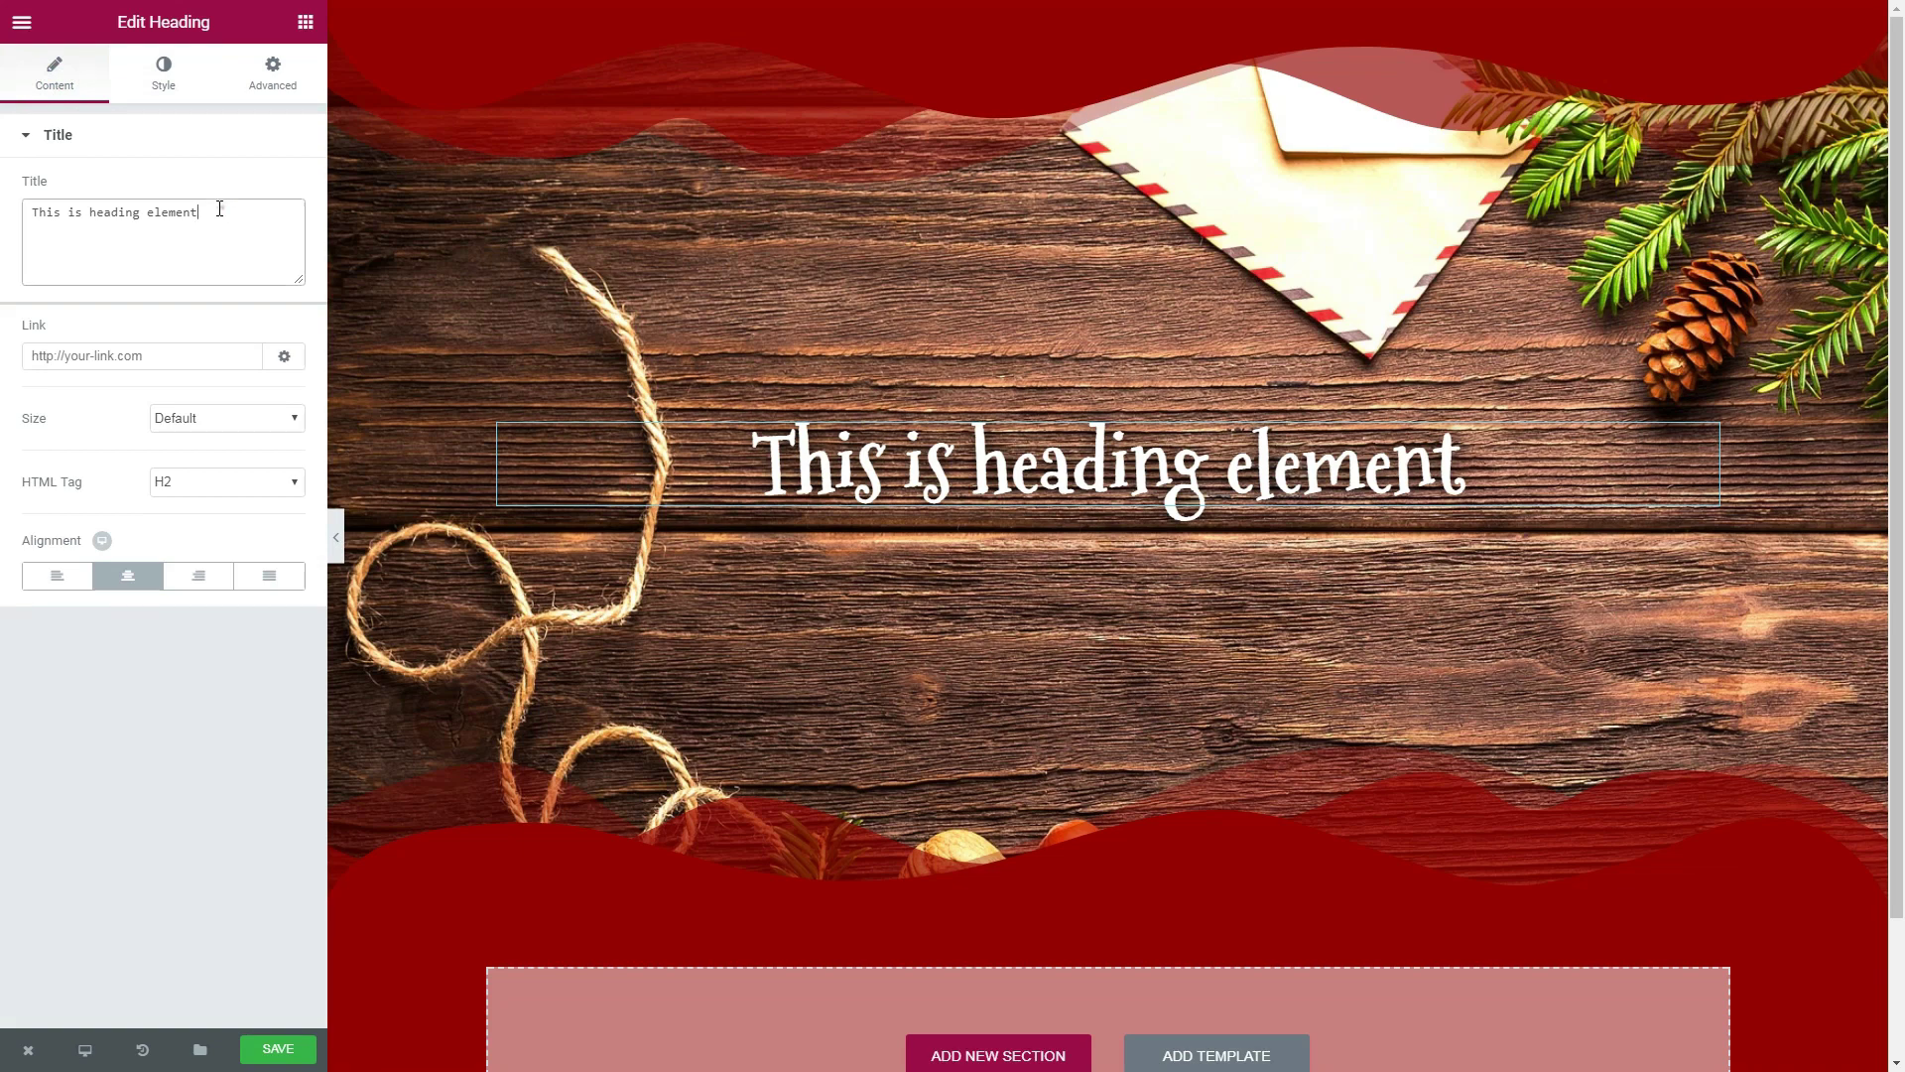
pyautogui.moveTo(220, 208); pyautogui.dragTo(5, 215)
pyautogui.write('Off')
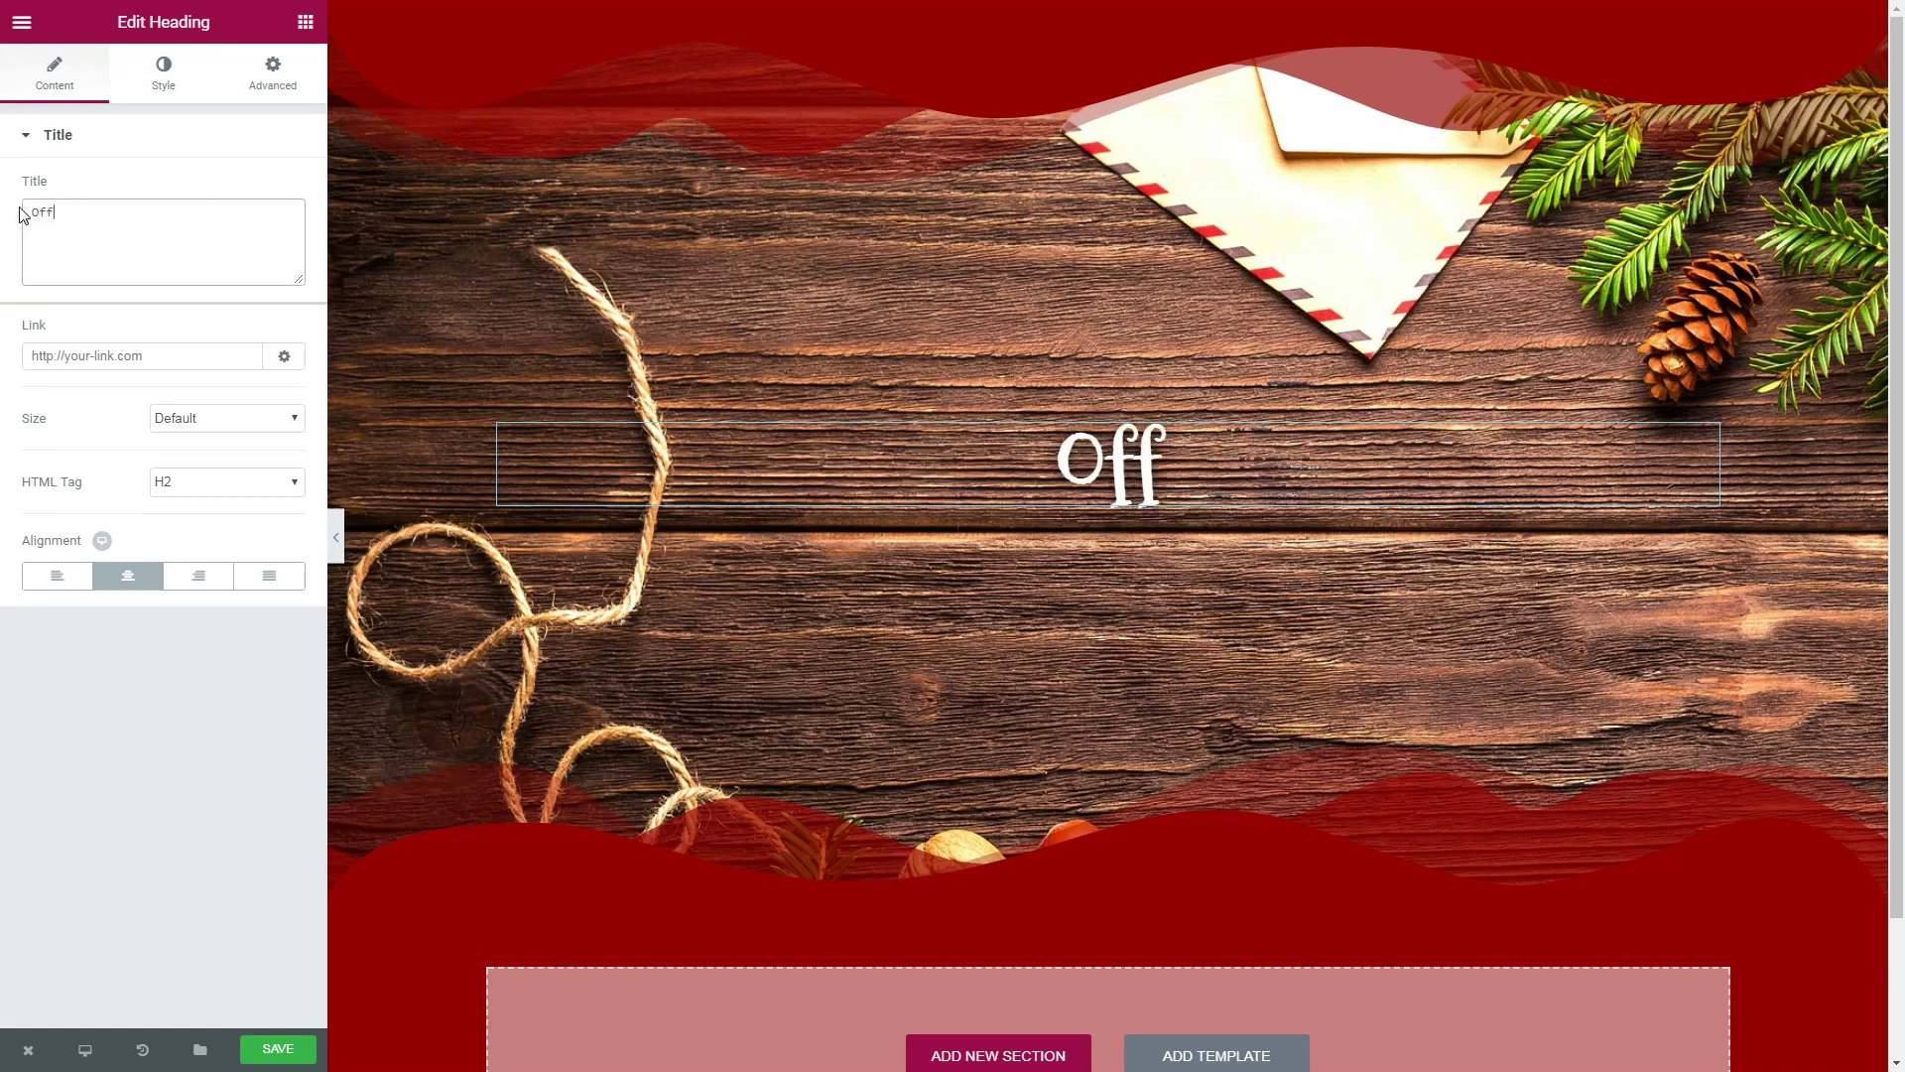
pyautogui.write('icial Let')
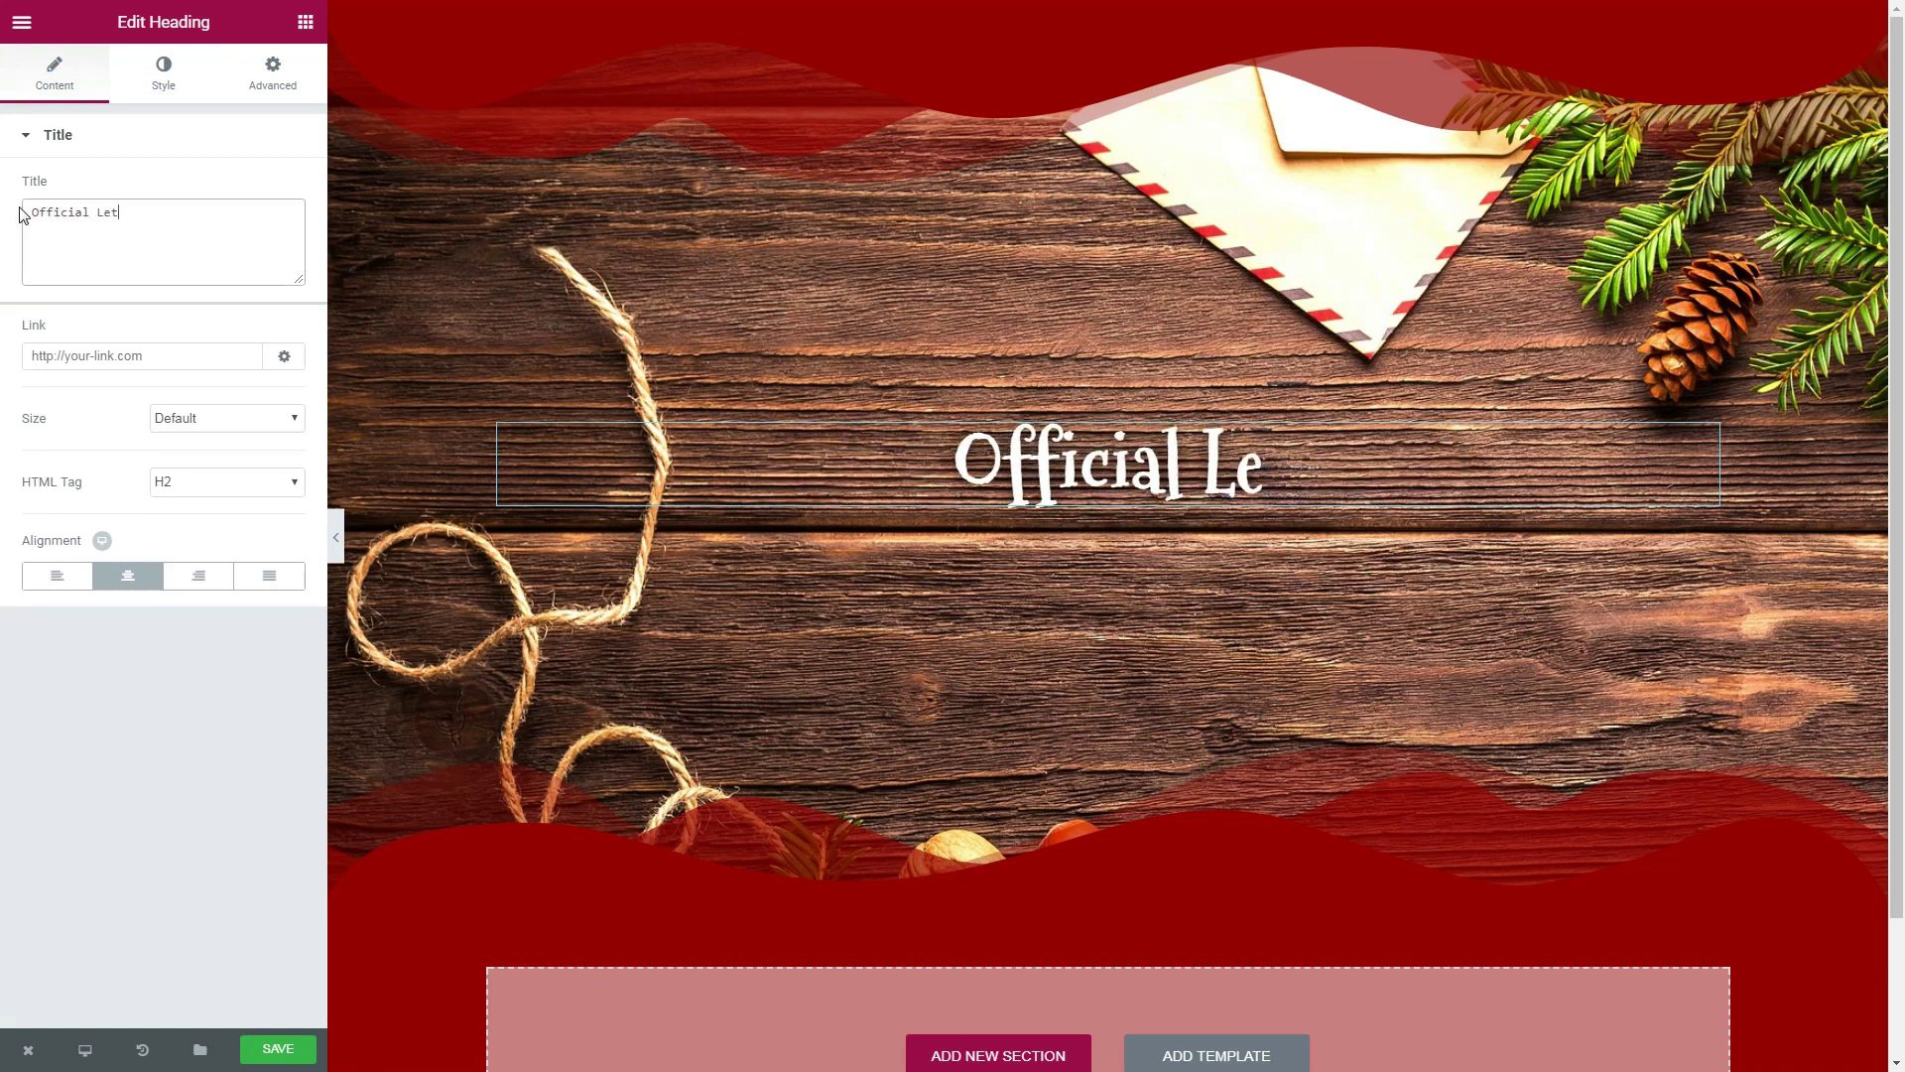
pyautogui.write('ter To')
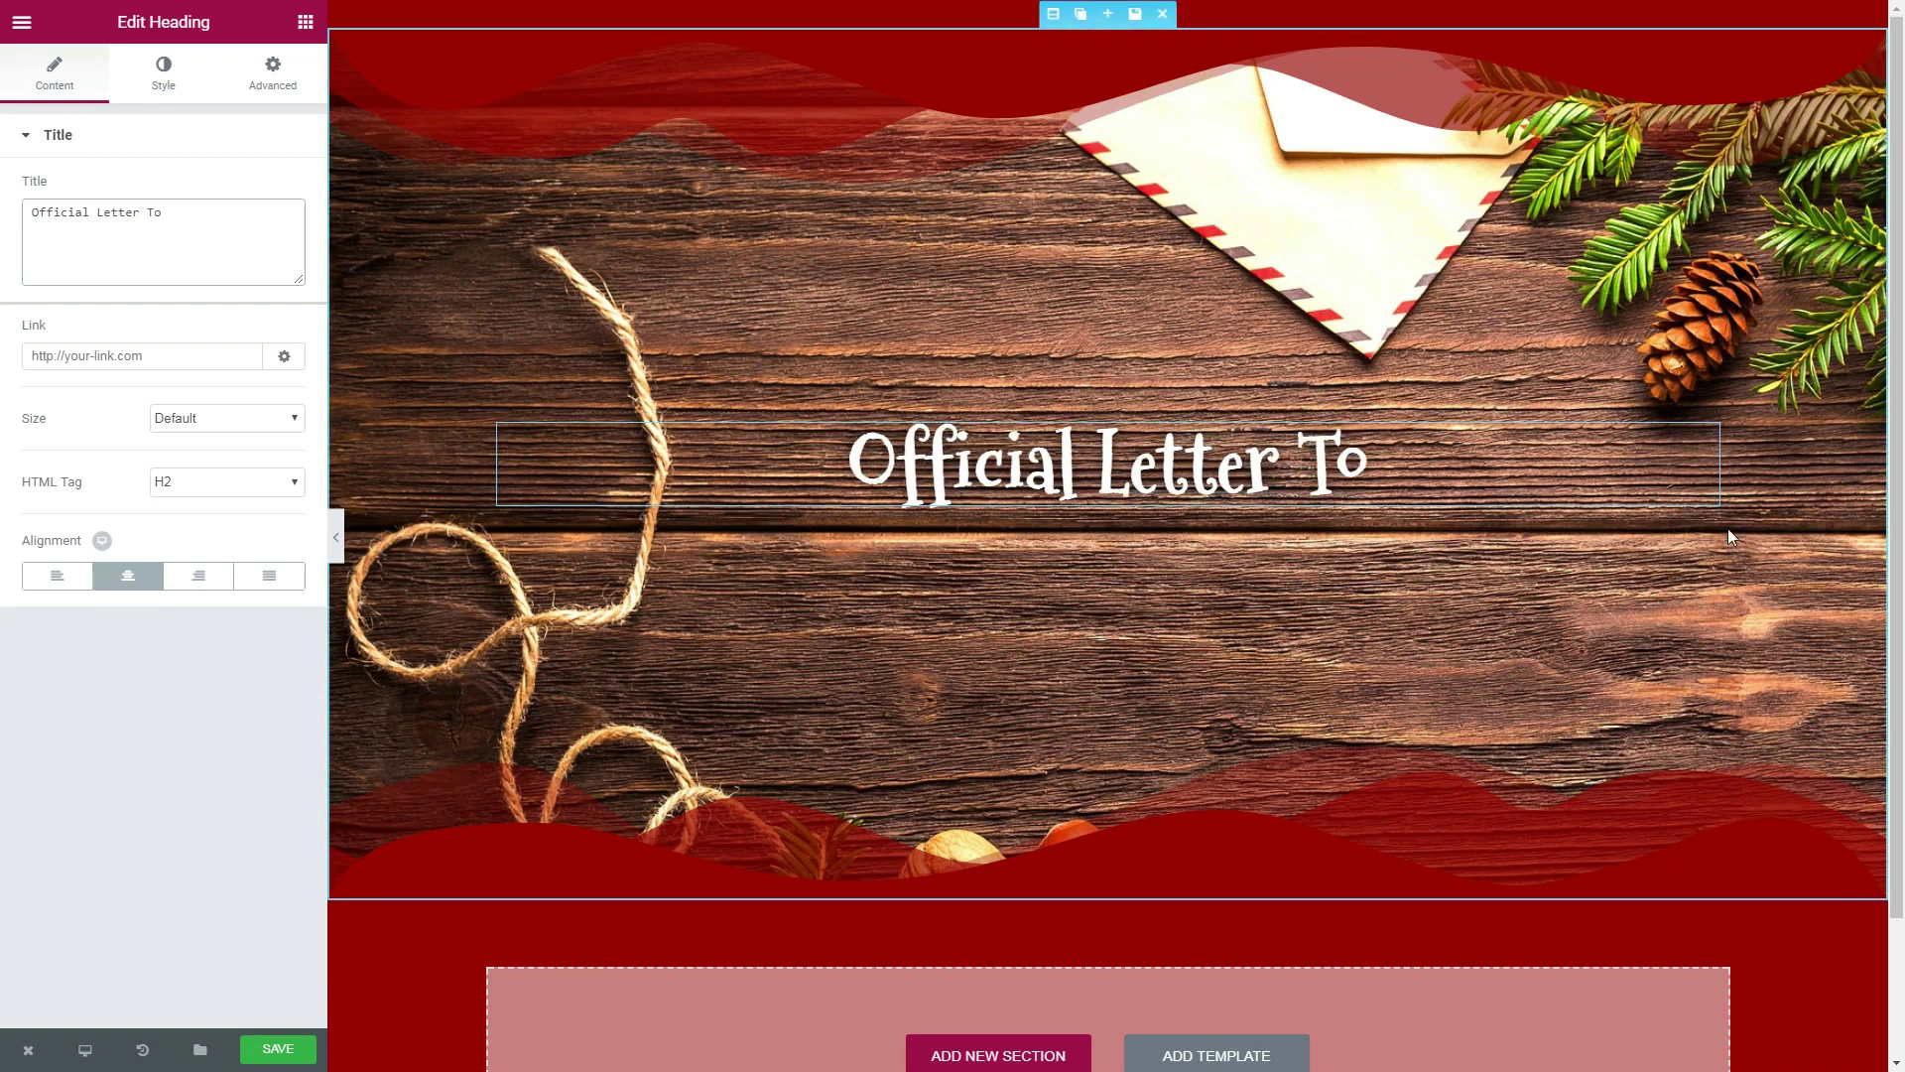
# - Duplicate the heading, change the lower one's title to "Santa Claus" and save the page
pyautogui.click(1679, 435)
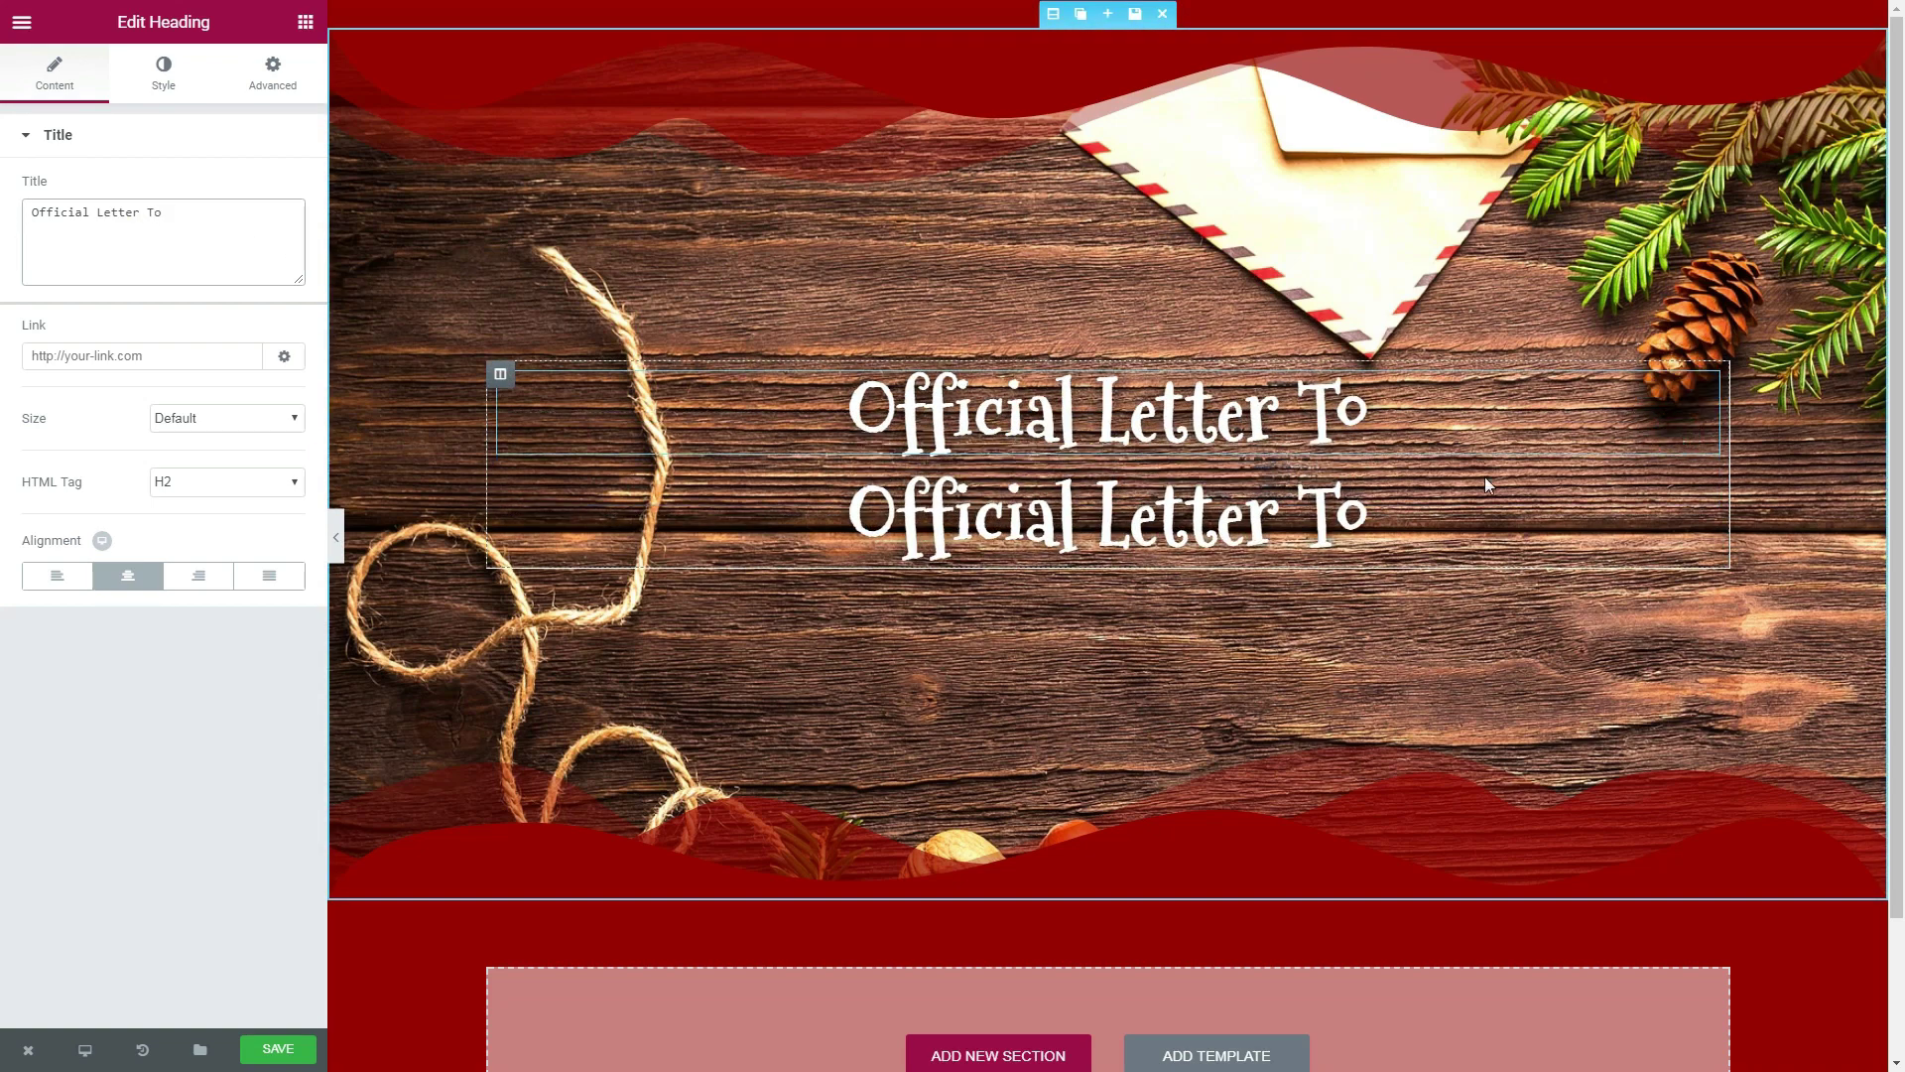
pyautogui.tripleClick(171, 219)
pyautogui.write('Sant')
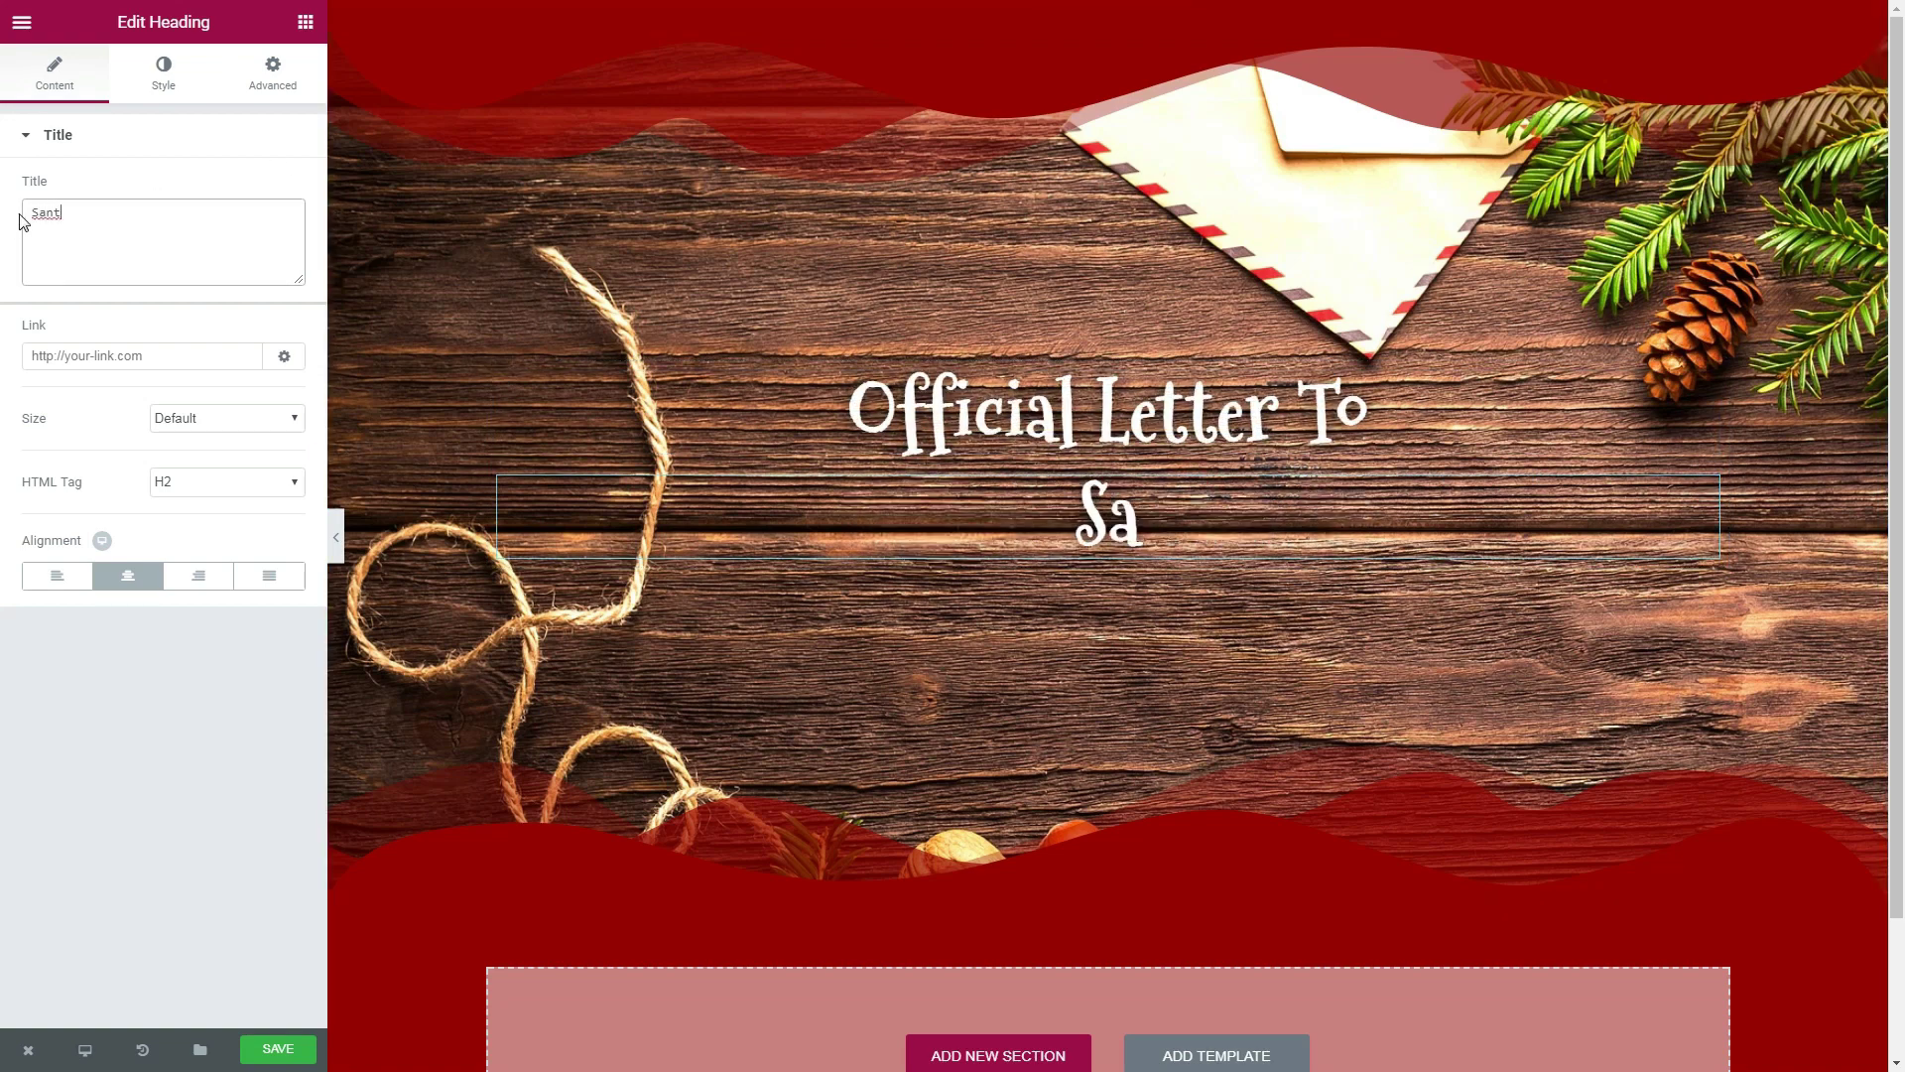
pyautogui.write('a Claus')
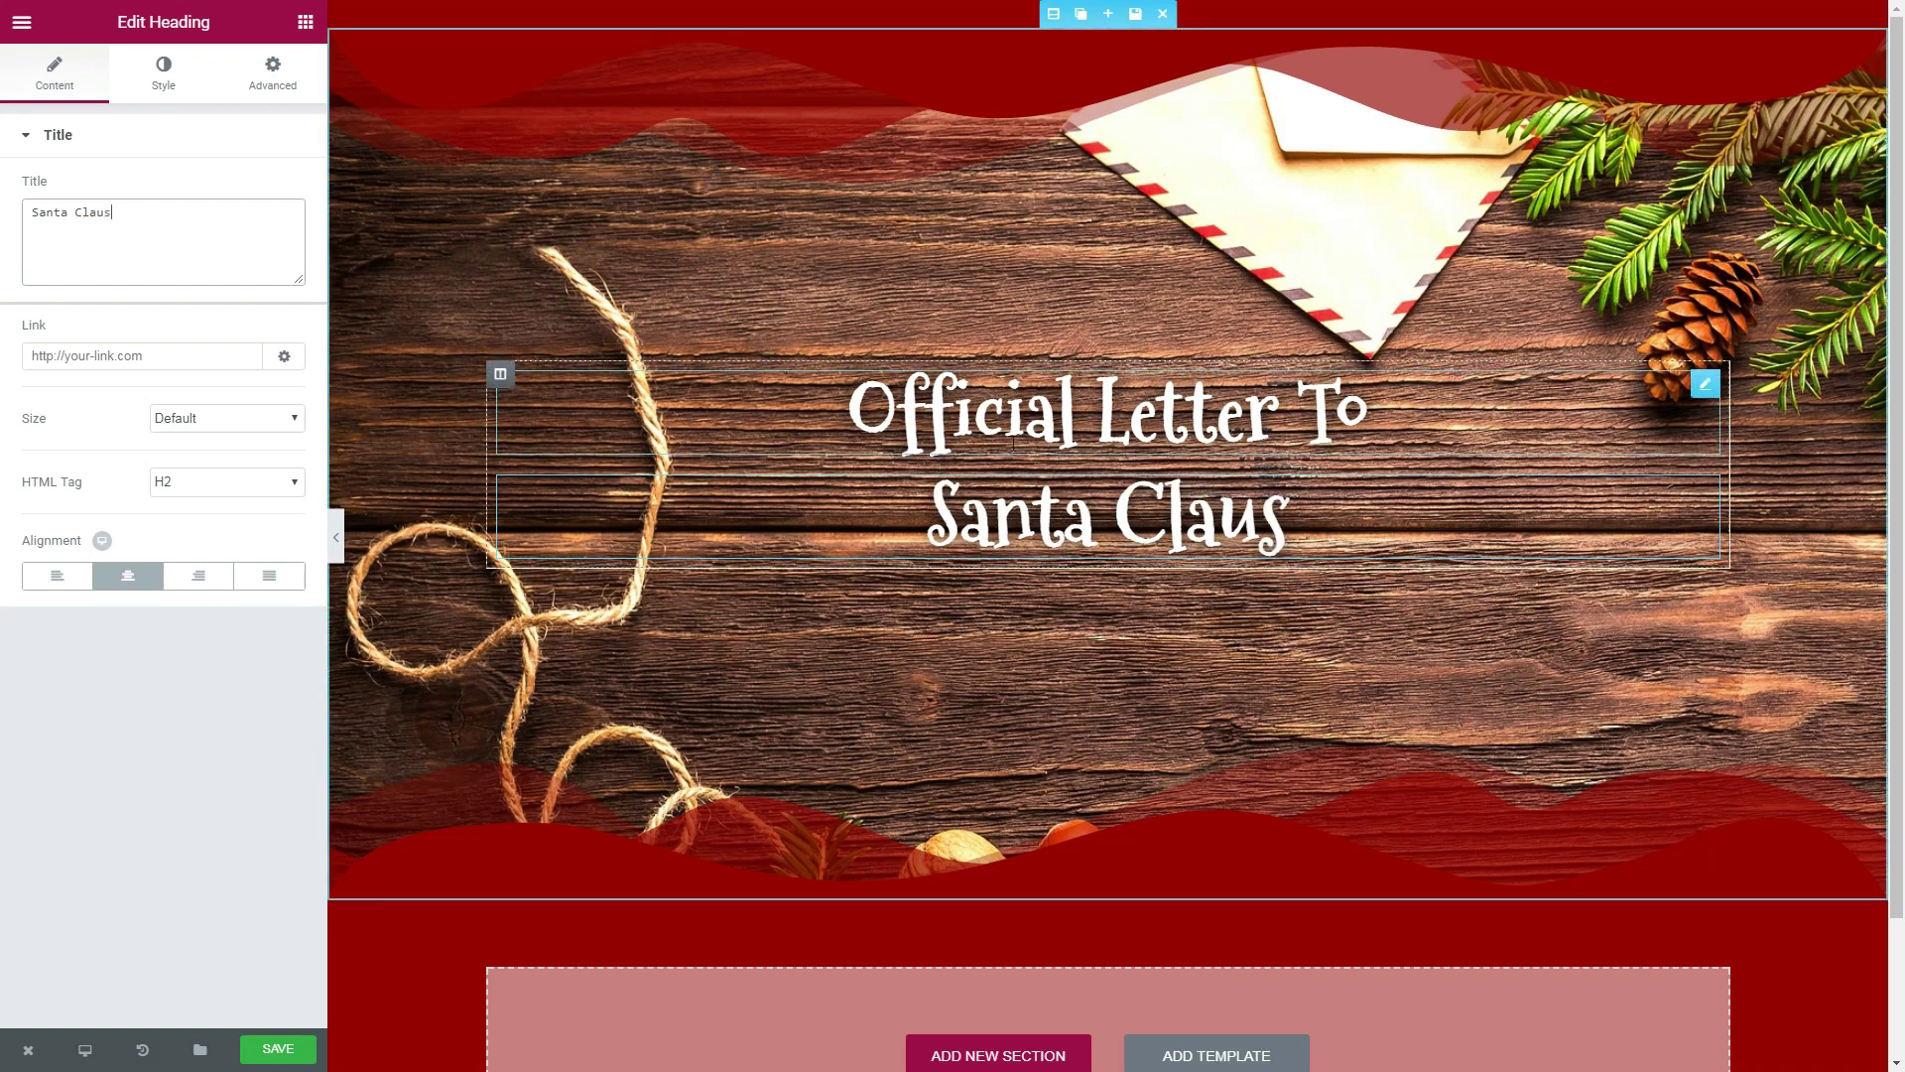
pyautogui.click(278, 1049)
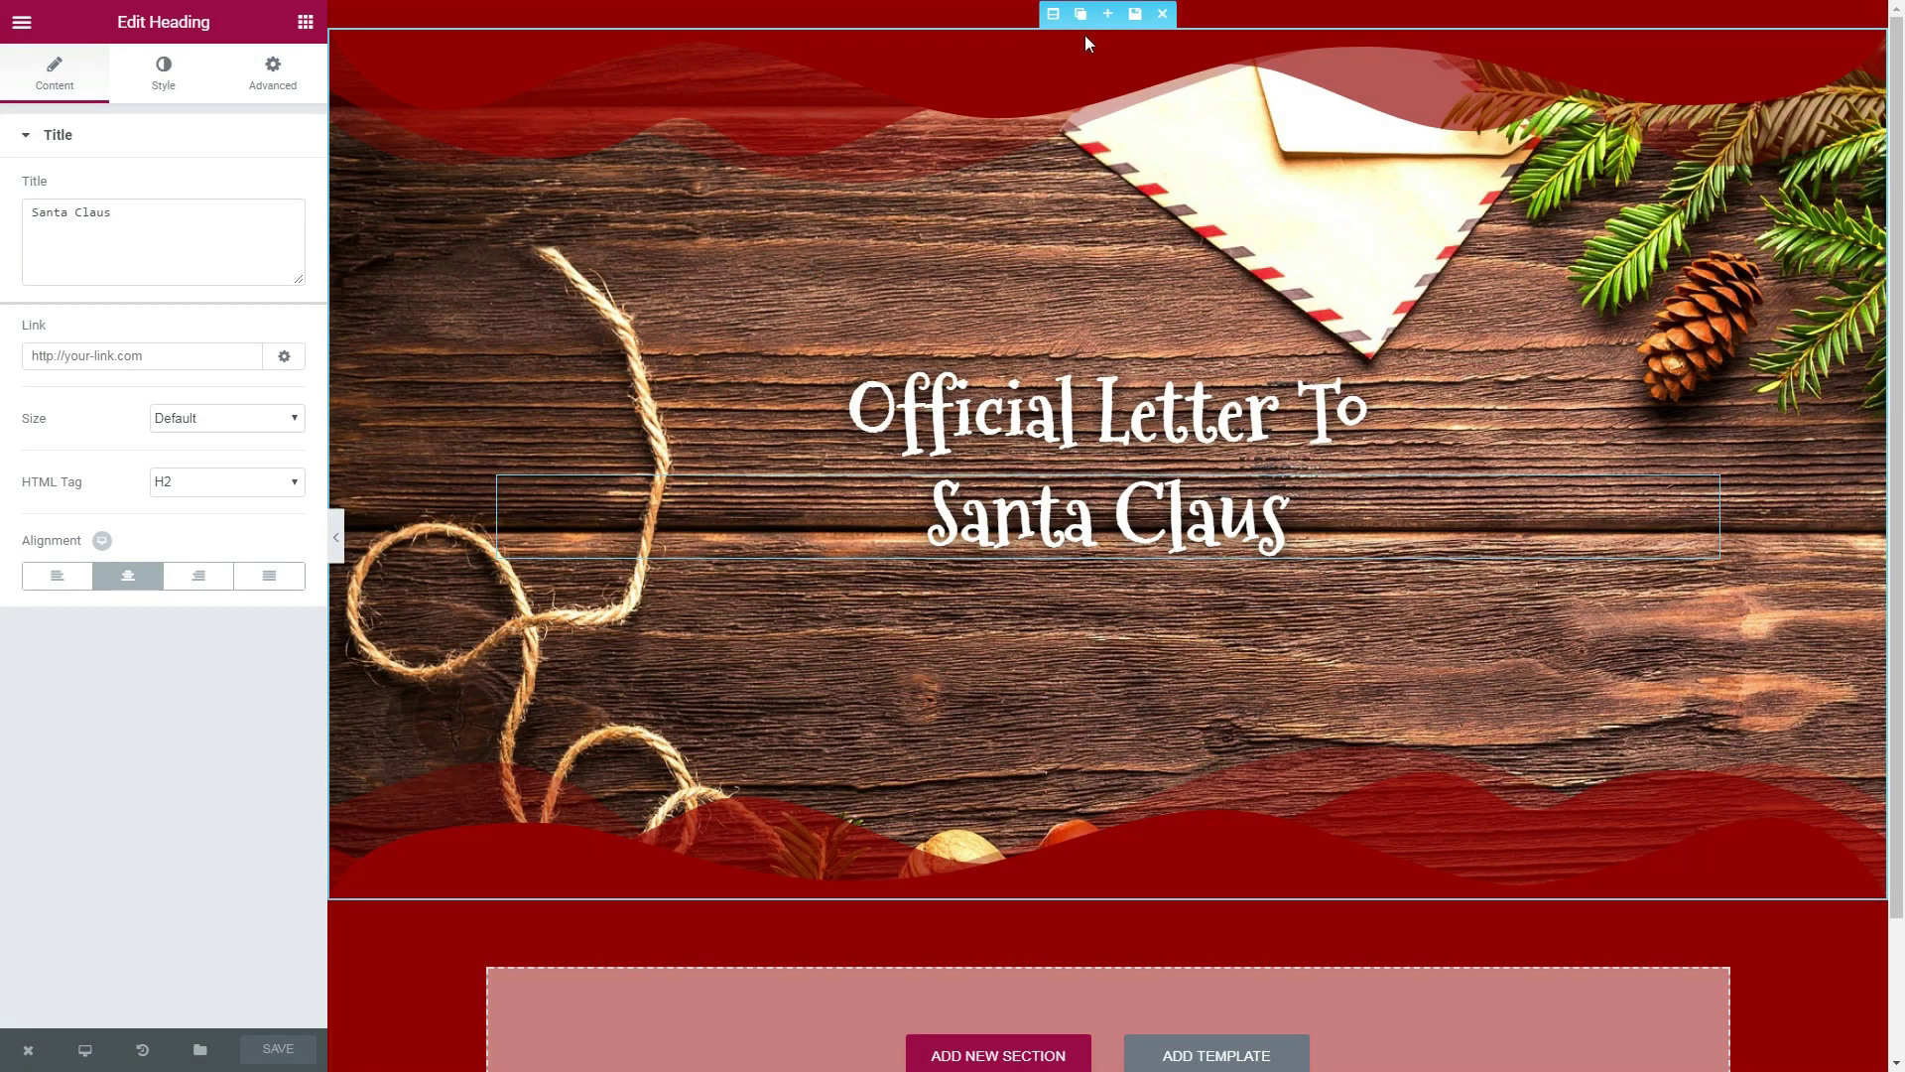
# - Give the hero section a classic black #000000 background overlay at 0.2 opacity and save the page
pyautogui.click(1054, 15)
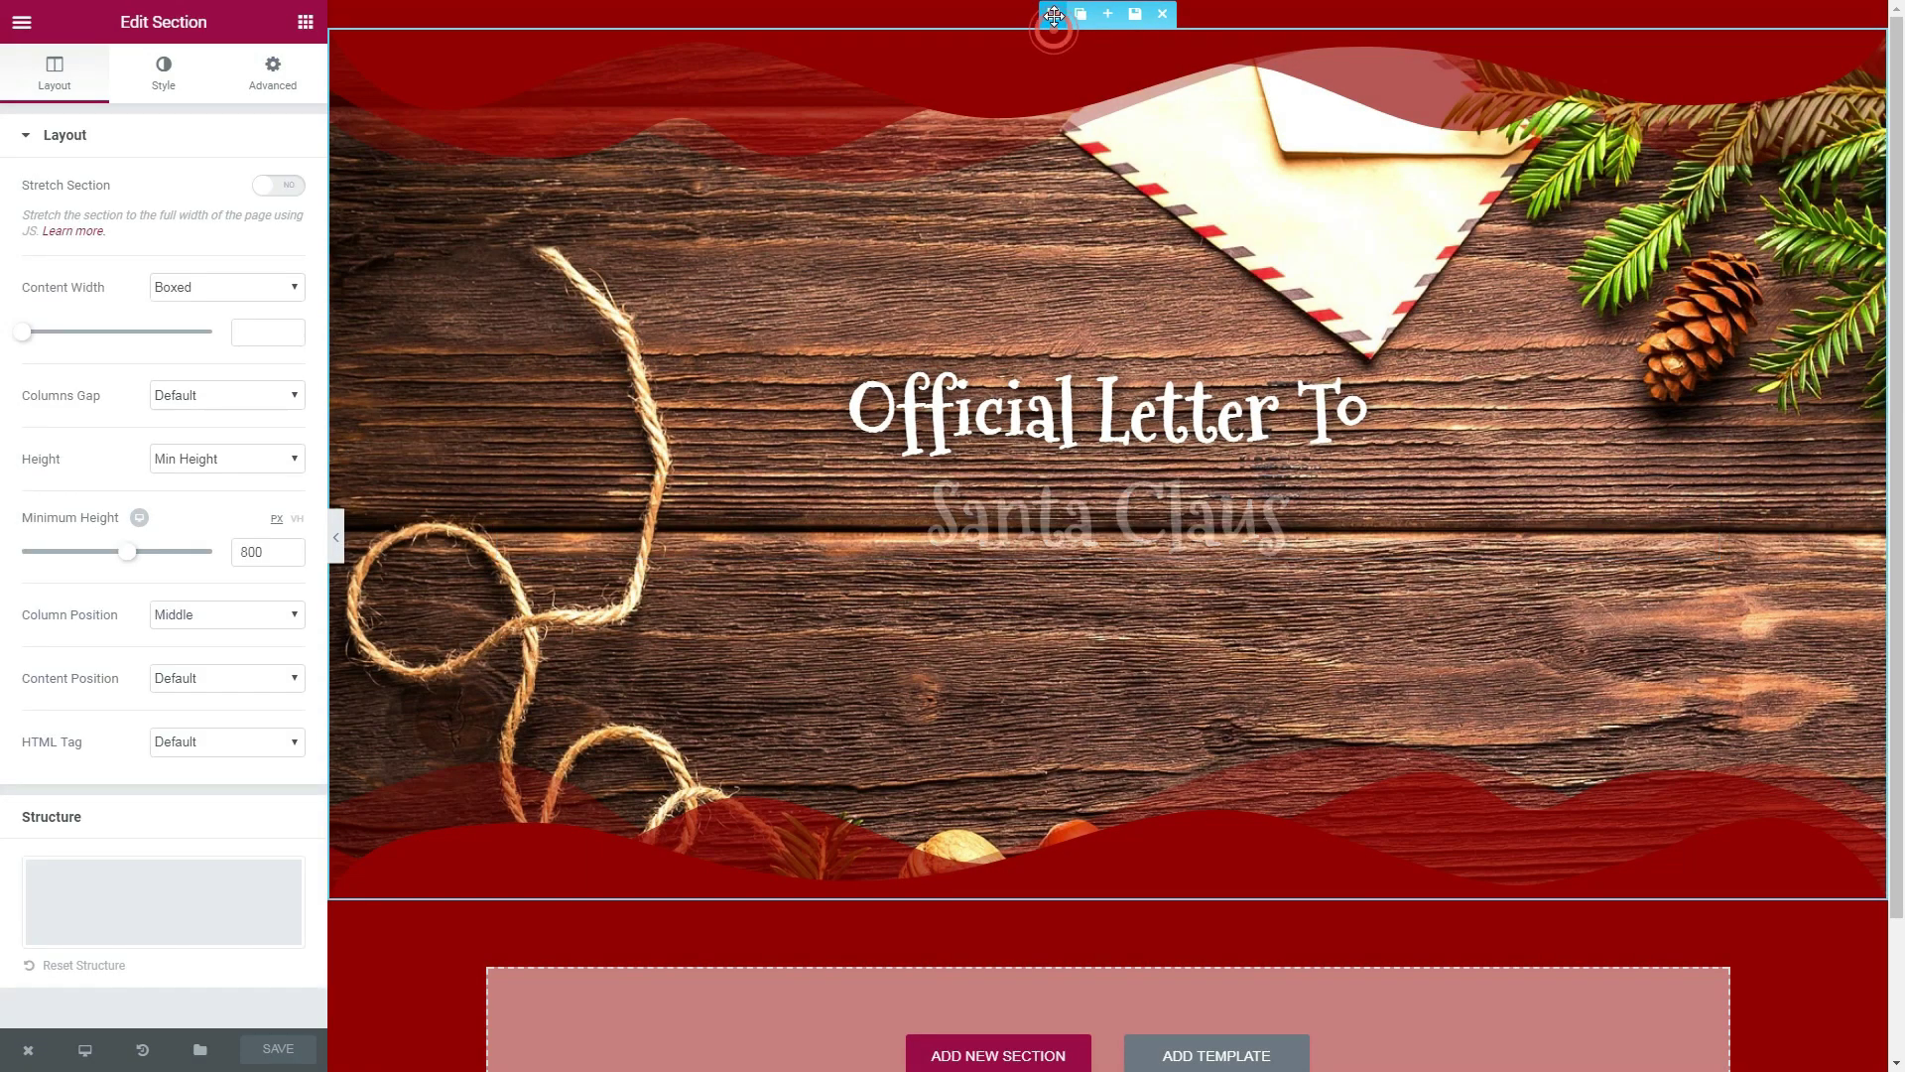
pyautogui.click(164, 80)
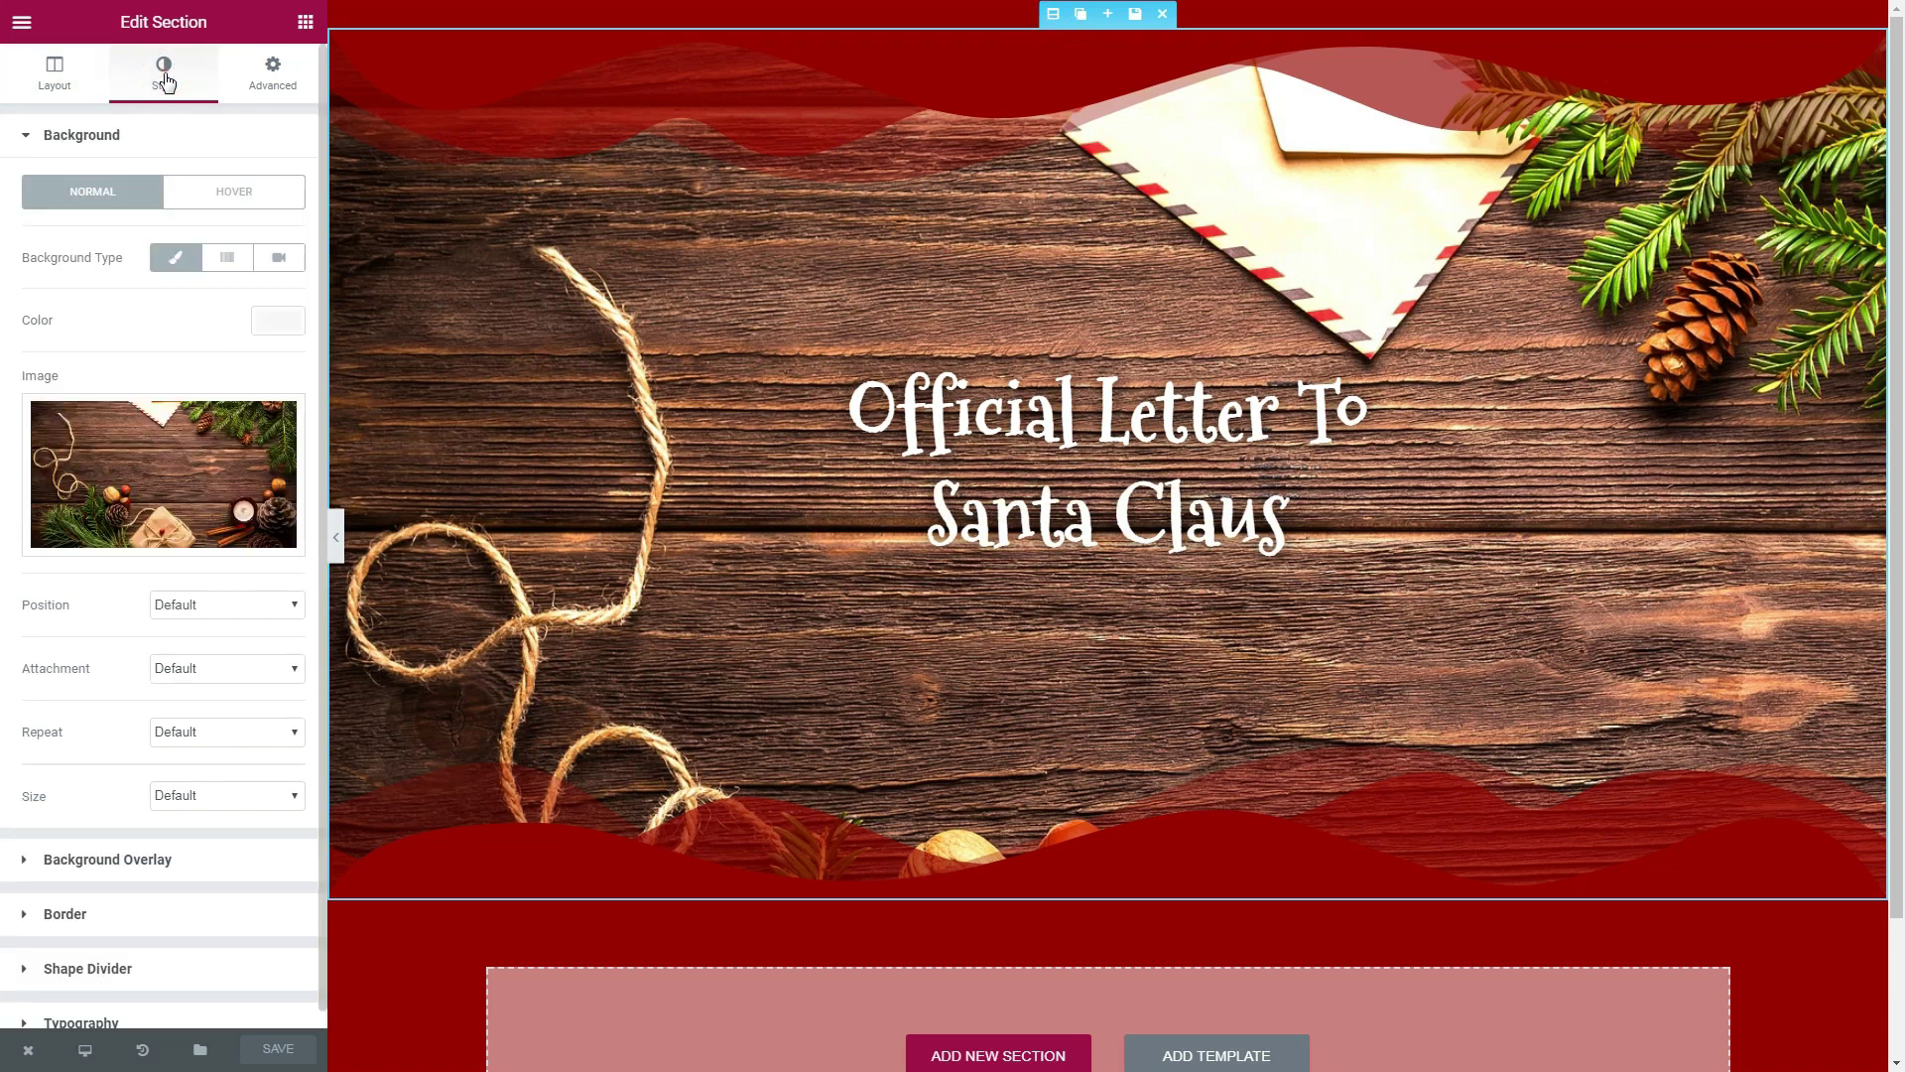
pyautogui.click(103, 858)
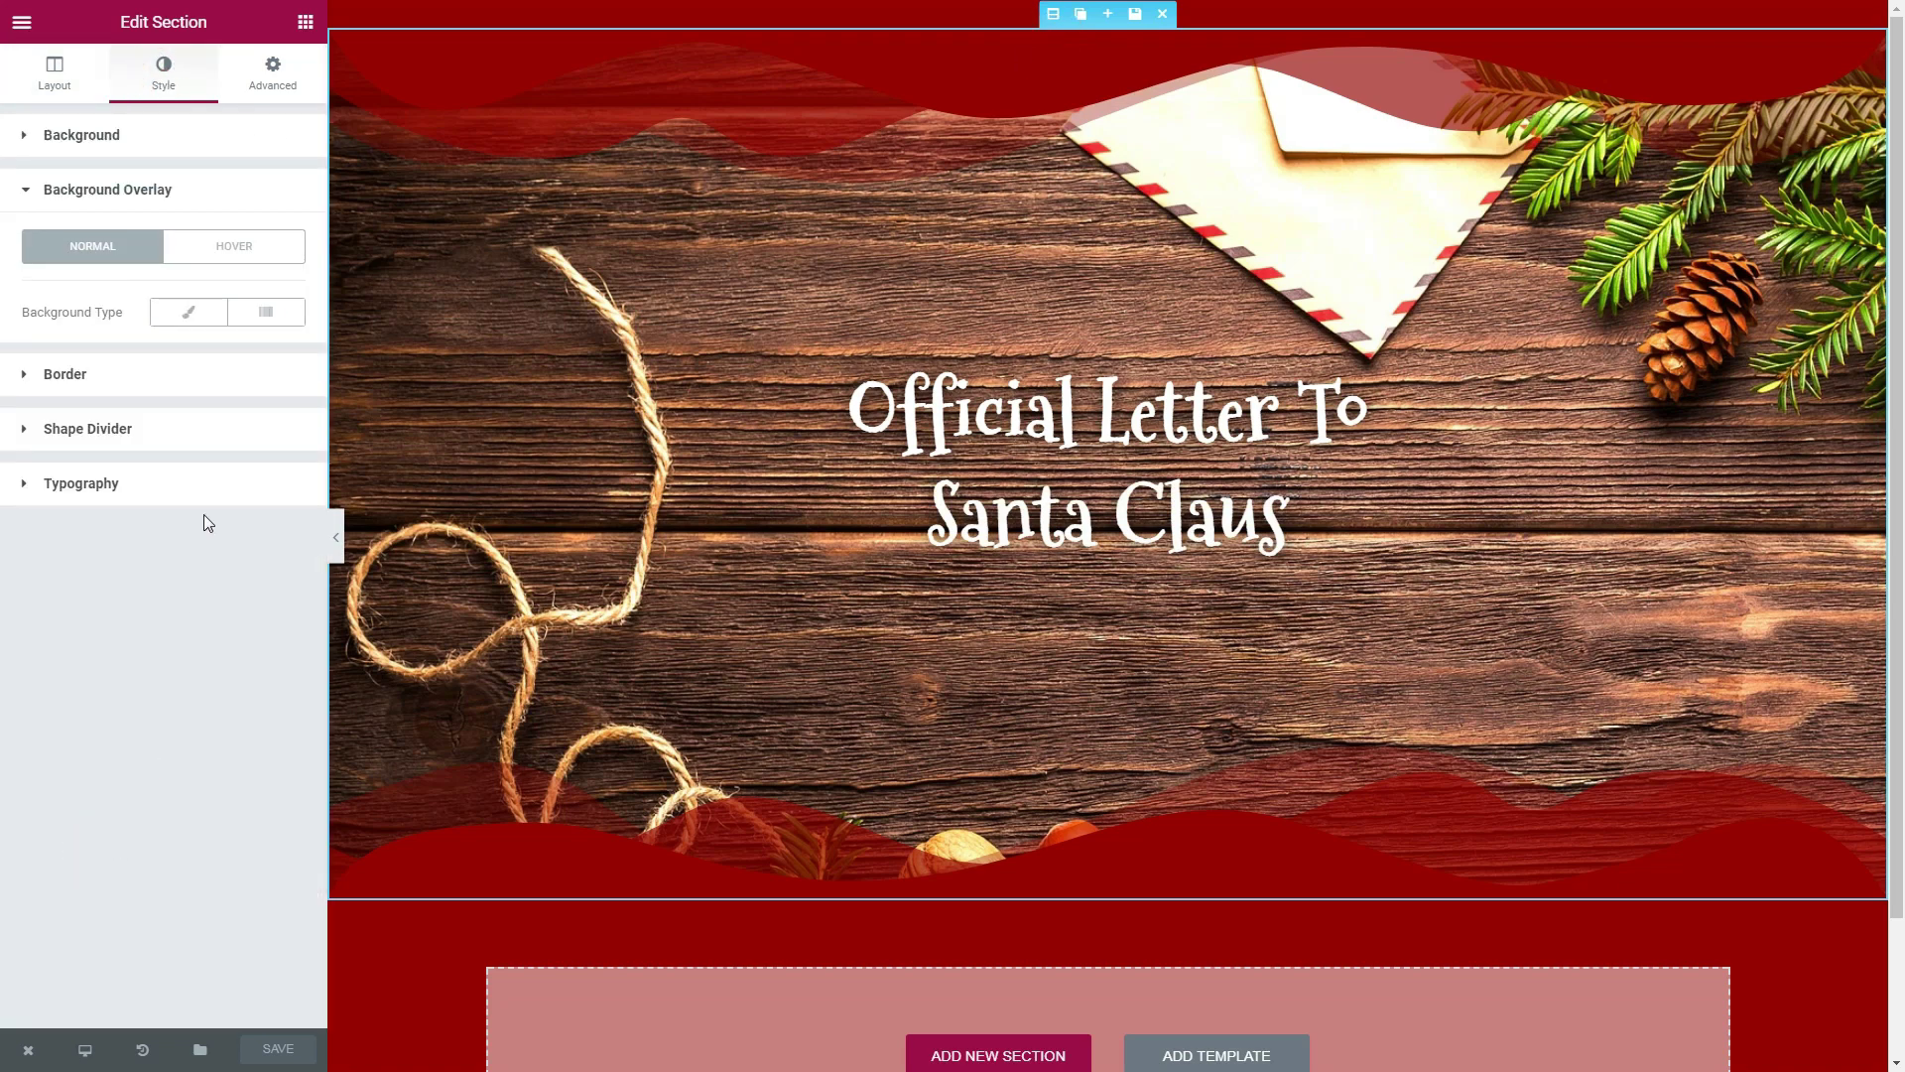
pyautogui.click(189, 319)
pyautogui.click(284, 375)
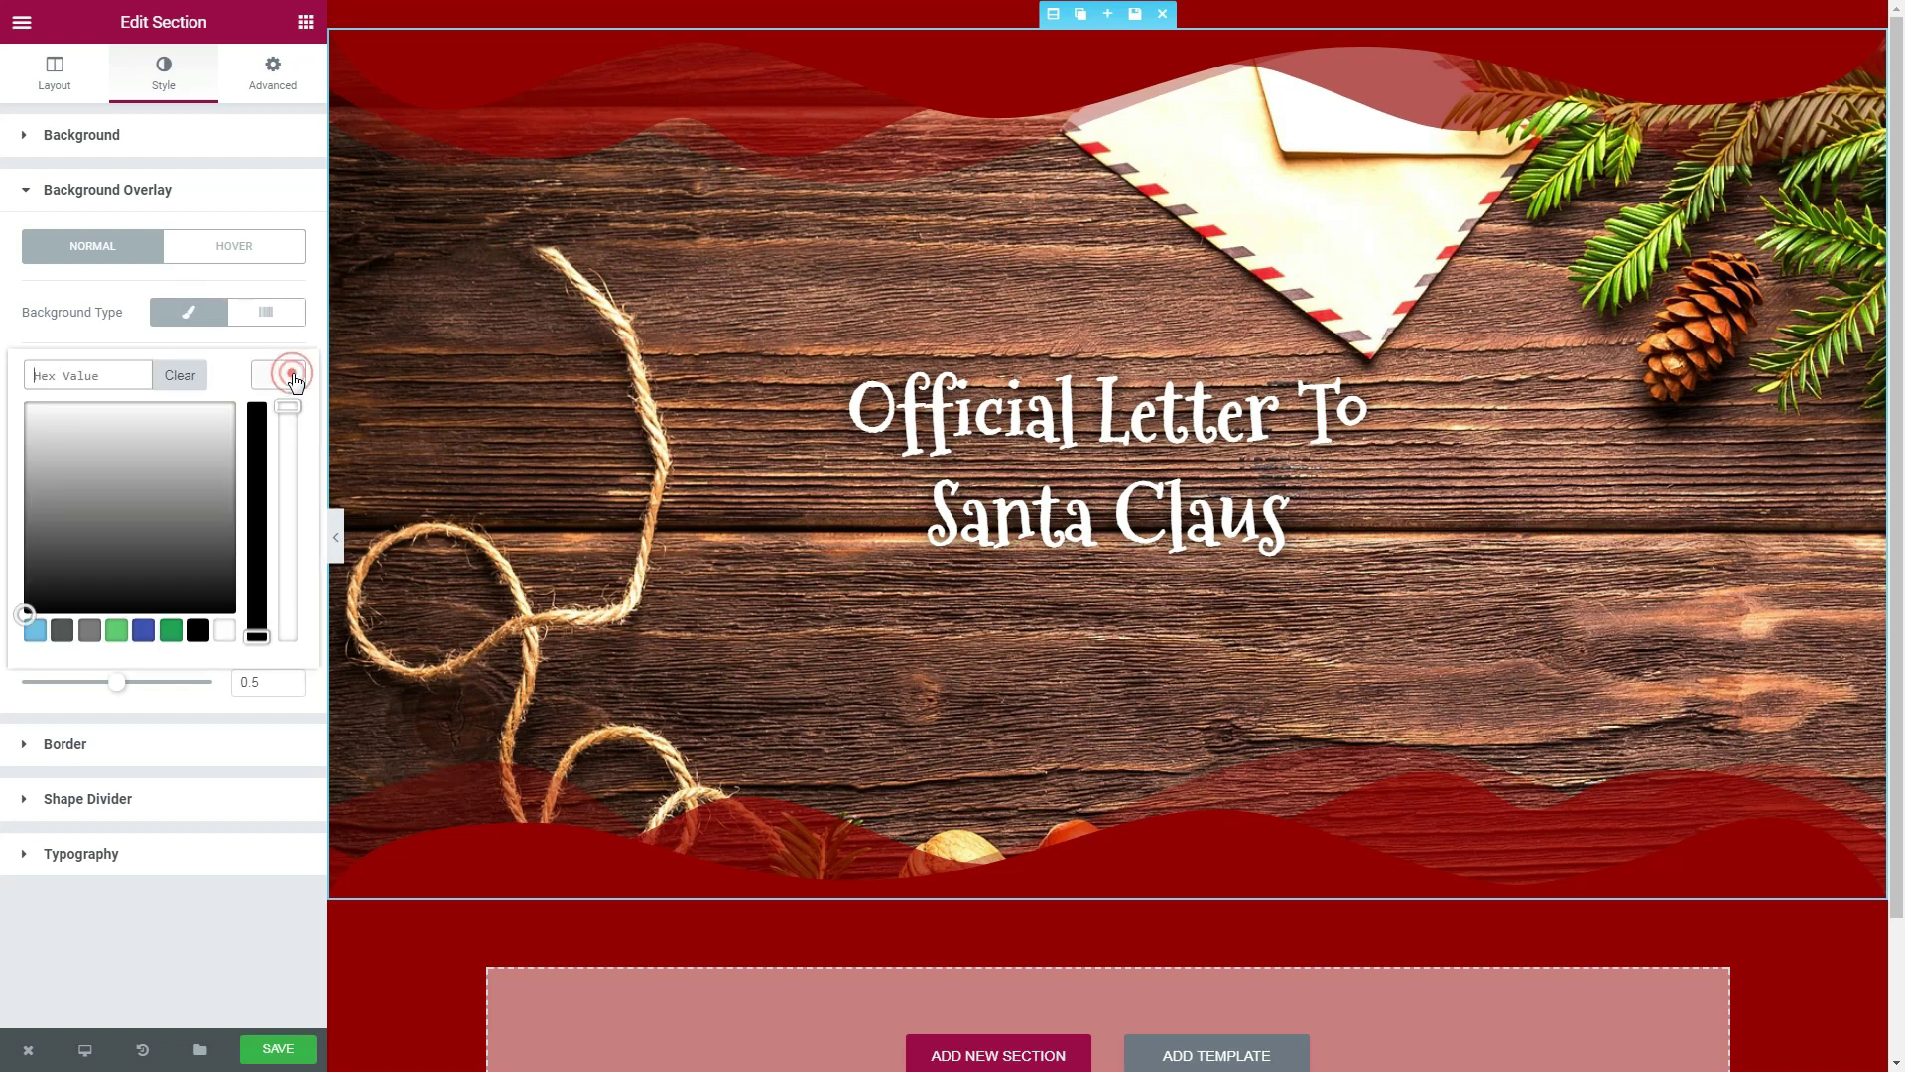
pyautogui.click(210, 632)
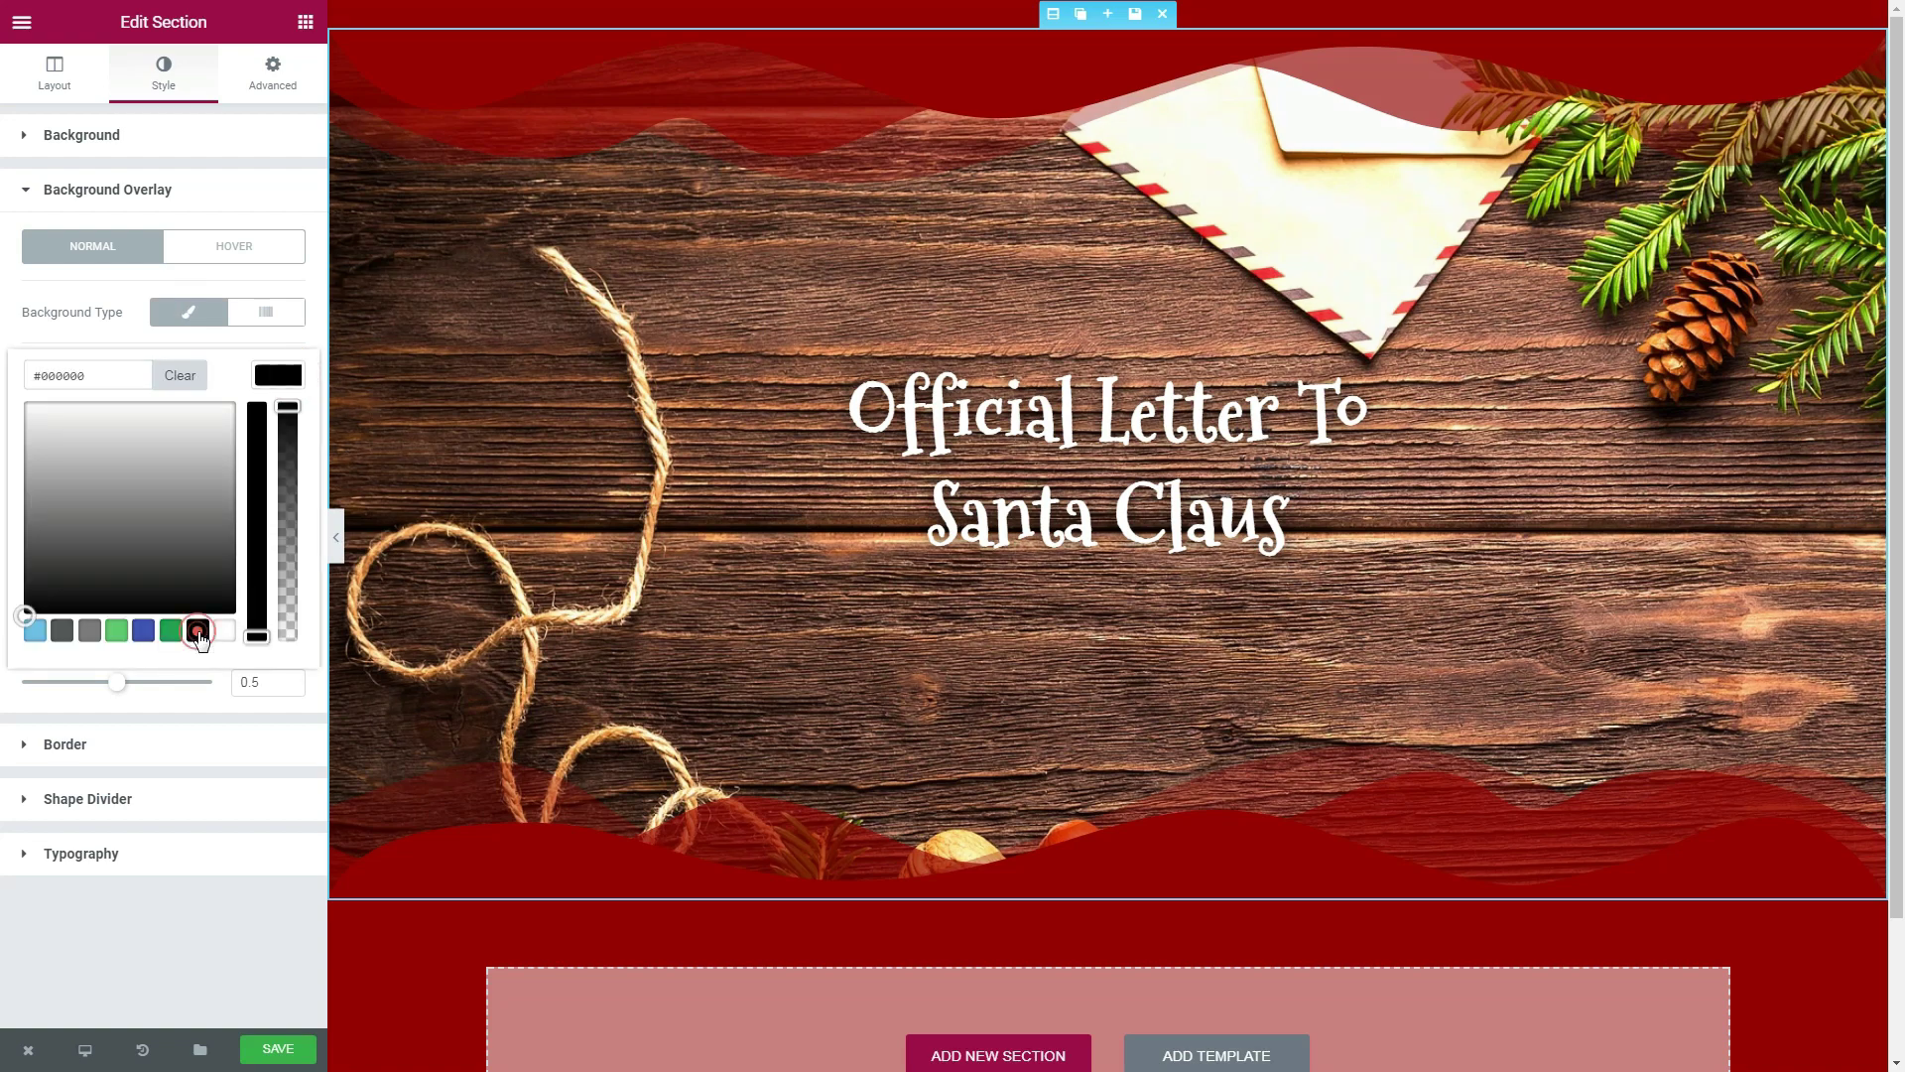
pyautogui.moveTo(120, 691); pyautogui.dragTo(67, 690)
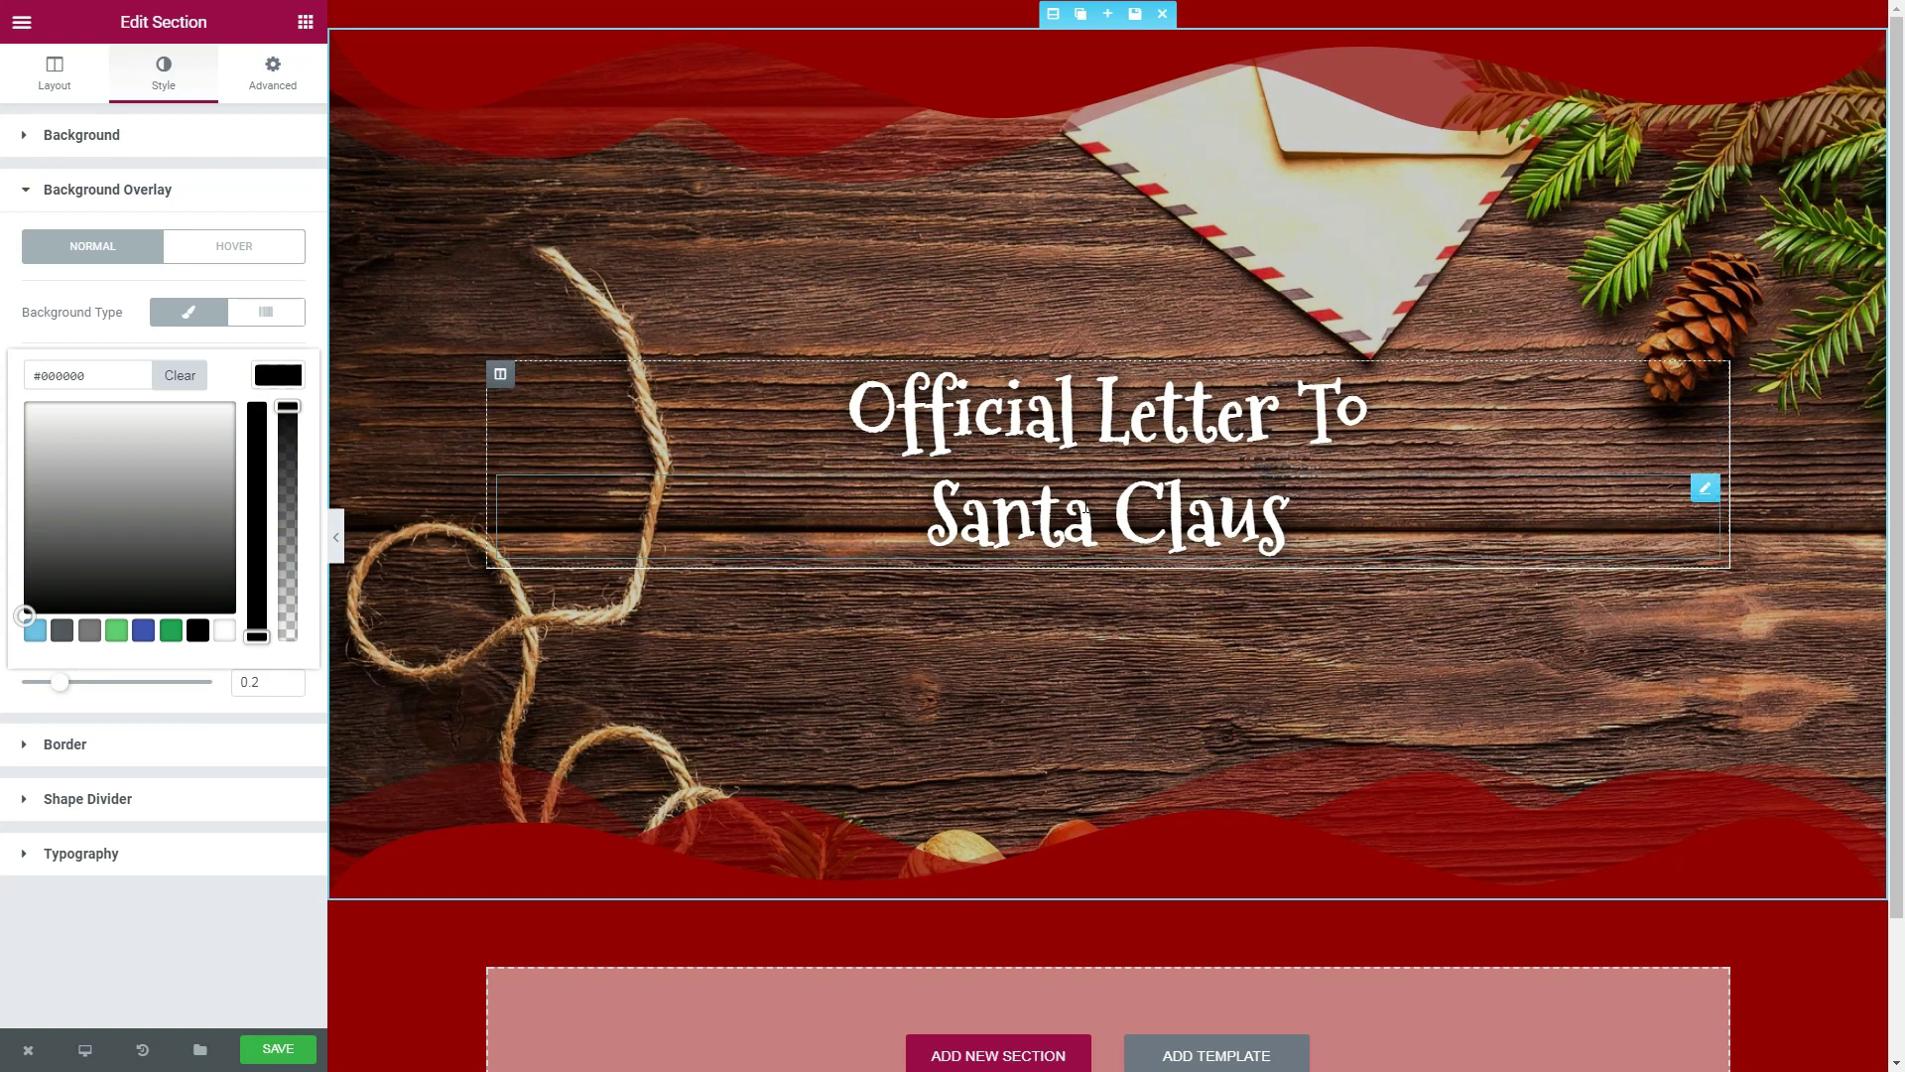
pyautogui.click(278, 1050)
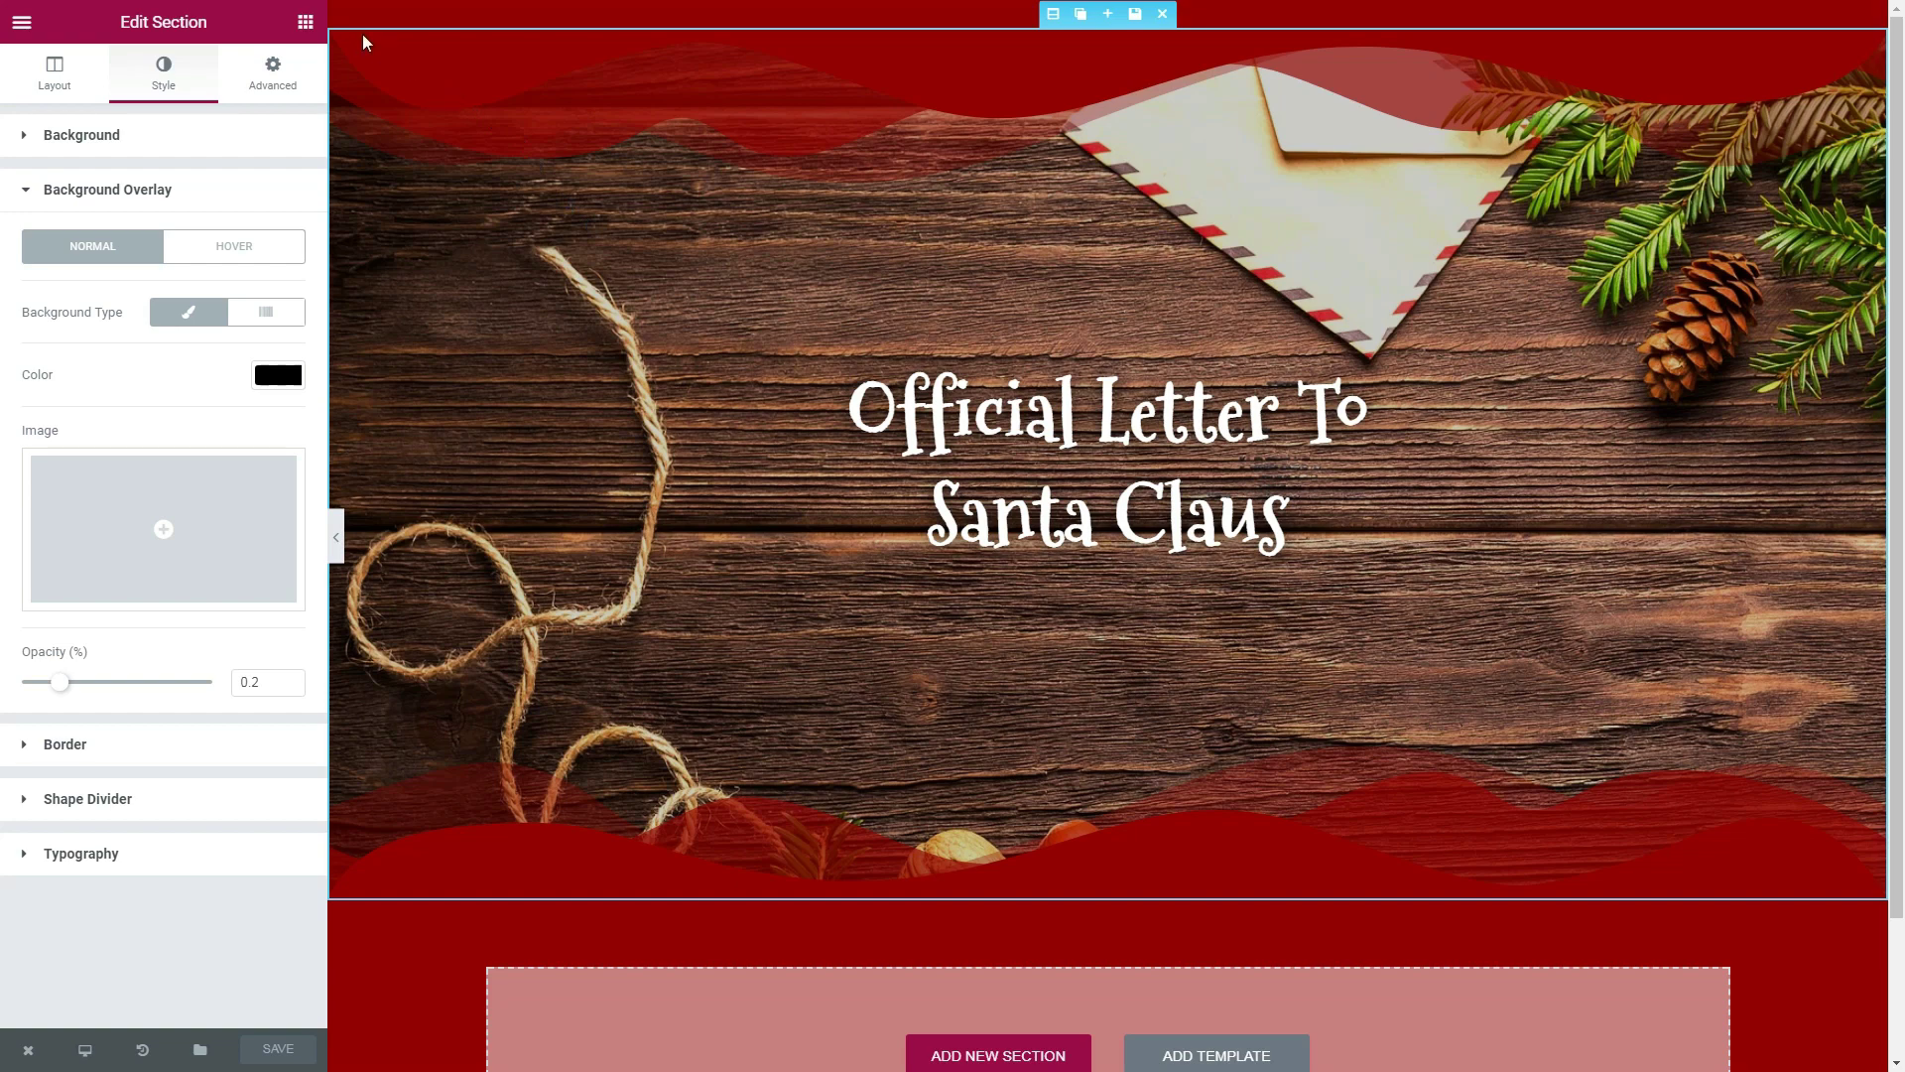
# - Add a Divider widget above the "Official Letter To" heading with a dotted style and a weight of 4
pyautogui.click(307, 22)
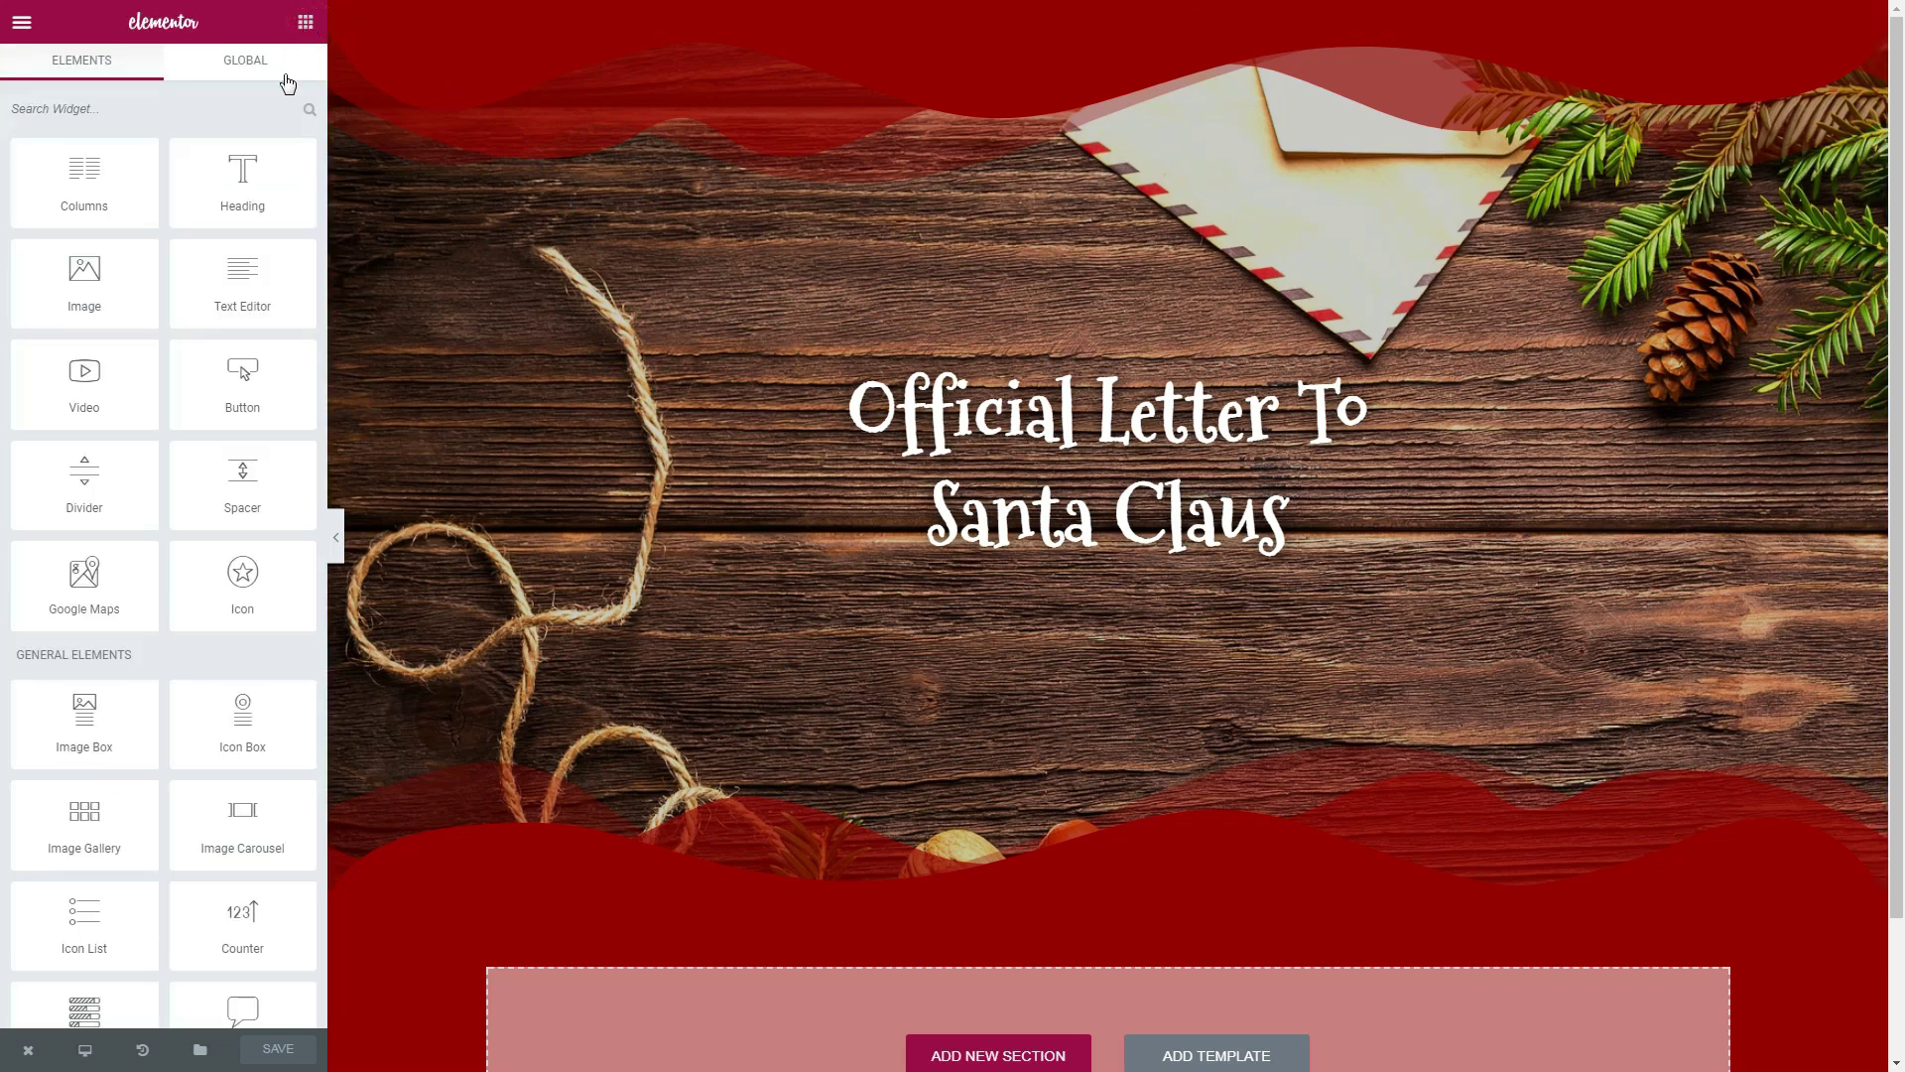
pyautogui.moveTo(89, 495); pyautogui.dragTo(1096, 388)
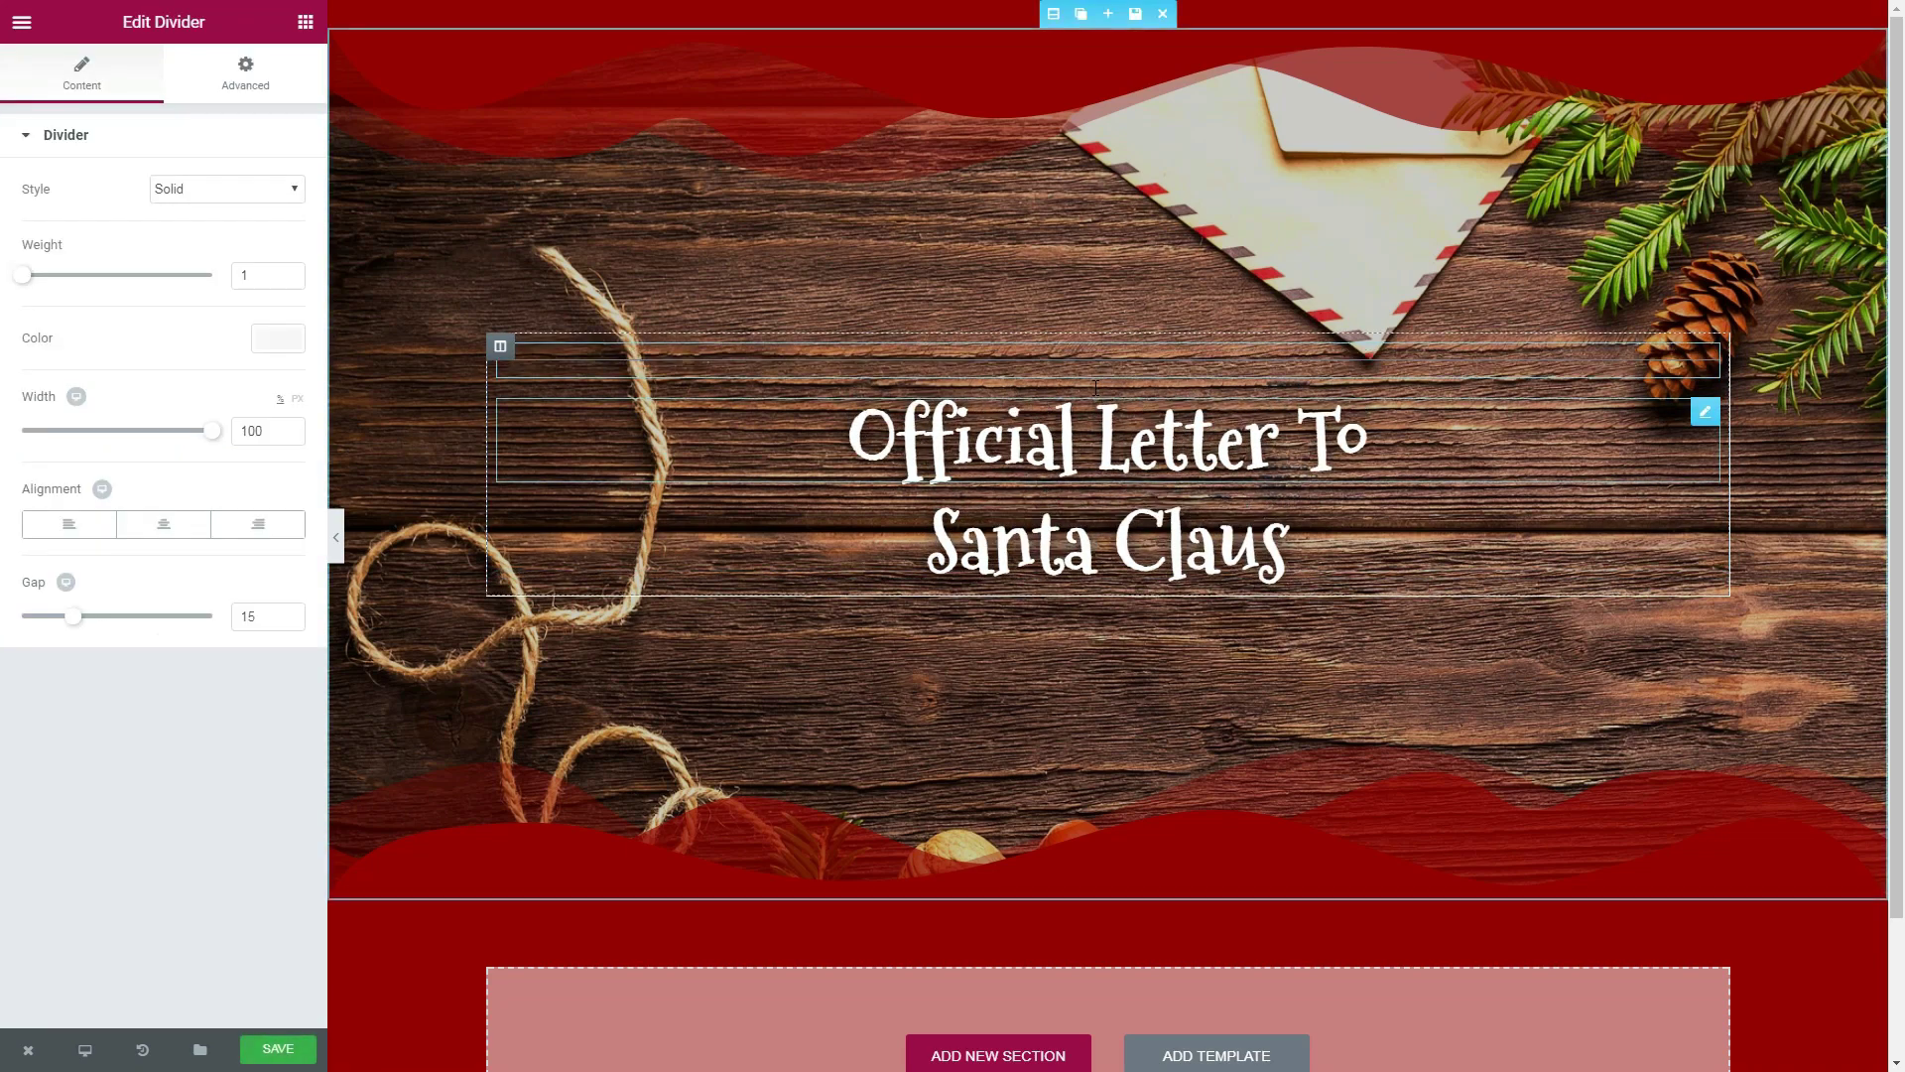
pyautogui.click(297, 191)
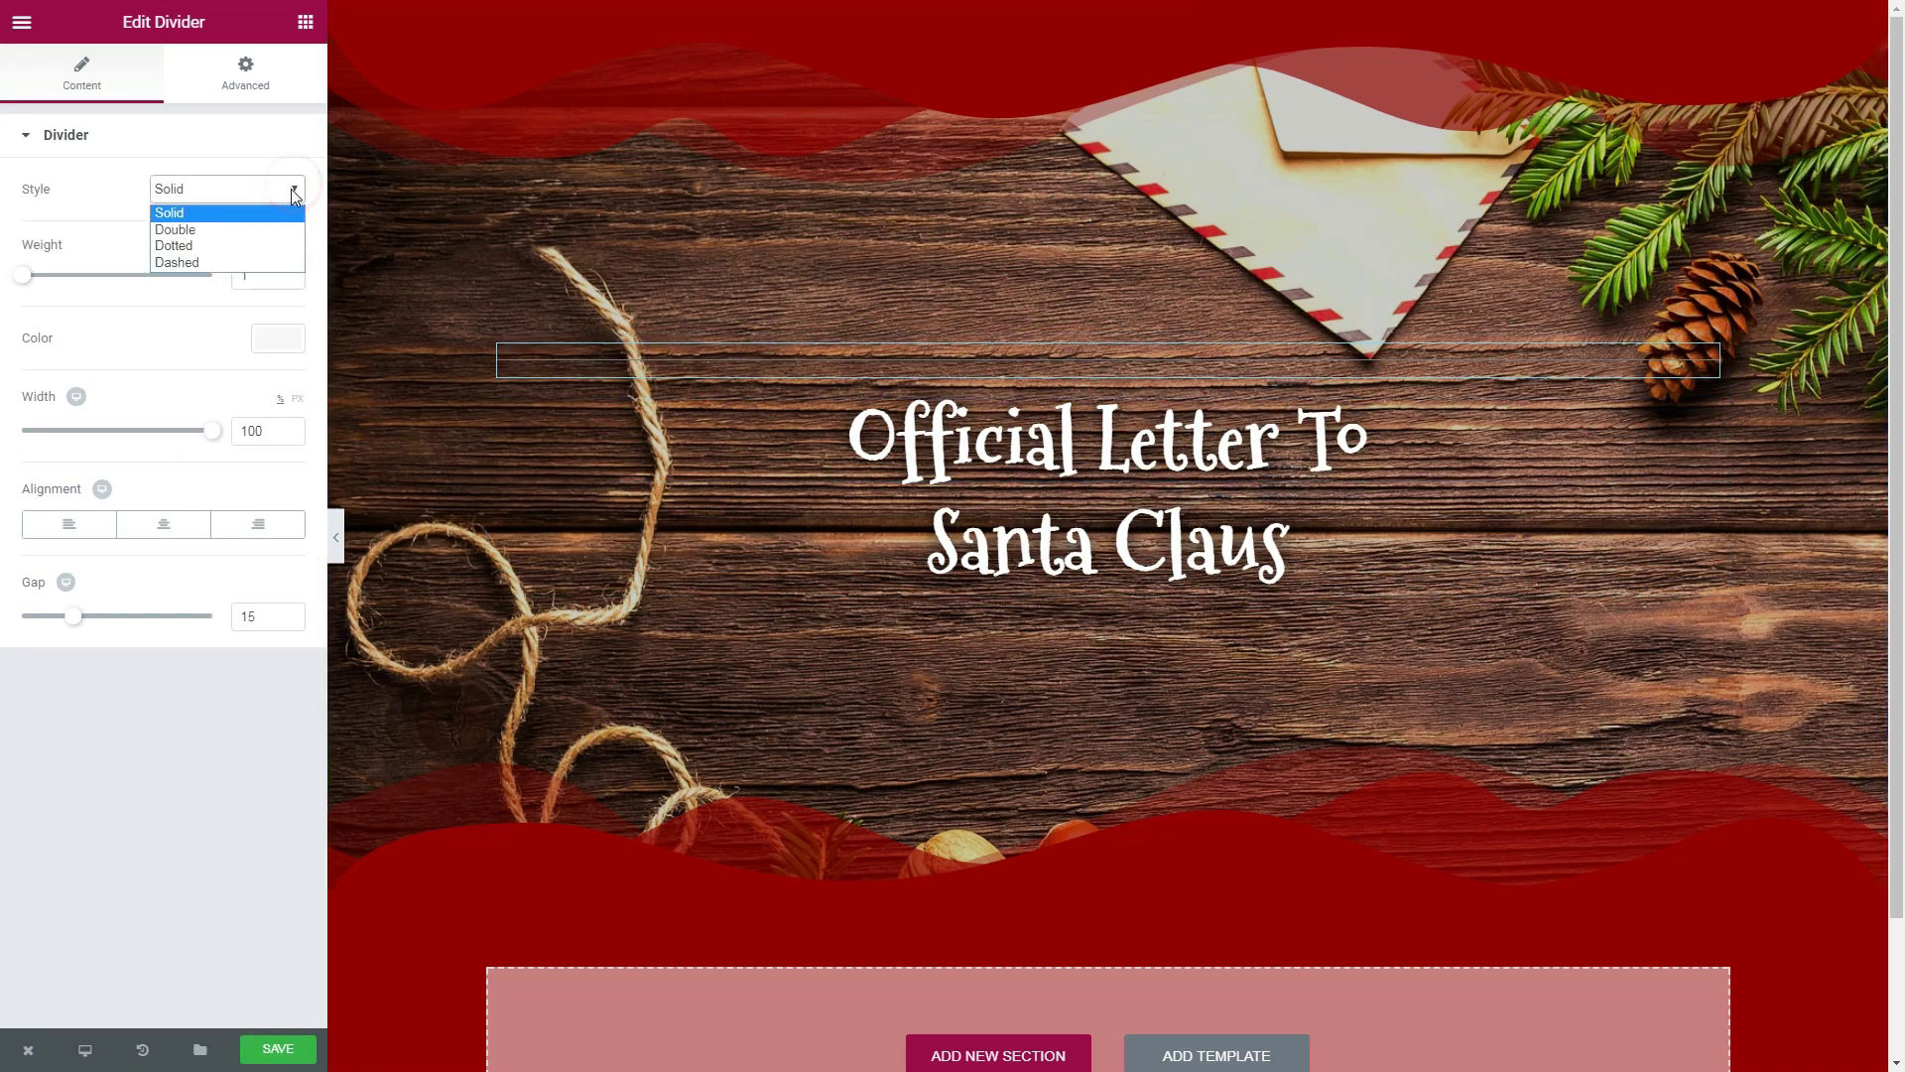
pyautogui.click(275, 234)
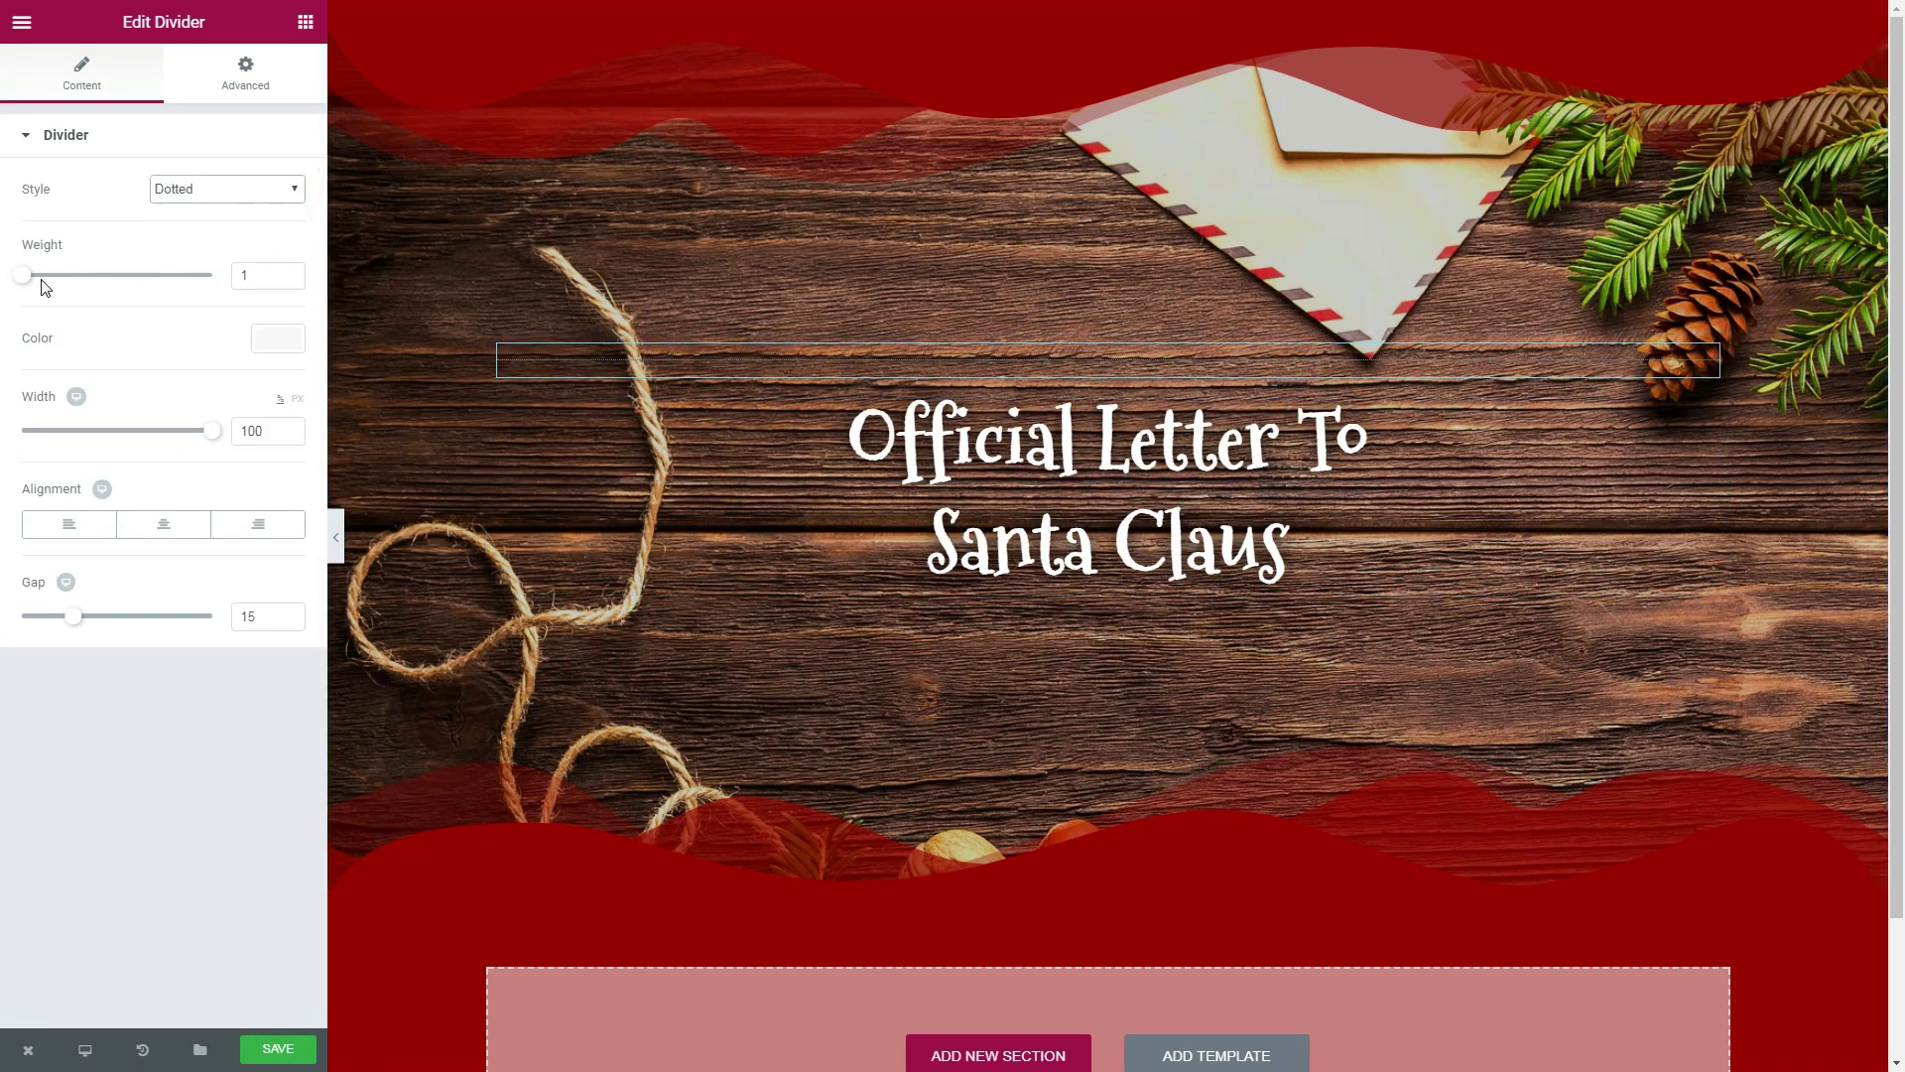
pyautogui.moveTo(25, 285); pyautogui.dragTo(83, 288)
# - Colour the divider white, set its width to 70% and centre-align it
pyautogui.click(276, 338)
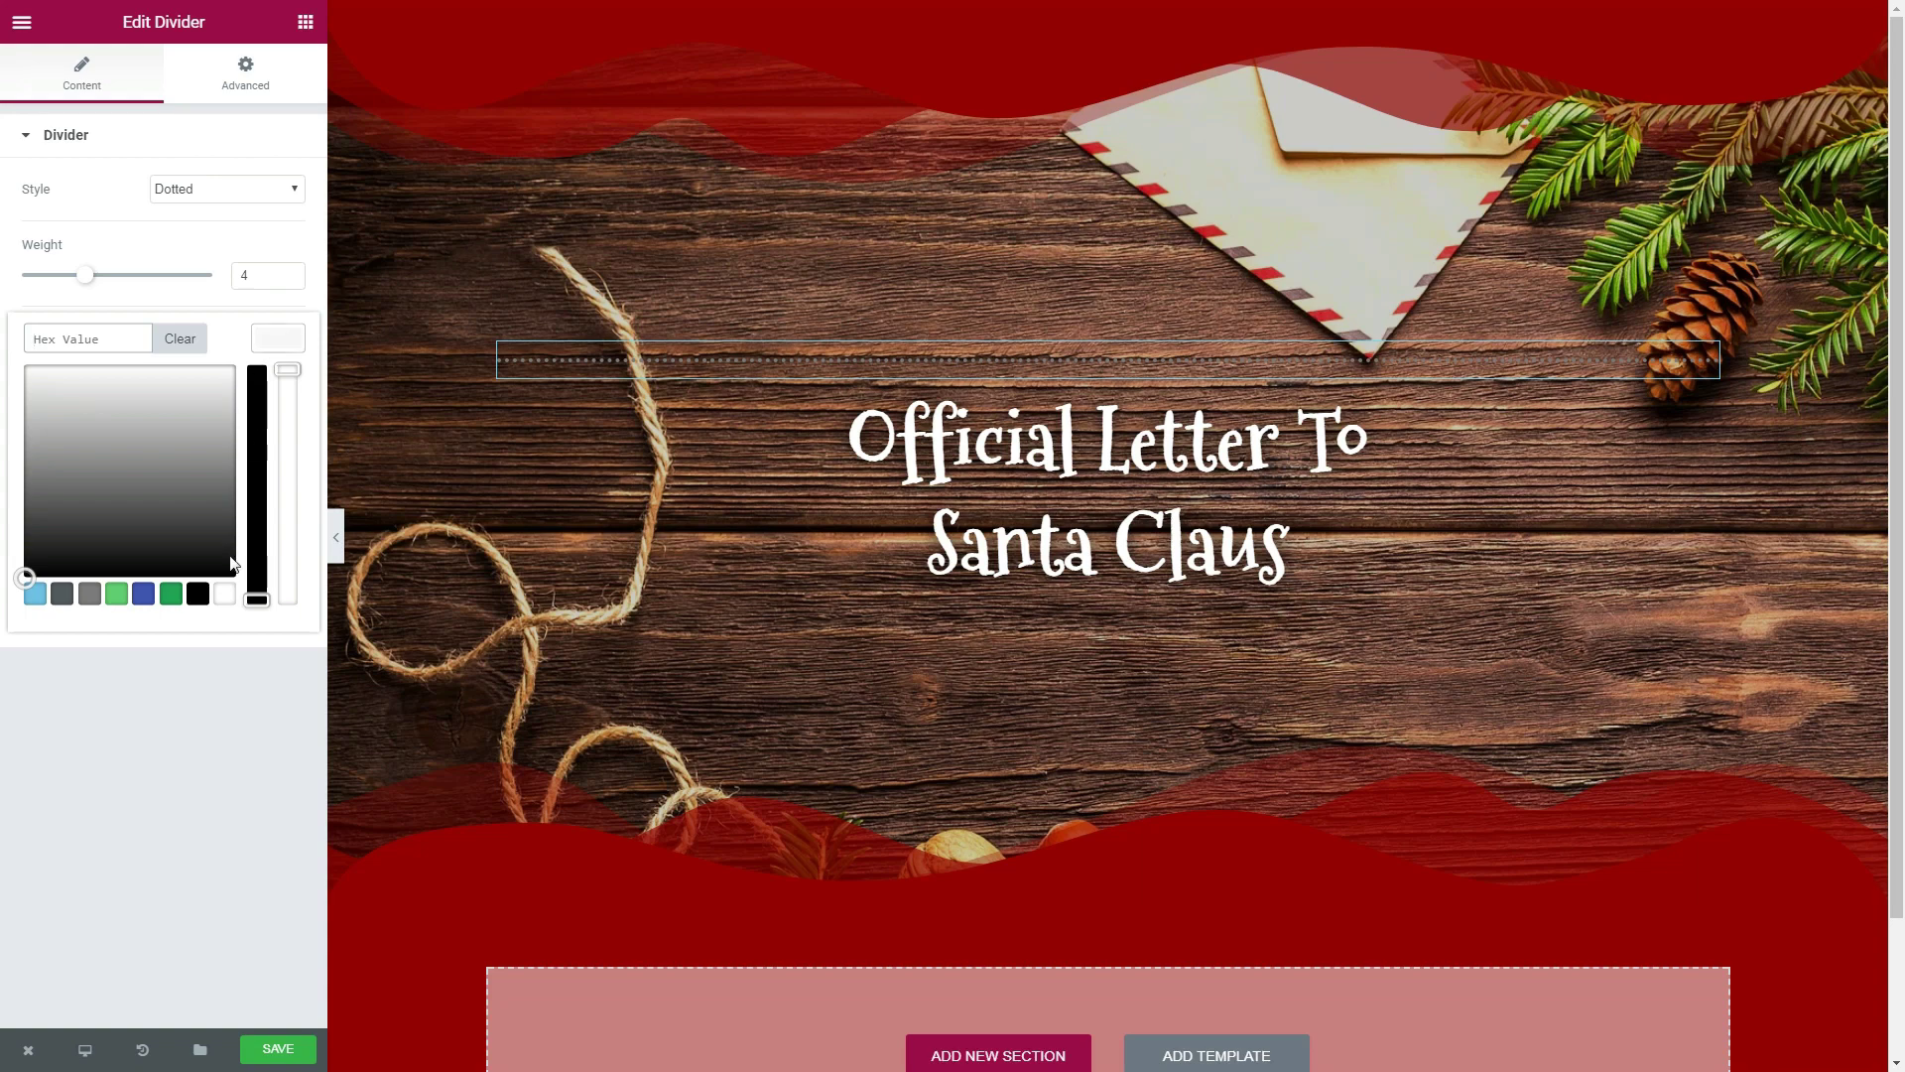
pyautogui.click(224, 593)
pyautogui.click(283, 346)
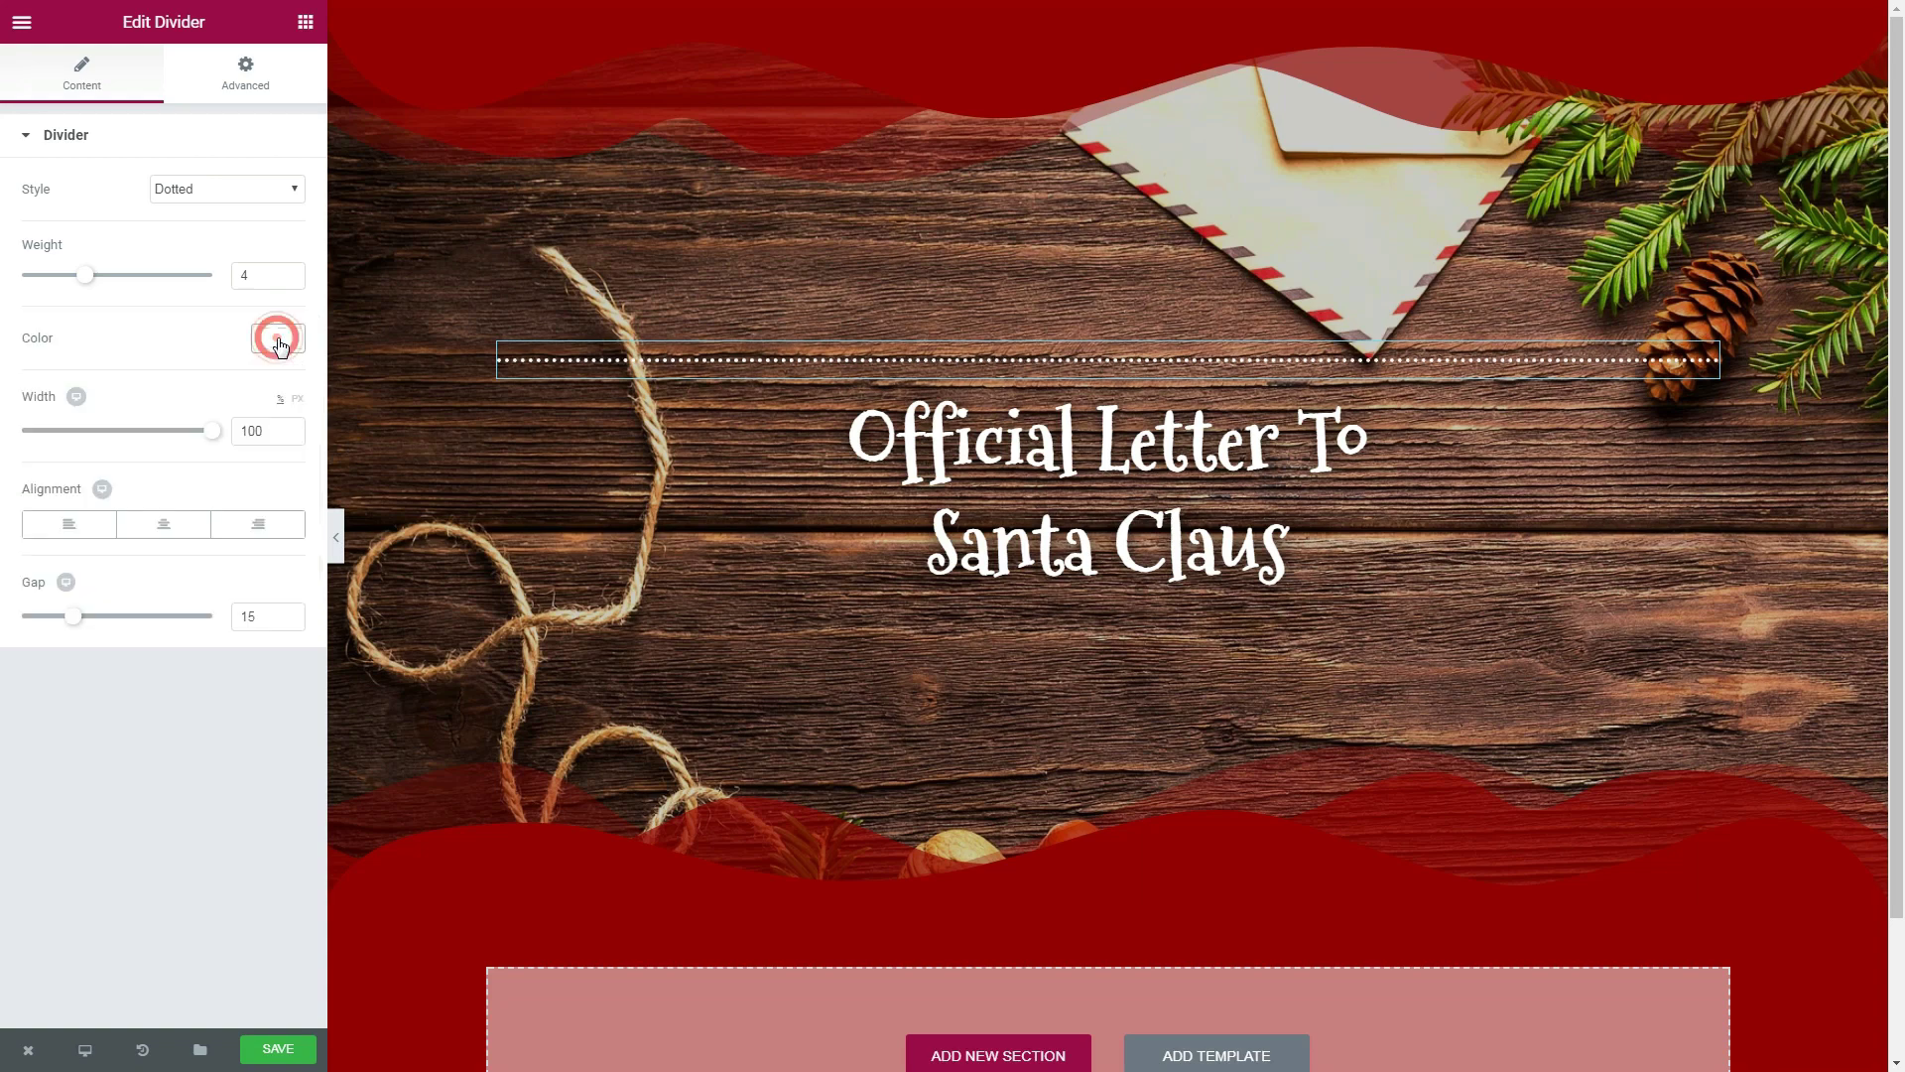
pyautogui.moveTo(218, 434); pyautogui.dragTo(162, 446)
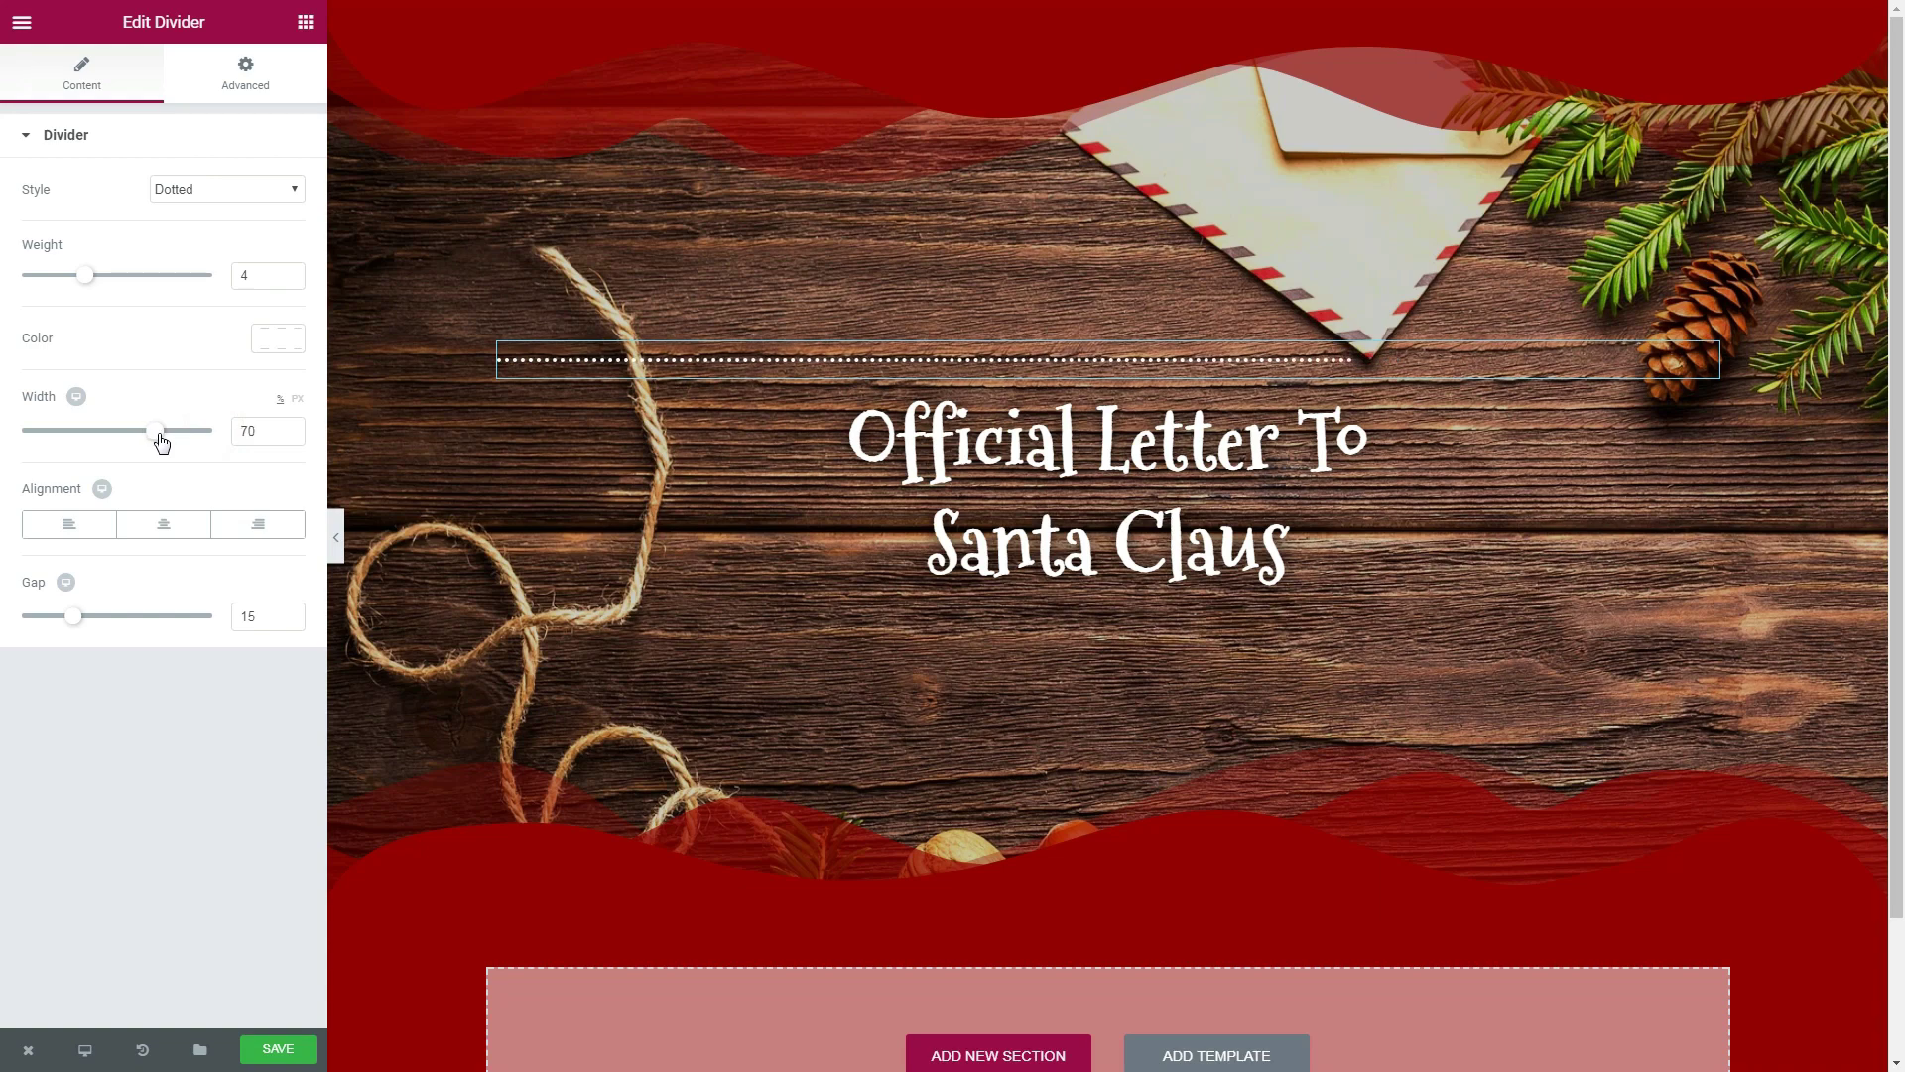
pyautogui.click(163, 532)
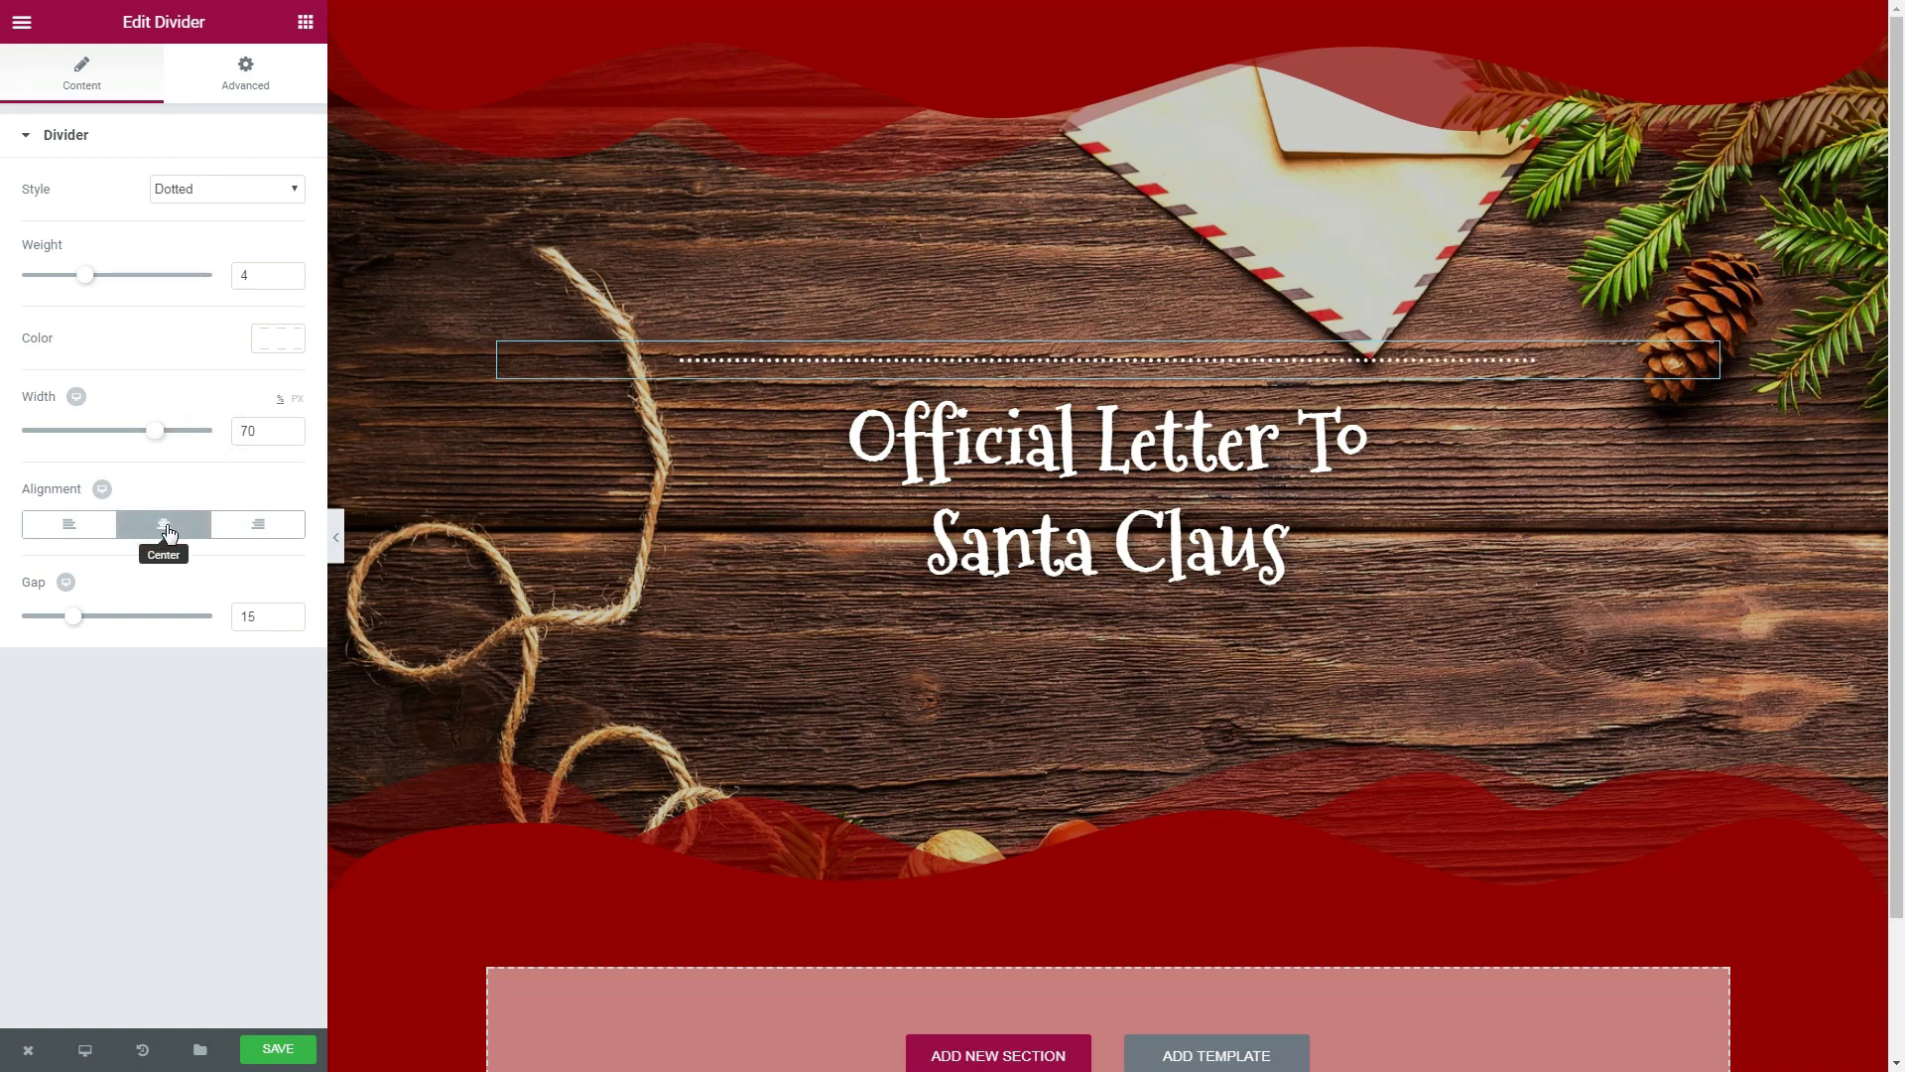
# - Set the "Official Letter To" heading's font size to 100 px
pyautogui.click(1089, 425)
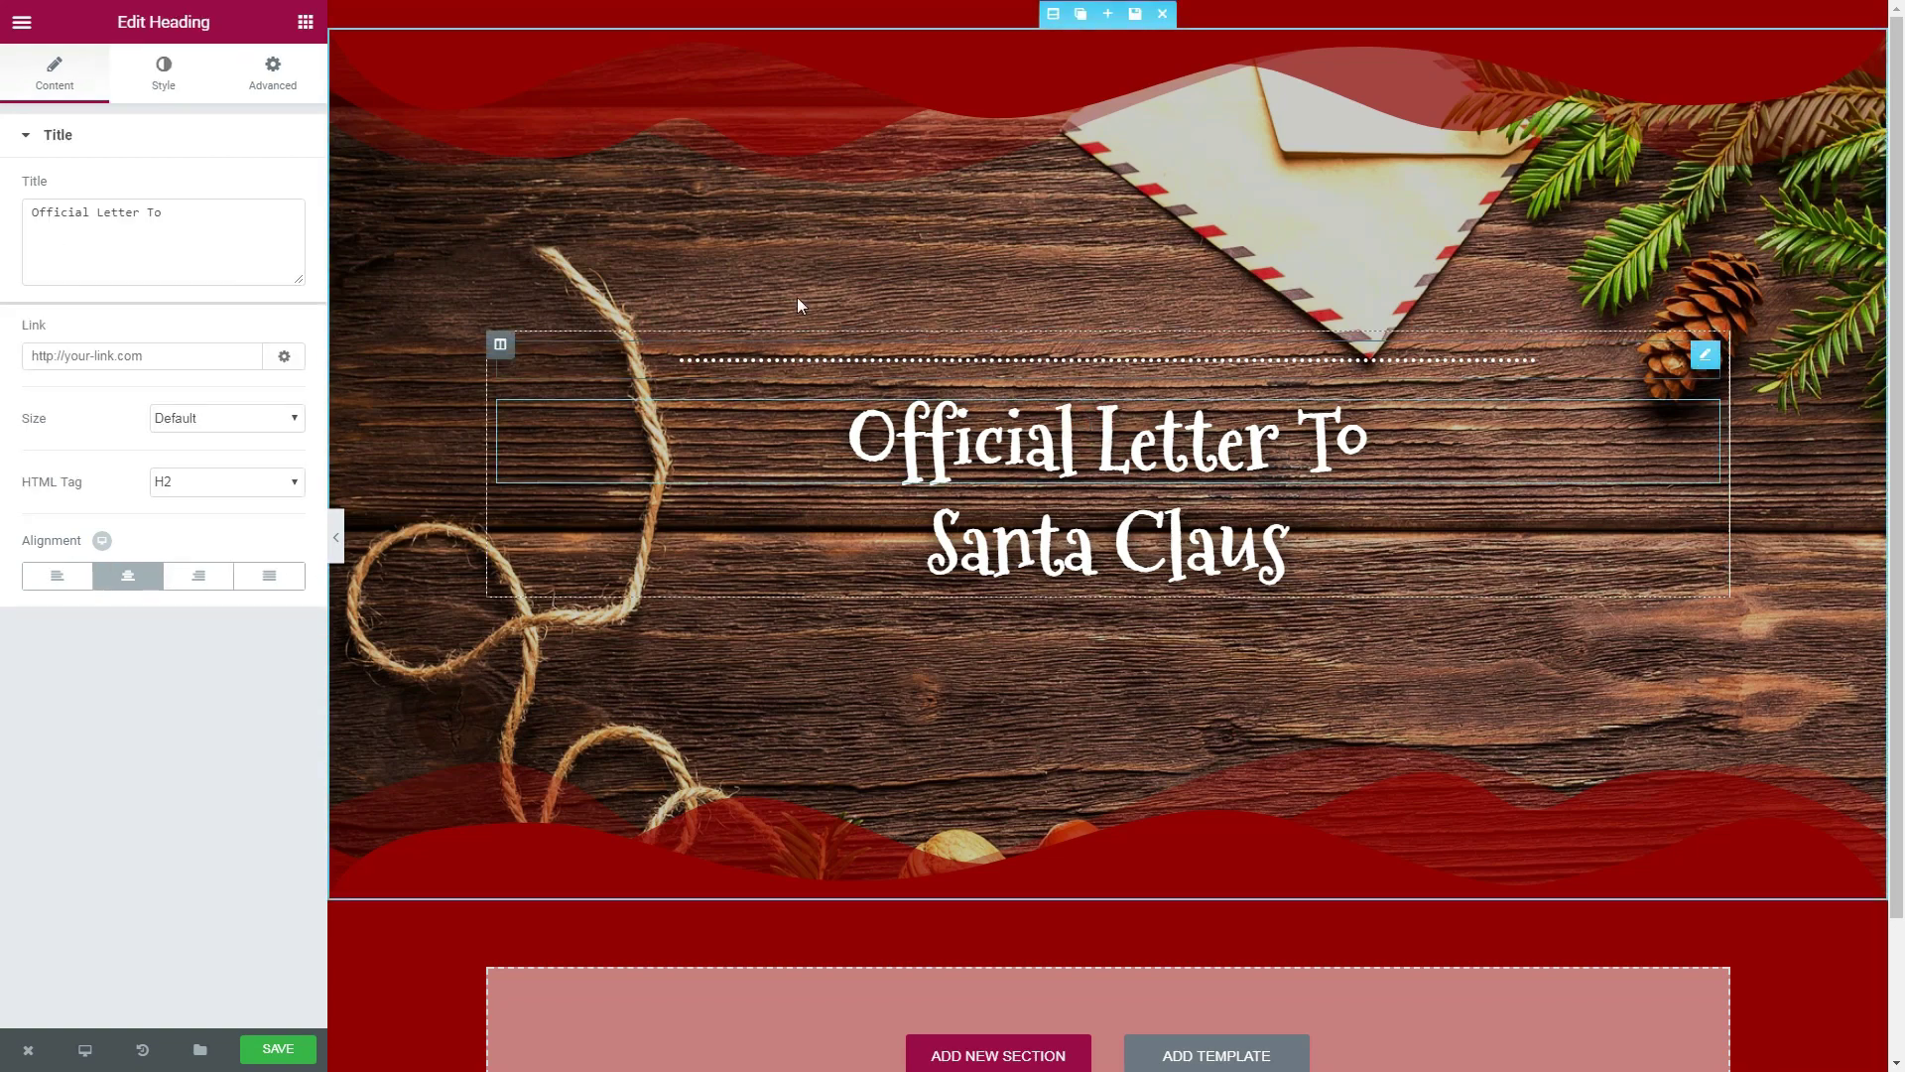
pyautogui.click(166, 77)
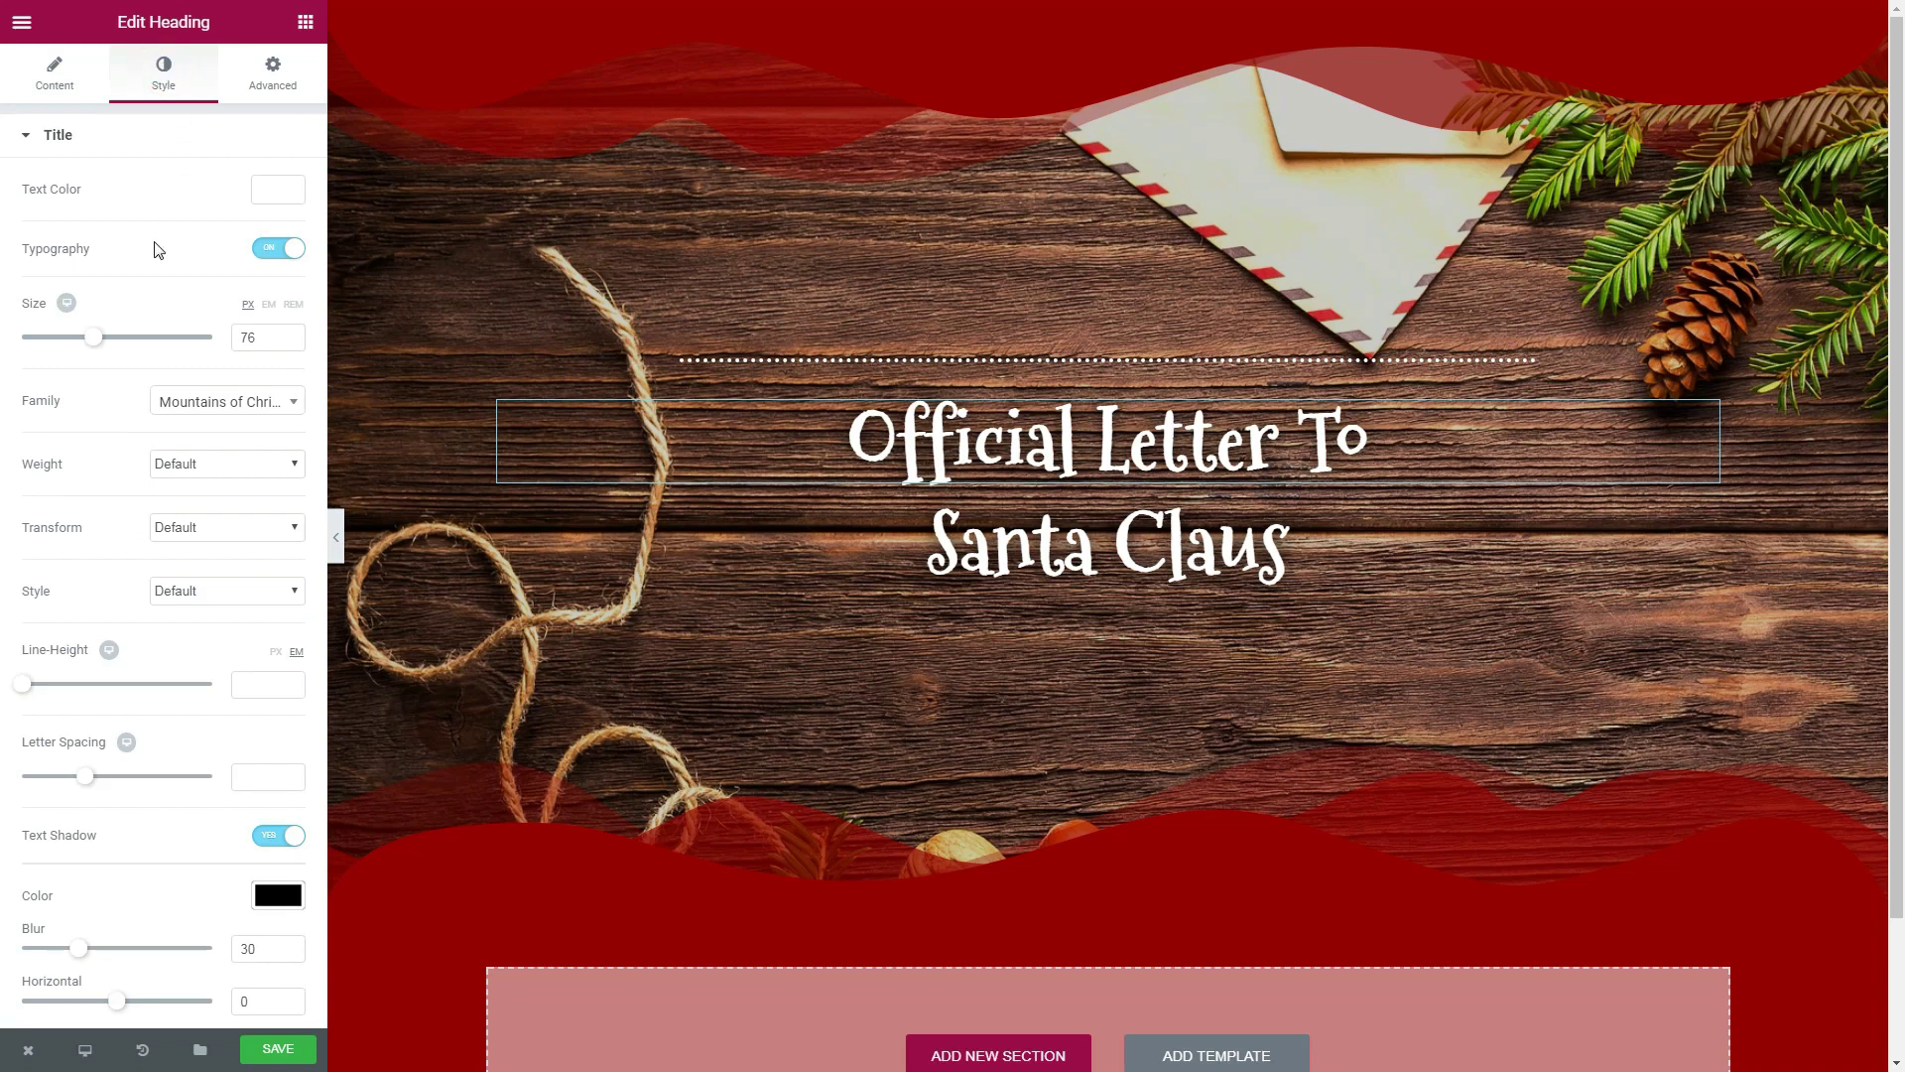
pyautogui.moveTo(92, 344); pyautogui.dragTo(120, 352)
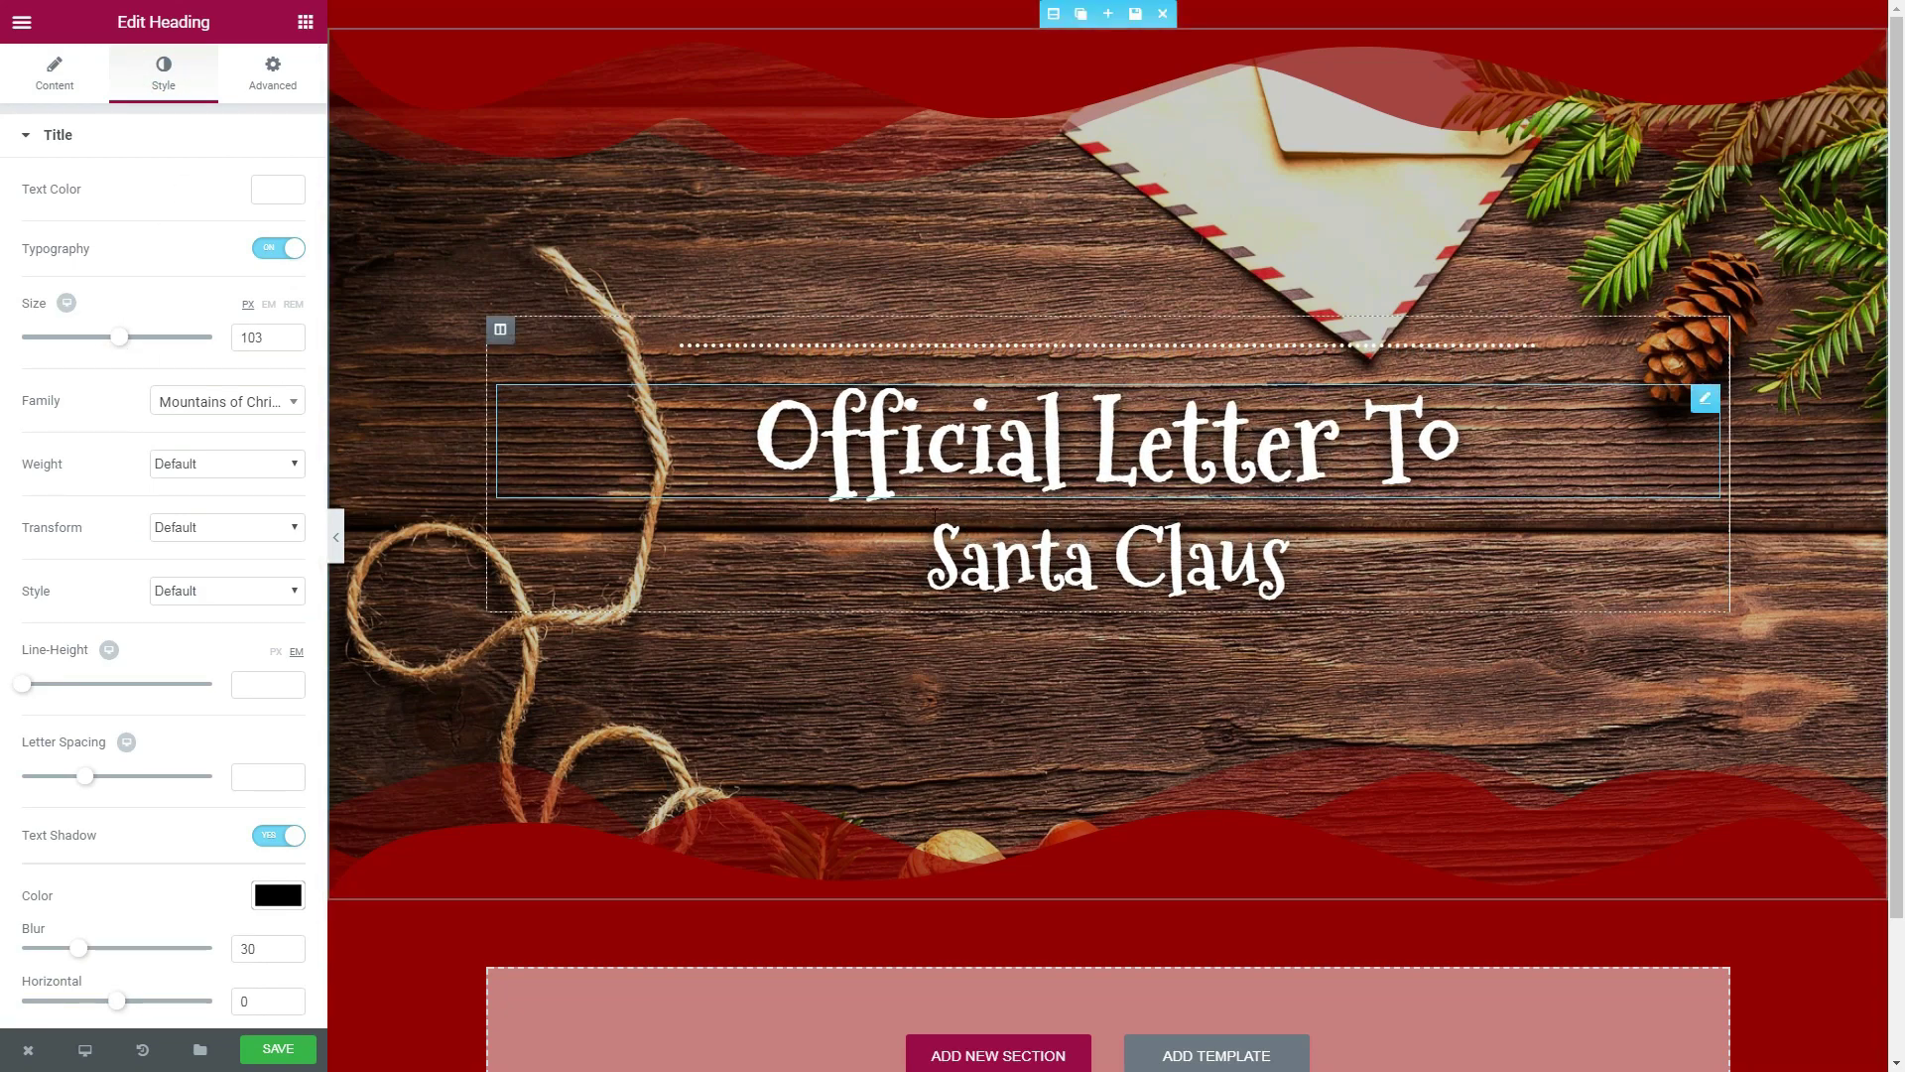
pyautogui.click(288, 343)
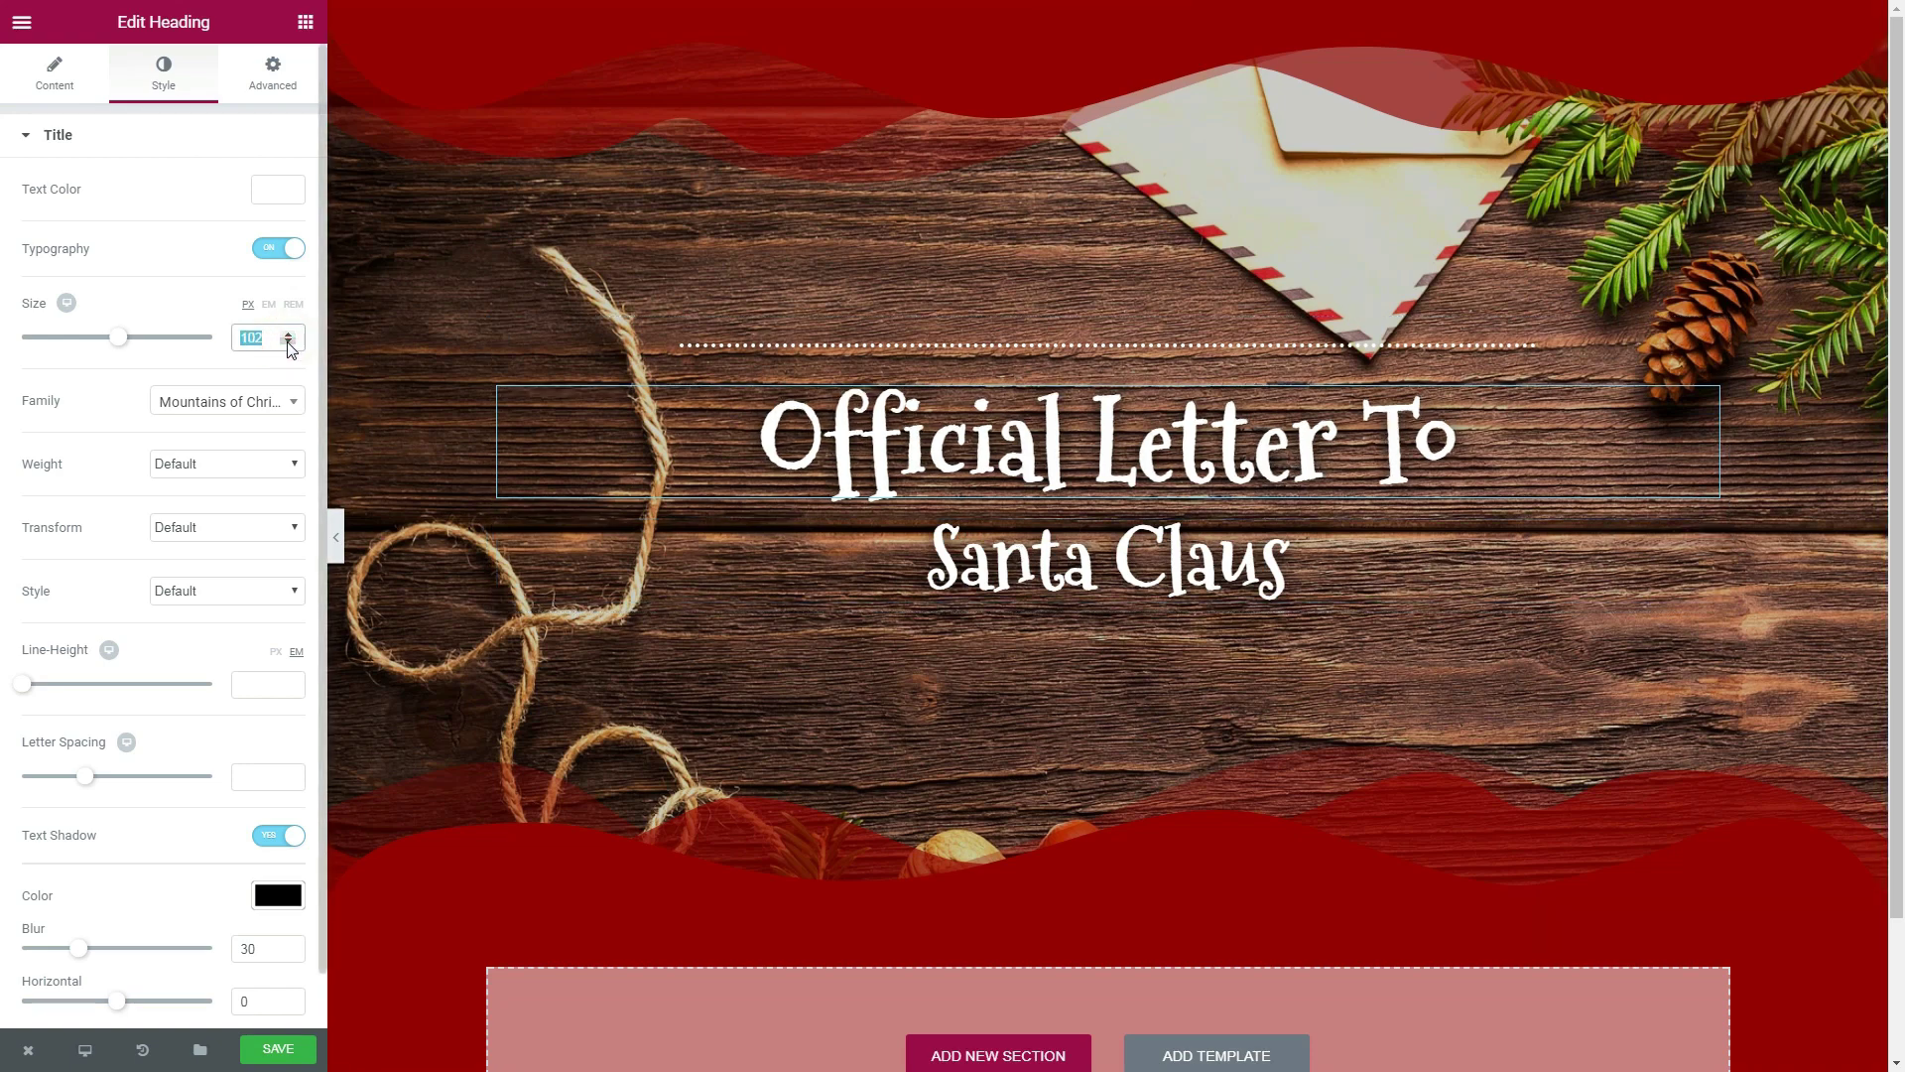
pyautogui.click(289, 342)
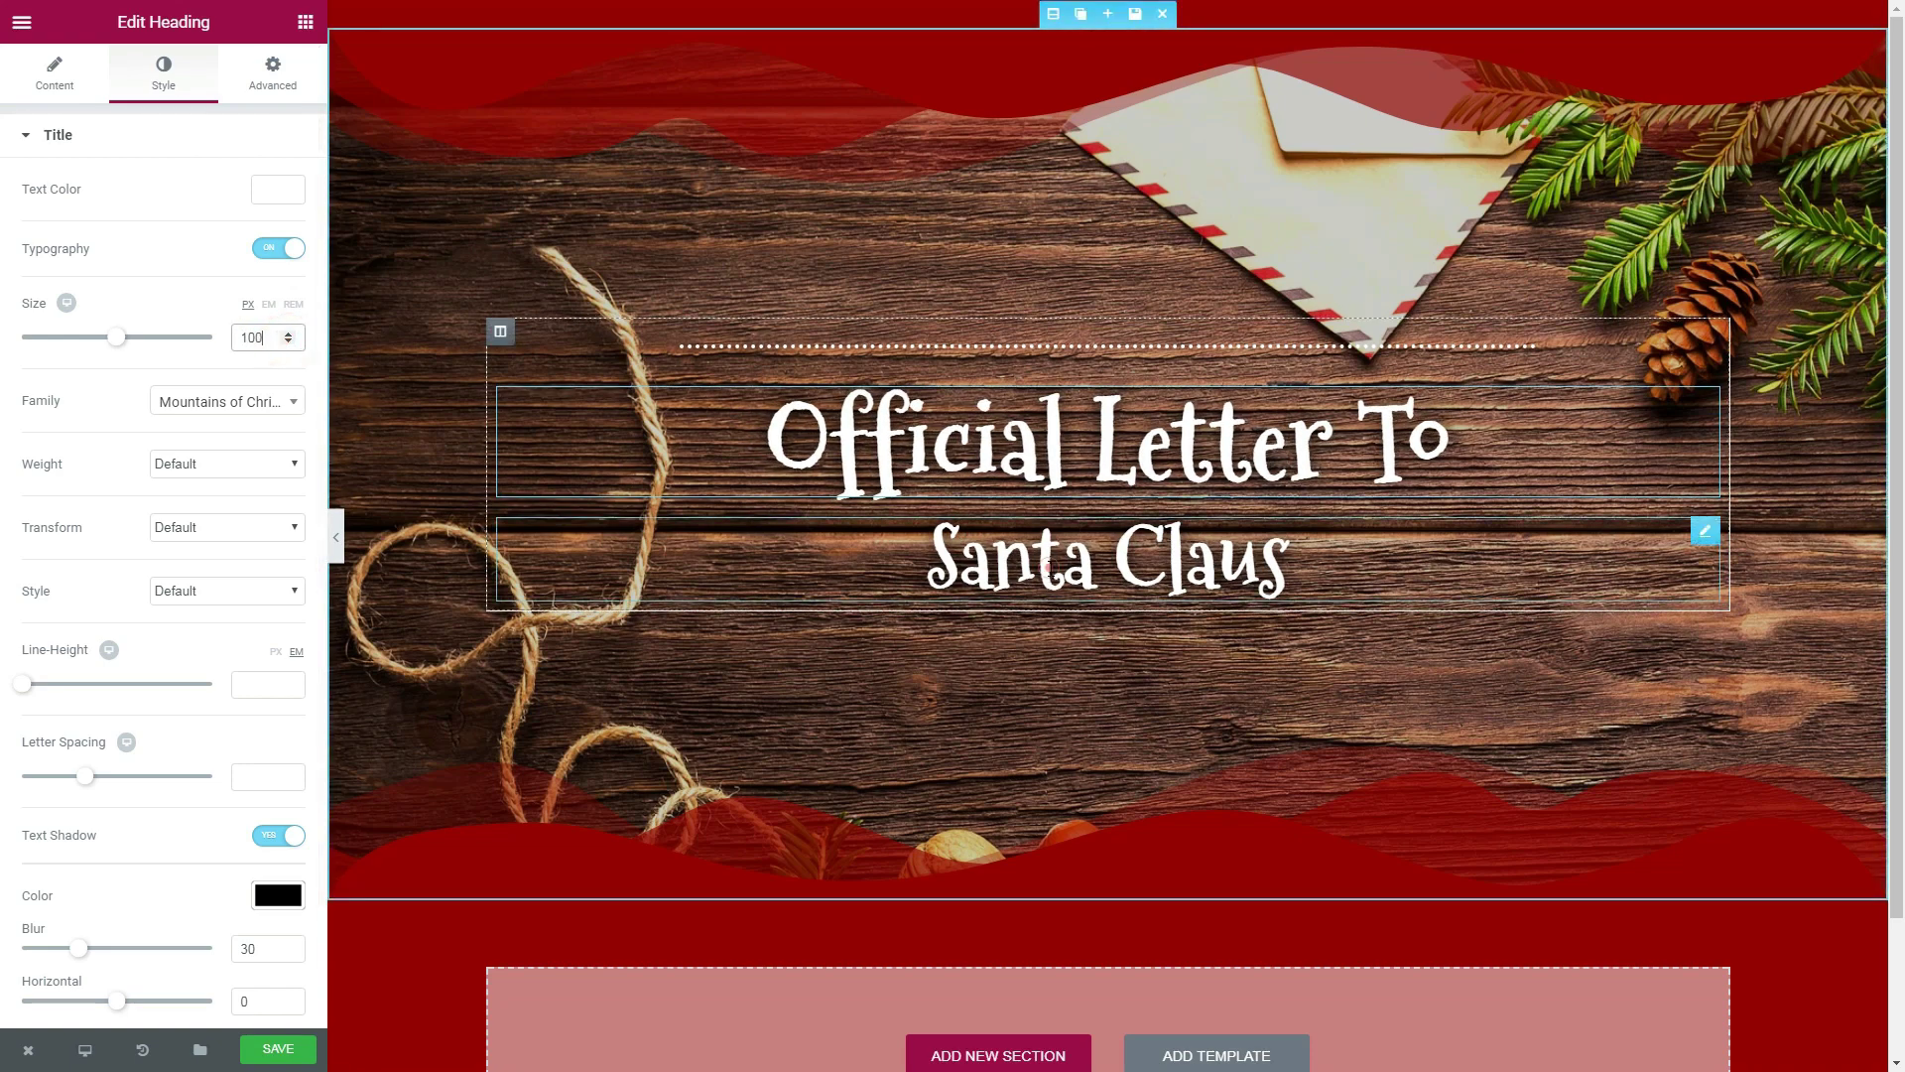
# - Set the "Santa Claus" heading's font size to 100 px to match the line above
pyautogui.click(787, 526)
pyautogui.click(165, 73)
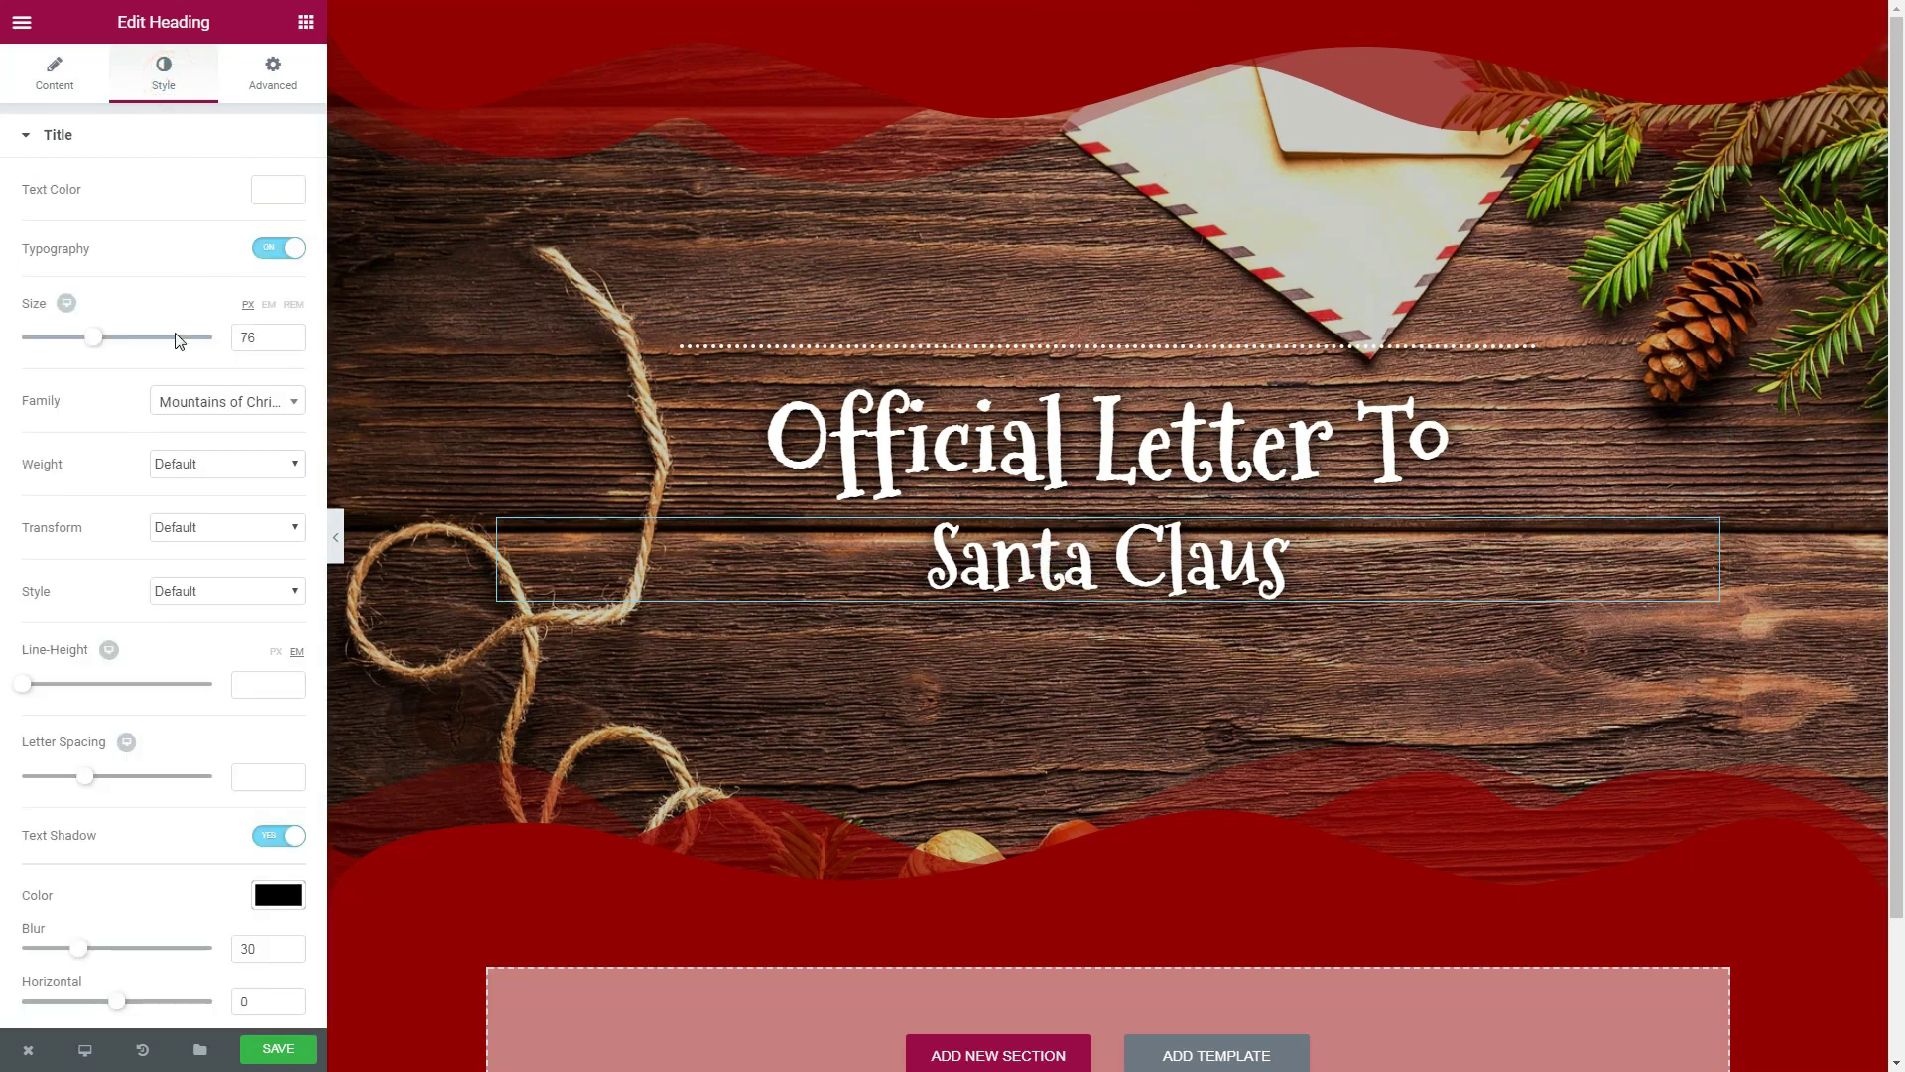
pyautogui.moveTo(95, 345); pyautogui.dragTo(118, 353)
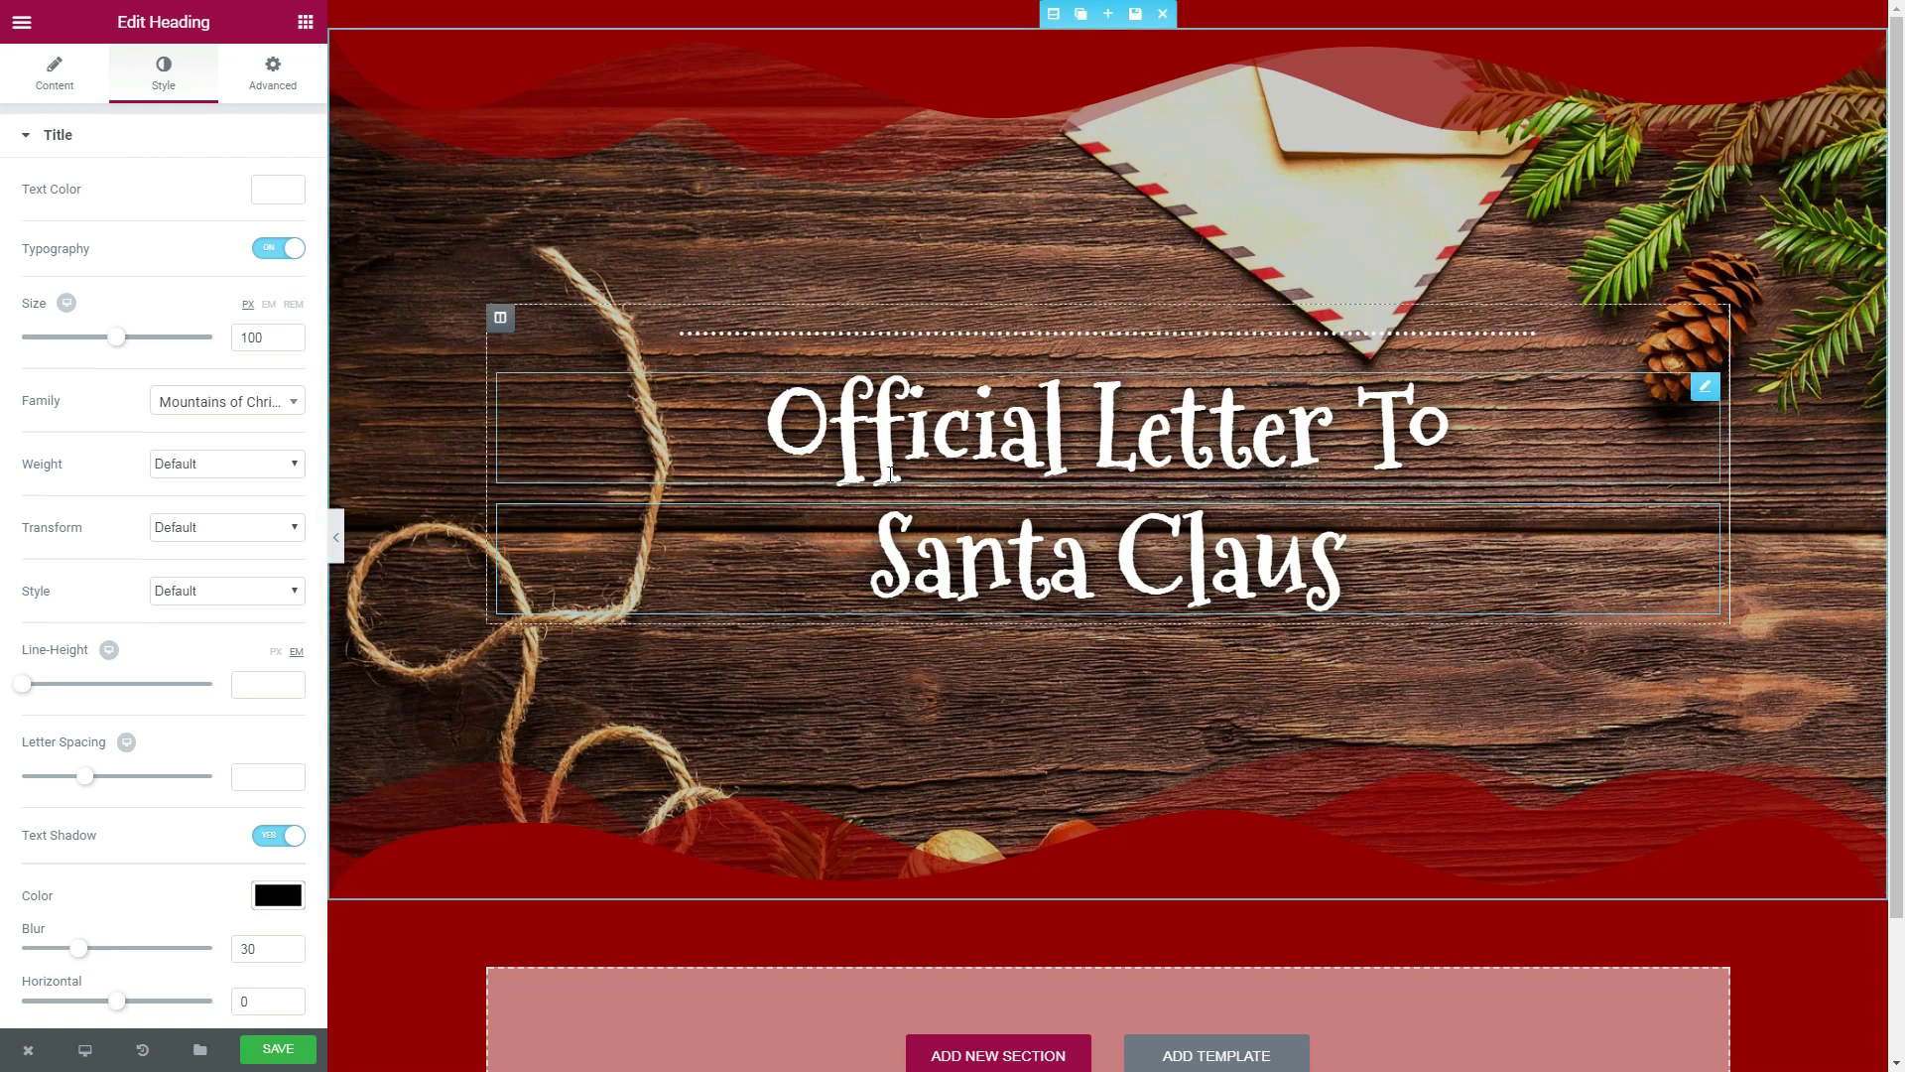
# - Duplicate the dotted divider, move the copy below the "Santa Claus" heading and set its width to 40%
pyautogui.click(1270, 335)
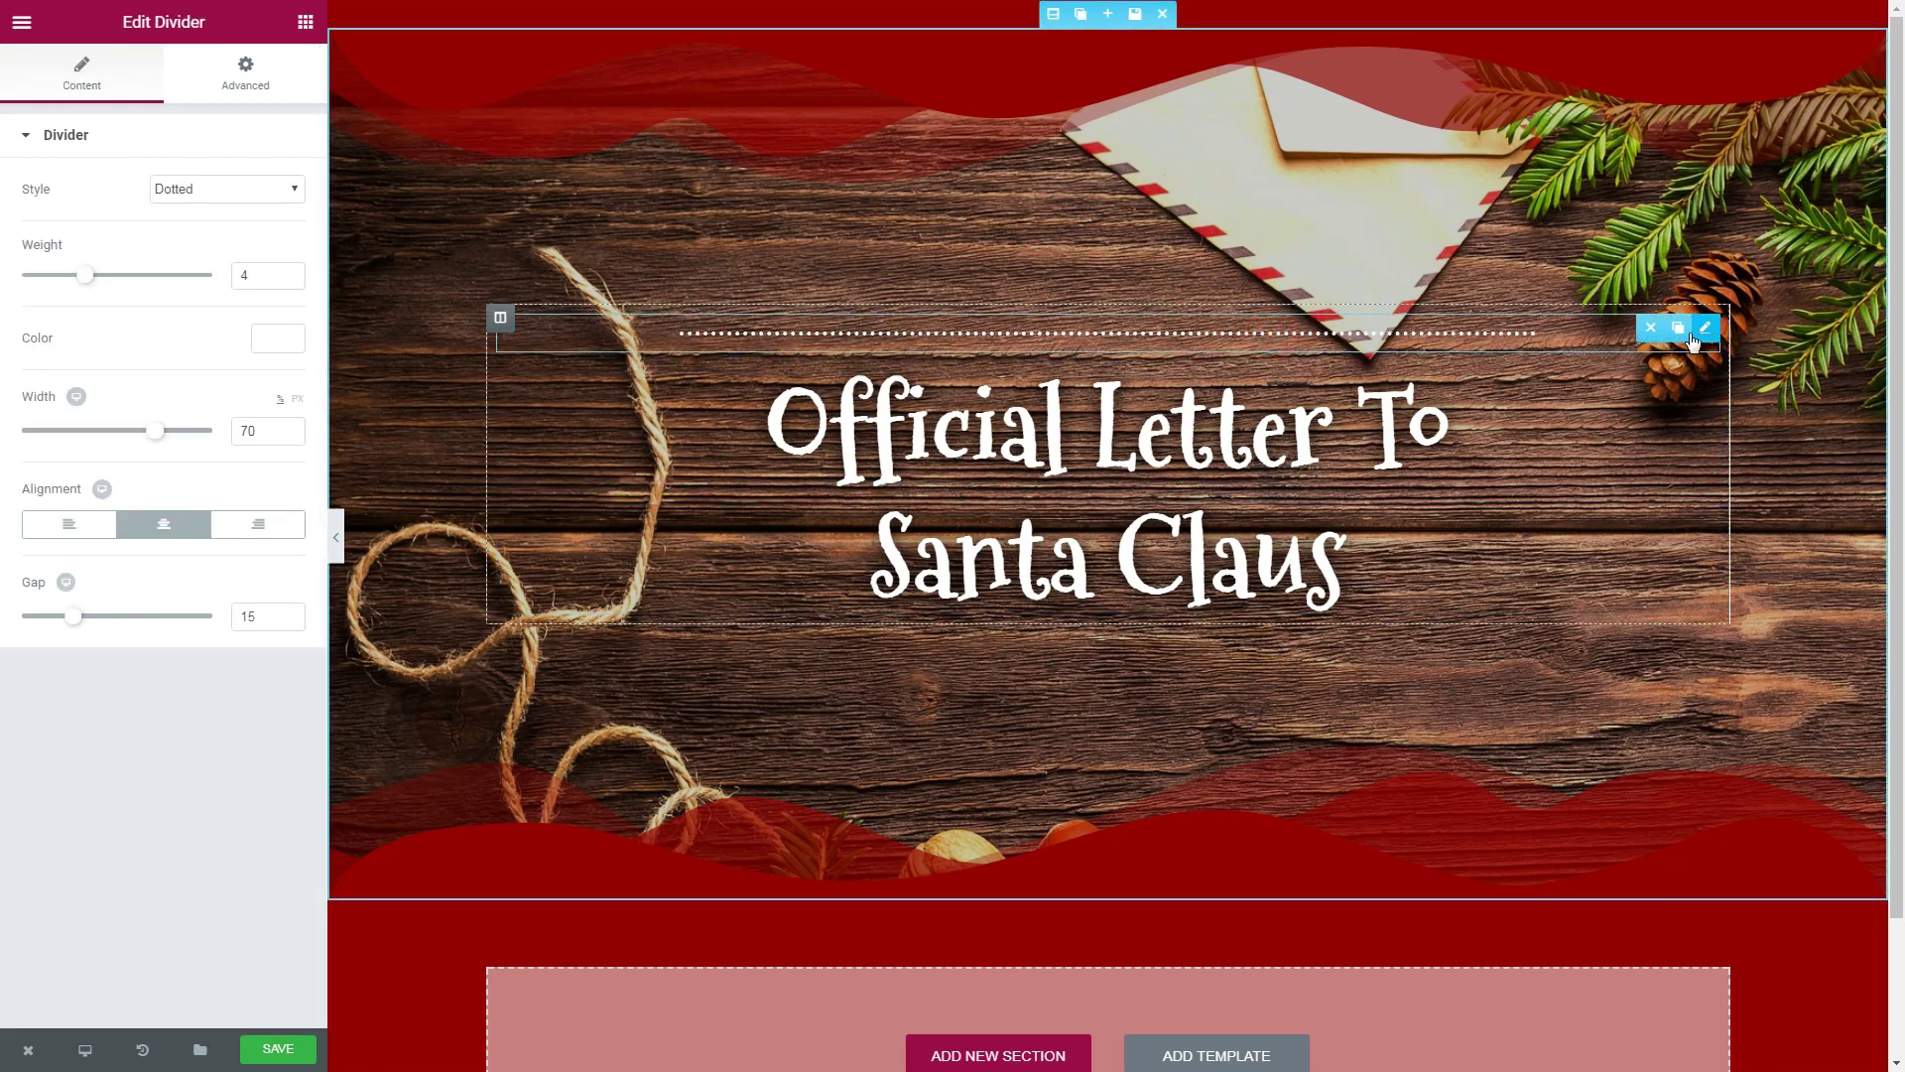
pyautogui.click(1681, 329)
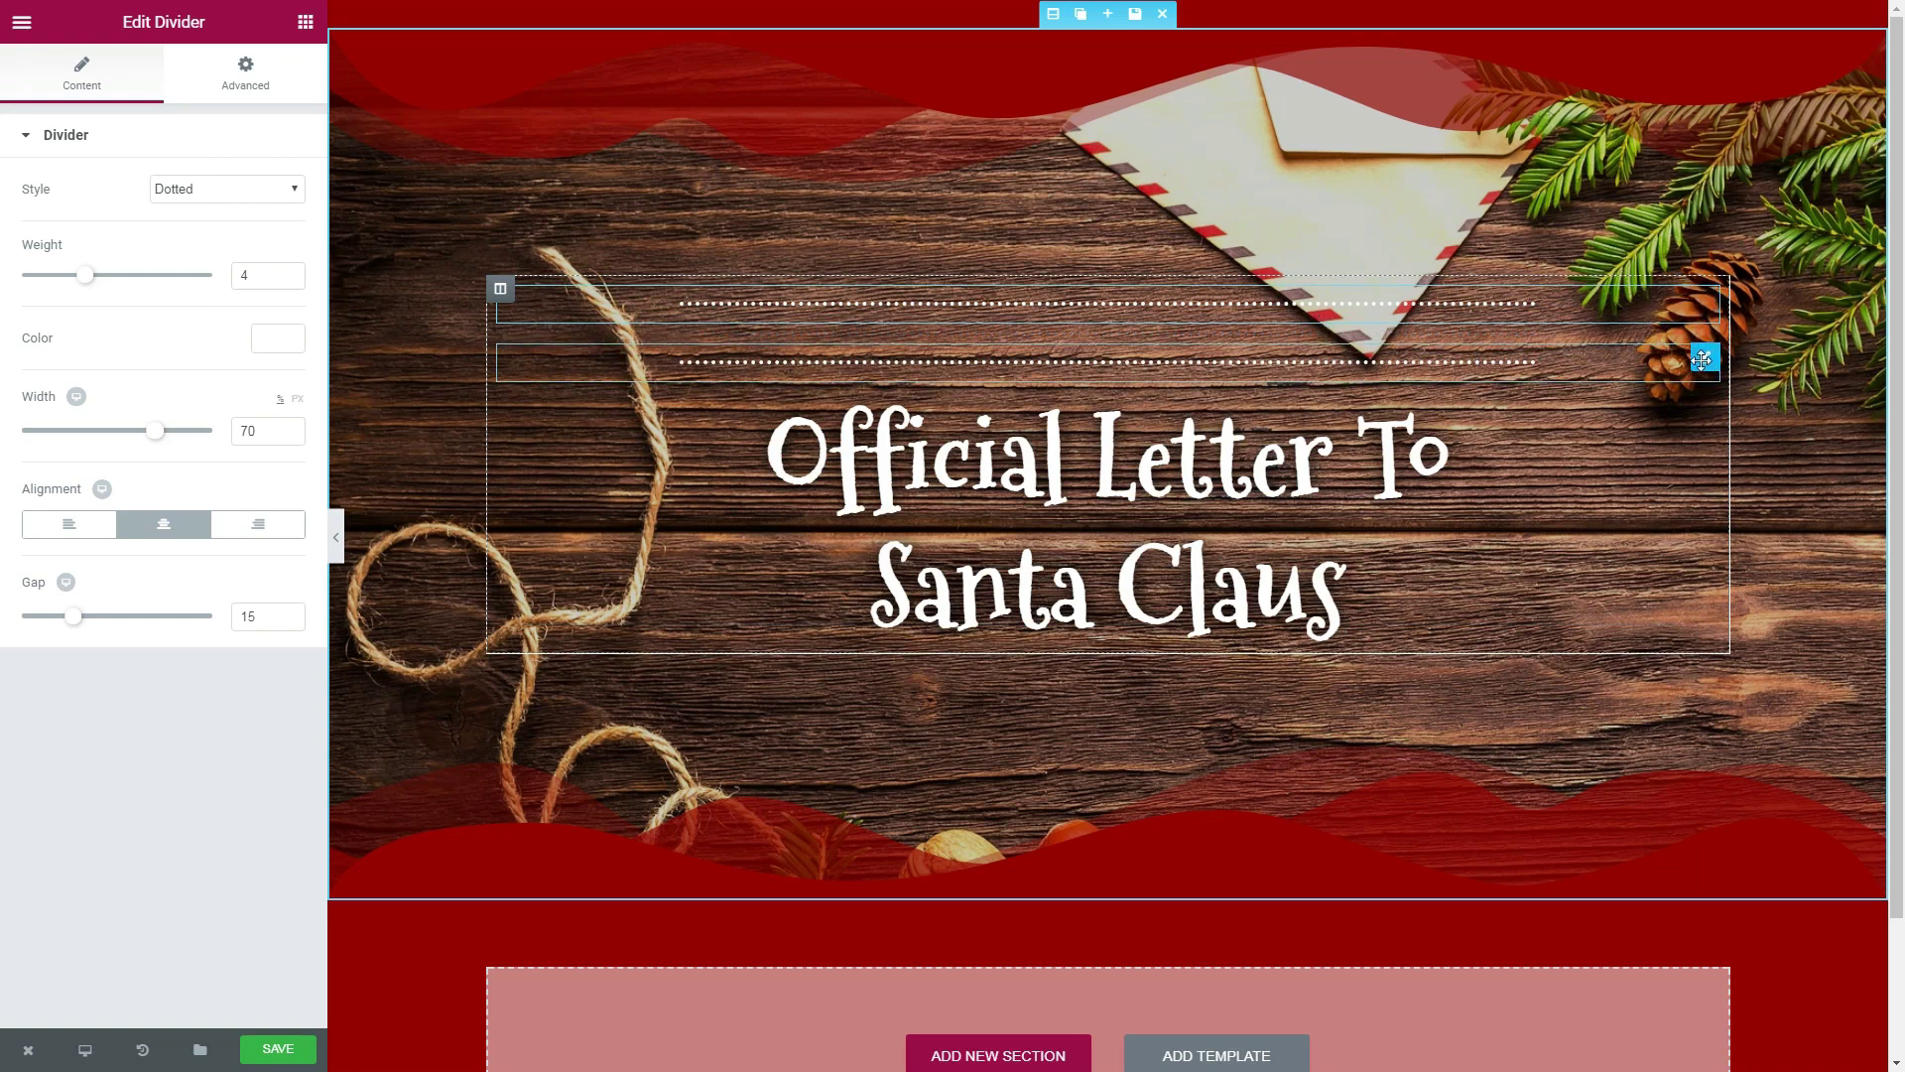
pyautogui.moveTo(1702, 359); pyautogui.dragTo(1664, 602)
pyautogui.moveTo(154, 440); pyautogui.dragTo(98, 443)
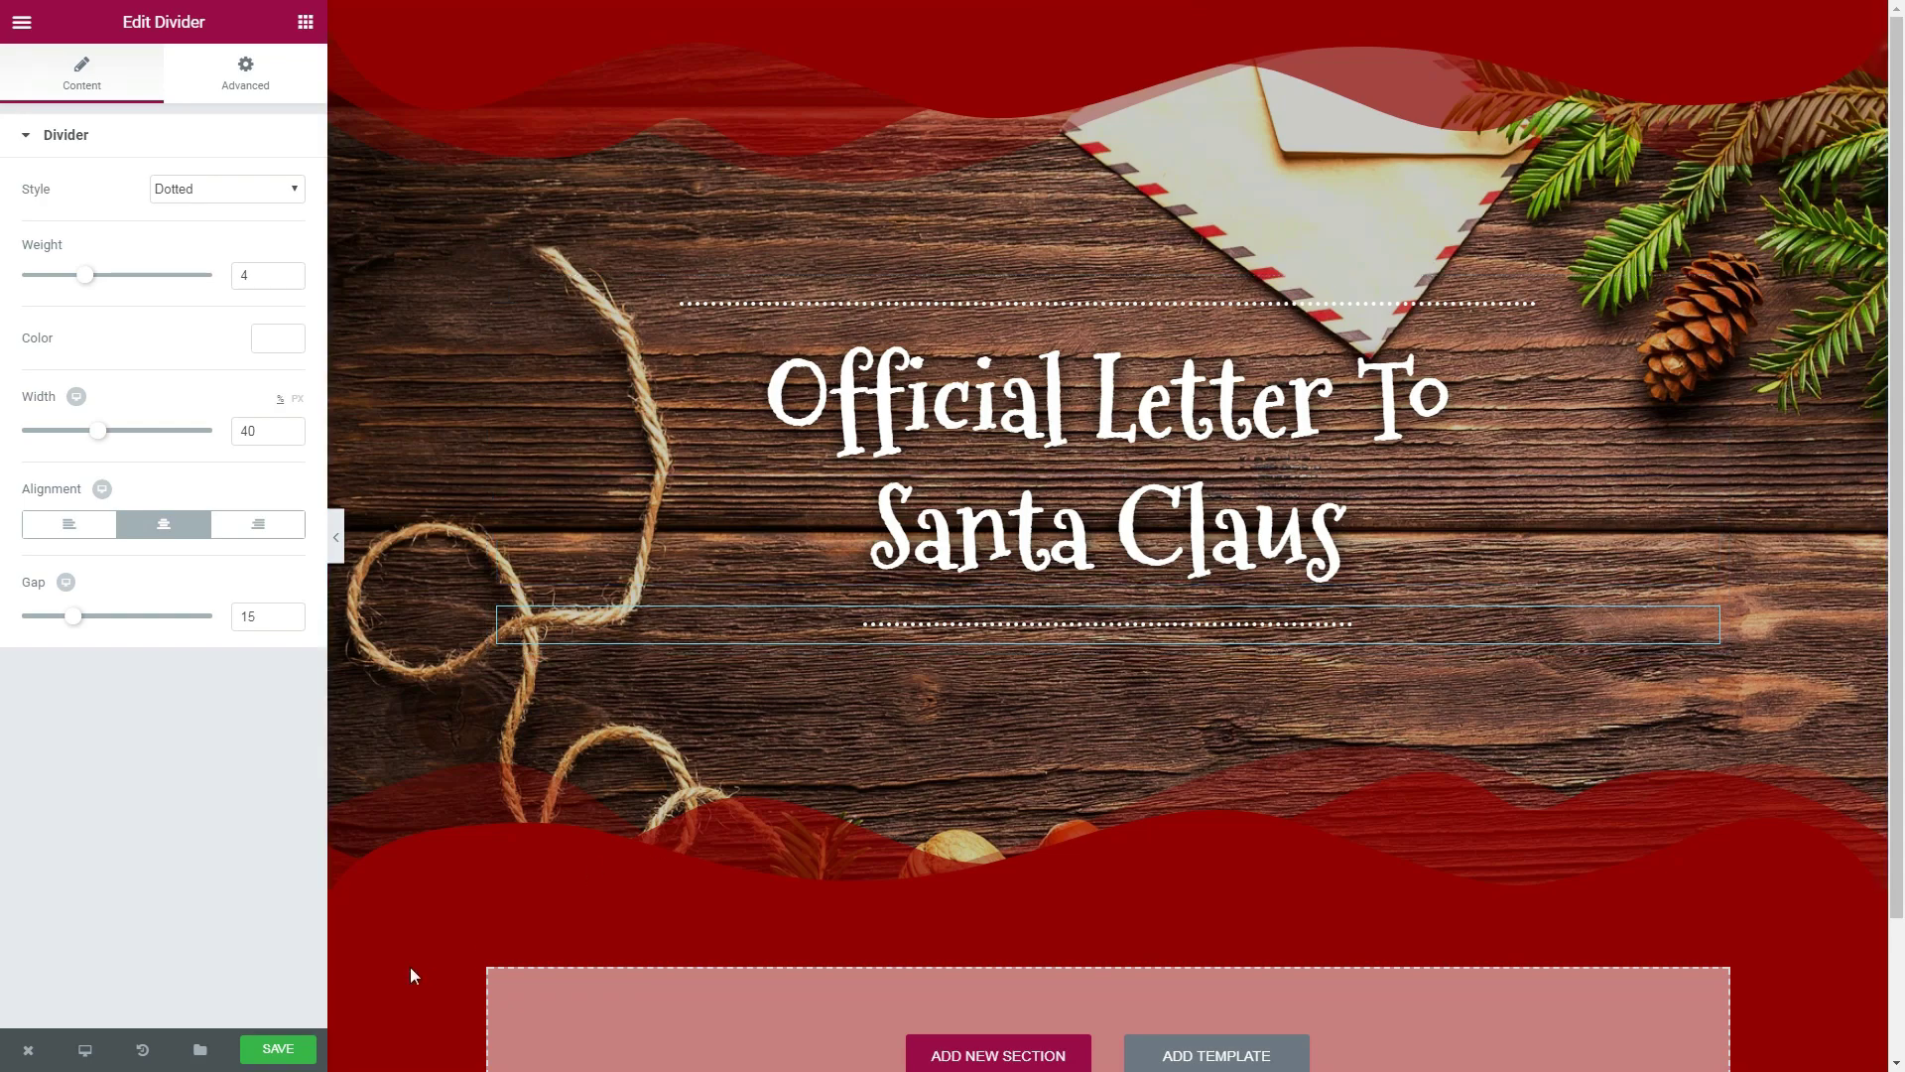
# - Save the page and add a centre-aligned button below the dotted divider under "Santa Claus"
pyautogui.click(286, 1050)
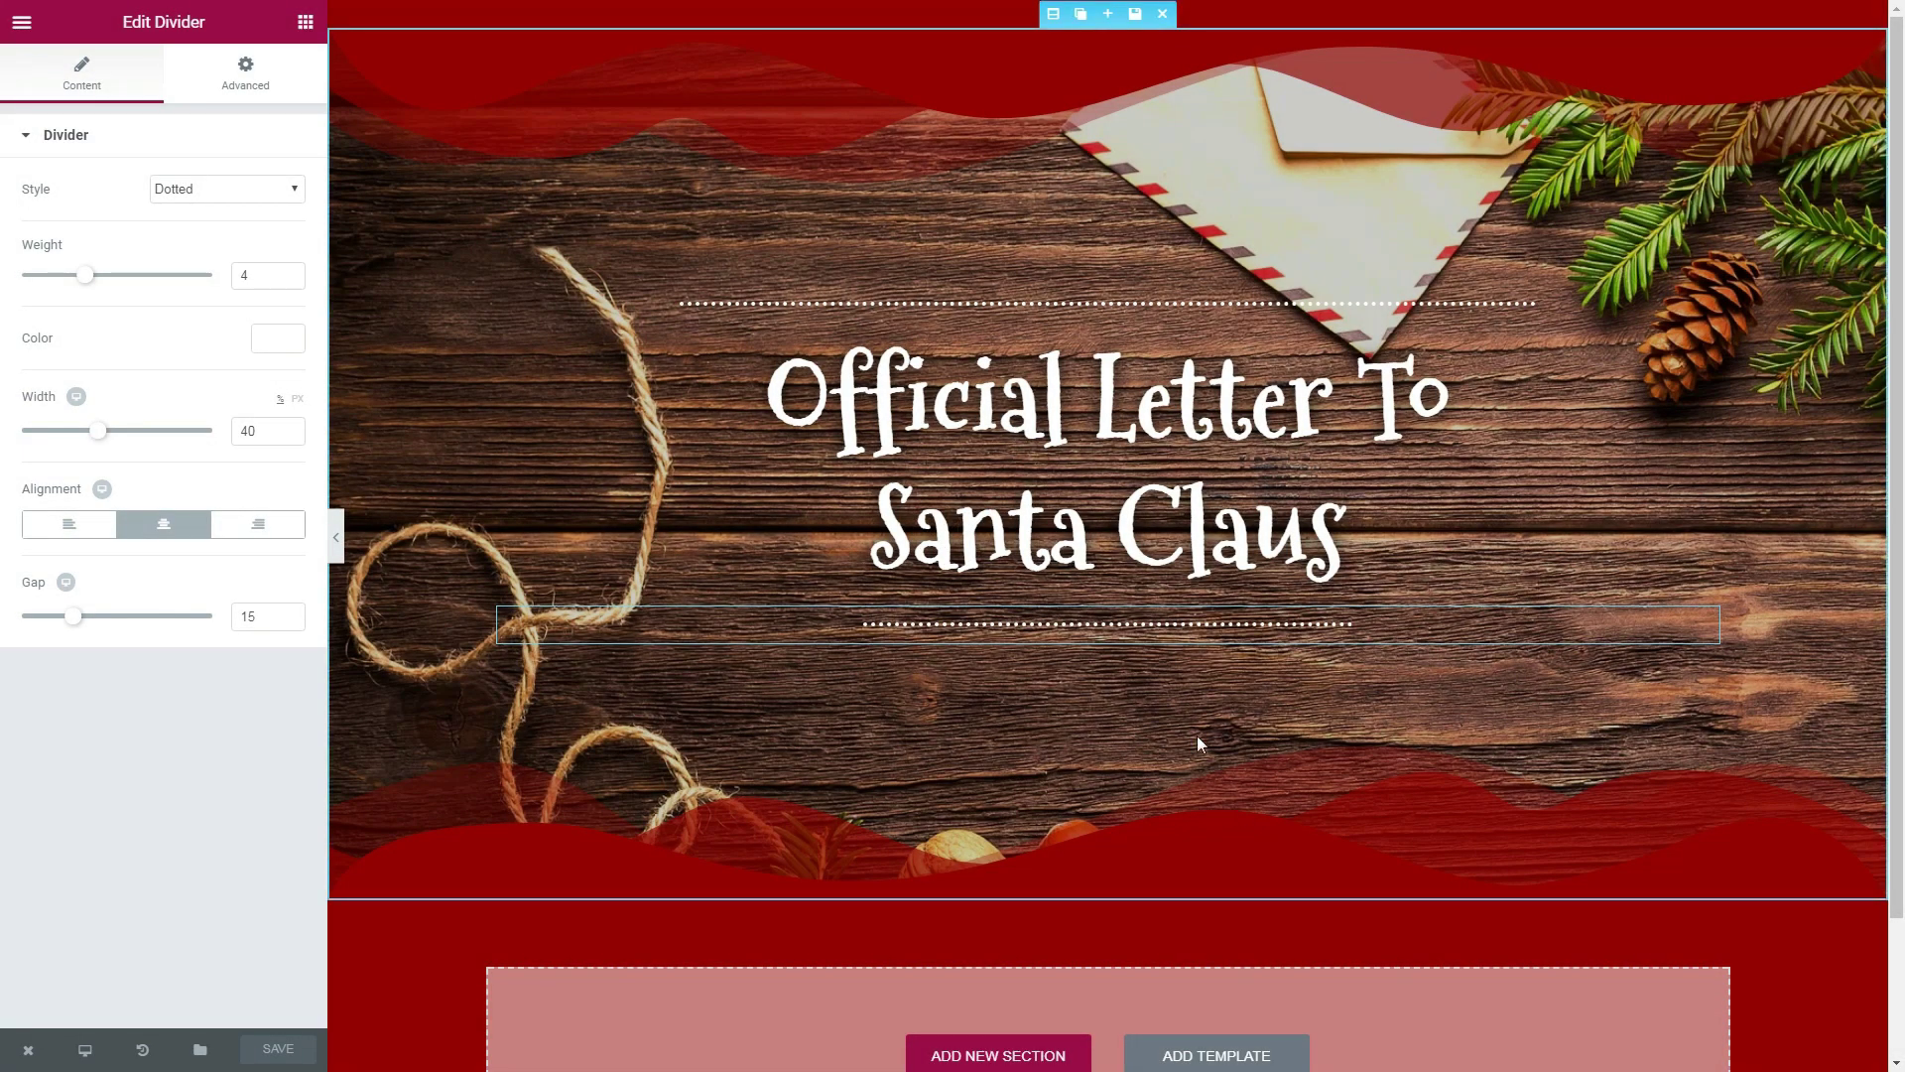
pyautogui.click(307, 24)
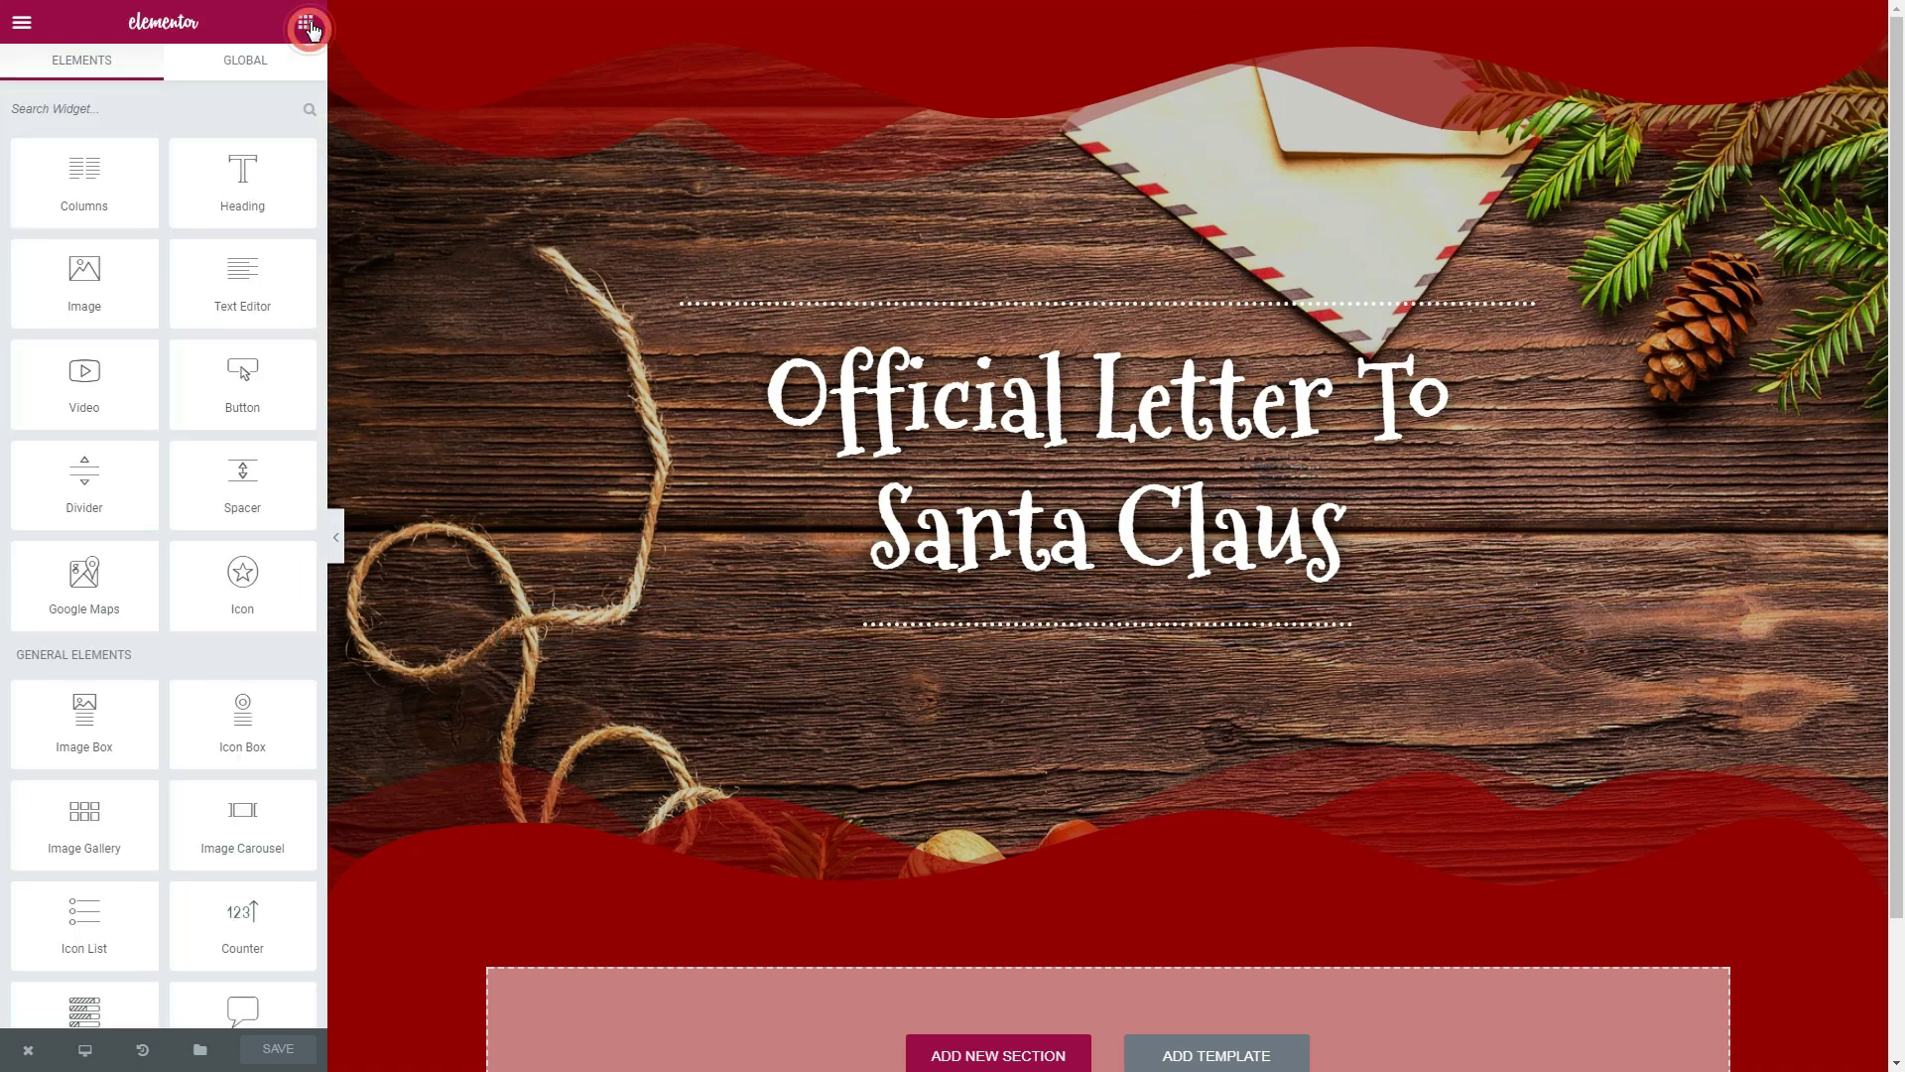
pyautogui.moveTo(221, 397); pyautogui.dragTo(1110, 641)
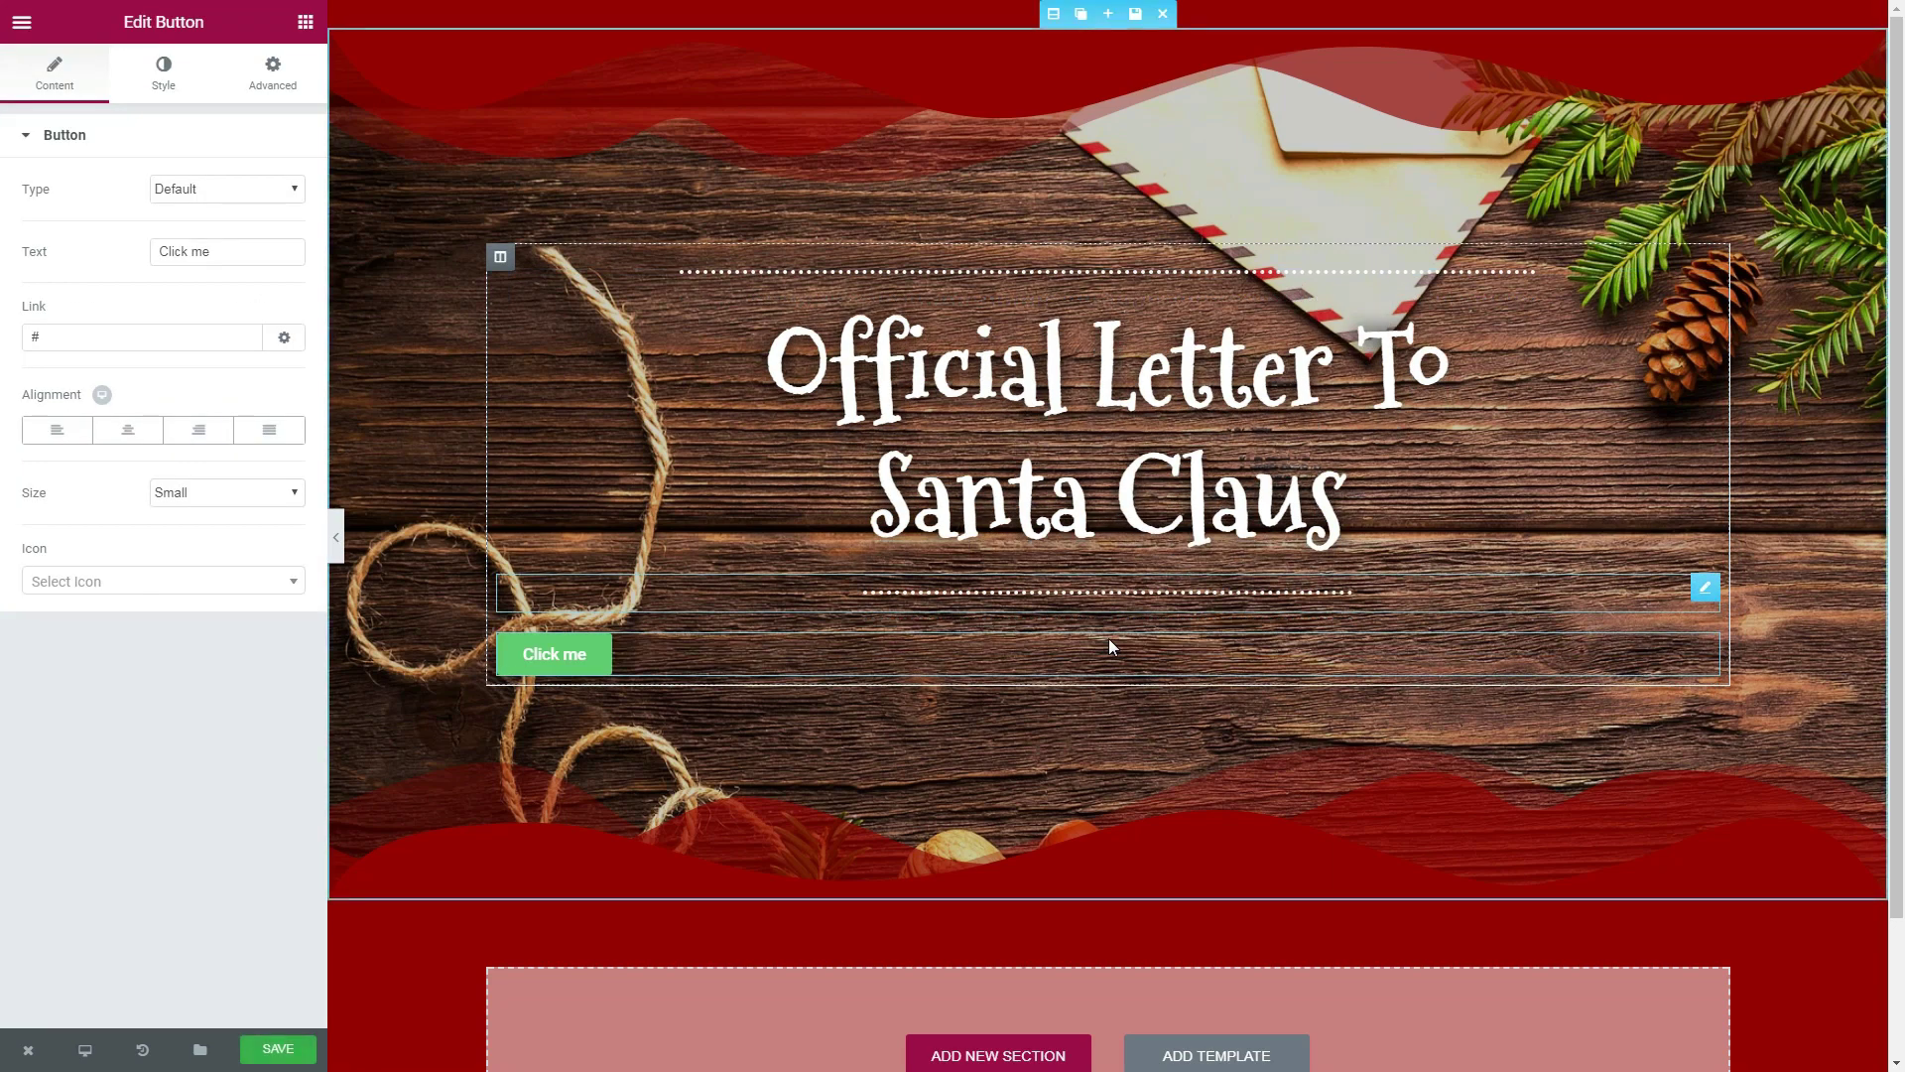
pyautogui.click(132, 430)
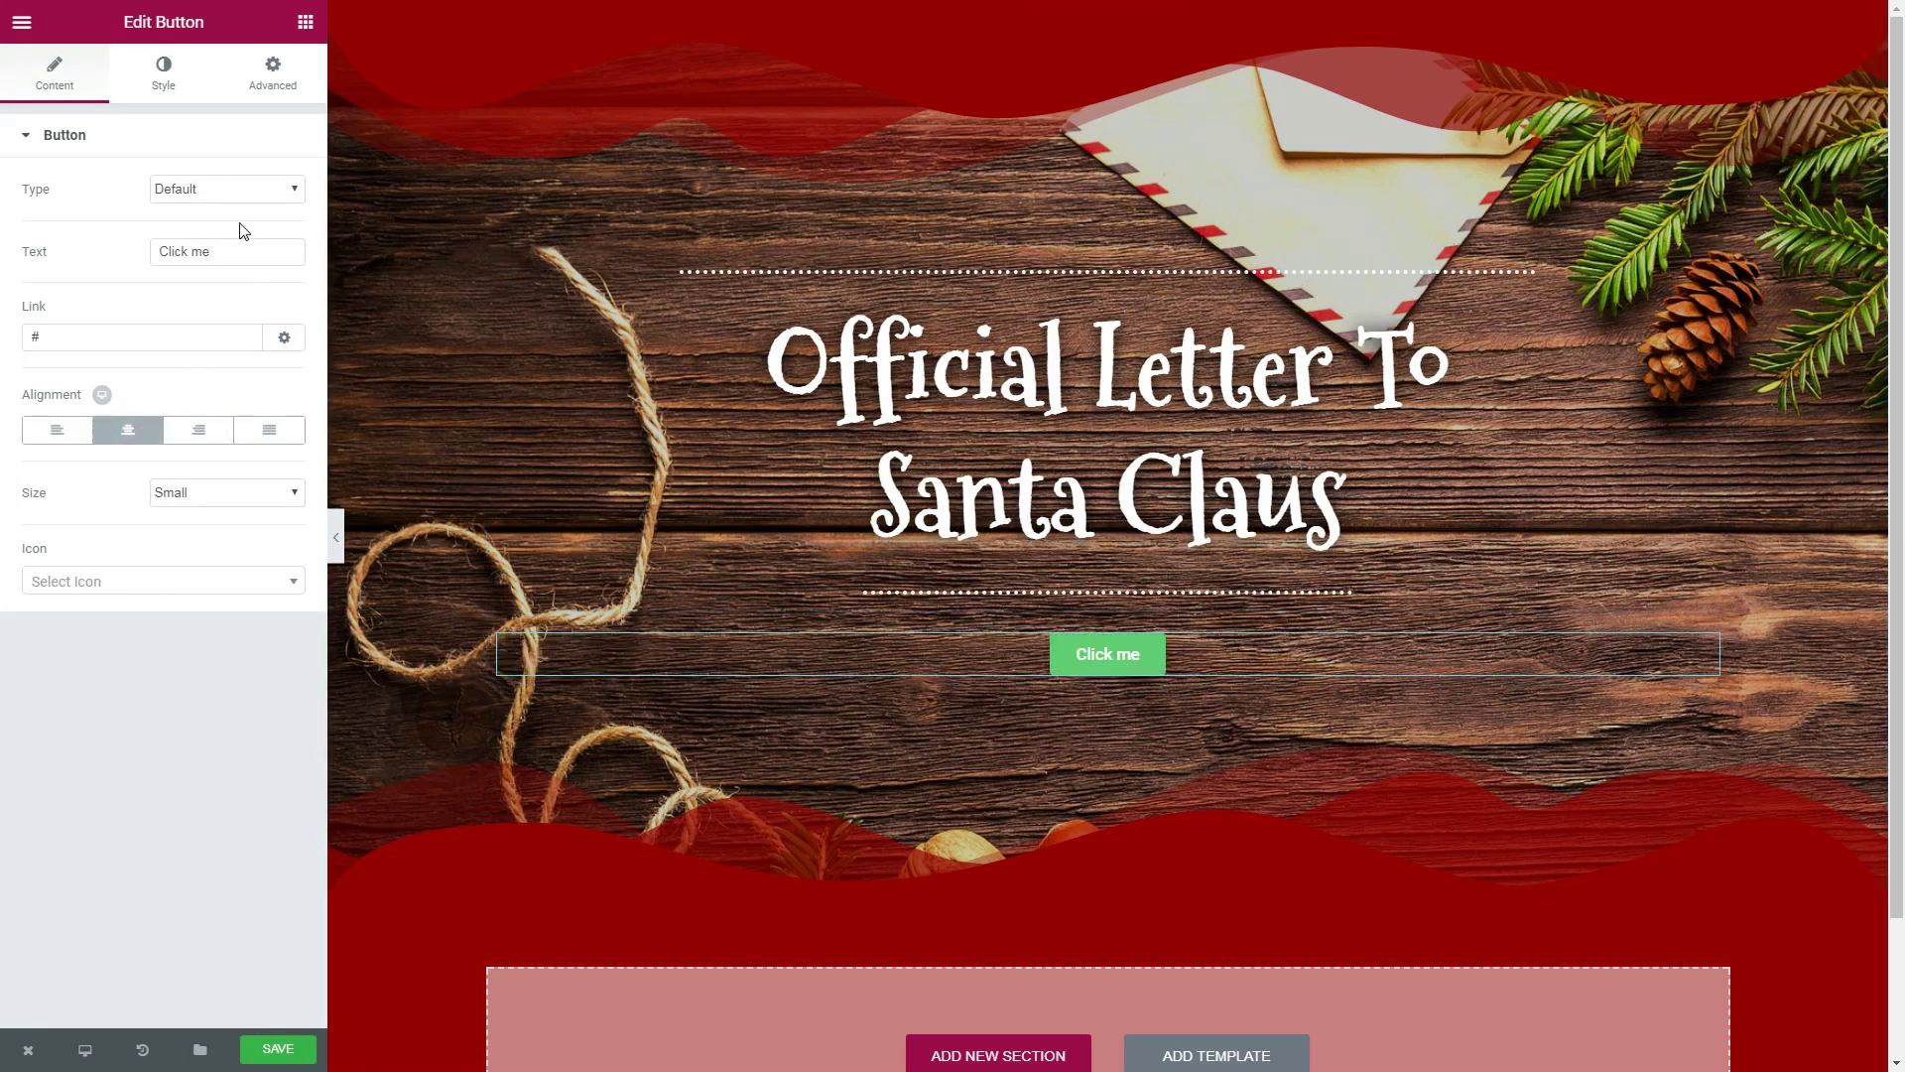
# - Set the button's text to "Click Here To Start Writing" and its link to #letter
pyautogui.moveTo(238, 251); pyautogui.dragTo(145, 255)
pyautogui.write('Click')
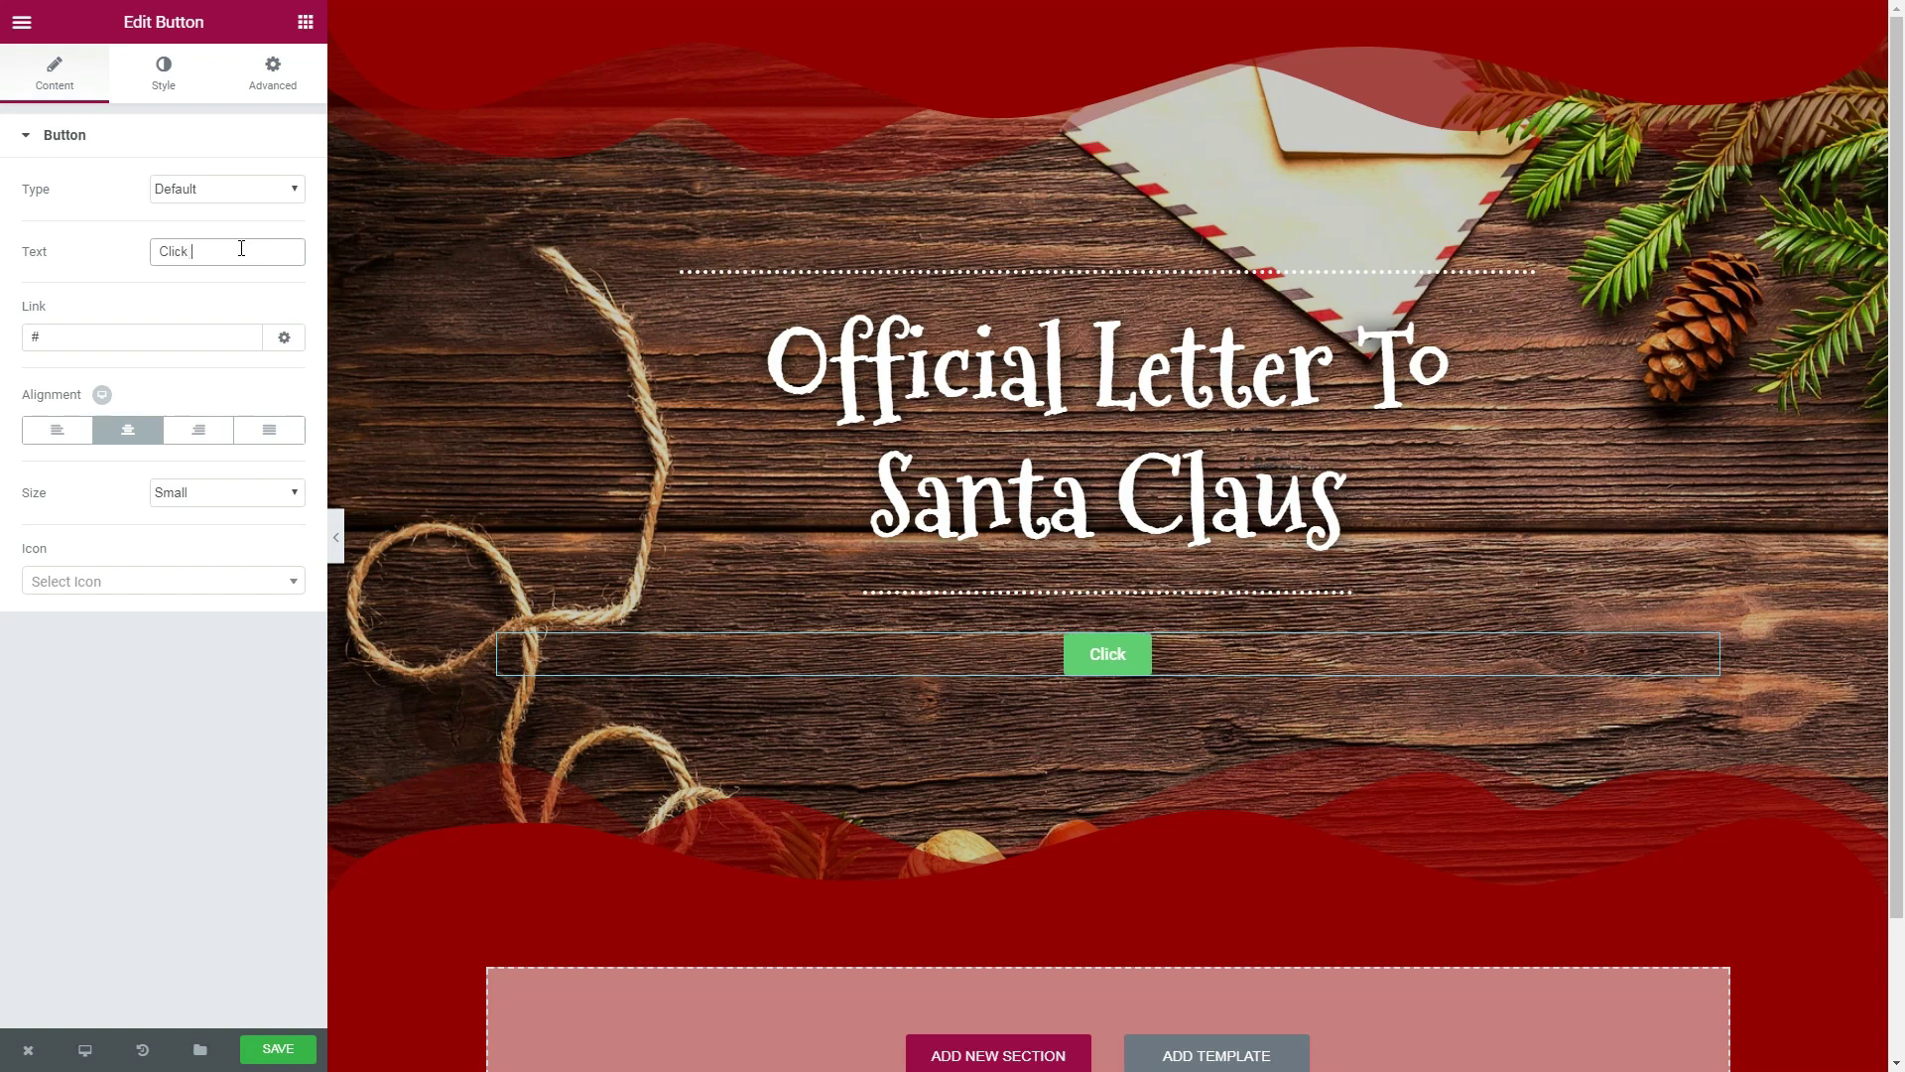
pyautogui.write(' Here To S')
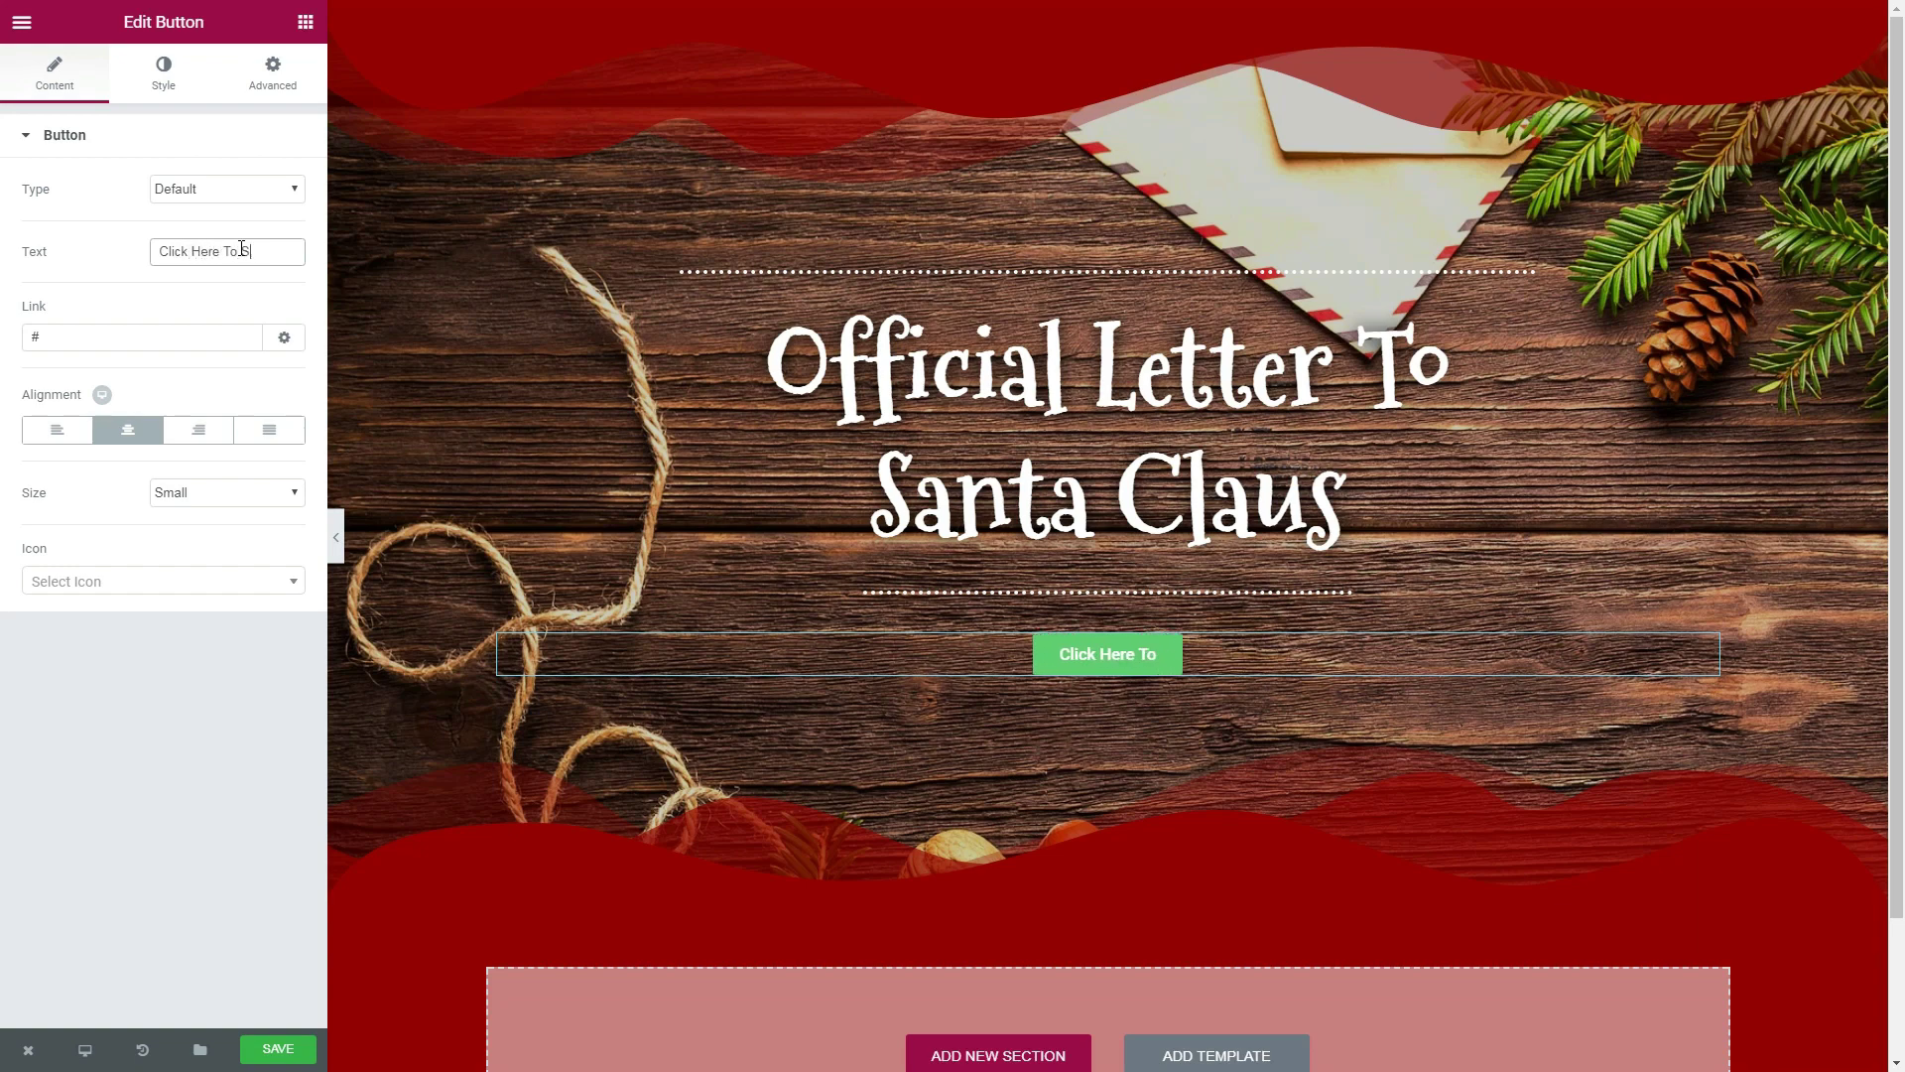
pyautogui.write('tart Writi')
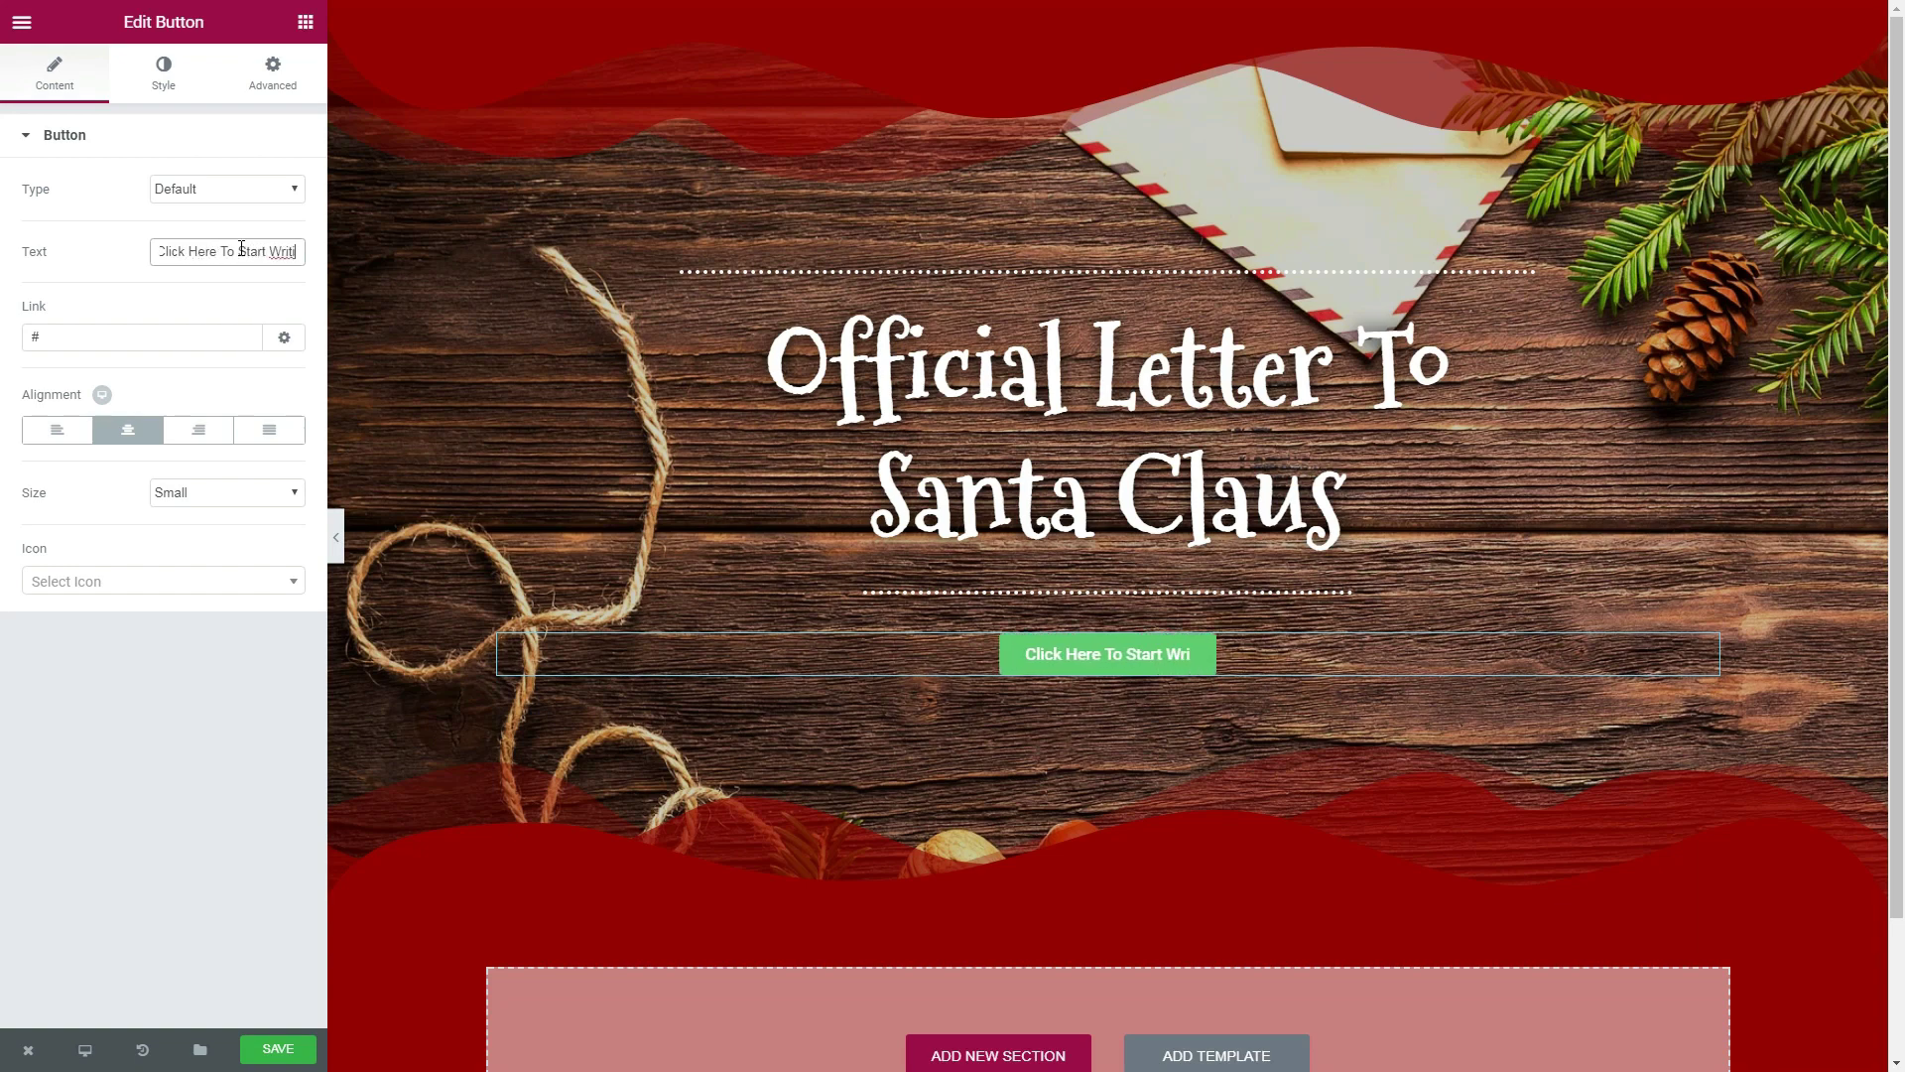
pyautogui.write('ng')
pyautogui.click(116, 328)
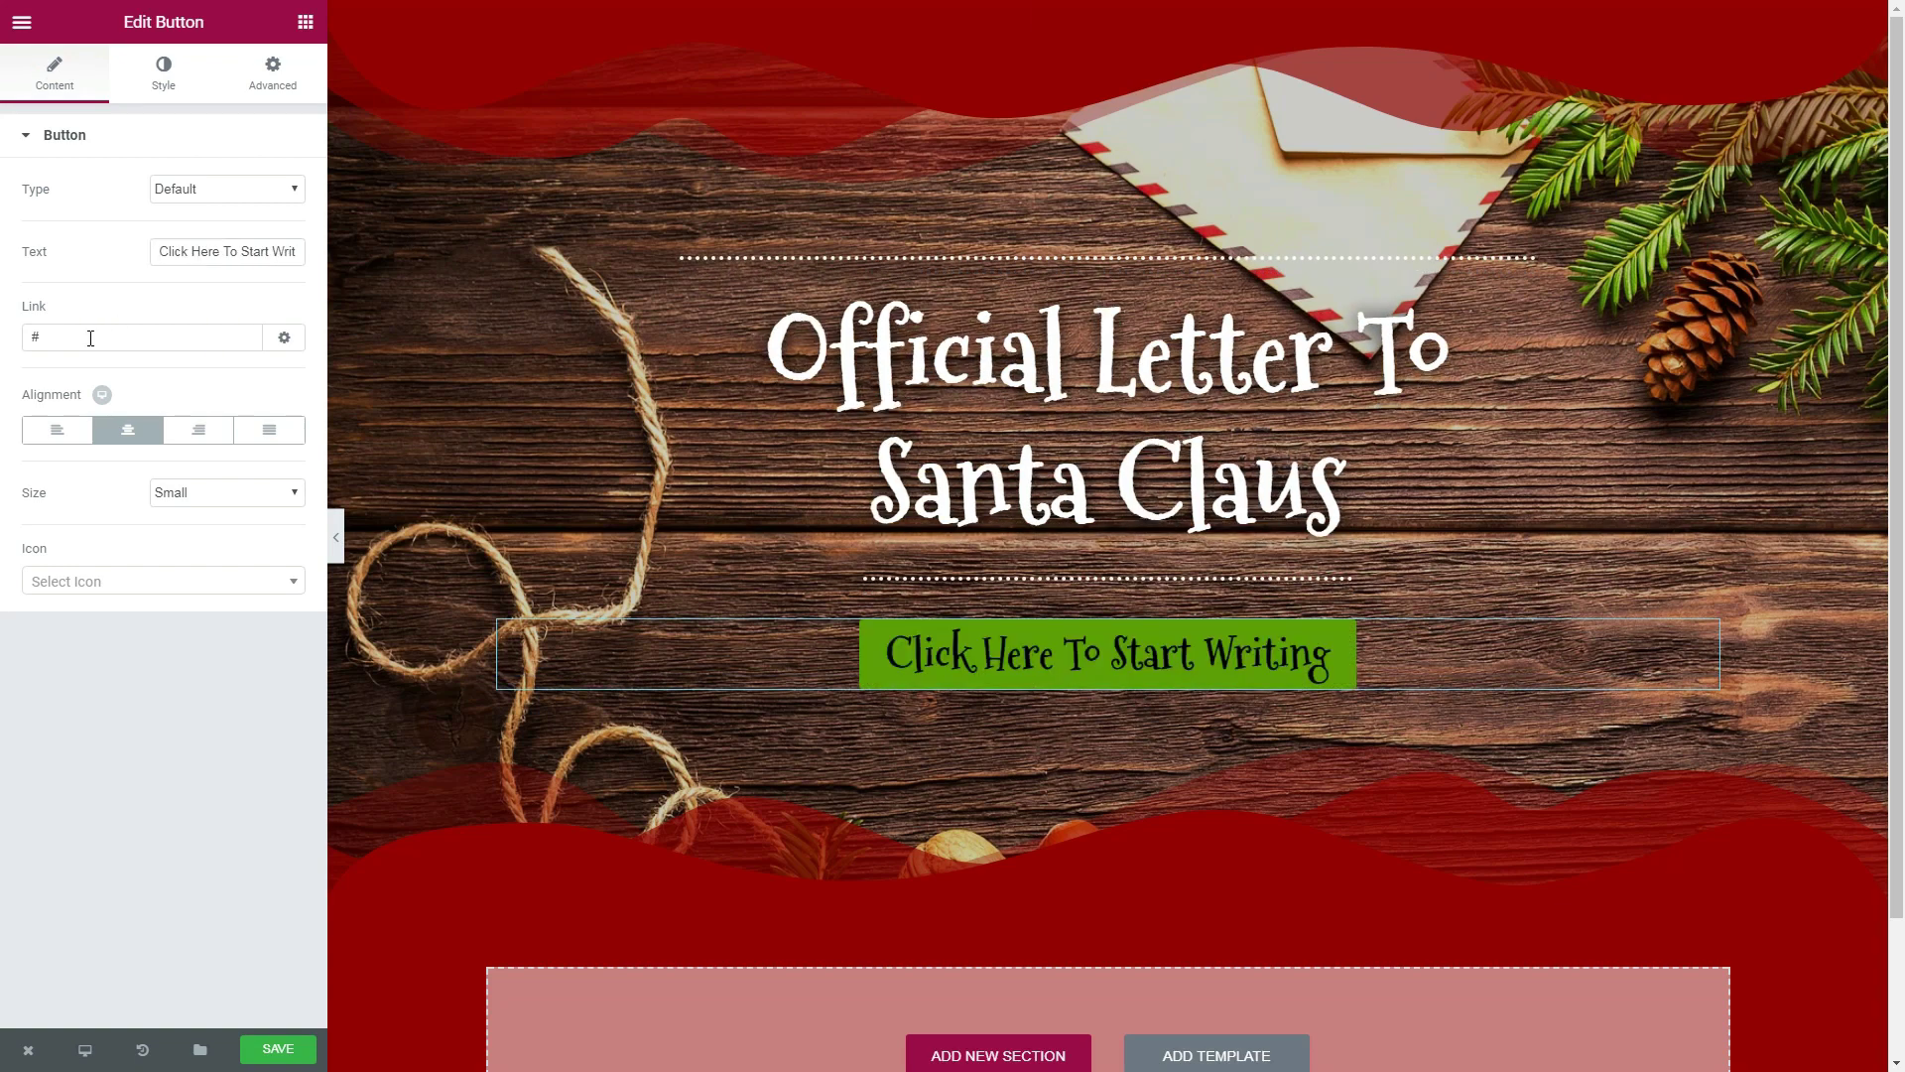
pyautogui.click(90, 337)
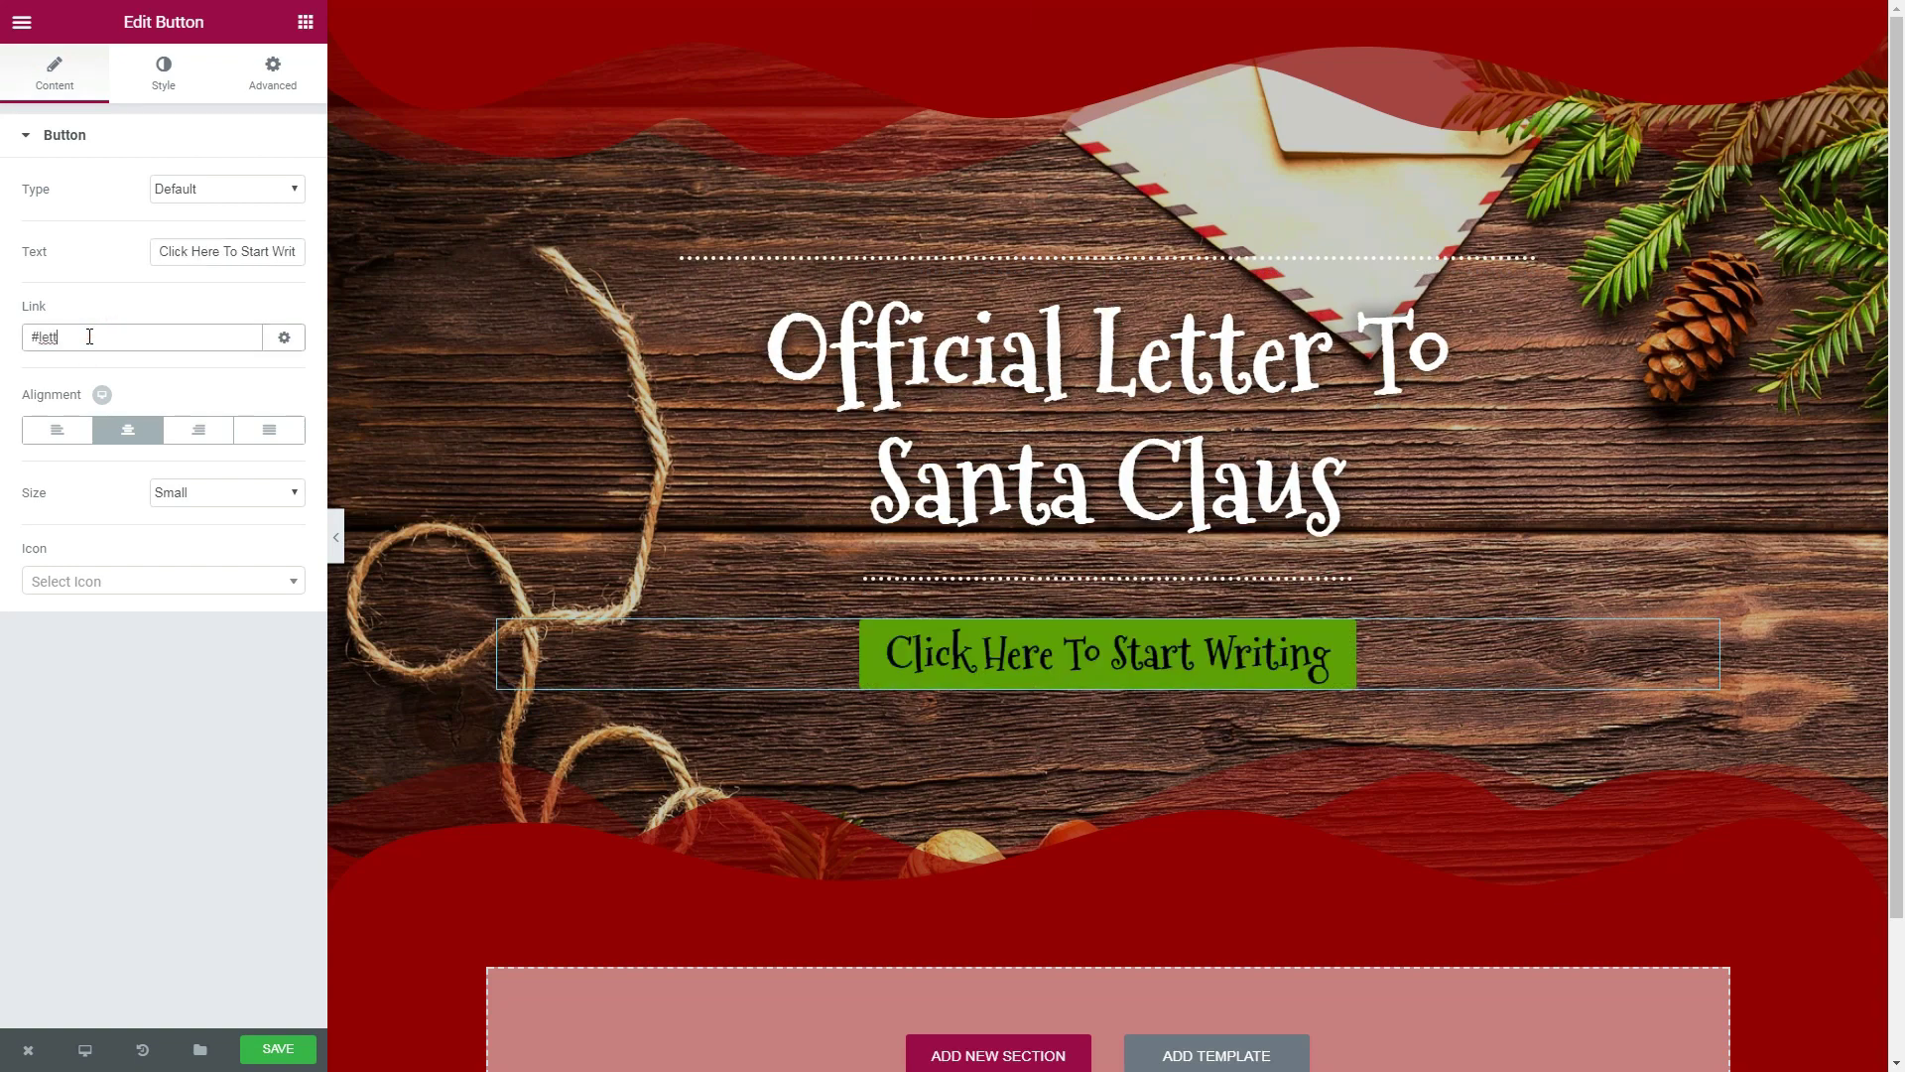
pyautogui.write('#letter')
# - Give the button a darker green background and black (#000000) text
pyautogui.click(161, 79)
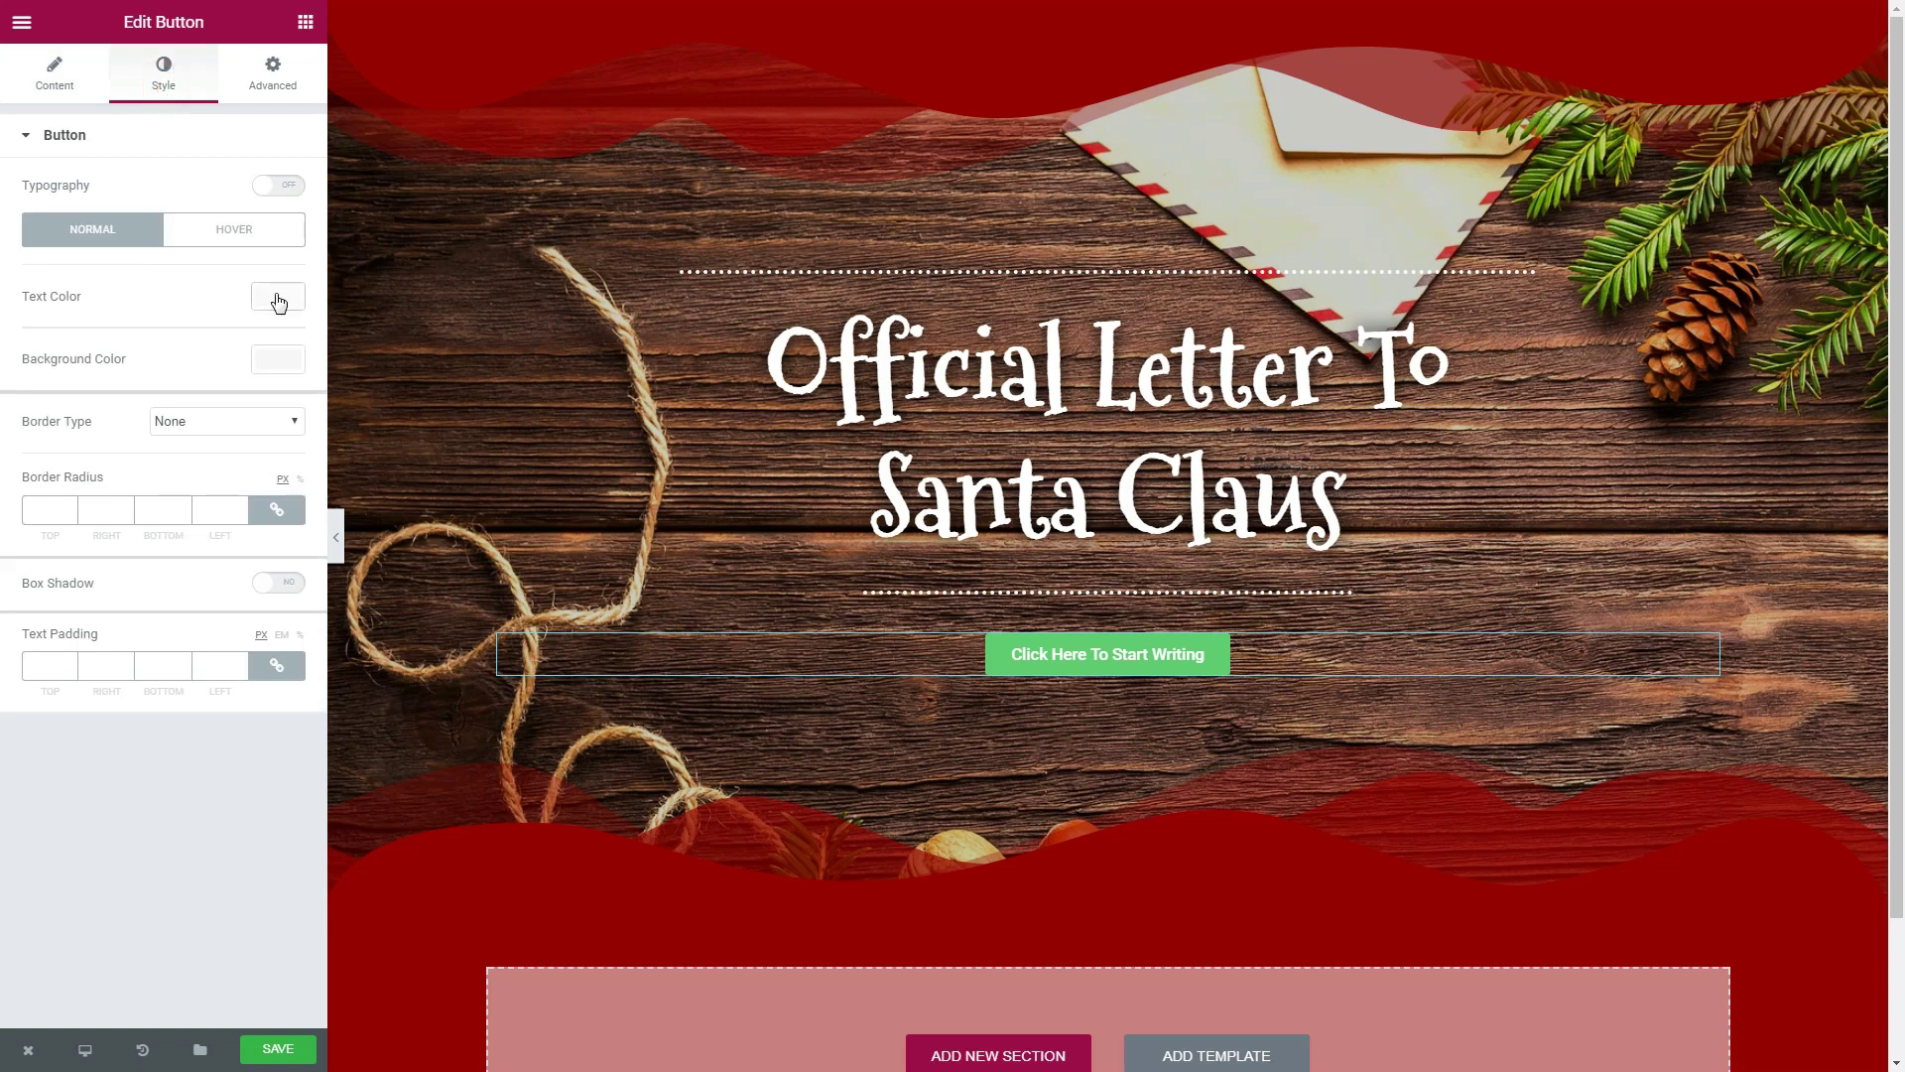
pyautogui.click(278, 361)
pyautogui.click(119, 614)
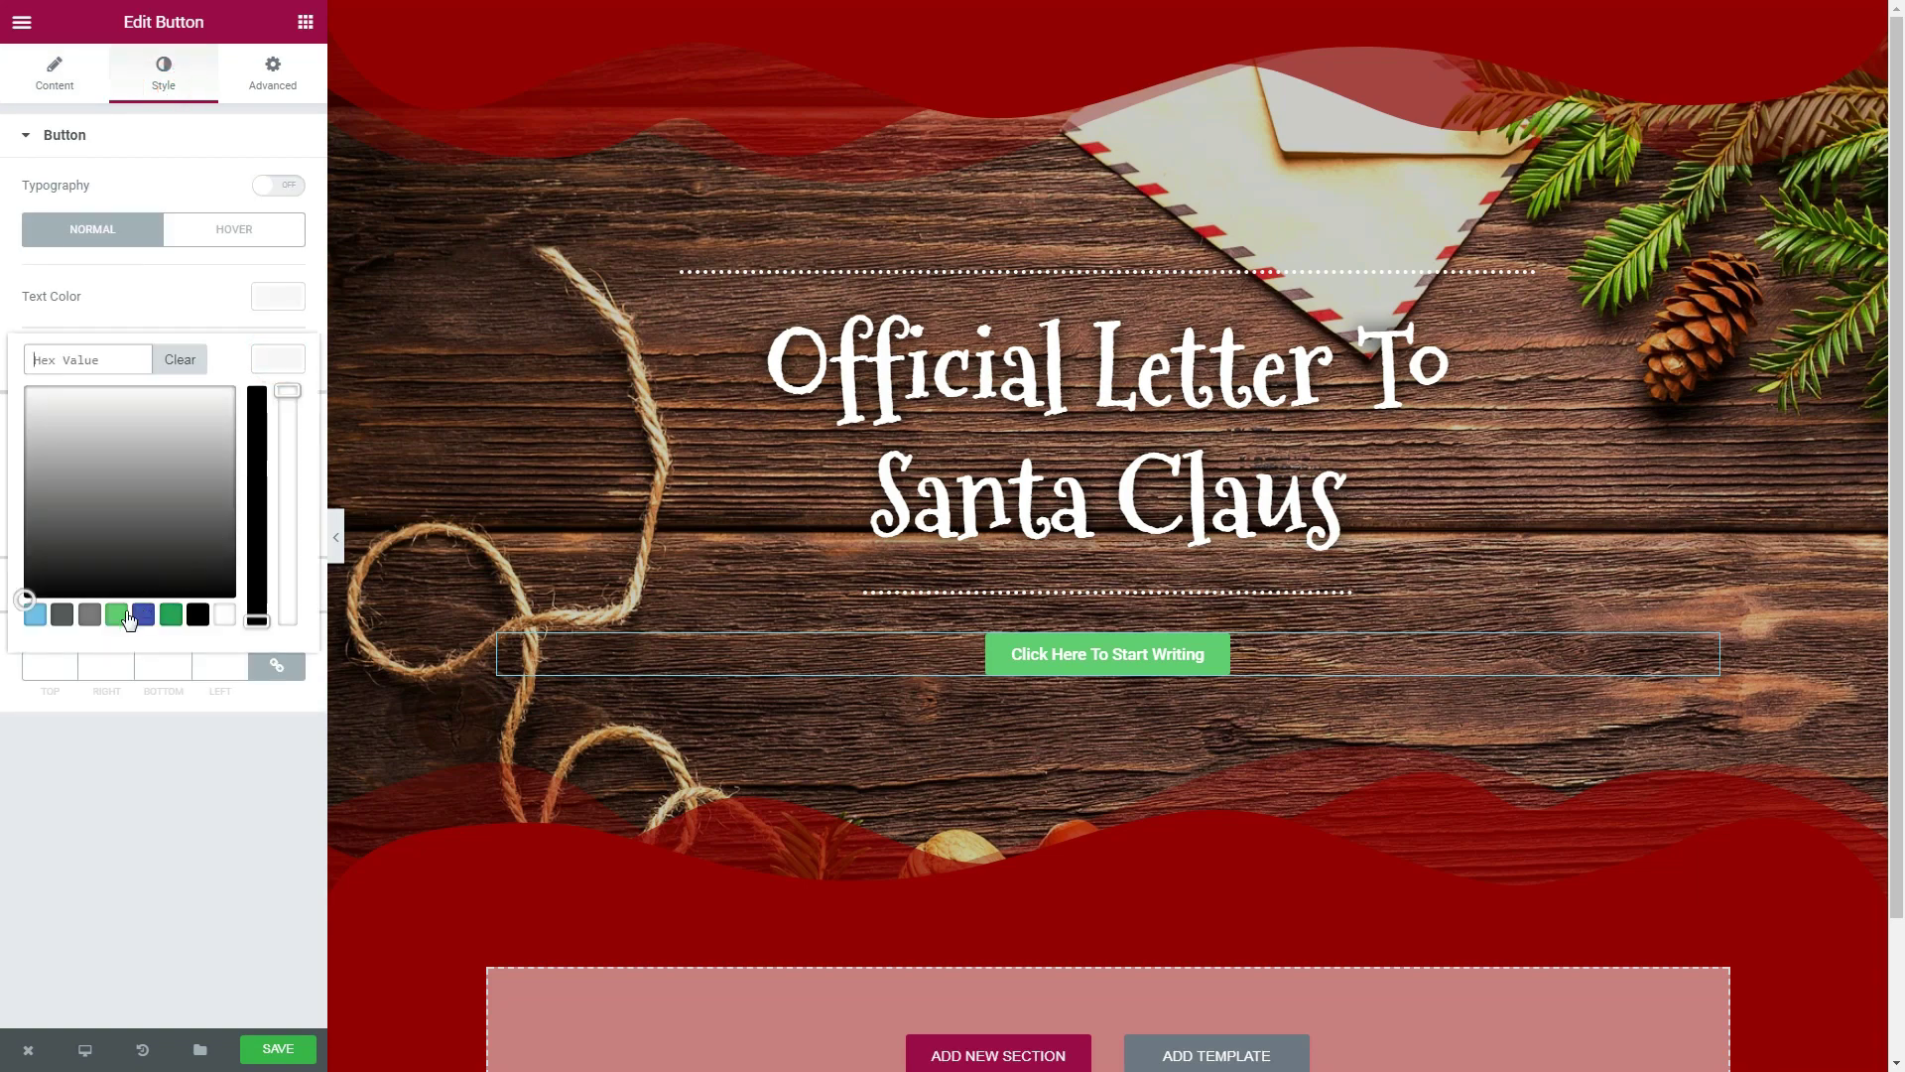
pyautogui.click(258, 506)
pyautogui.click(276, 295)
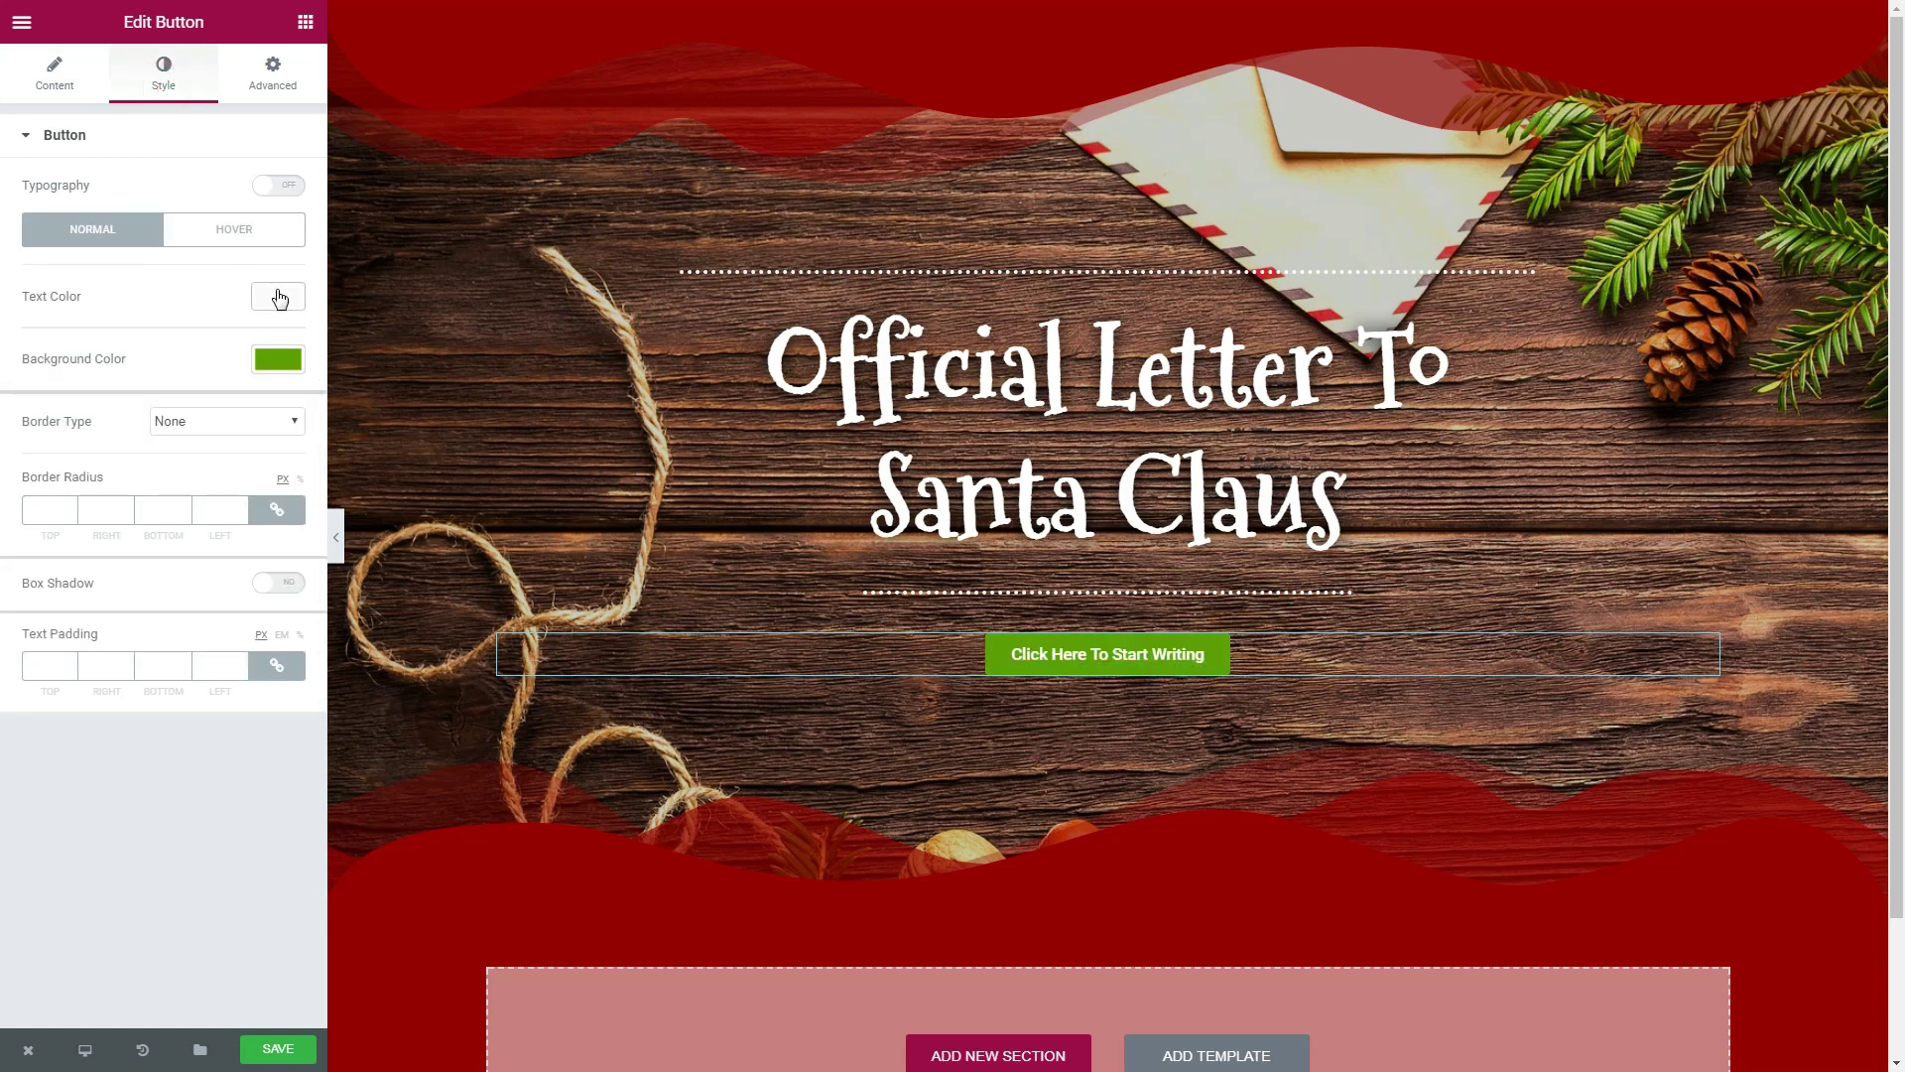
pyautogui.click(197, 551)
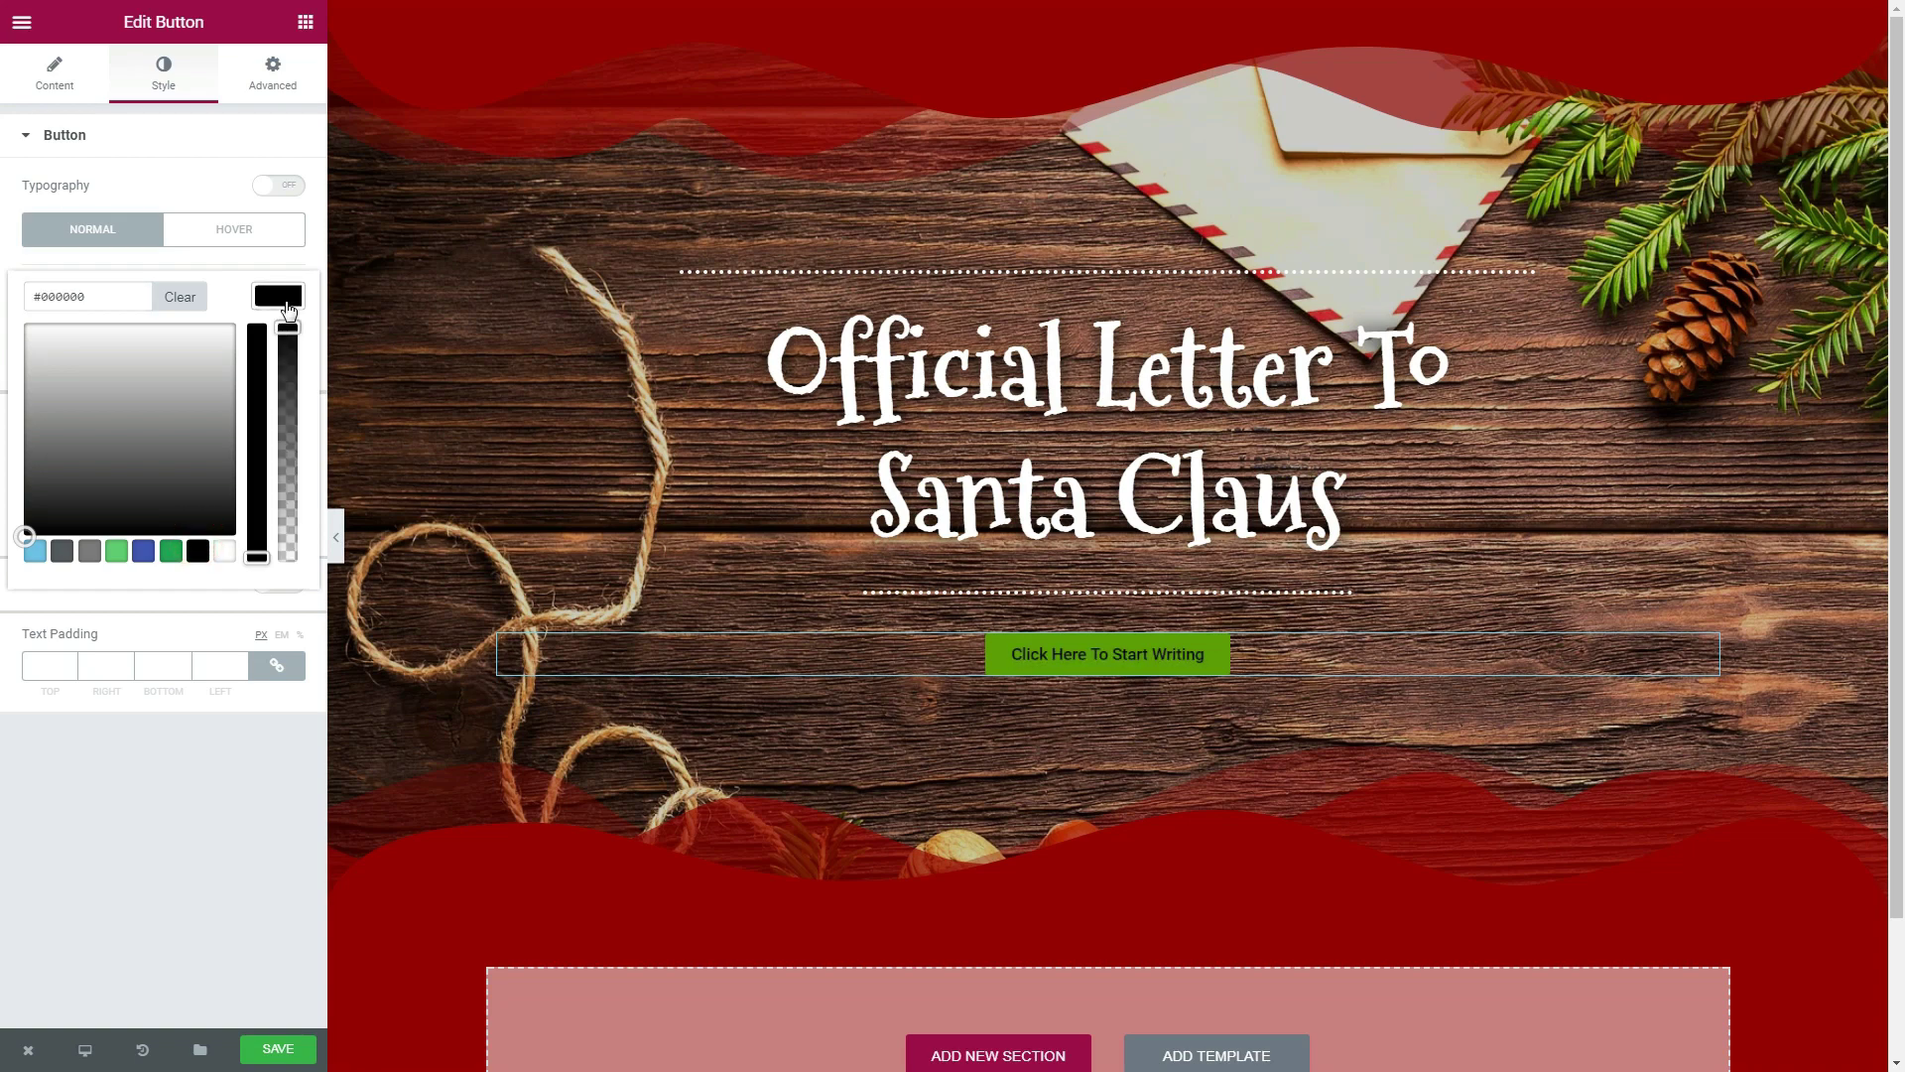
pyautogui.click(285, 299)
# - Style the button text with custom typography: Mountains of Christmas font, Bold weight and a much larger size
pyautogui.click(280, 187)
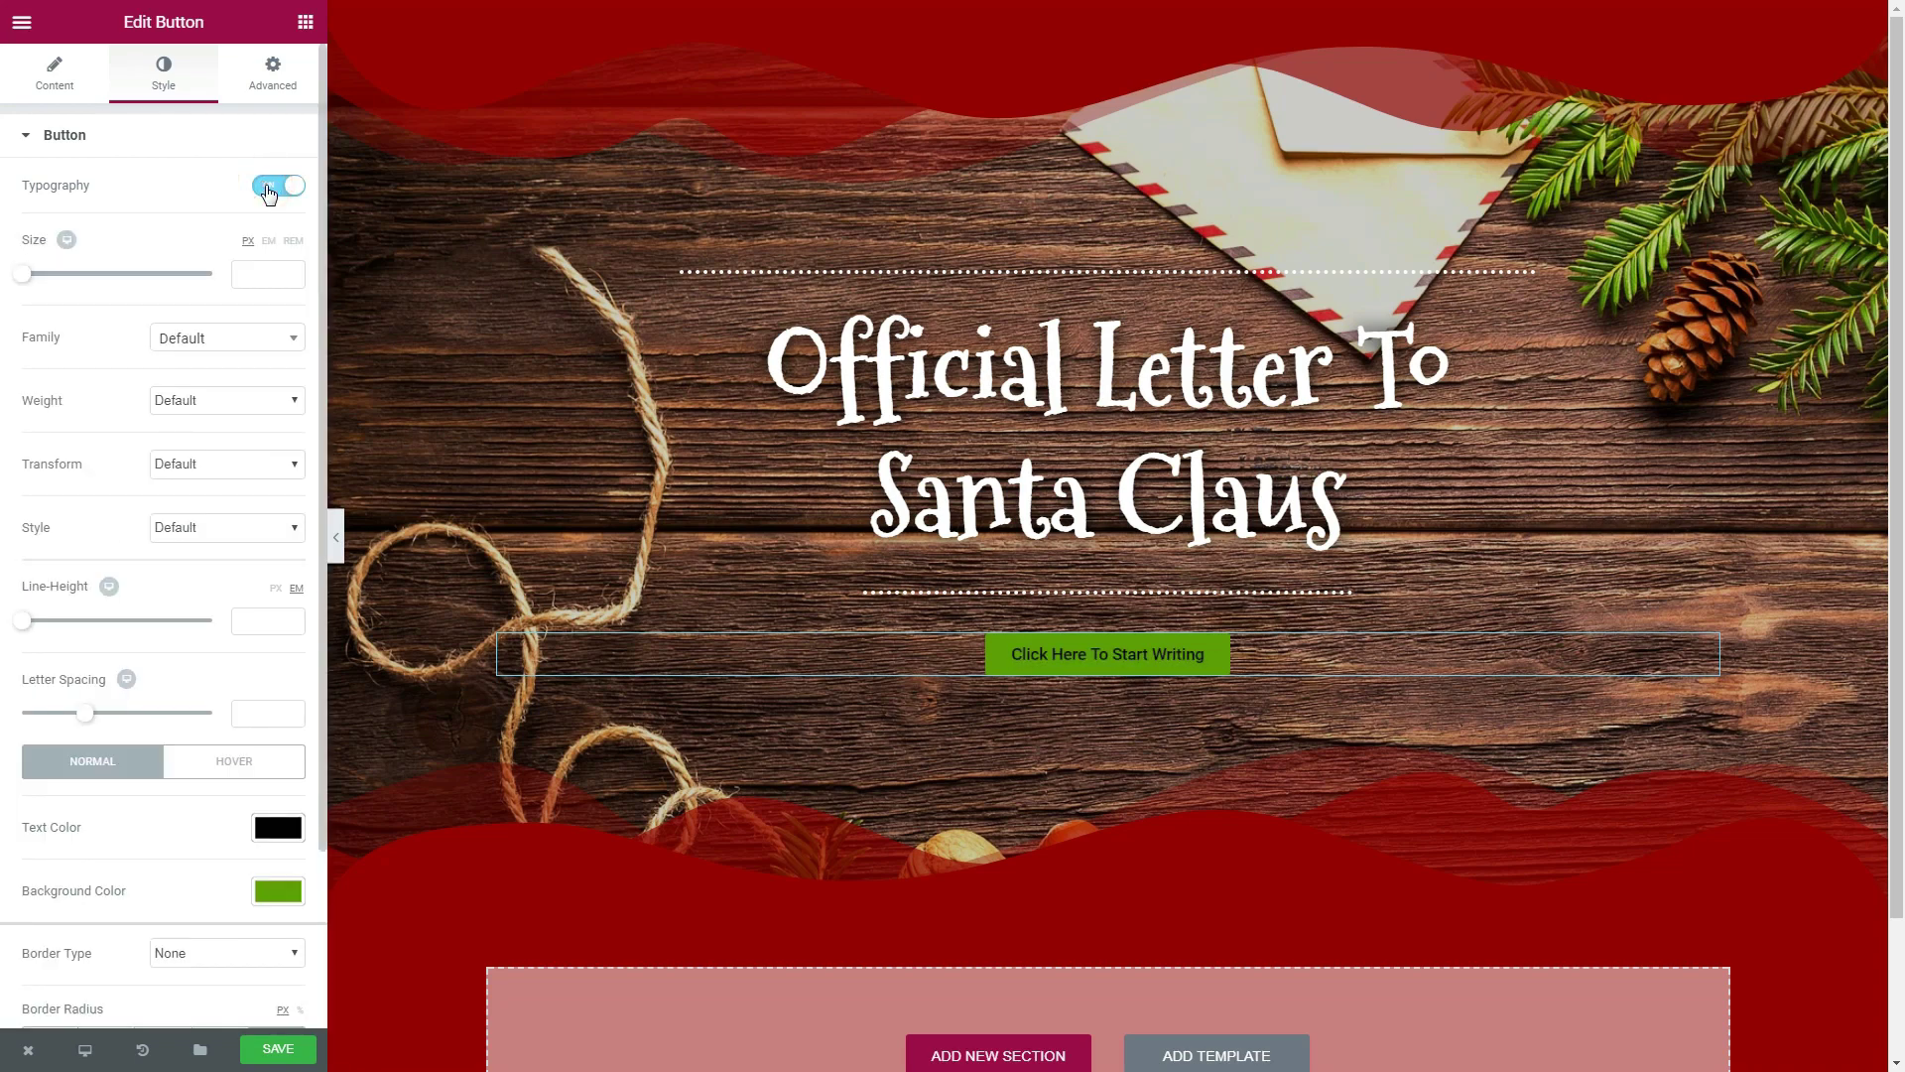
pyautogui.click(254, 343)
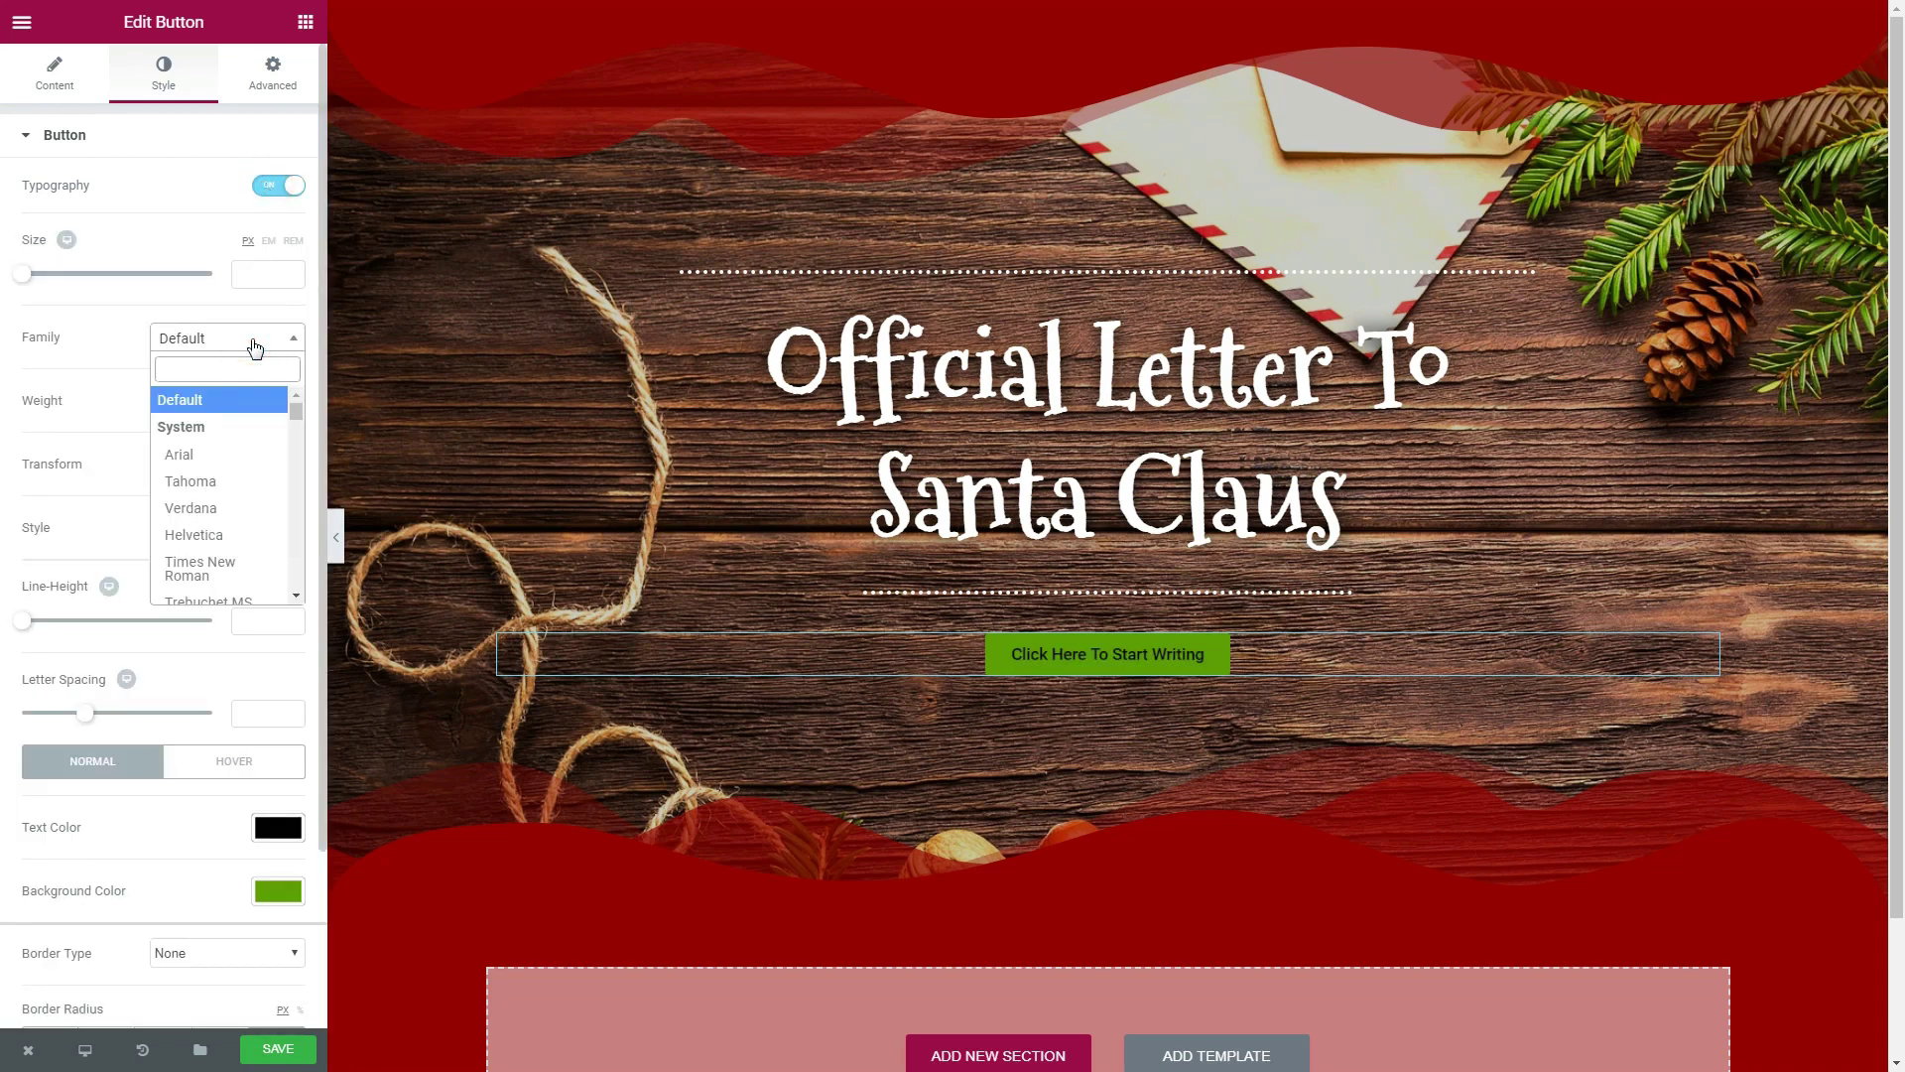
pyautogui.write('chri')
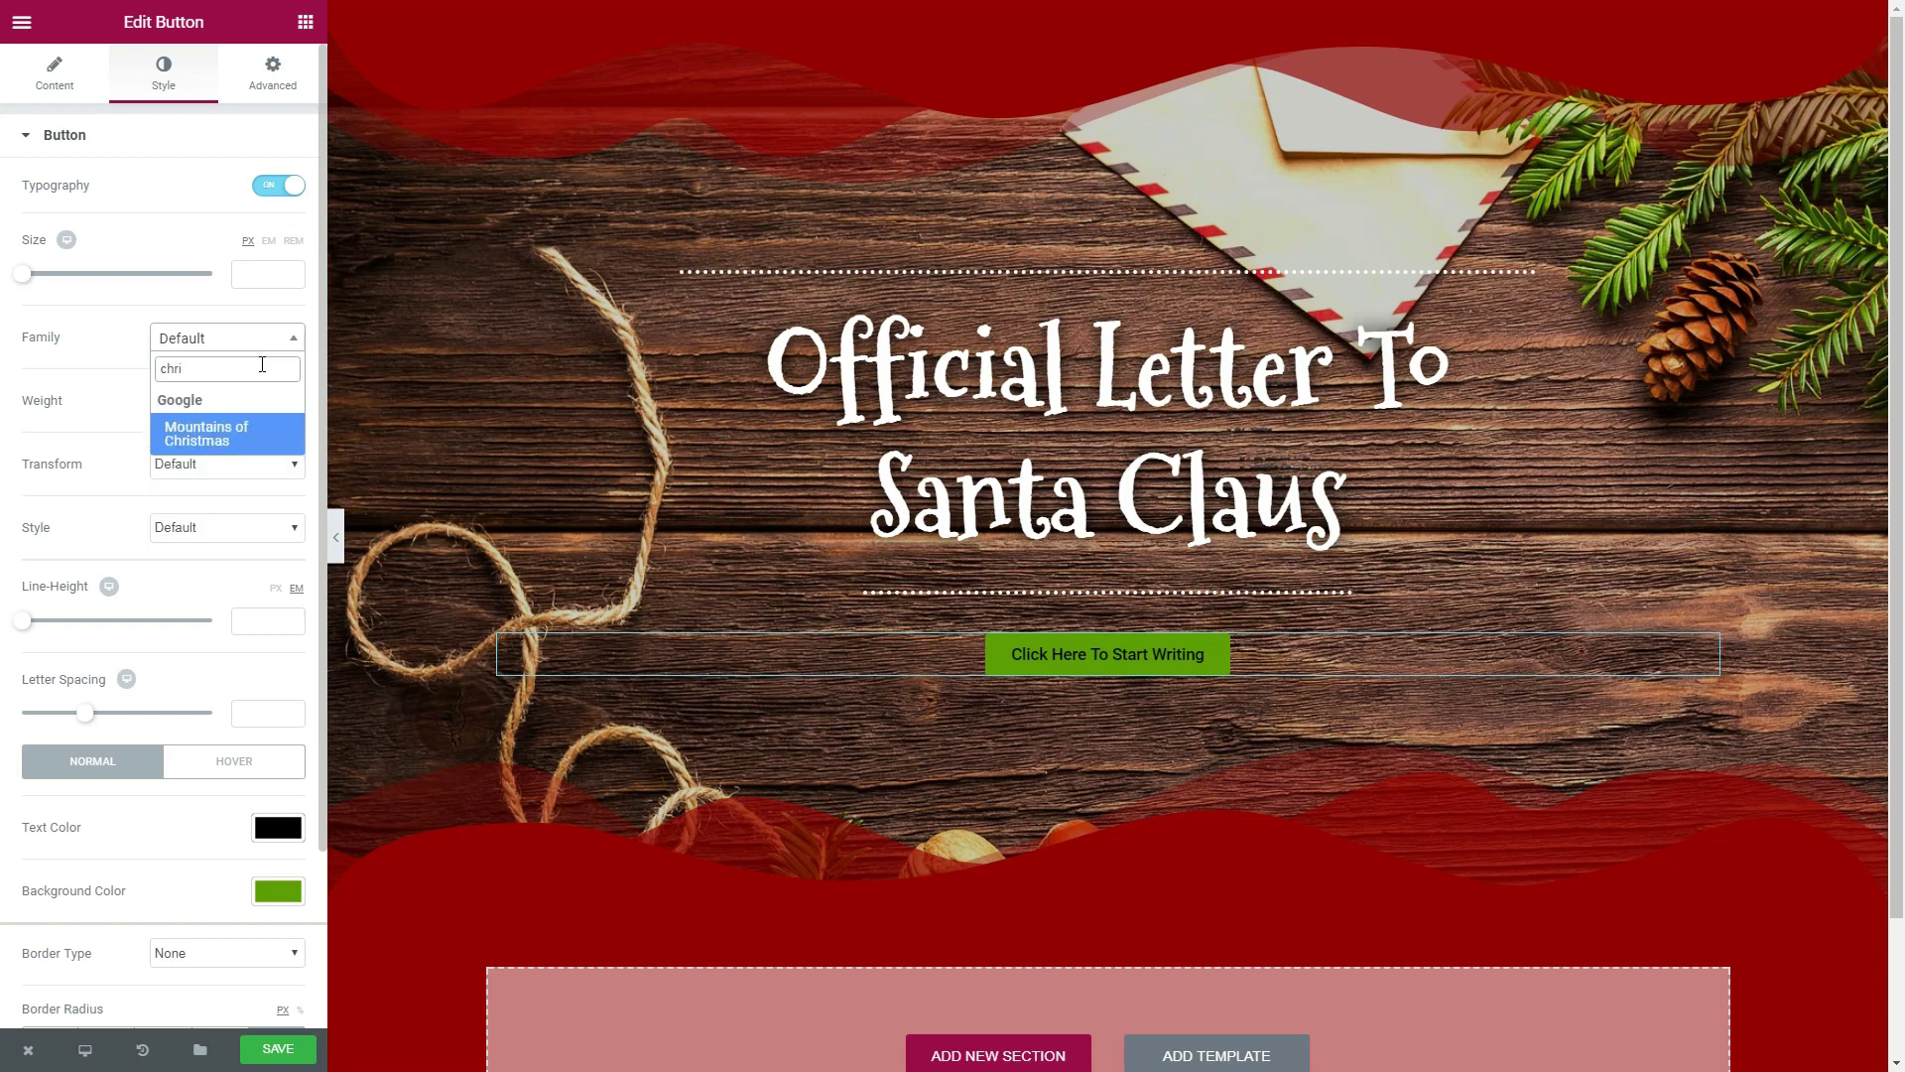
pyautogui.click(236, 433)
pyautogui.click(221, 400)
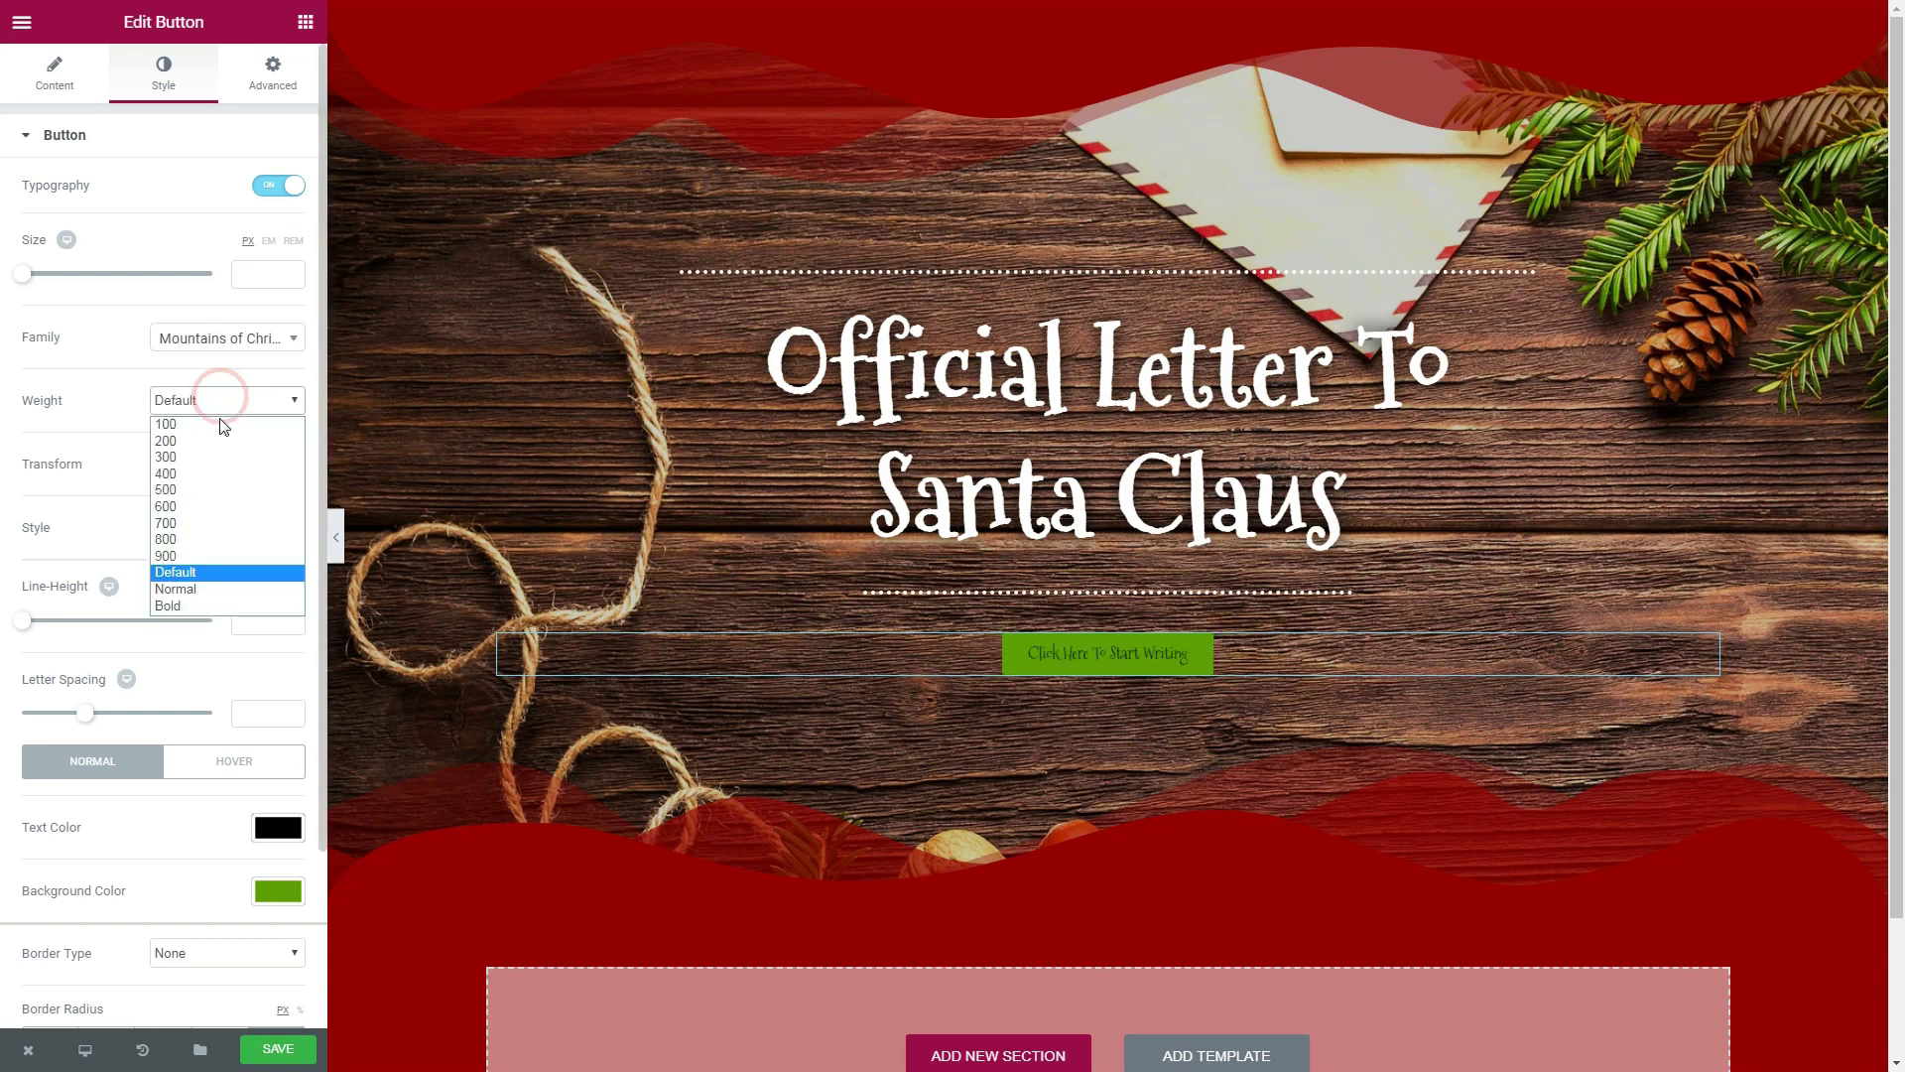
pyautogui.click(215, 607)
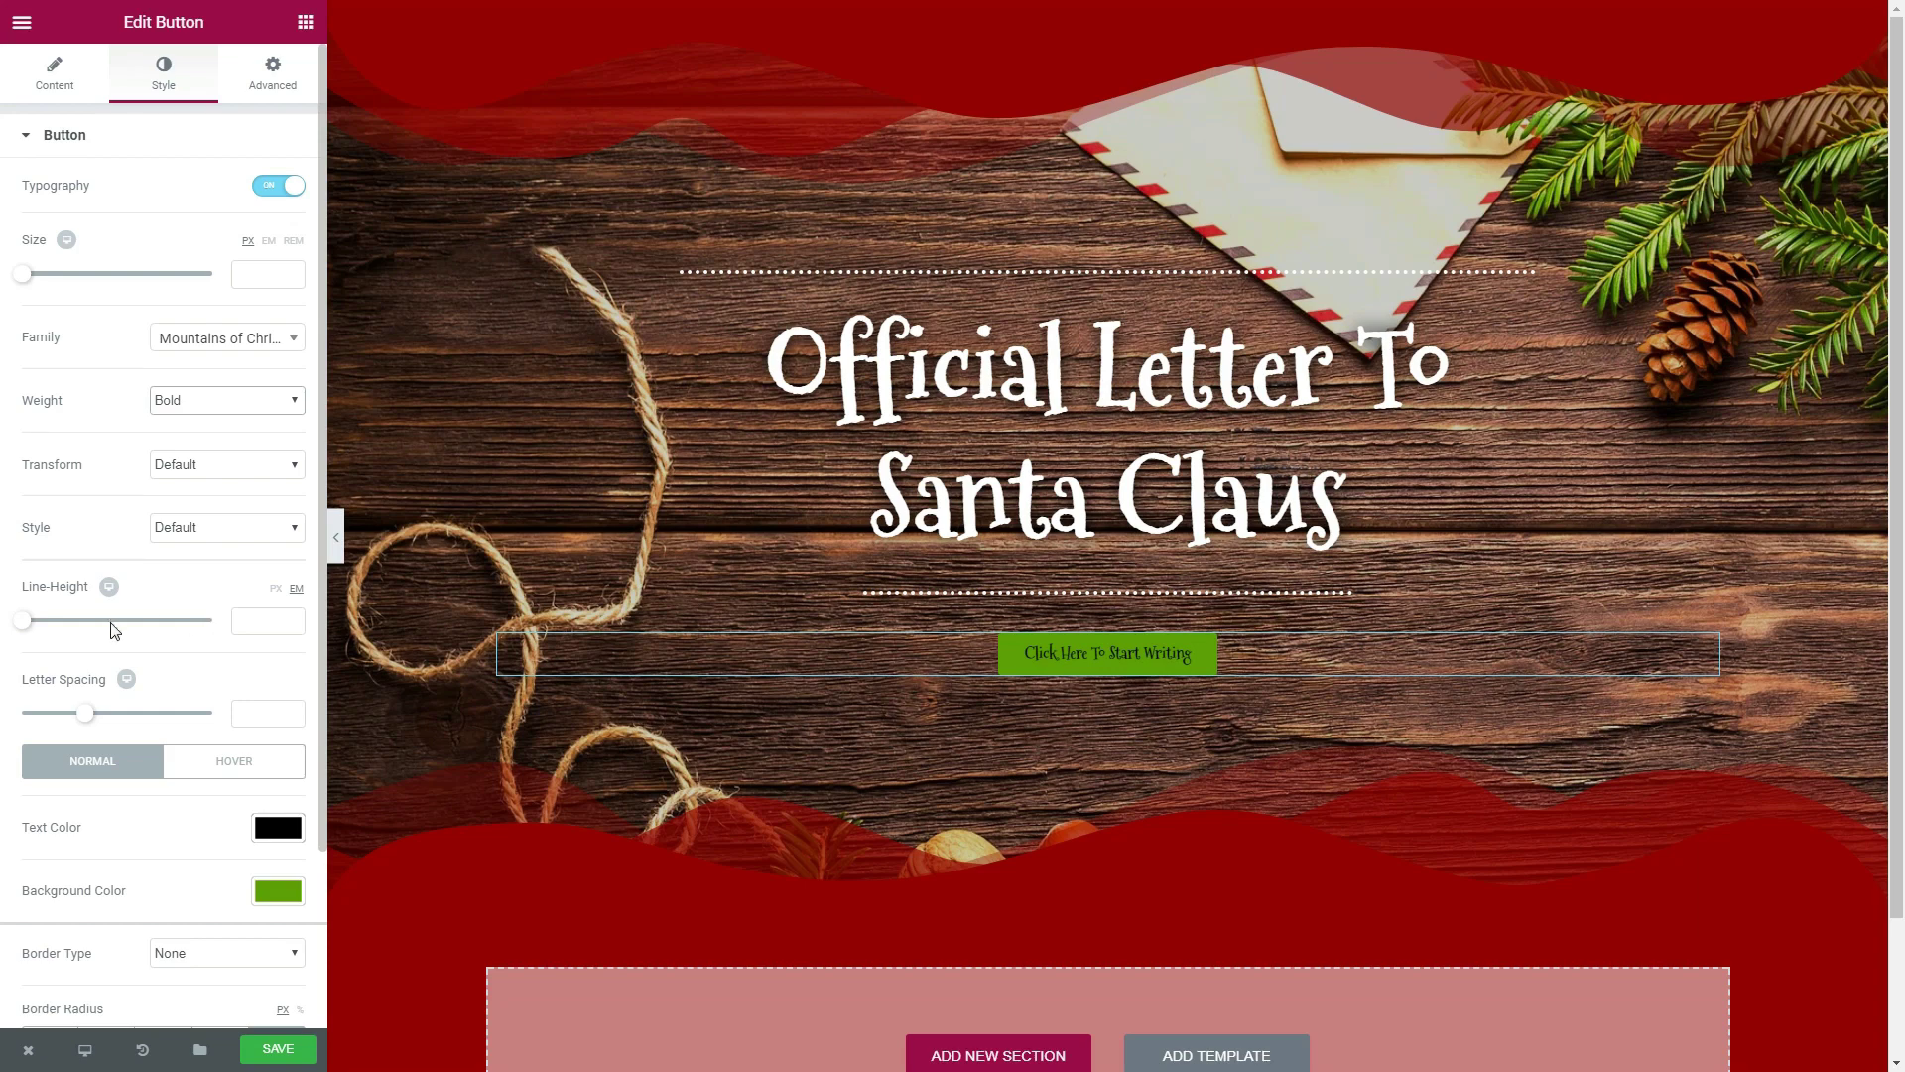
pyautogui.moveTo(29, 278); pyautogui.dragTo(63, 274)
pyautogui.click(55, 71)
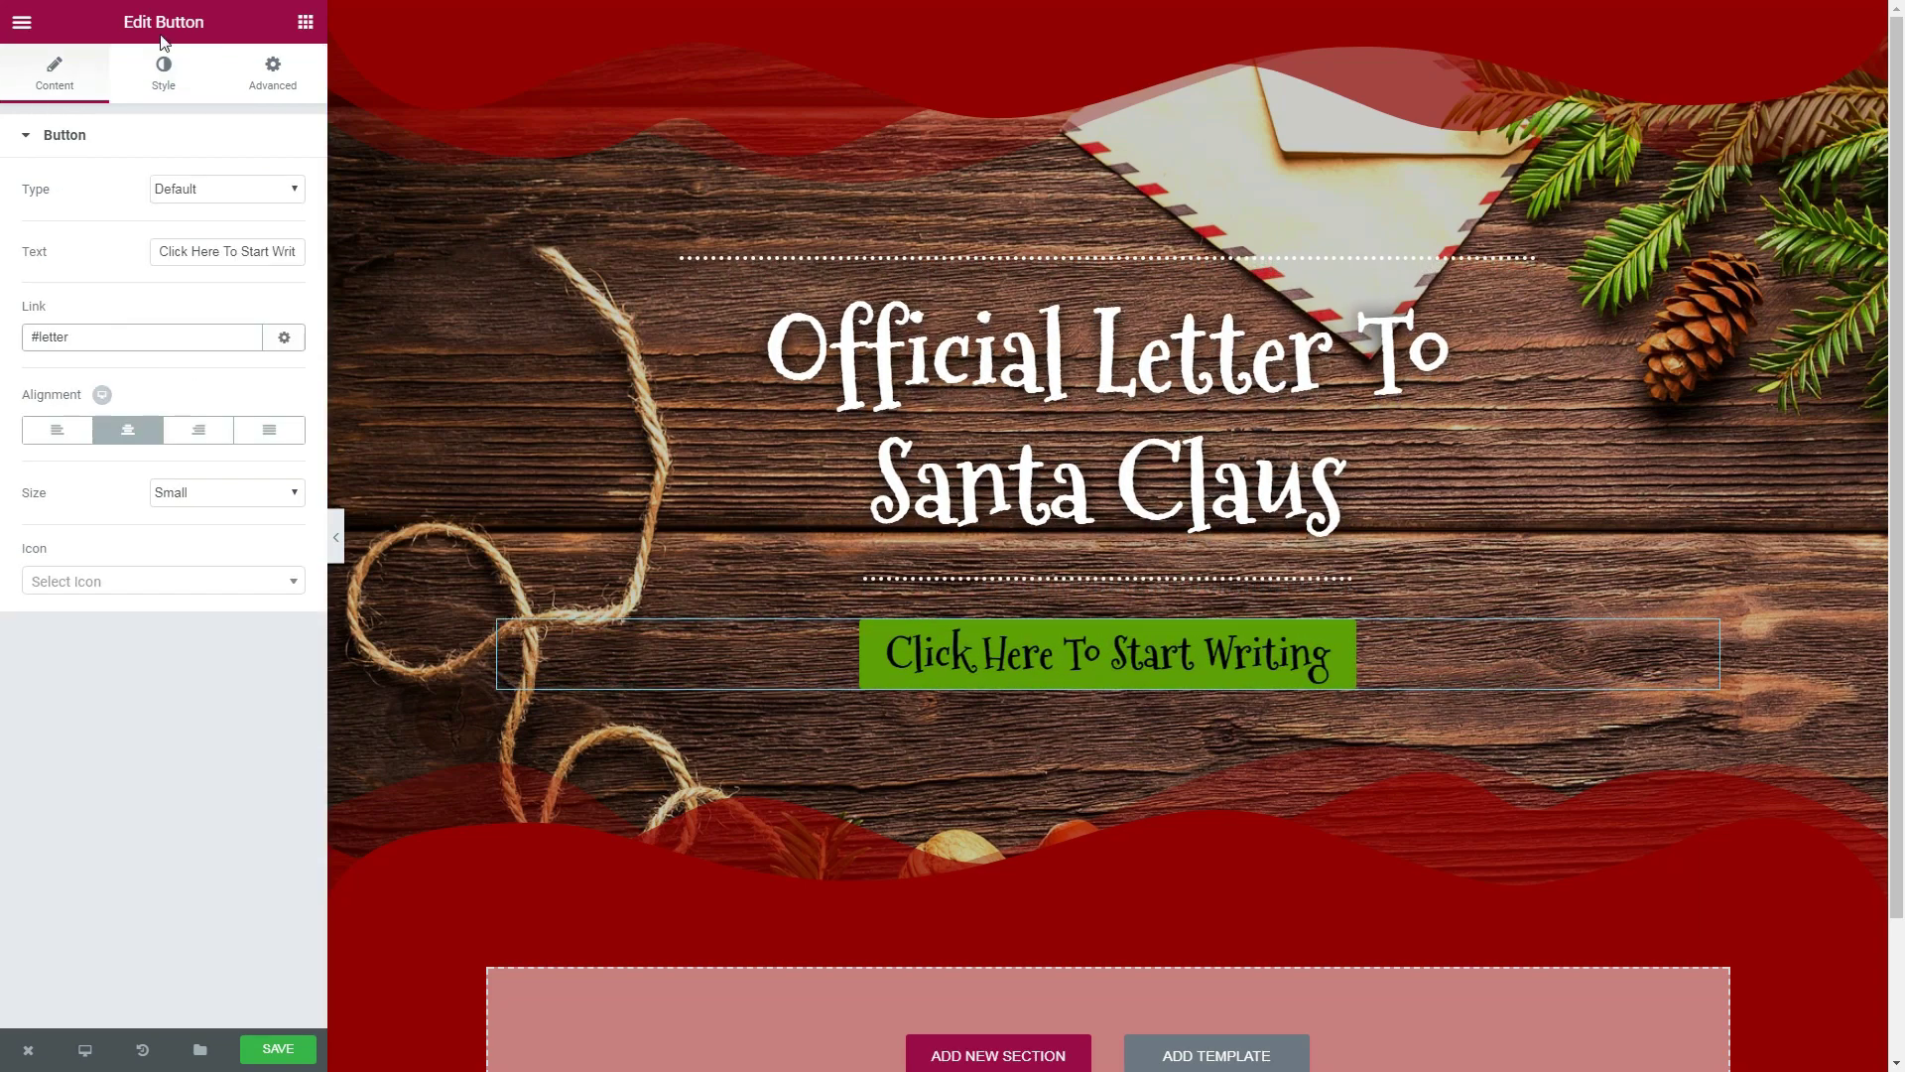
# - Save the page, view the live version and reopen it for editing with Elementor
pyautogui.click(254, 1052)
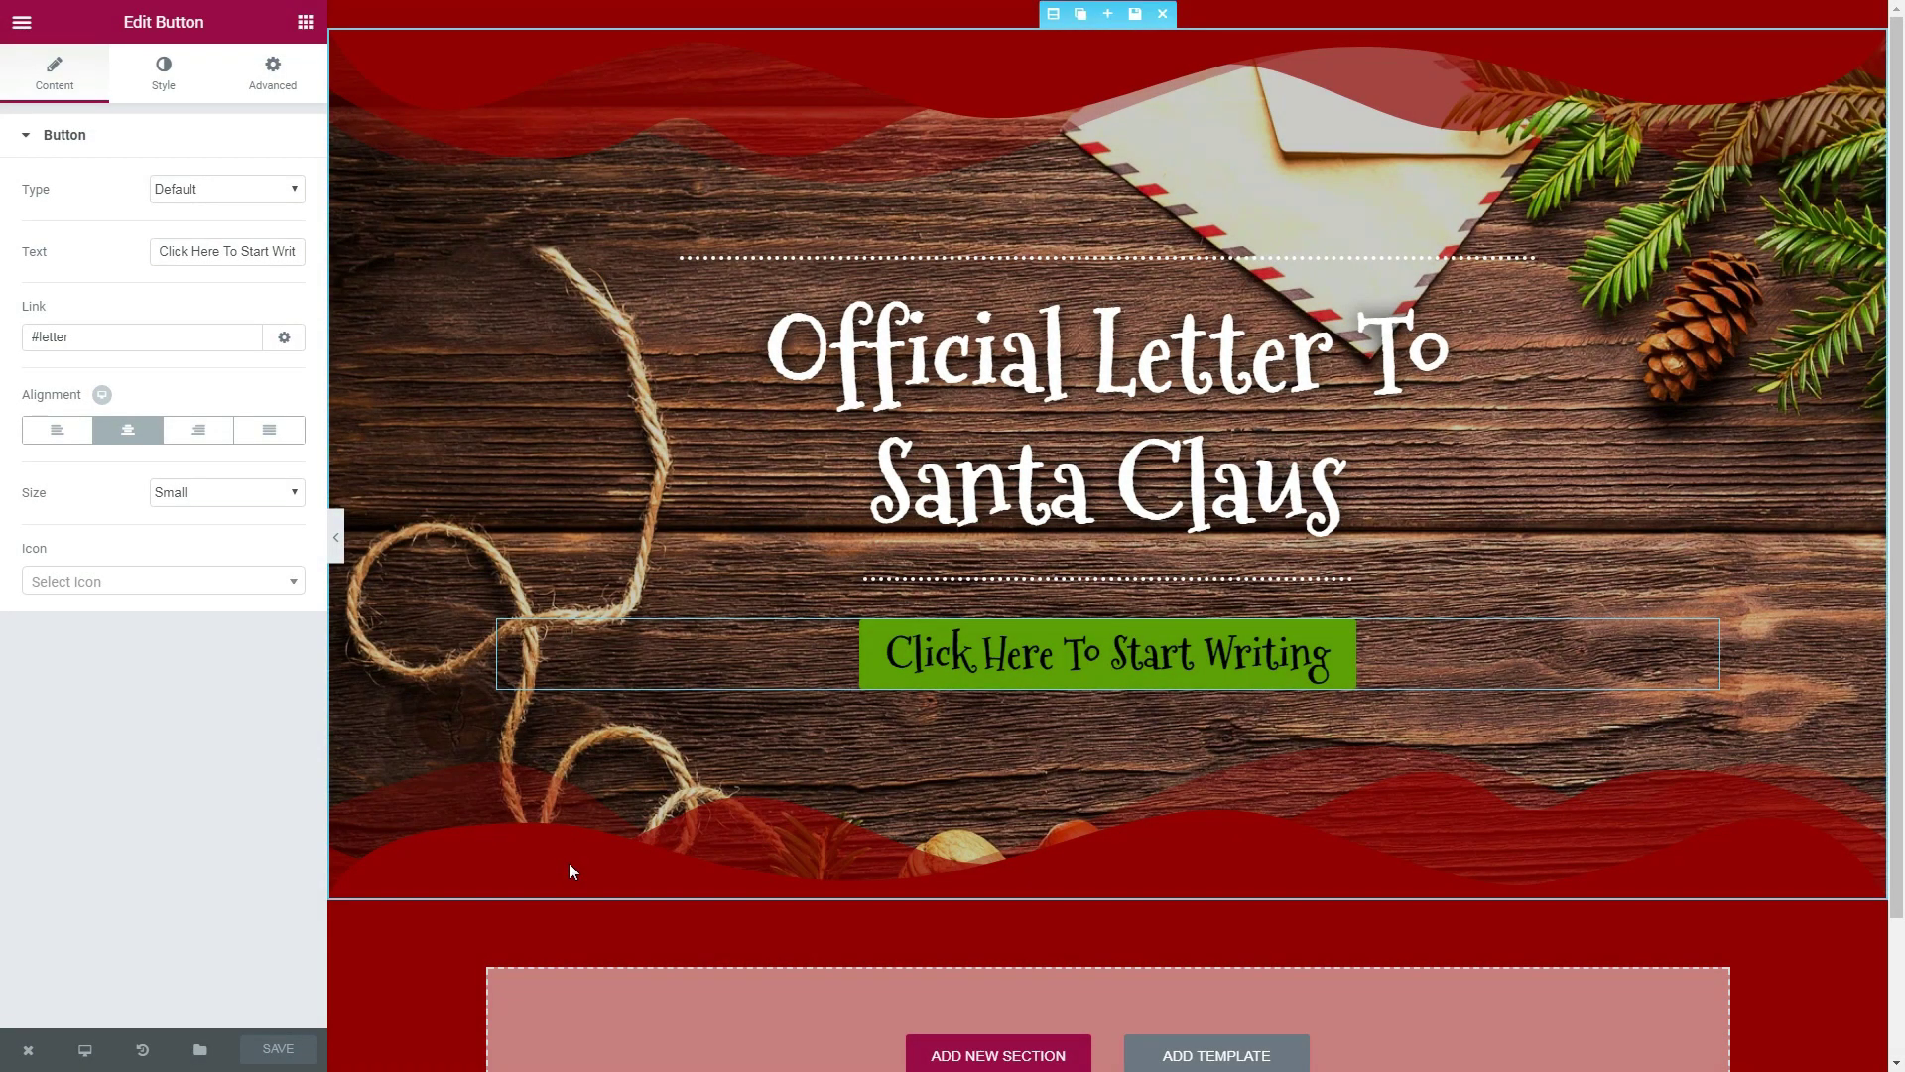
pyautogui.click(29, 1047)
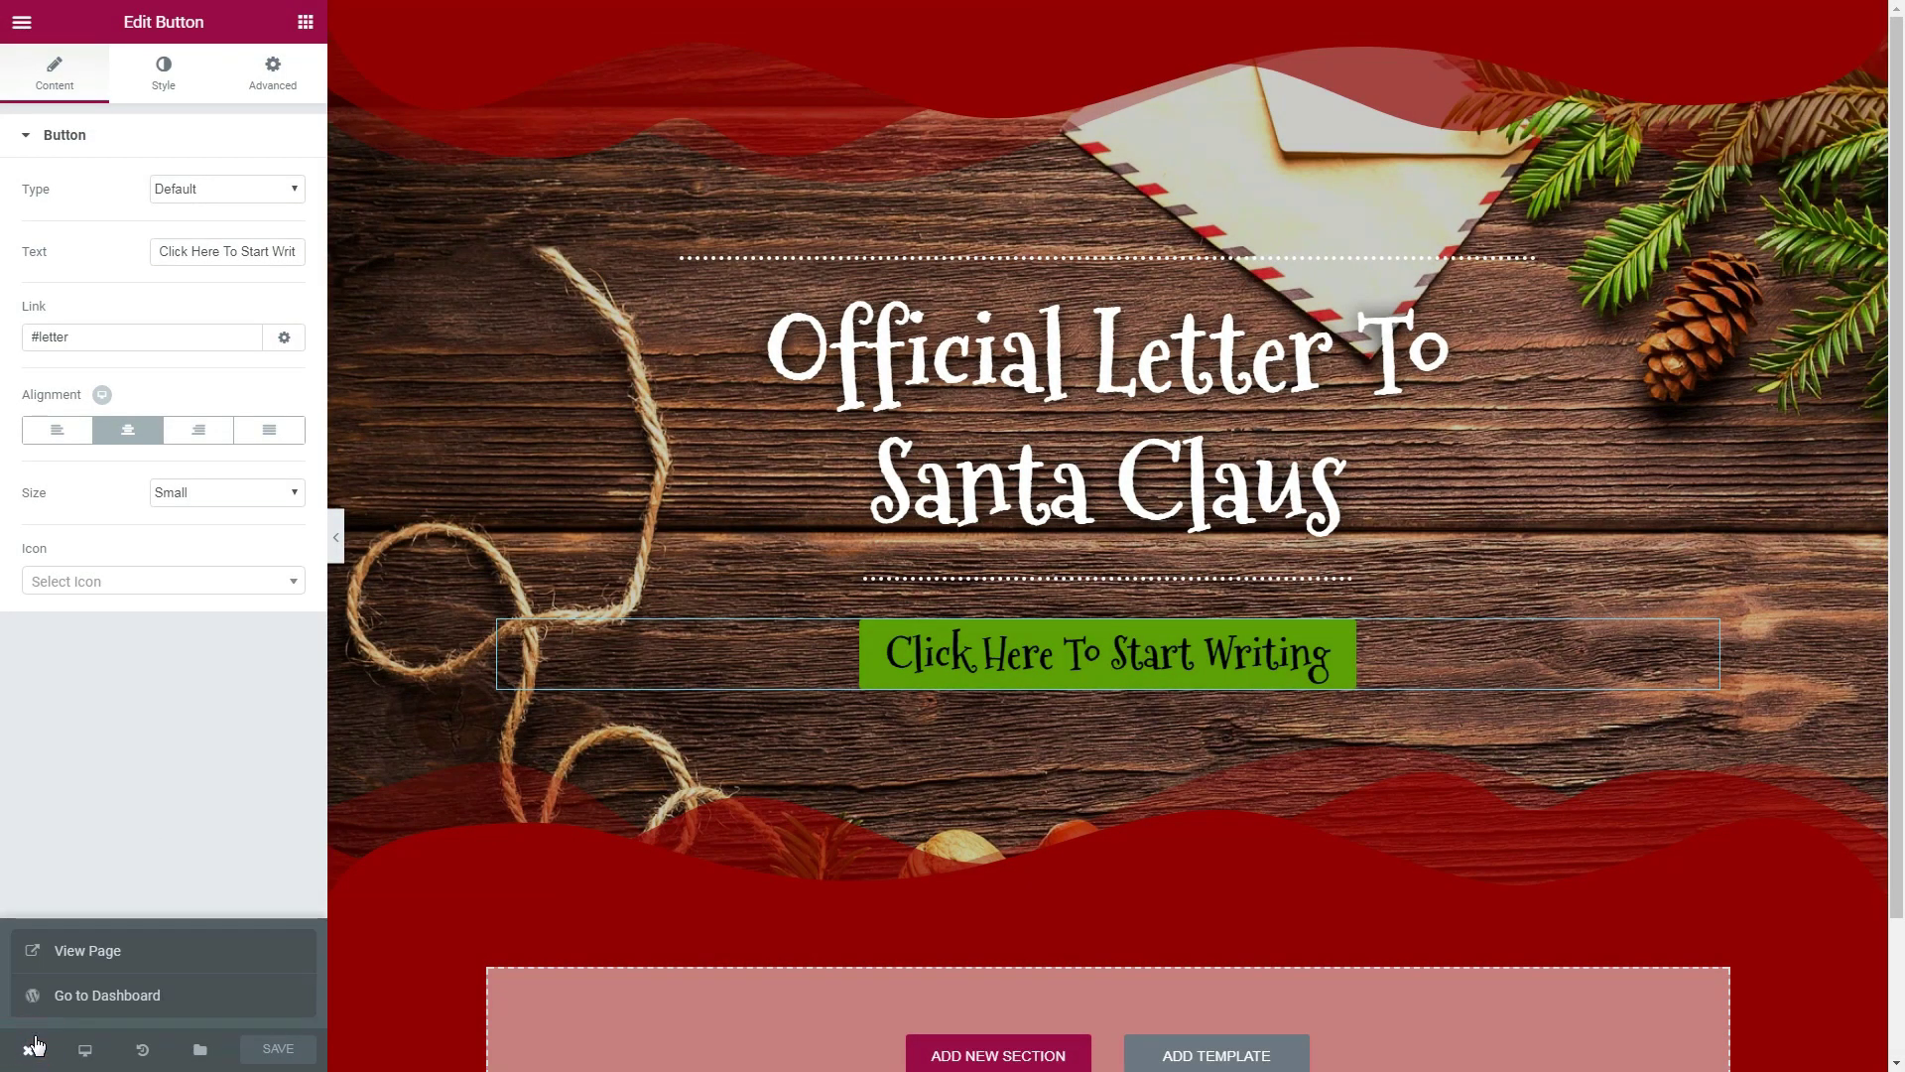
pyautogui.click(78, 953)
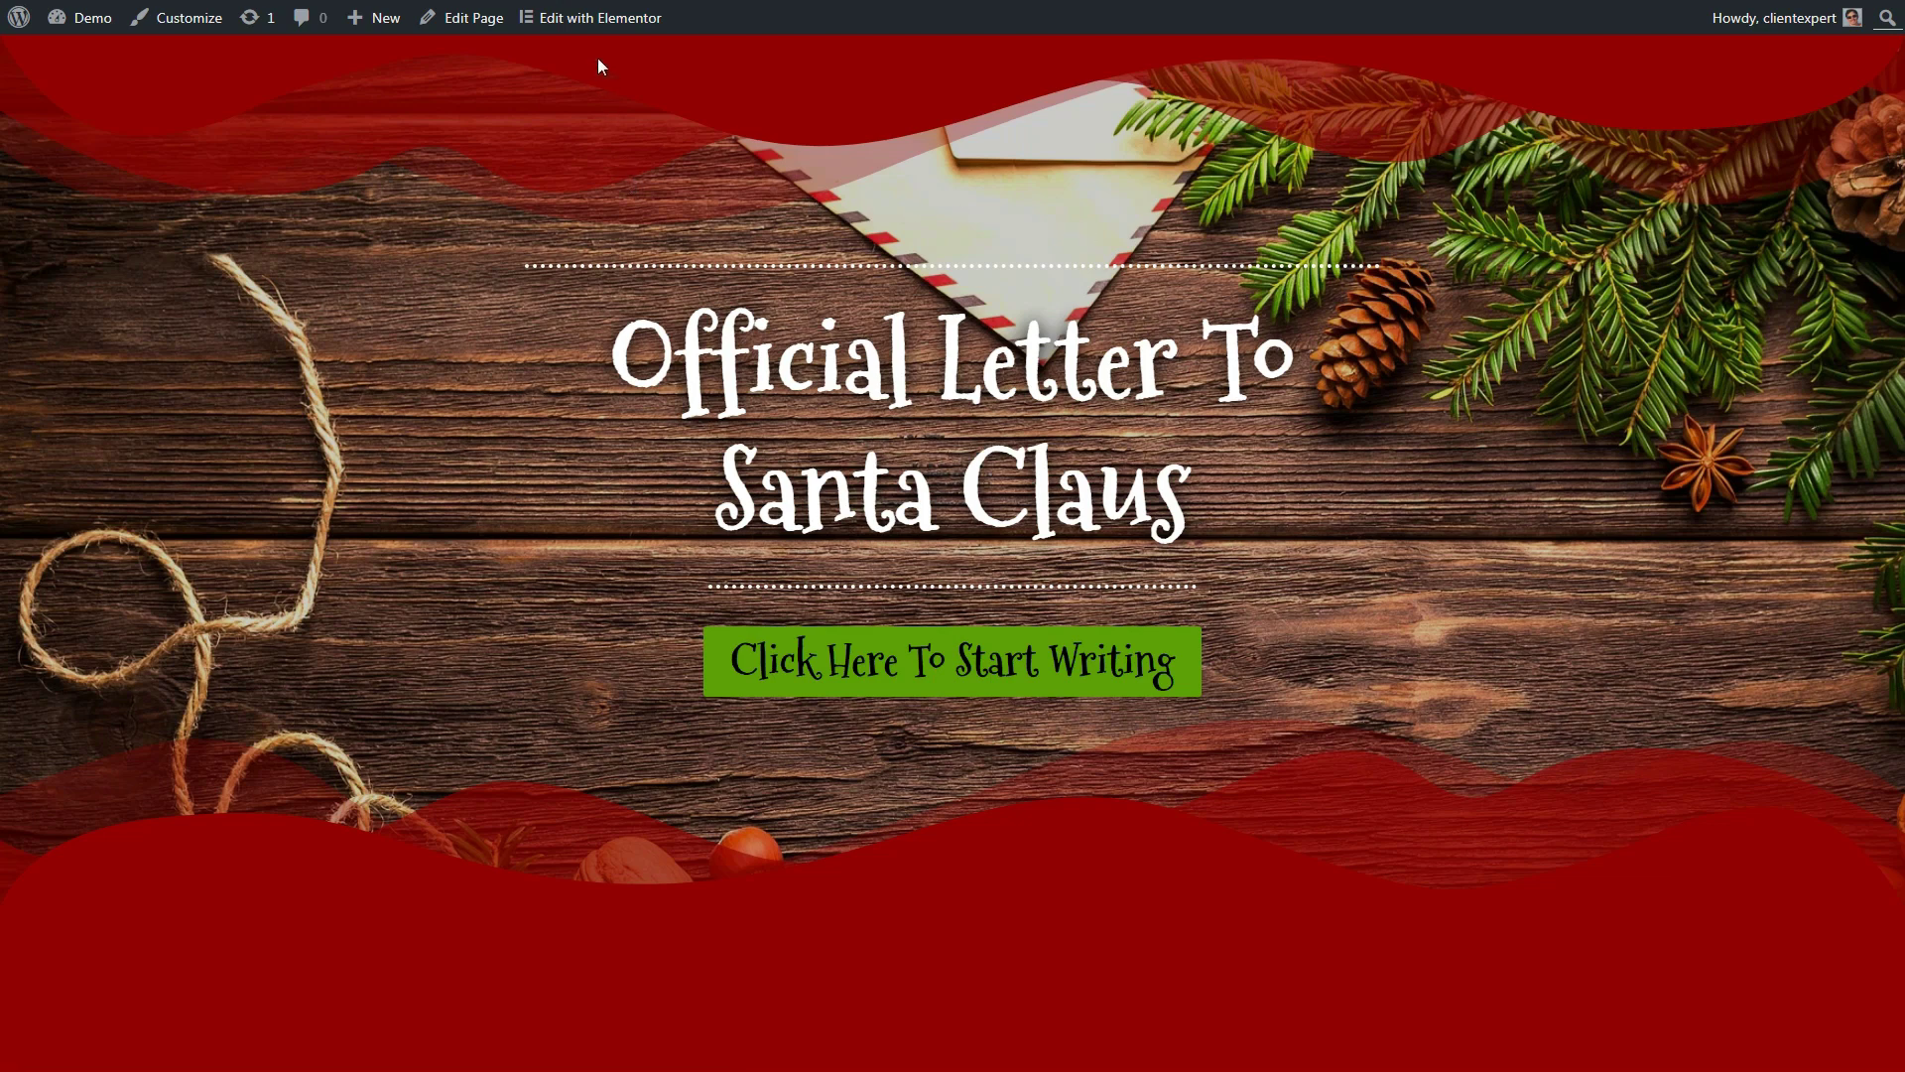
pyautogui.click(595, 22)
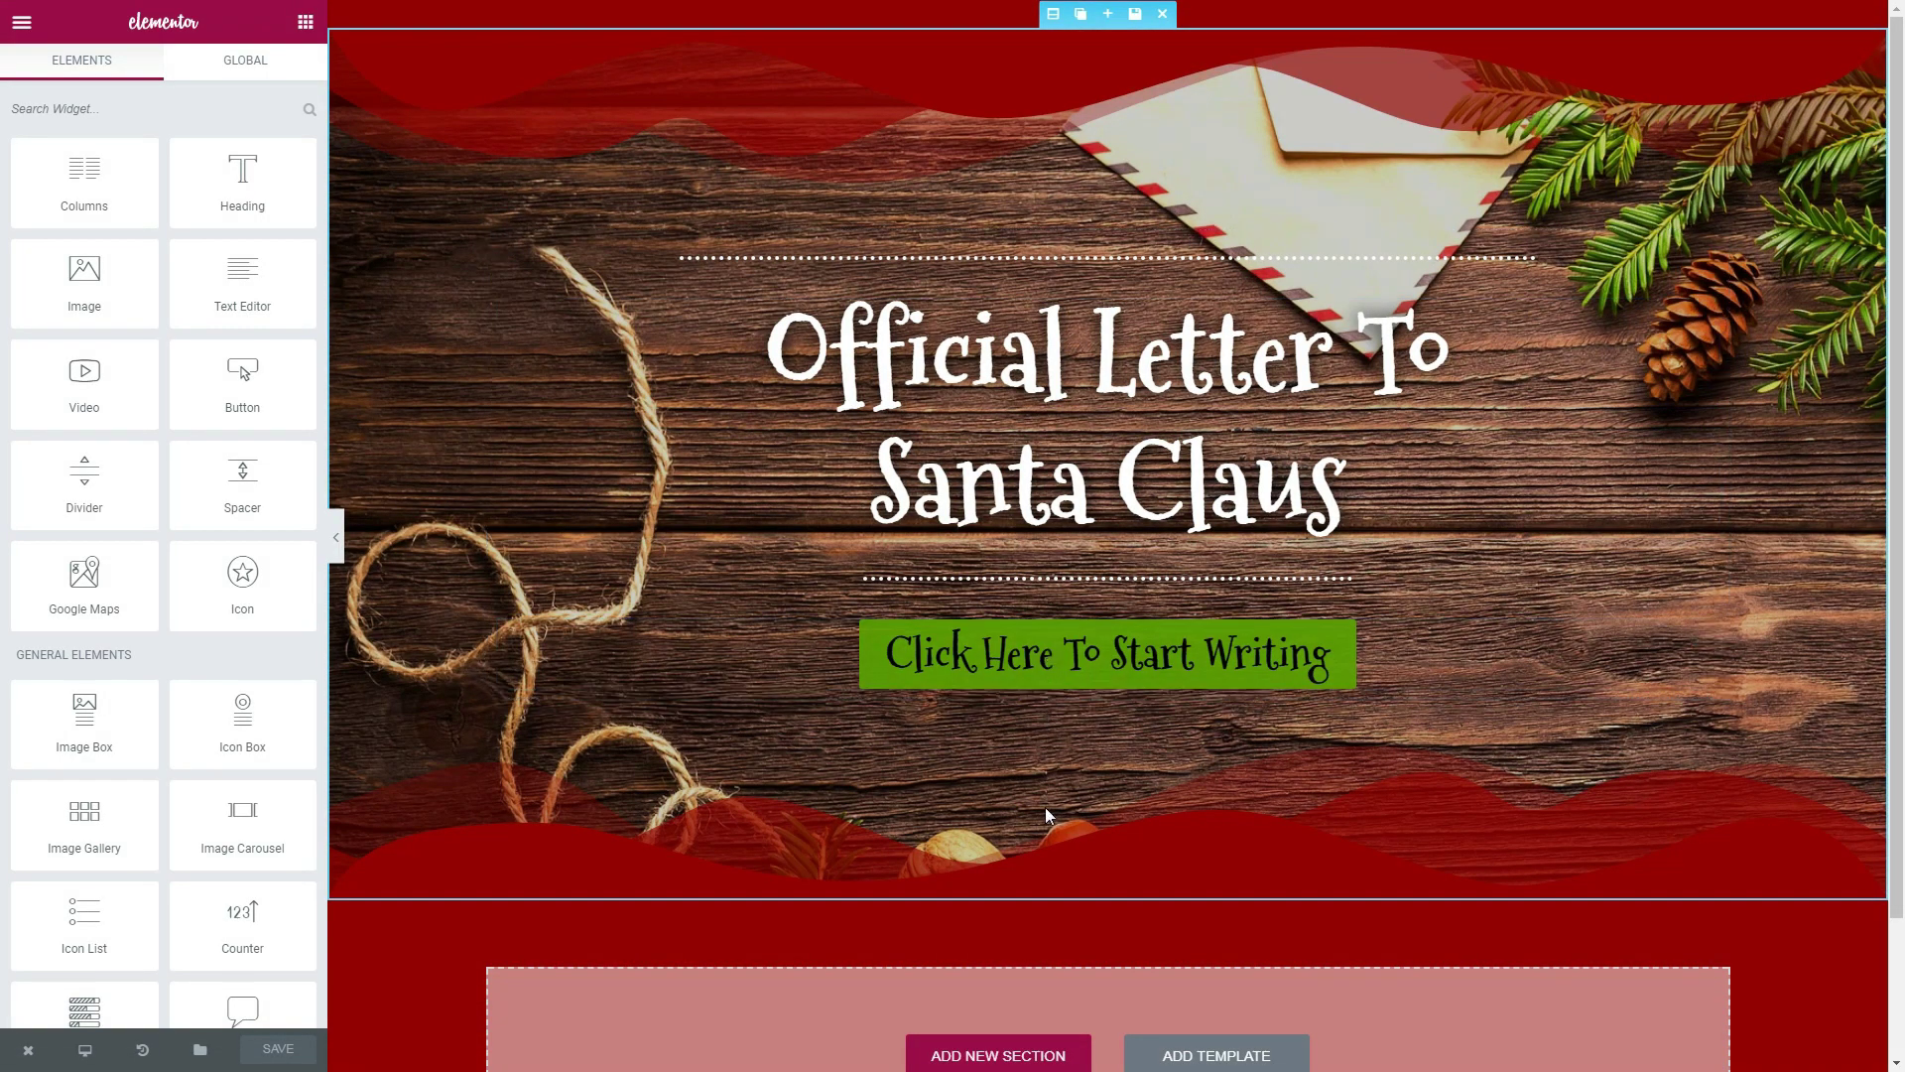
# - Add a two-column section below the hero and widen its left column to more than two thirds of the width
pyautogui.scroll(-2, 1046, 808)
pyautogui.click(1013, 891)
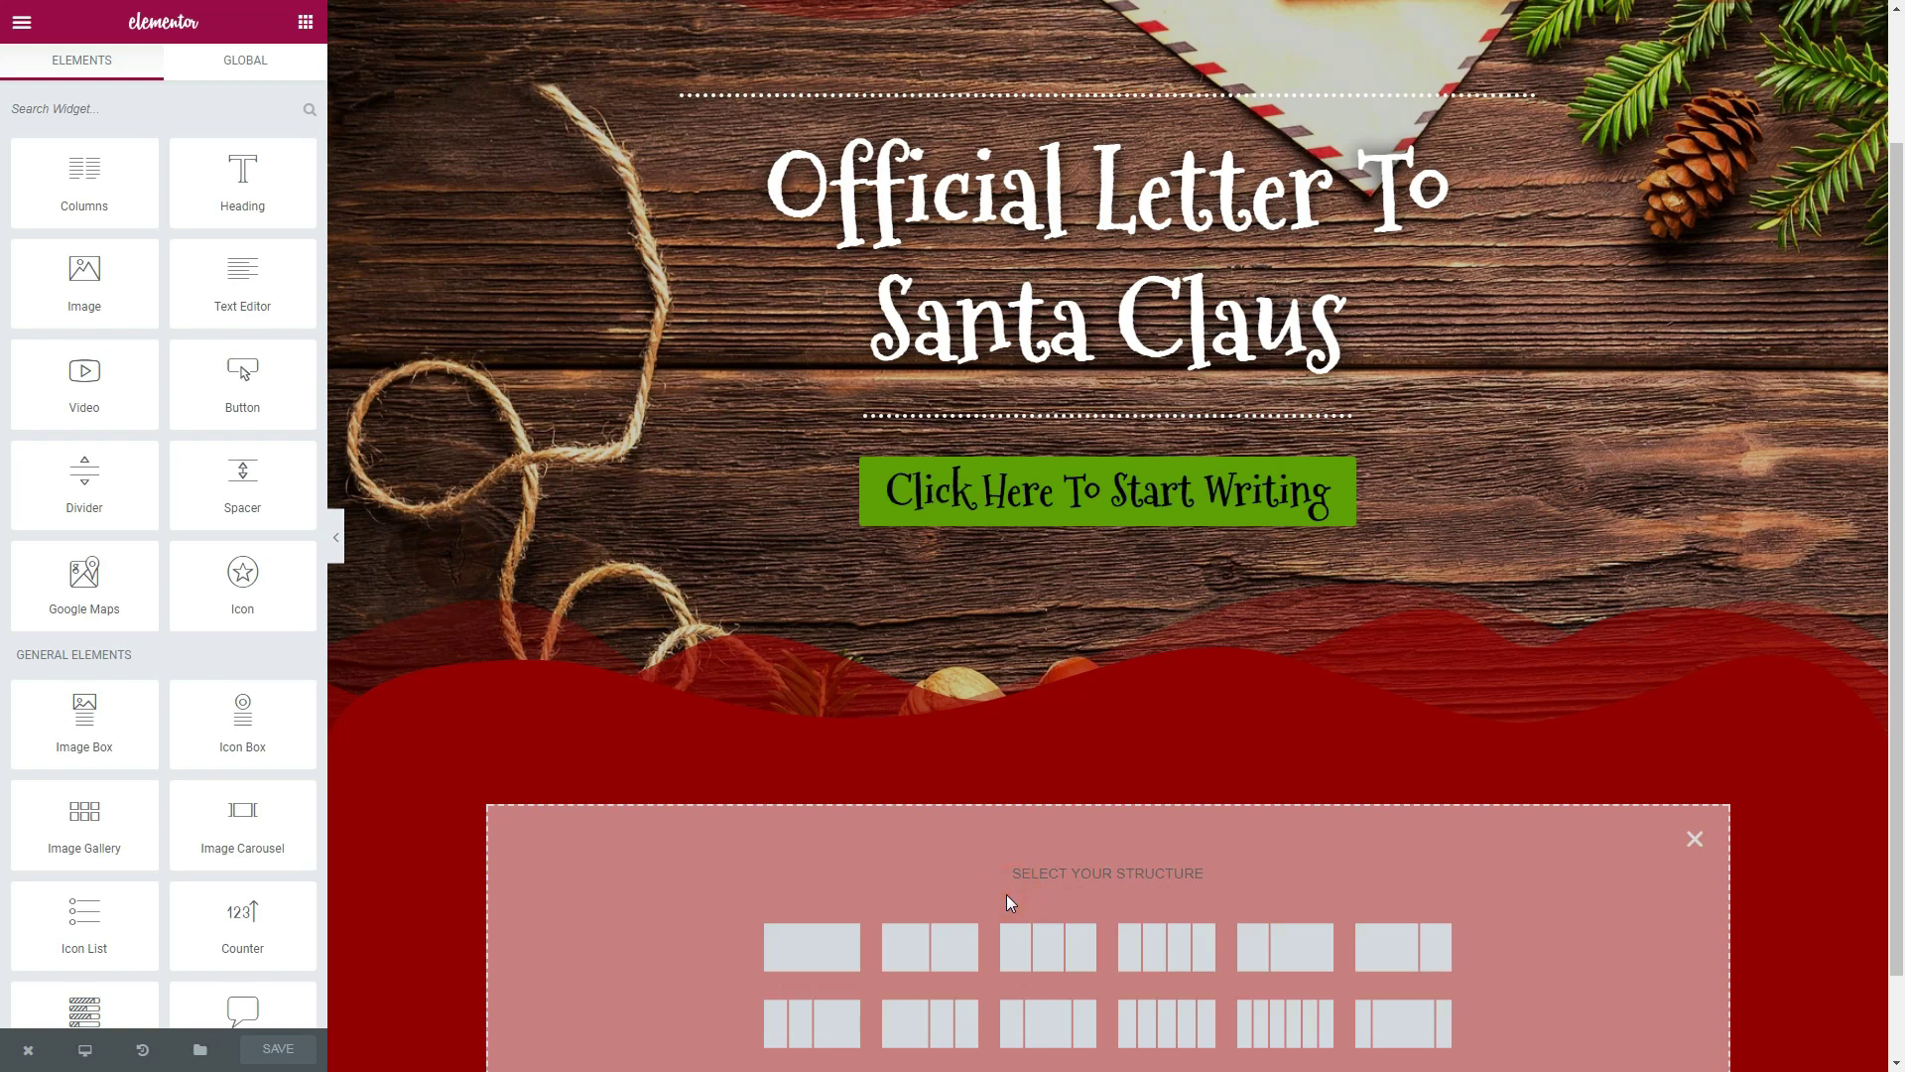
pyautogui.click(930, 946)
pyautogui.scroll(-1, 1294, 728)
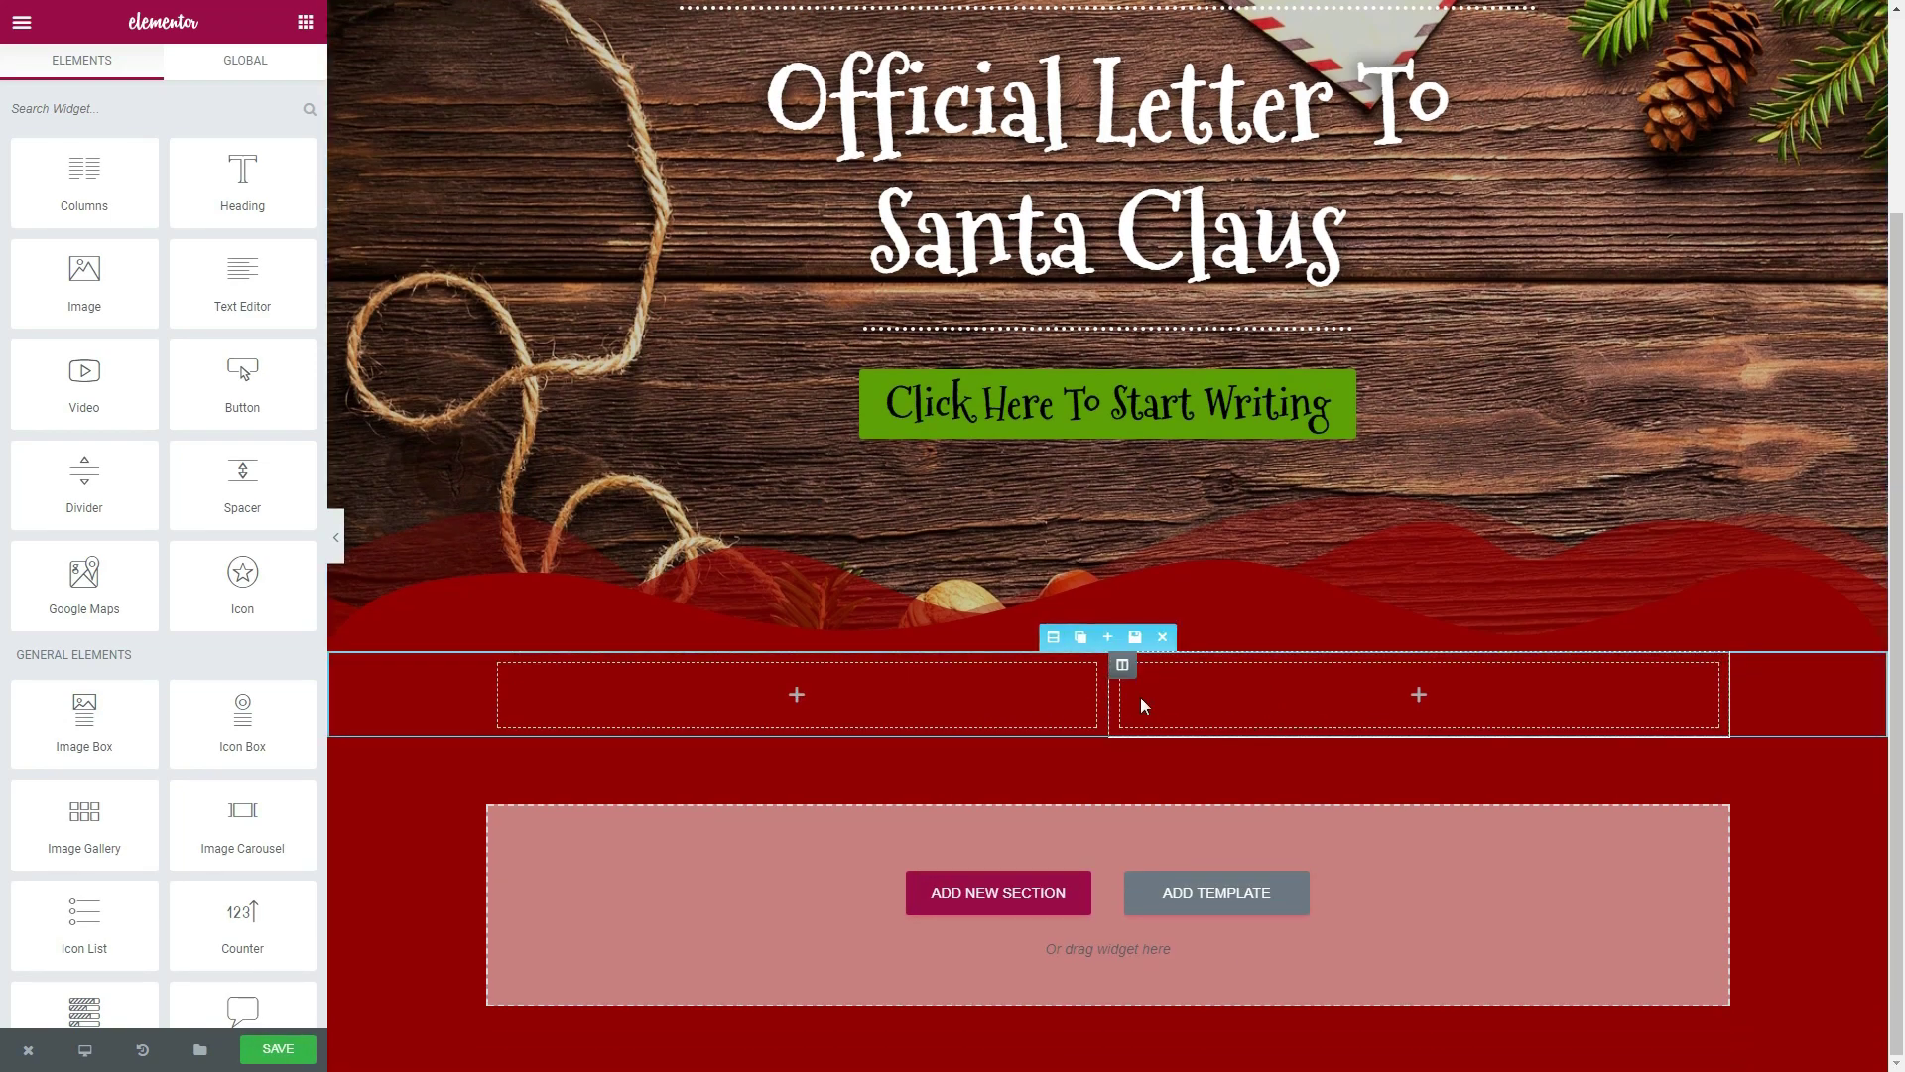
pyautogui.moveTo(1106, 698); pyautogui.dragTo(1356, 710)
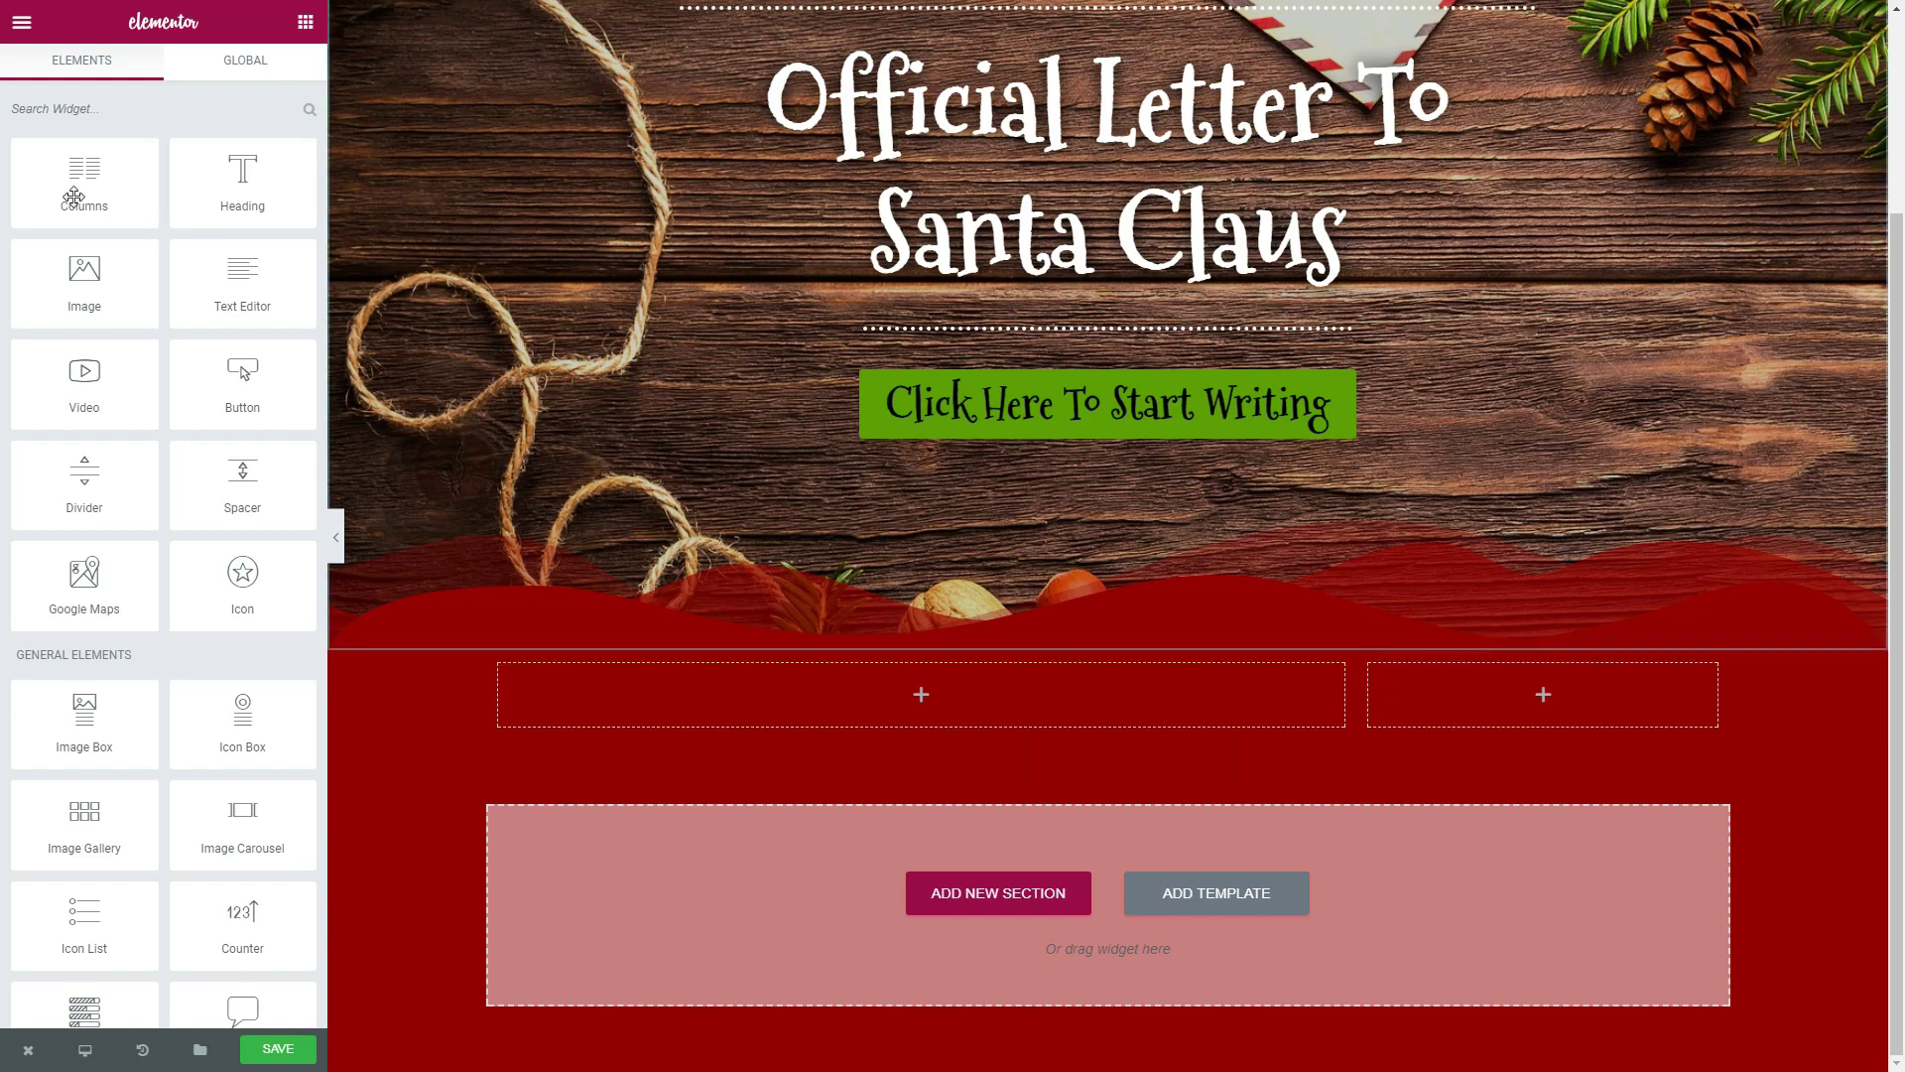
# - Add an image to the narrow right column using the uploaded file diploma-152024_640, with image size Full
pyautogui.moveTo(104, 300); pyautogui.dragTo(1499, 697)
pyautogui.click(212, 302)
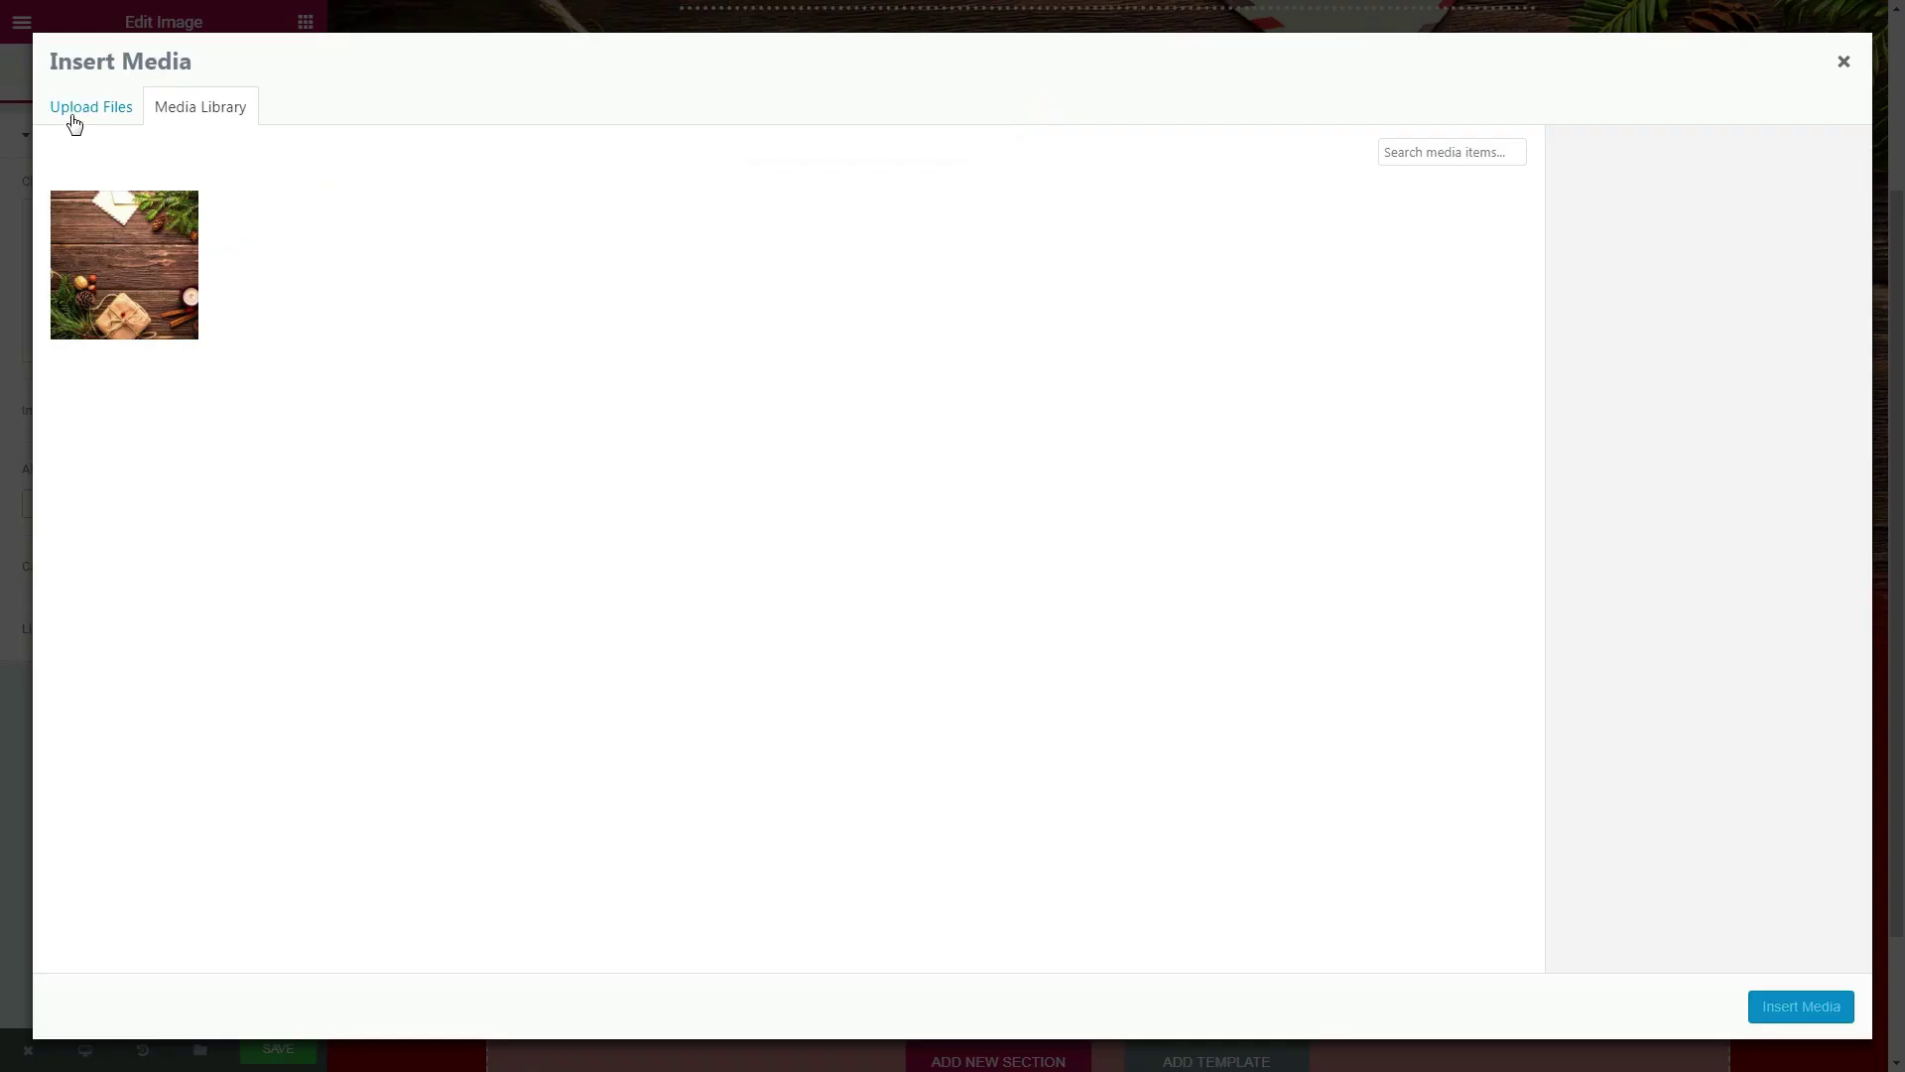
pyautogui.click(71, 117)
pyautogui.click(937, 496)
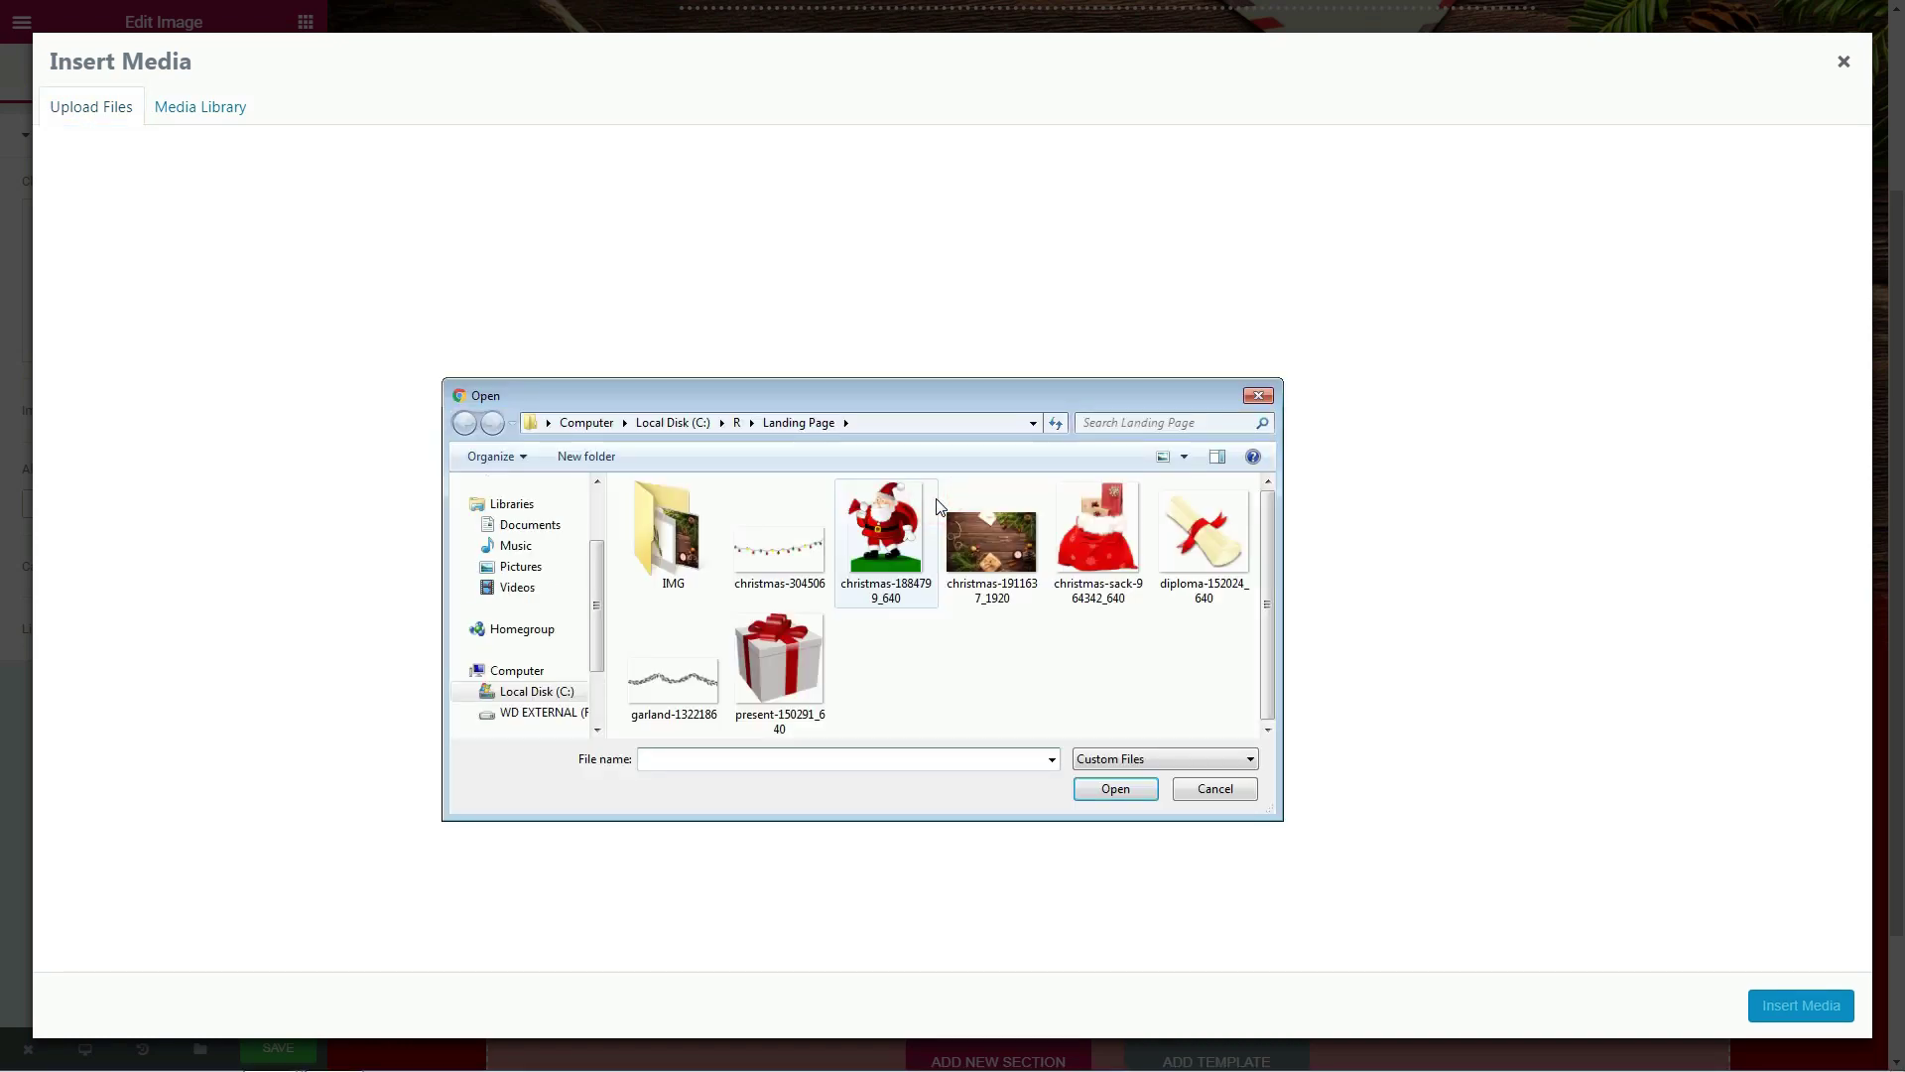
pyautogui.click(1183, 542)
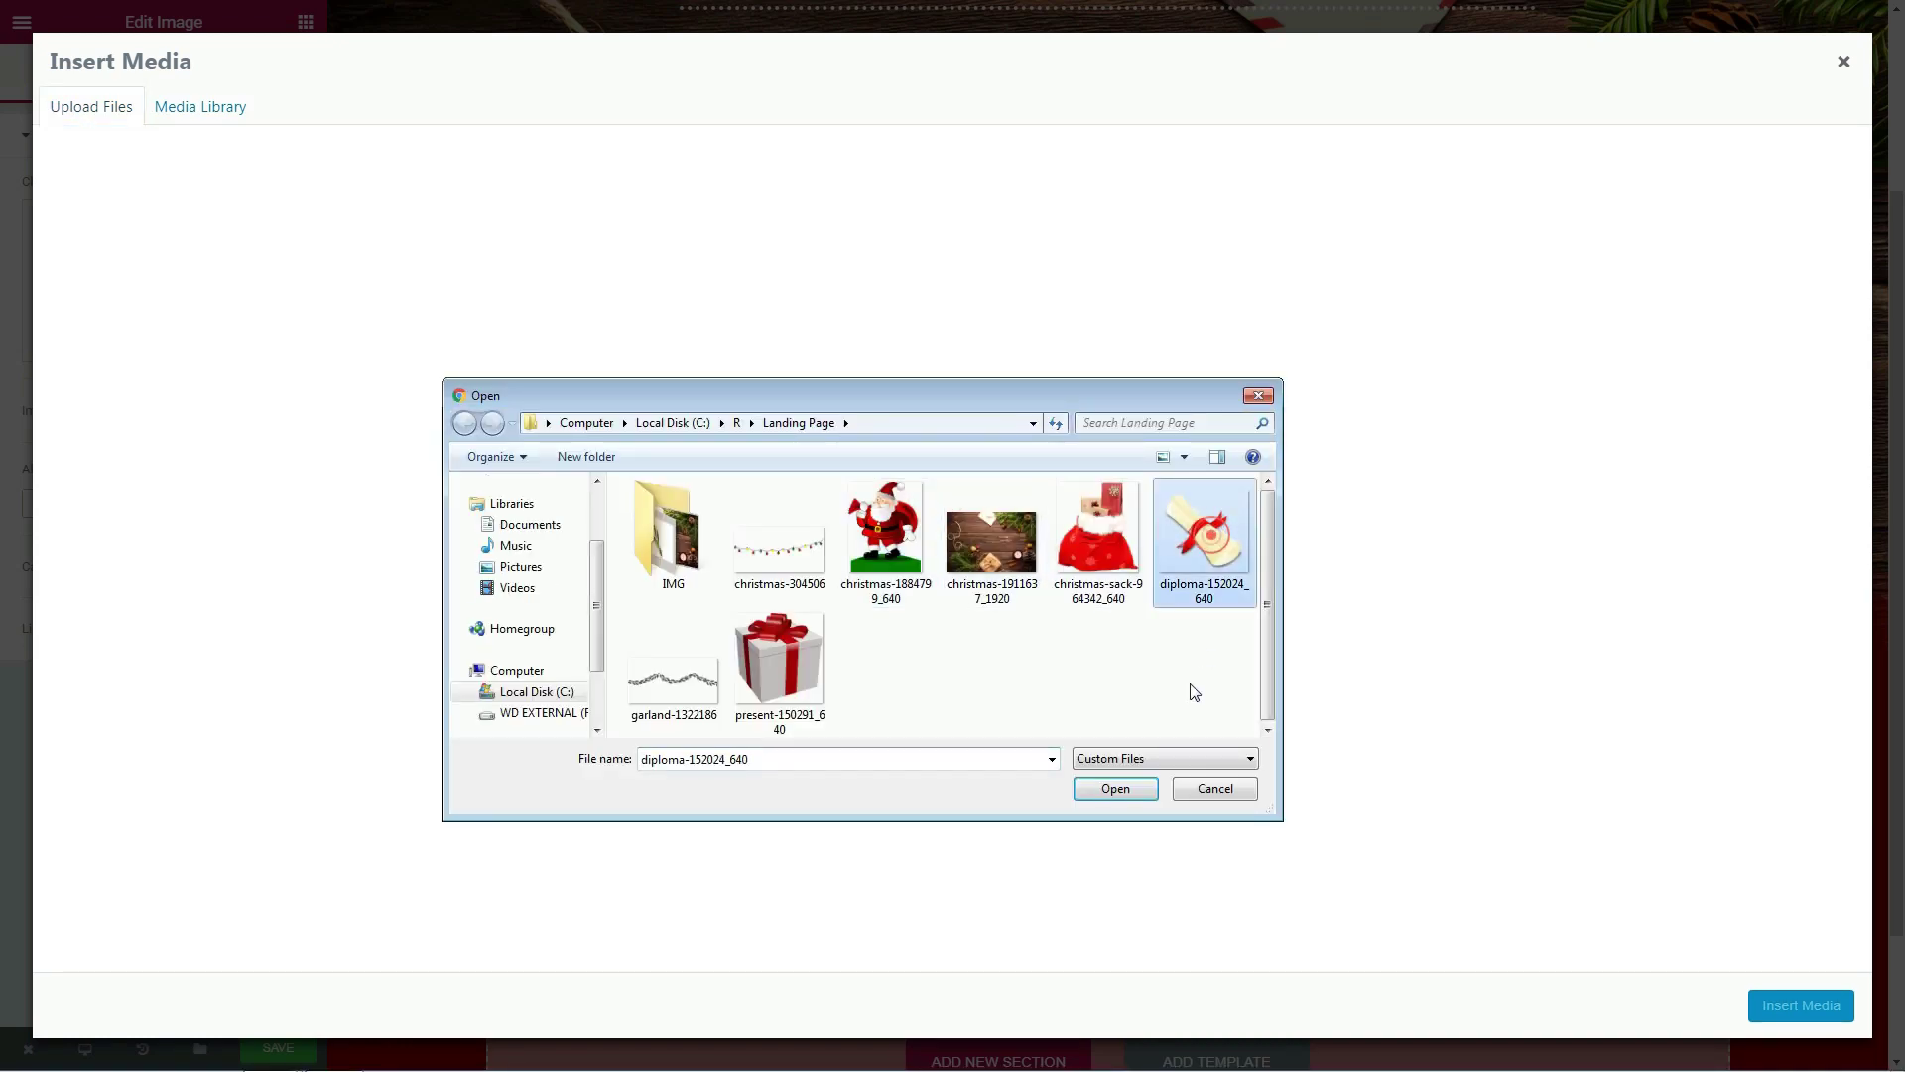
pyautogui.click(1116, 796)
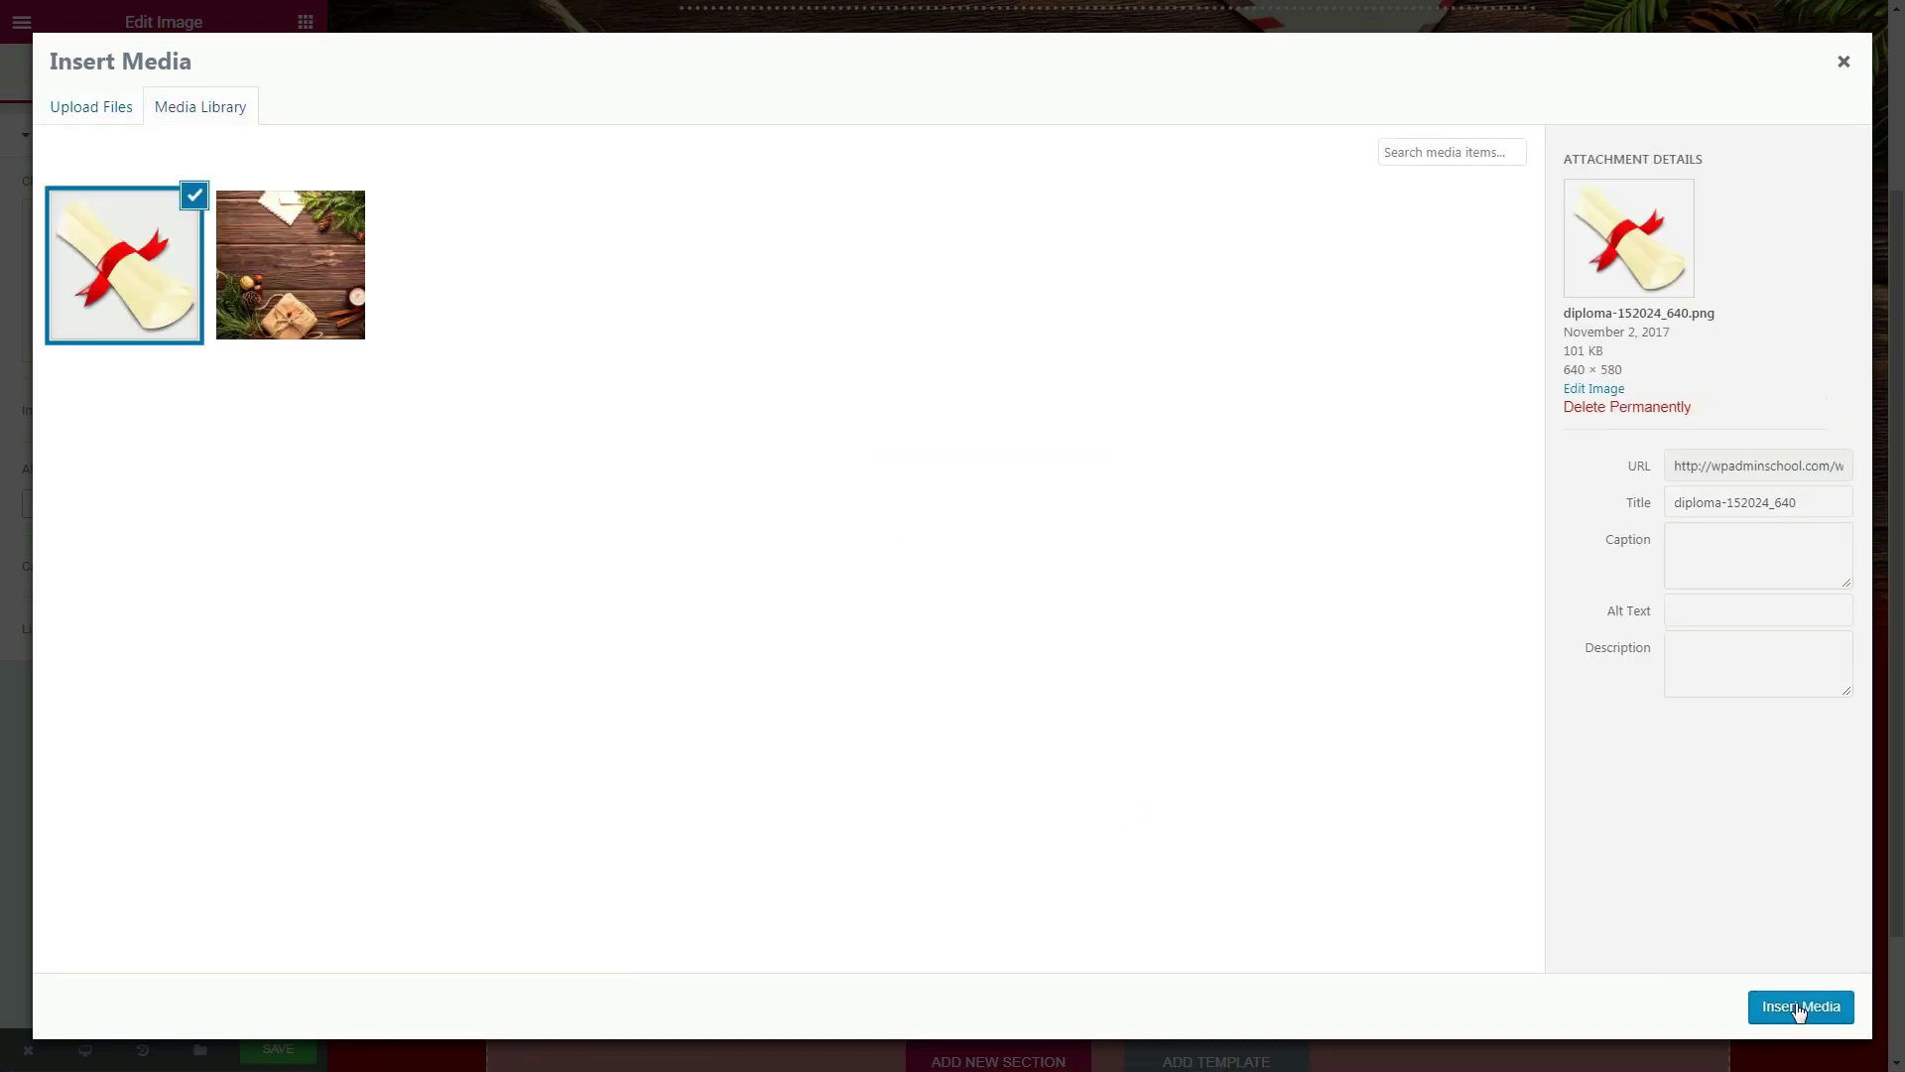
pyautogui.click(1799, 1009)
pyautogui.click(256, 411)
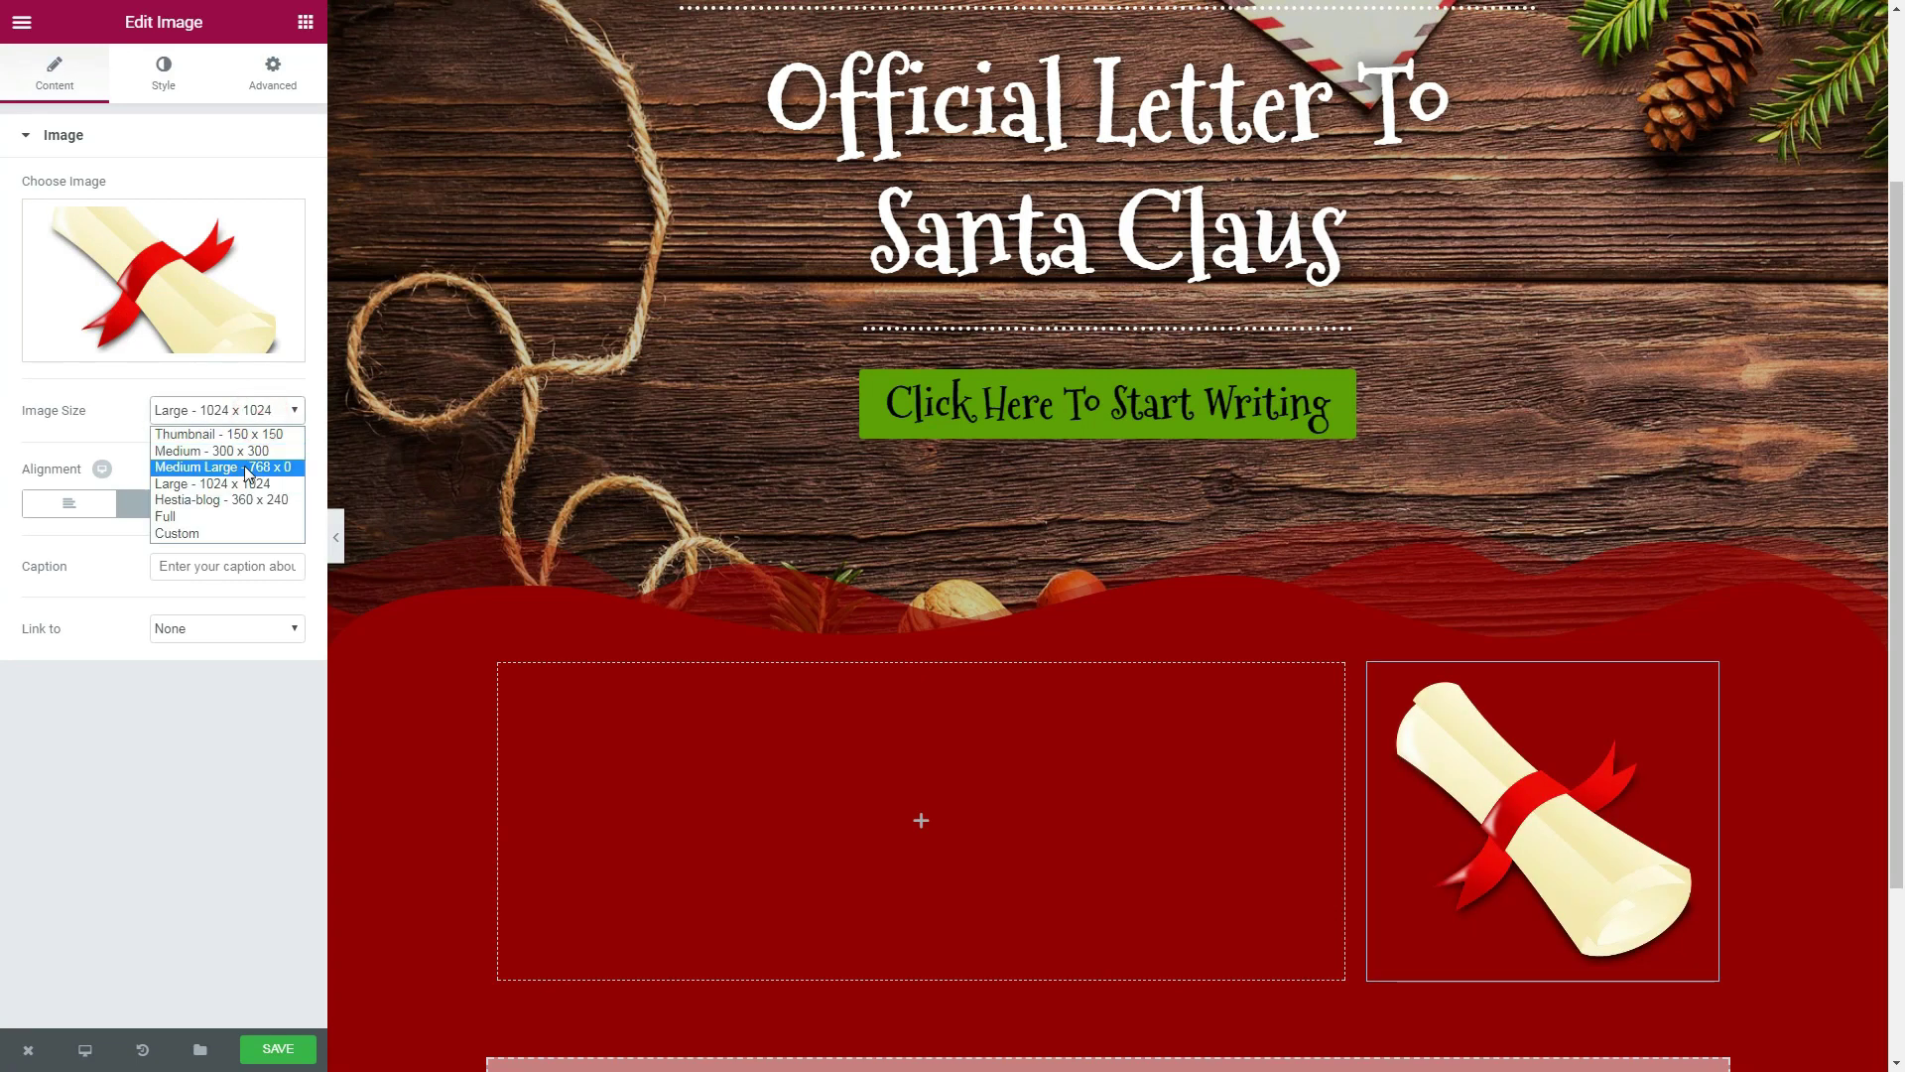
pyautogui.click(239, 517)
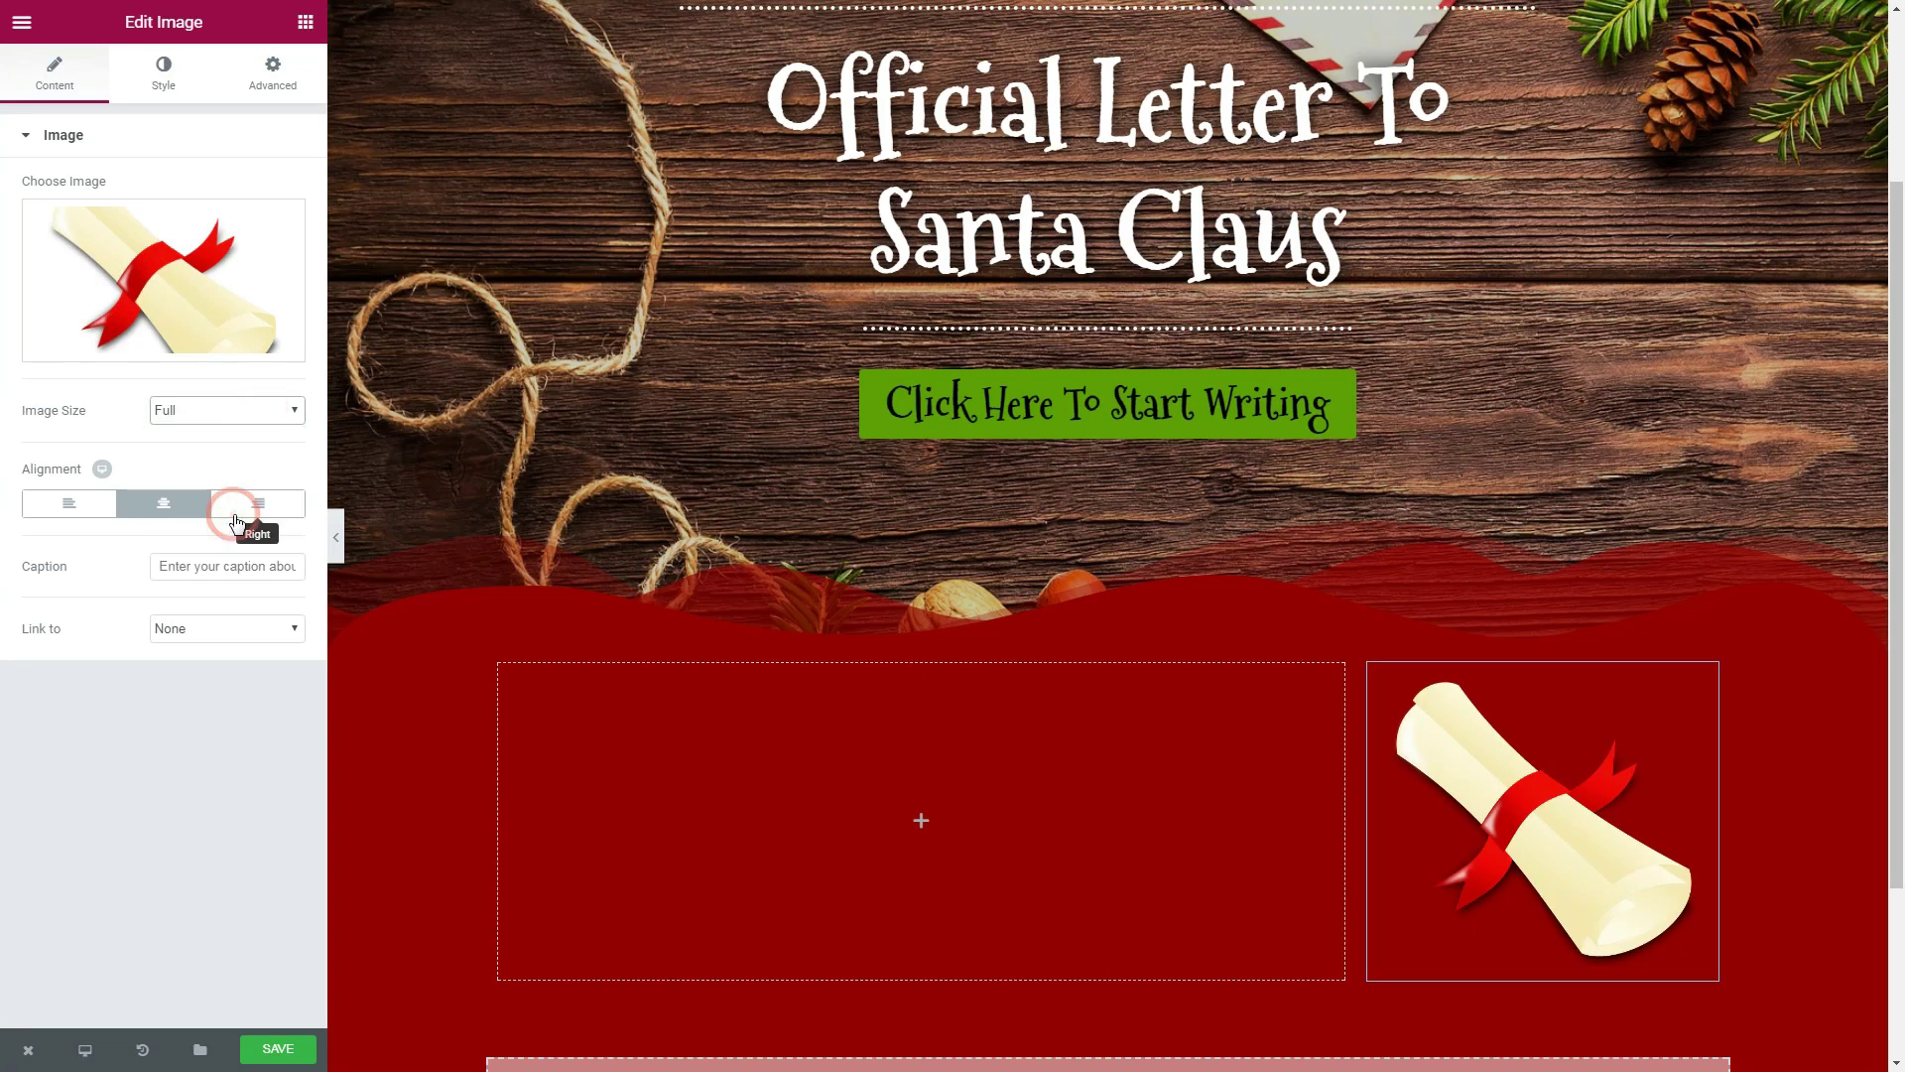
# - Unlink the scroll image's margins and set its top margin to -200 px so it overlaps the hero
pyautogui.click(277, 78)
pyautogui.click(277, 219)
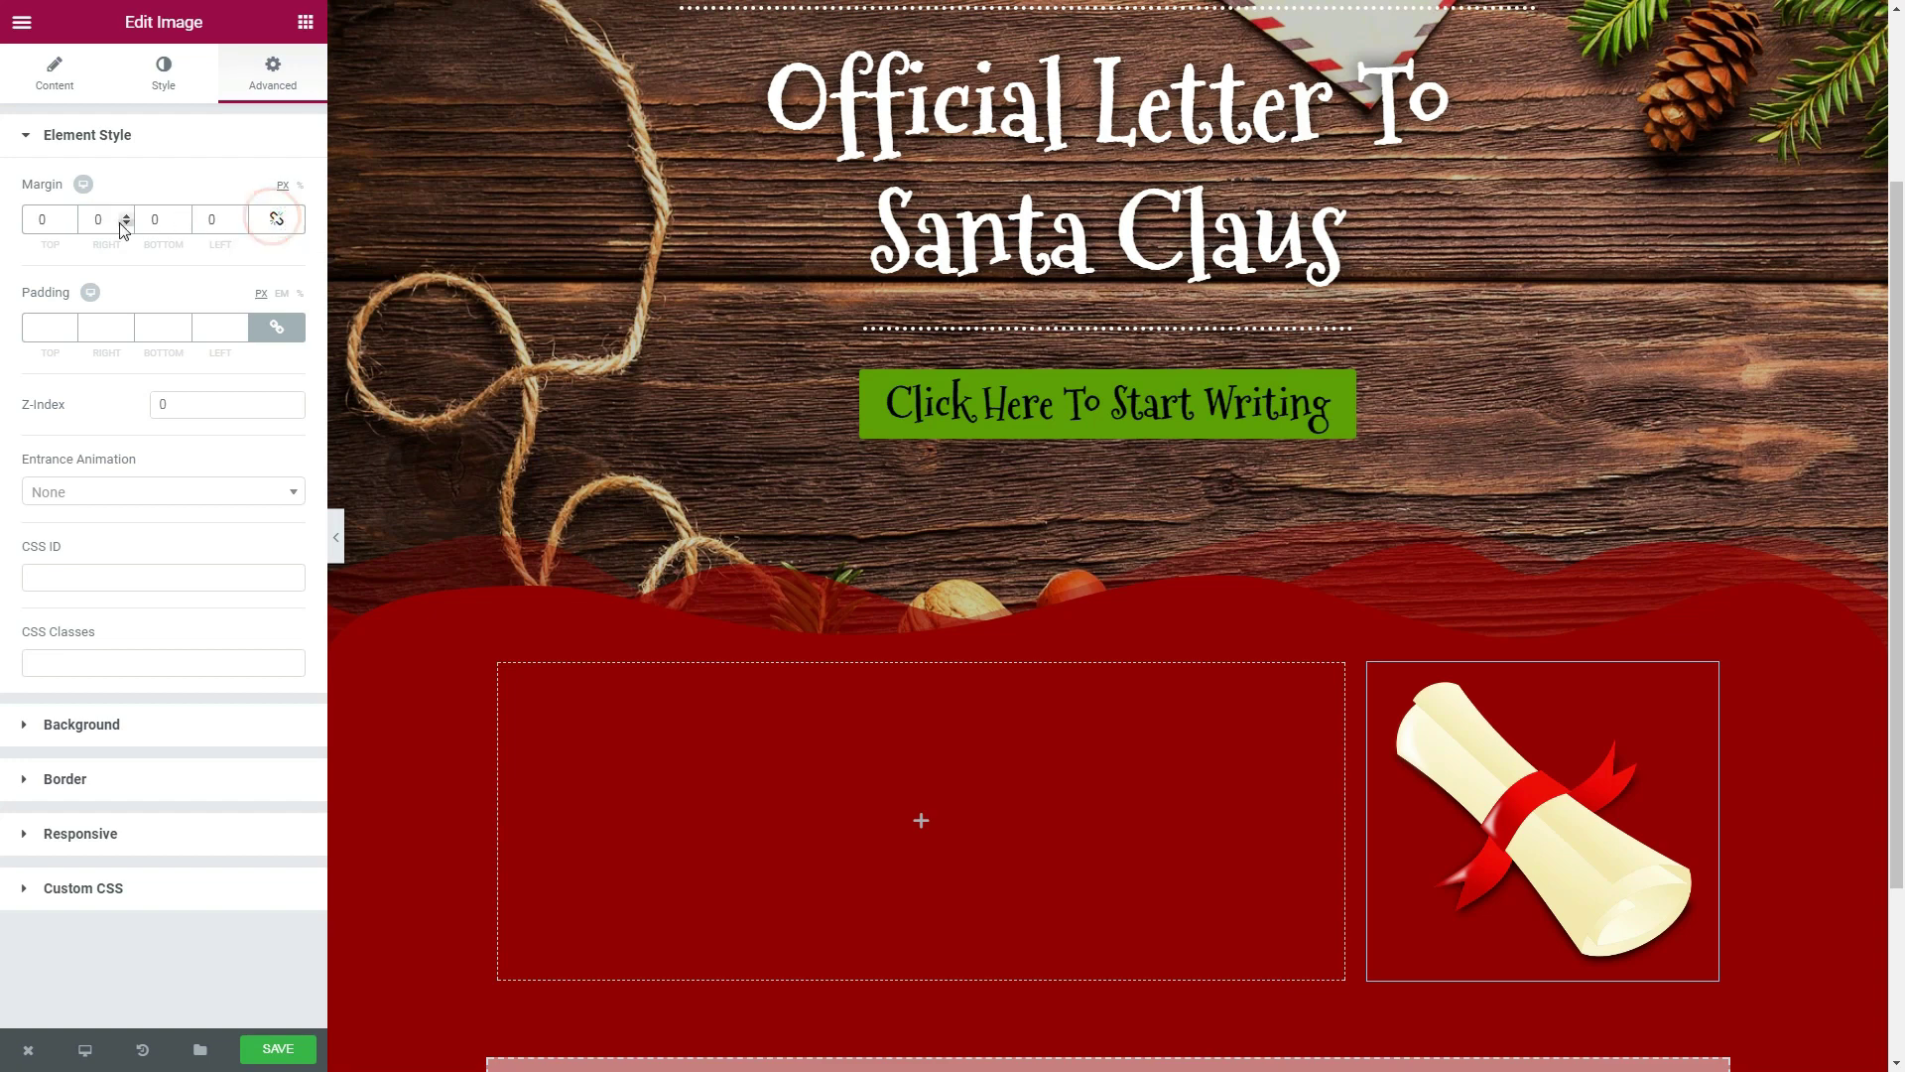
pyautogui.click(70, 215)
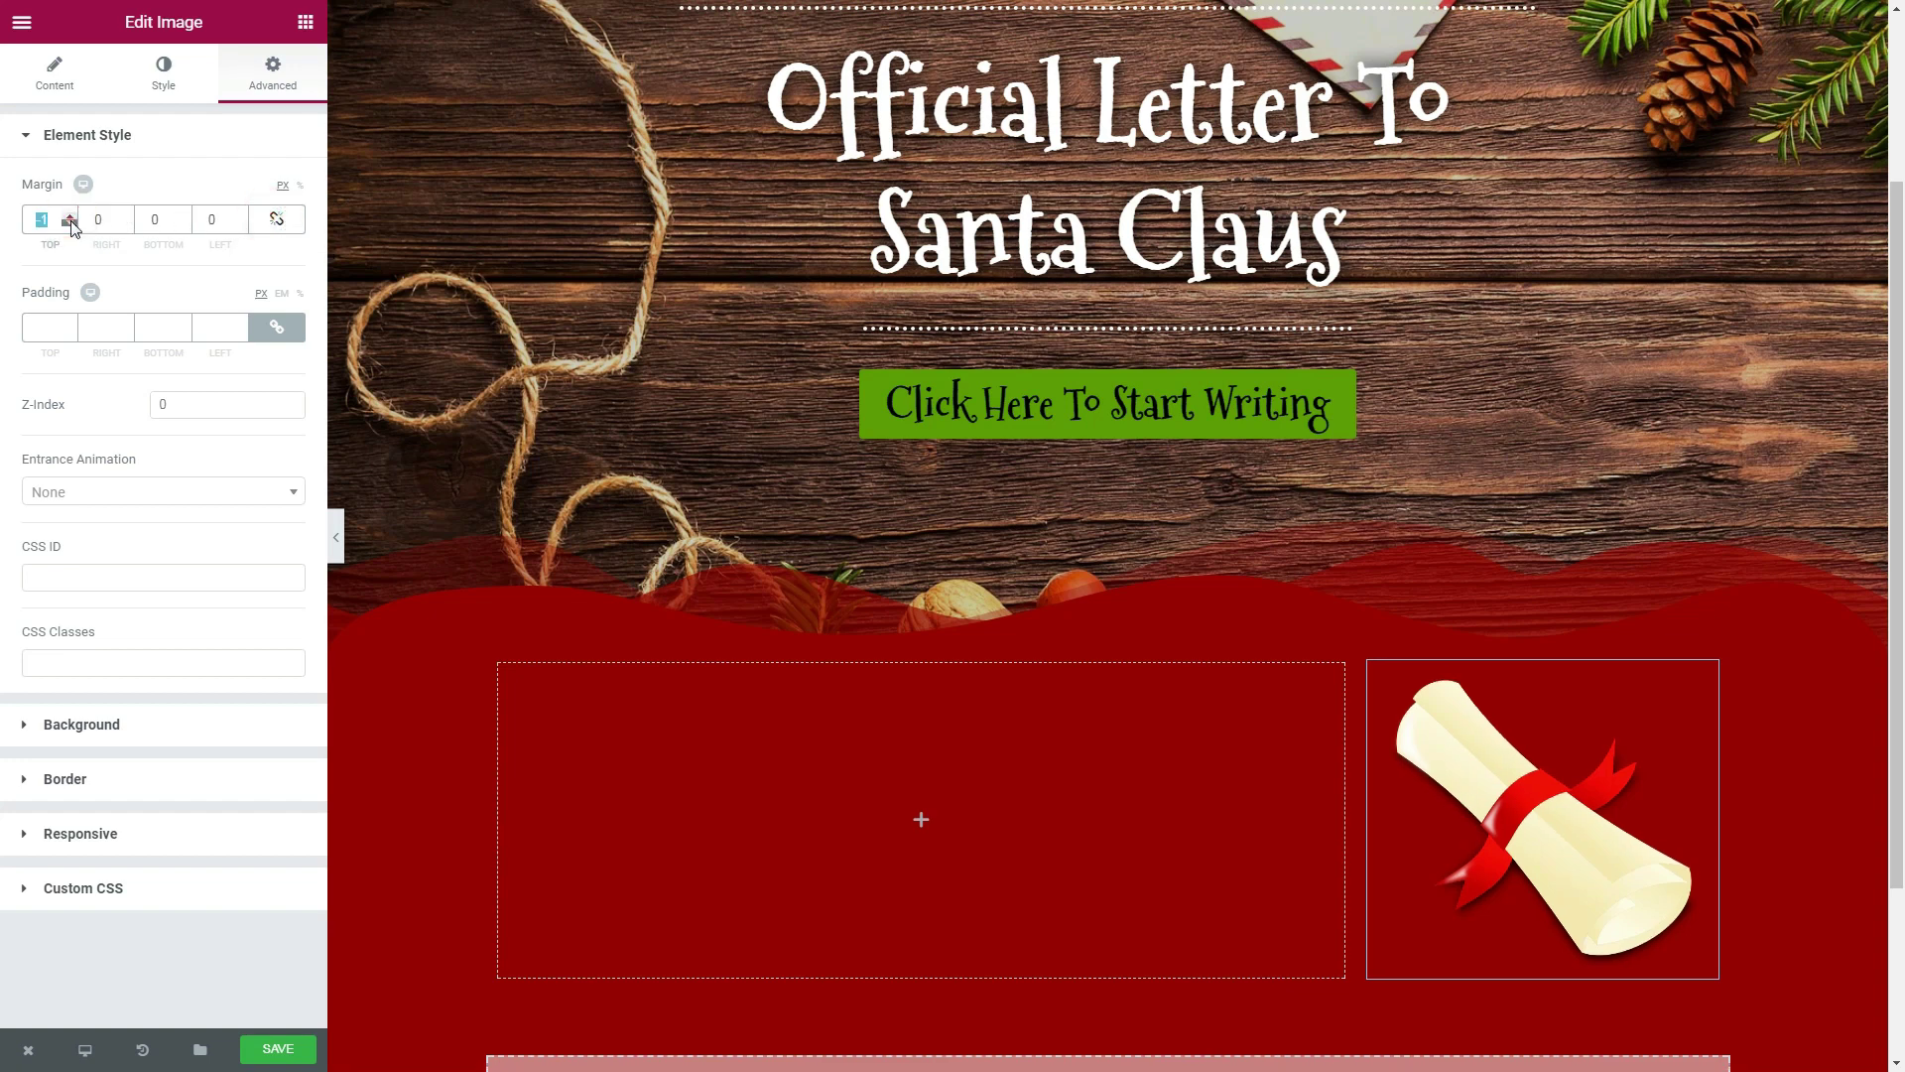
pyautogui.click(70, 225)
pyautogui.click(70, 226)
pyautogui.click(72, 227)
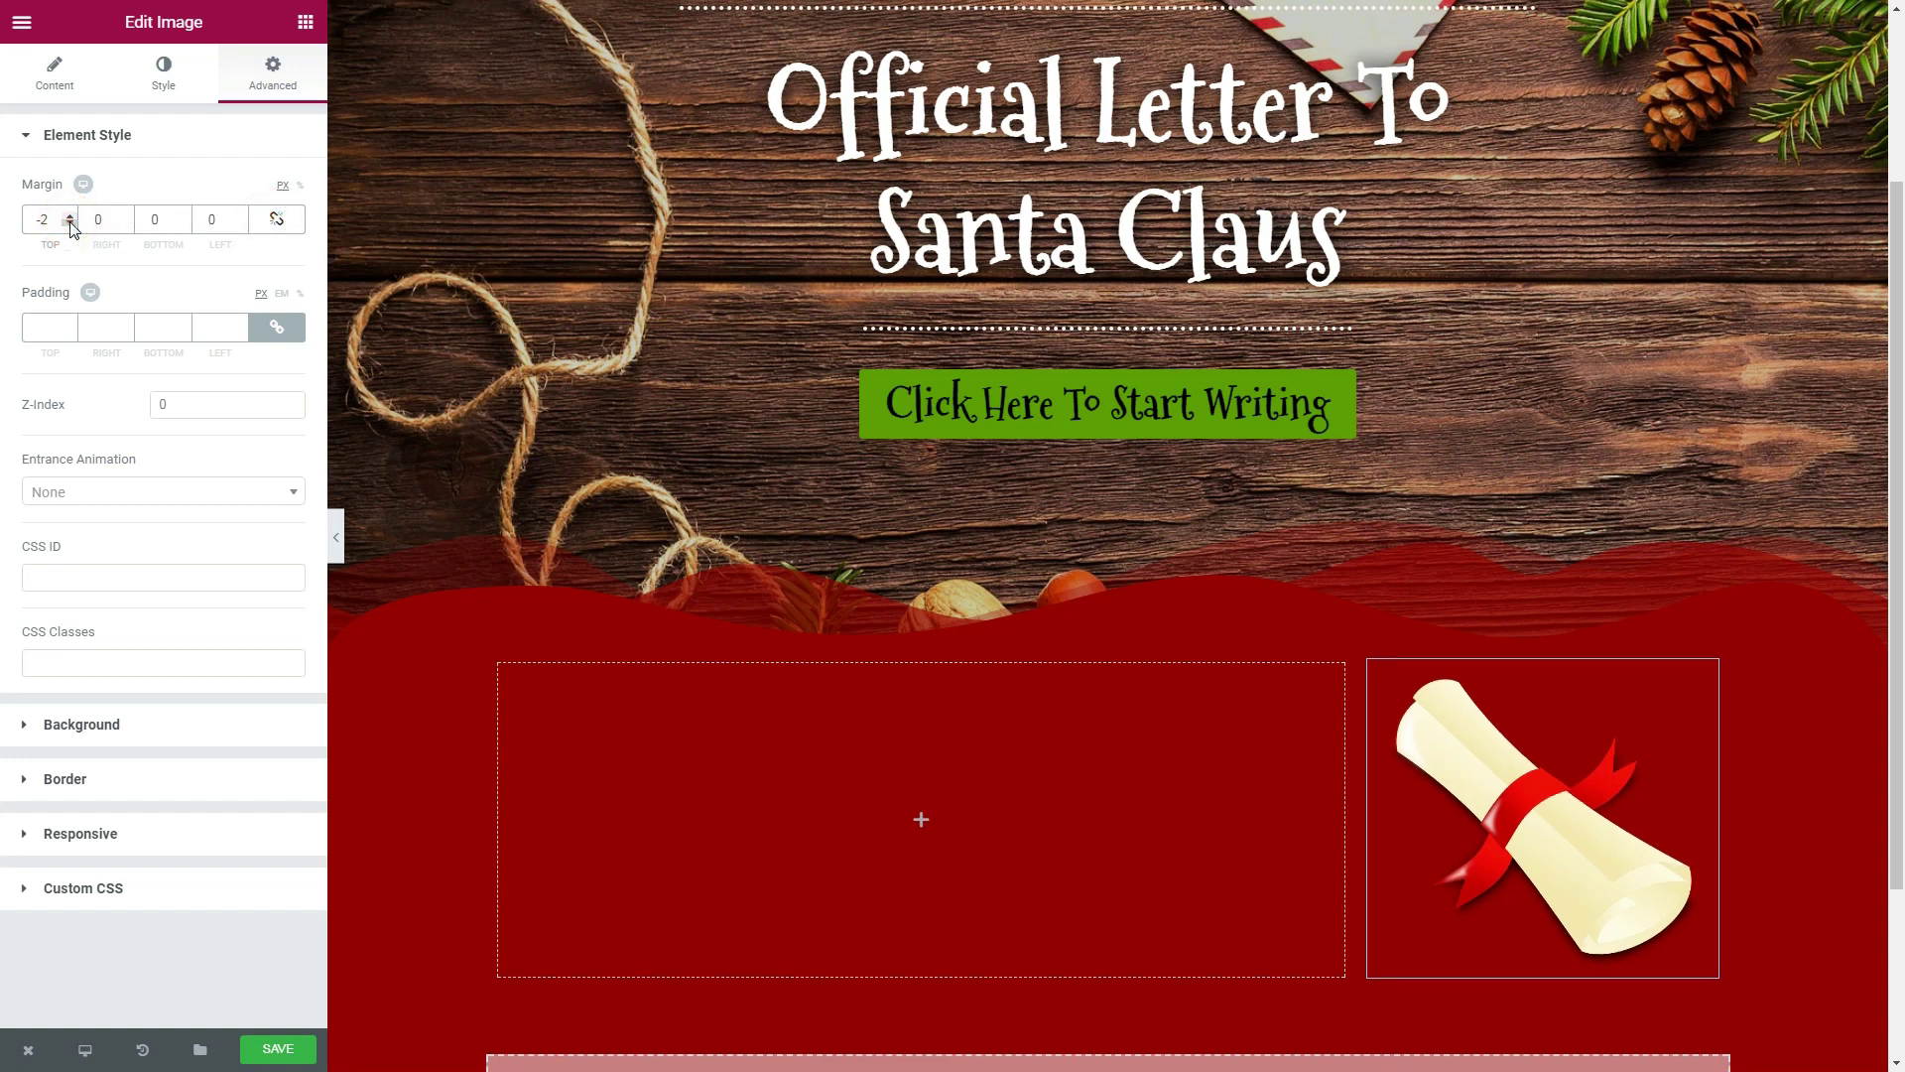
pyautogui.write('00')
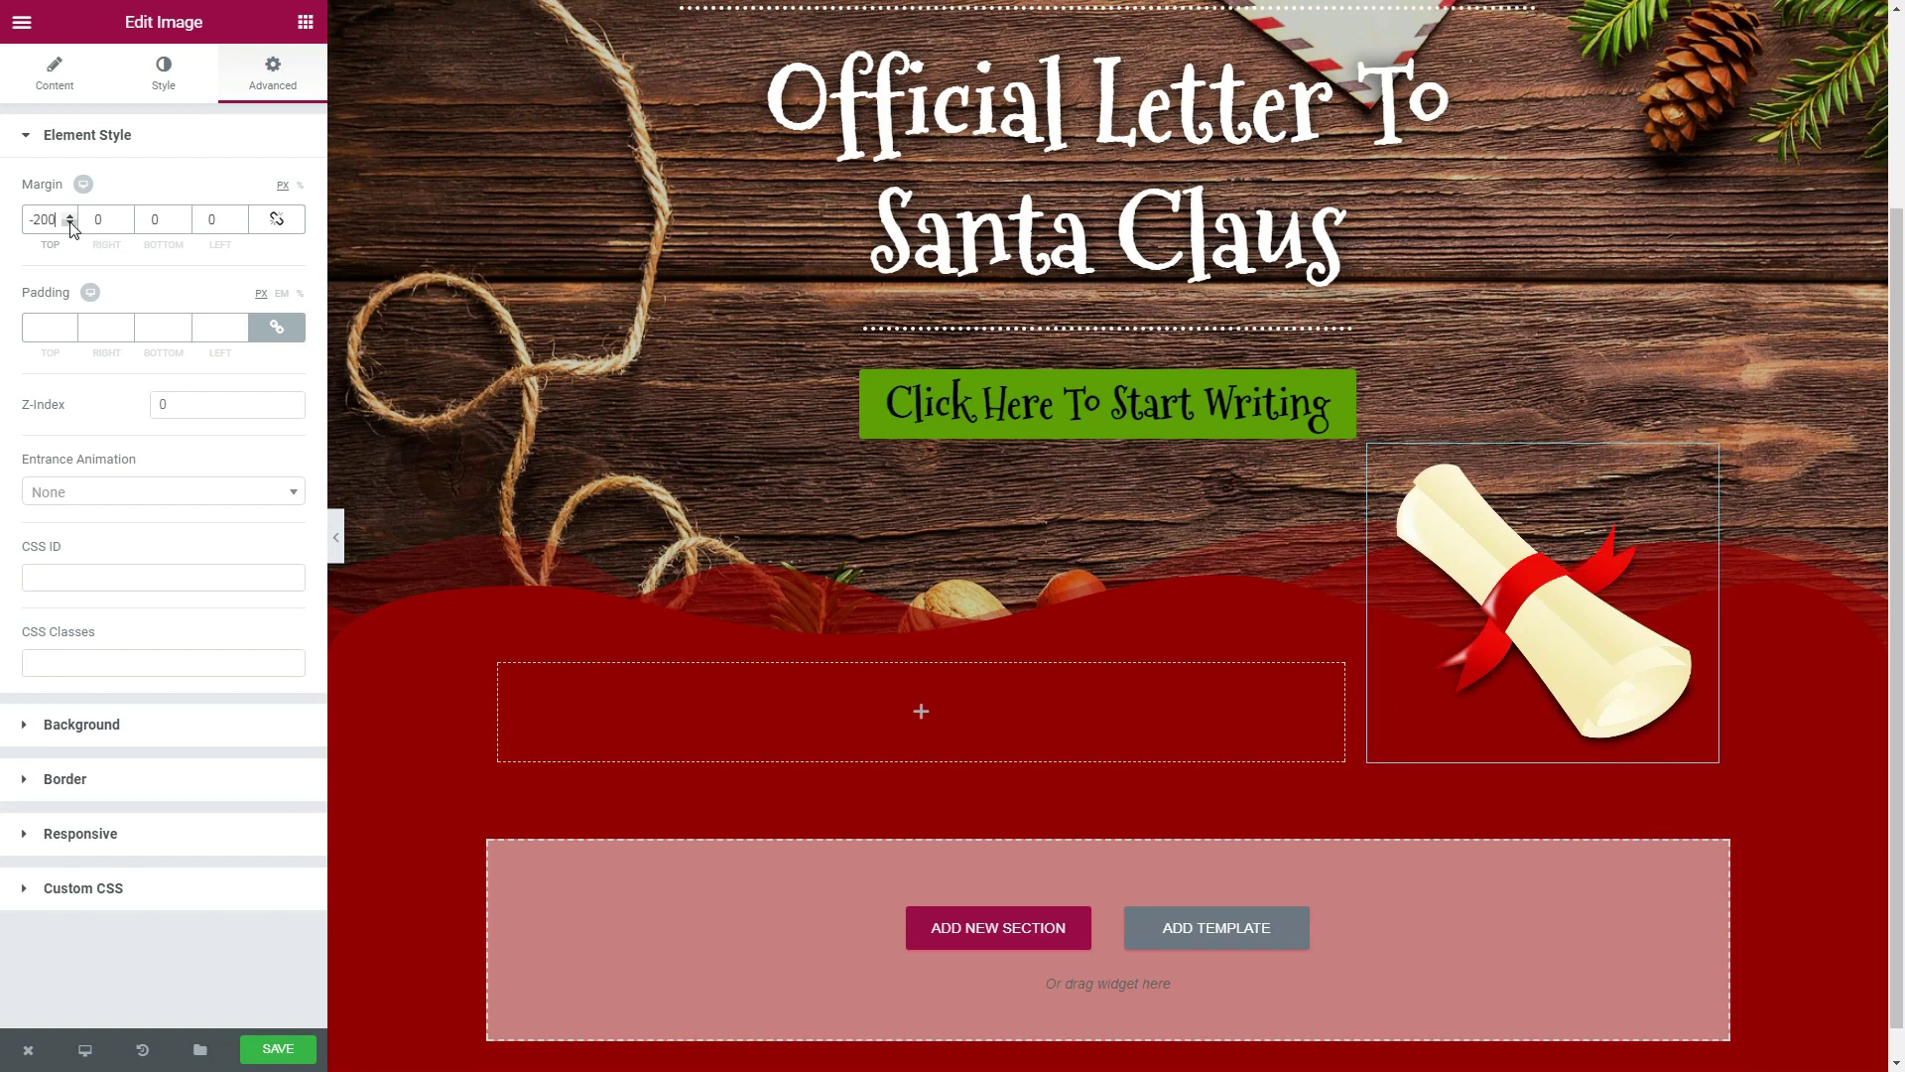
# - Preview the hero and the overlapping scroll image at full width, and return to the editing view
pyautogui.scroll(3, 1509, 607)
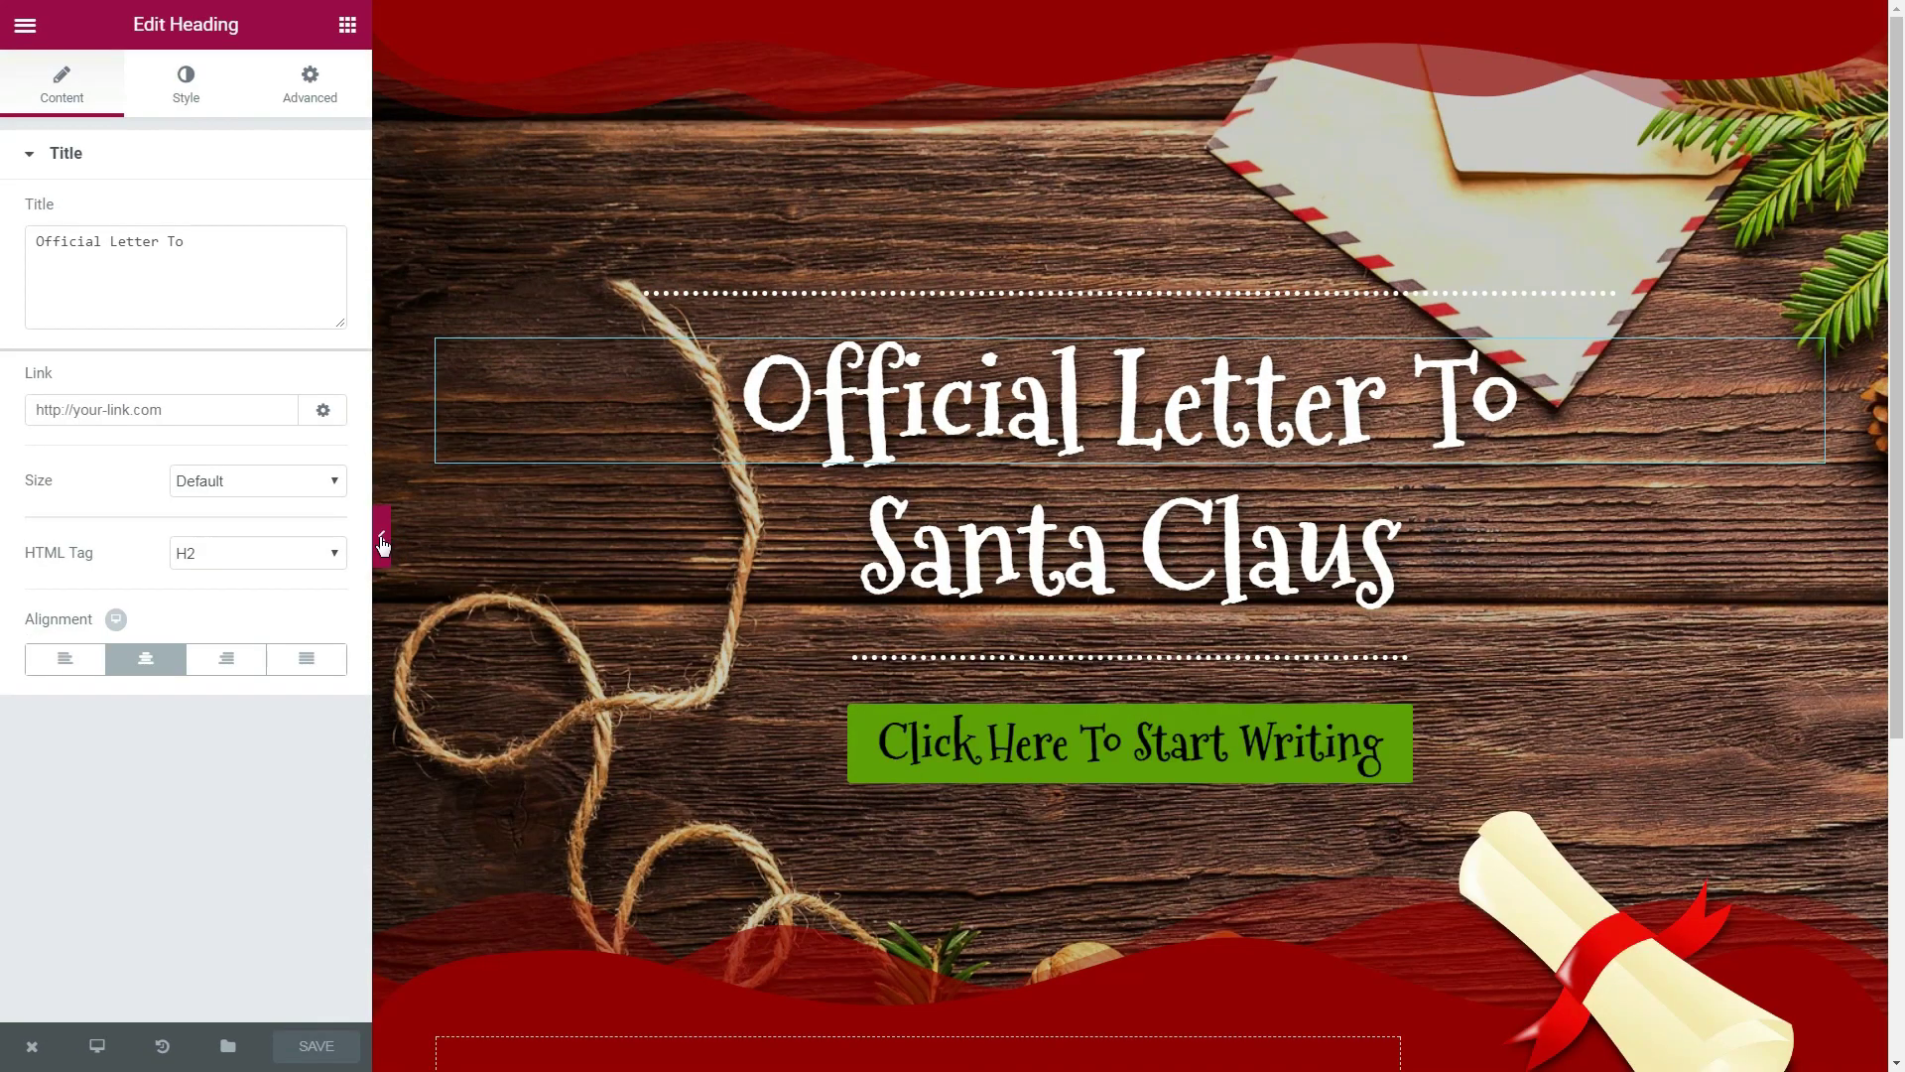
pyautogui.click(379, 536)
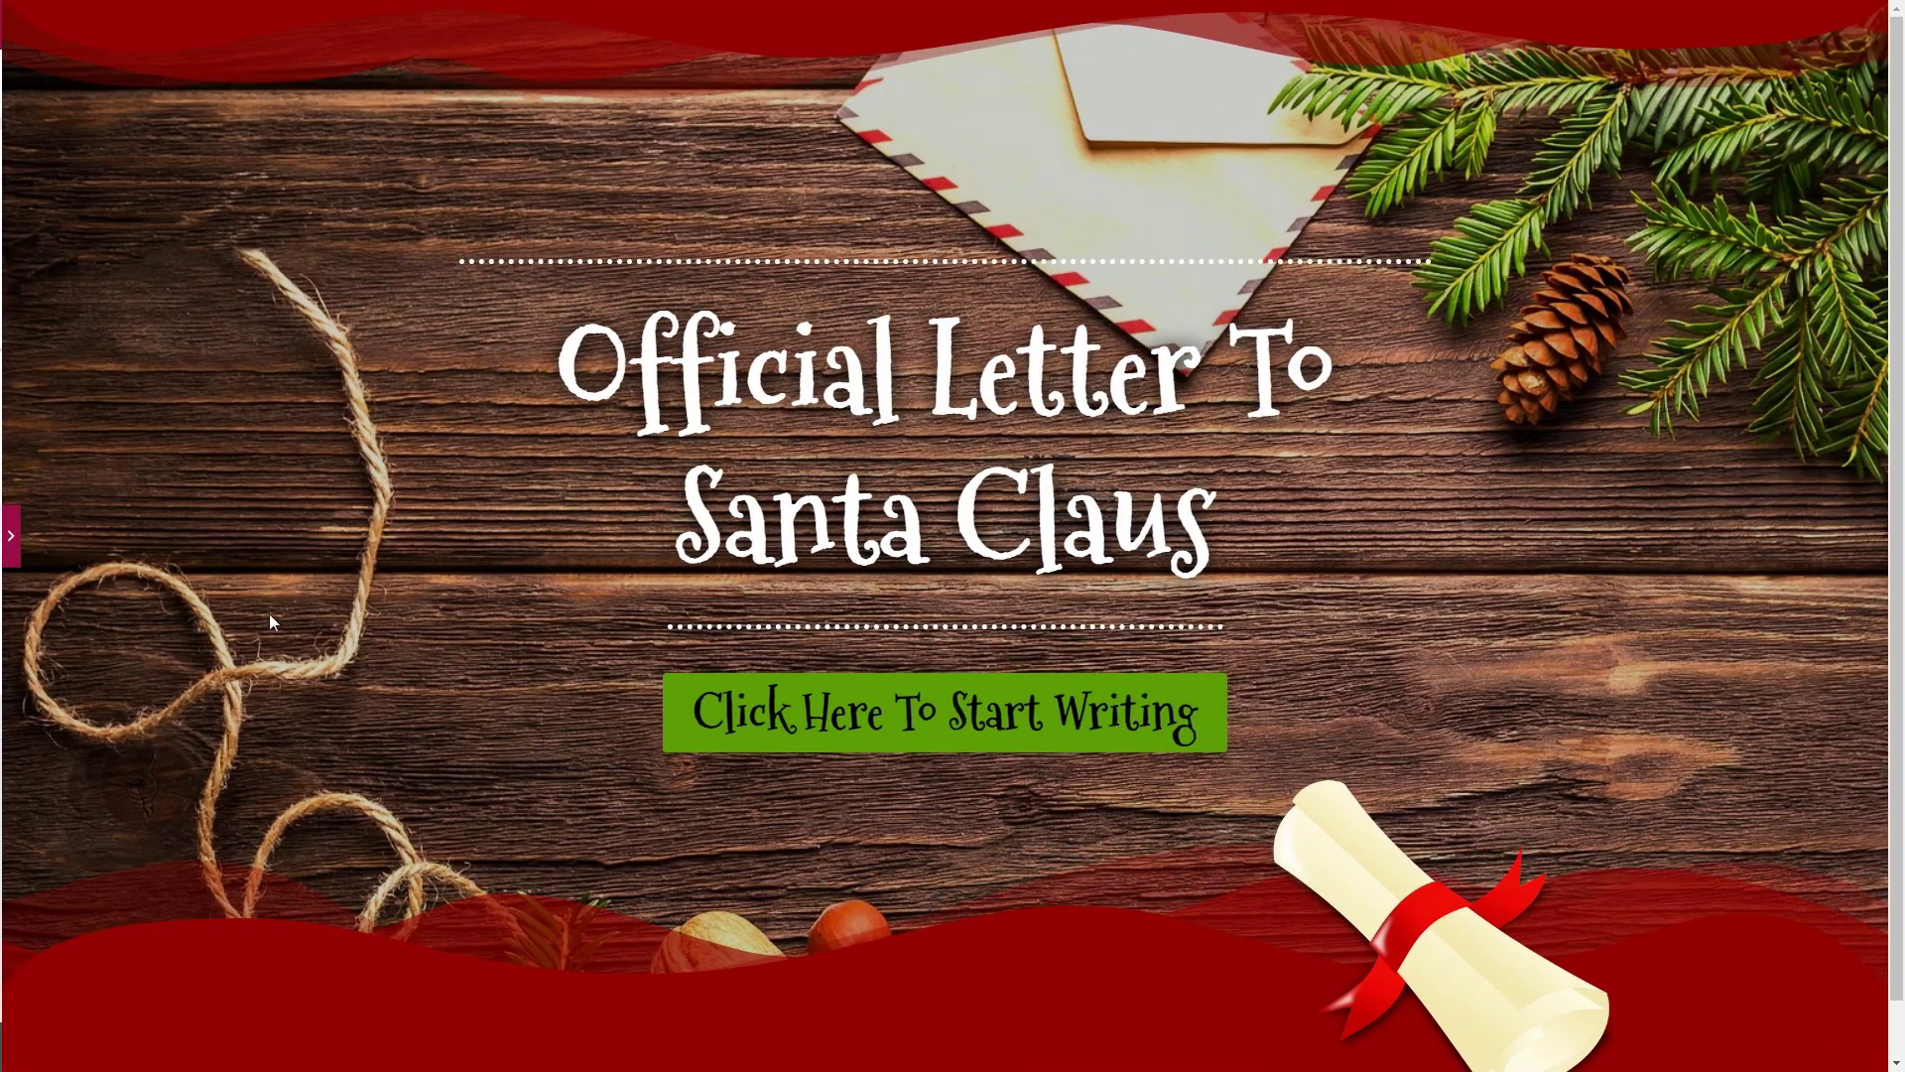
pyautogui.click(10, 536)
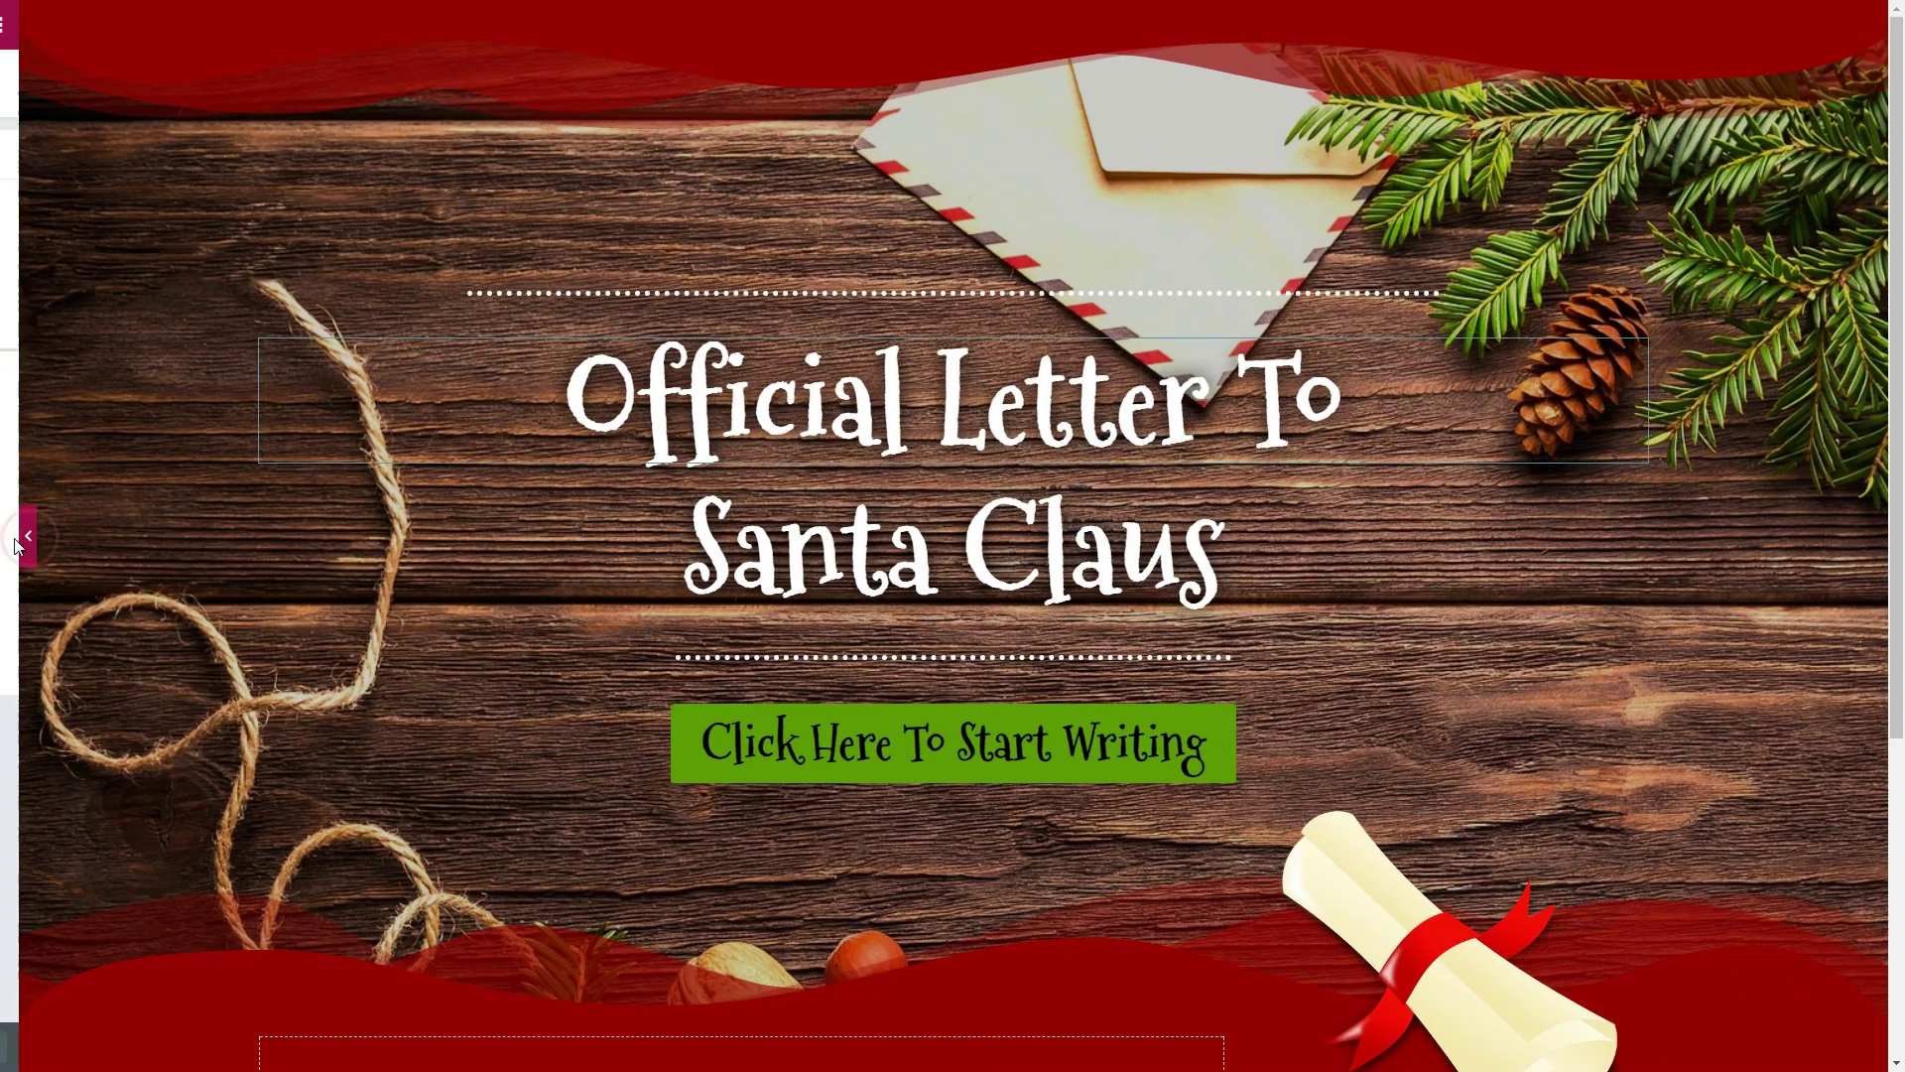
# - Duplicate the "Santa Claus" heading and move the copy into the wide column beside the scroll image
pyautogui.scroll(-5, 957, 592)
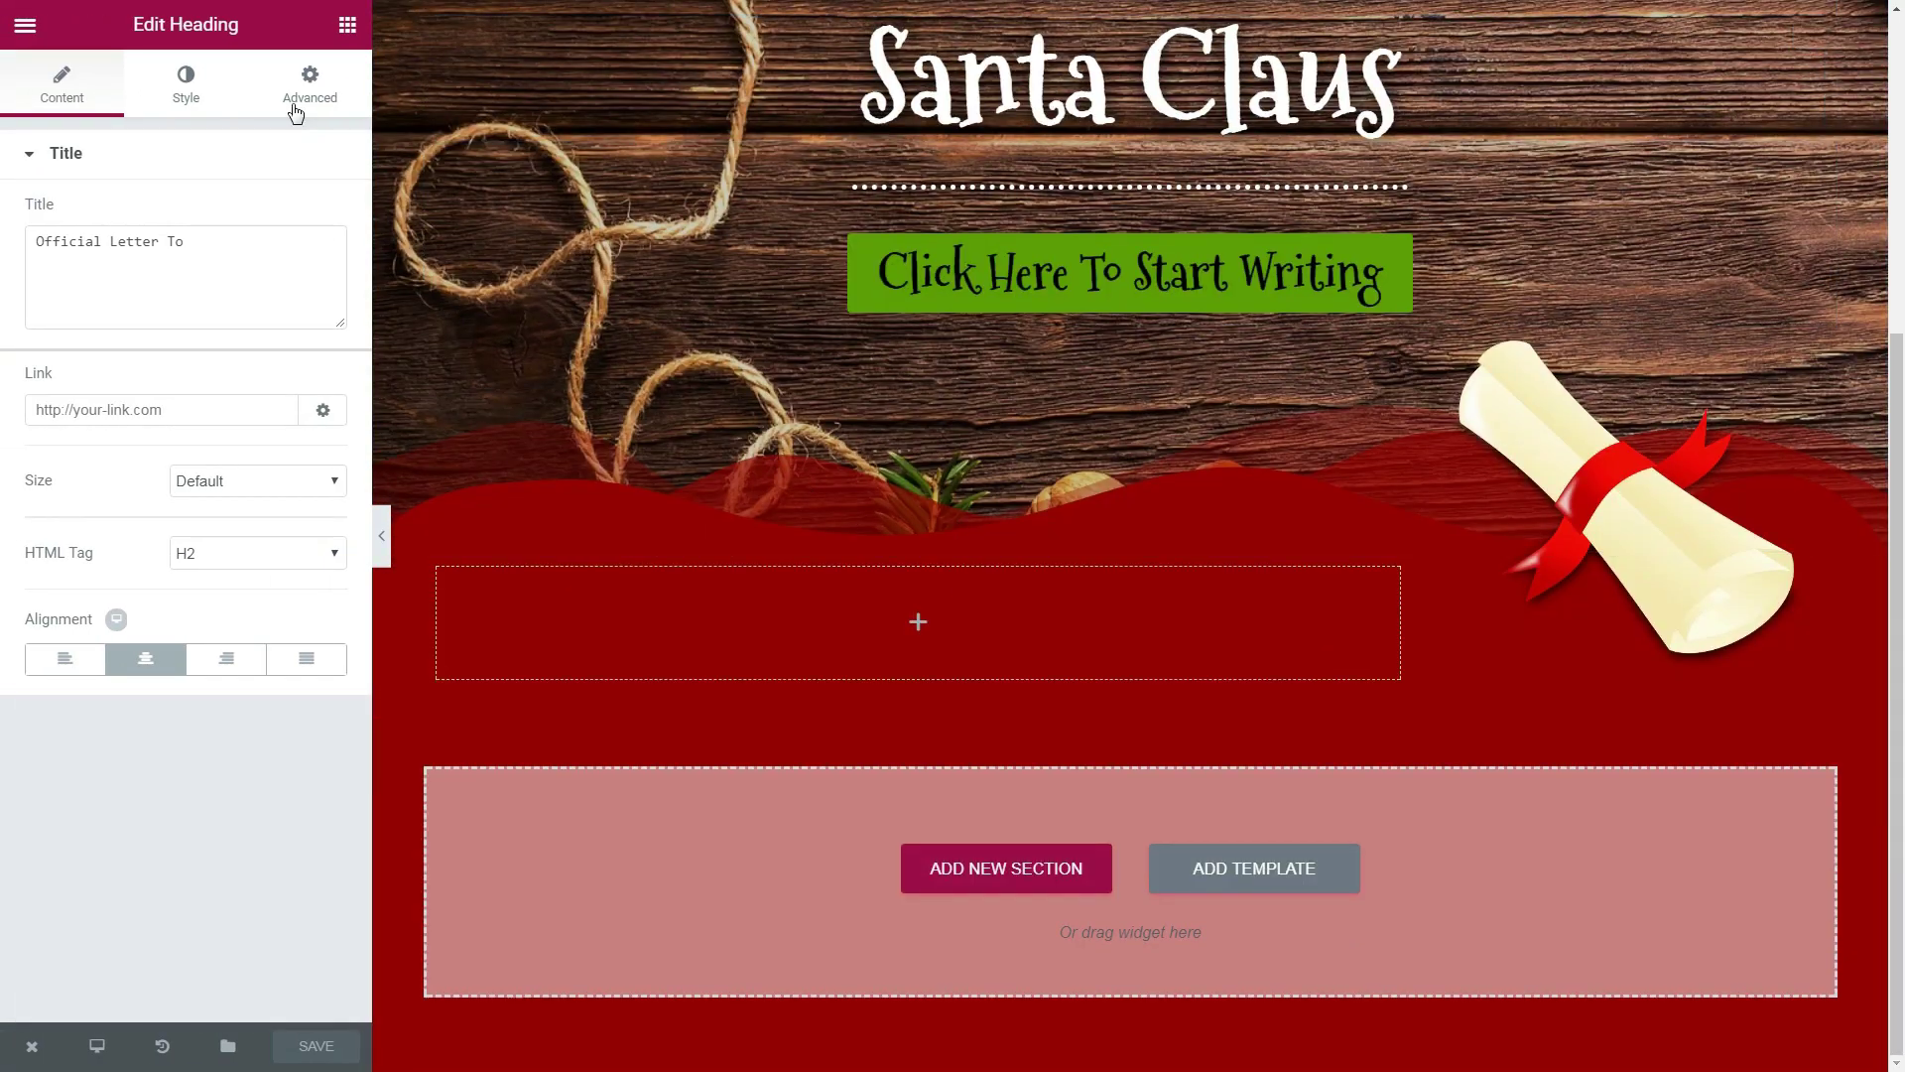
pyautogui.click(1774, 44)
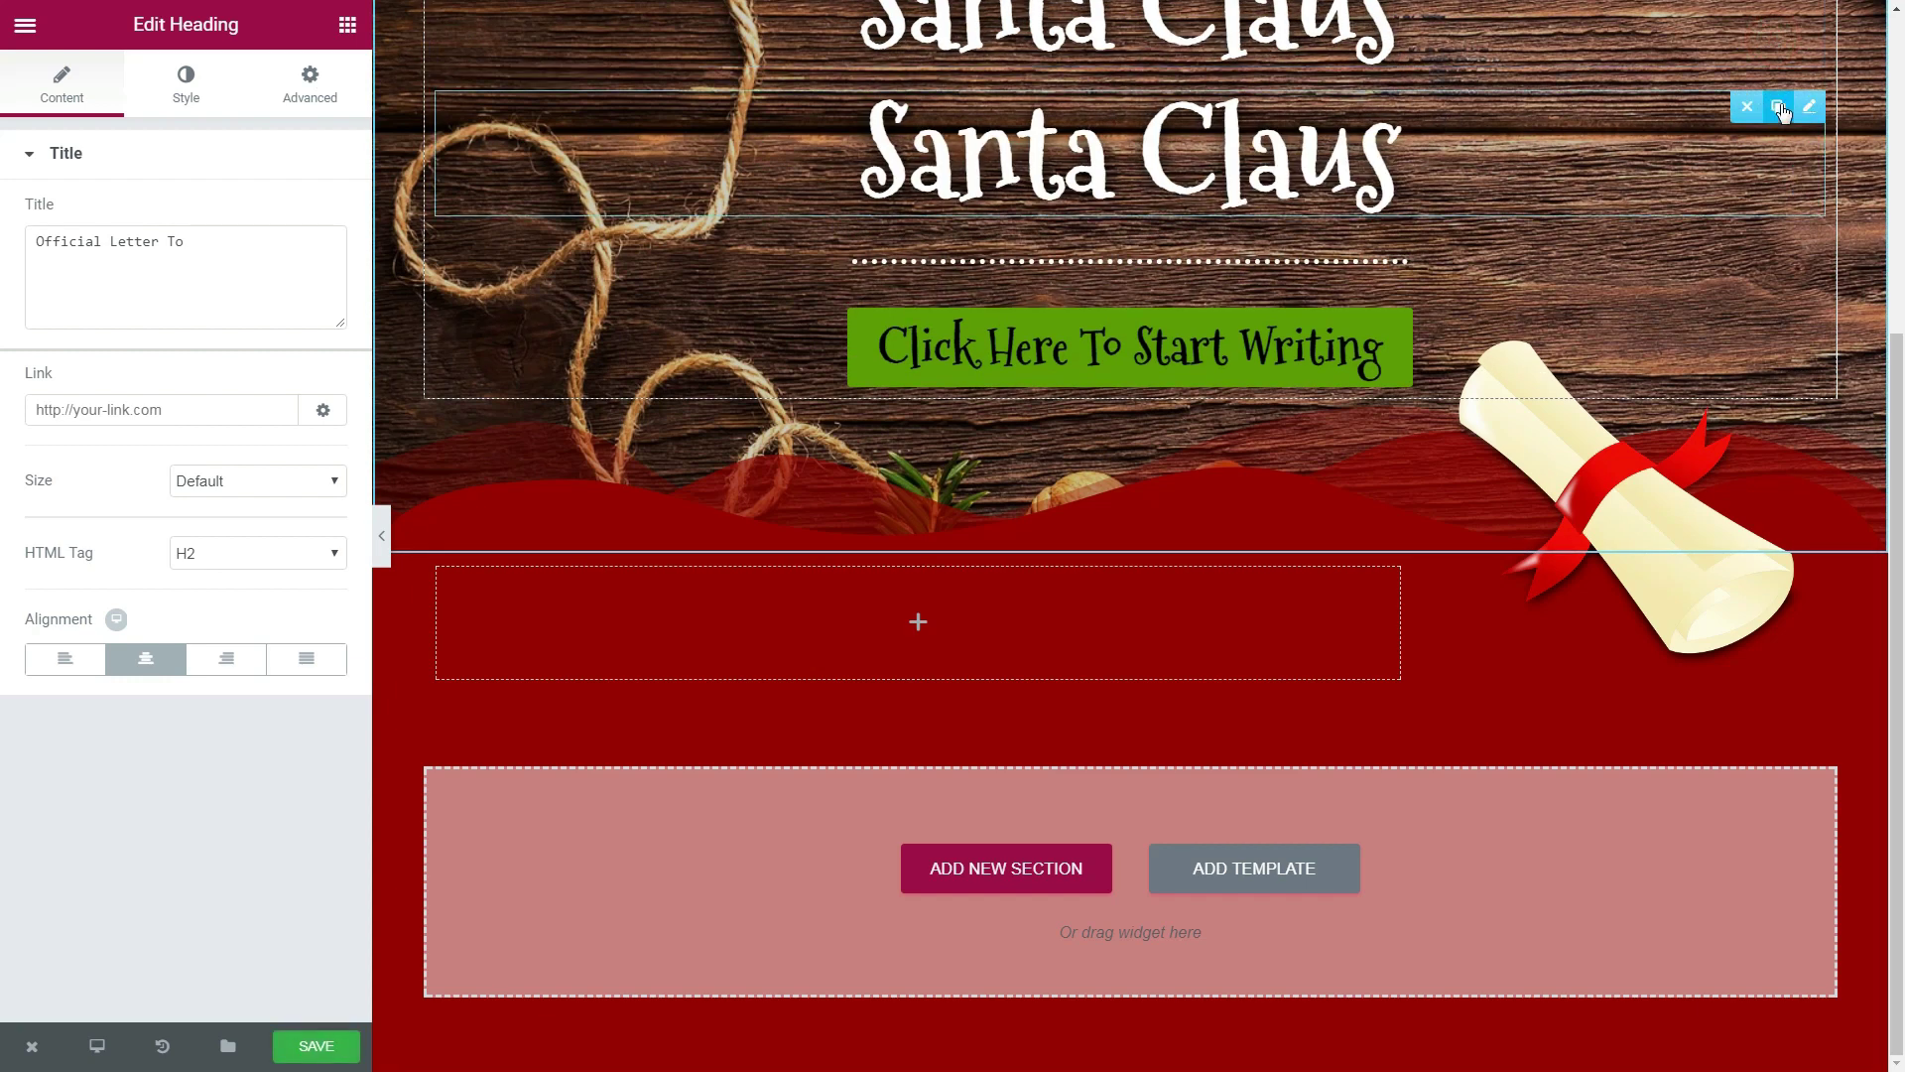
pyautogui.moveTo(1782, 116); pyautogui.dragTo(1025, 626)
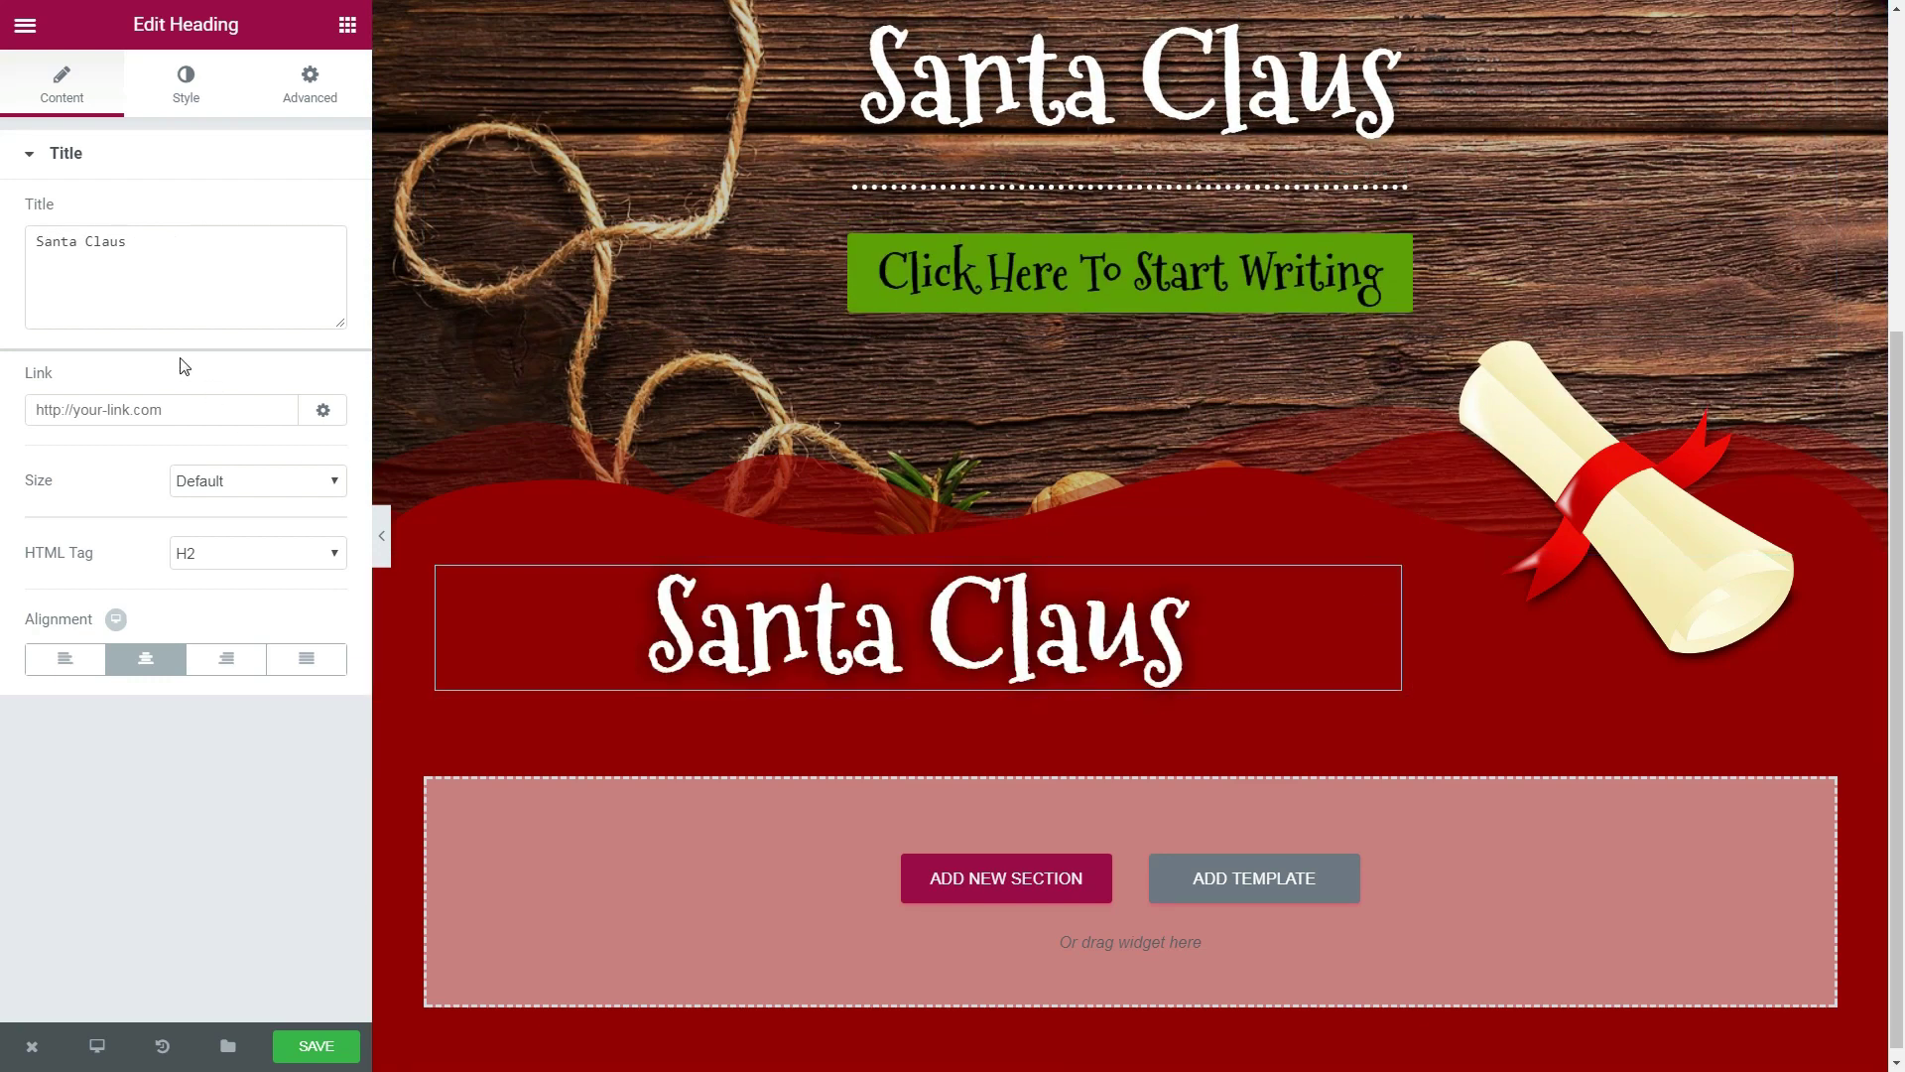
# - Copy the hex code #5da000 from the background color of the "Click Here To Start Writing" button
pyautogui.click(943, 303)
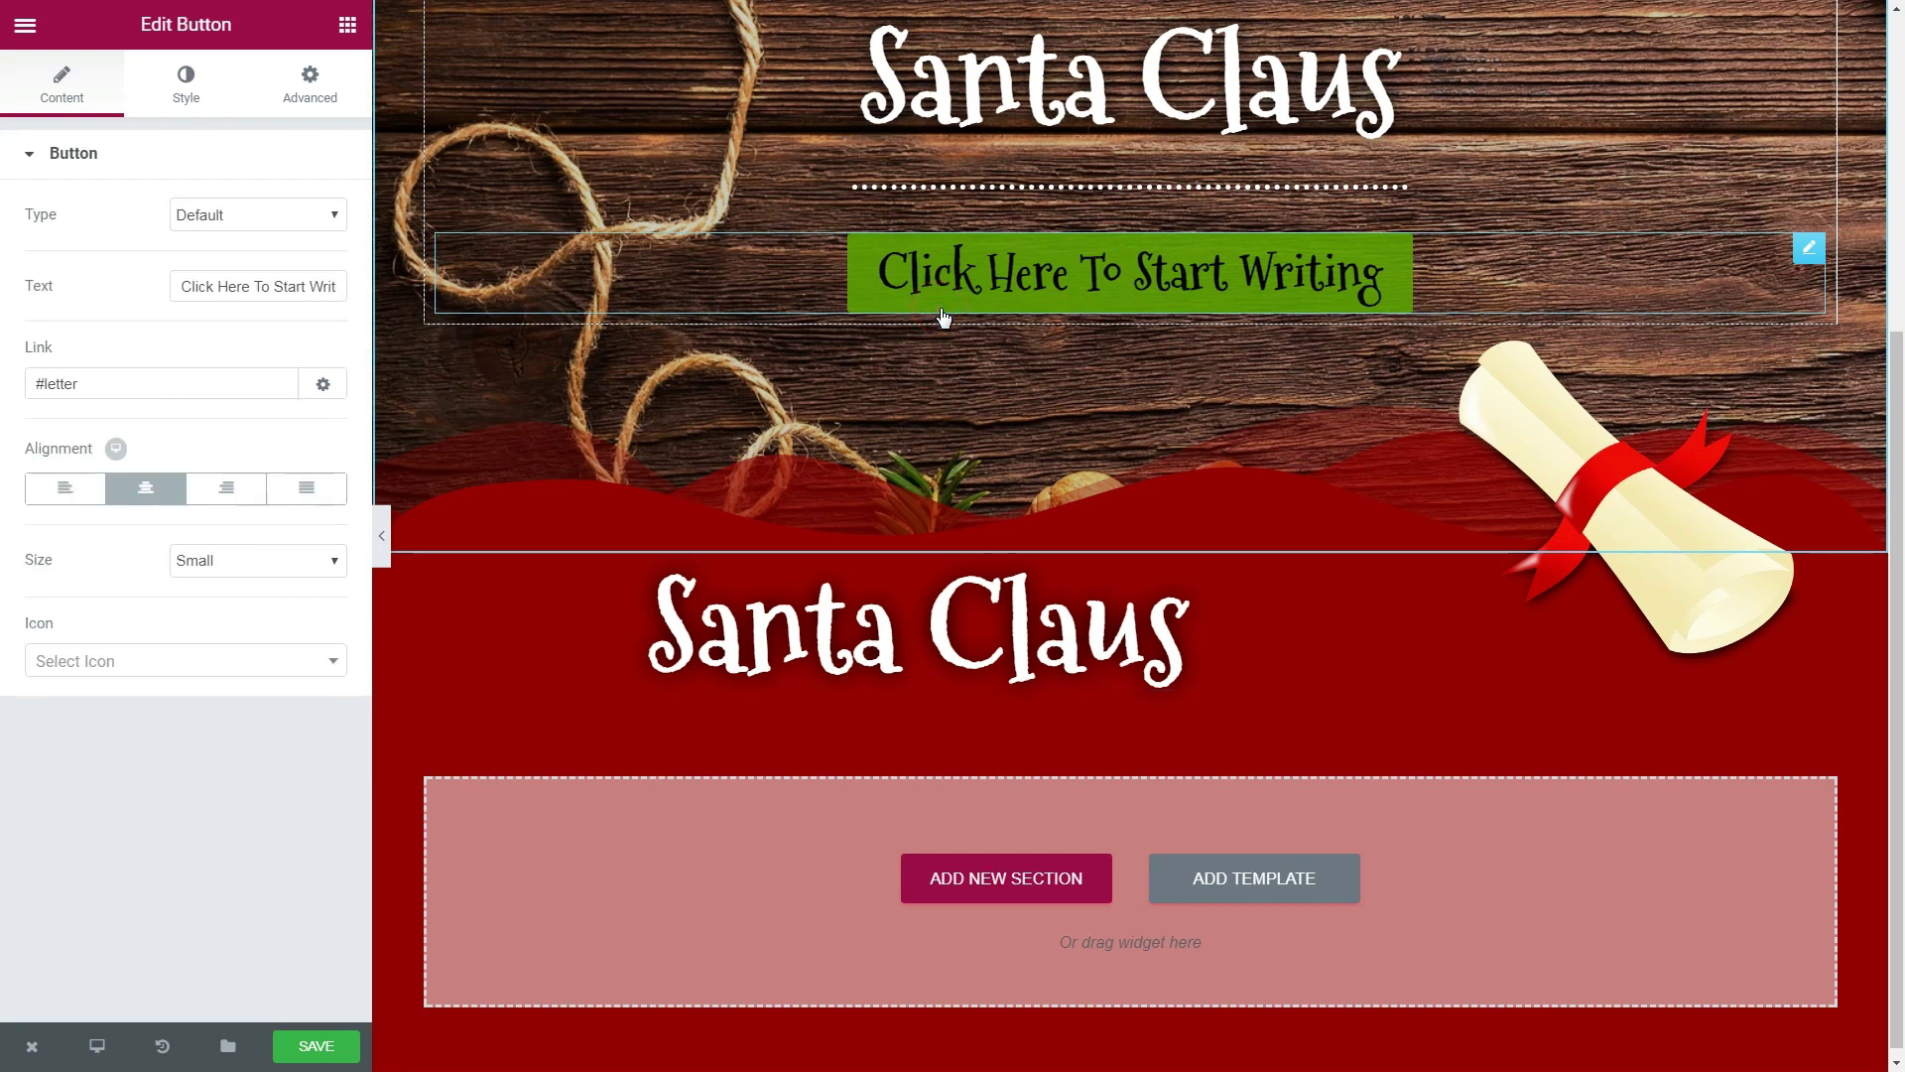
pyautogui.click(187, 86)
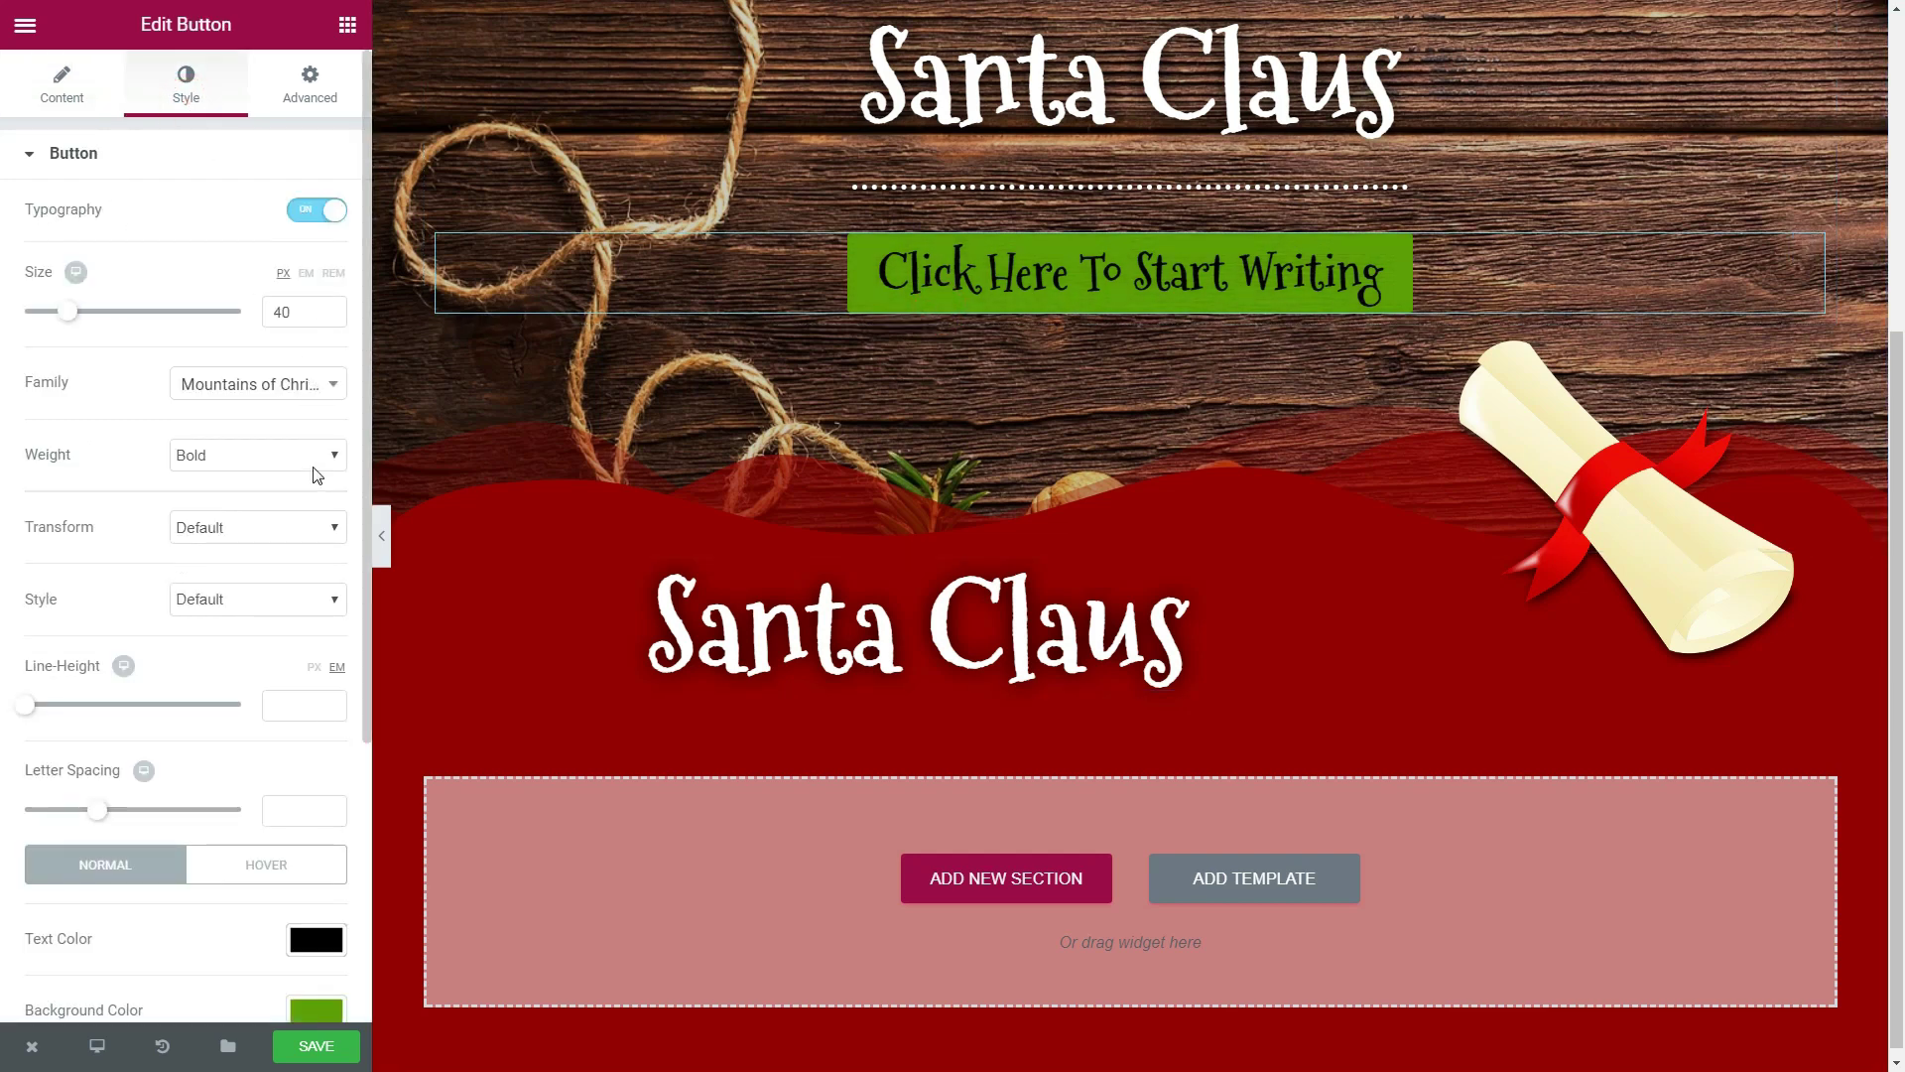
pyautogui.scroll(-4, 316, 860)
pyautogui.click(316, 626)
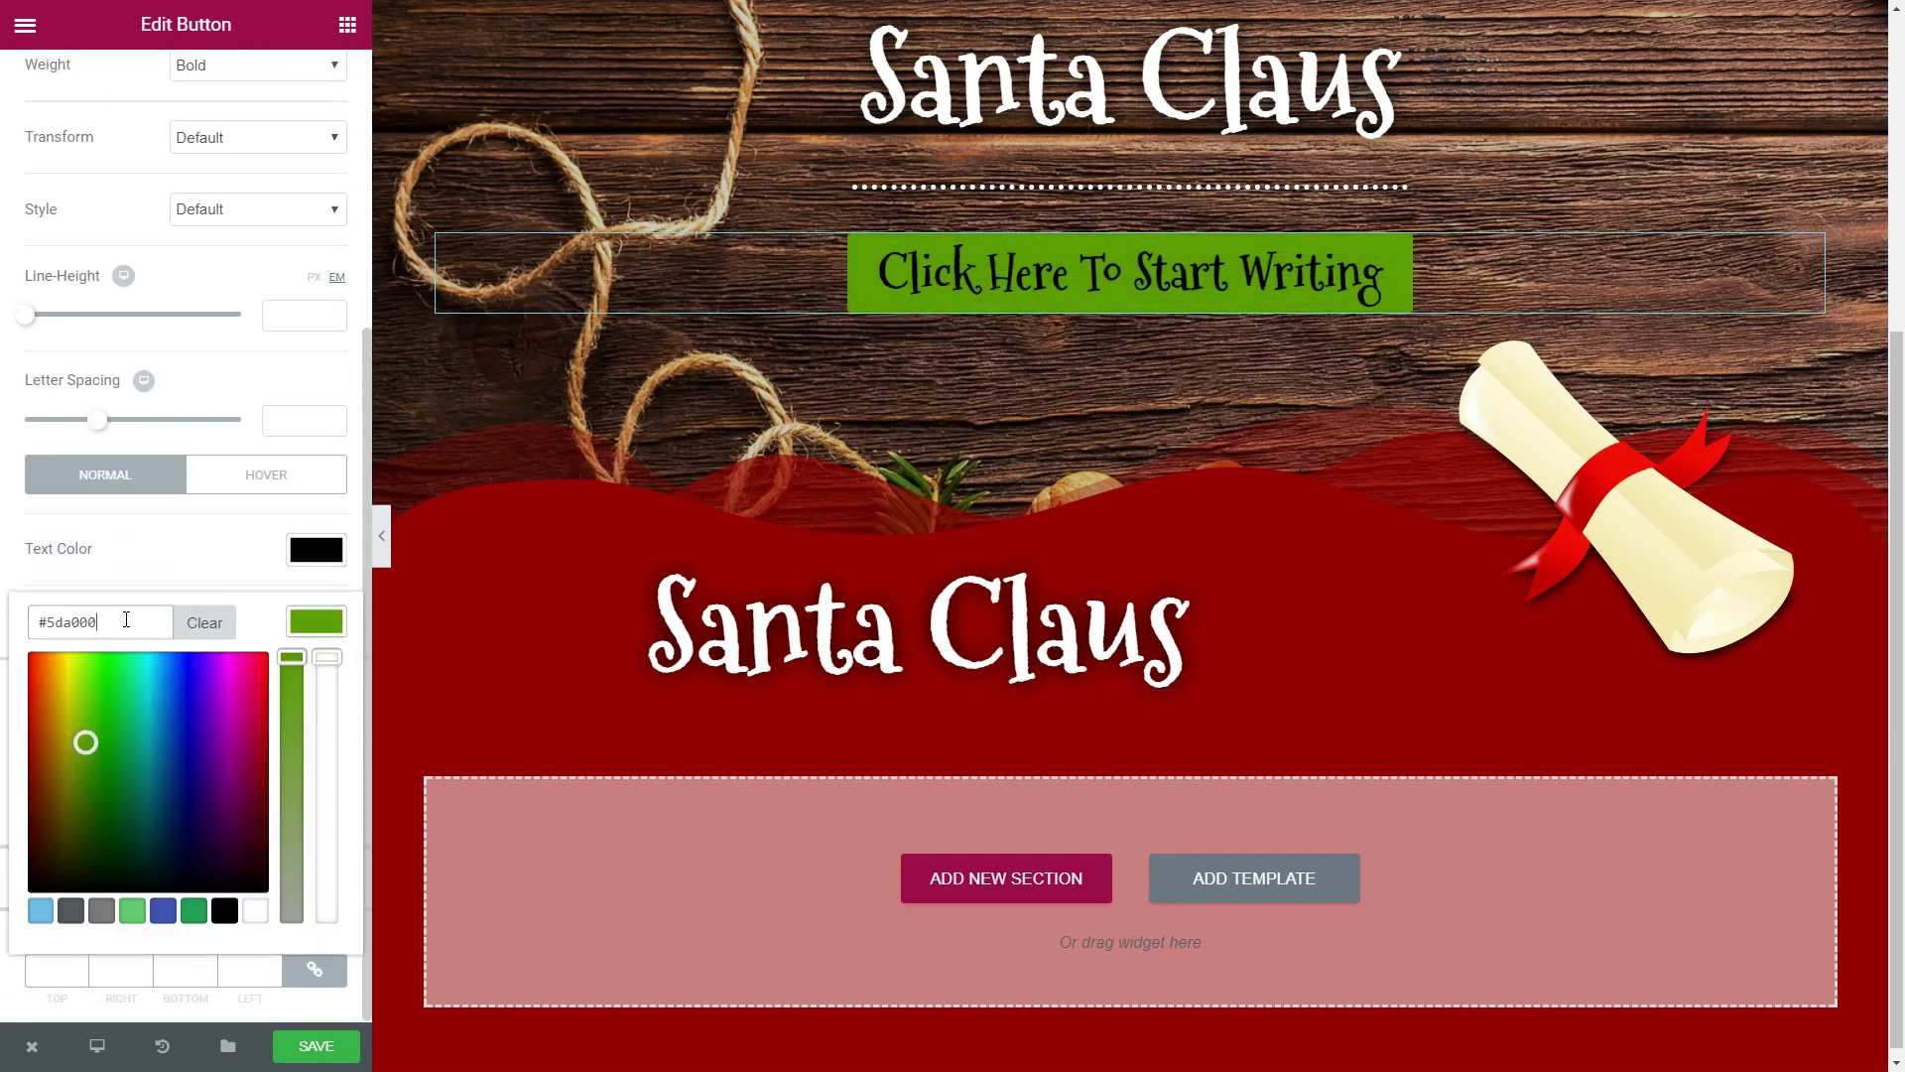
pyautogui.moveTo(117, 621); pyautogui.dragTo(38, 621)
pyautogui.rightClick(62, 625)
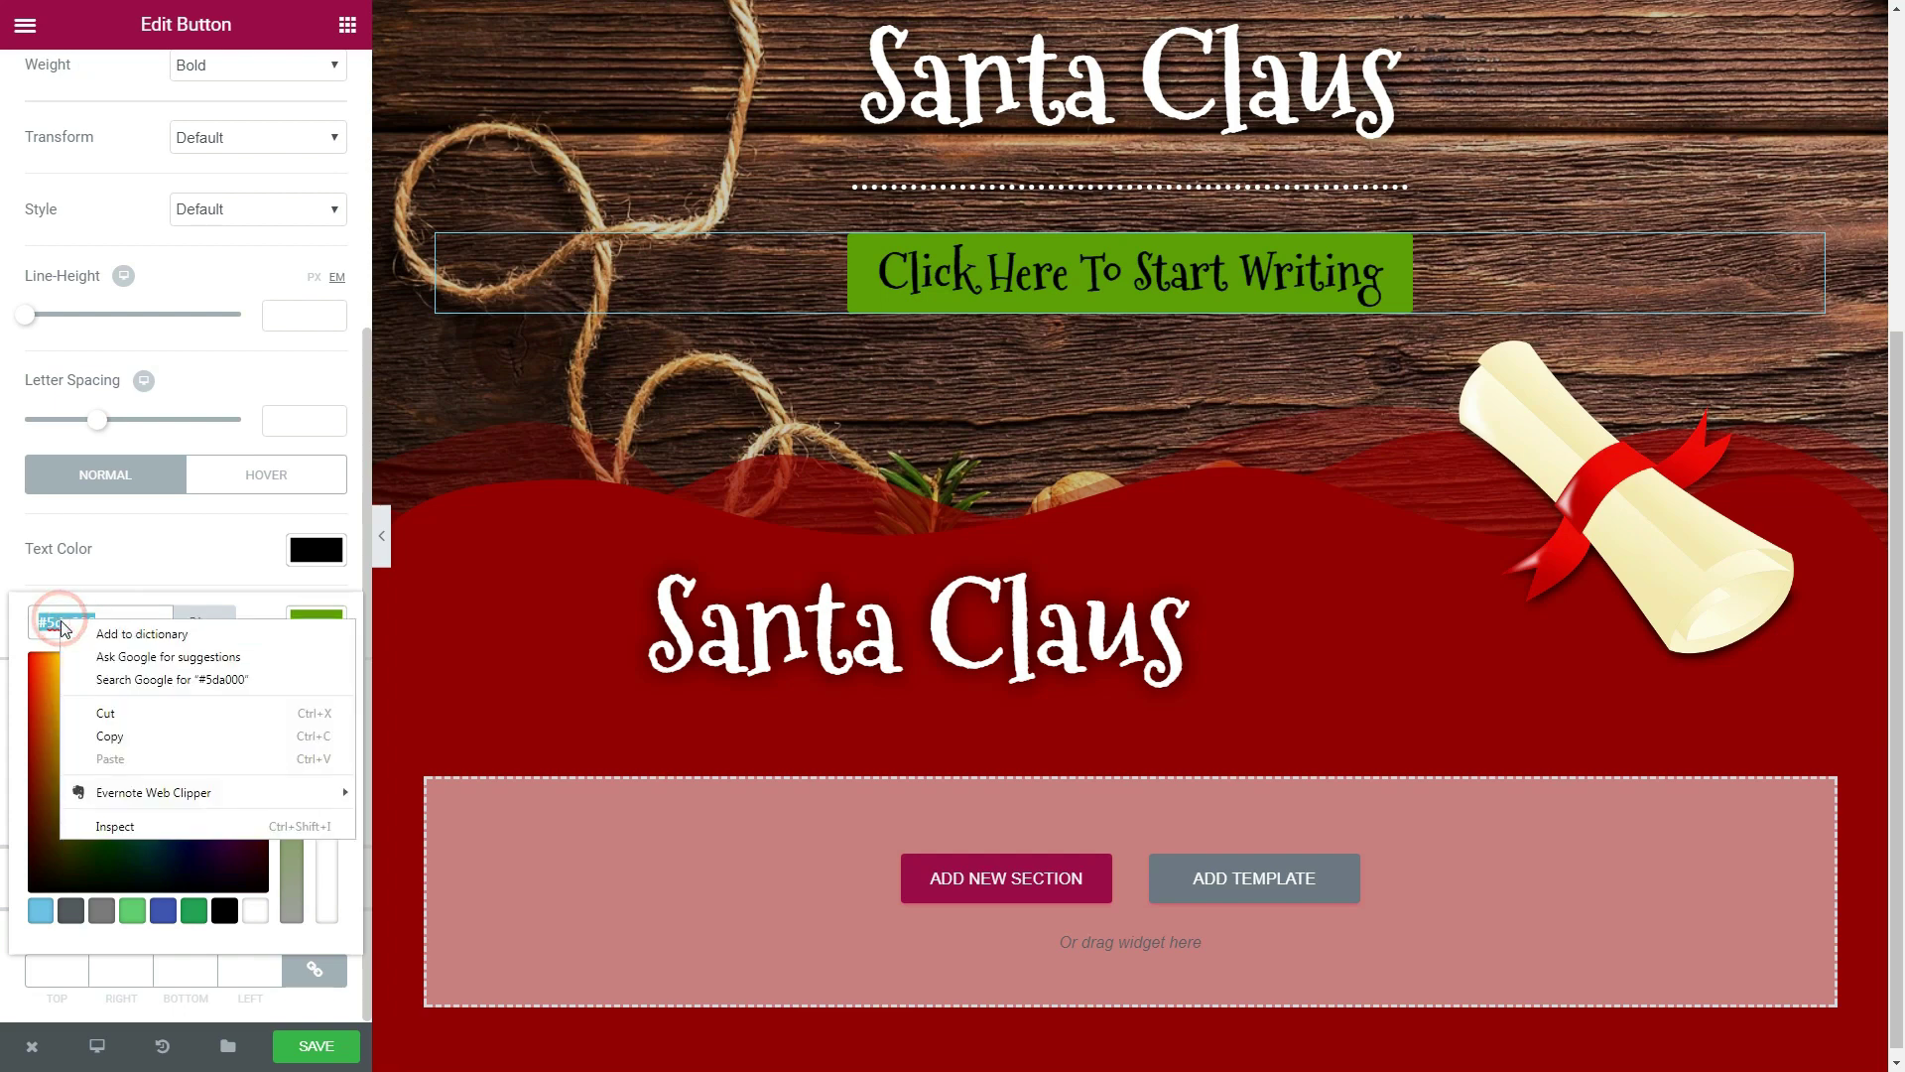
pyautogui.click(132, 744)
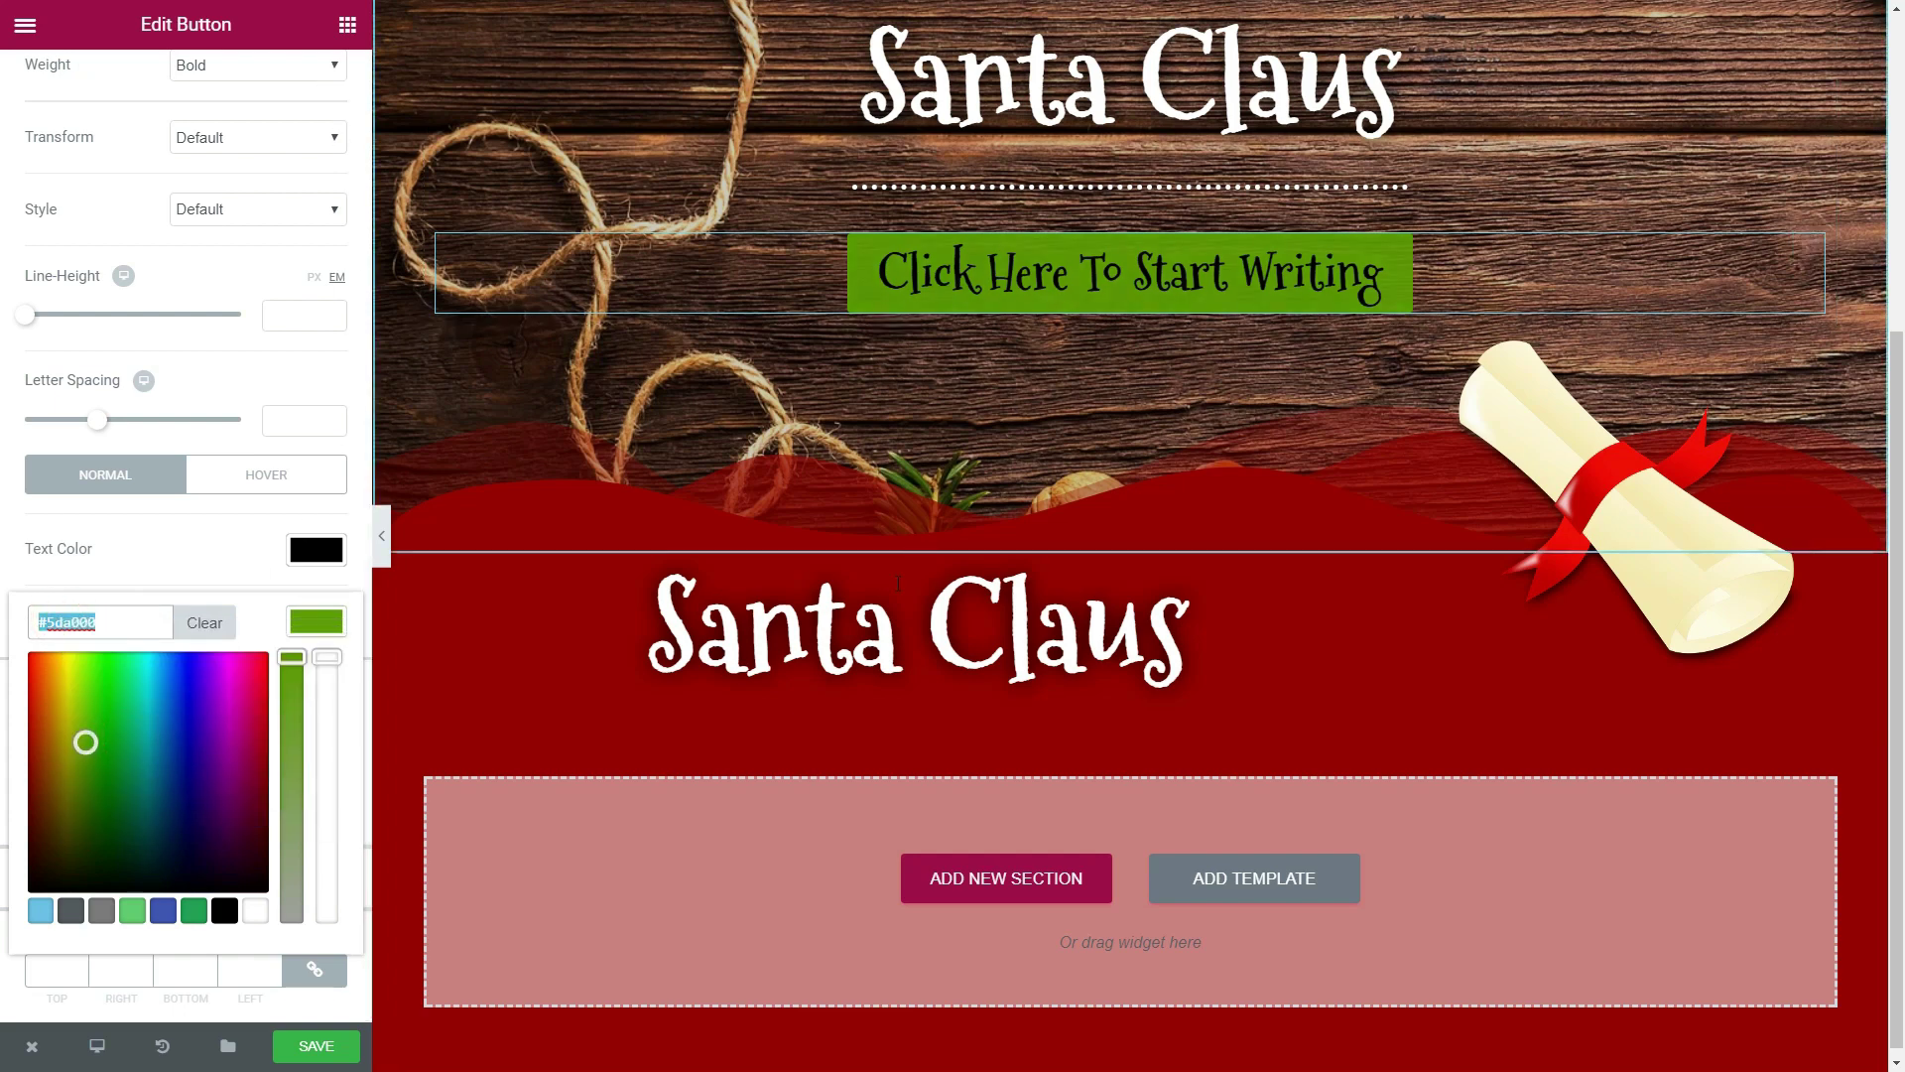
# - Apply the copied green #5da000 as the text color of the duplicated "Santa Claus" heading
pyautogui.click(822, 638)
pyautogui.click(182, 83)
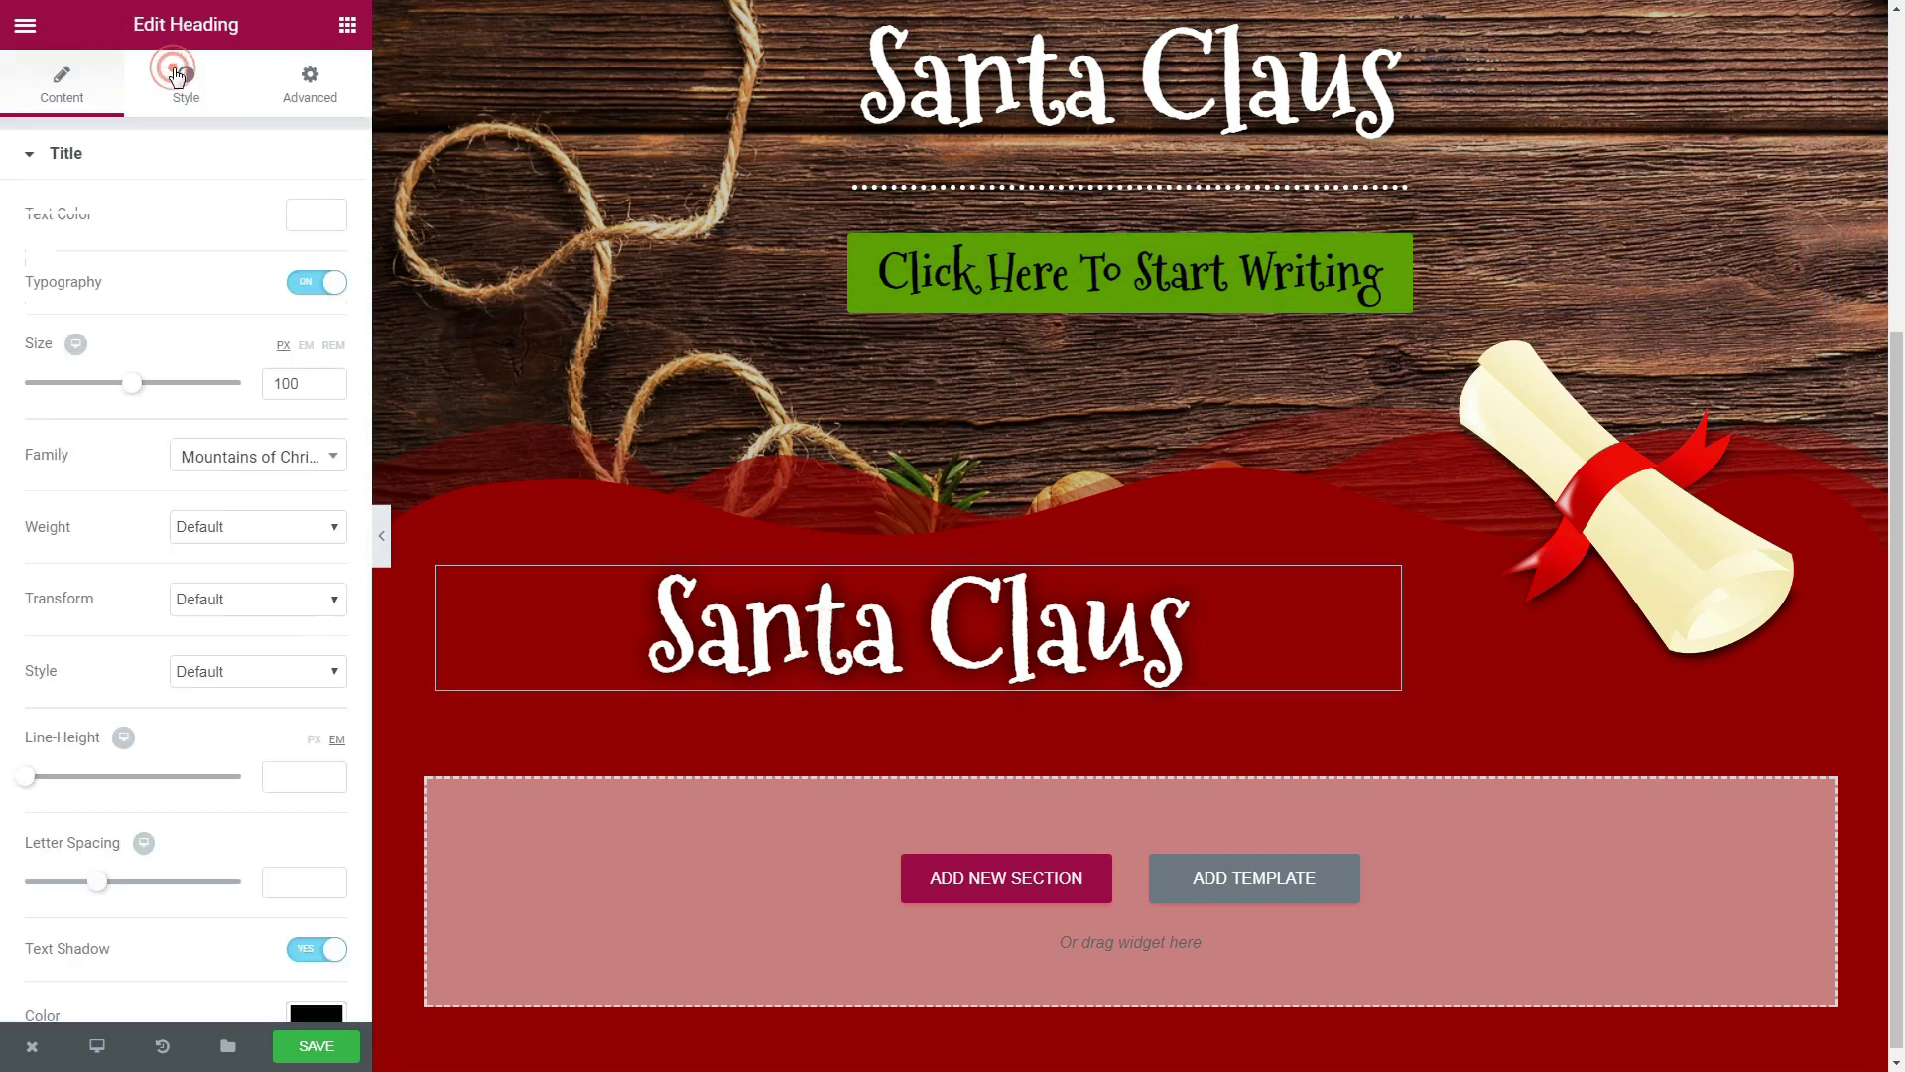
pyautogui.click(325, 221)
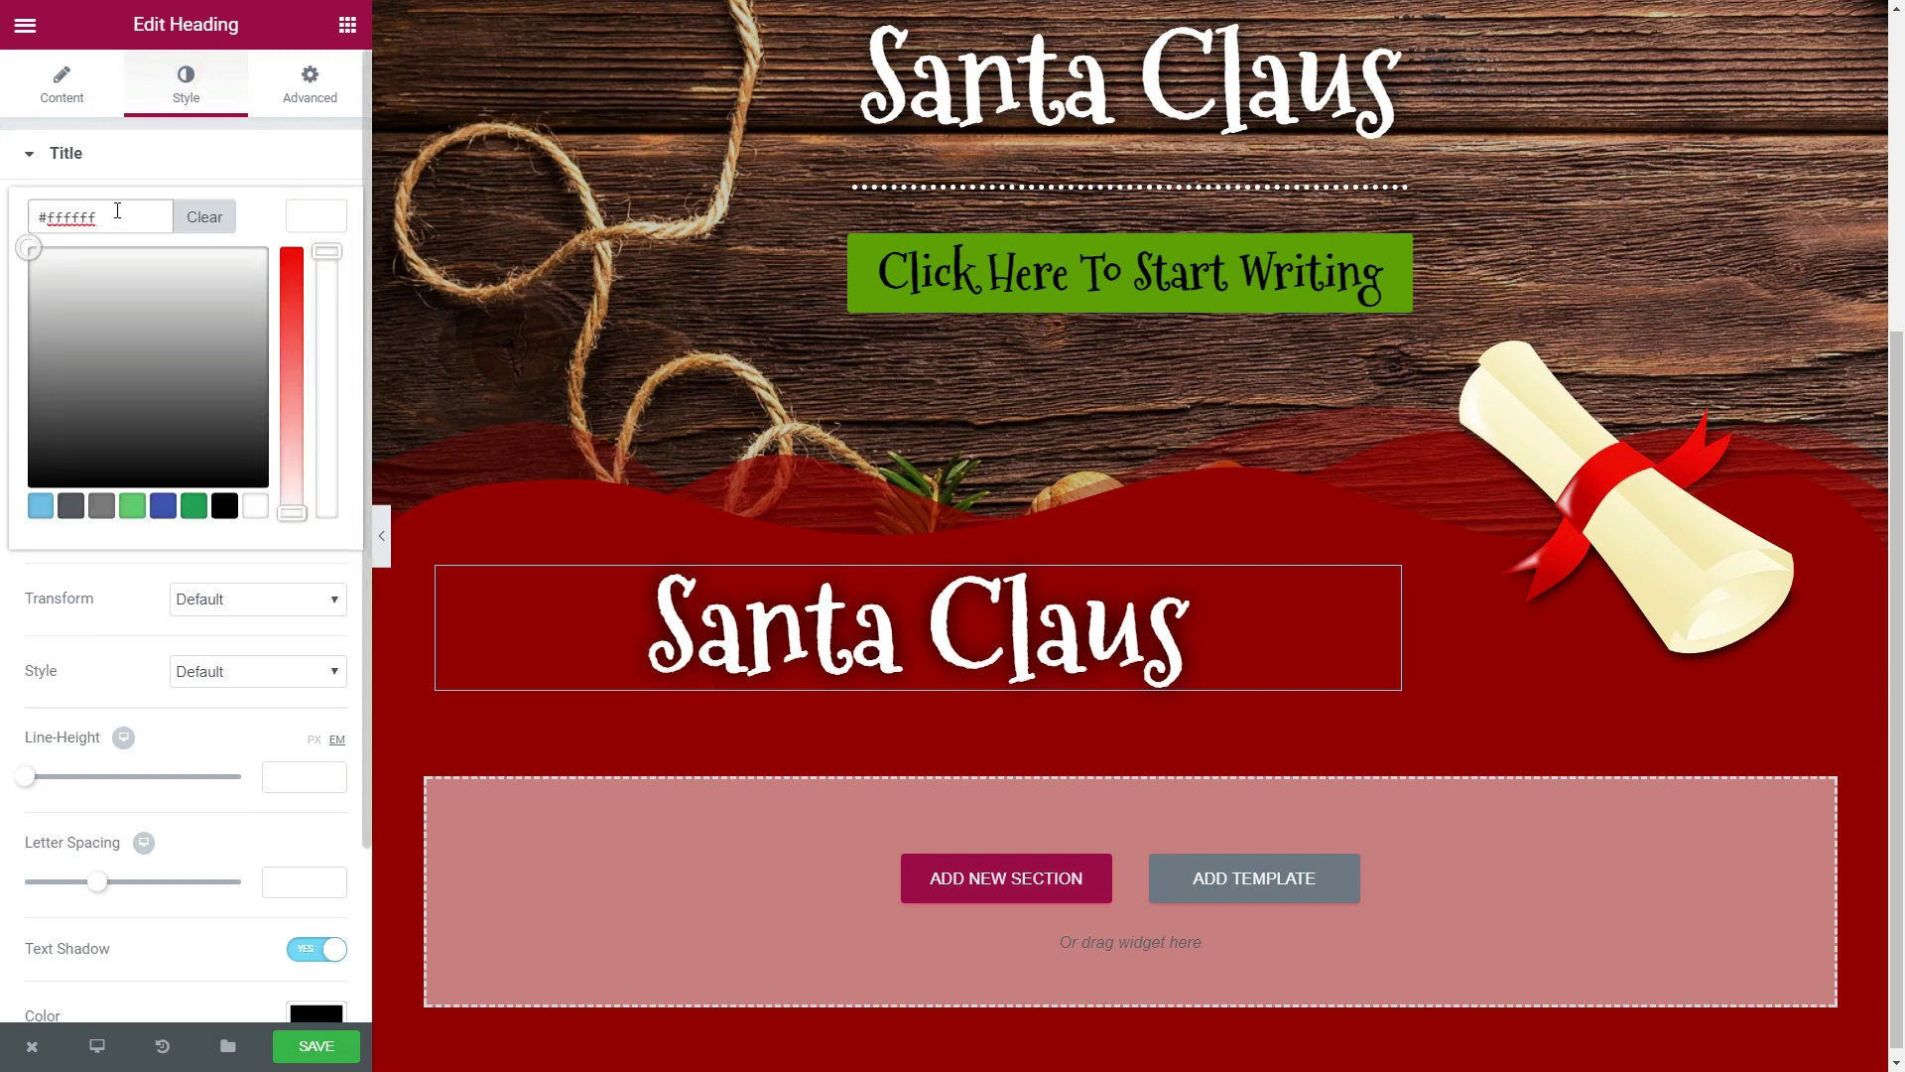
pyautogui.moveTo(117, 211); pyautogui.dragTo(25, 224)
pyautogui.rightClick(46, 219)
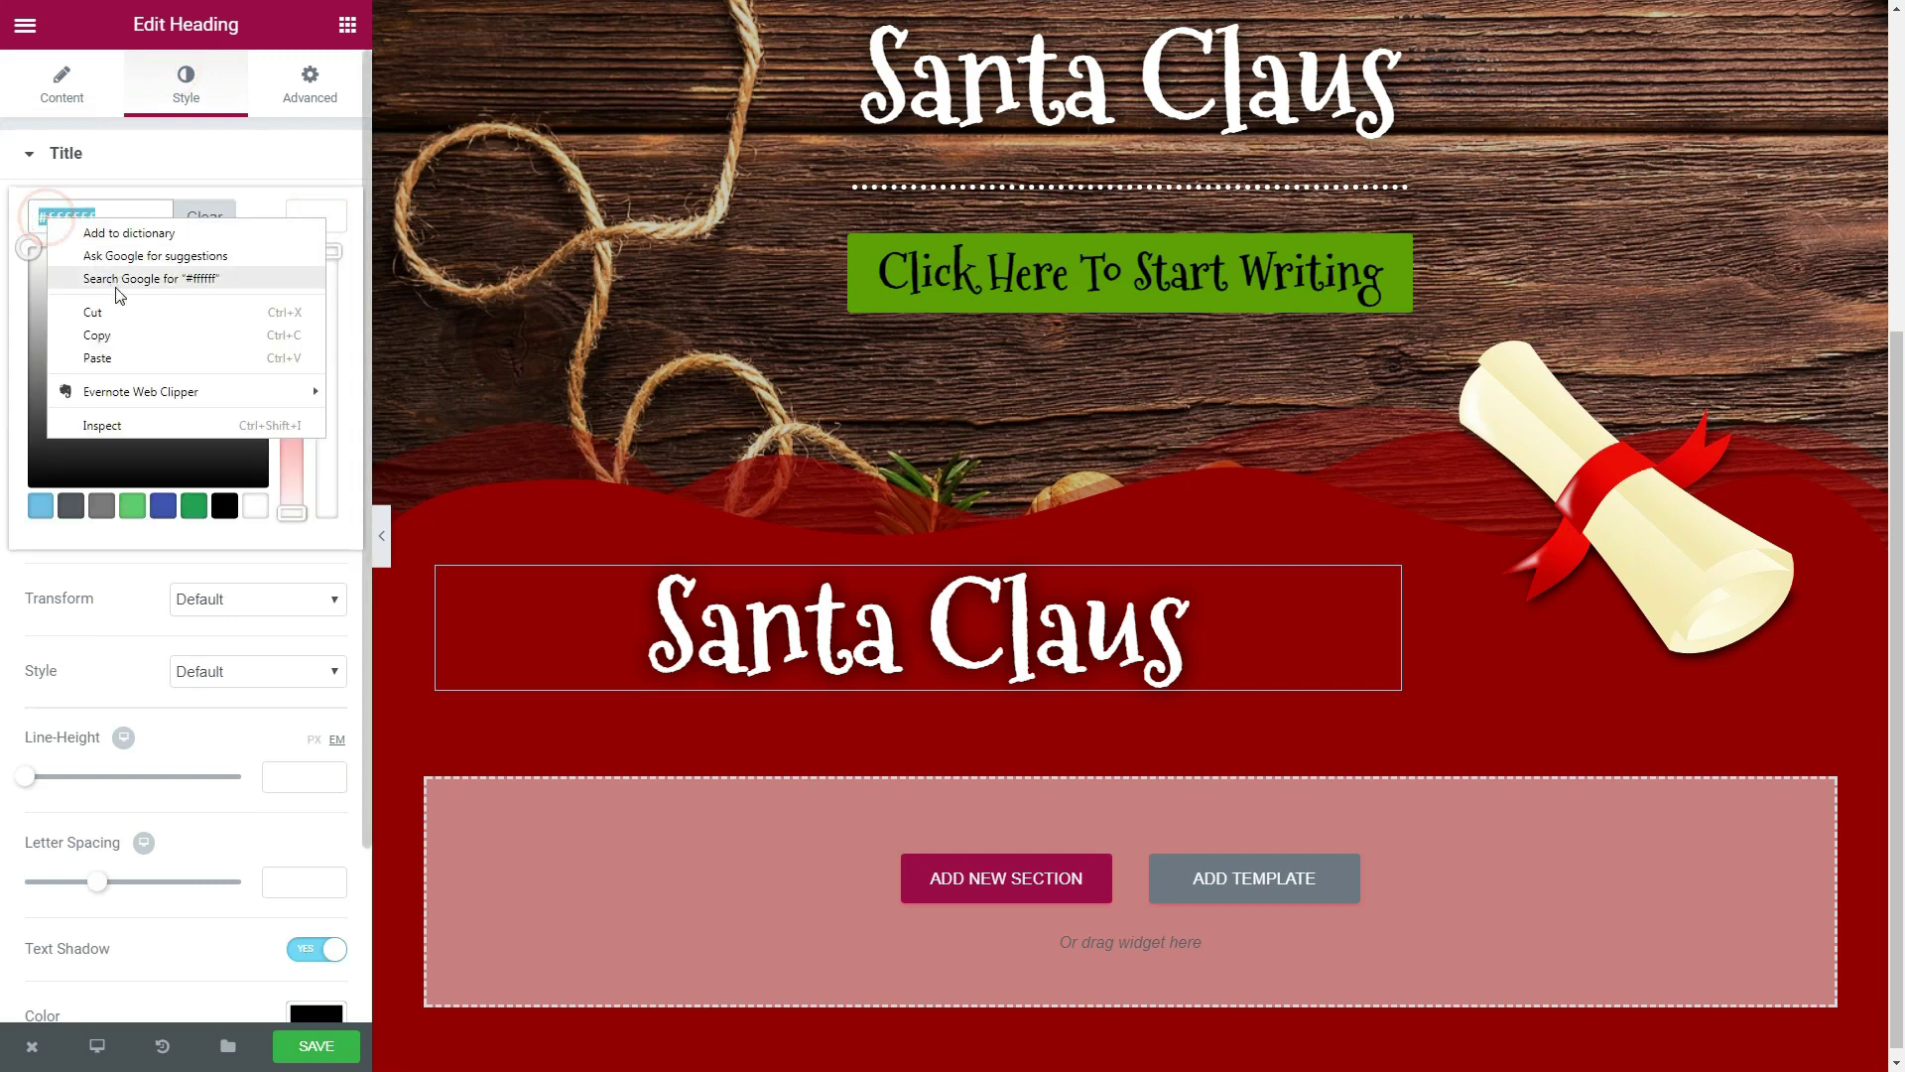
pyautogui.click(124, 357)
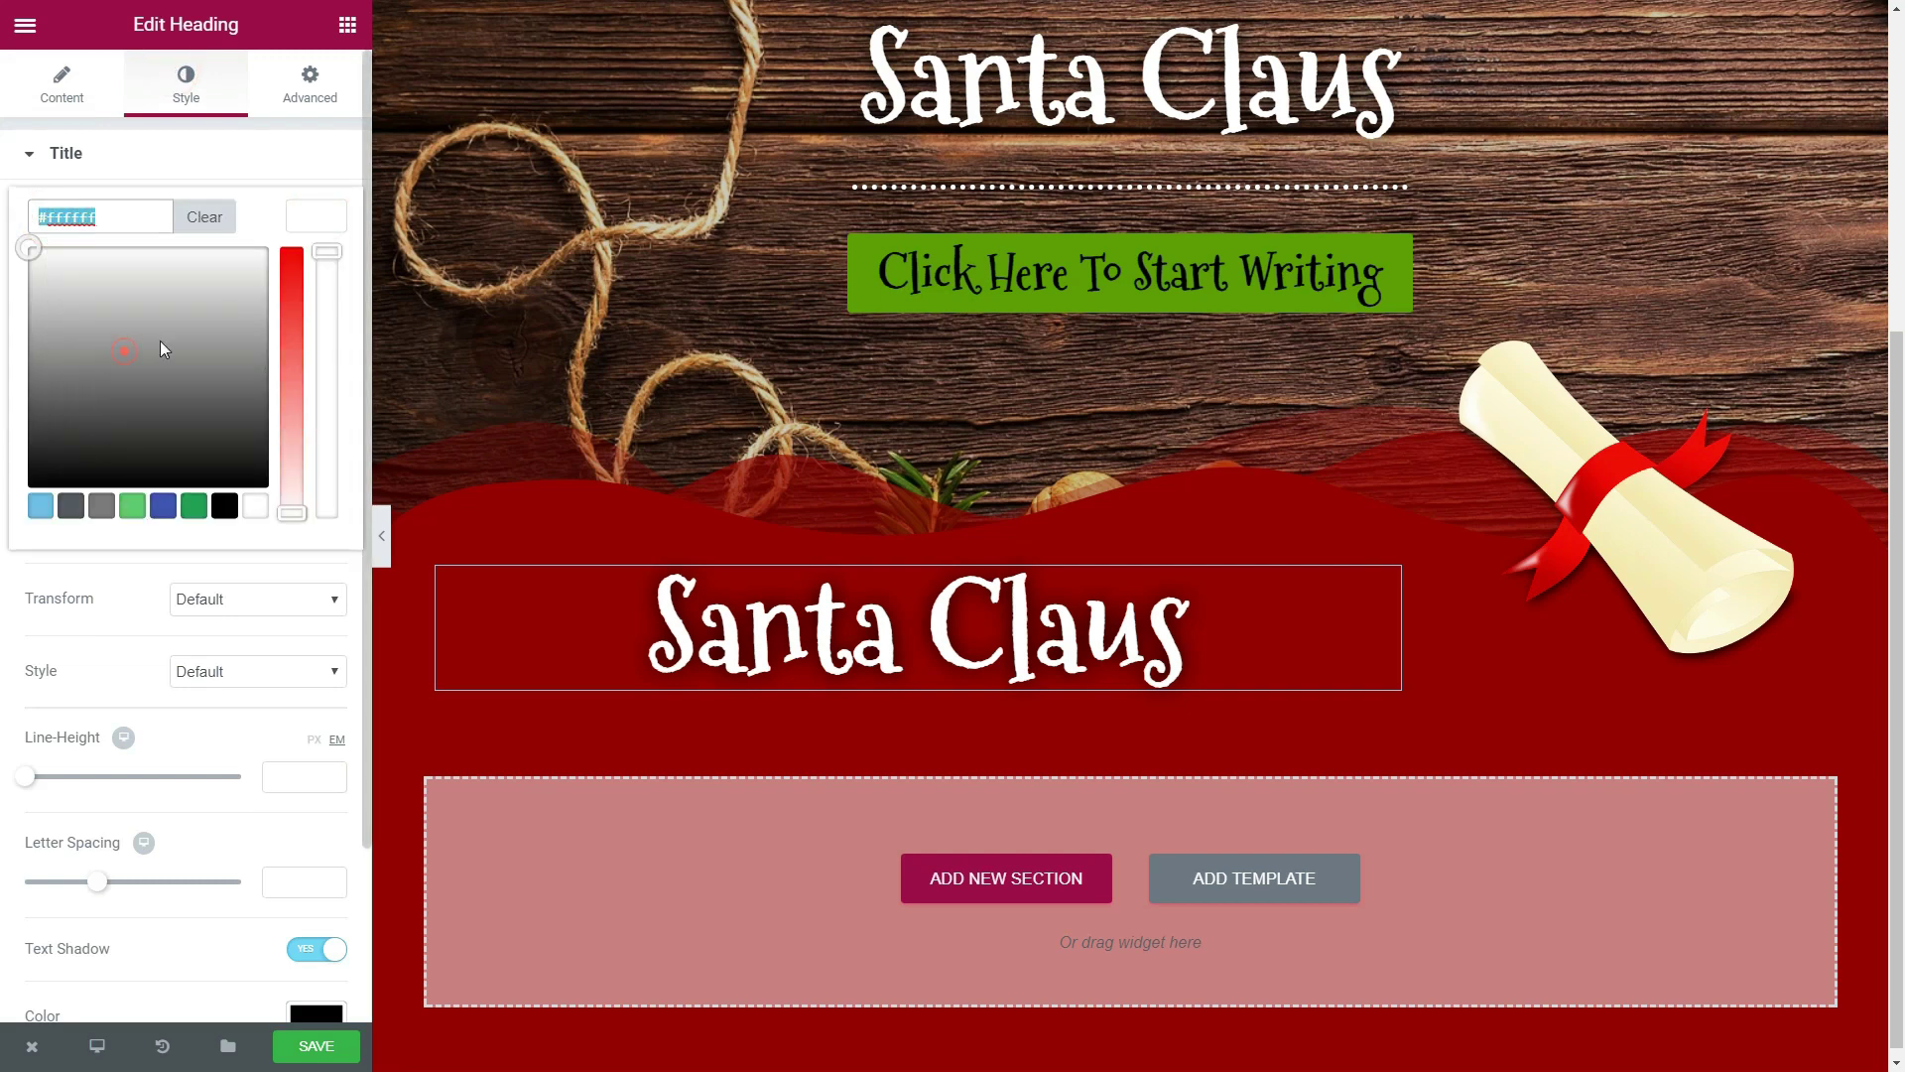
pyautogui.click(316, 228)
# - Change the green heading's text to "What Do You Whis This Year?" and reduce its size to 64 px
pyautogui.click(50, 94)
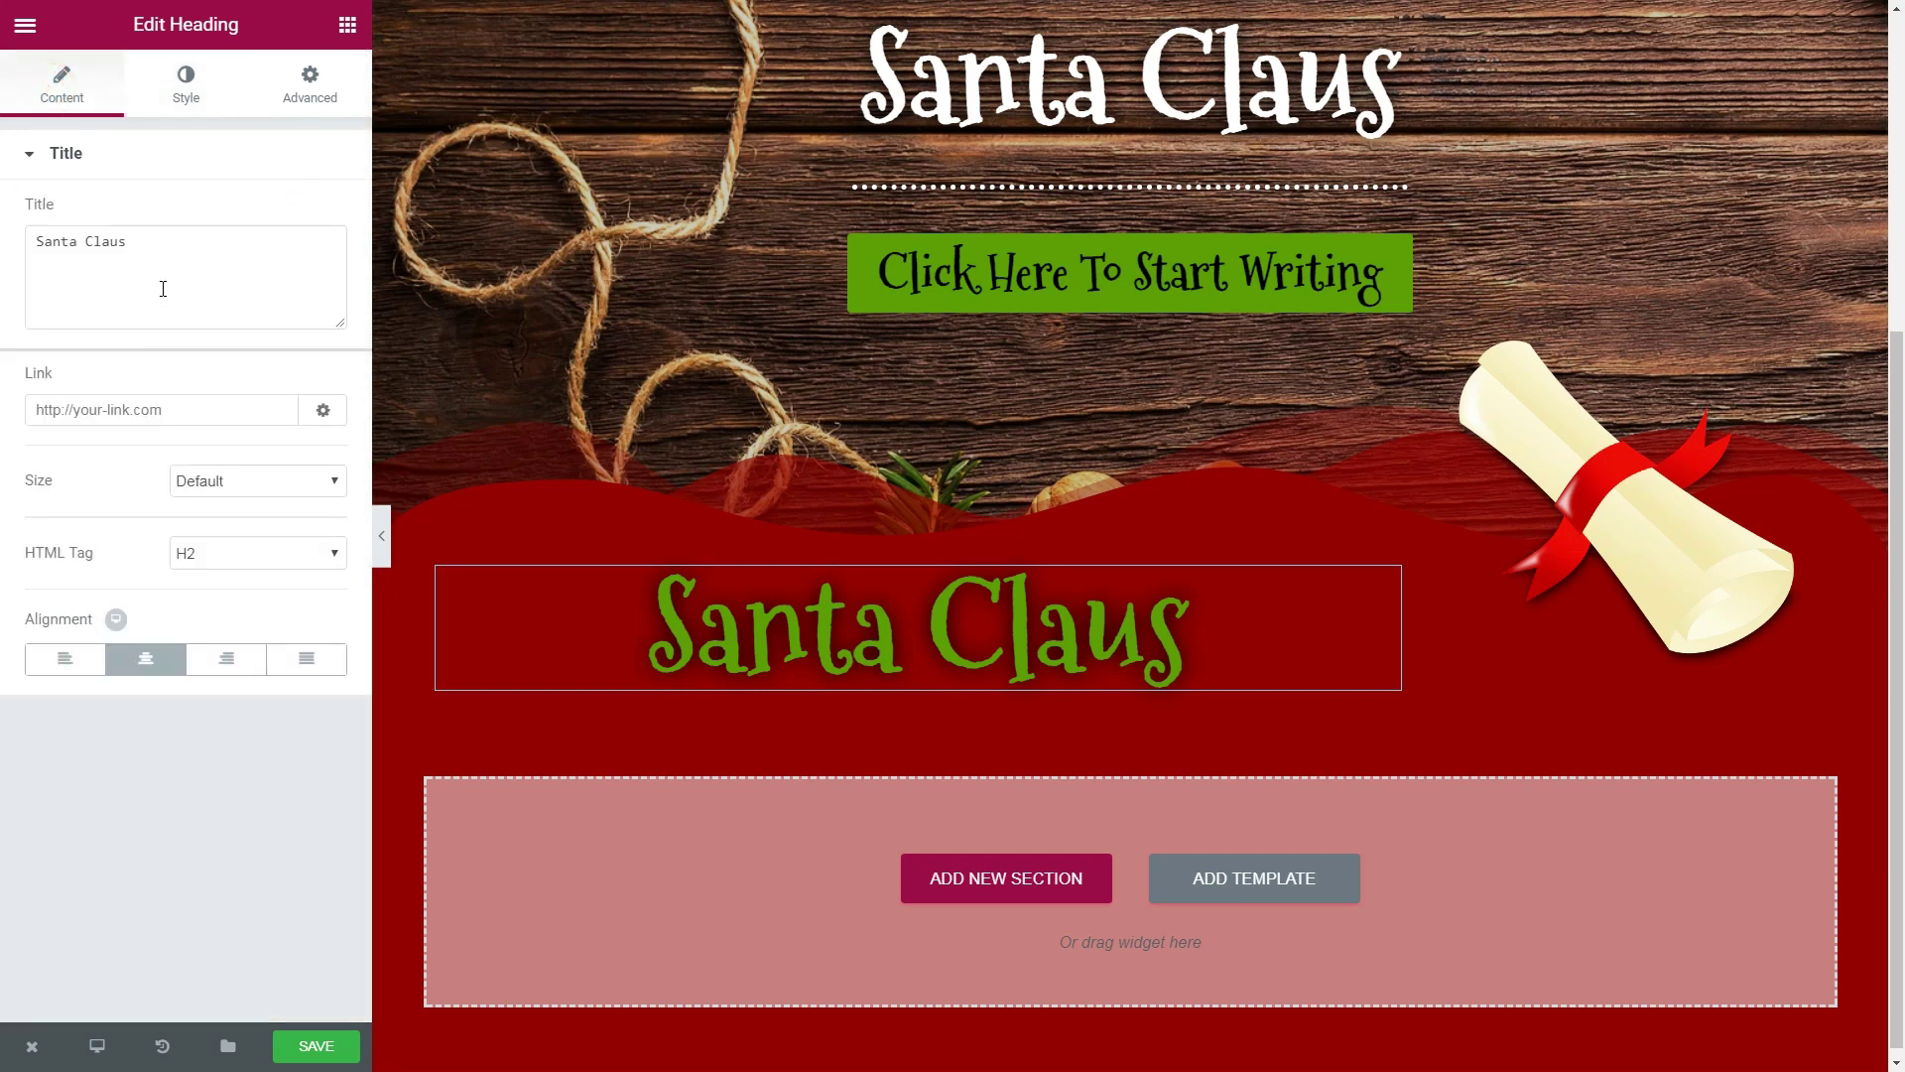
pyautogui.tripleClick(162, 242)
pyautogui.write('W')
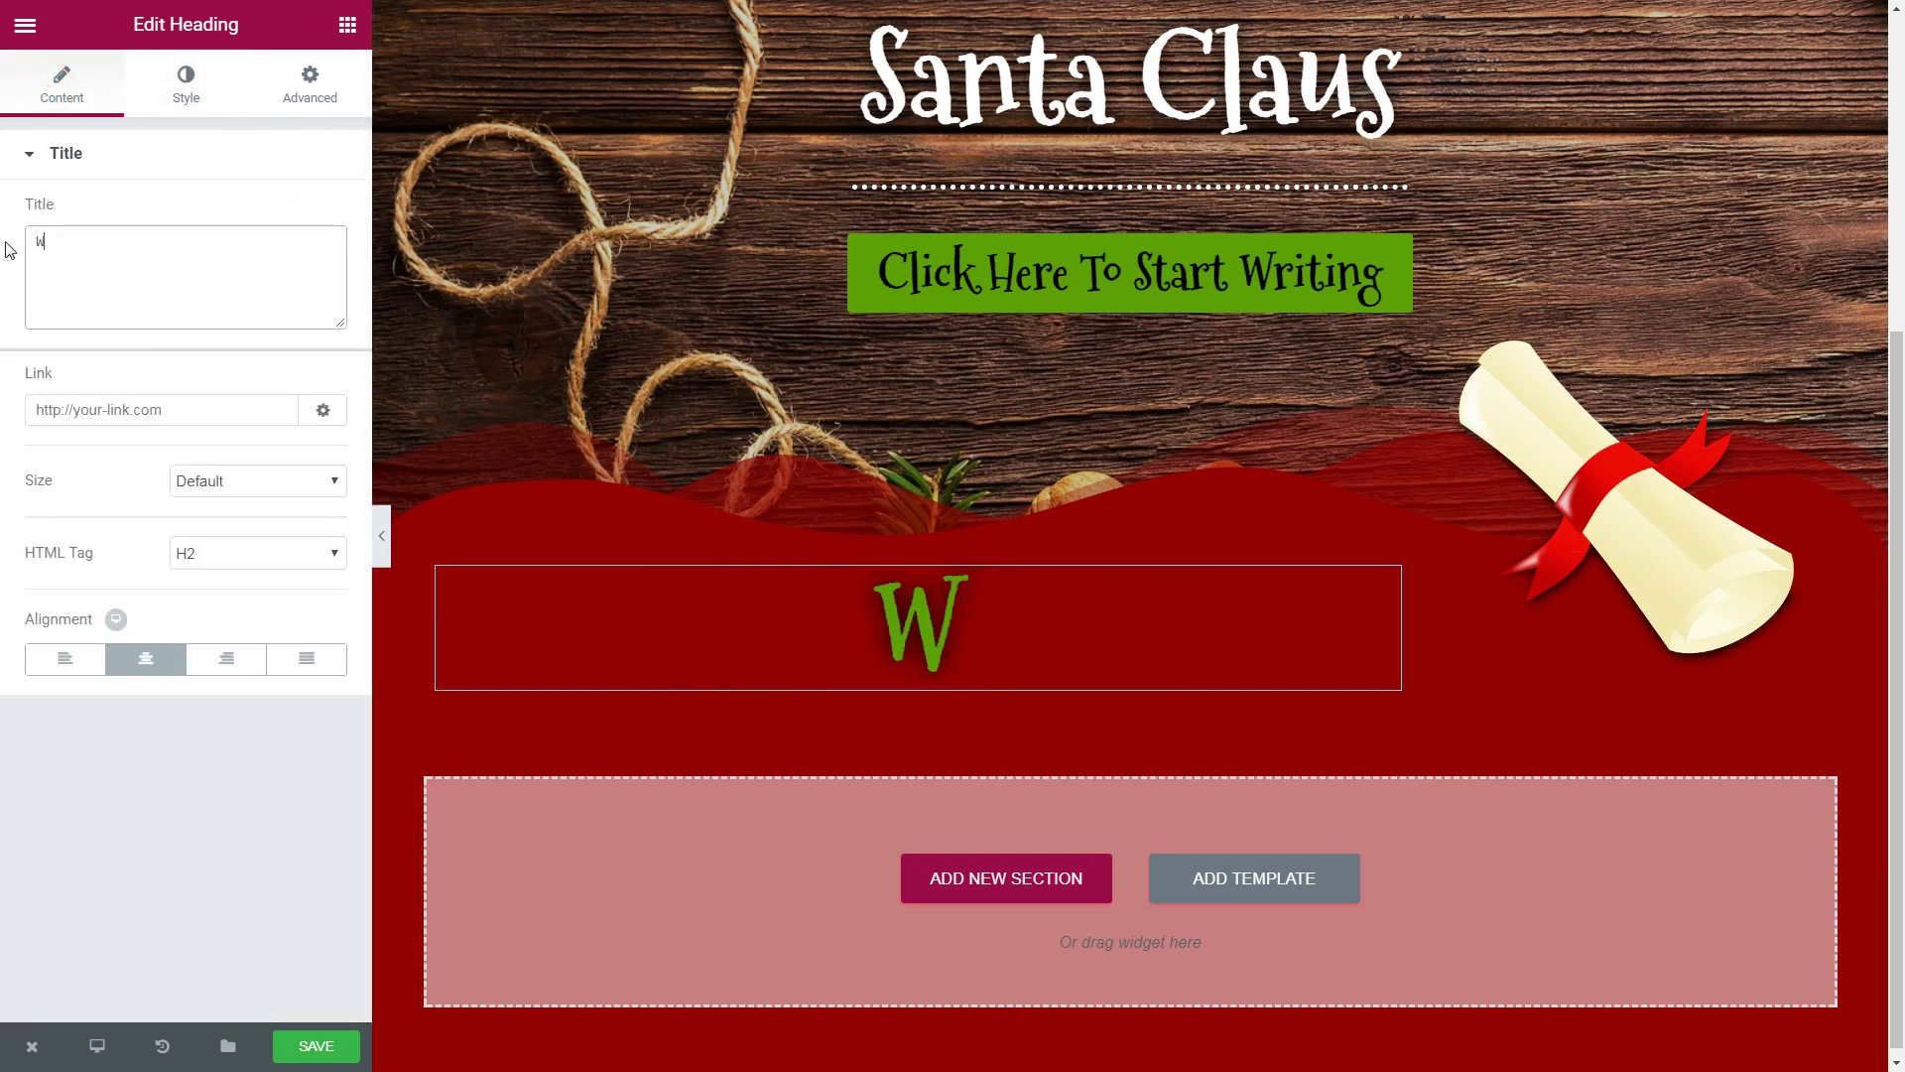
pyautogui.write('hat Do You ')
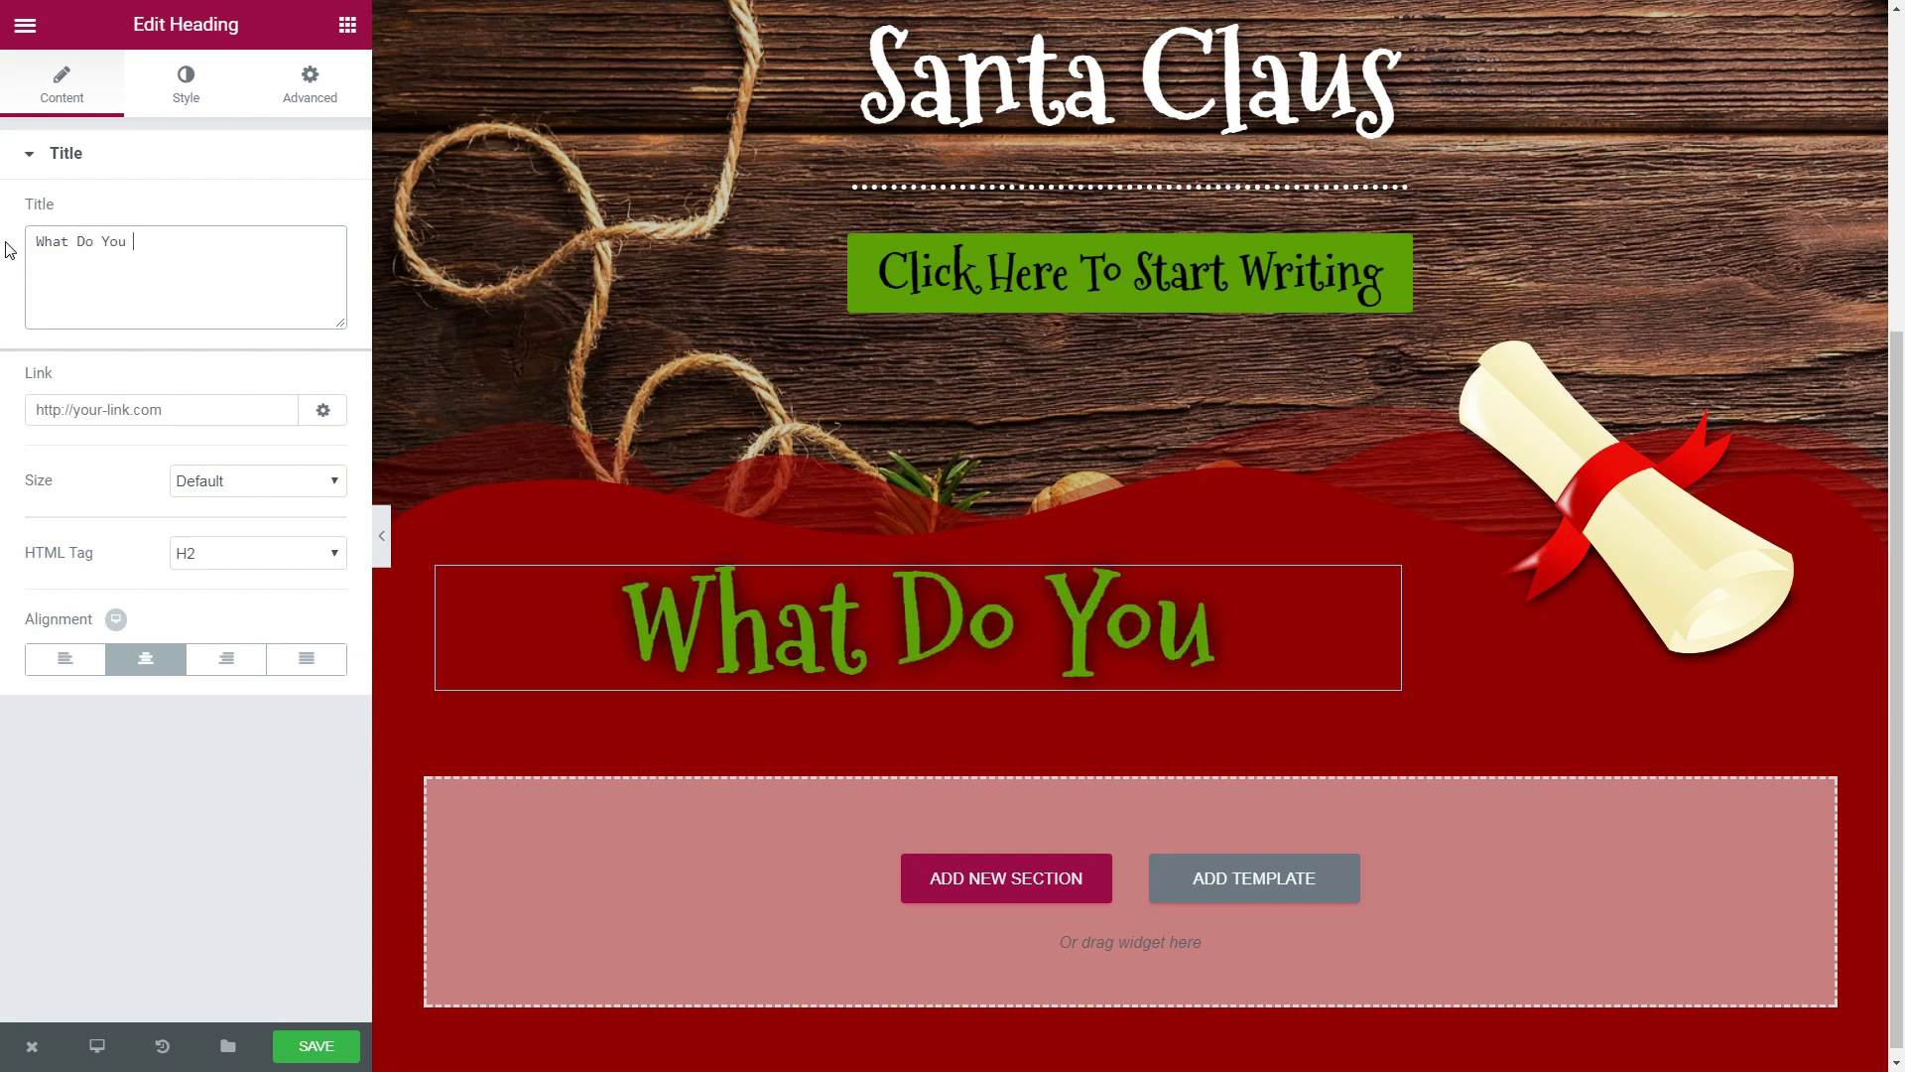
pyautogui.write('Whis This ')
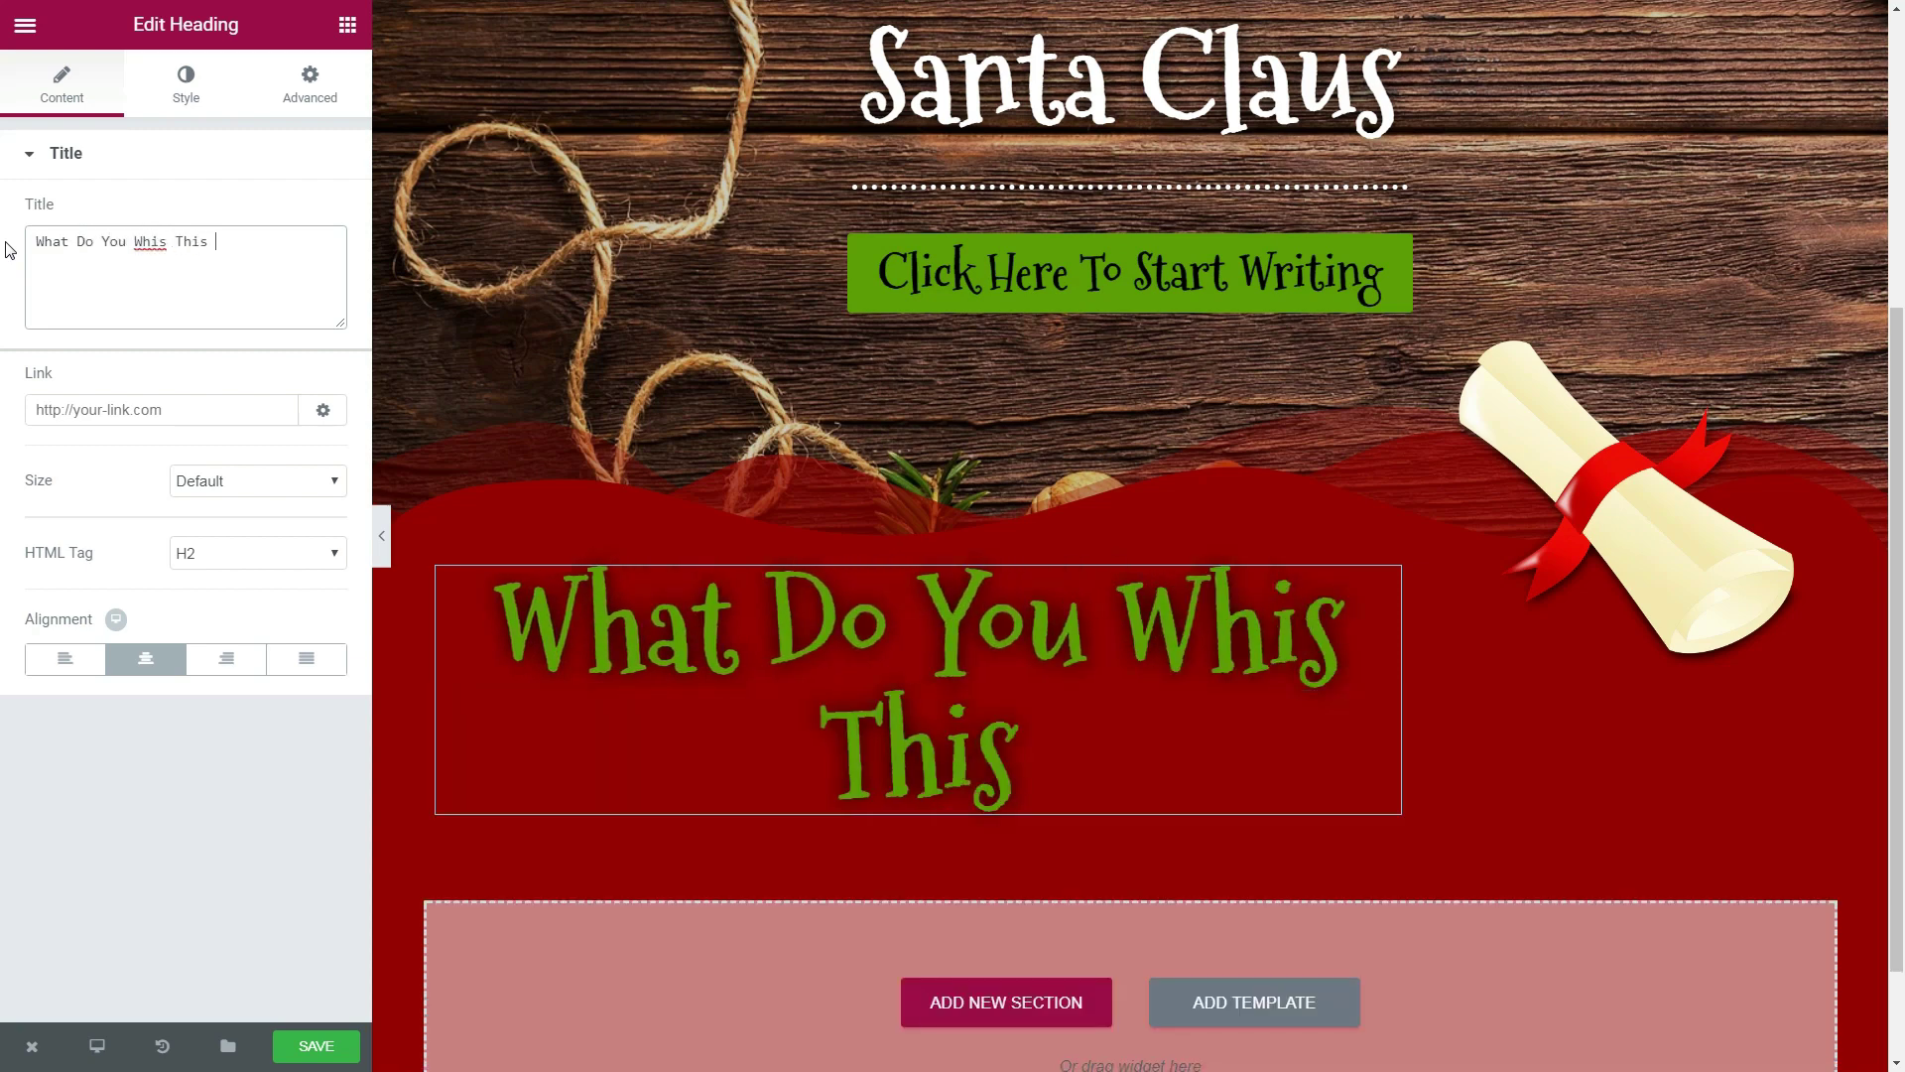
pyautogui.write('Year?')
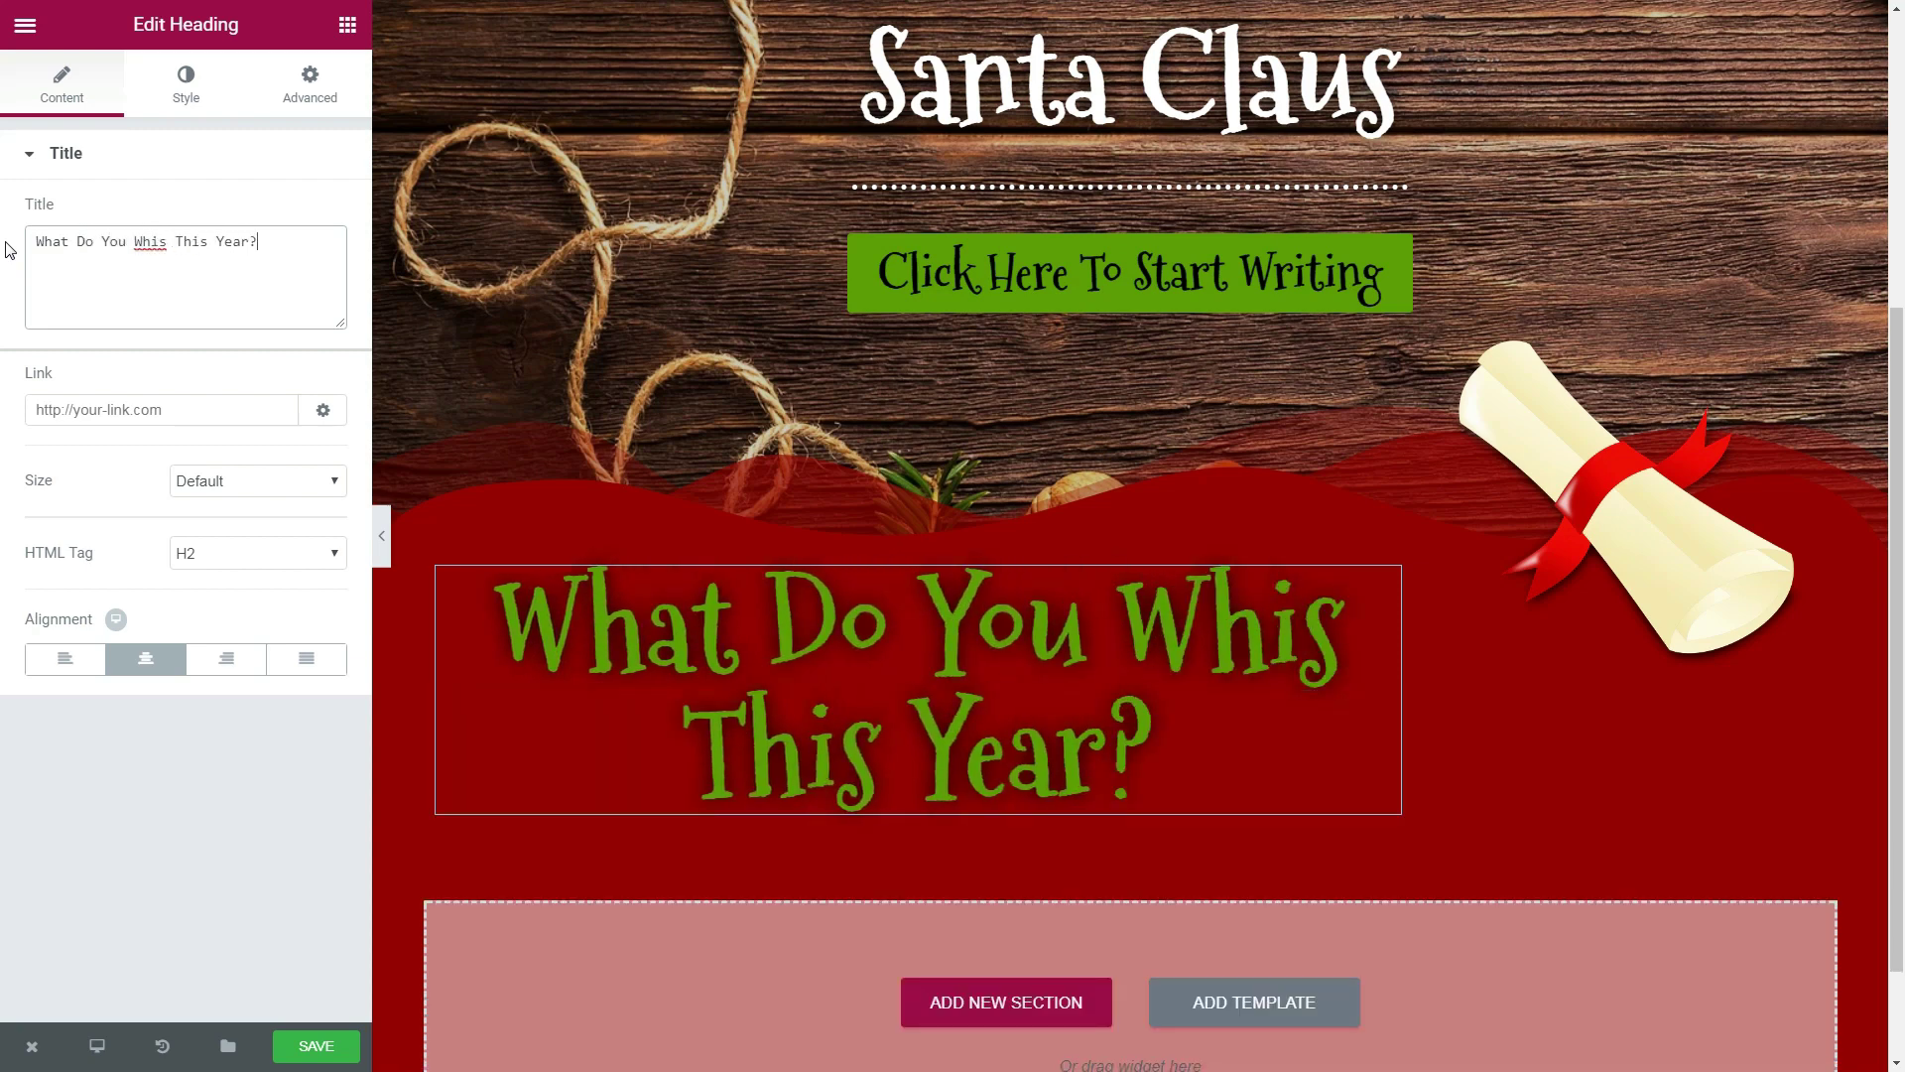
pyautogui.click(196, 88)
pyautogui.moveTo(132, 385); pyautogui.dragTo(95, 390)
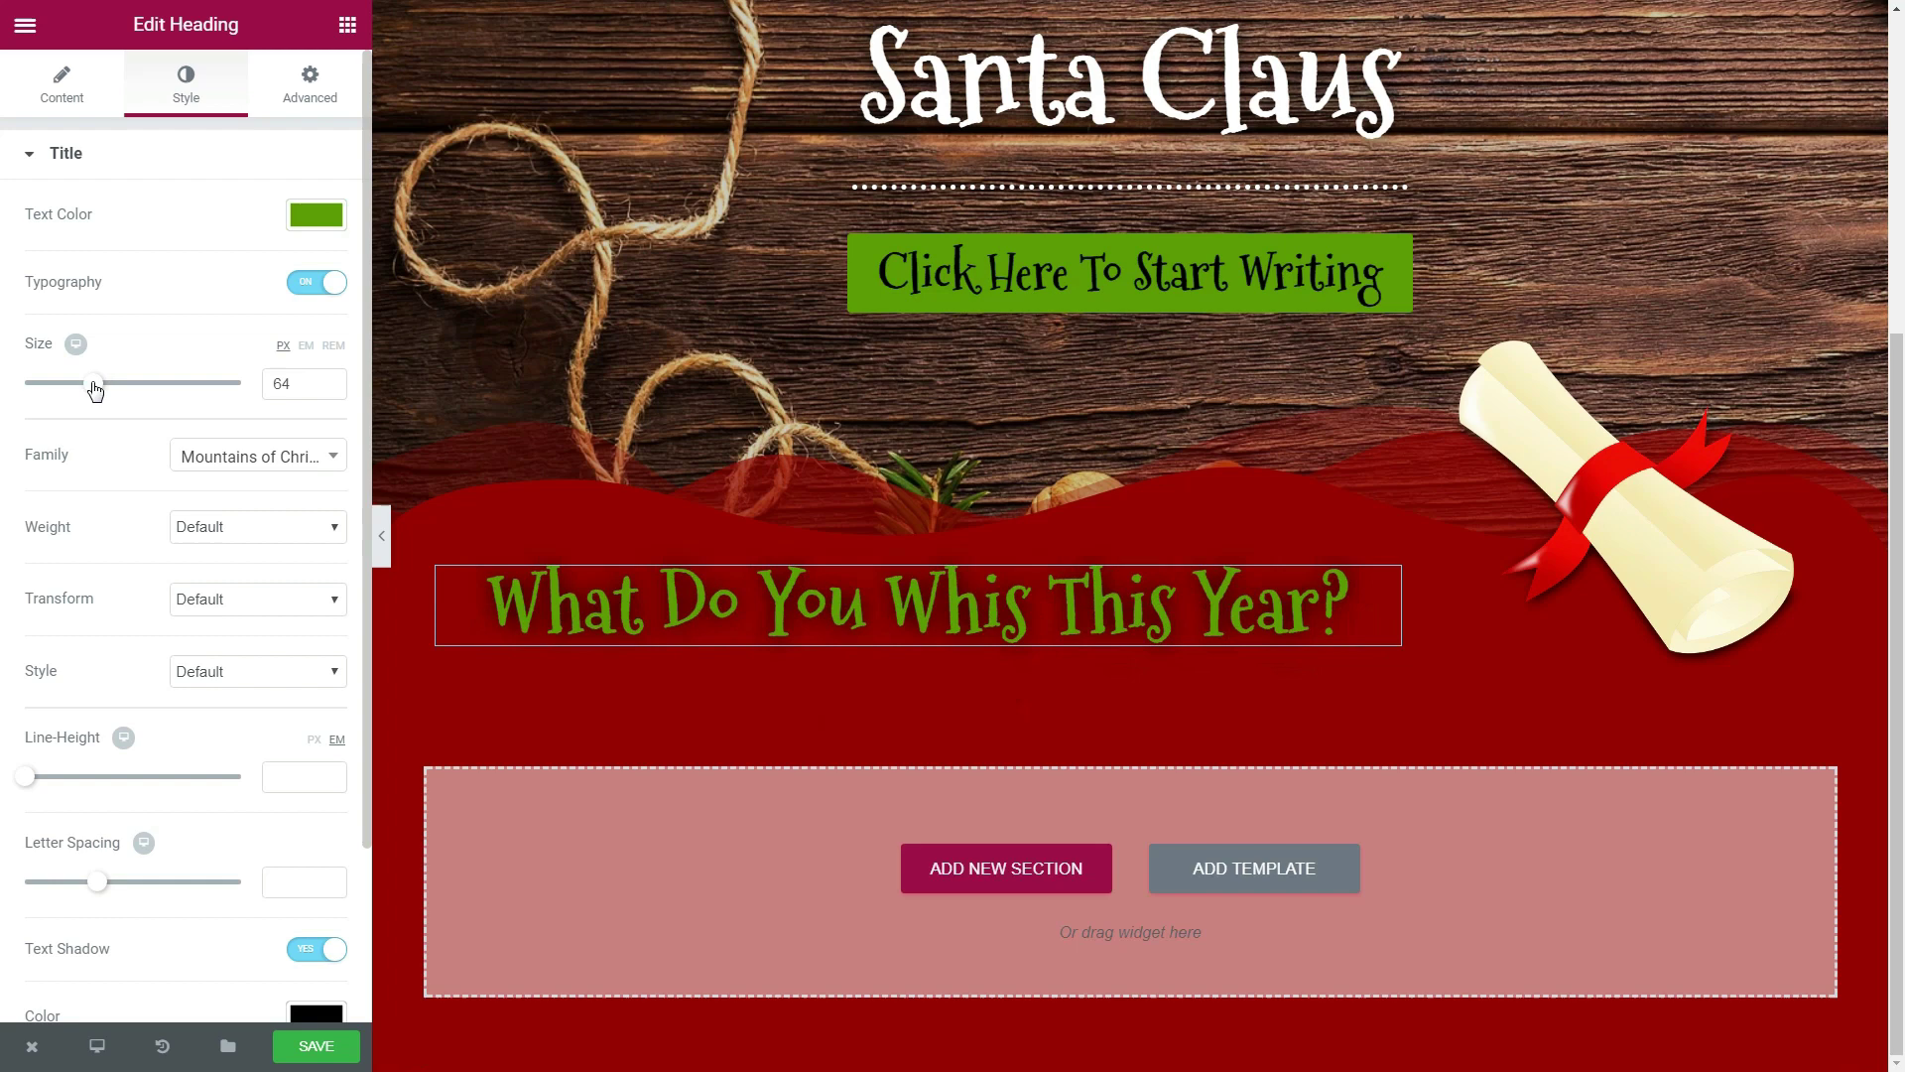
# - Add a Menu Anchor with the ID "letter" above the green heading and save the page
pyautogui.click(348, 24)
pyautogui.scroll(-4, 110, 701)
pyautogui.scroll(-5, 110, 700)
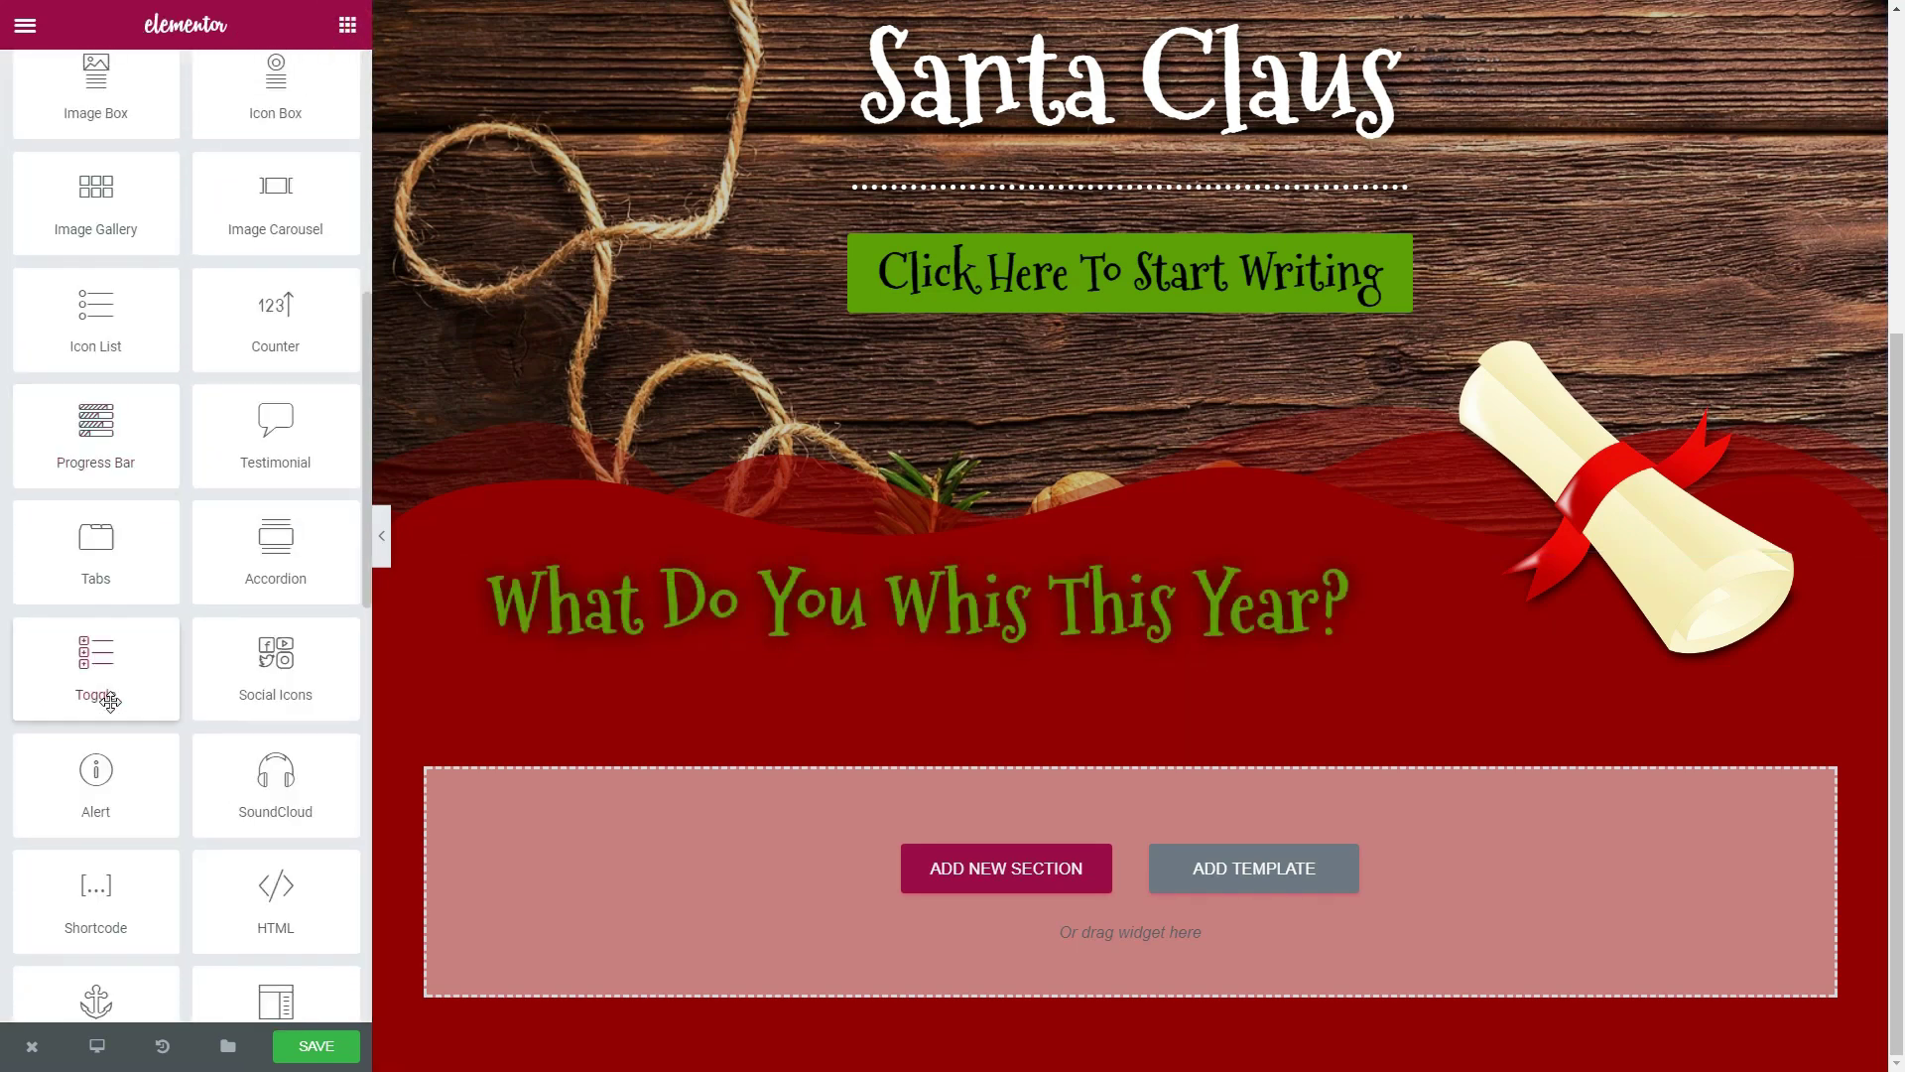
pyautogui.moveTo(95, 880); pyautogui.dragTo(914, 587)
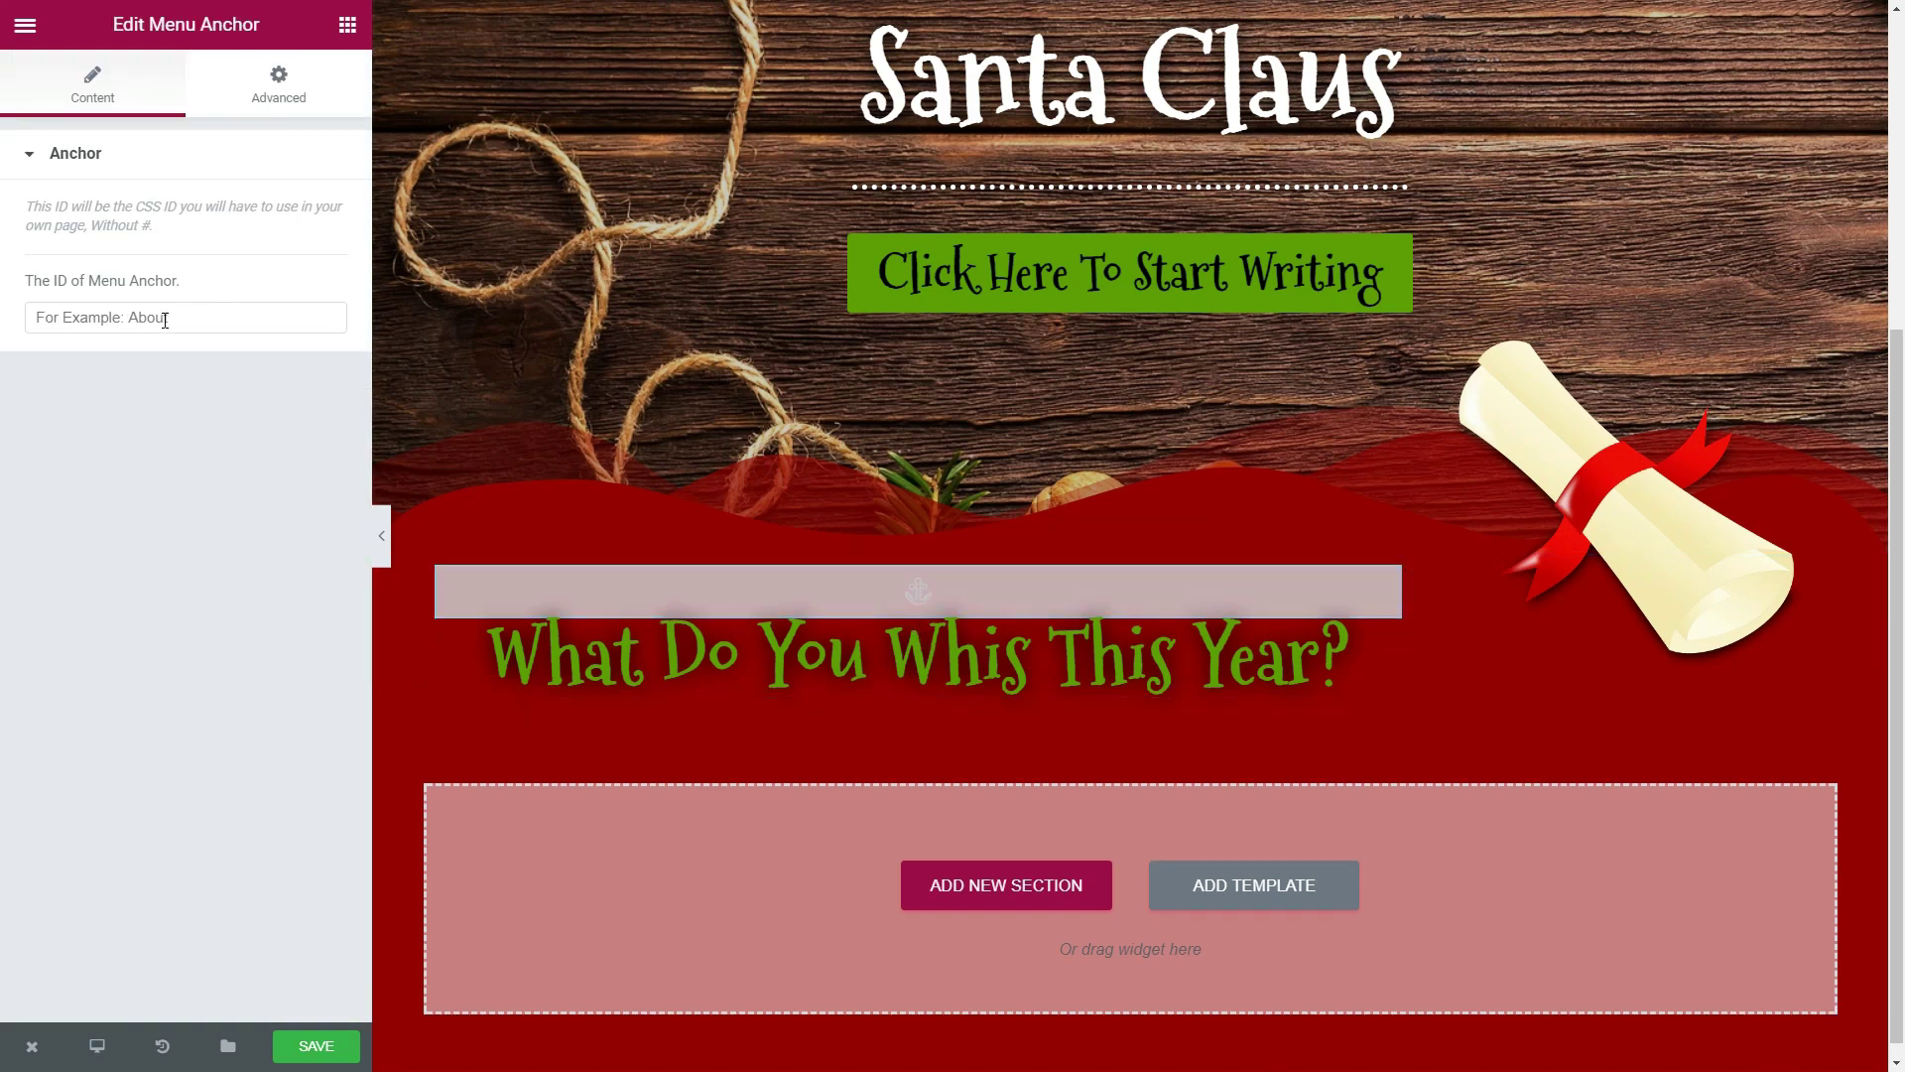
pyautogui.click(165, 318)
pyautogui.write('letter')
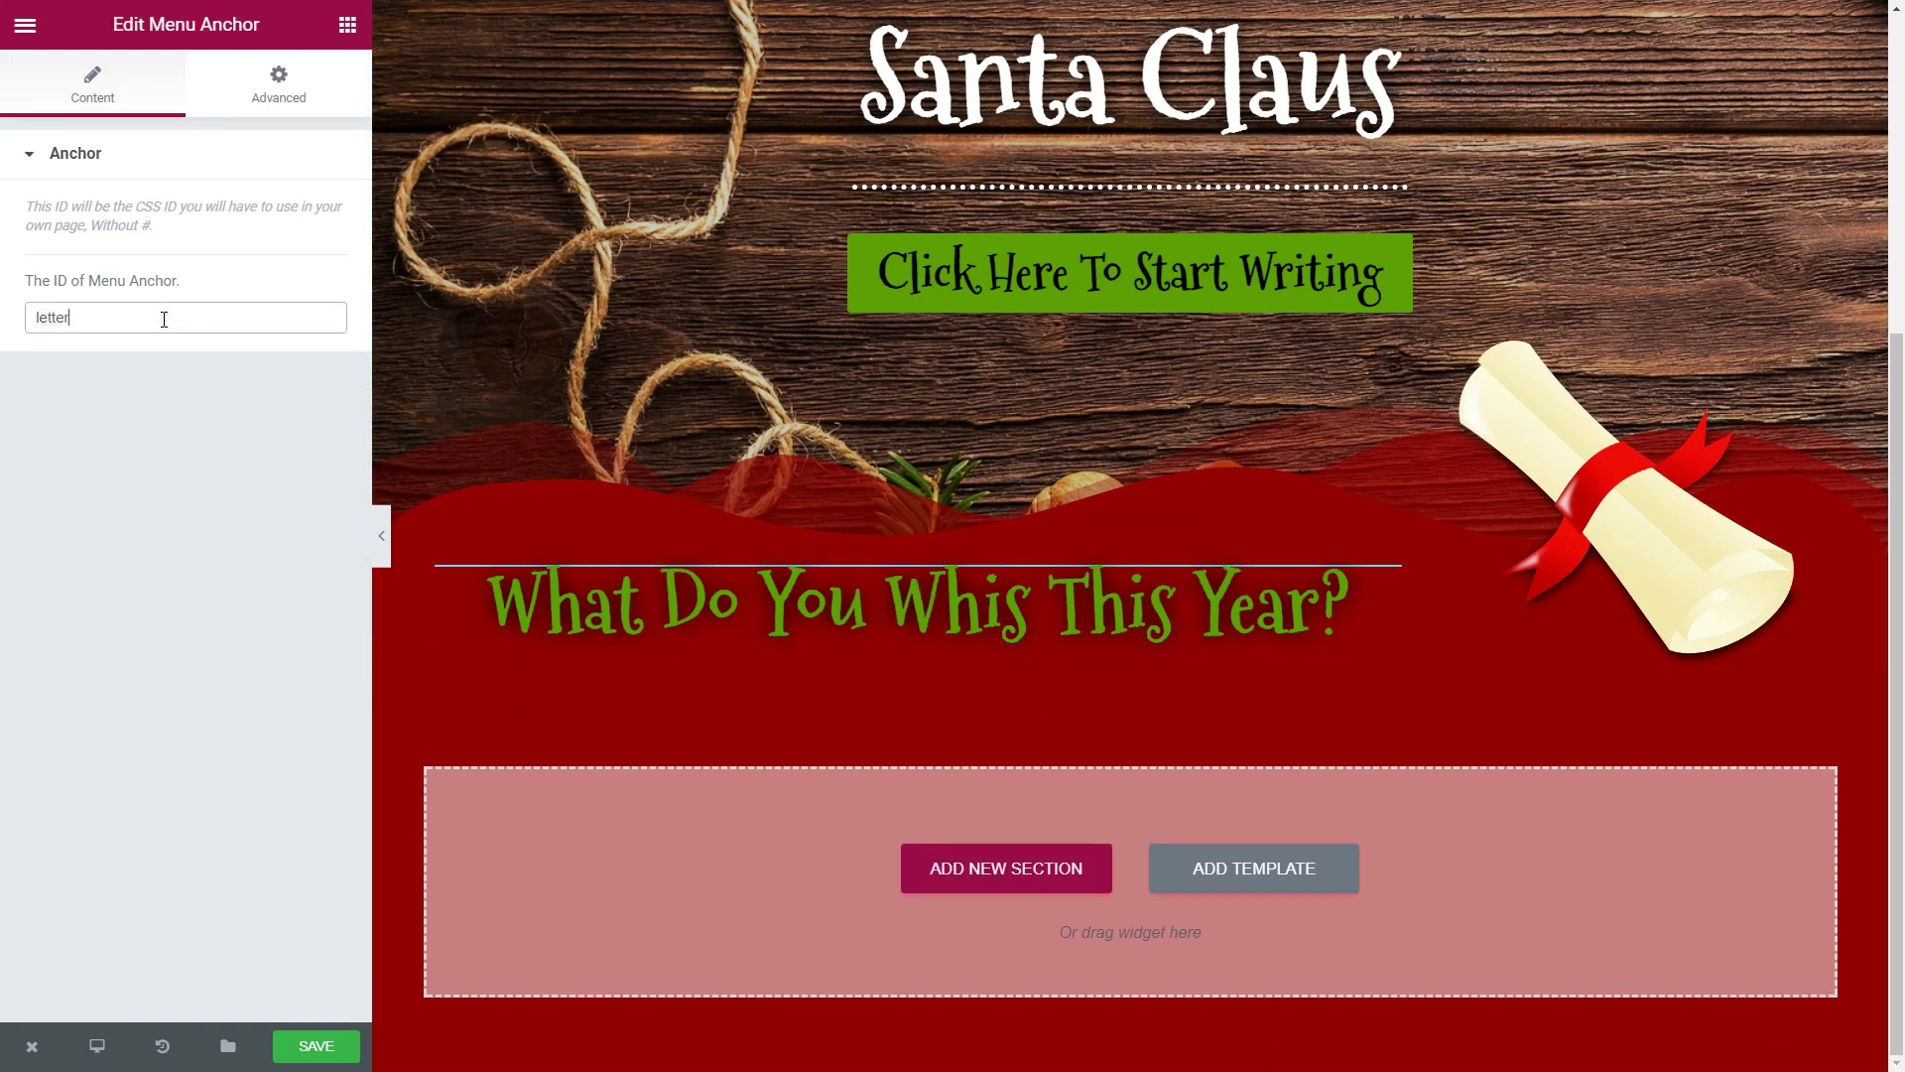
pyautogui.click(324, 1042)
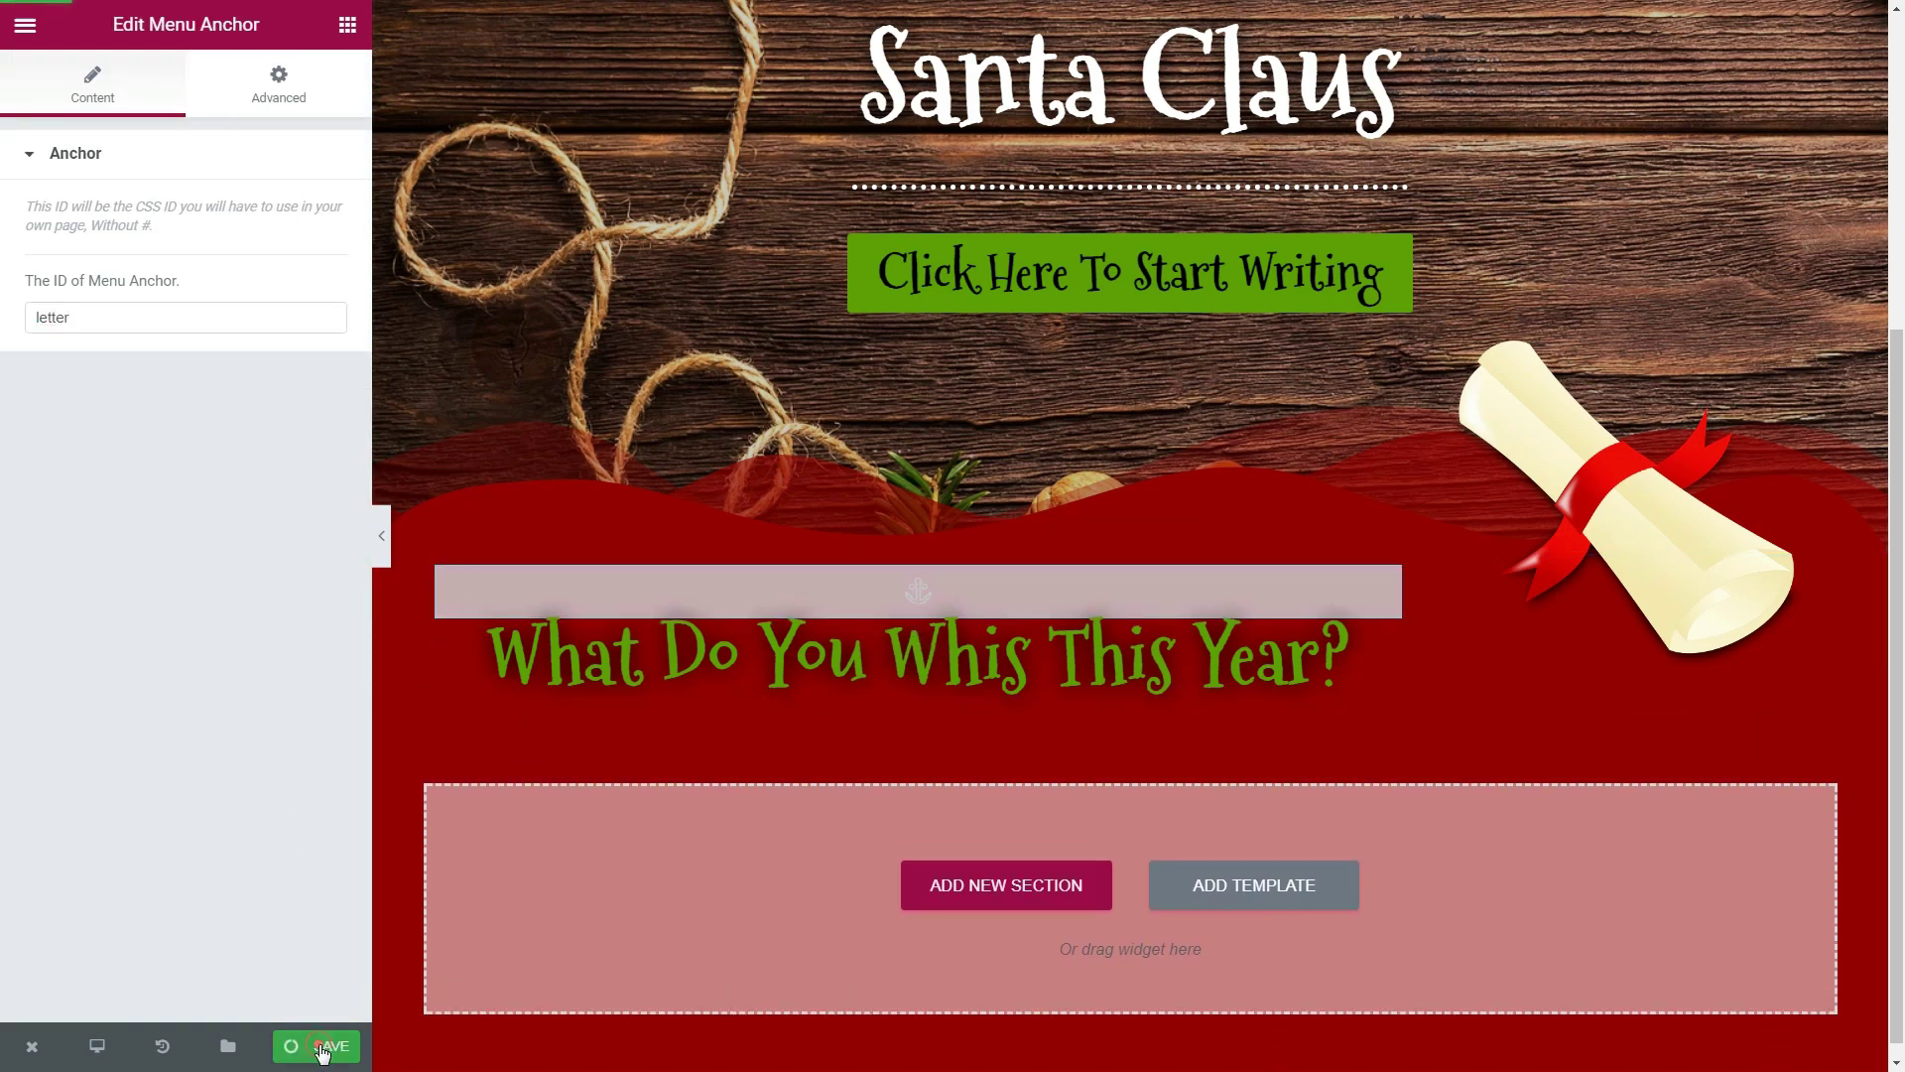
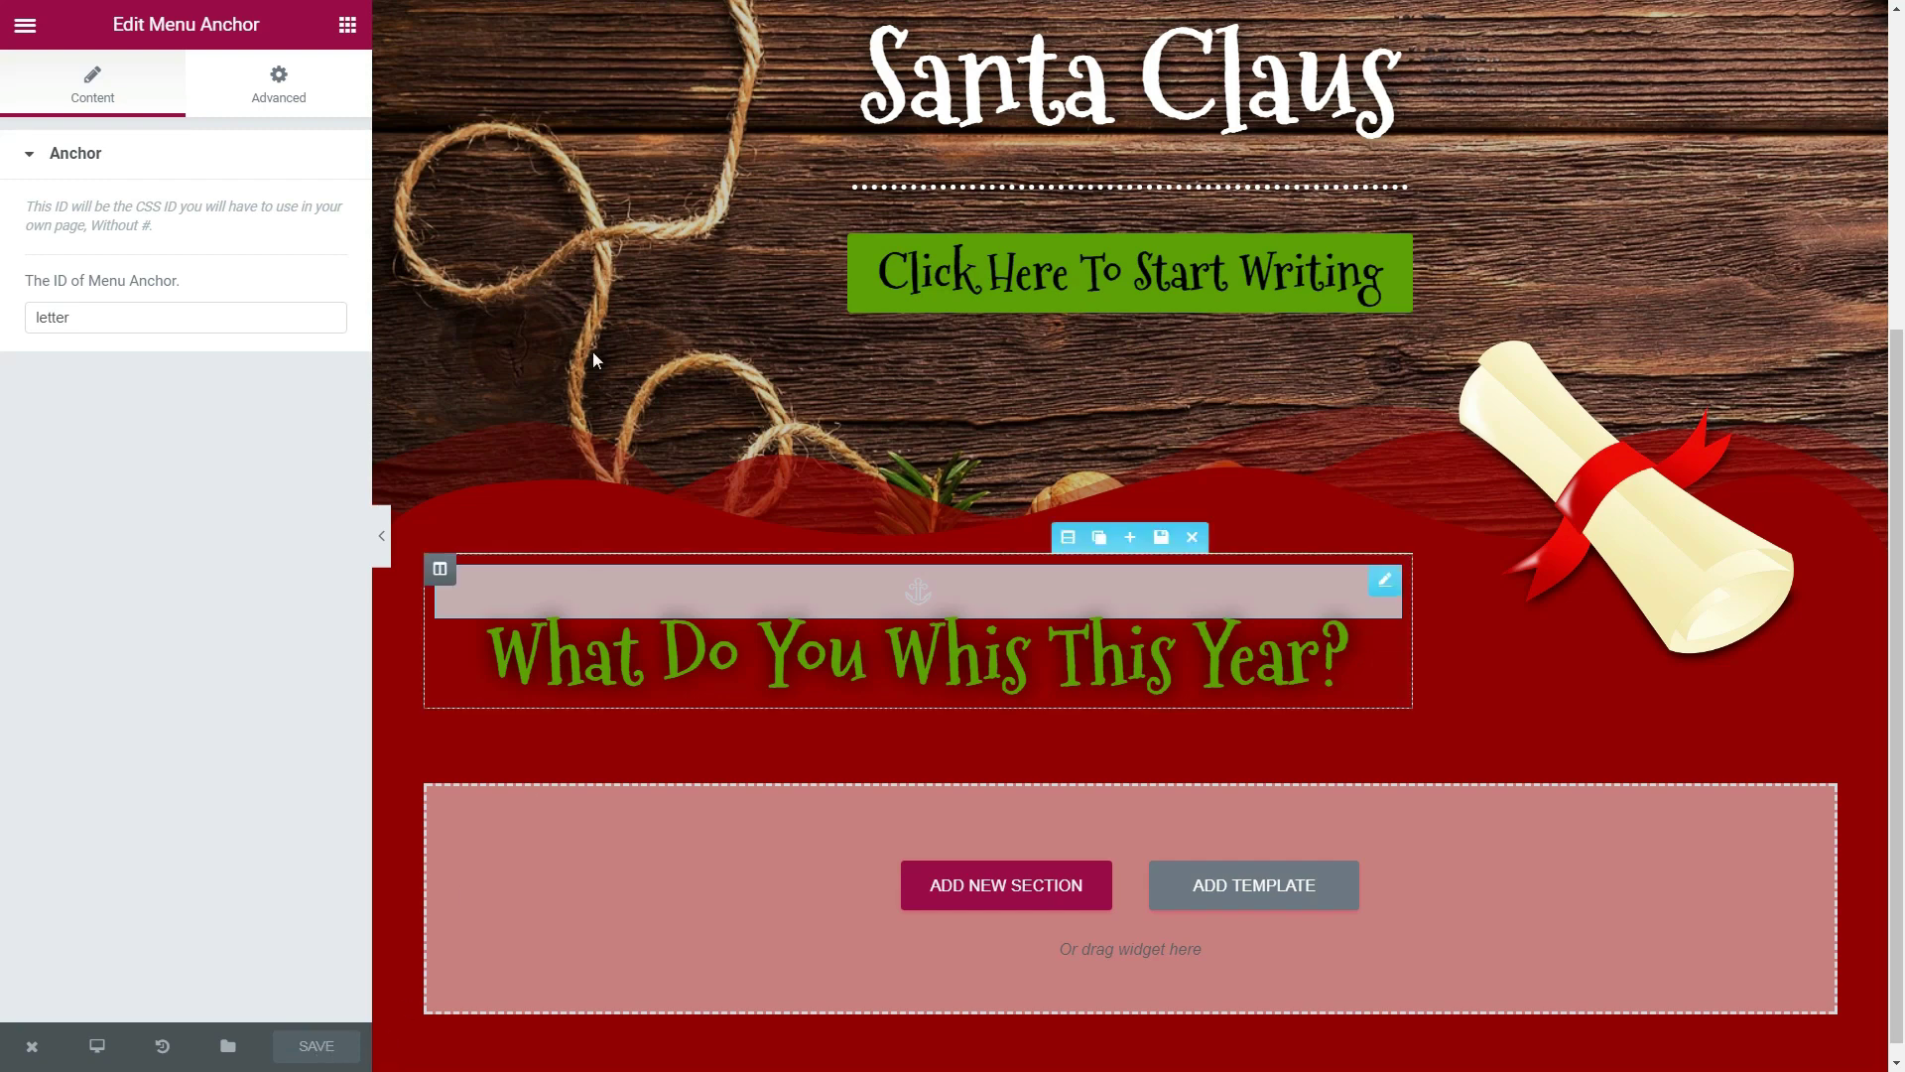
# - Add a Text Editor widget below the "What Do You Whis This Year?" heading and give it a white classic background
pyautogui.click(349, 28)
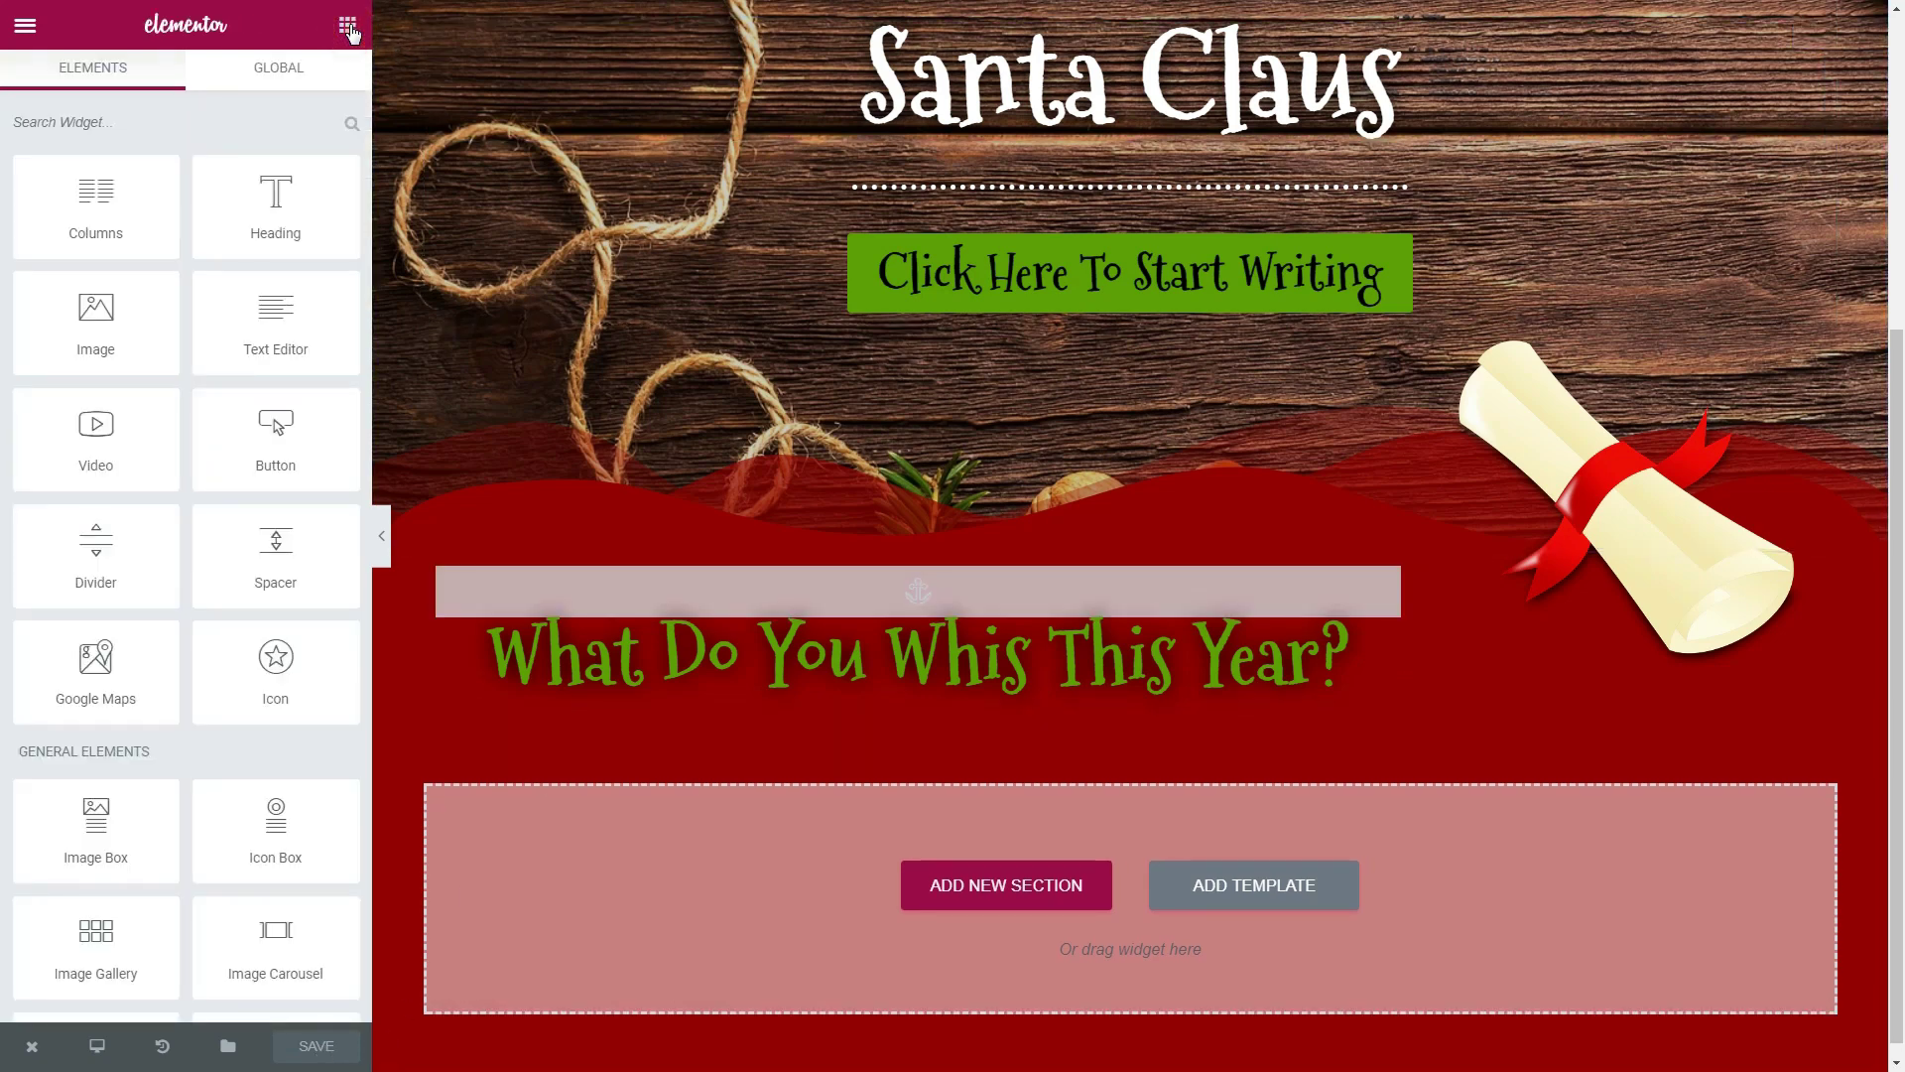
pyautogui.moveTo(276, 309); pyautogui.dragTo(861, 681)
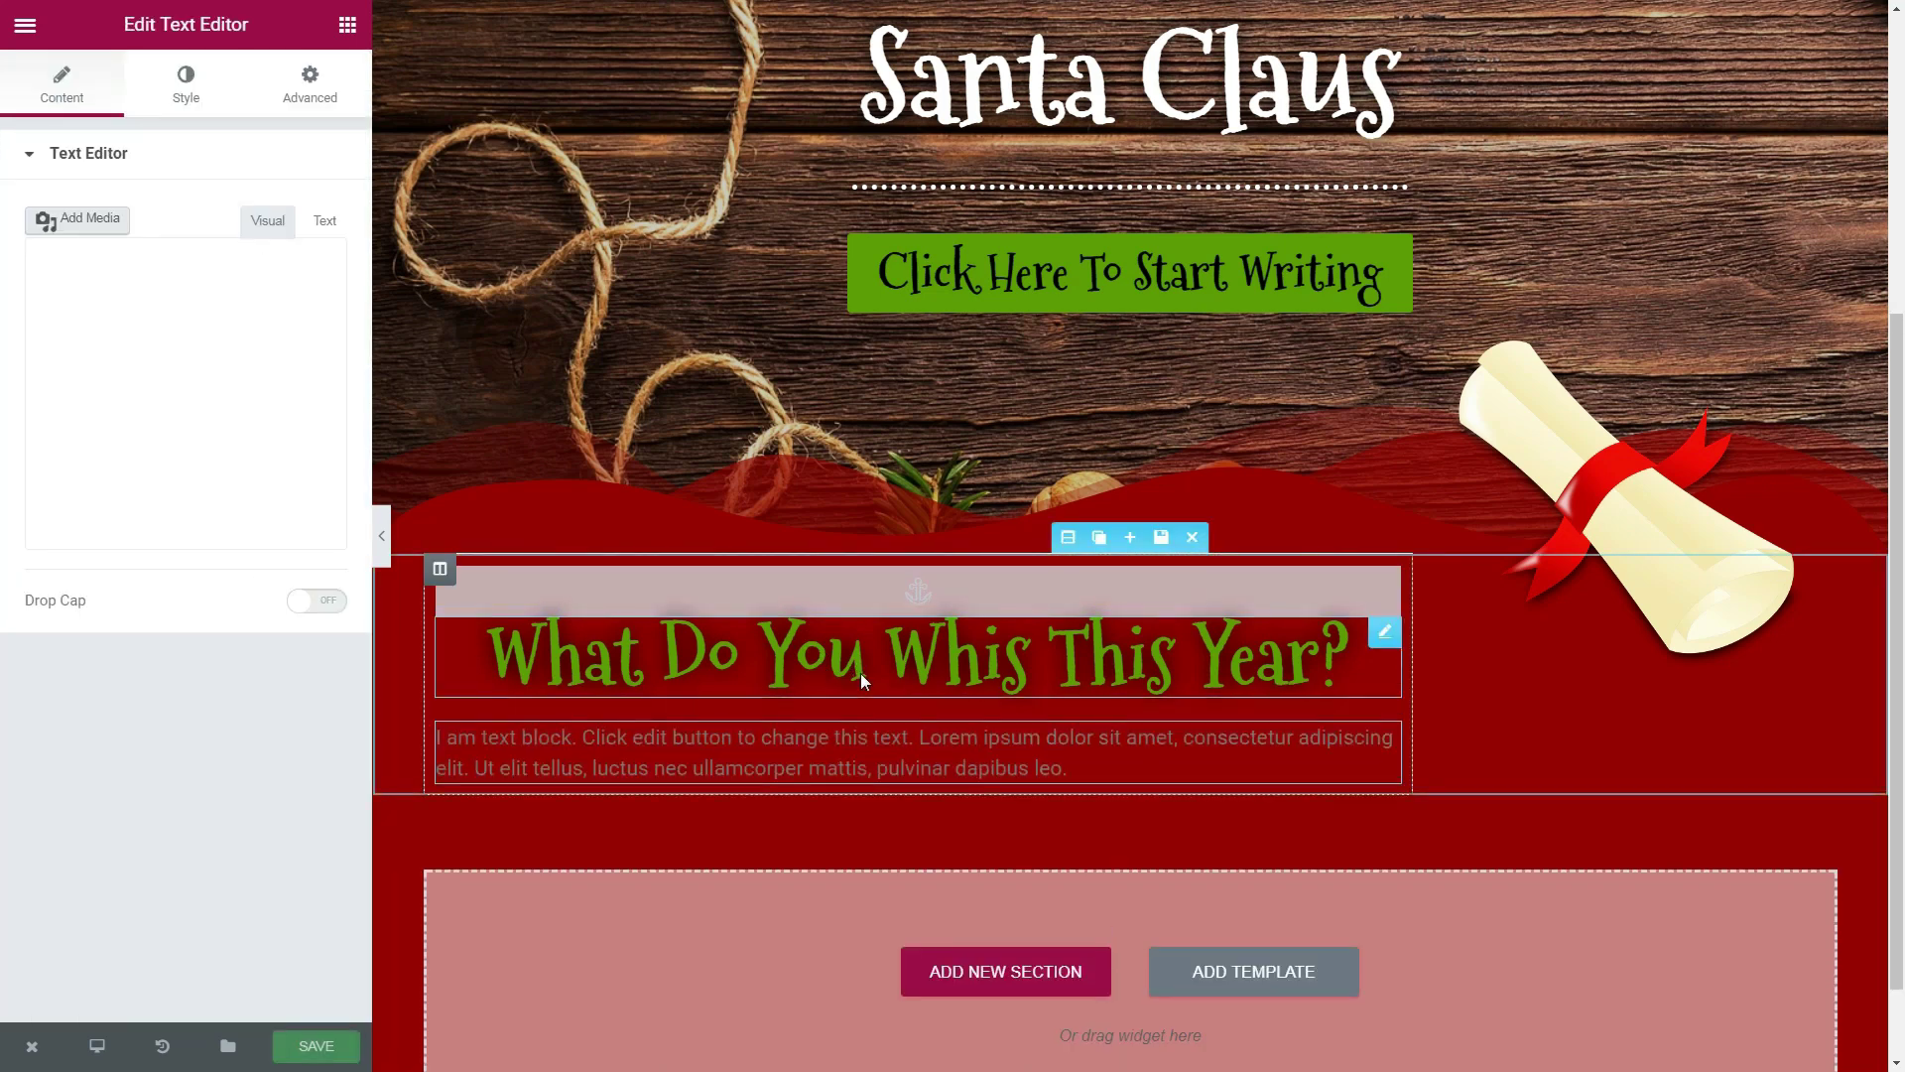
pyautogui.click(314, 81)
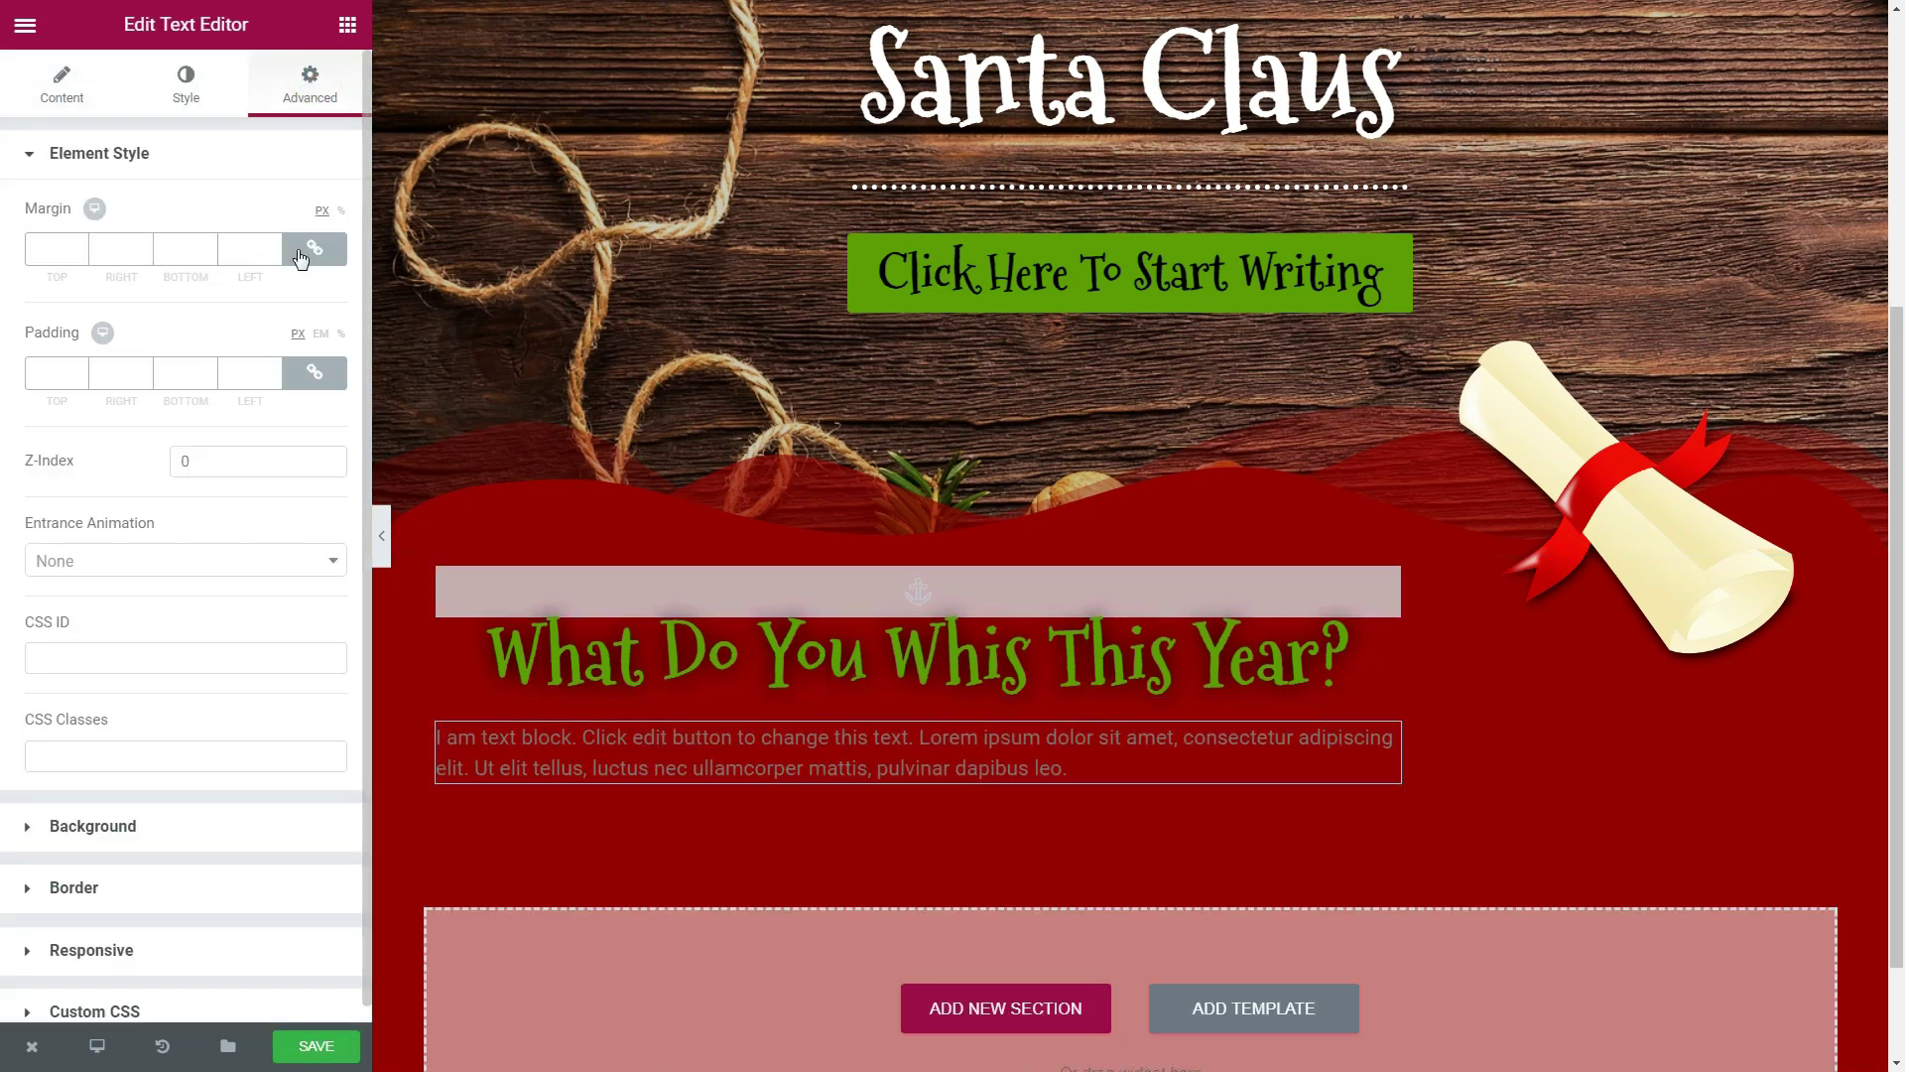
pyautogui.click(117, 827)
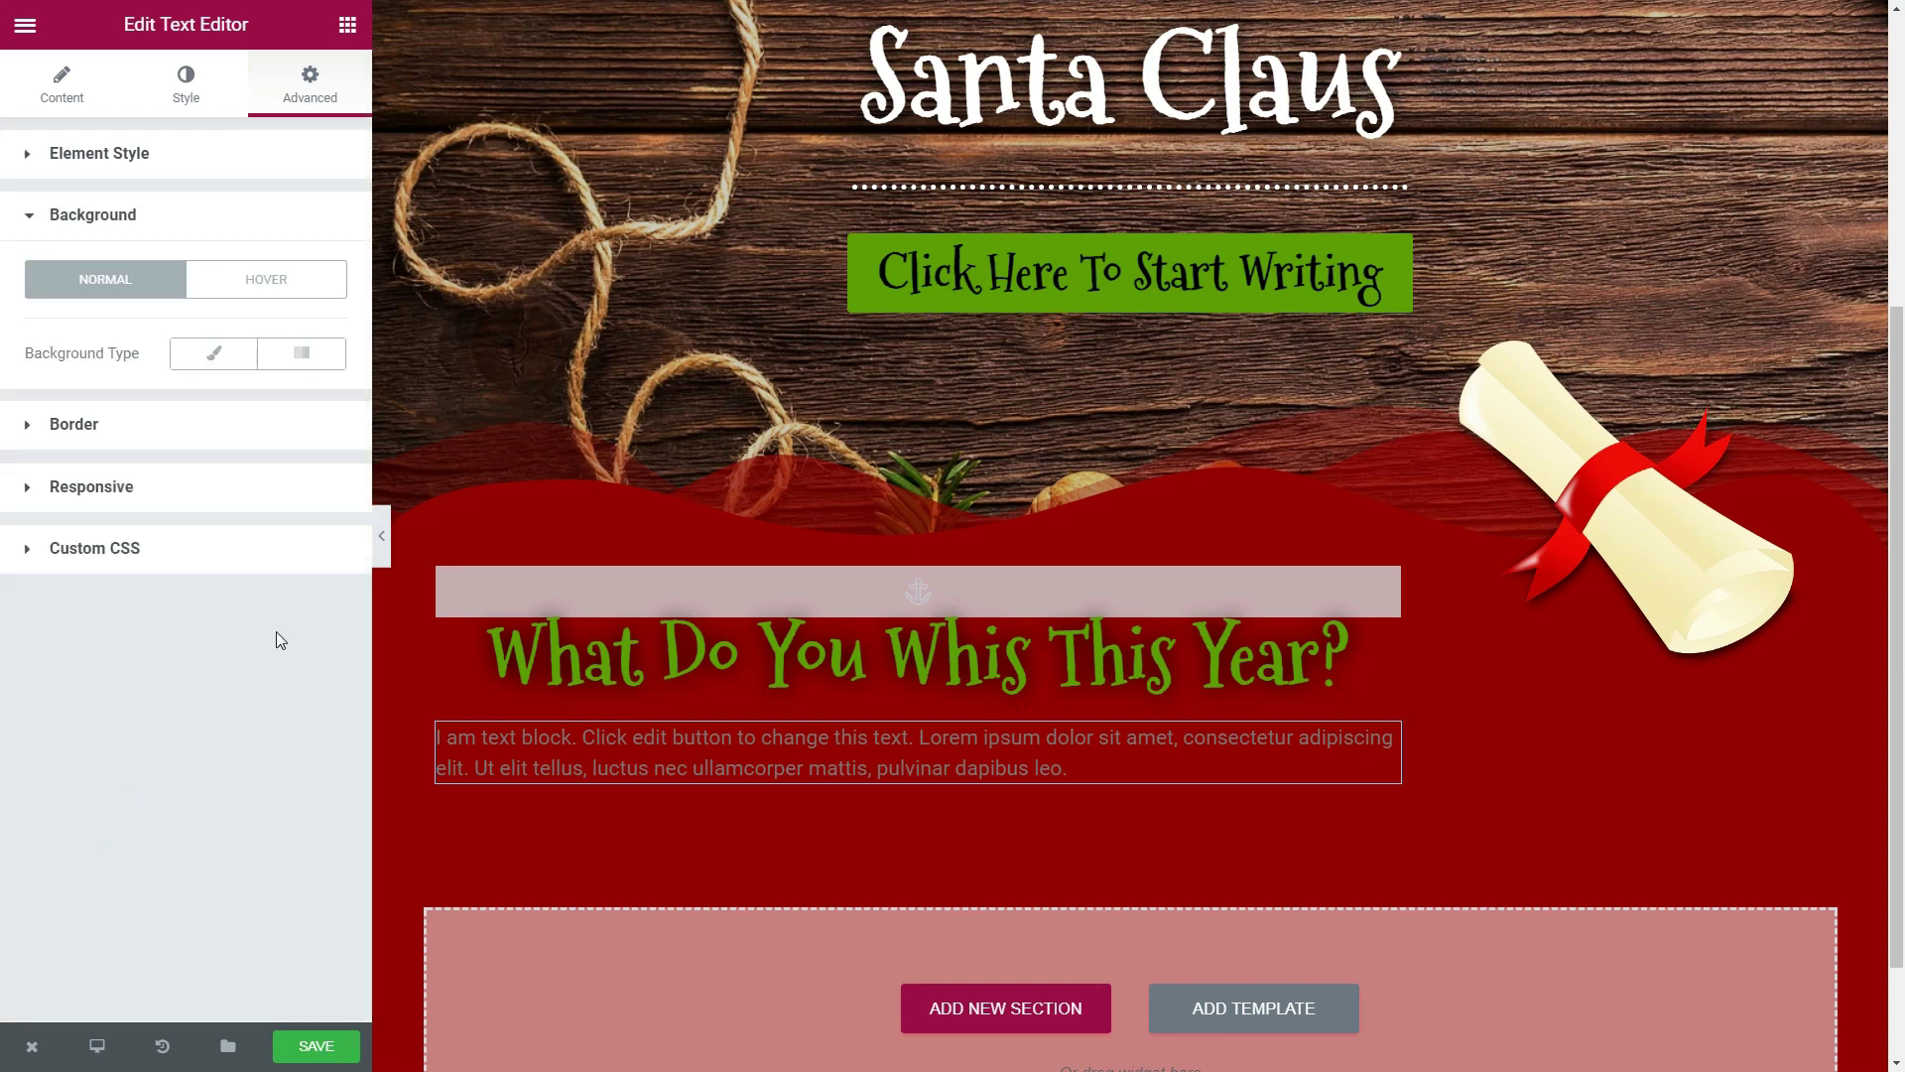
pyautogui.click(230, 359)
pyautogui.click(310, 428)
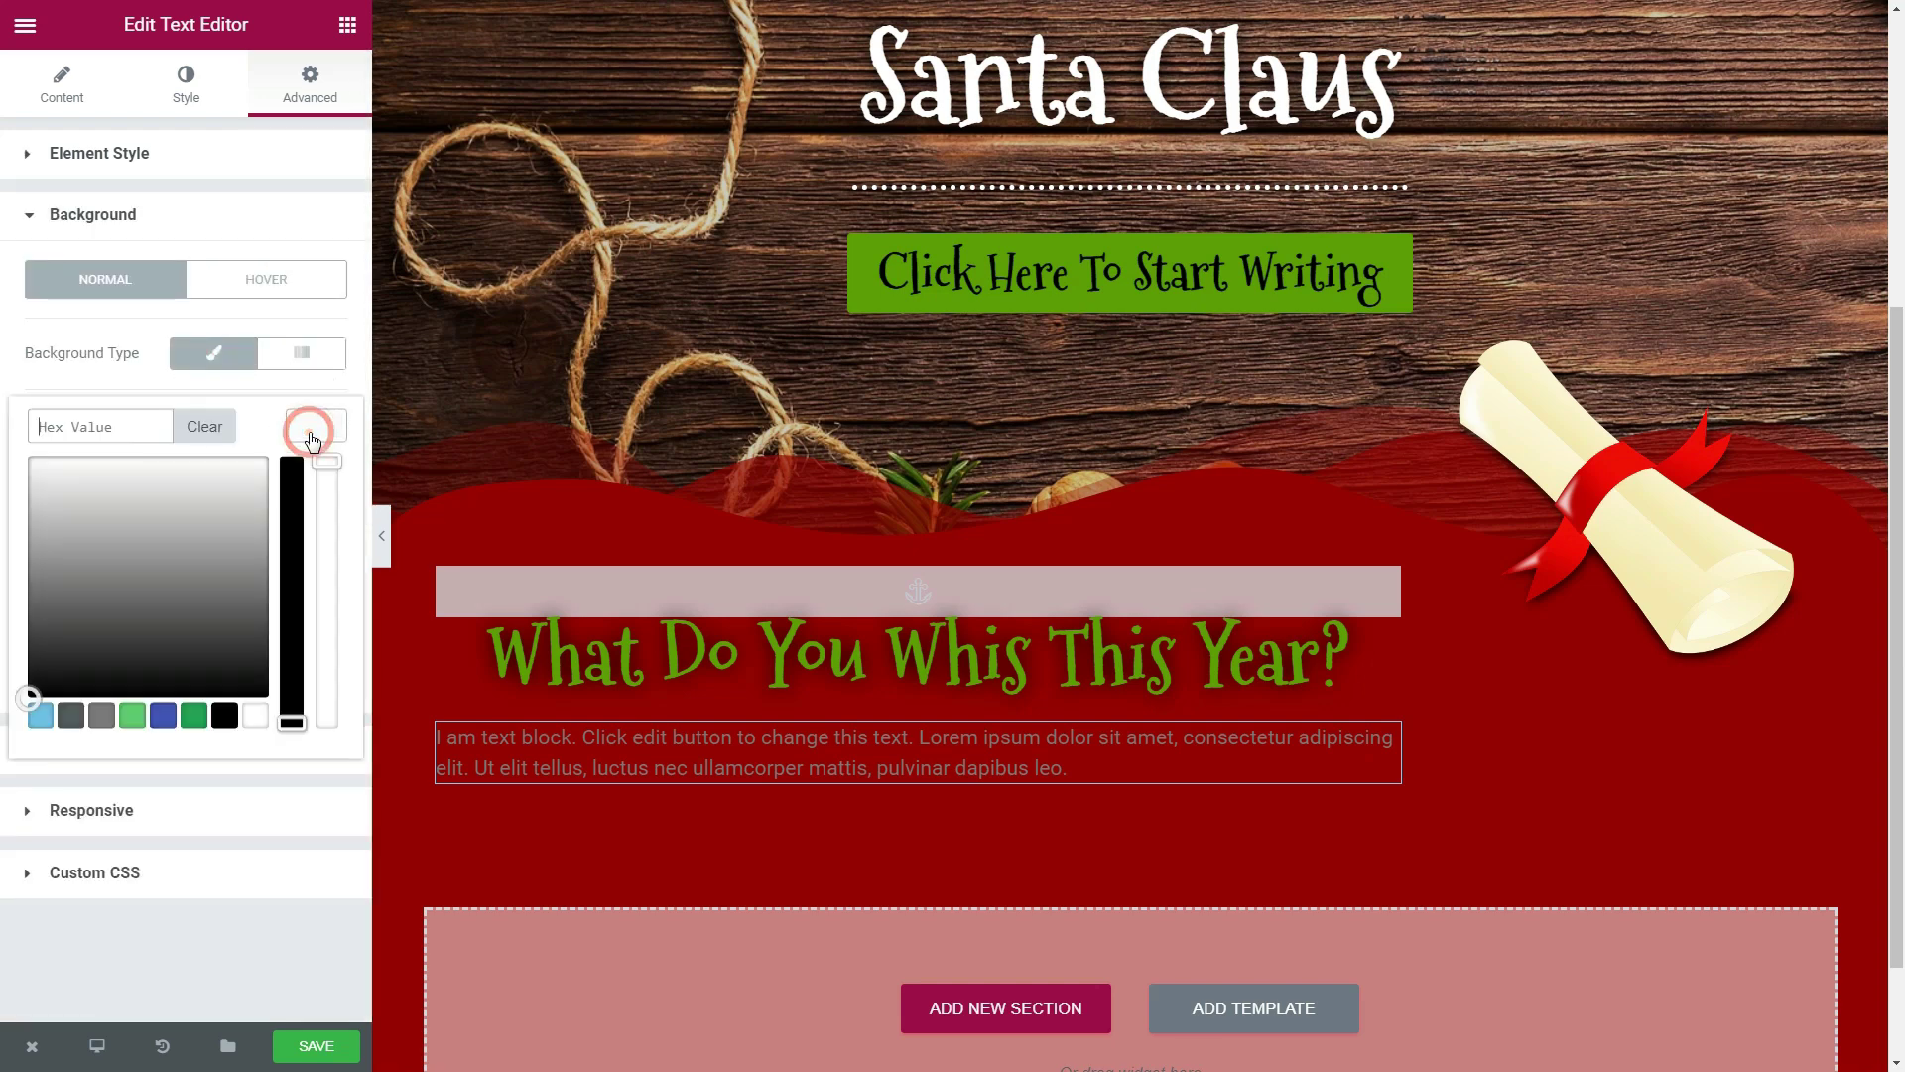
pyautogui.click(255, 715)
# - Enable a box shadow on the text block and set its color to fully opaque white #ffffff
pyautogui.click(186, 627)
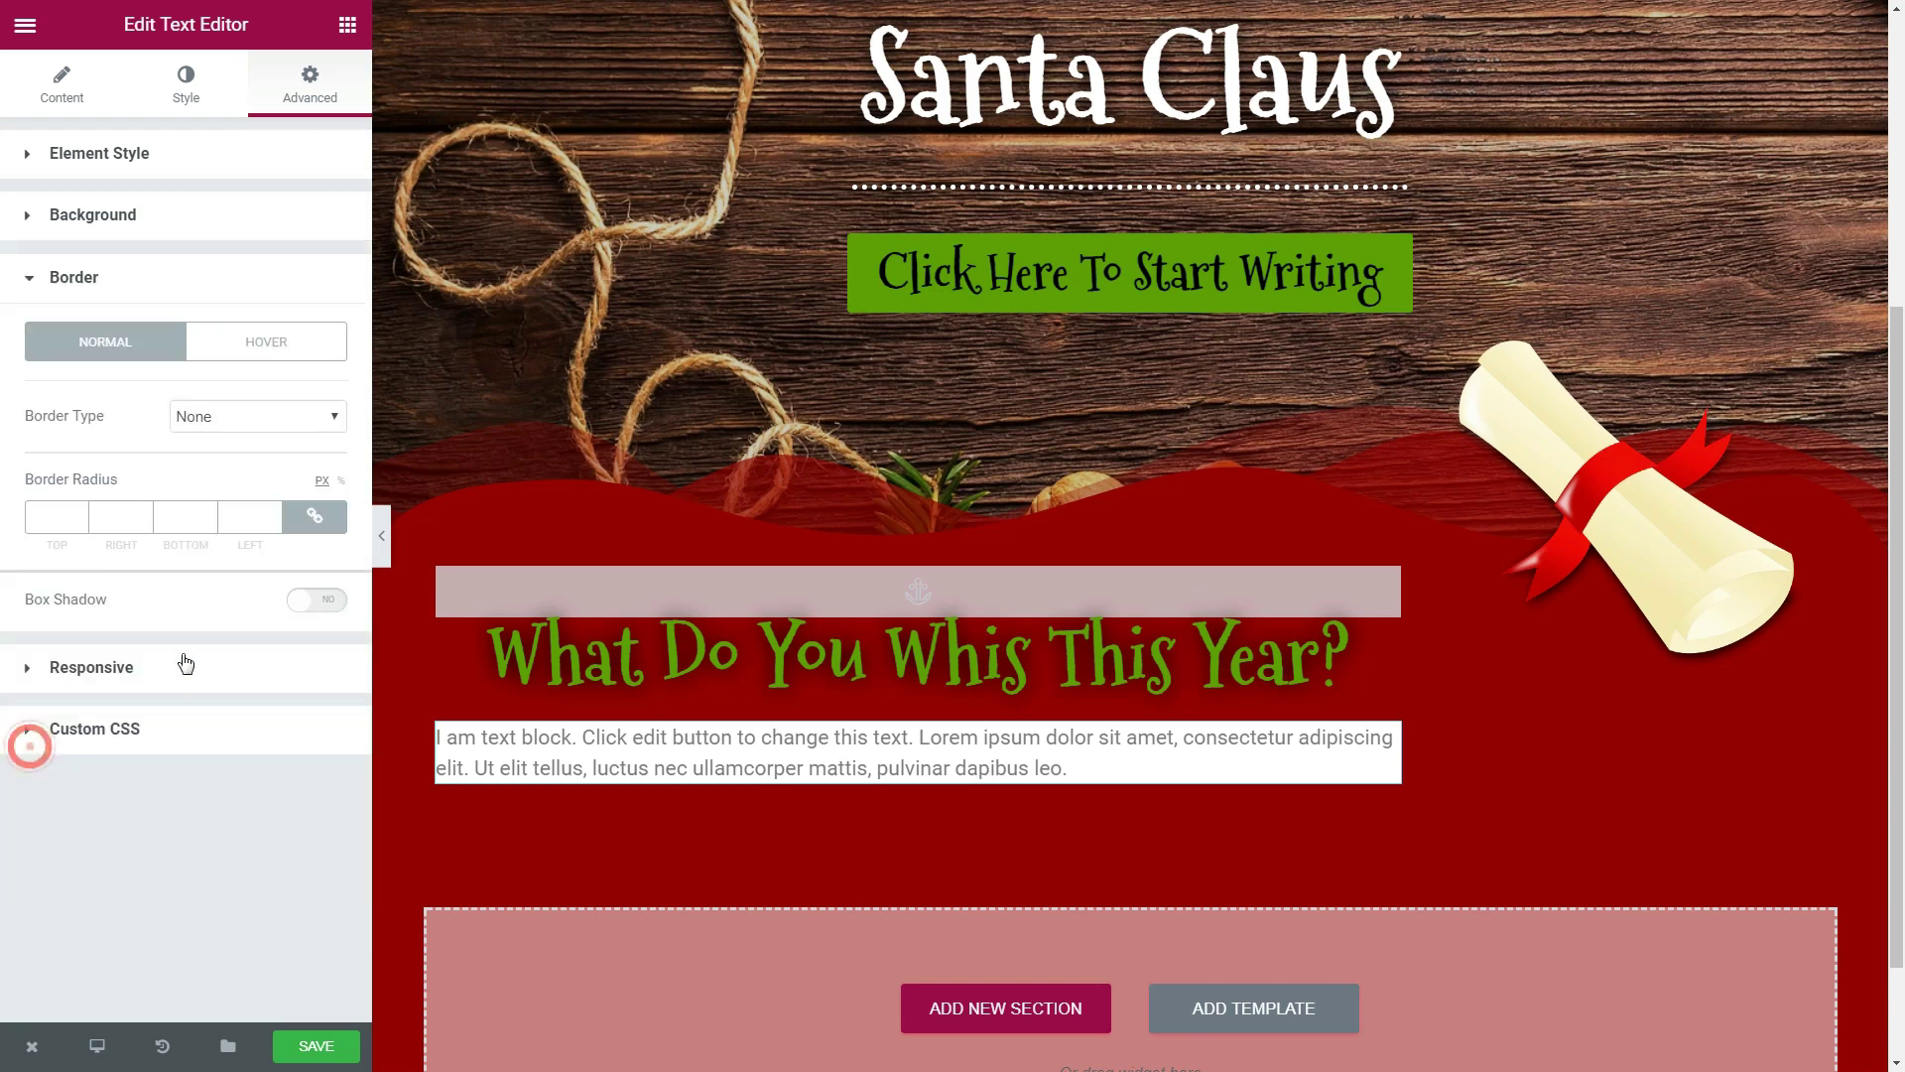
pyautogui.click(312, 600)
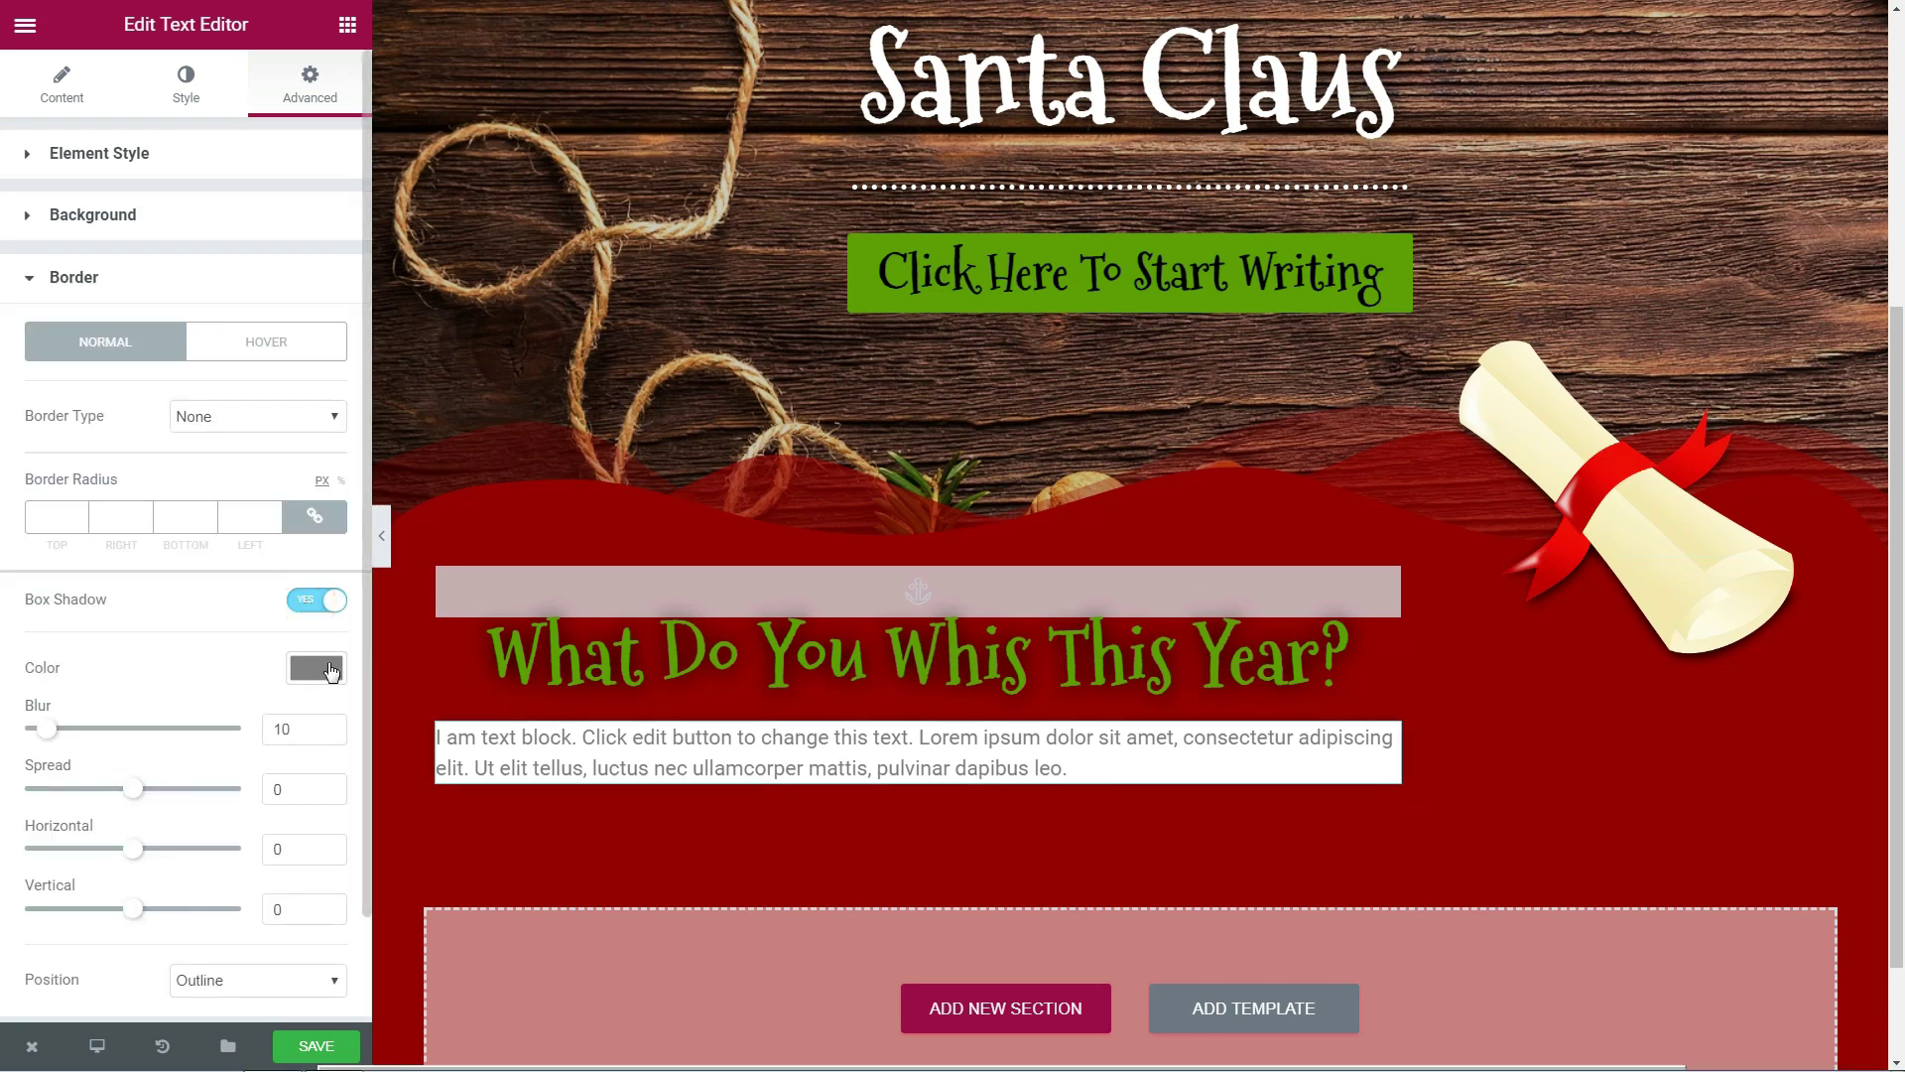
pyautogui.click(316, 668)
pyautogui.click(259, 957)
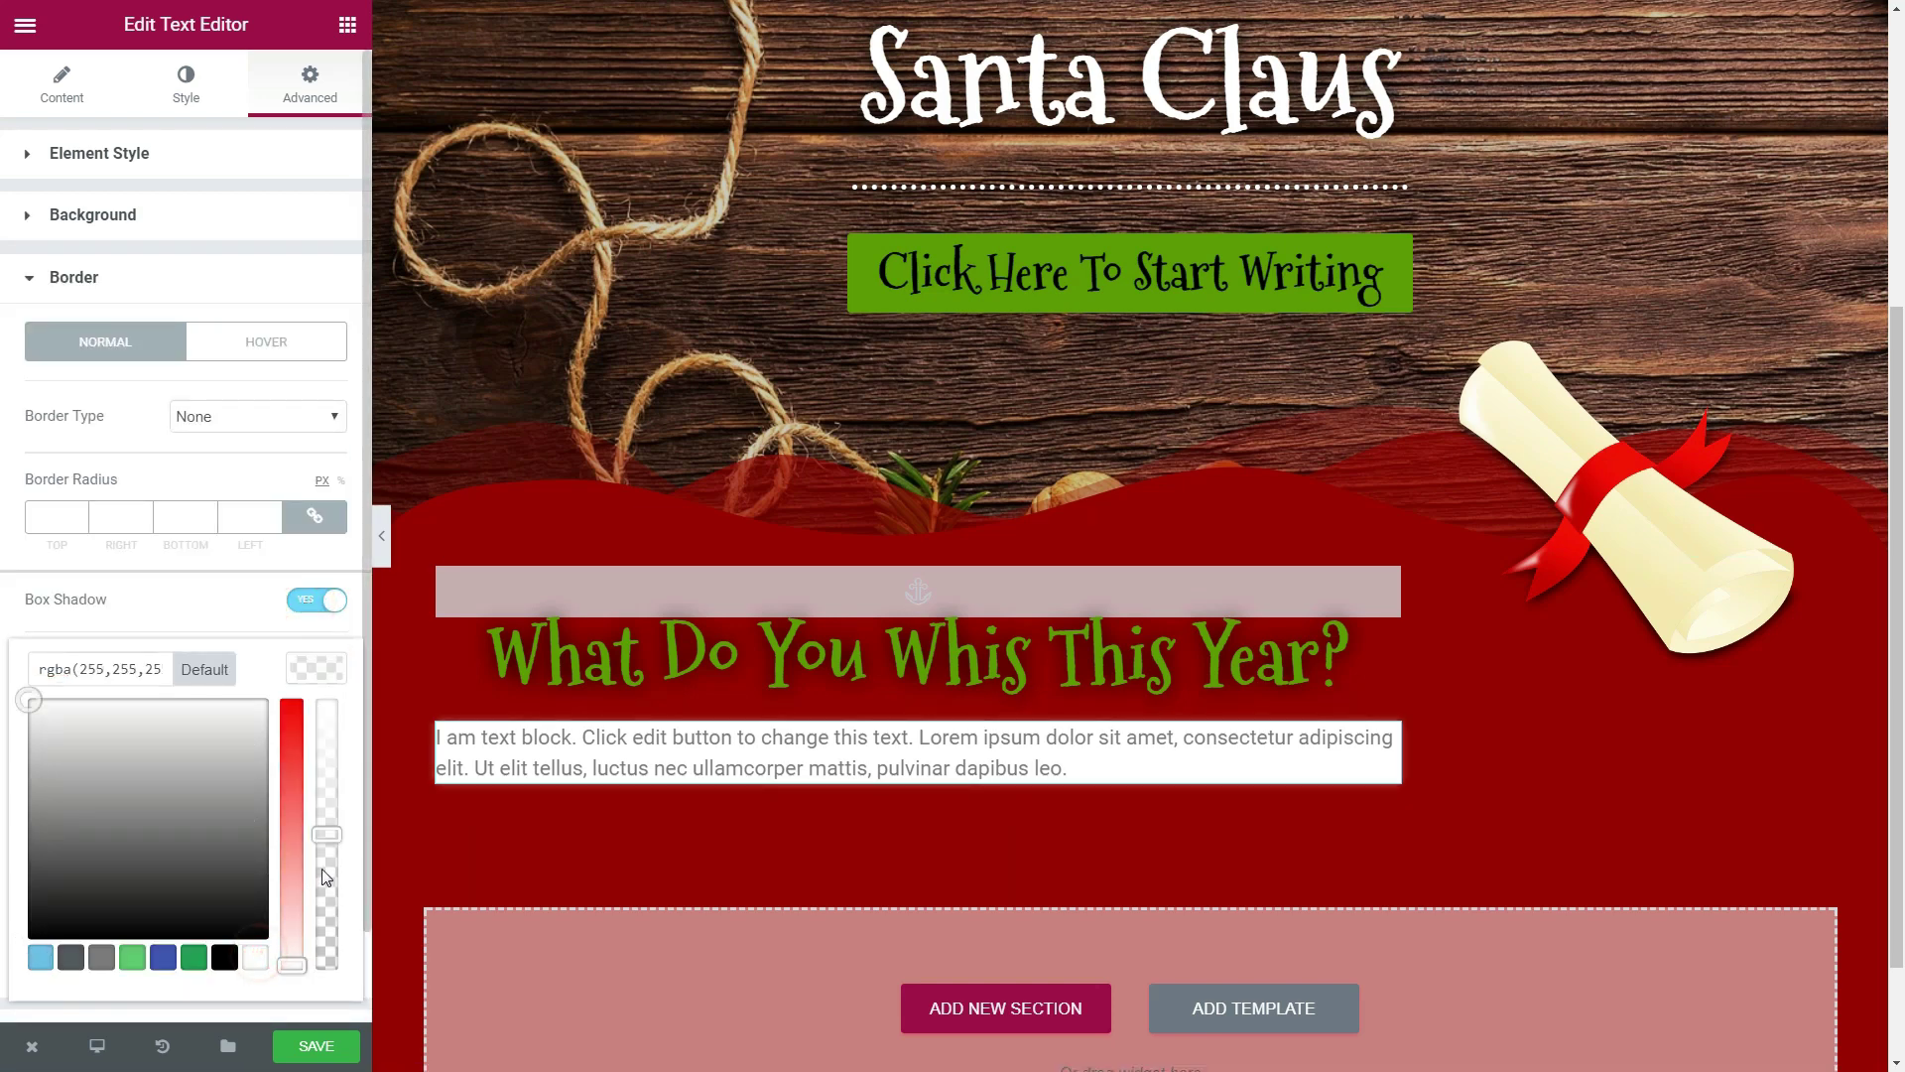
pyautogui.moveTo(325, 837); pyautogui.dragTo(336, 701)
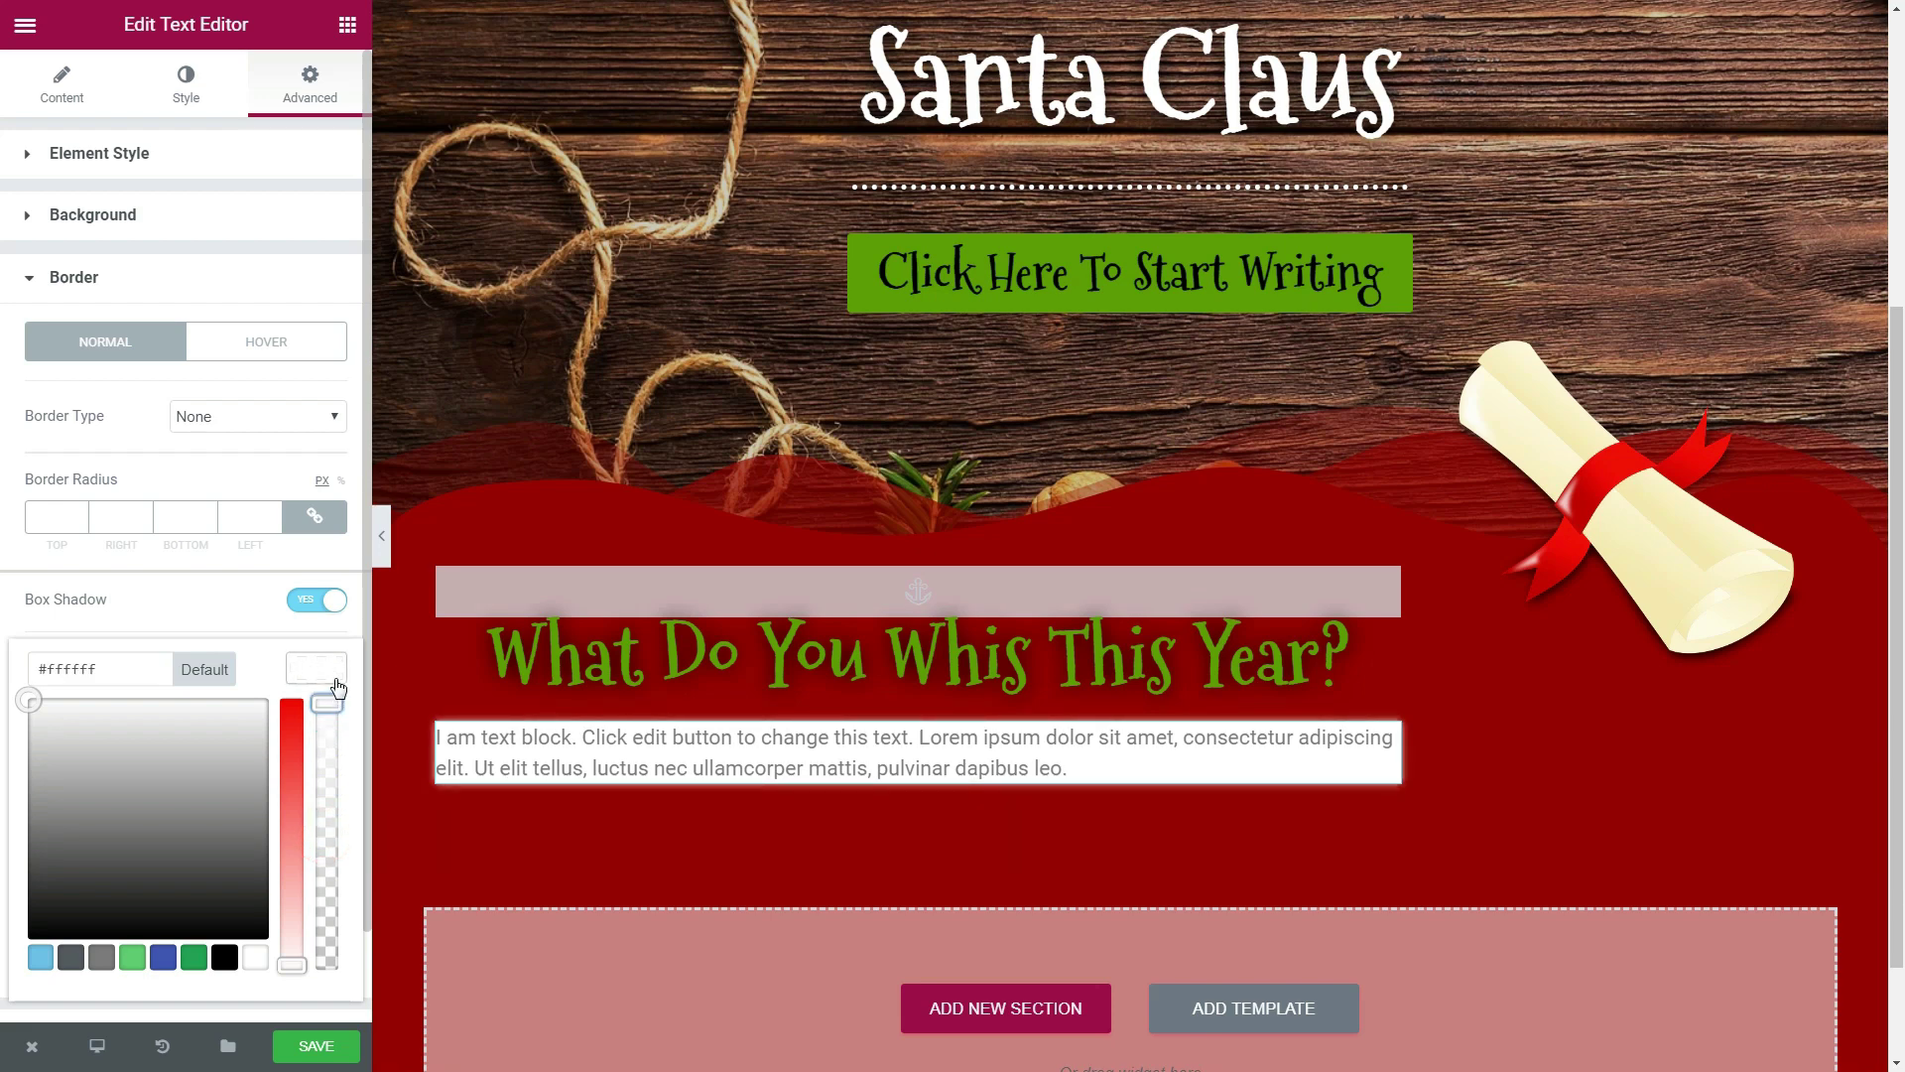
pyautogui.click(328, 670)
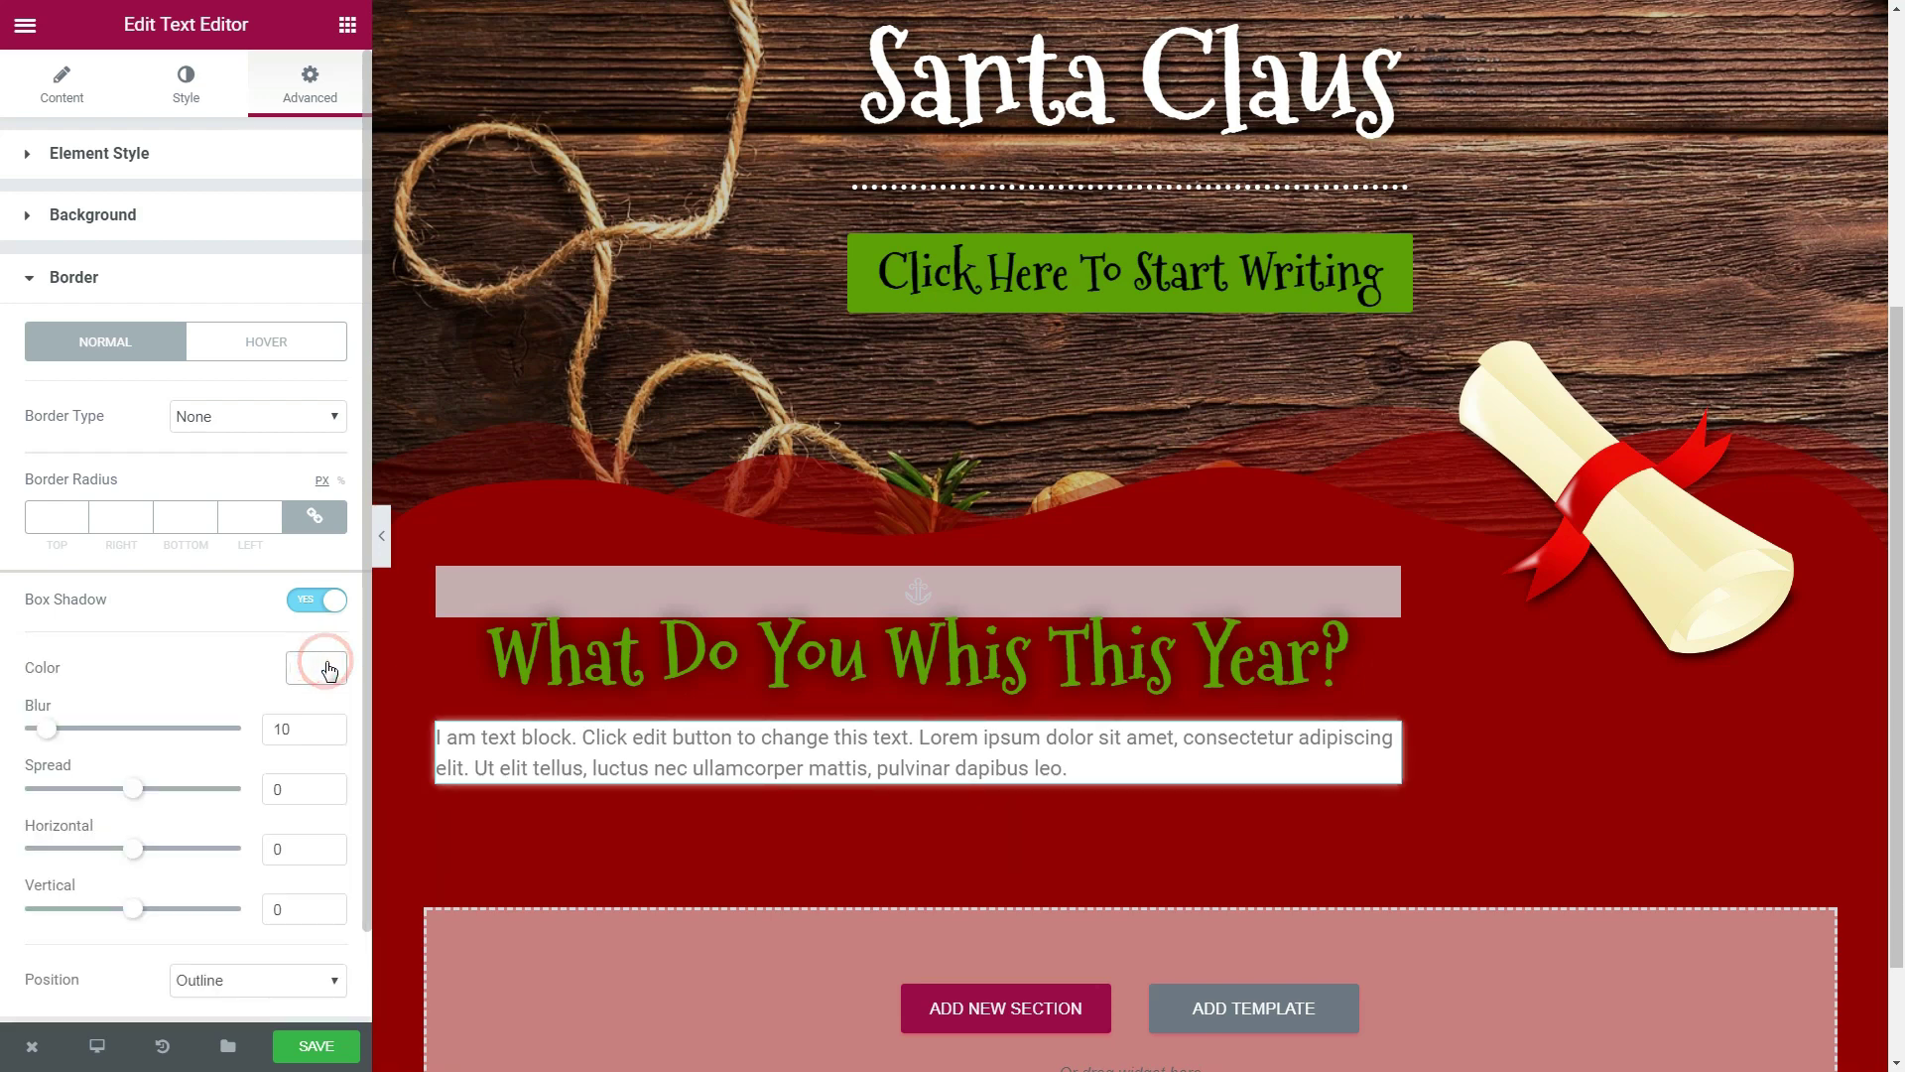
# - Set the text block's shadow blur to 20 and spread to 10, and save the page
pyautogui.scroll(-1, 308, 683)
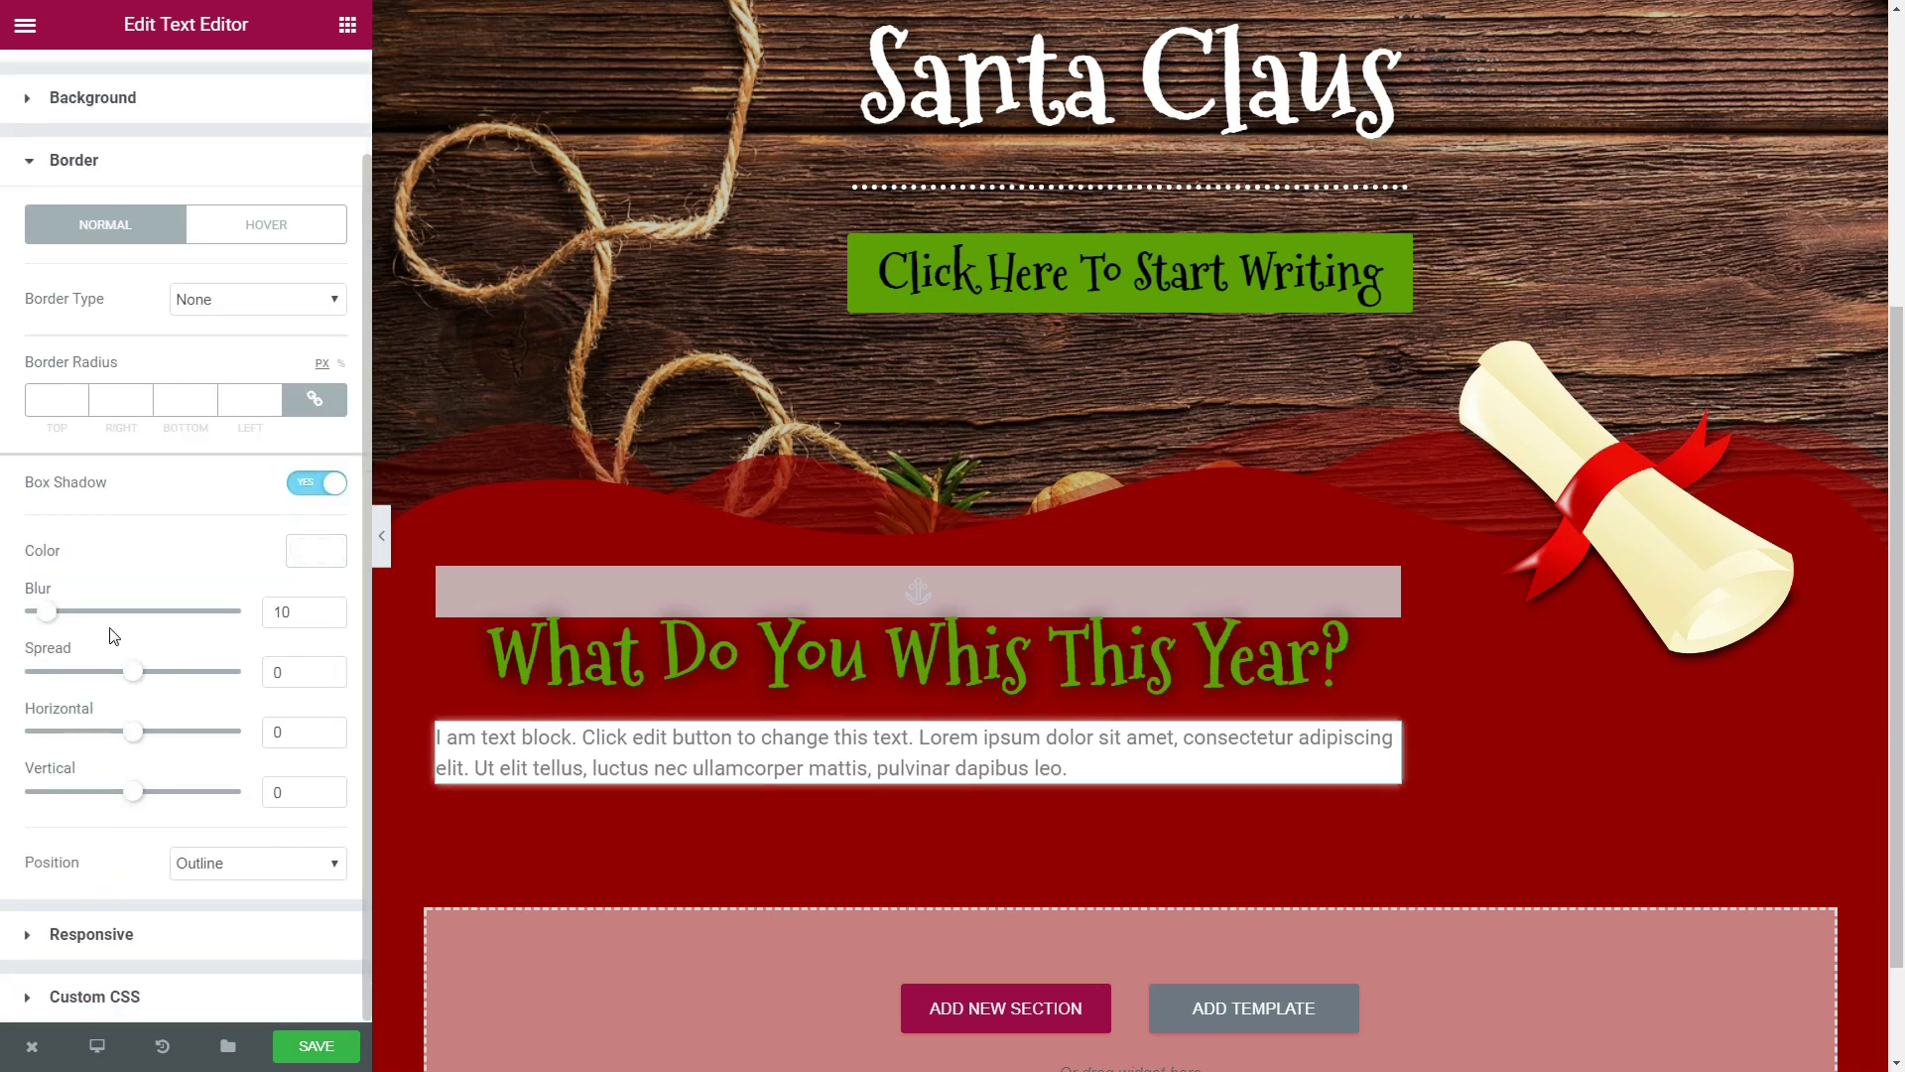
pyautogui.moveTo(55, 617); pyautogui.dragTo(65, 619)
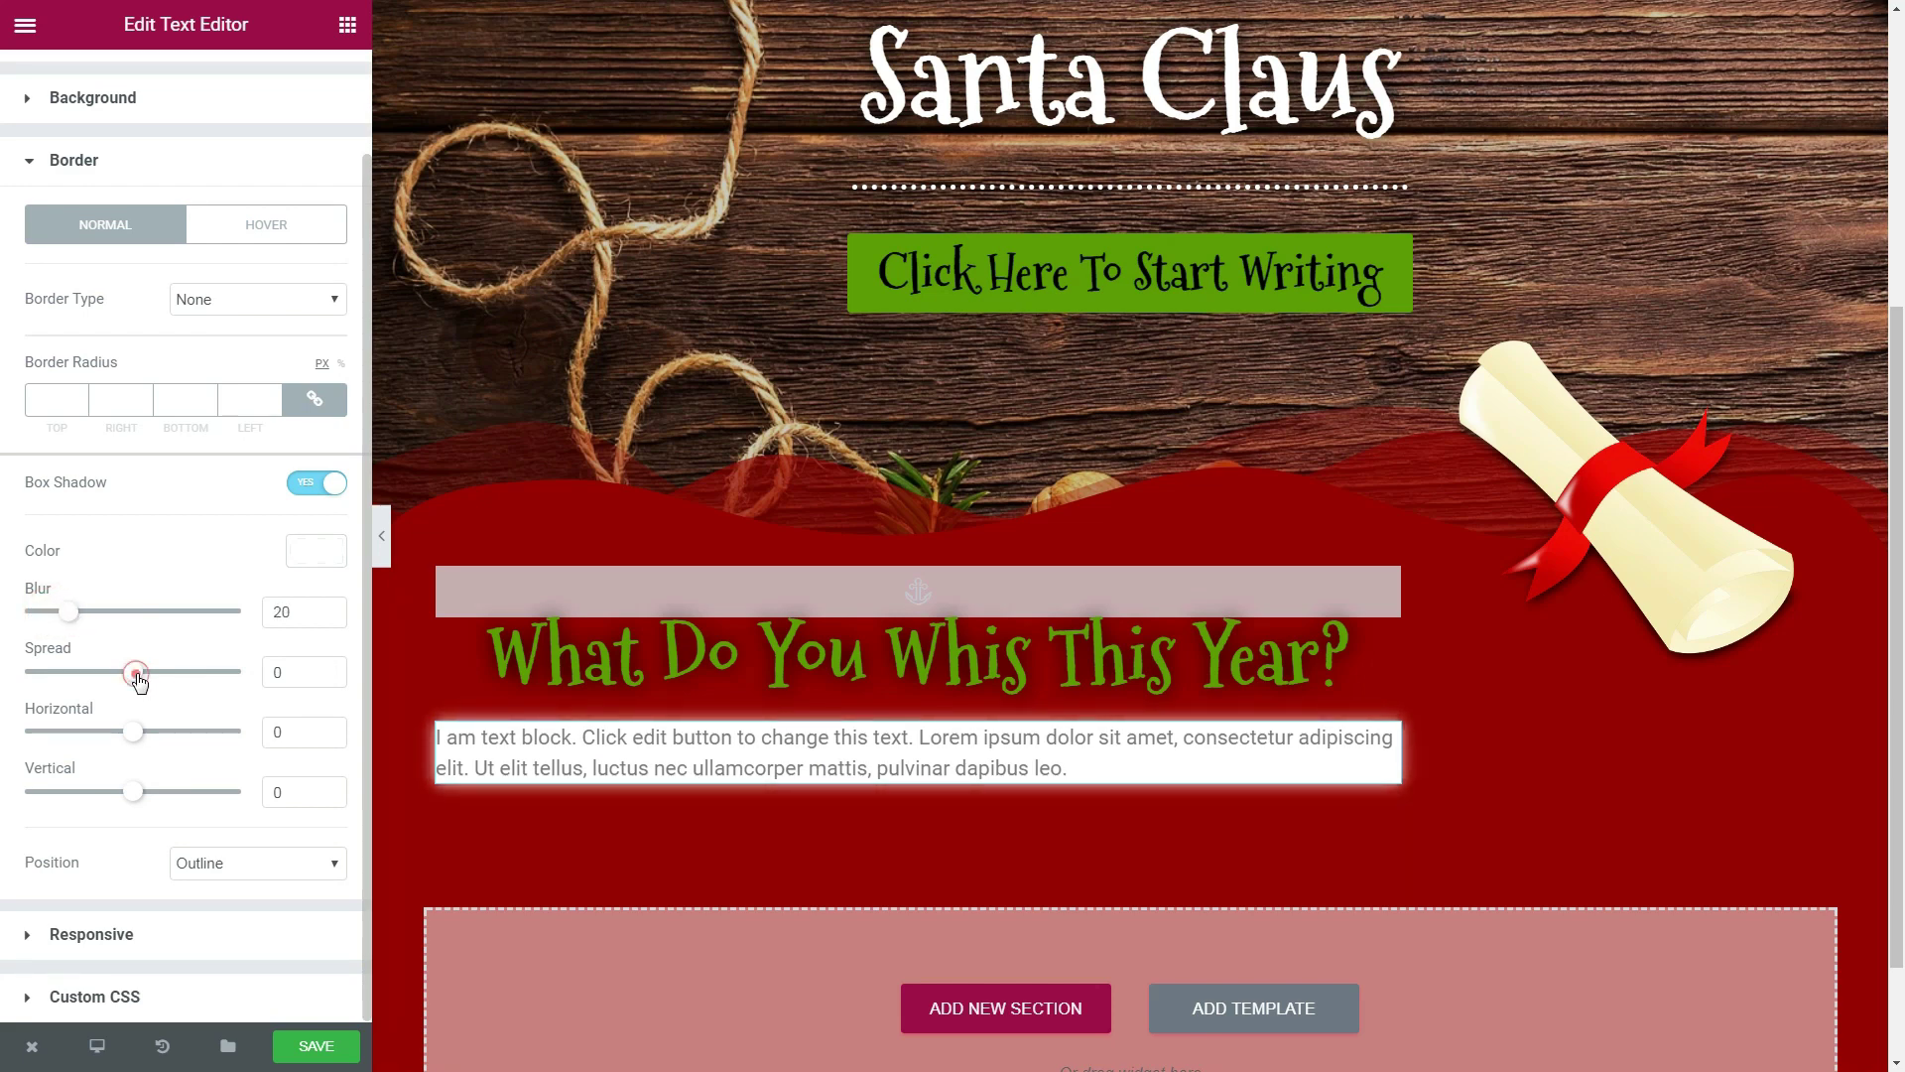
pyautogui.moveTo(139, 679); pyautogui.dragTo(145, 676)
pyautogui.click(317, 1048)
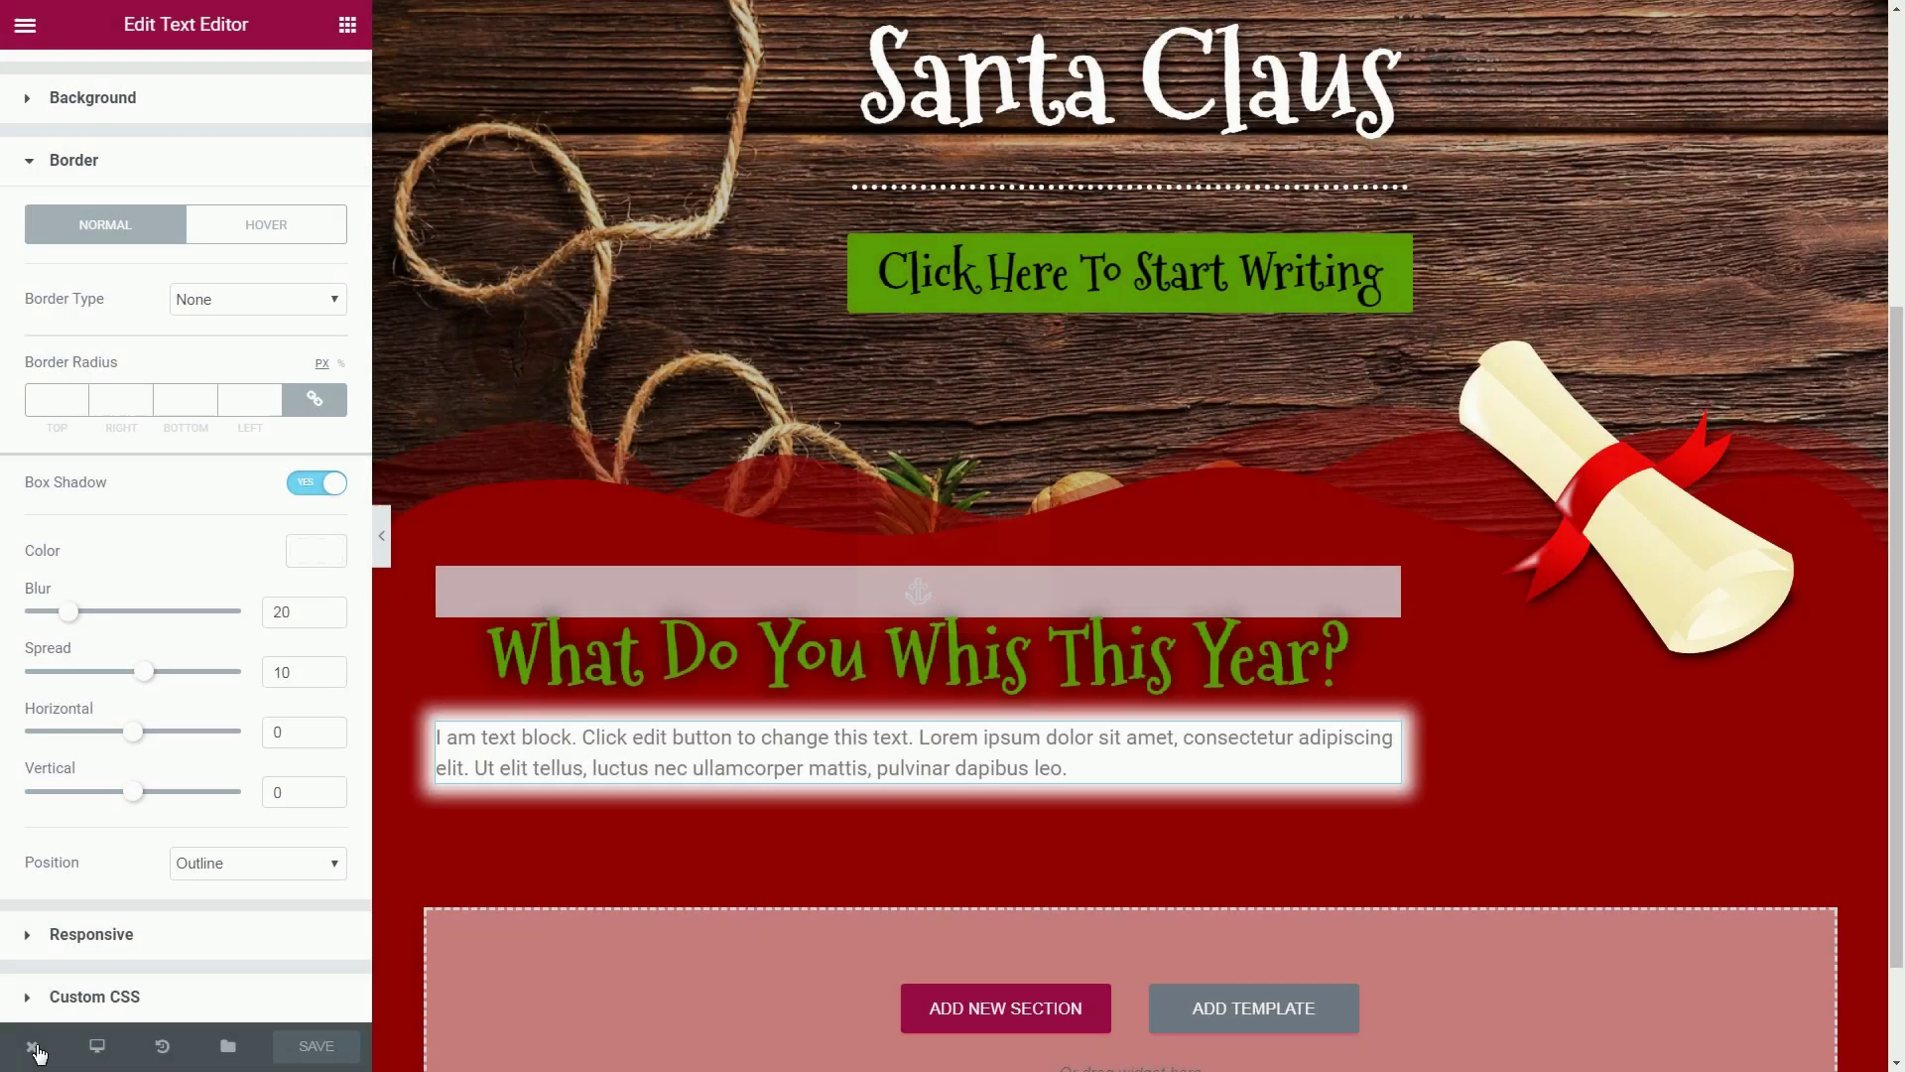
# - View the live page down to the text block with its white shadow and return to the Elementor editor
pyautogui.moveTo(36, 1047)
pyautogui.click(63, 941)
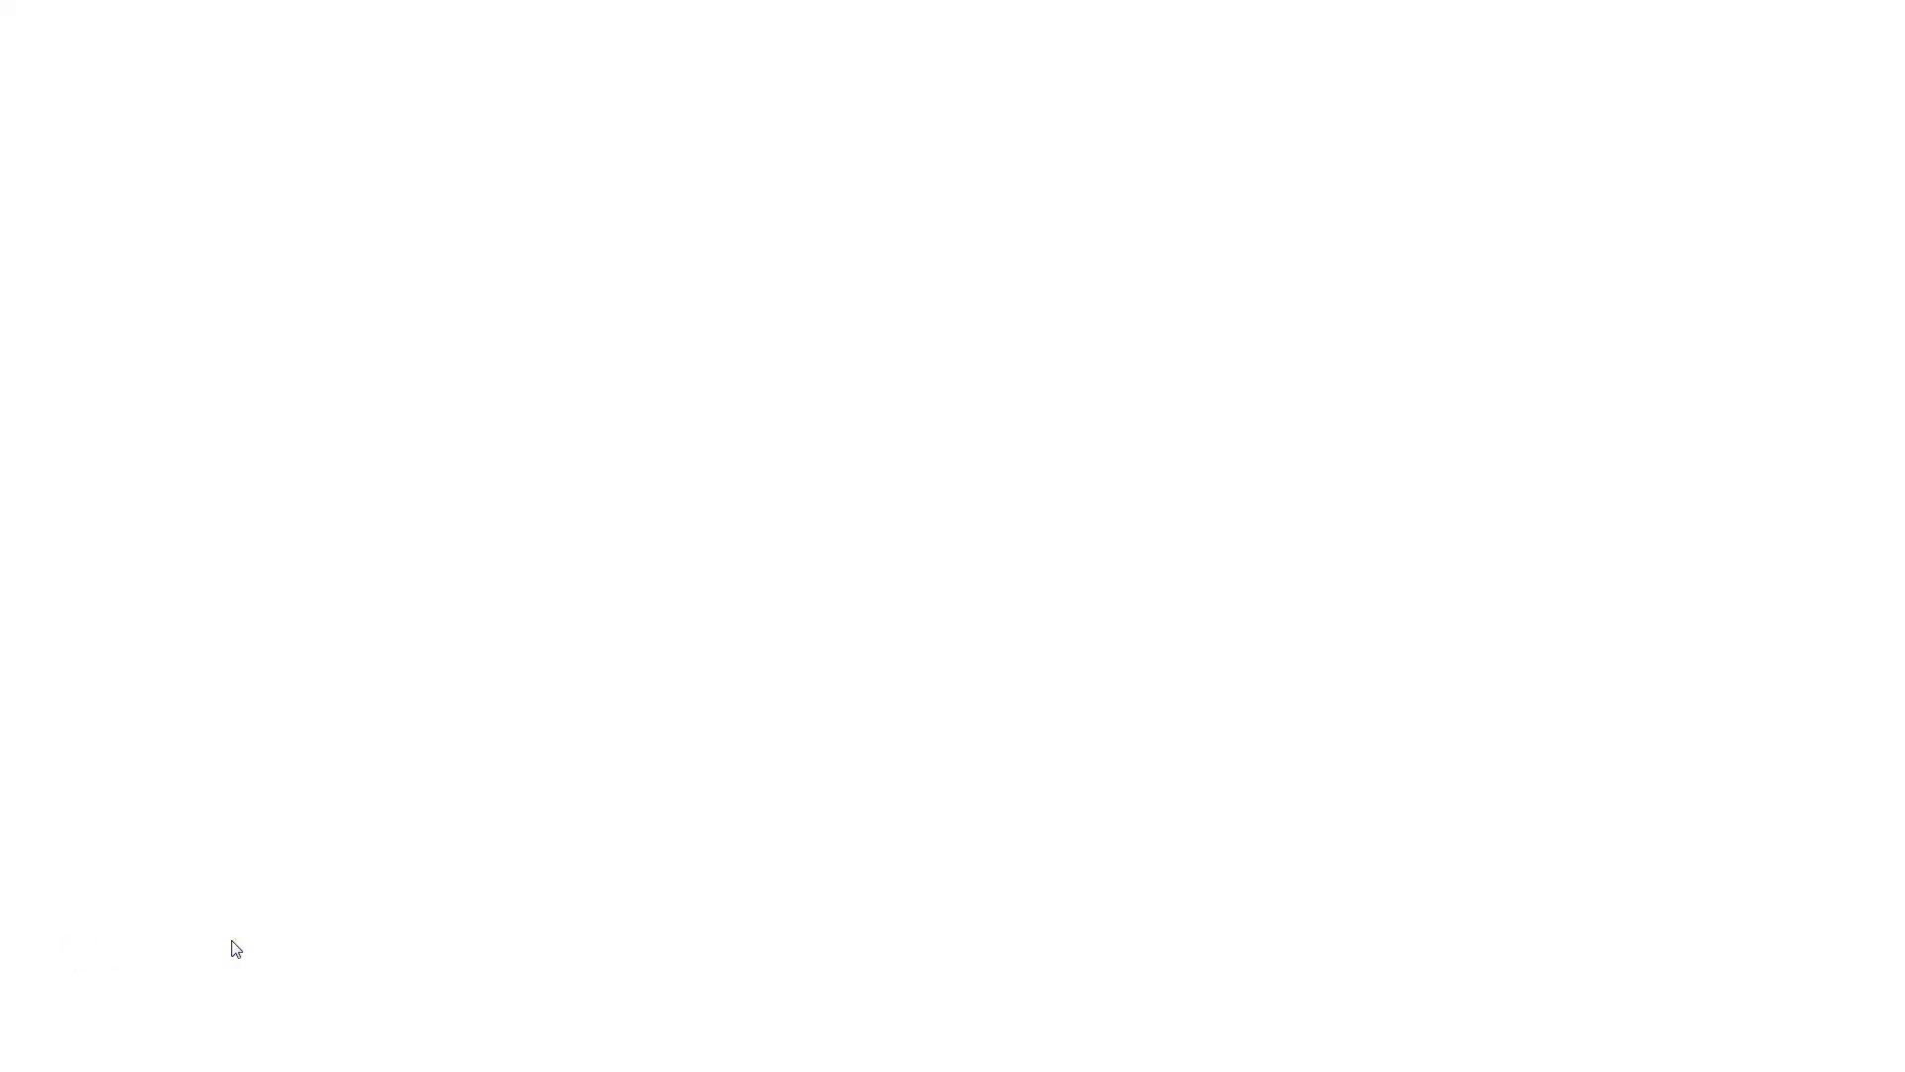
pyautogui.scroll(-2, 854, 883)
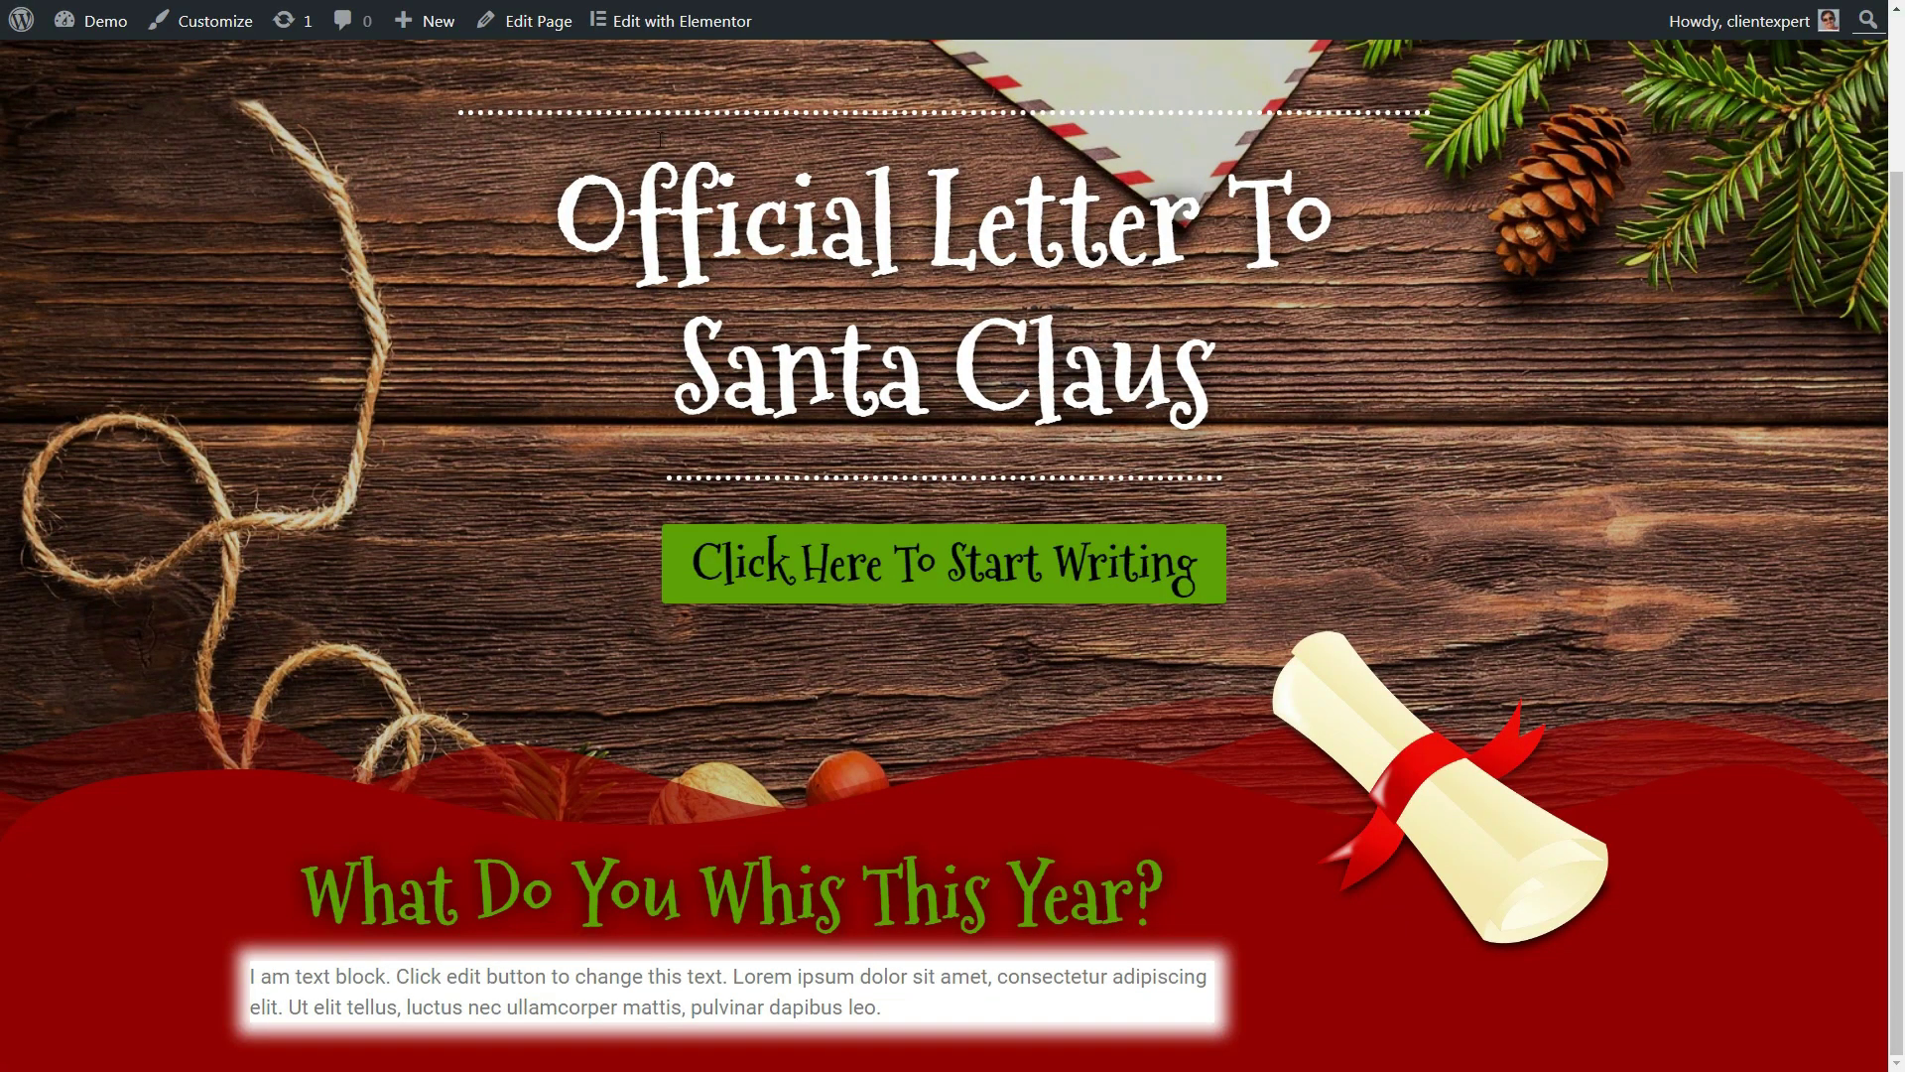
pyautogui.click(673, 33)
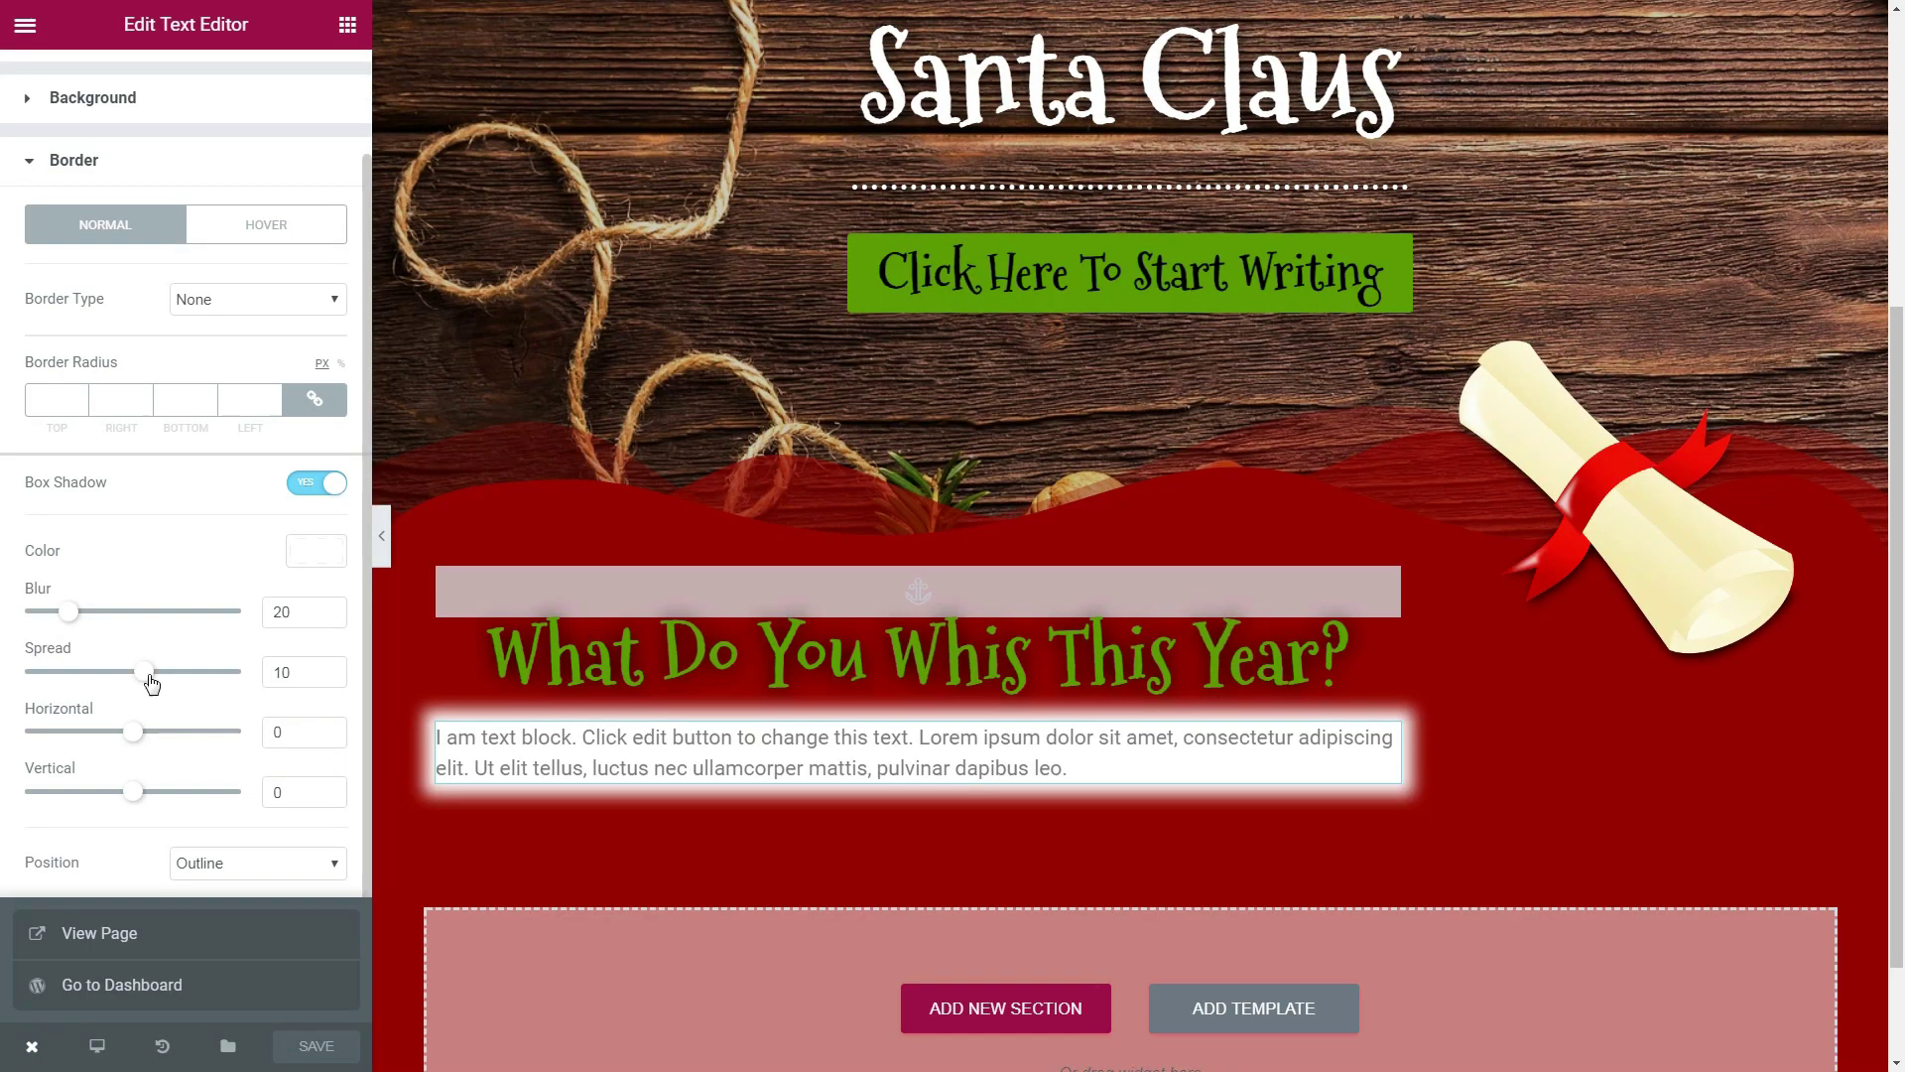
# - Try a shadow spread of 15 on the text block and view the page
pyautogui.moveTo(149, 672); pyautogui.dragTo(154, 677)
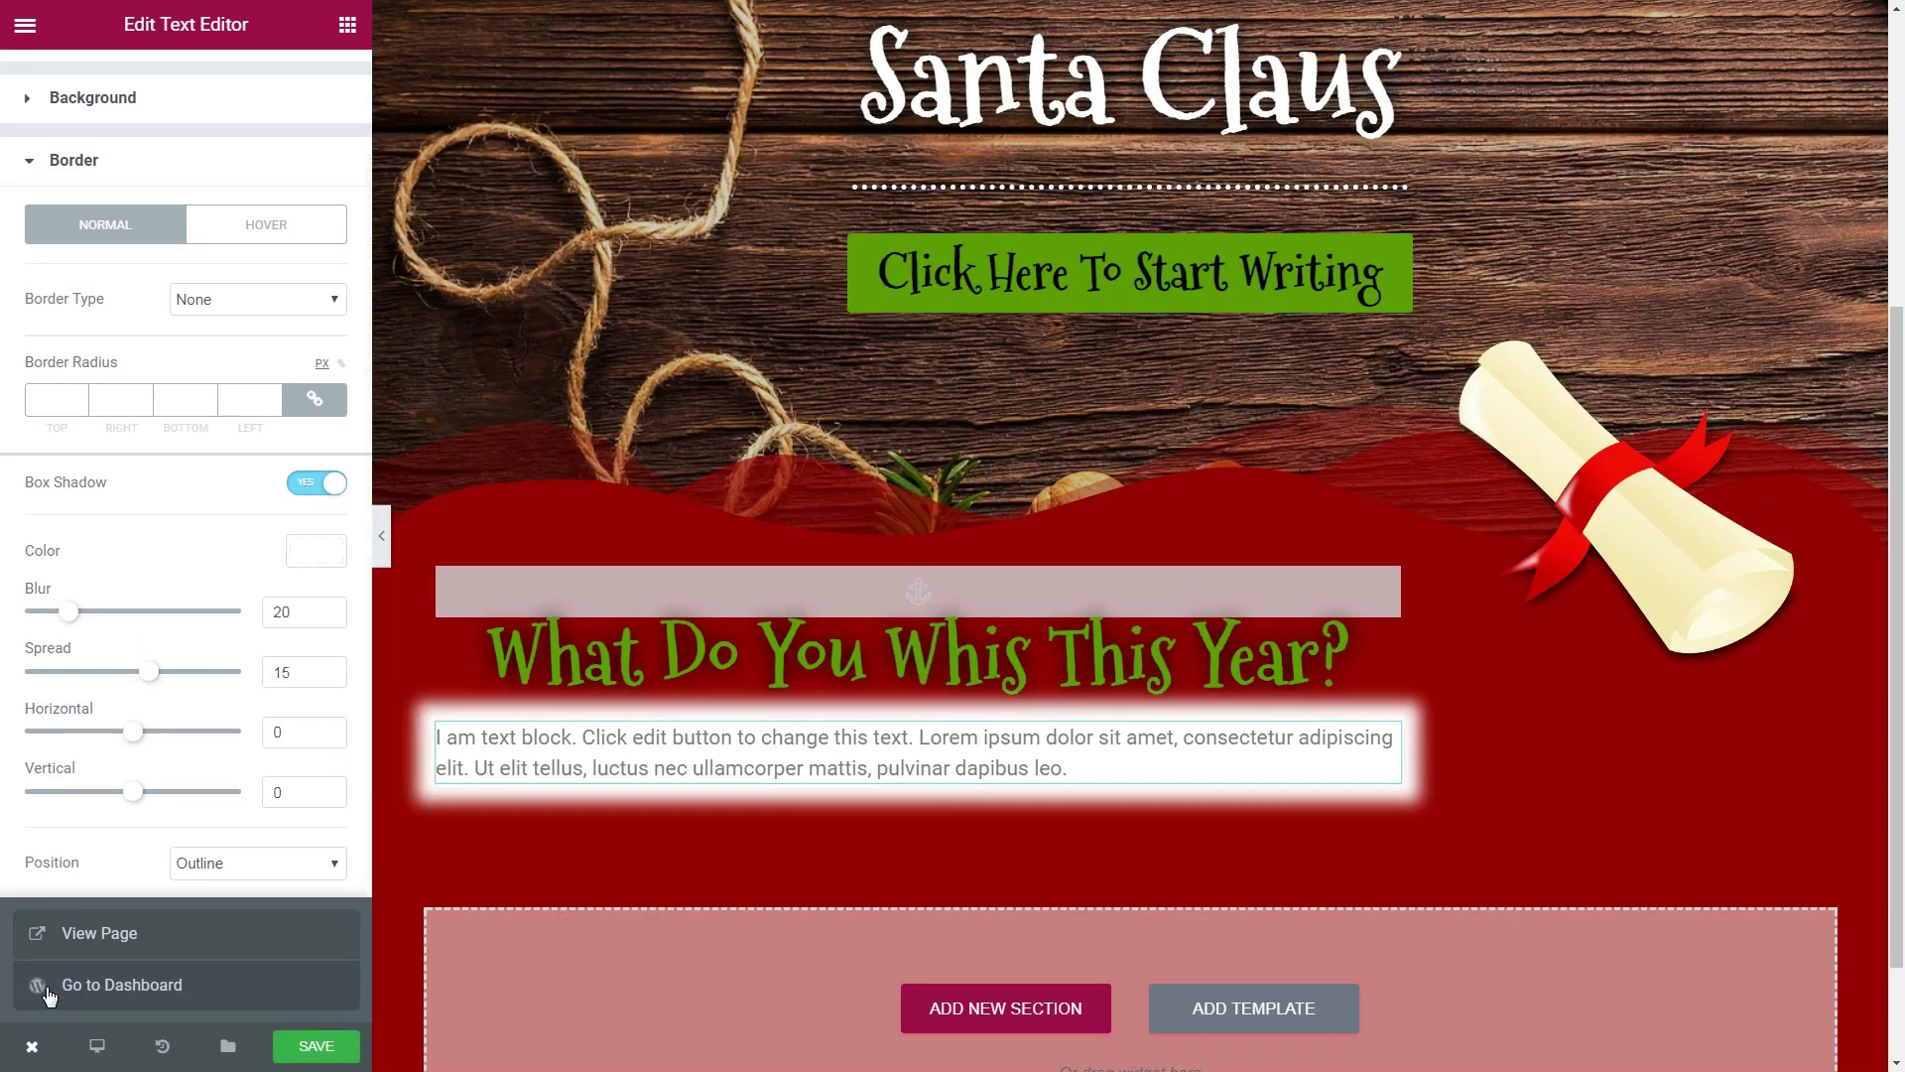
pyautogui.click(72, 944)
pyautogui.scroll(-3, 592, 883)
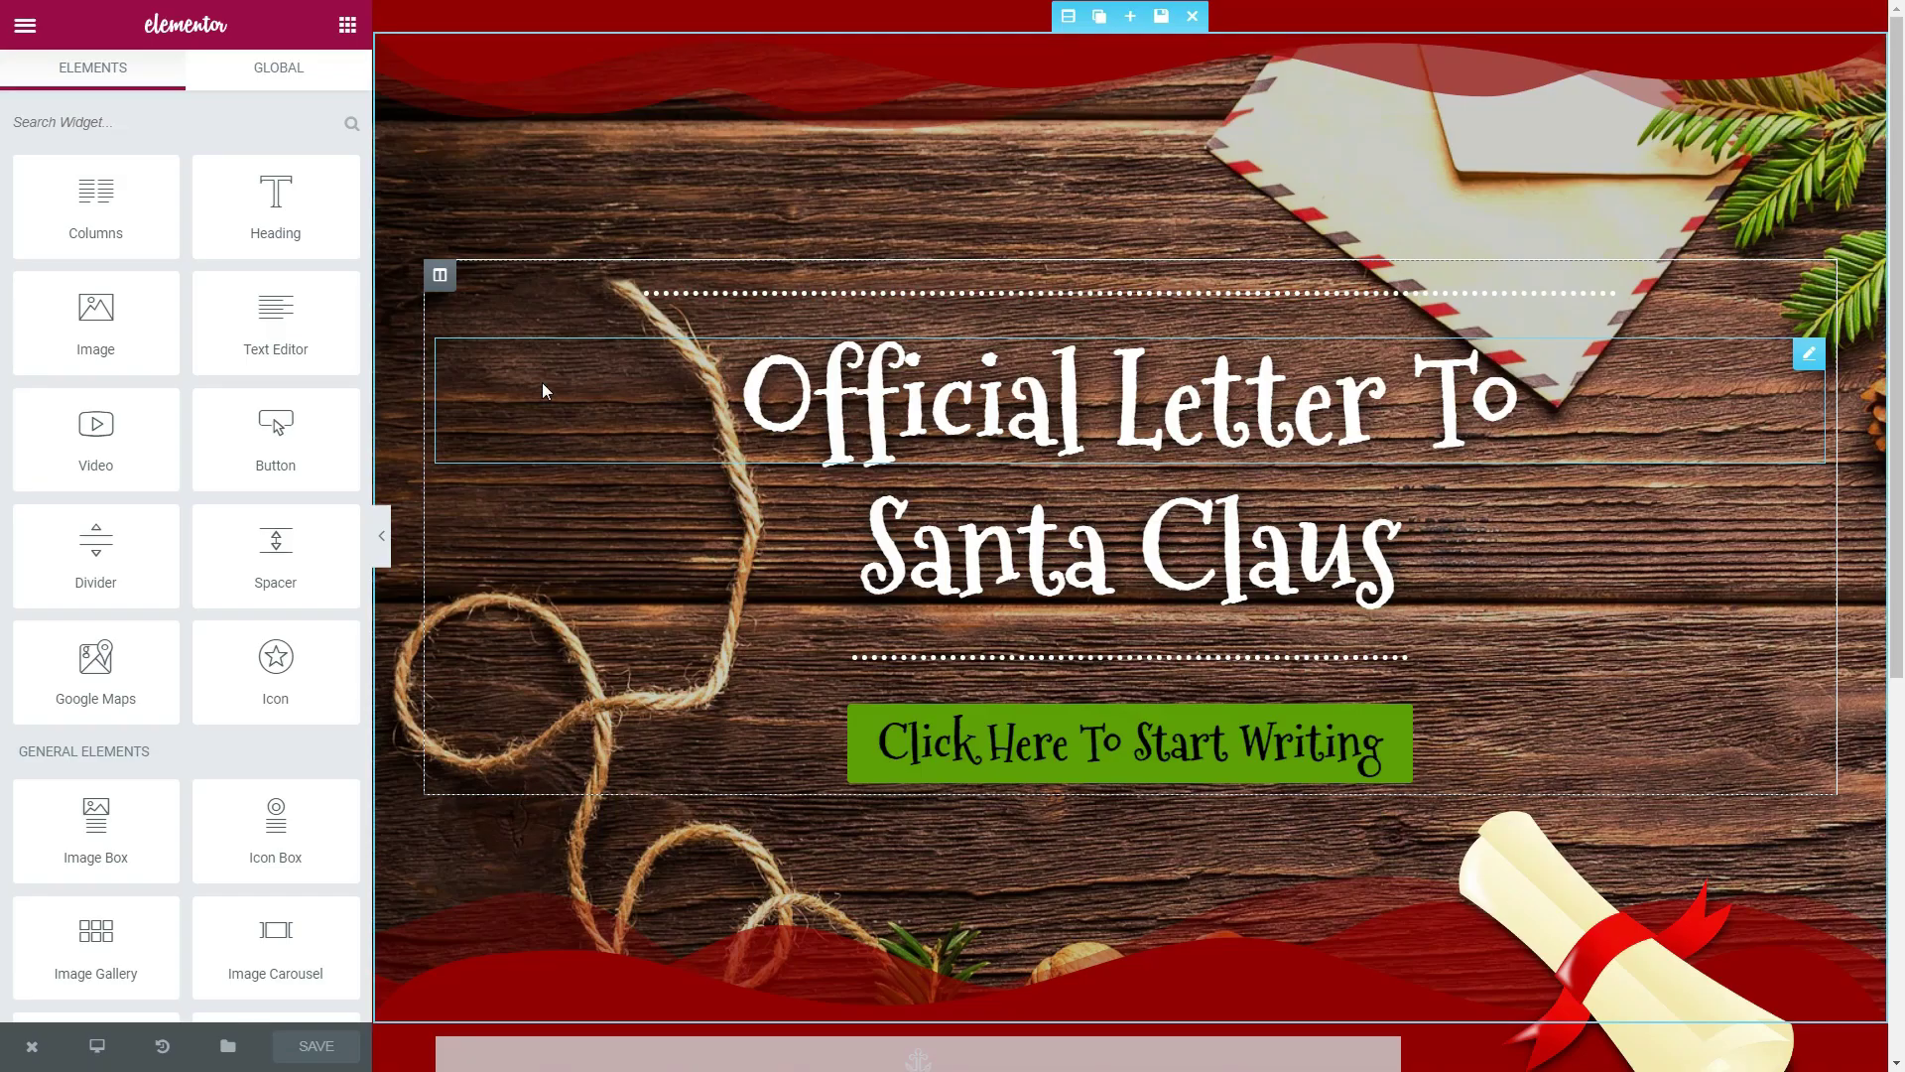
# - Set the text block's padding to 20 px on all sides and save the page
pyautogui.scroll(-5, 542, 383)
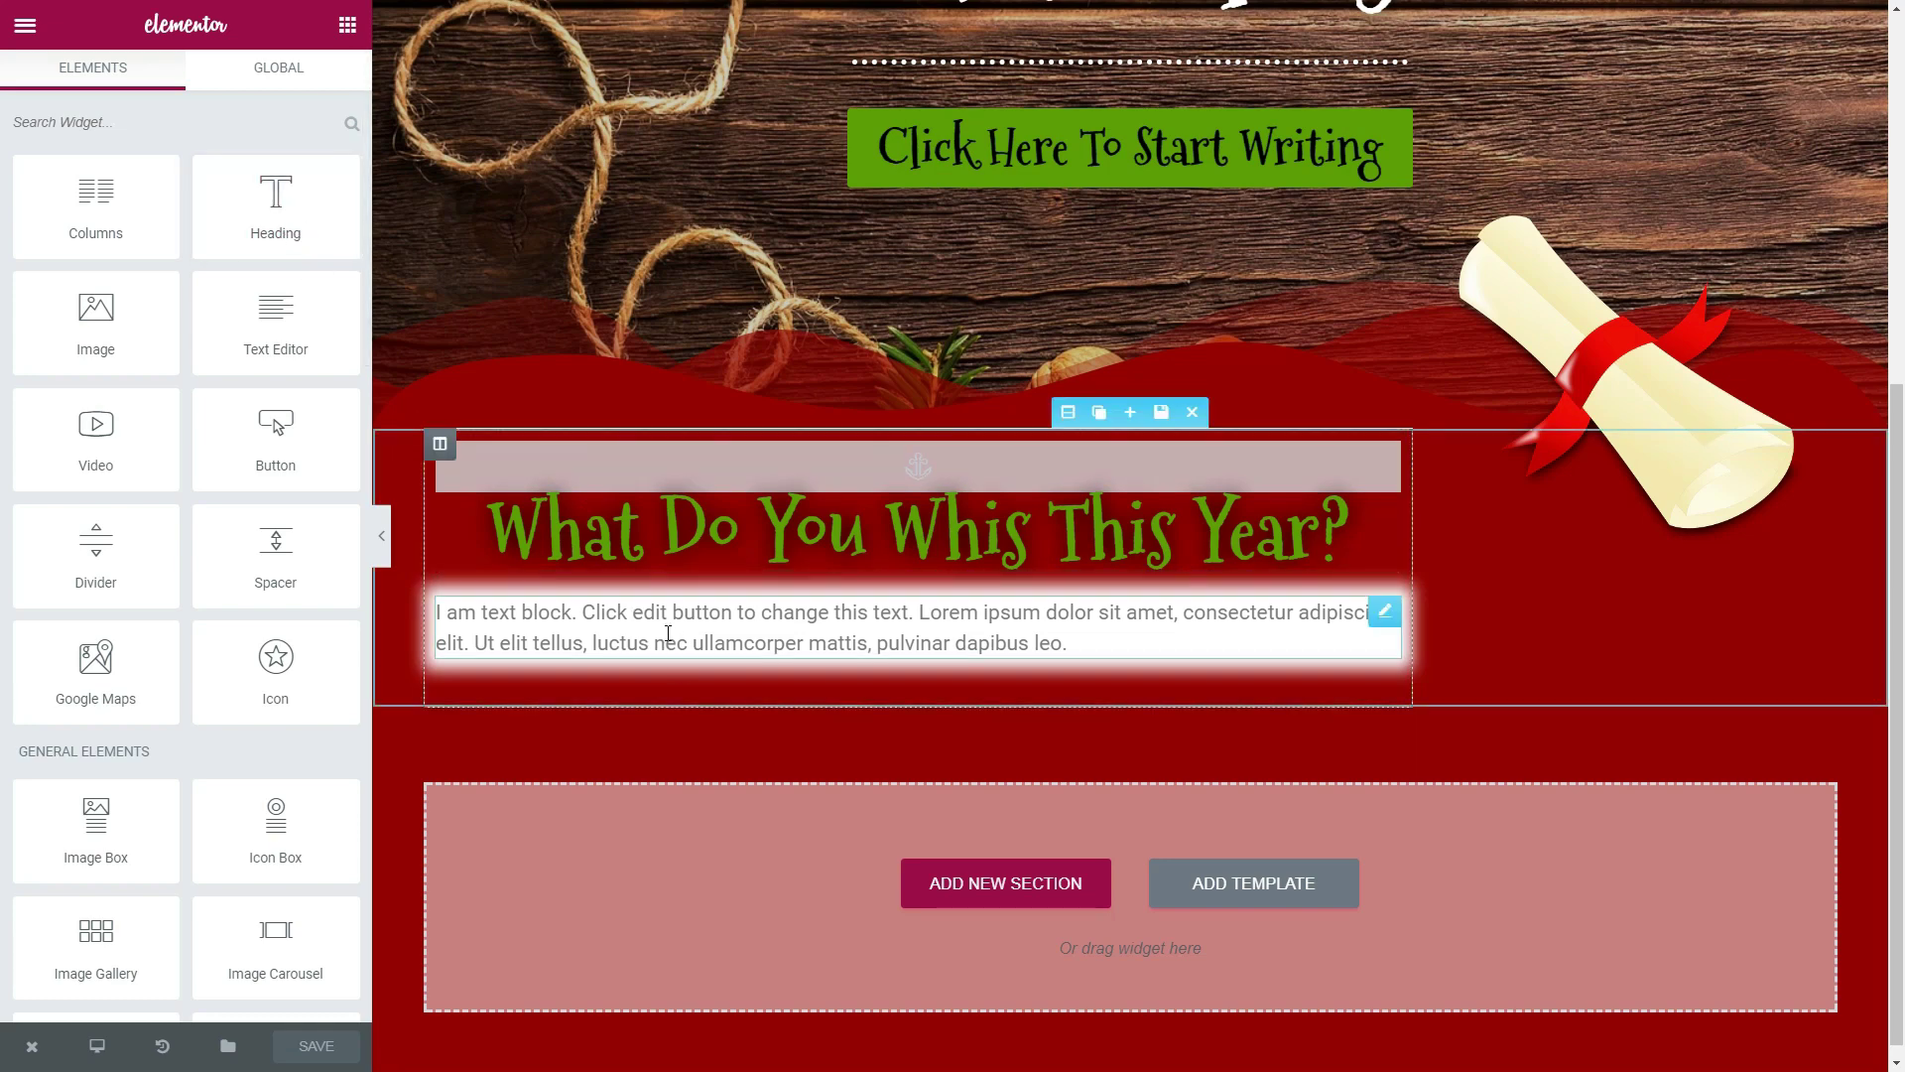
pyautogui.click(553, 646)
pyautogui.click(310, 97)
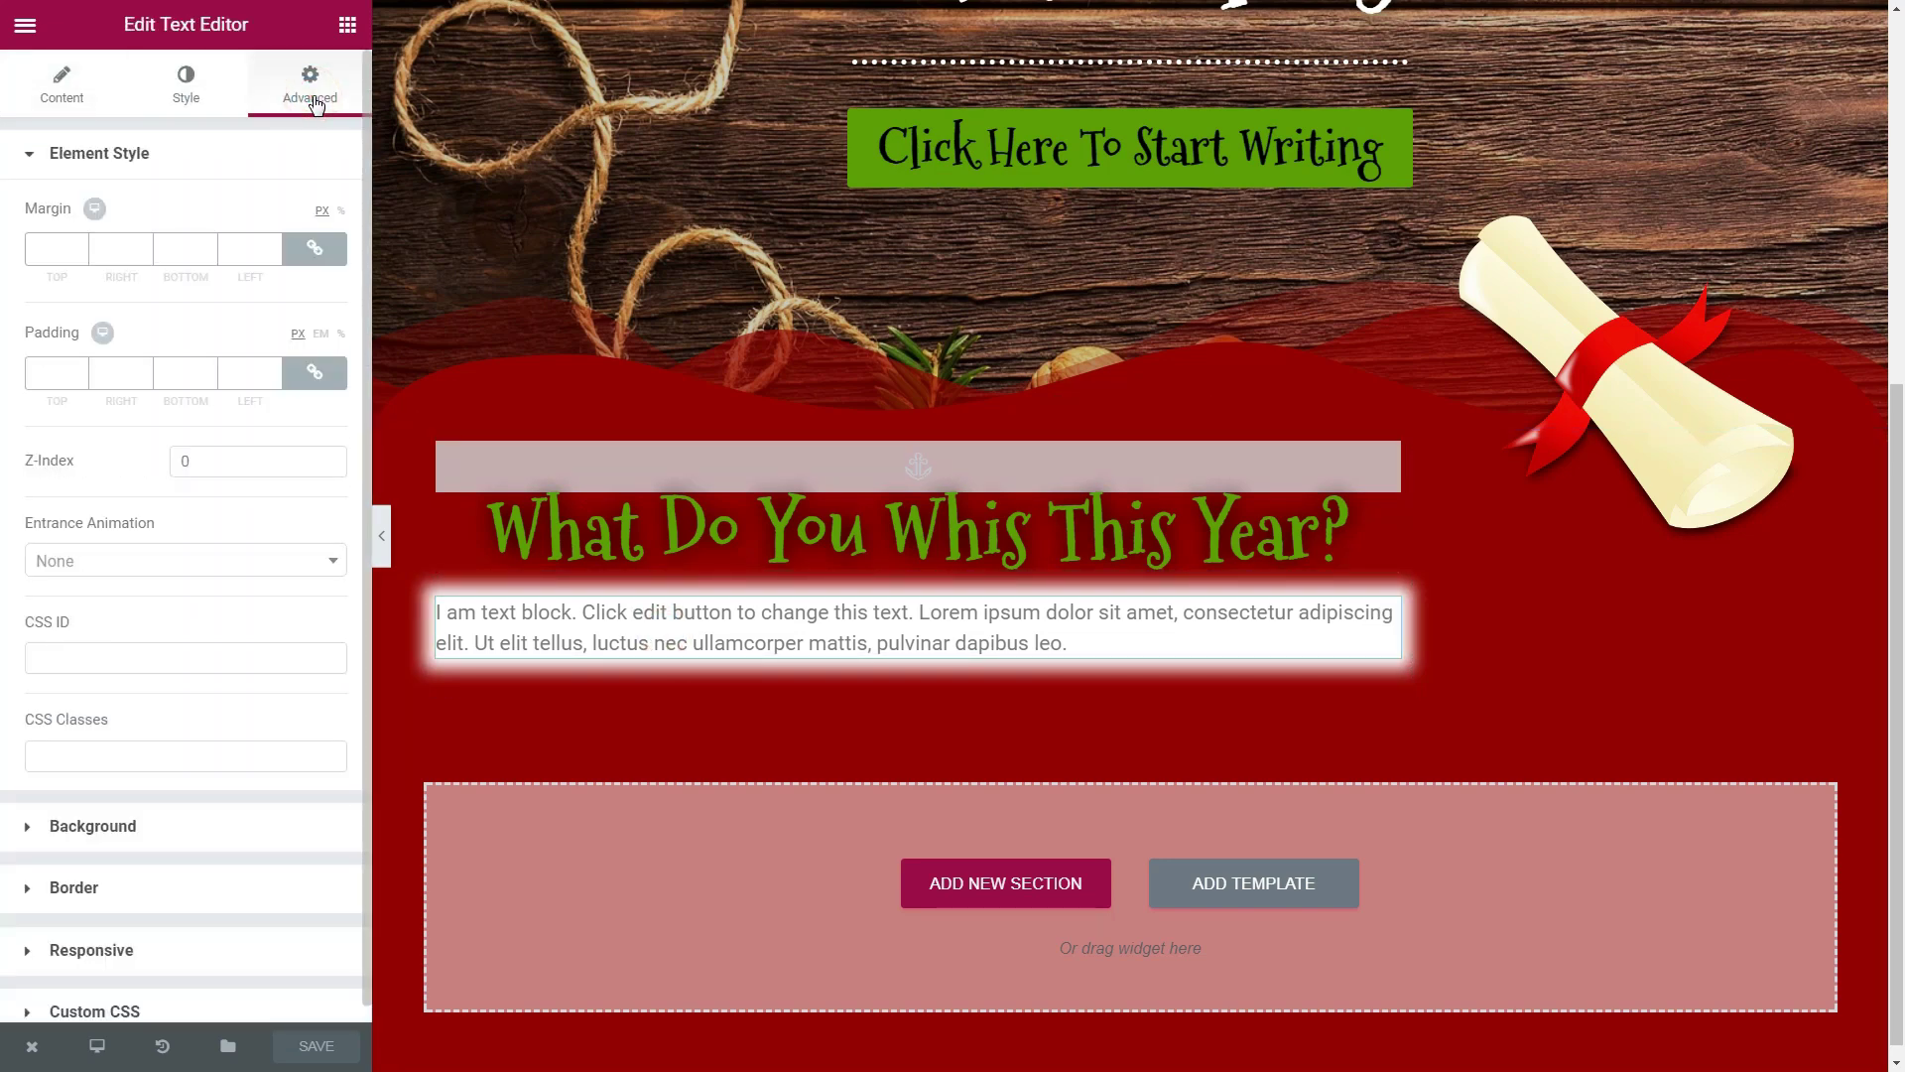
pyautogui.click(80, 368)
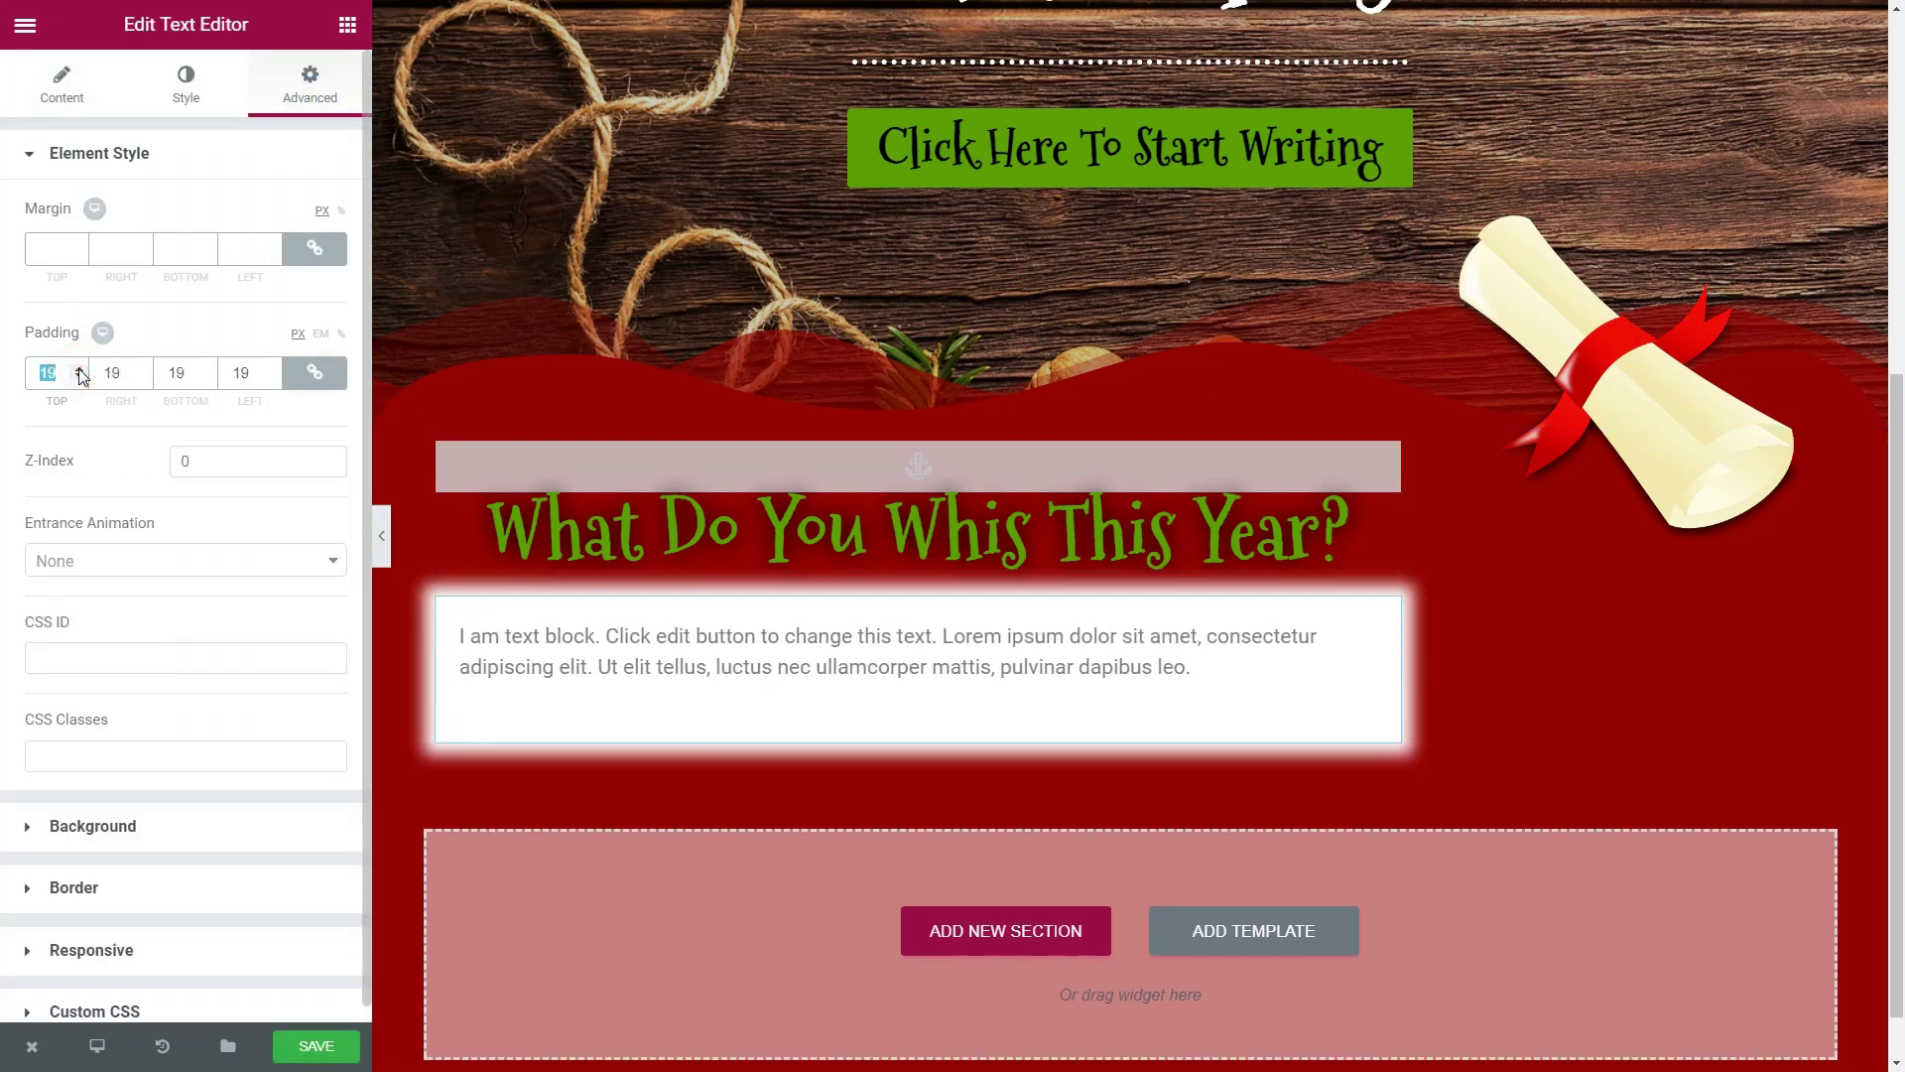
pyautogui.click(80, 370)
pyautogui.hotkey('ctrl', 's')
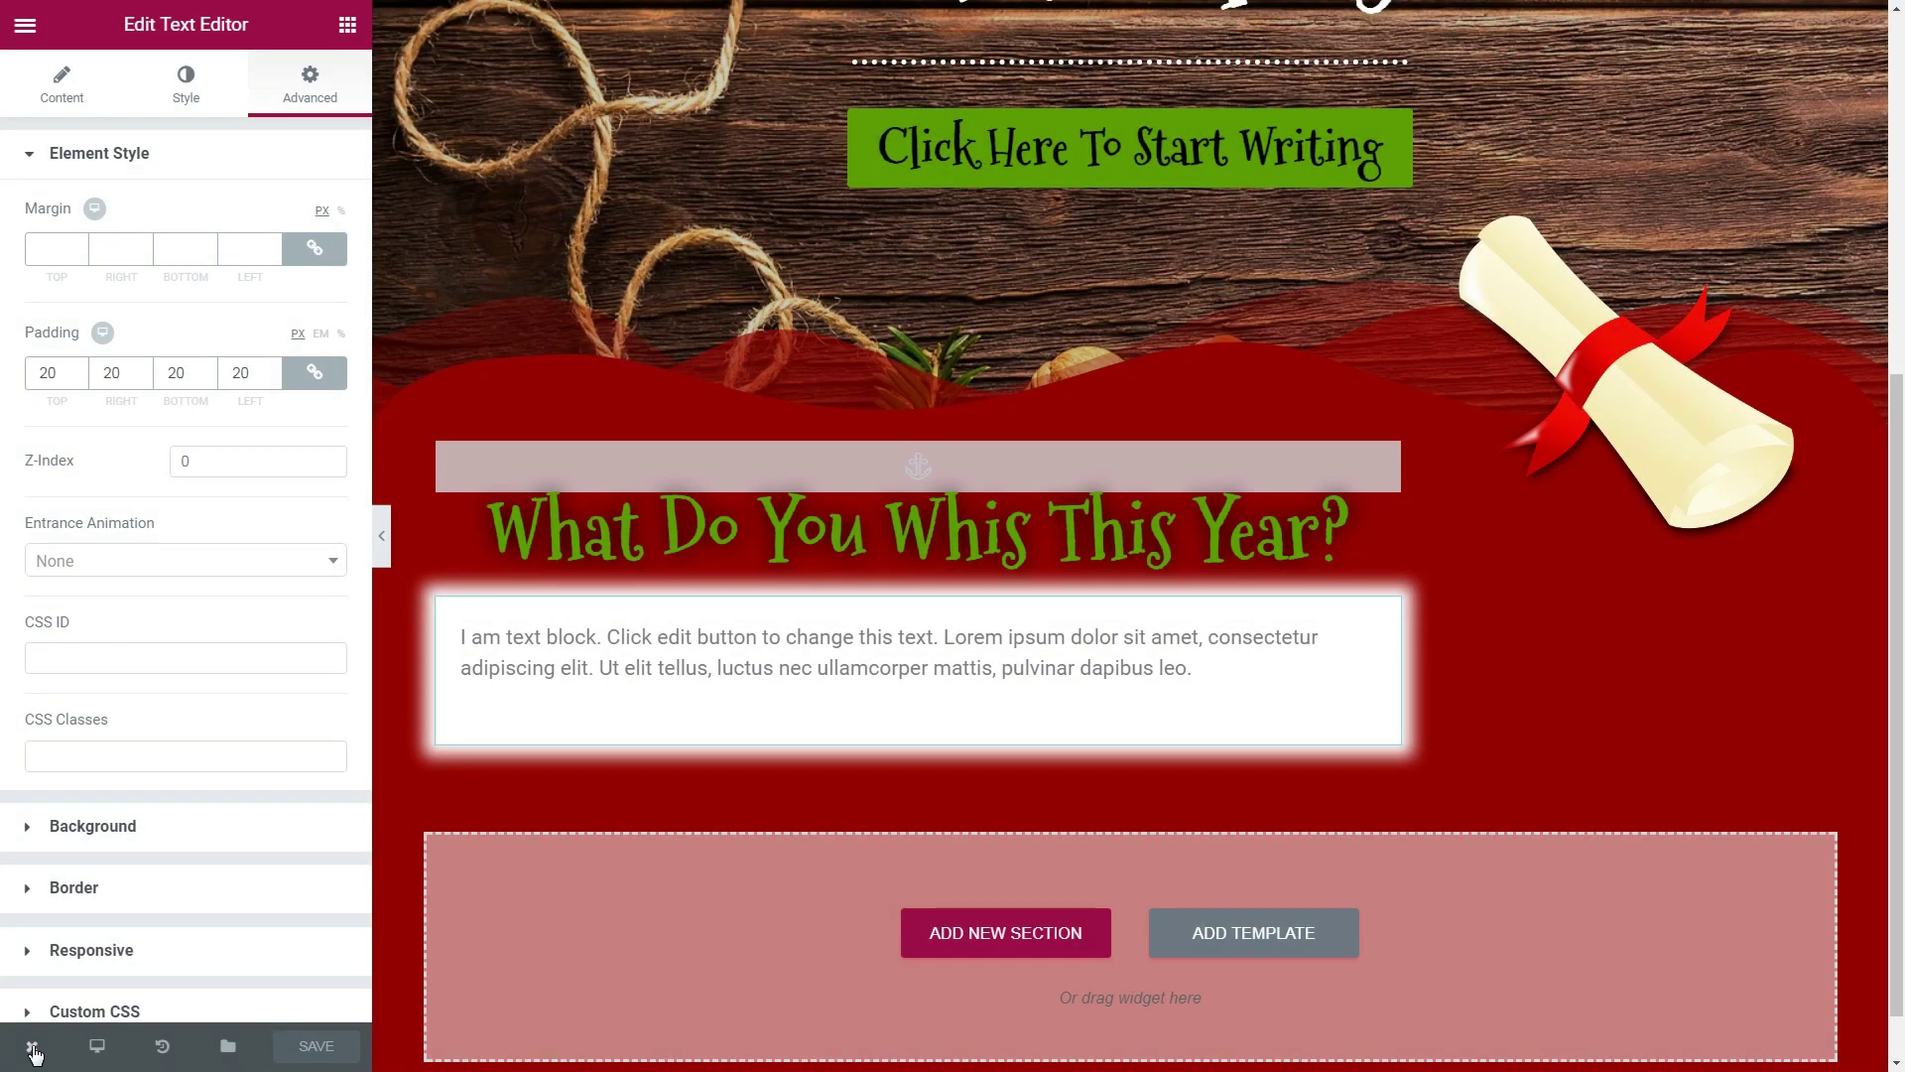
# - Leave the Elementor editor for the WordPress dashboard and activate the "Free & Simple Contact Form Plugin - Pirateforms" plugin
pyautogui.moveTo(40, 1050)
pyautogui.click(99, 995)
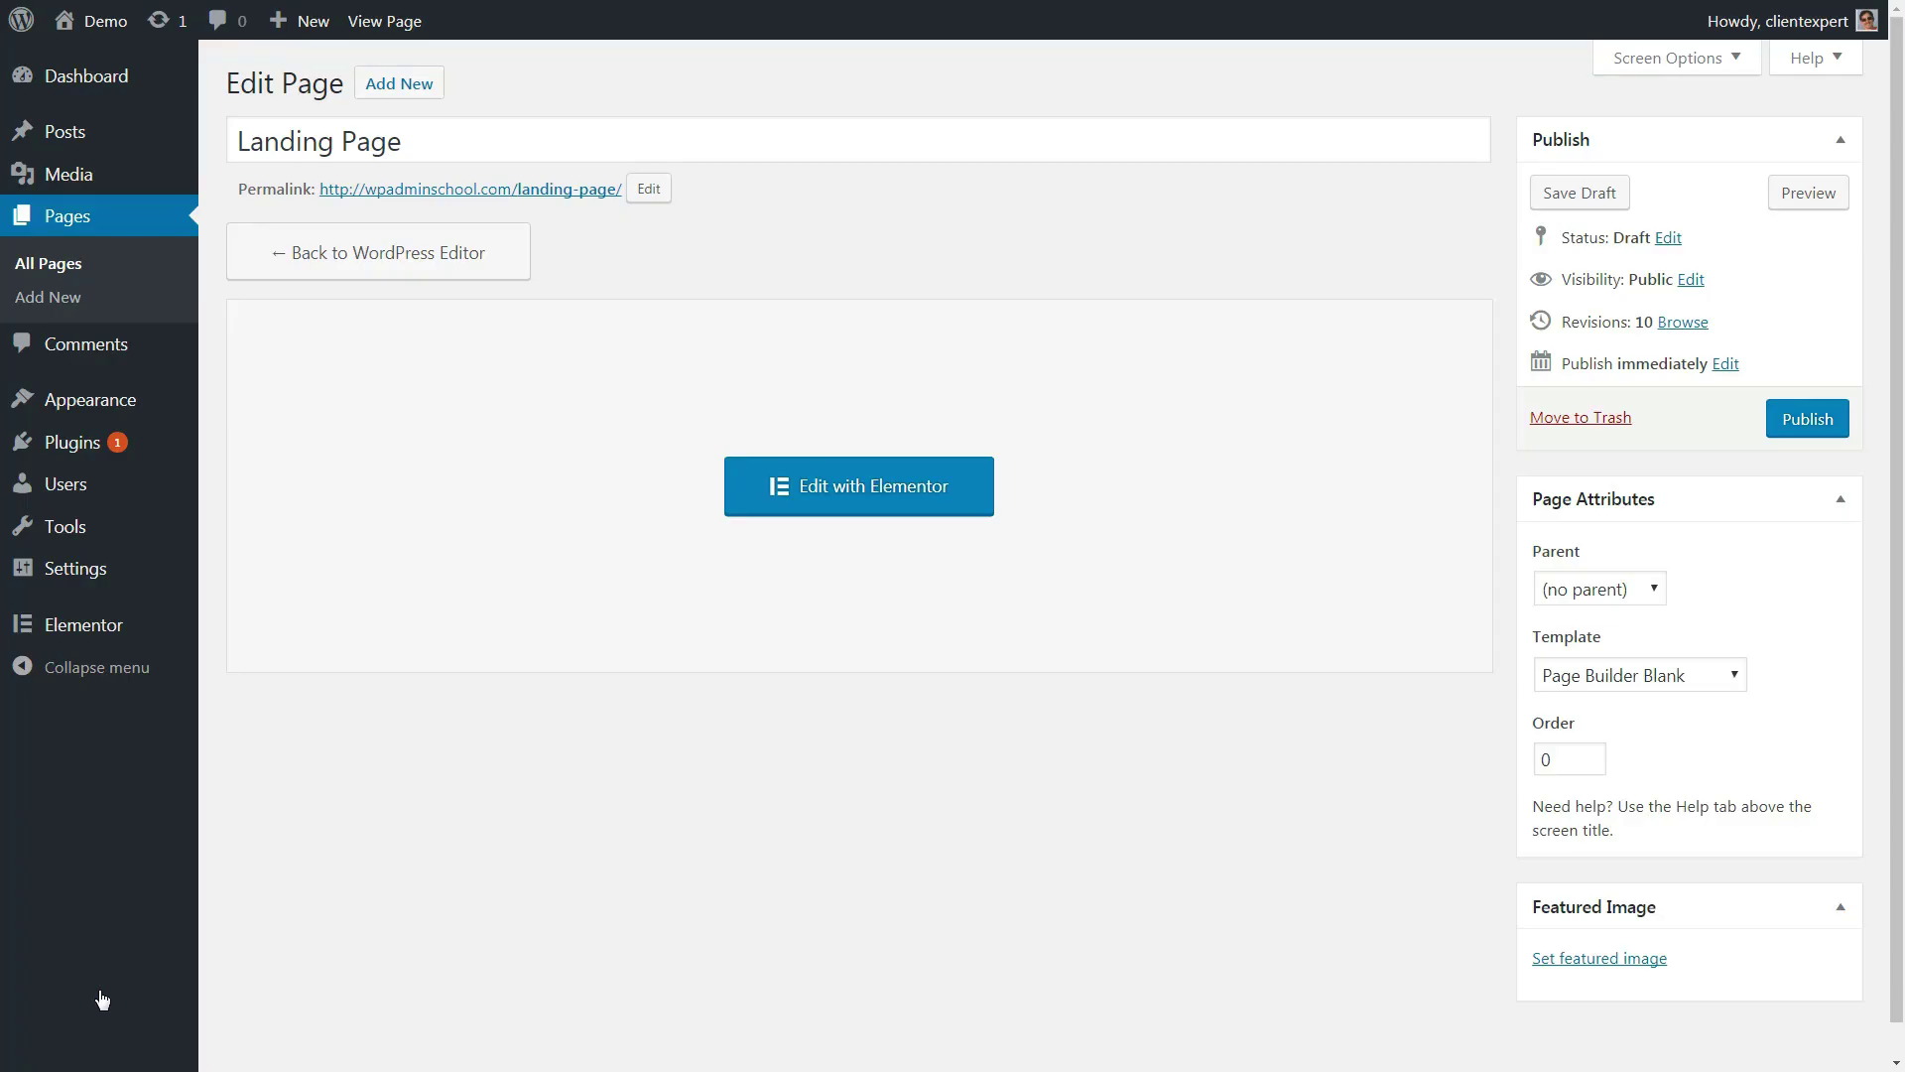
pyautogui.moveTo(104, 443)
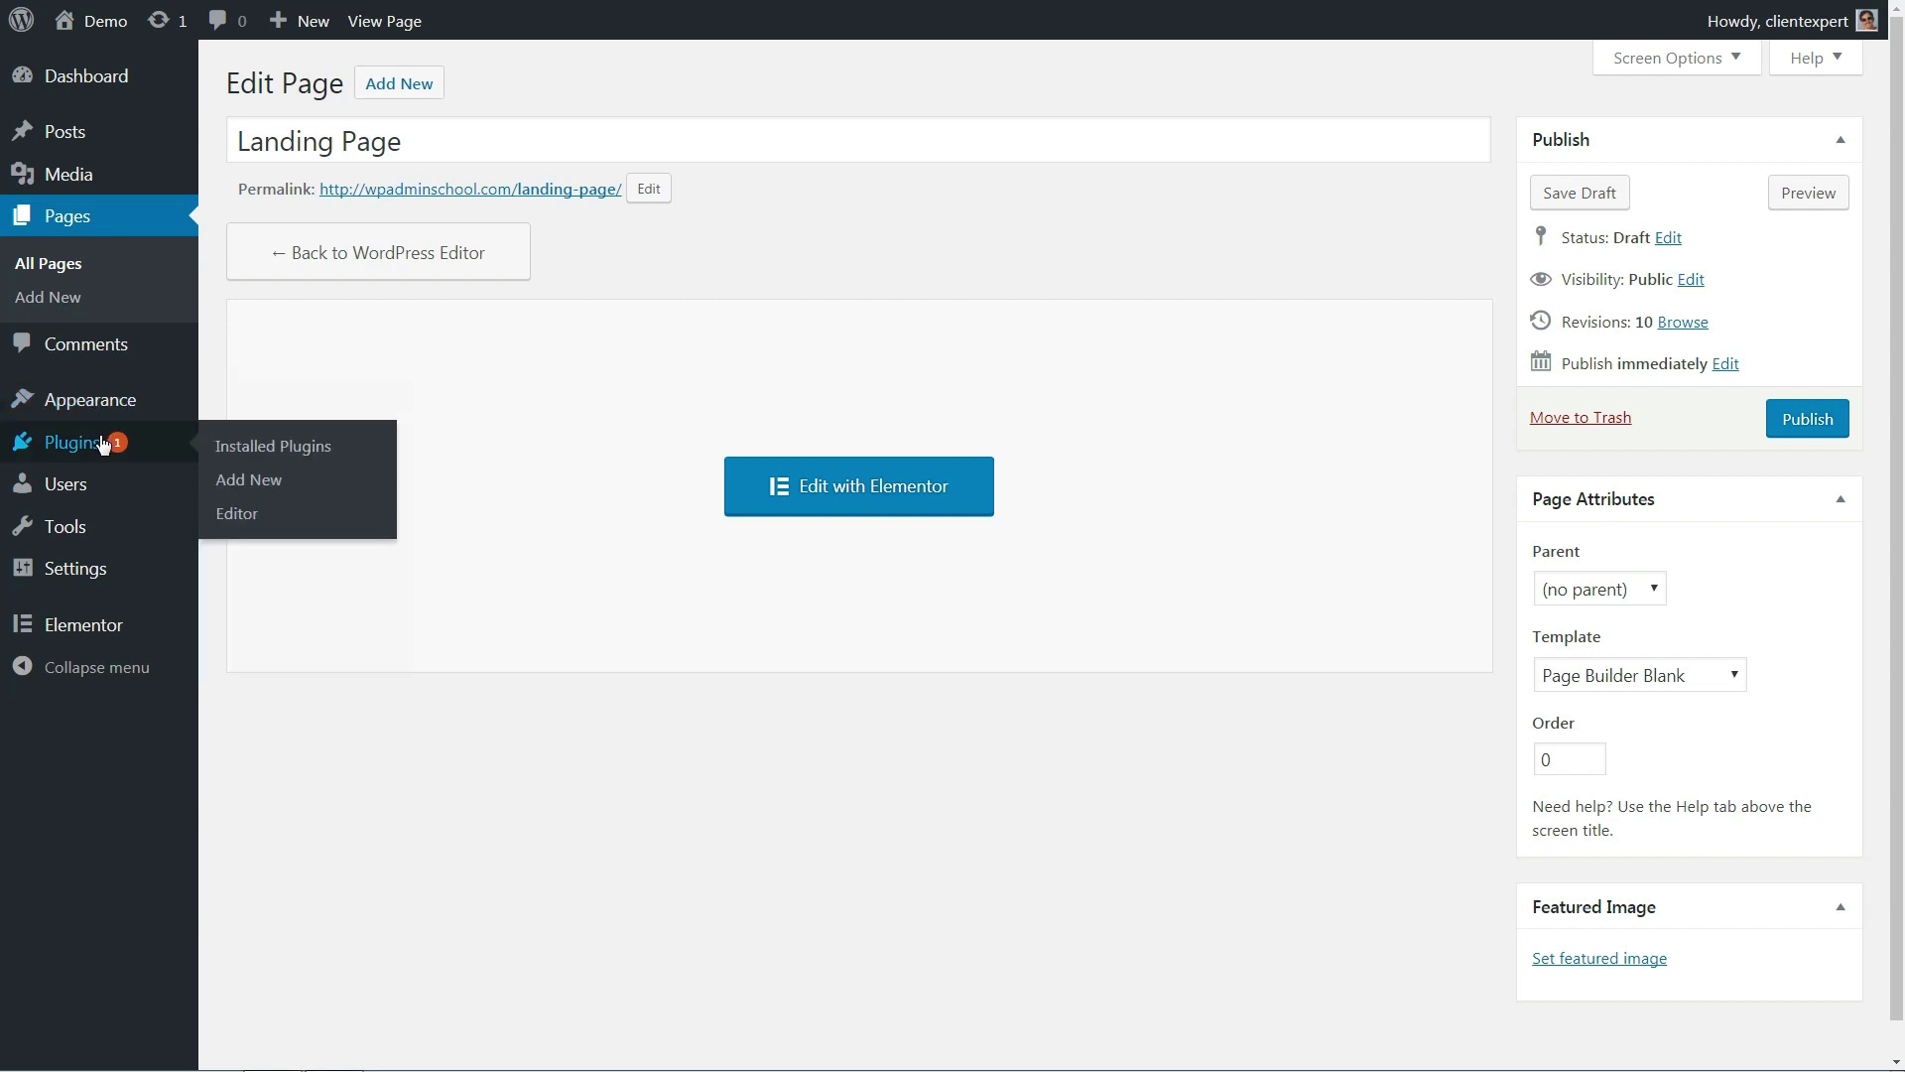
pyautogui.click(275, 448)
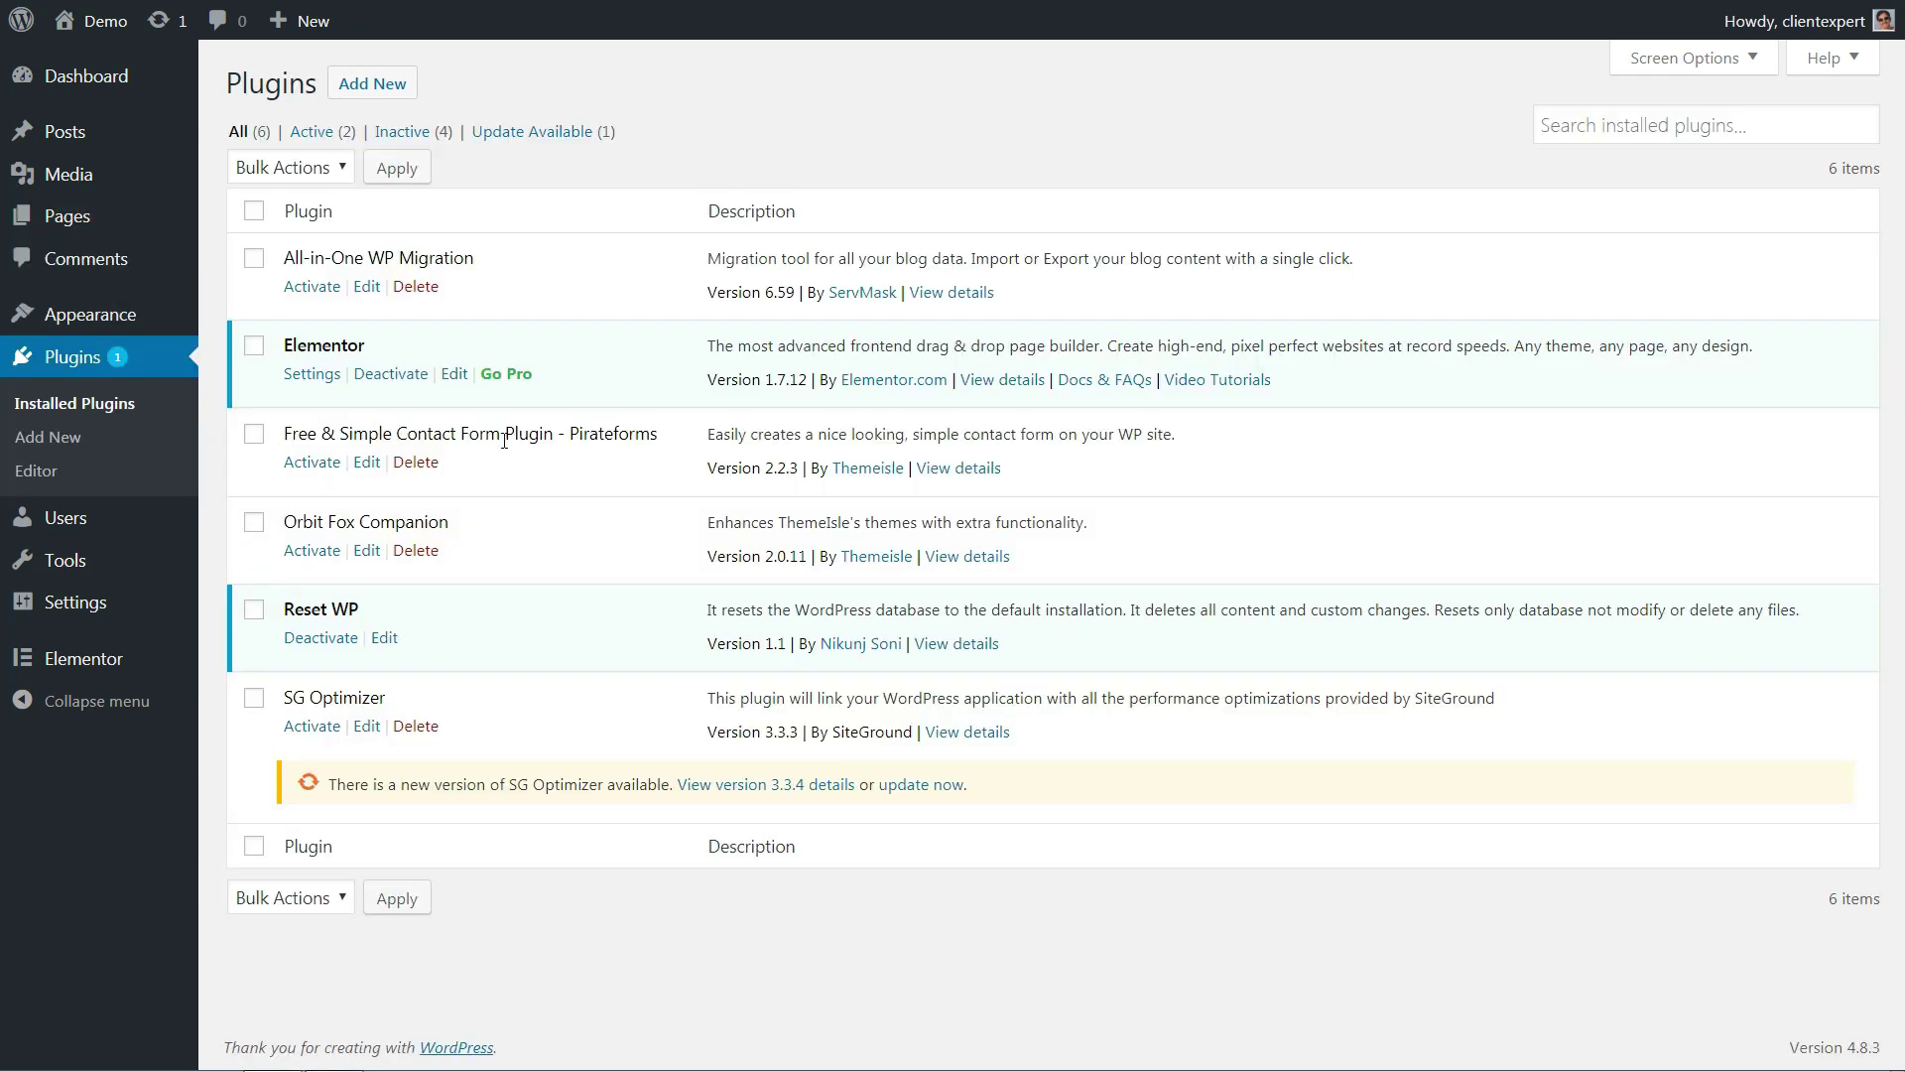
pyautogui.moveTo(650, 438); pyautogui.dragTo(297, 434)
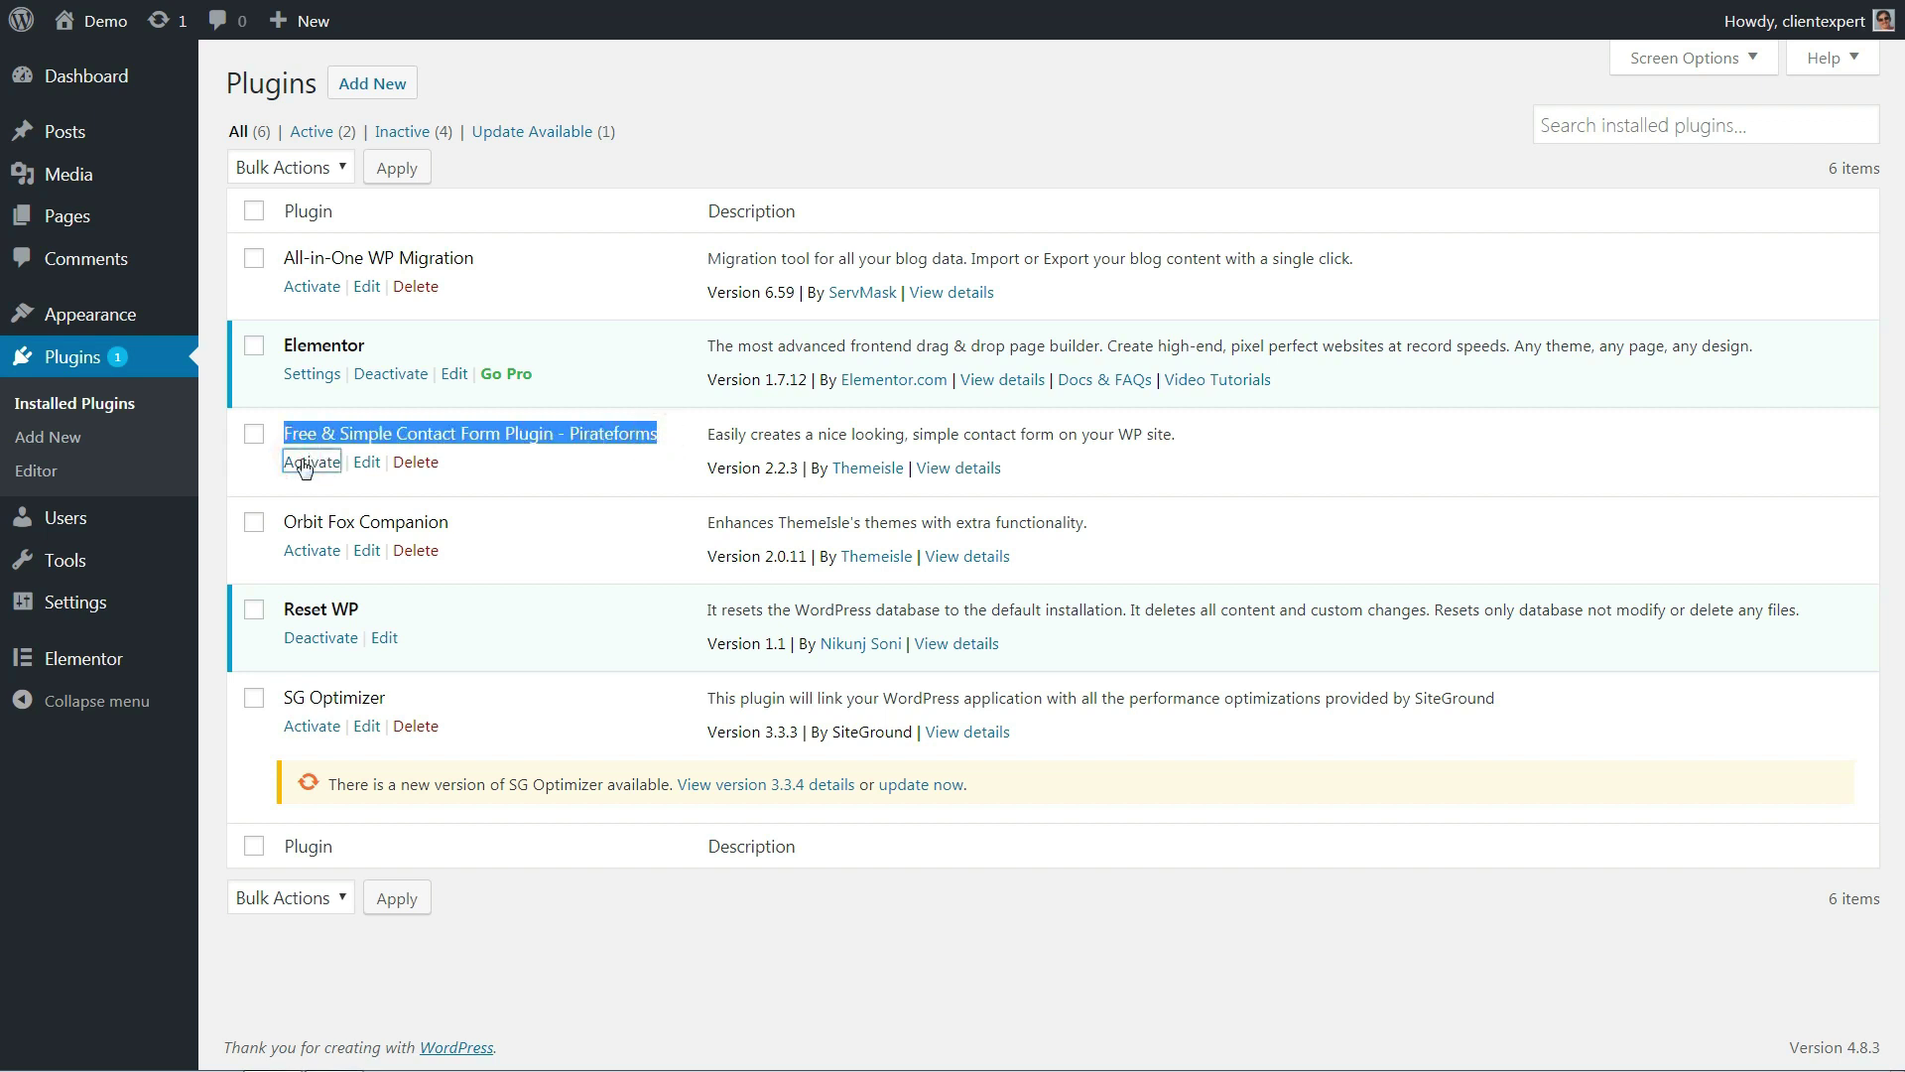
pyautogui.click(304, 465)
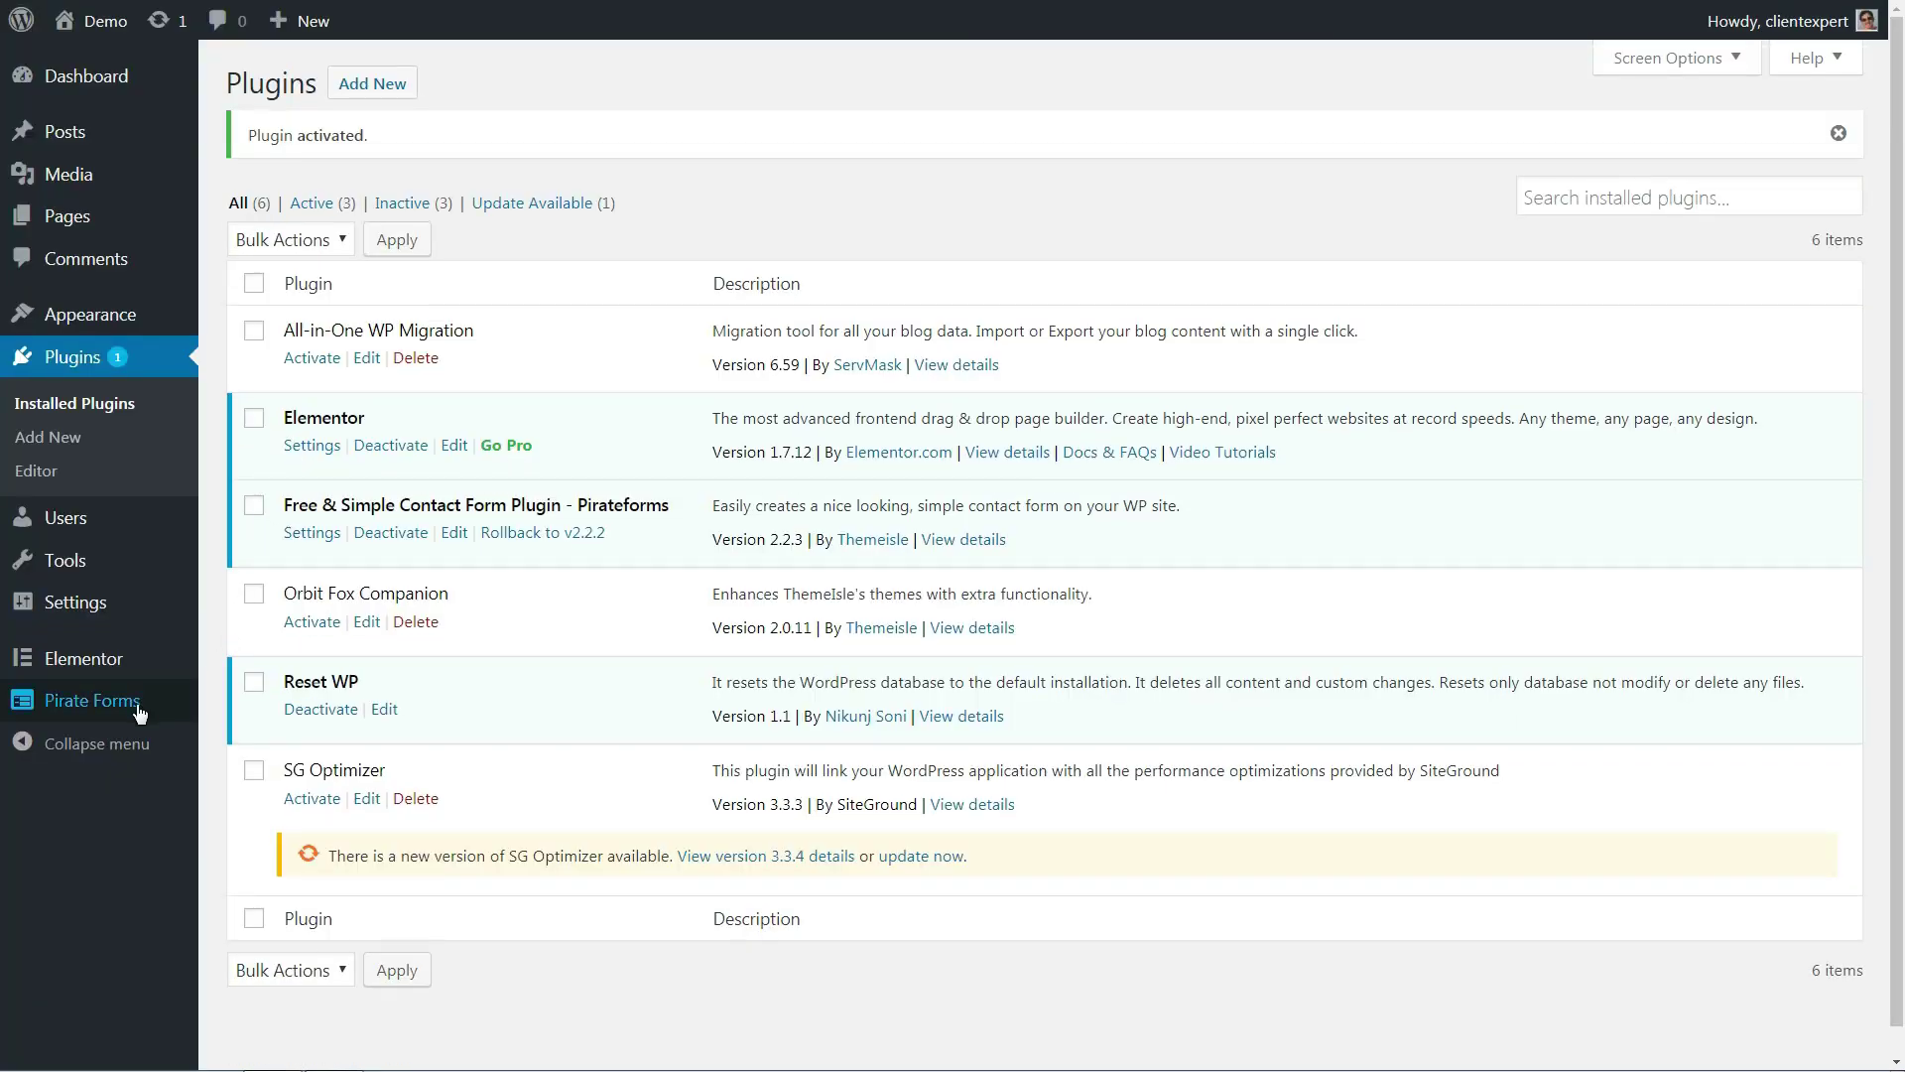
# - Copy the [pirate_forms] shortcode from the Pirate Forms settings
pyautogui.moveTo(137, 713)
pyautogui.click(243, 706)
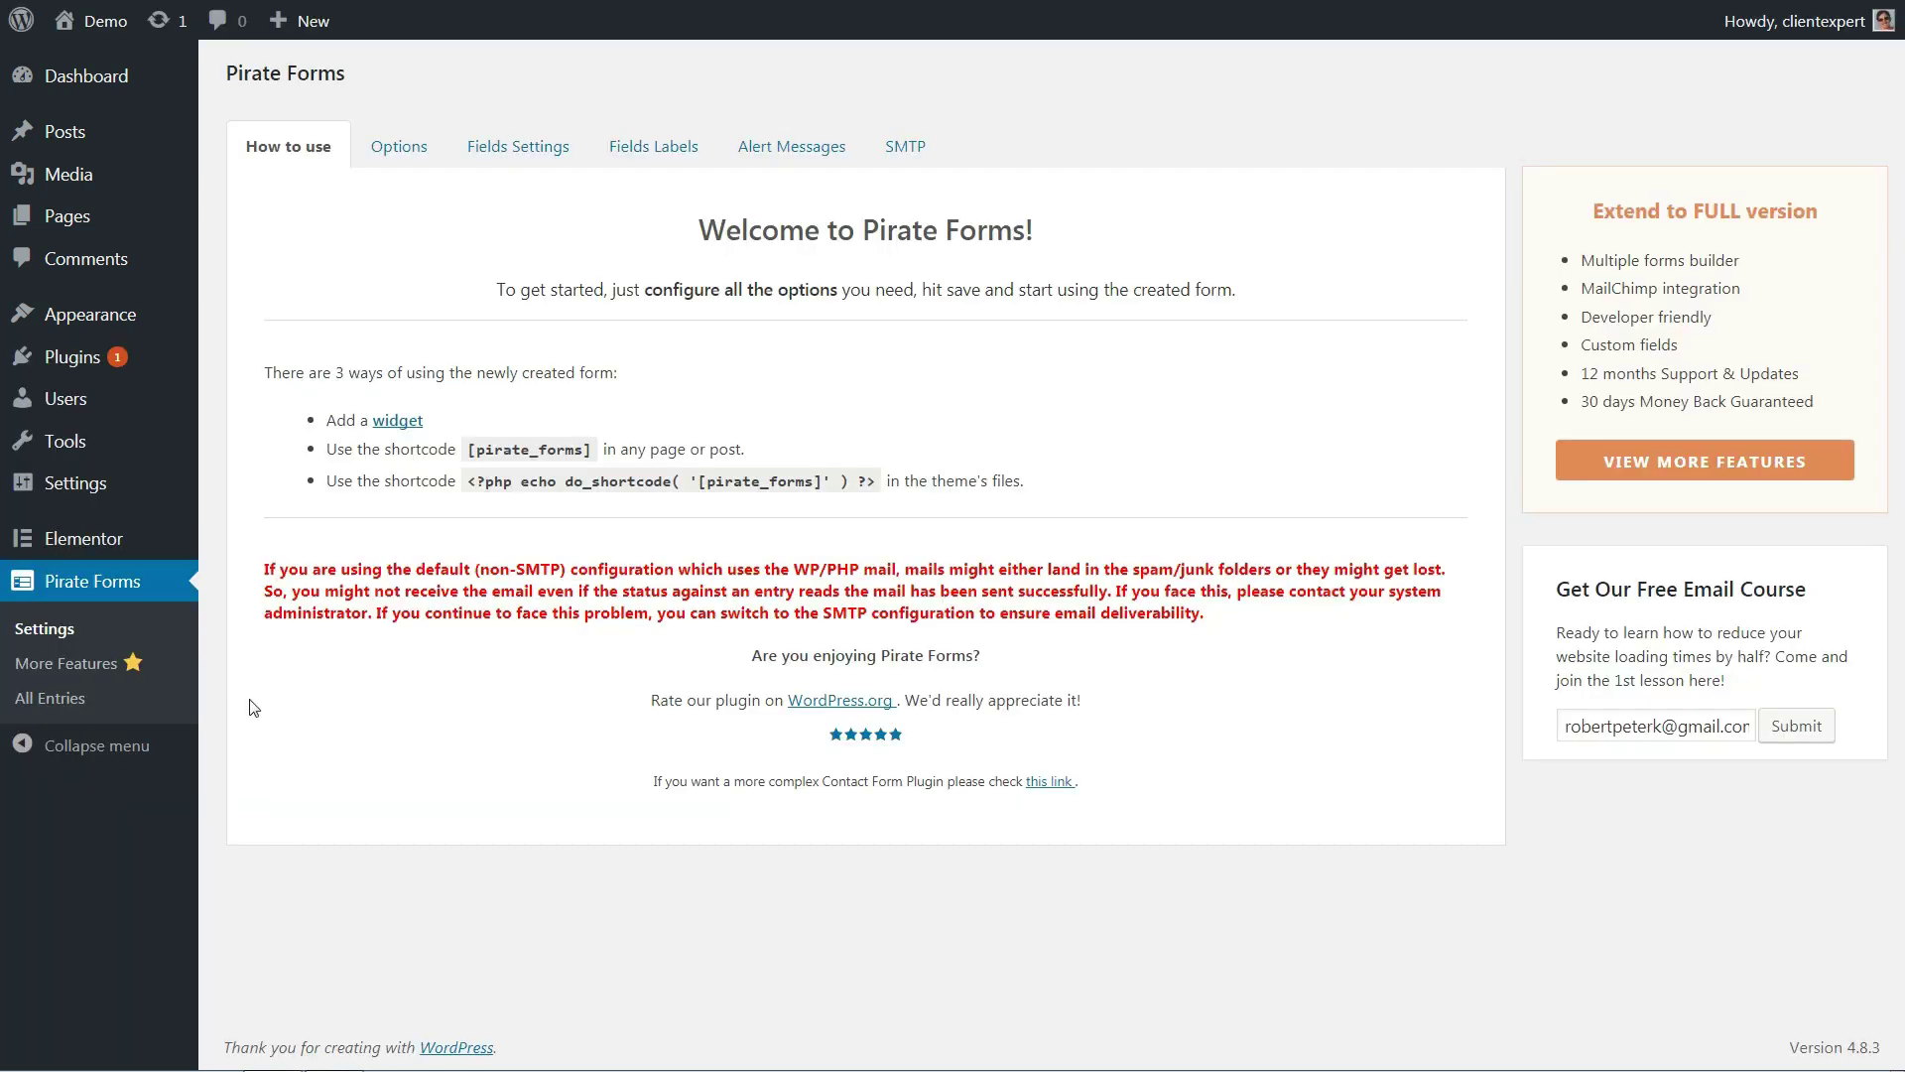
pyautogui.moveTo(558, 451); pyautogui.dragTo(484, 449)
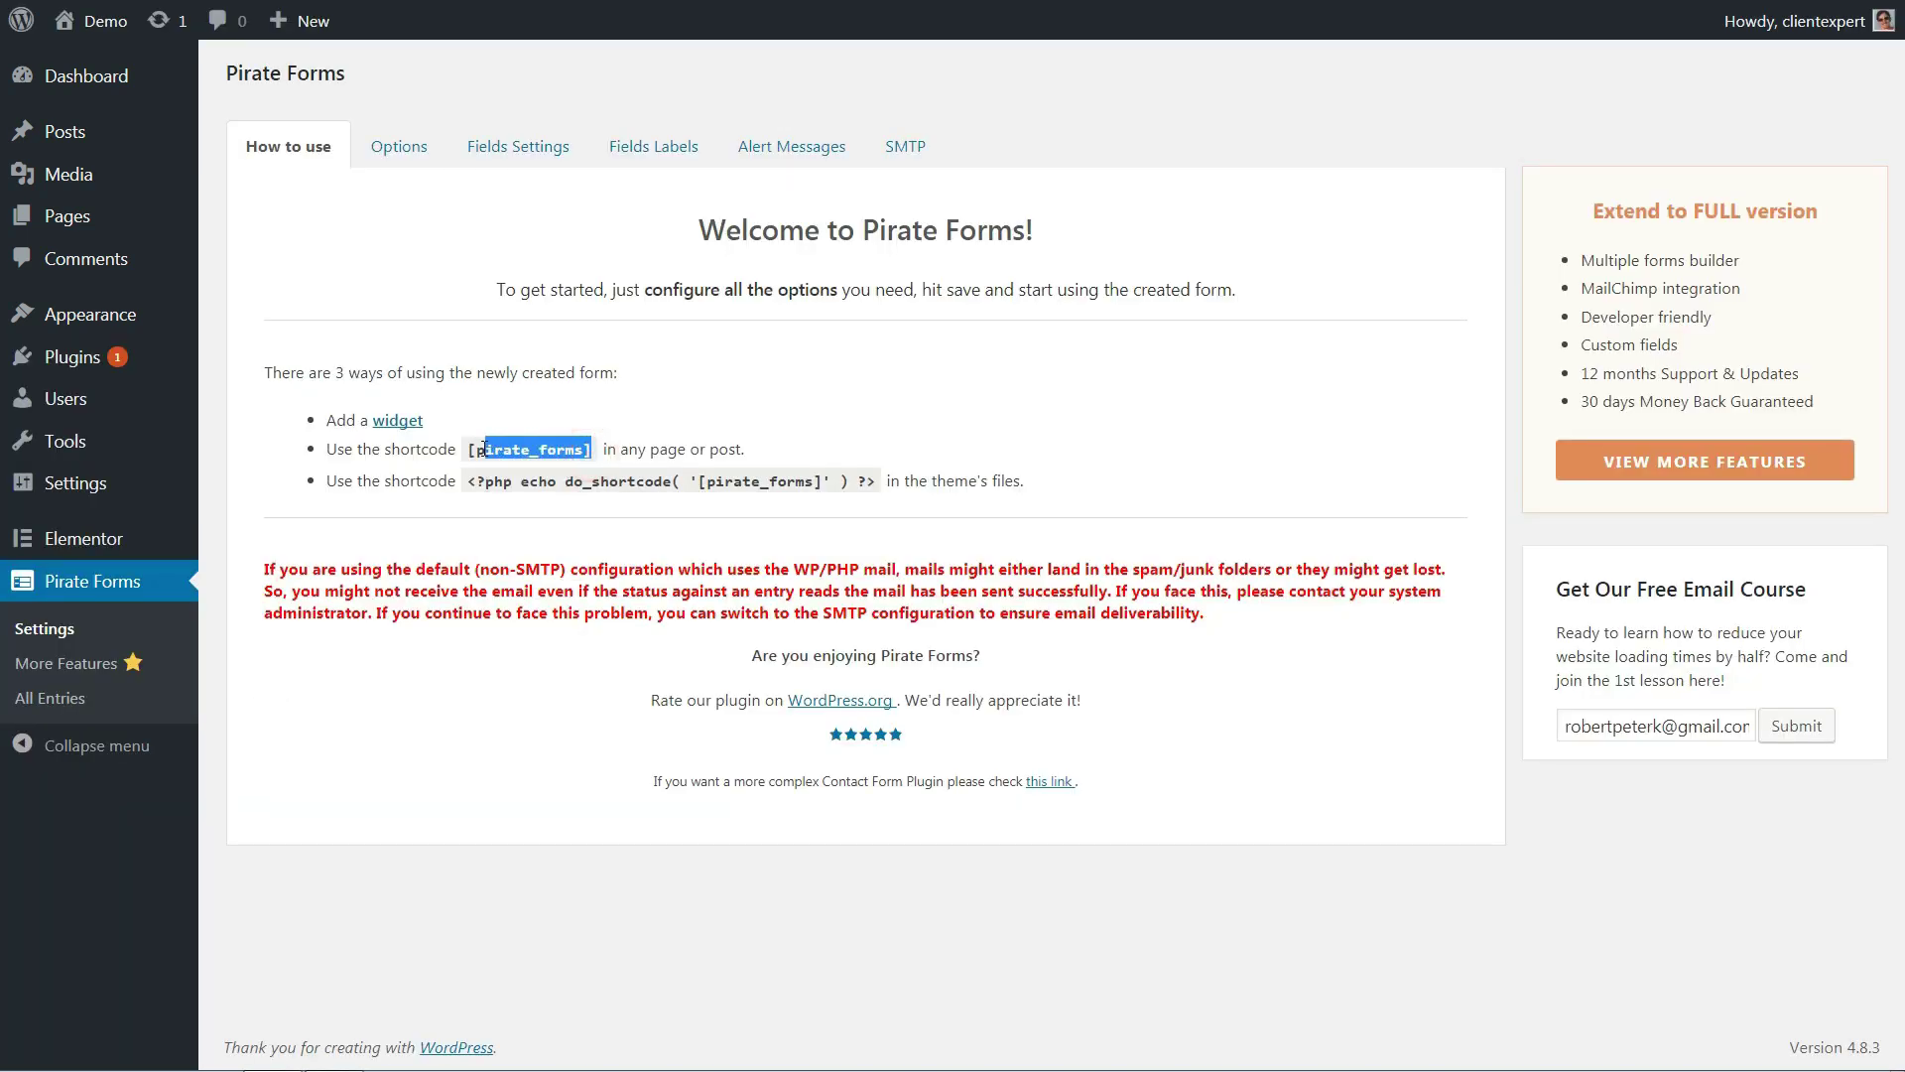
pyautogui.rightClick(487, 449)
pyautogui.click(547, 473)
# - Reopen the Landing Page draft in Elementor from the list of all pages
pyautogui.moveTo(147, 226)
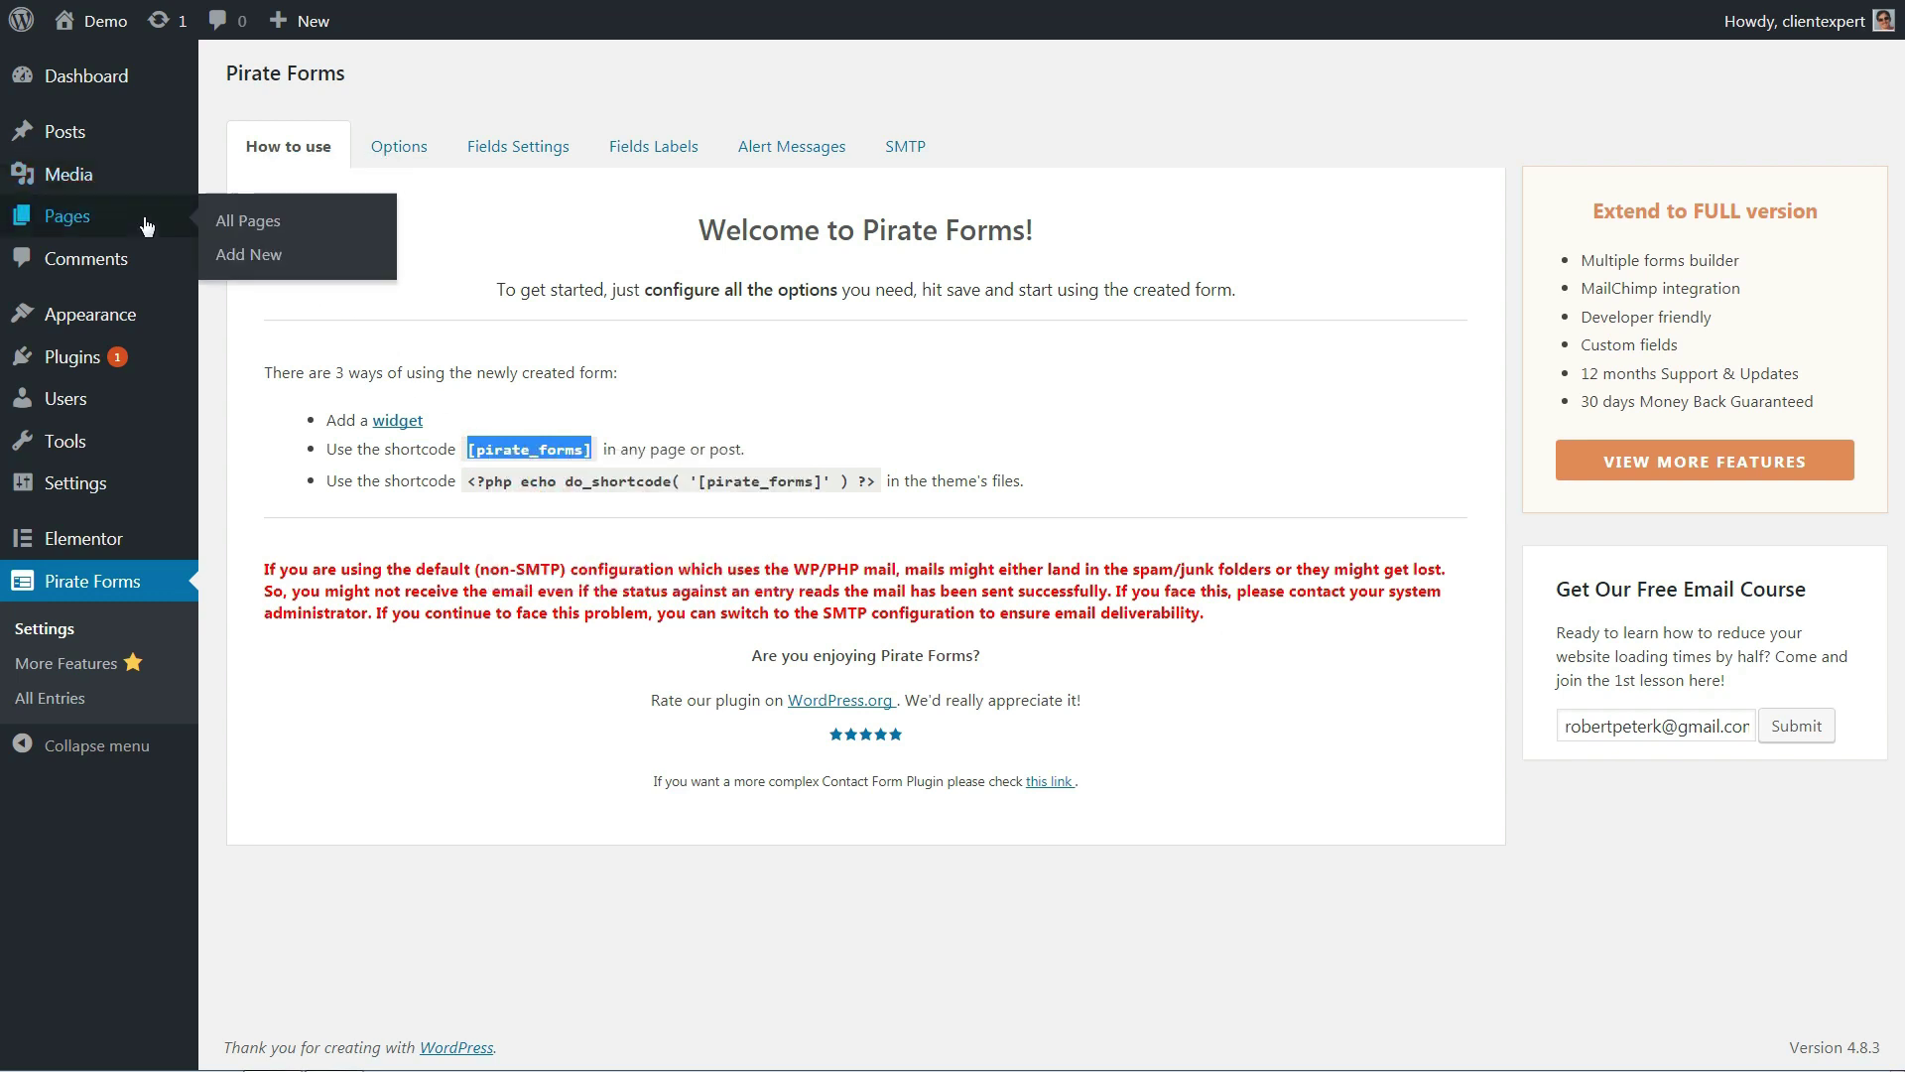
pyautogui.click(258, 220)
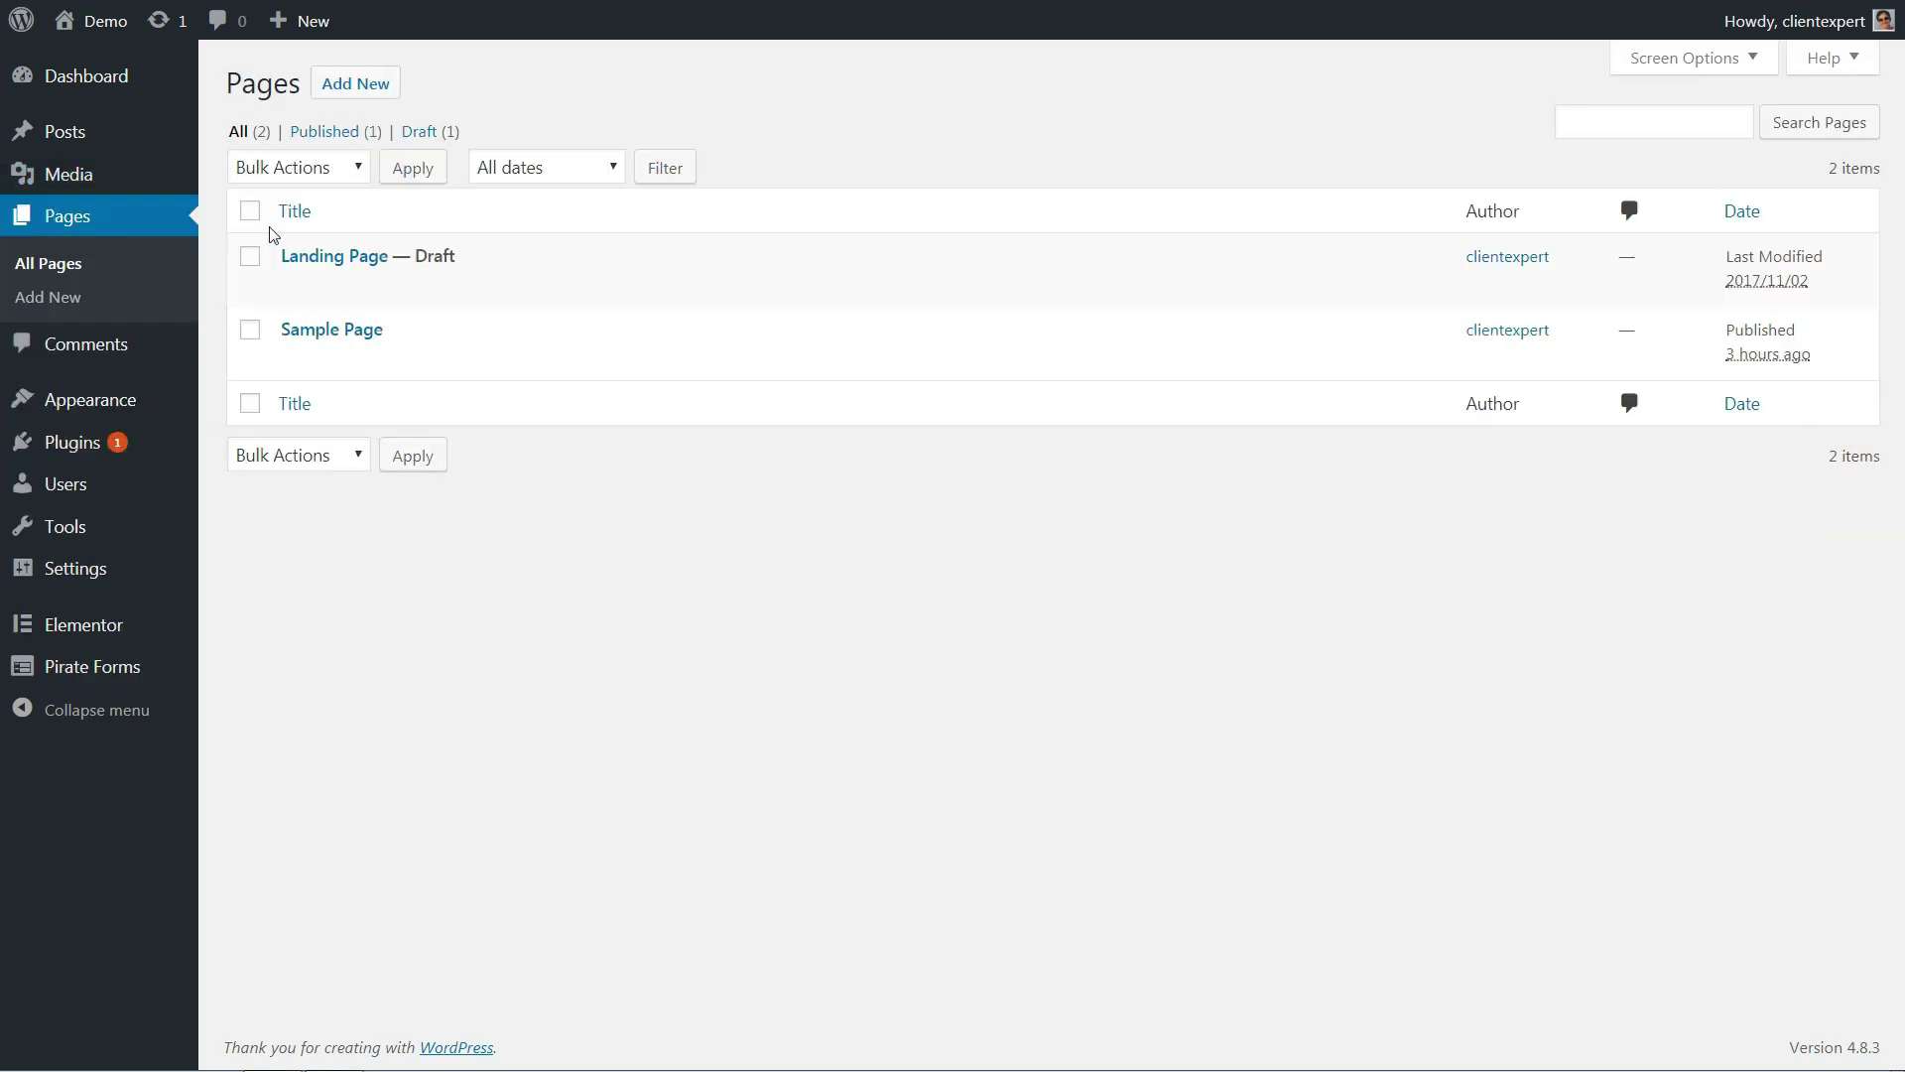
pyautogui.click(633, 290)
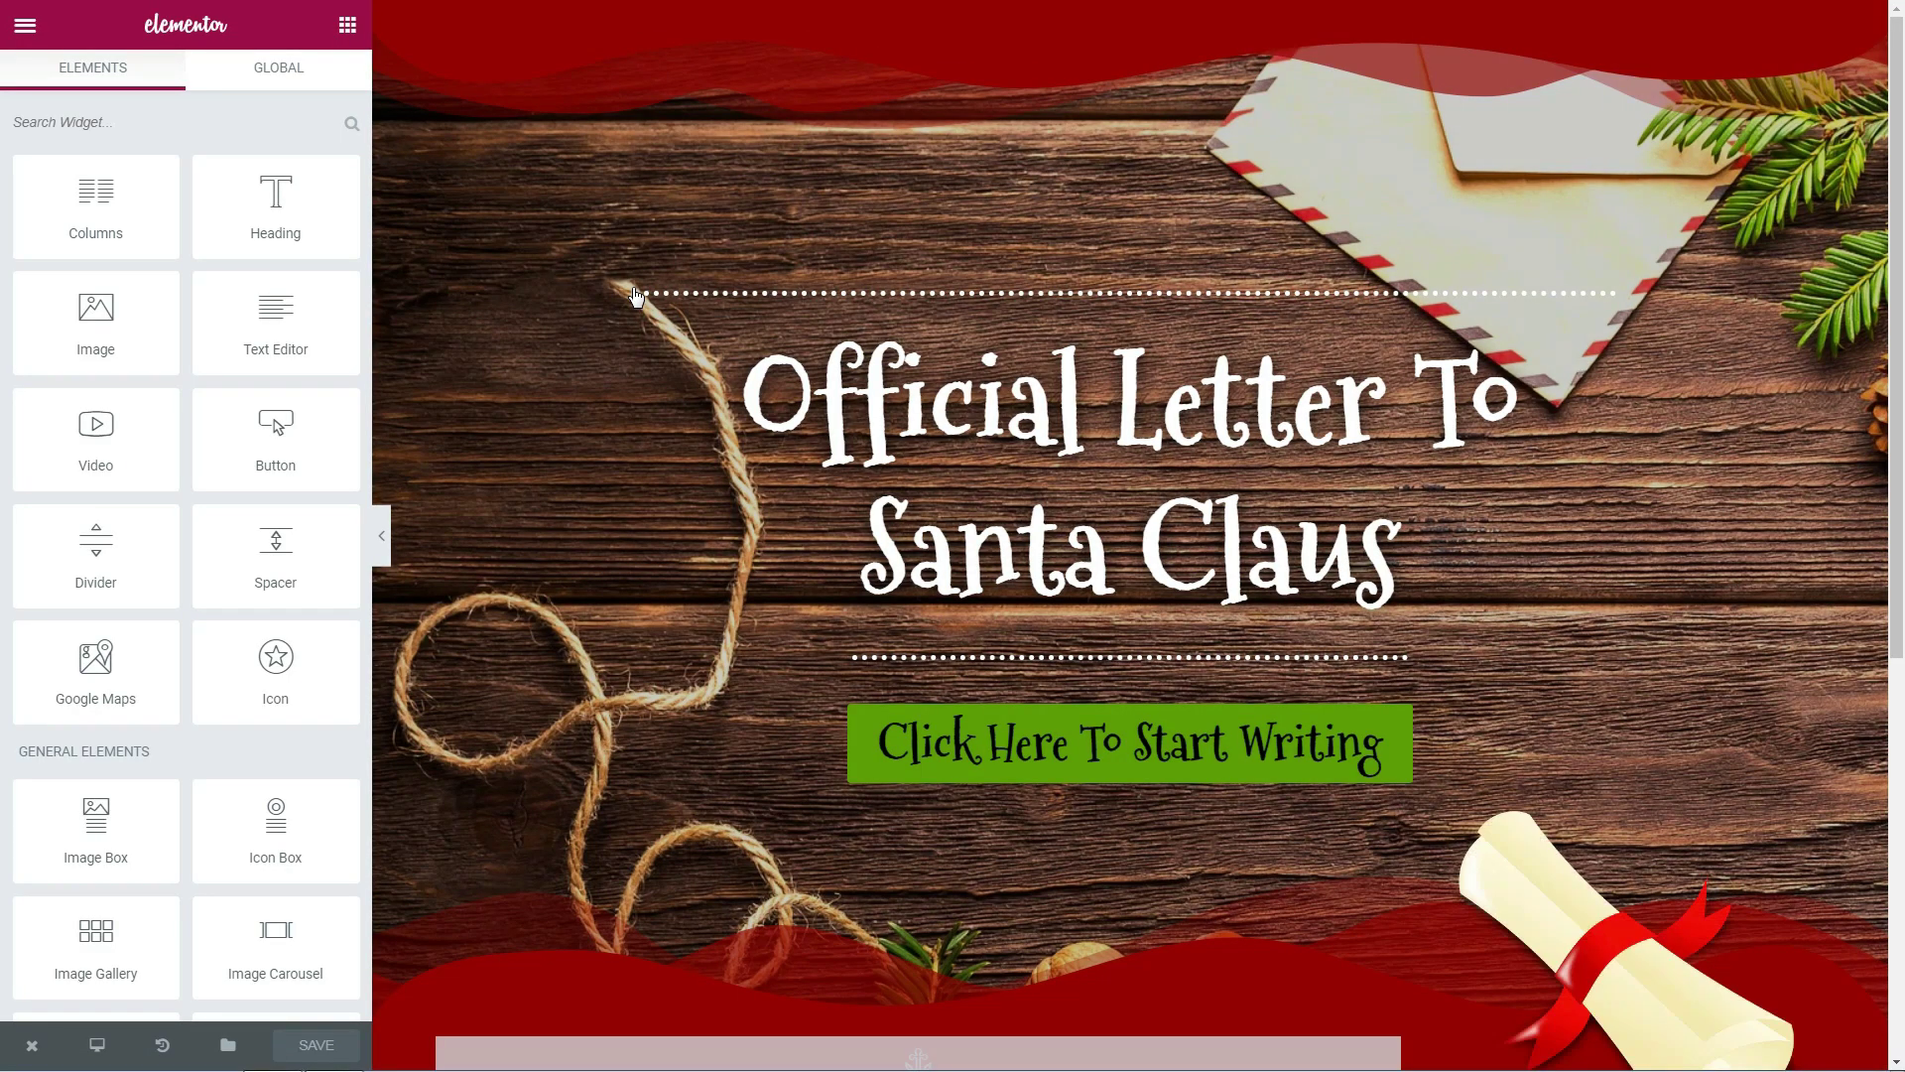
pyautogui.scroll(-6, 706, 427)
# - Add the [pirate_forms] shortcode a few blank lines below the placeholder text in the letter section's text block and save the page
pyautogui.click(717, 670)
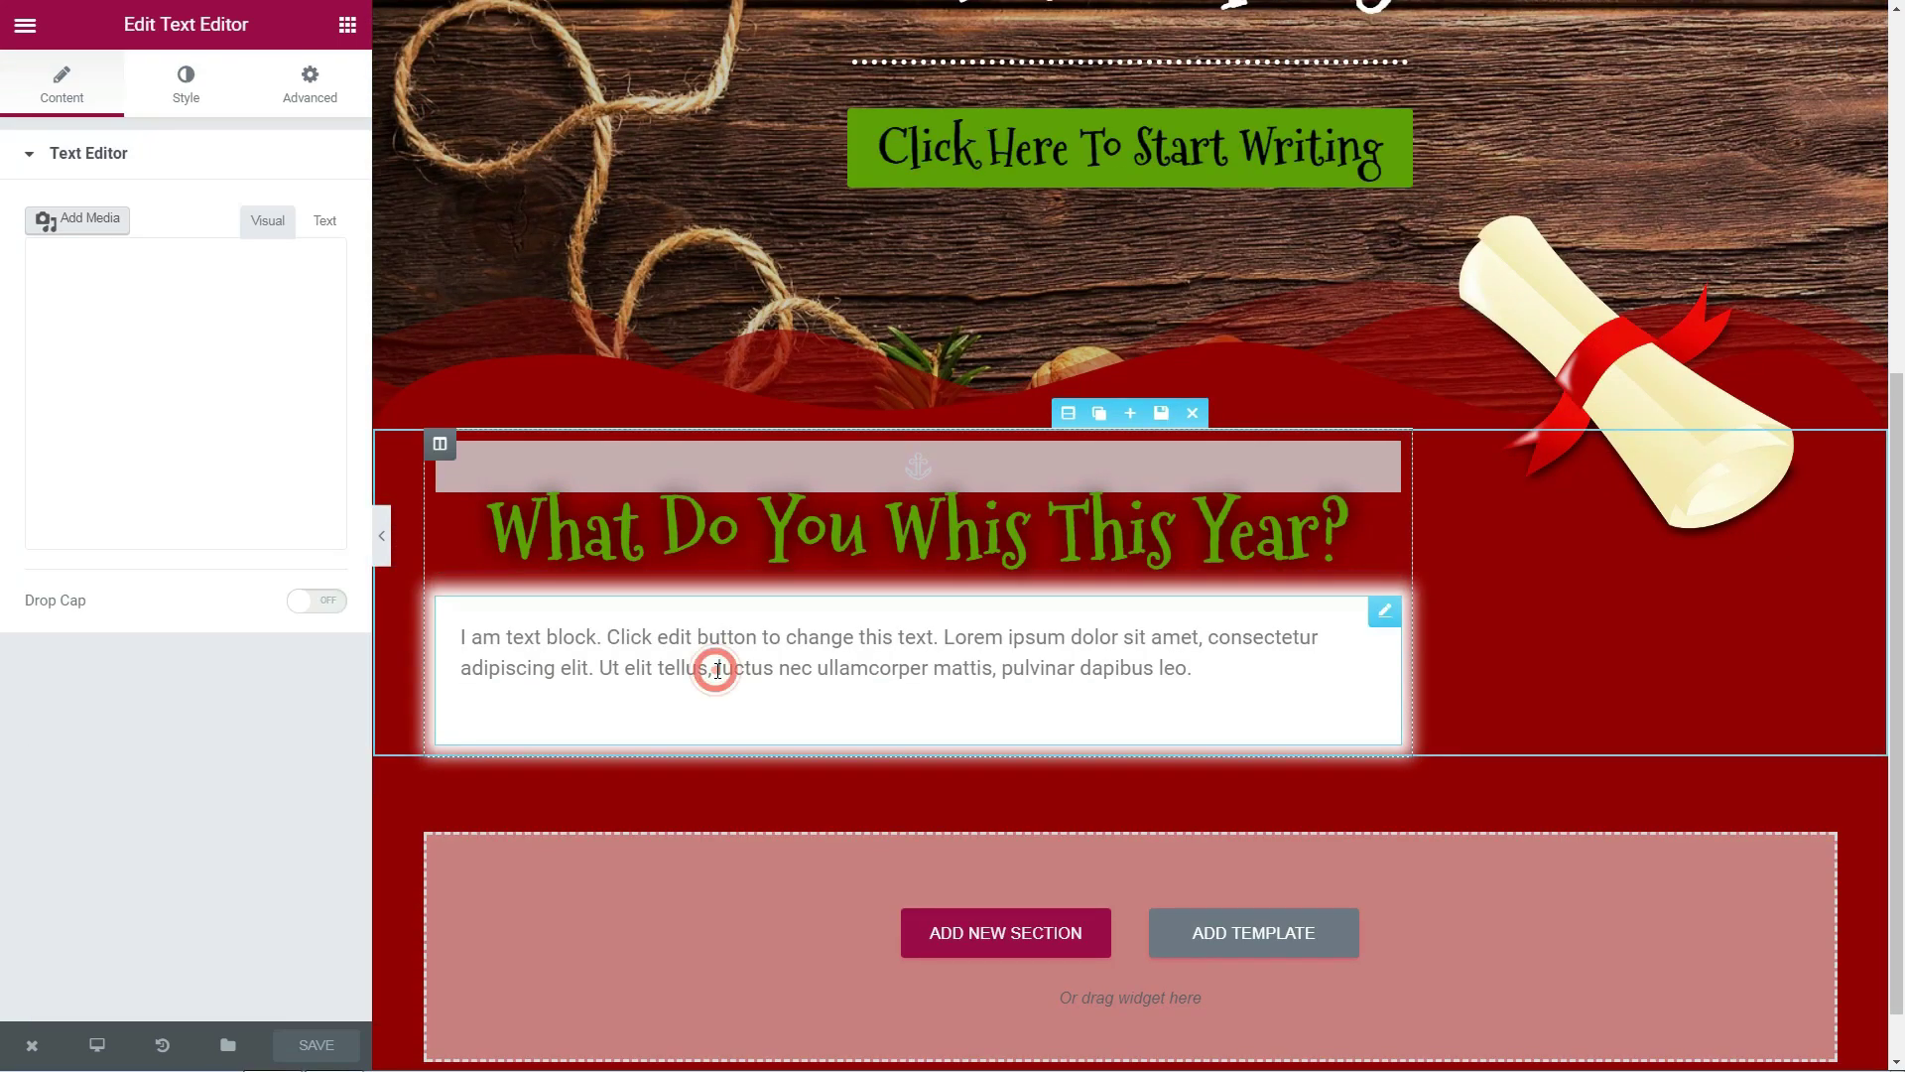
pyautogui.click(189, 584)
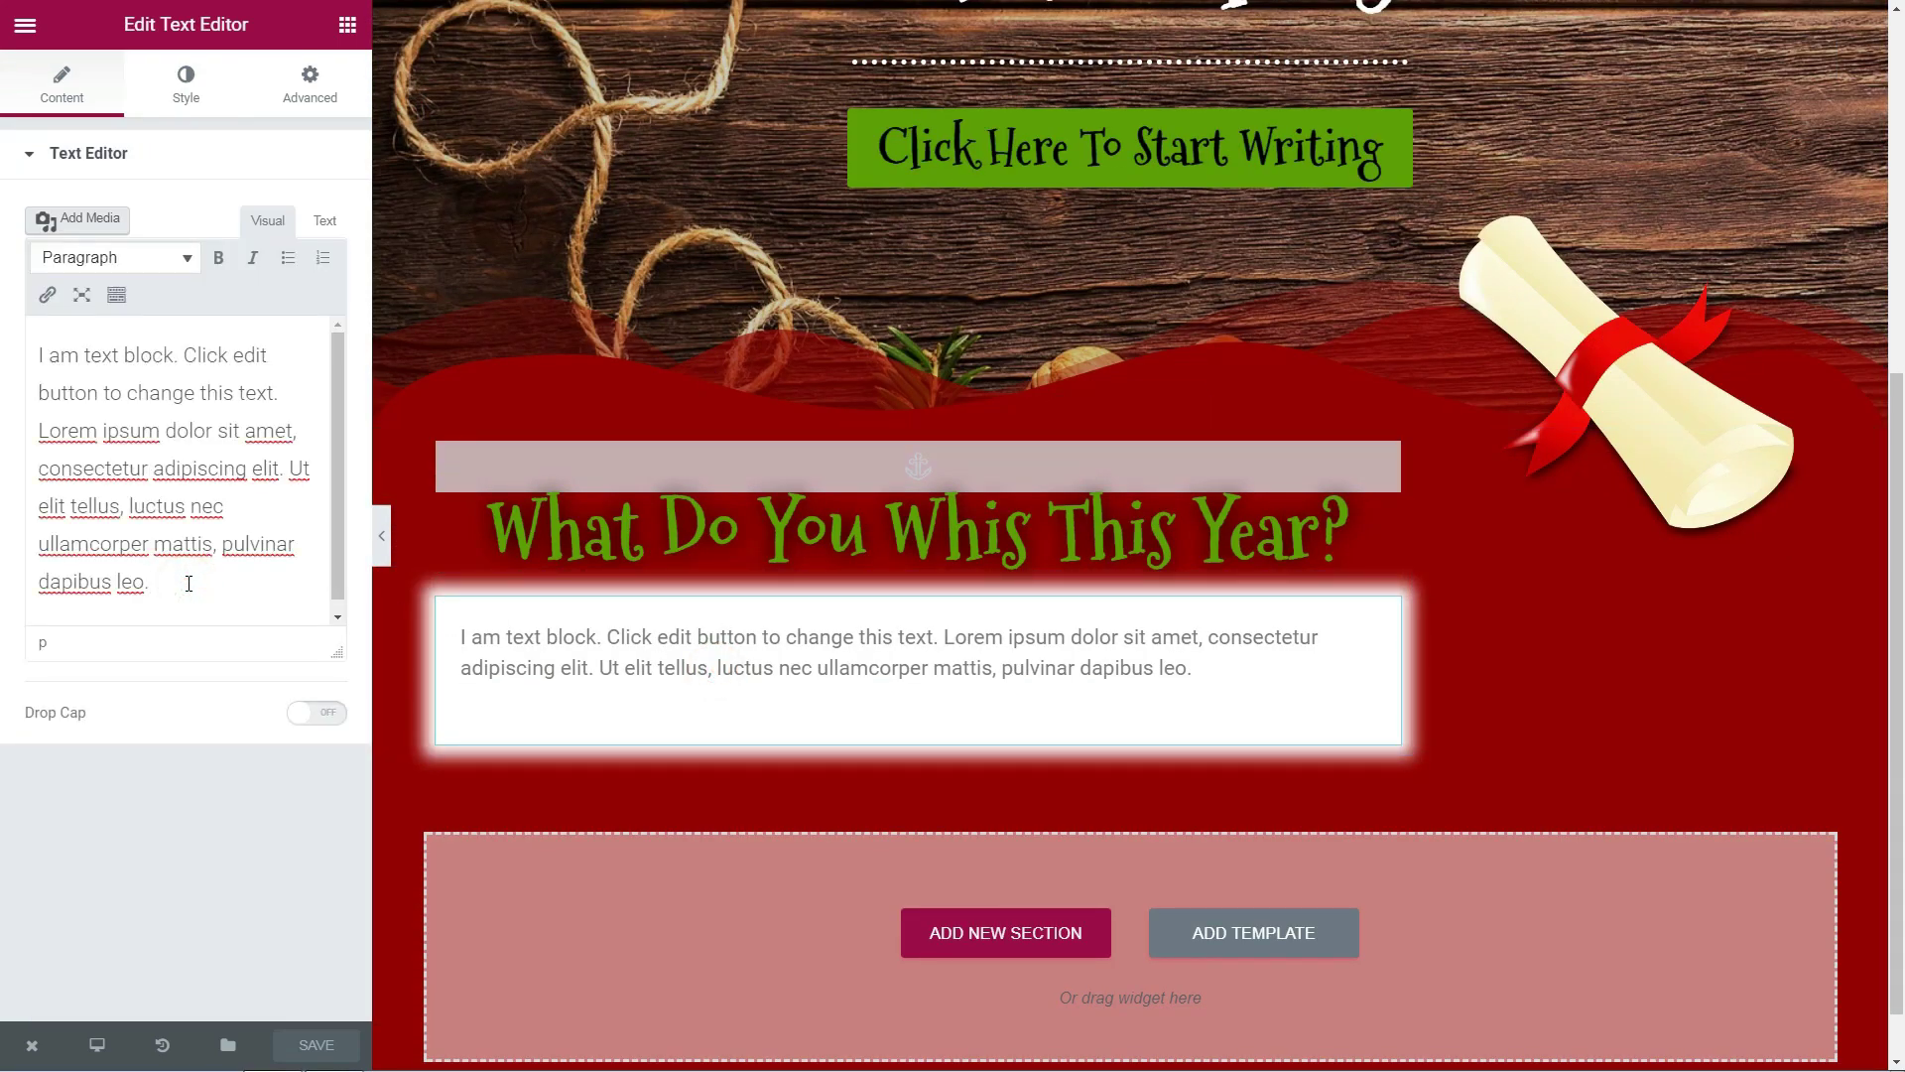
pyautogui.press('Return')
pyautogui.press('Return')
pyautogui.press('Return')
pyautogui.press('Return')
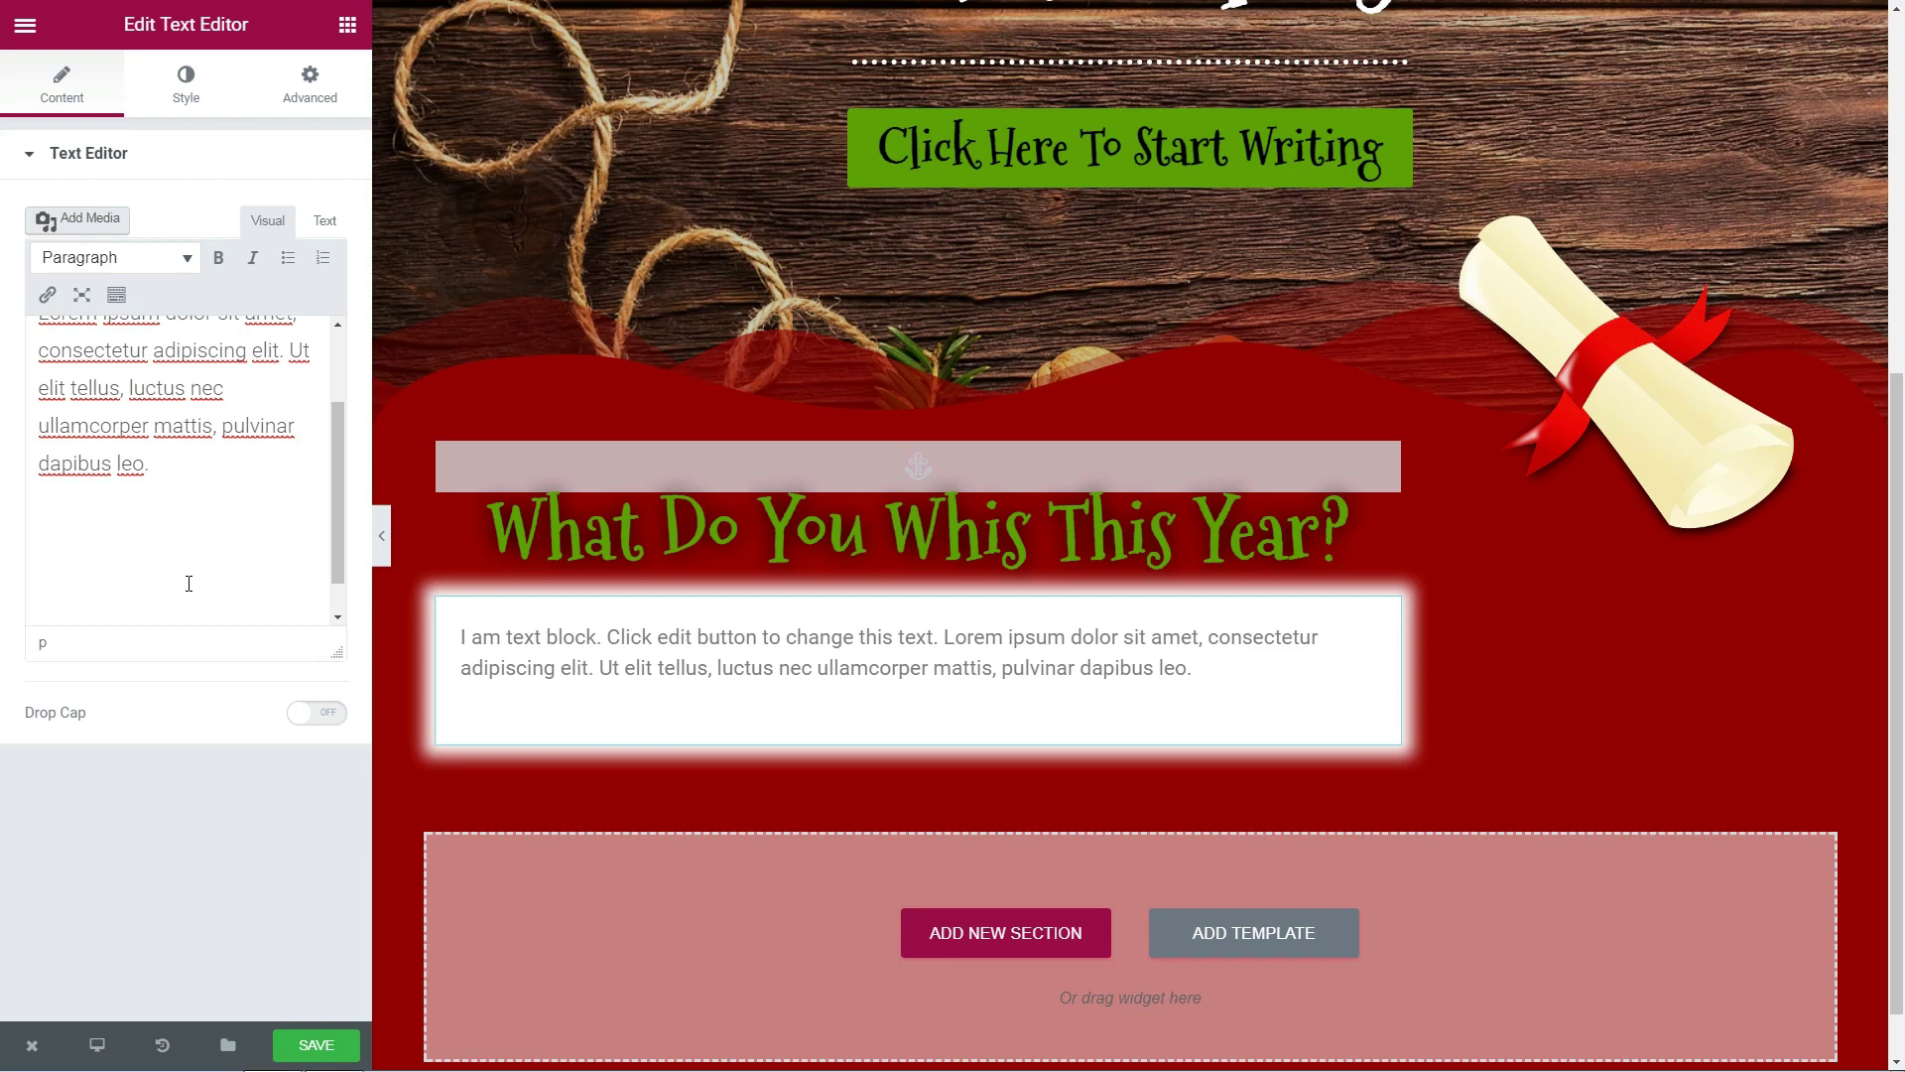
pyautogui.hotkey('ctrl', 'v')
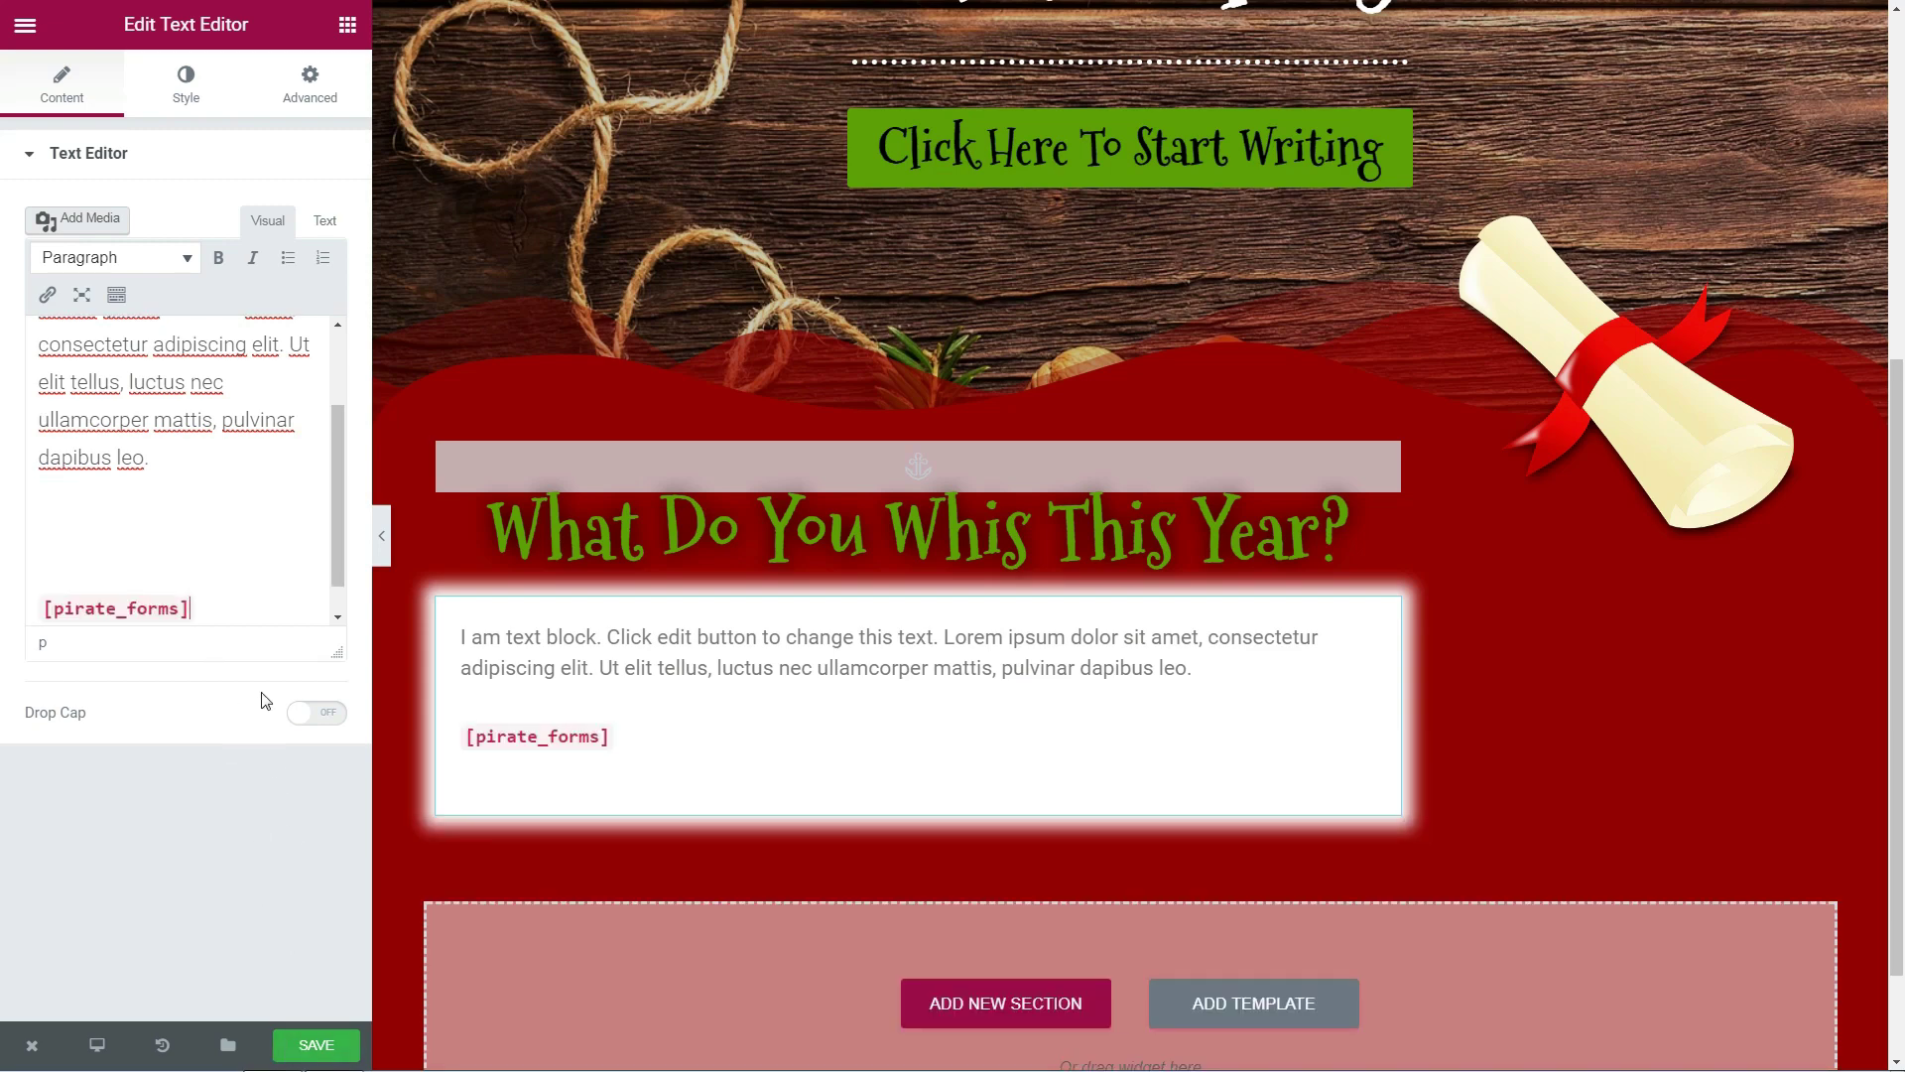
pyautogui.click(316, 1045)
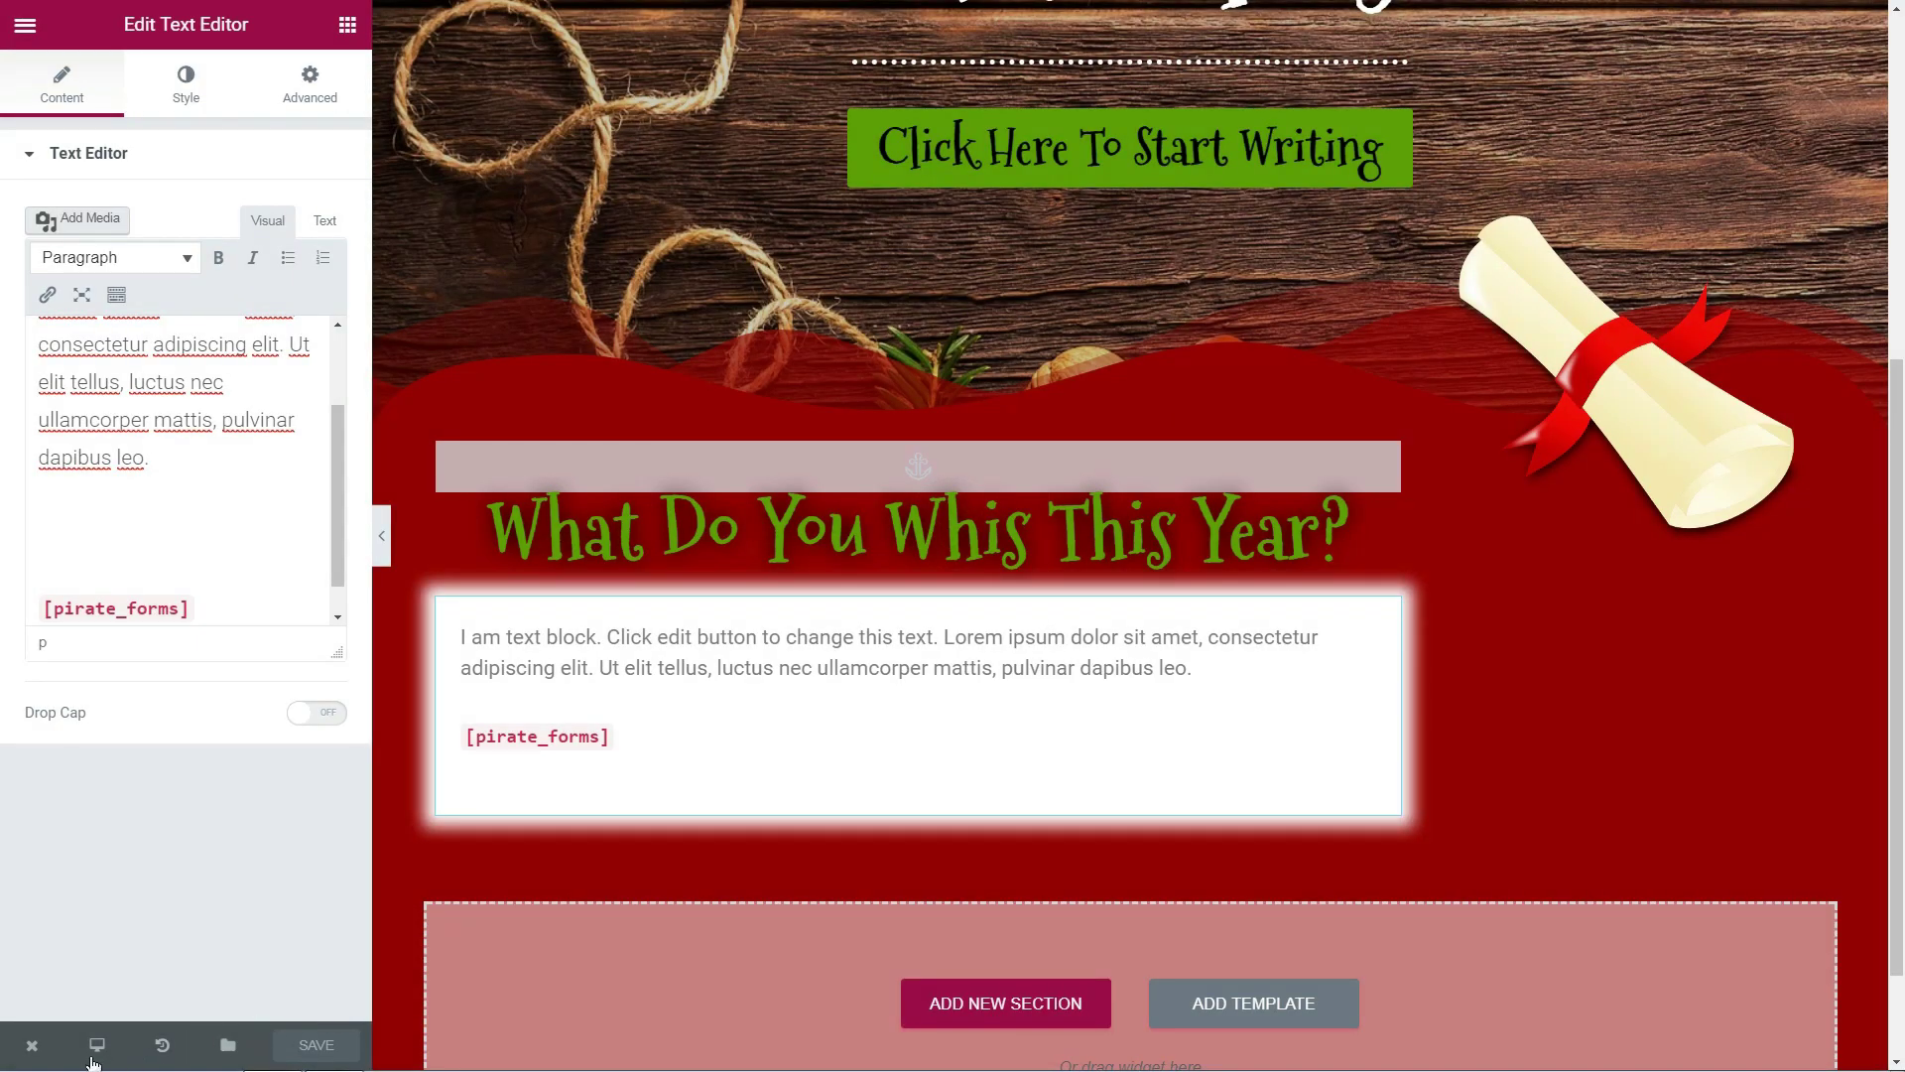
# - Open the landing page outside the editor and examine its letter text, contact form and side images
pyautogui.click(32, 1047)
pyautogui.click(112, 932)
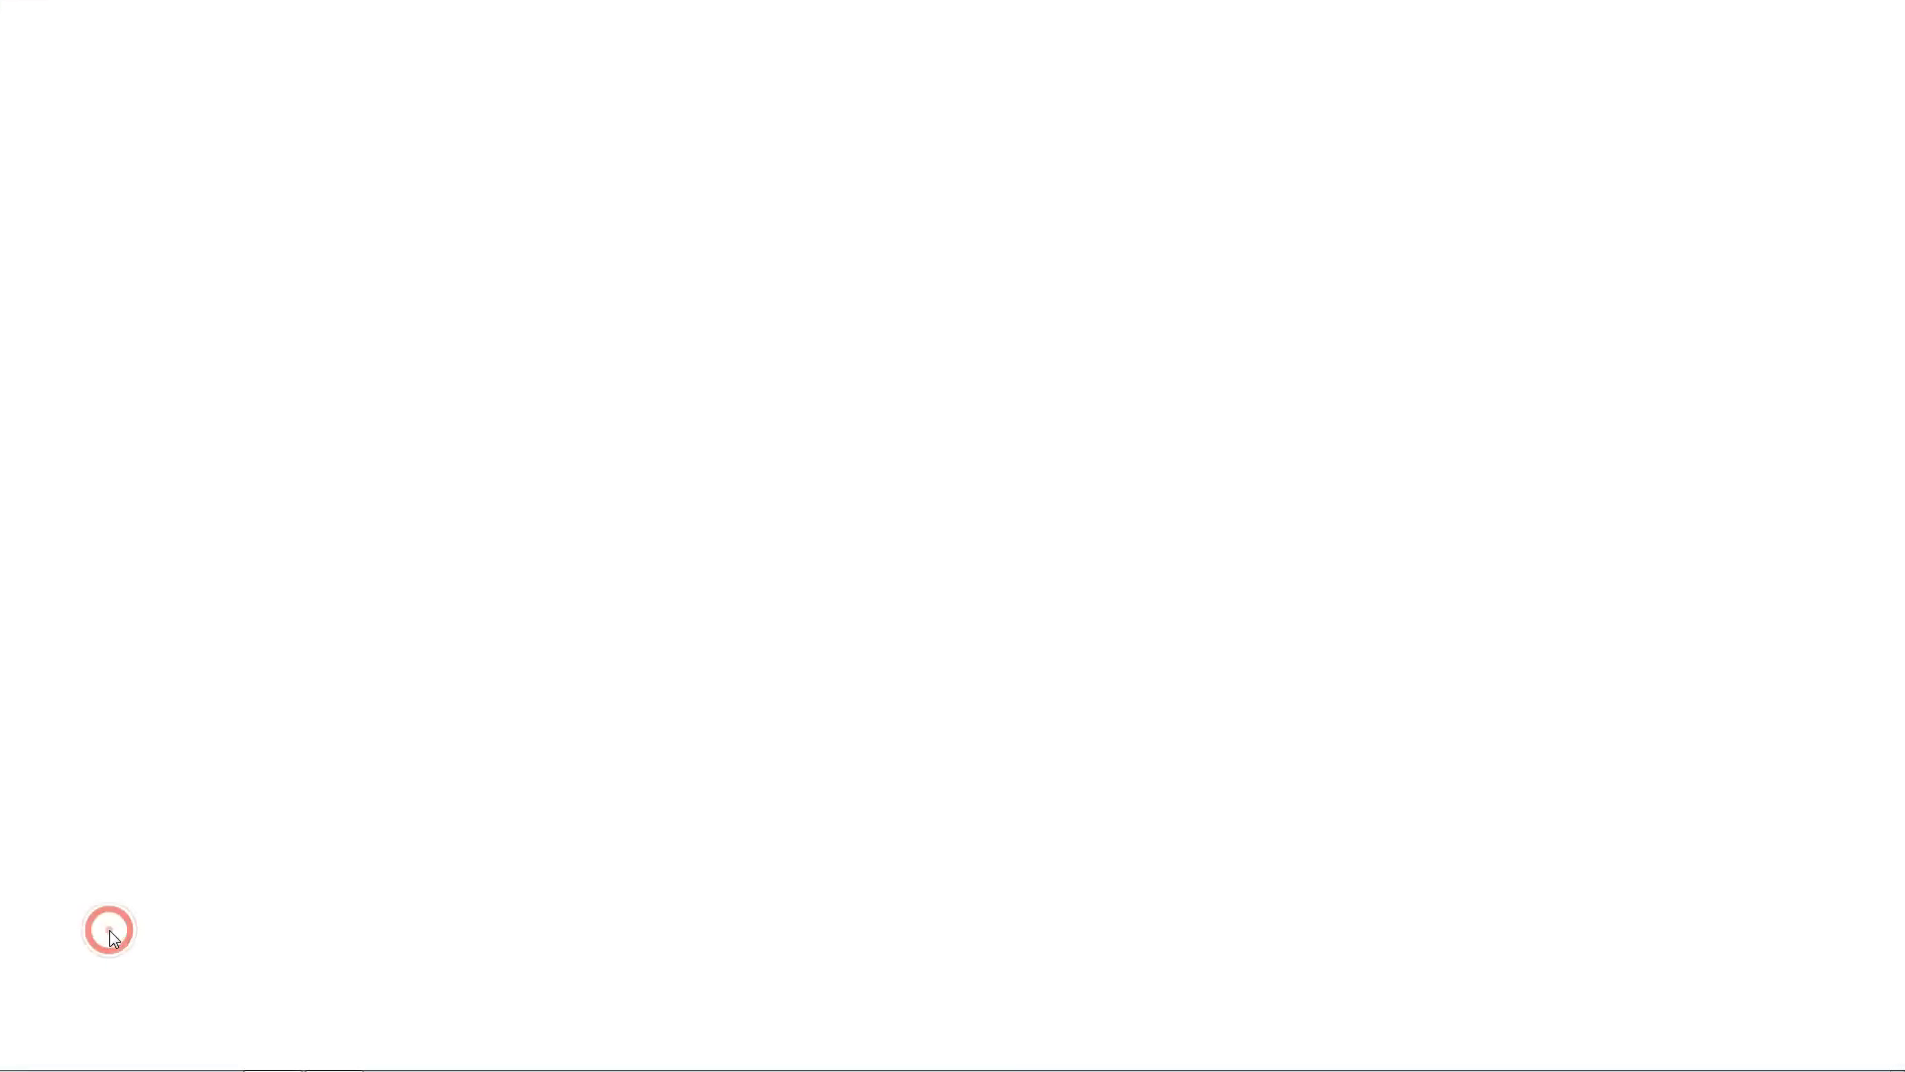
pyautogui.scroll(-5, 914, 789)
pyautogui.scroll(-2, 913, 789)
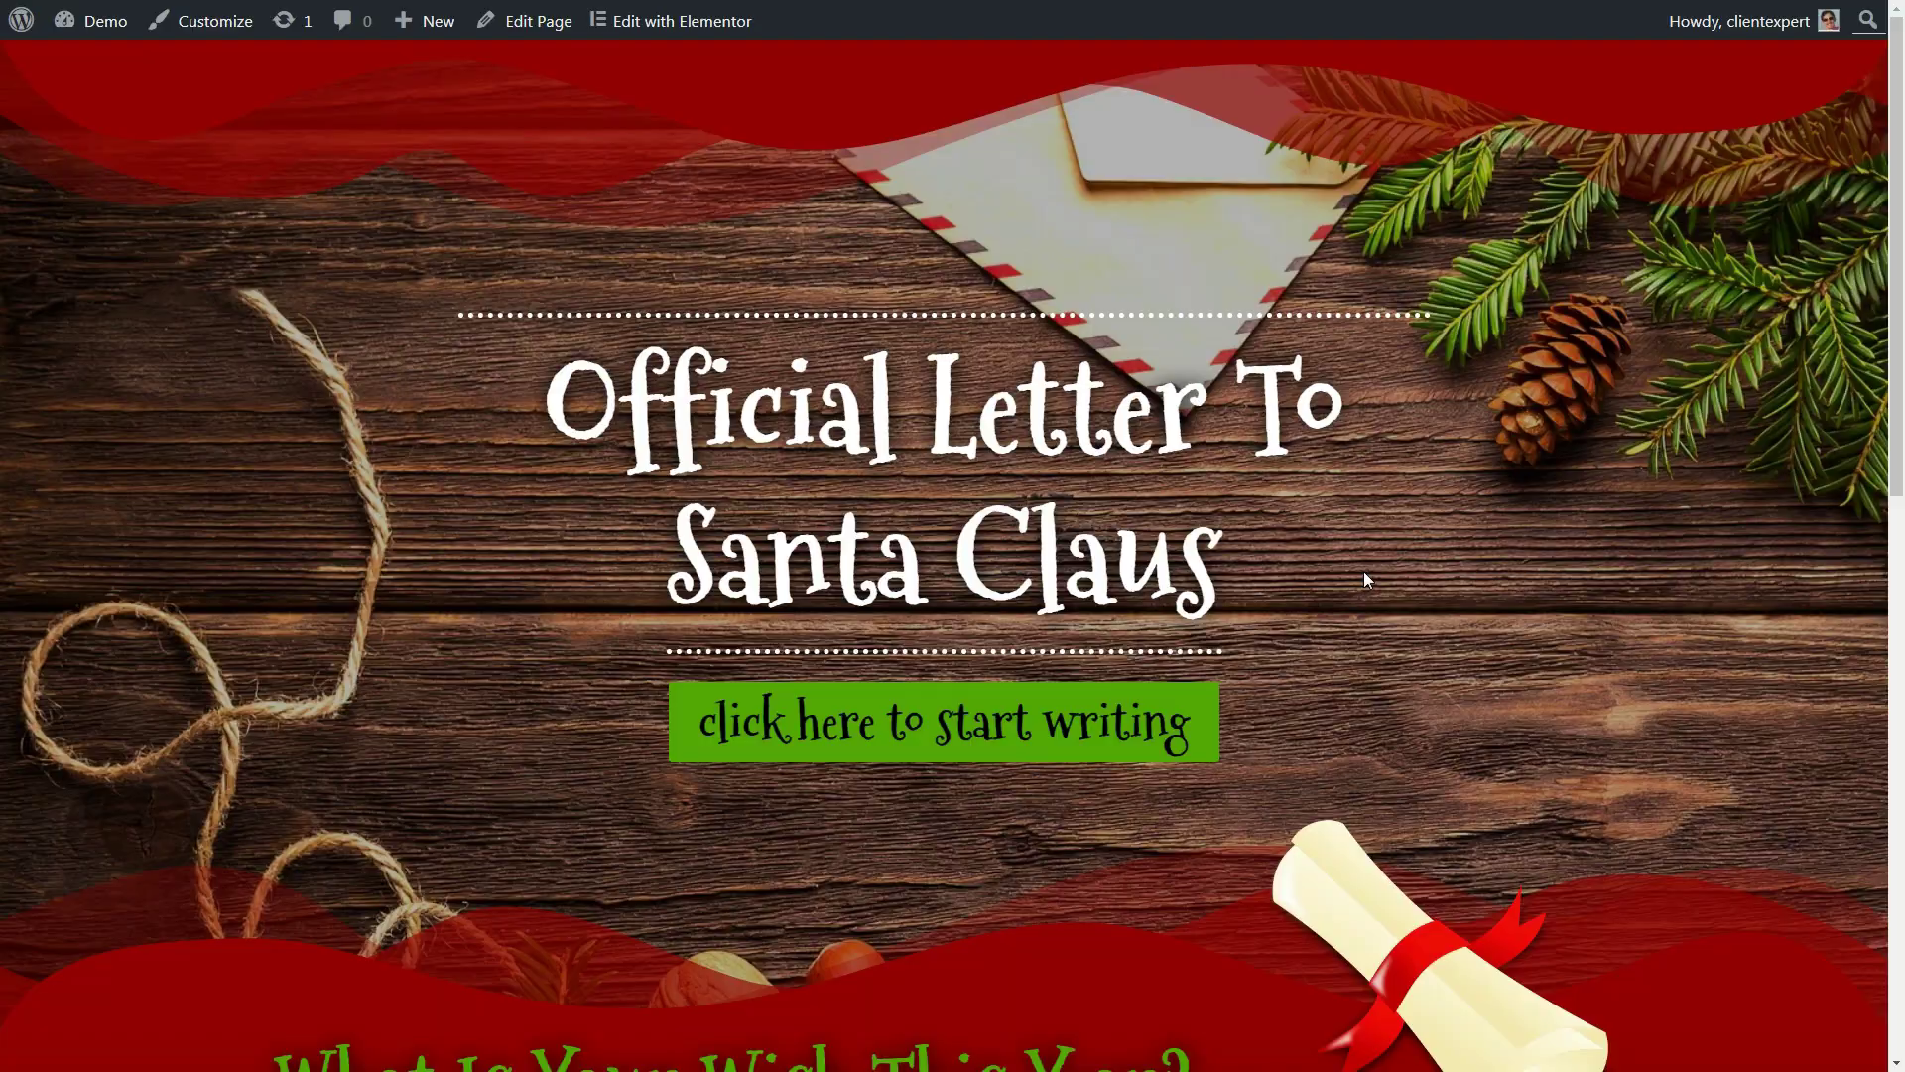
pyautogui.scroll(-7, 1363, 575)
pyautogui.scroll(-4, 1365, 577)
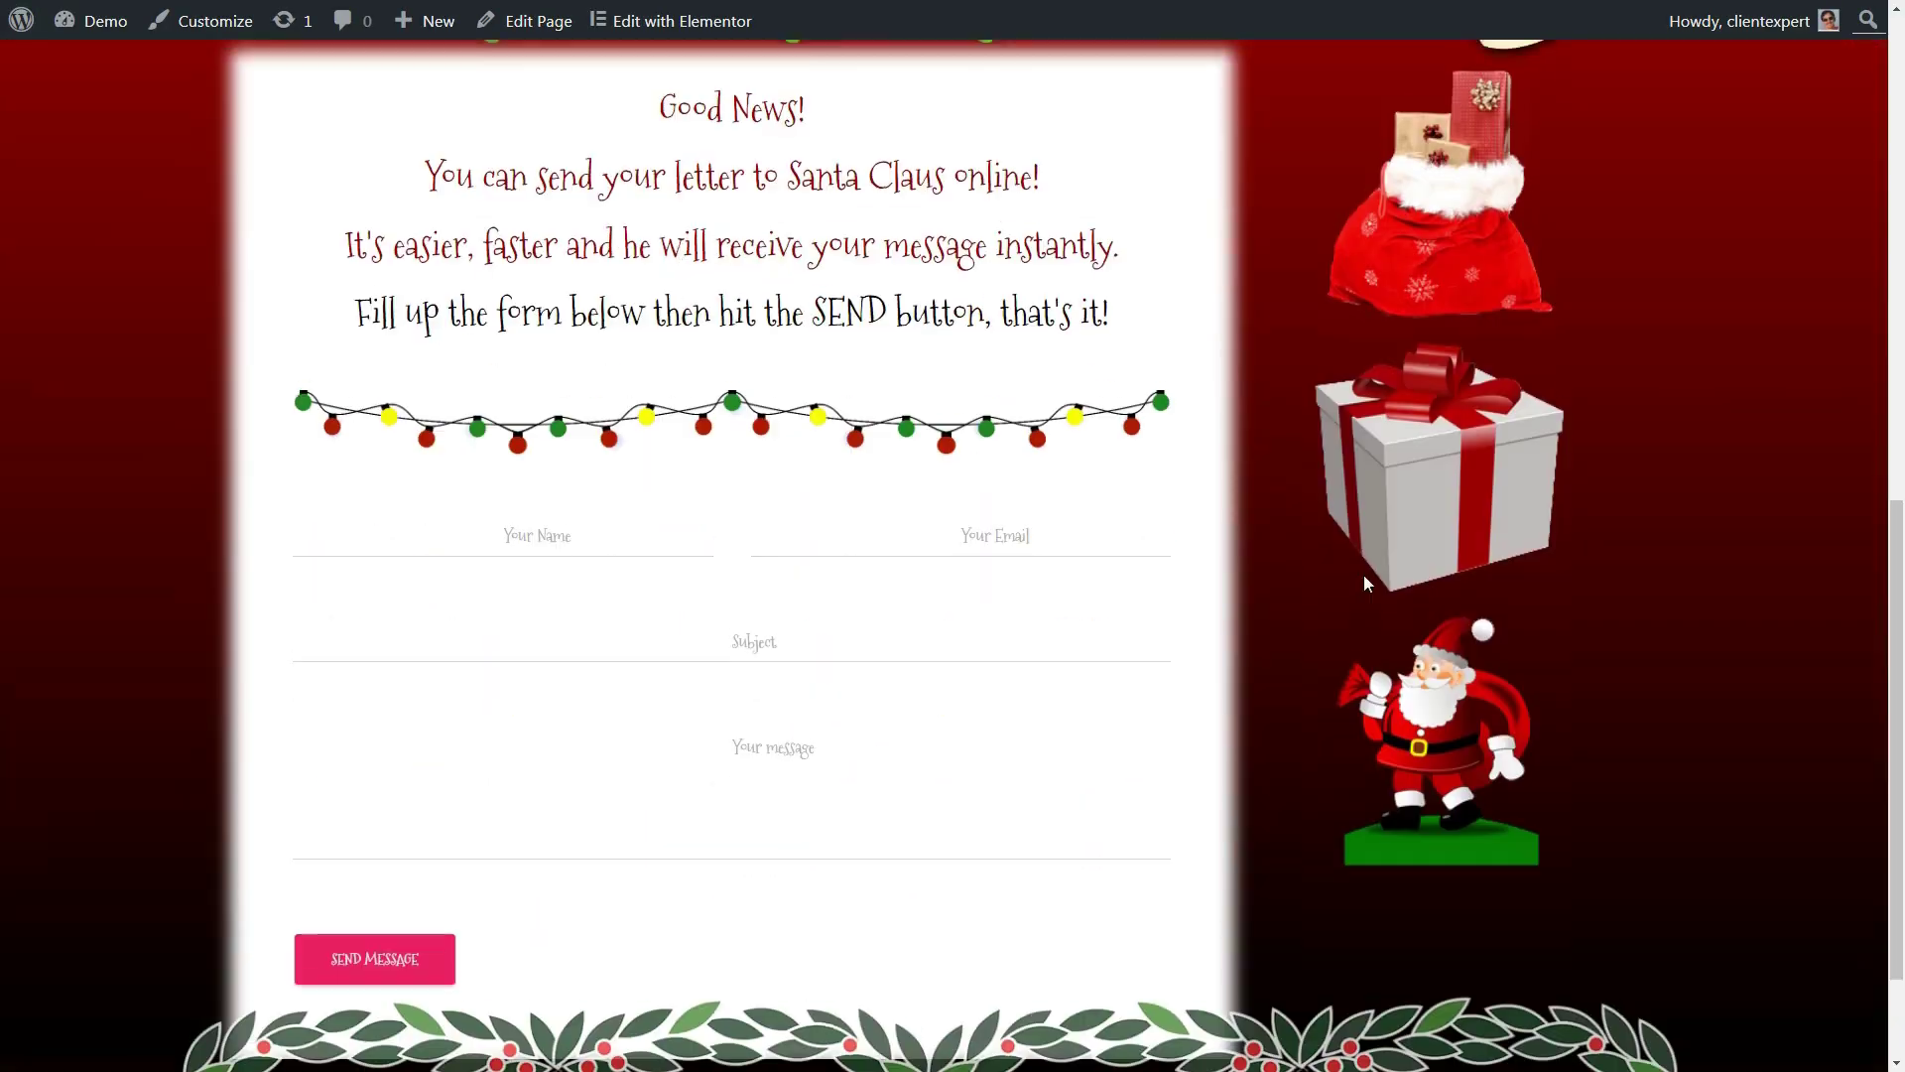
pyautogui.scroll(2, 1364, 574)
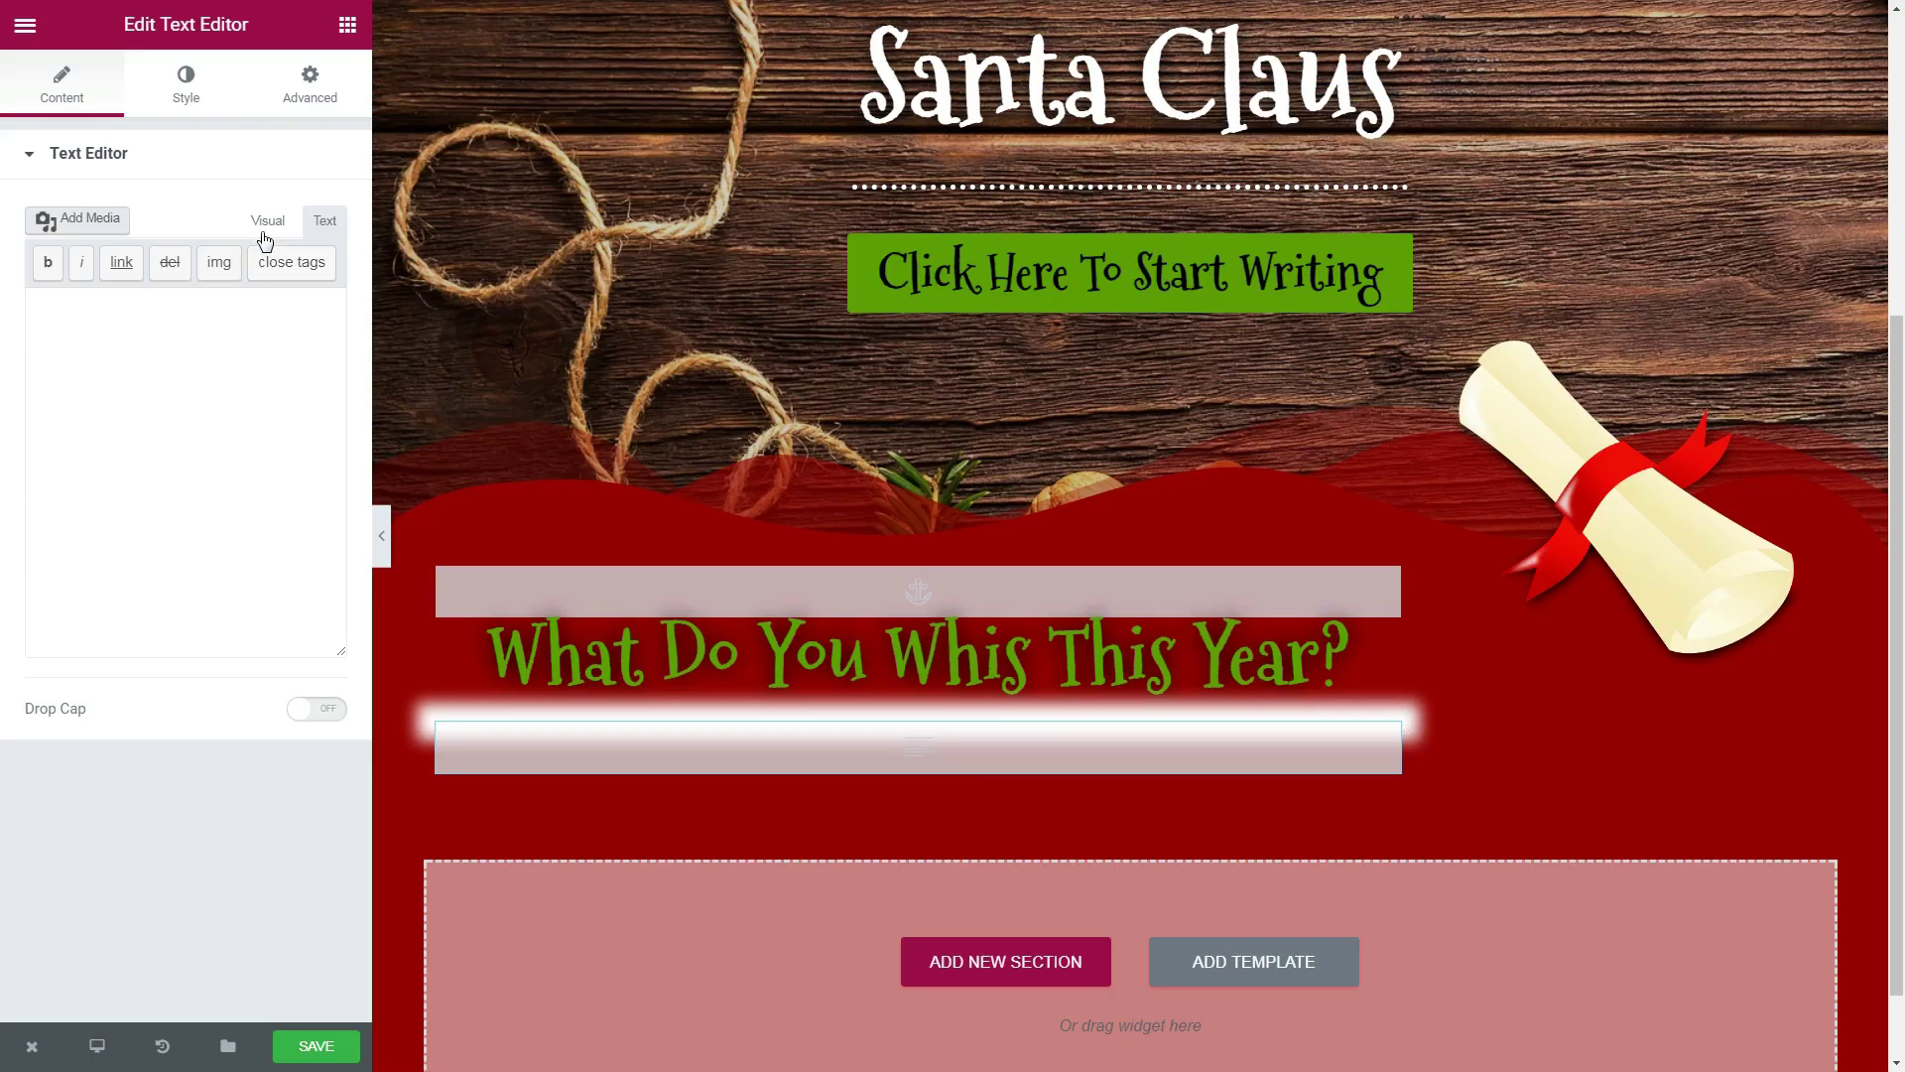
# - Paste the "Good News!" letter-to-Santa message with the [pirate_forms] shortcode into the empty text block
pyautogui.click(260, 221)
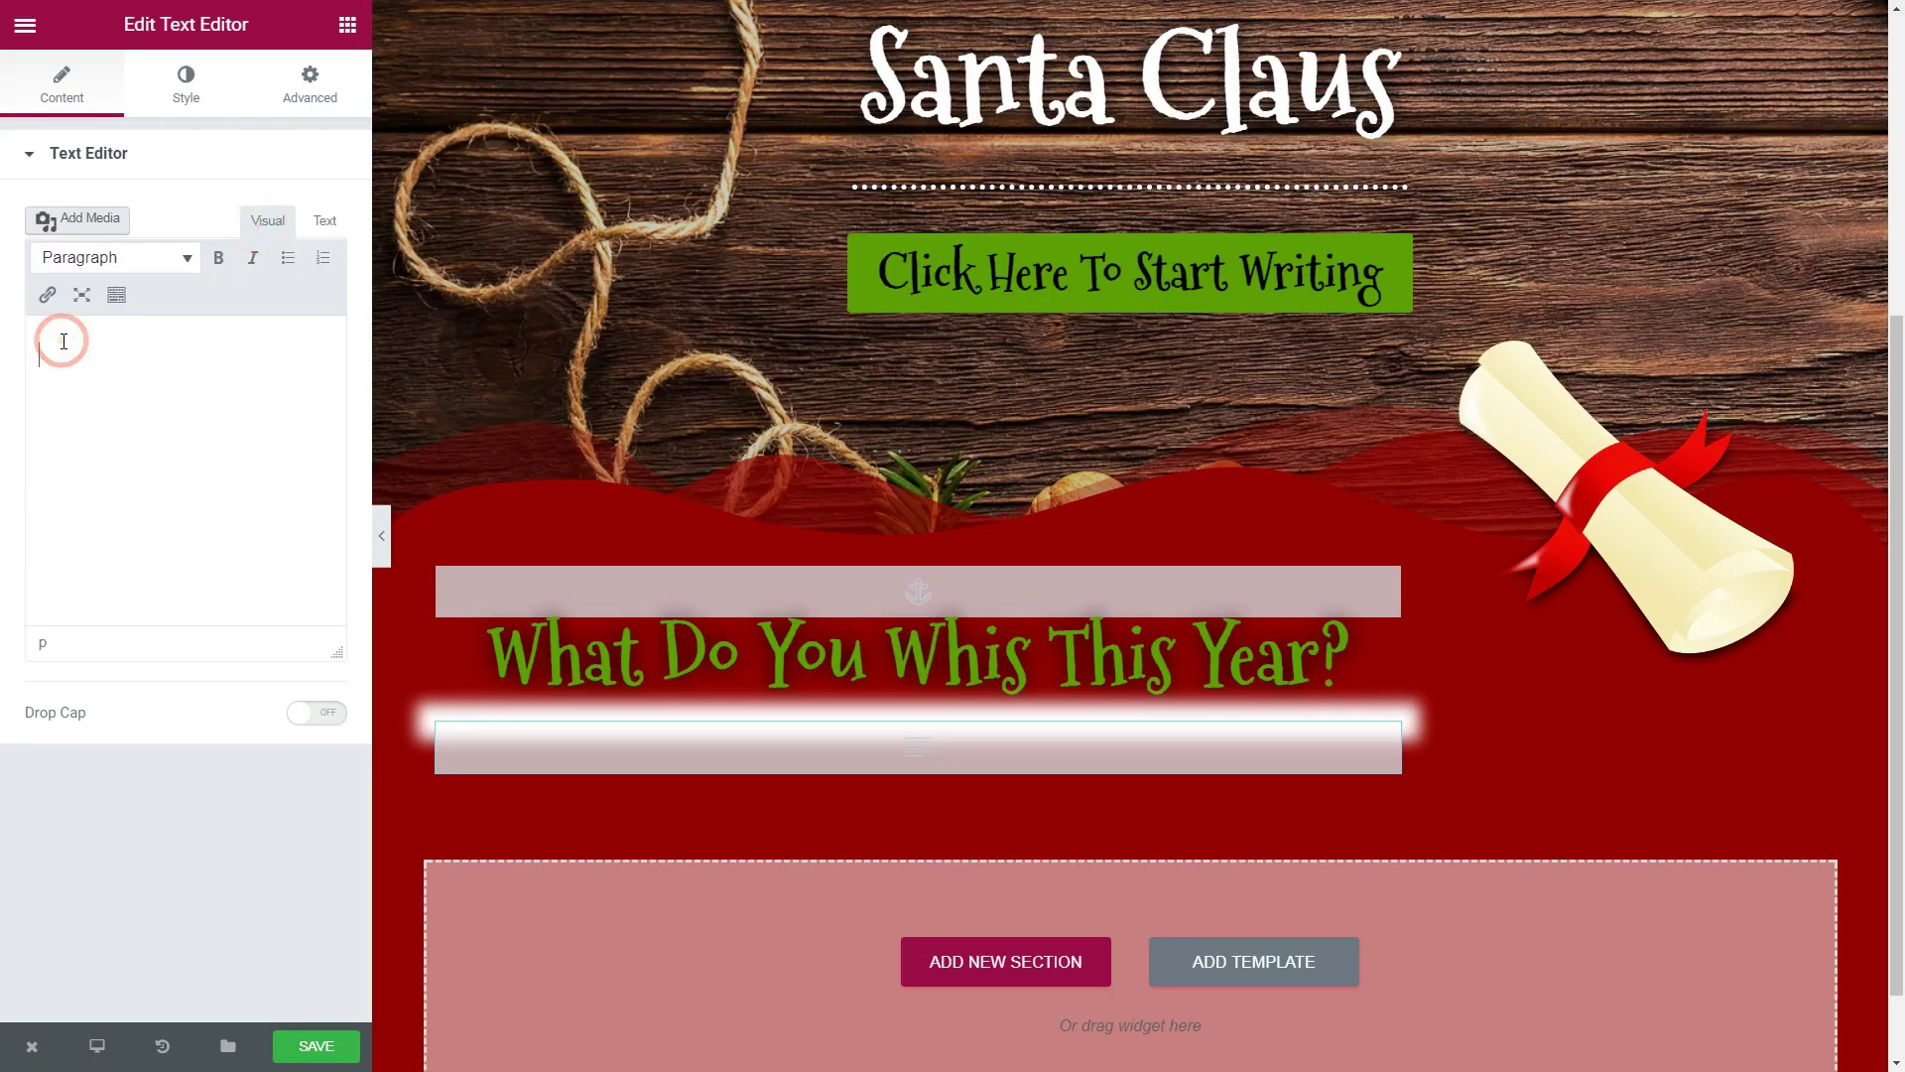
pyautogui.hotkey('ctrl', 'v')
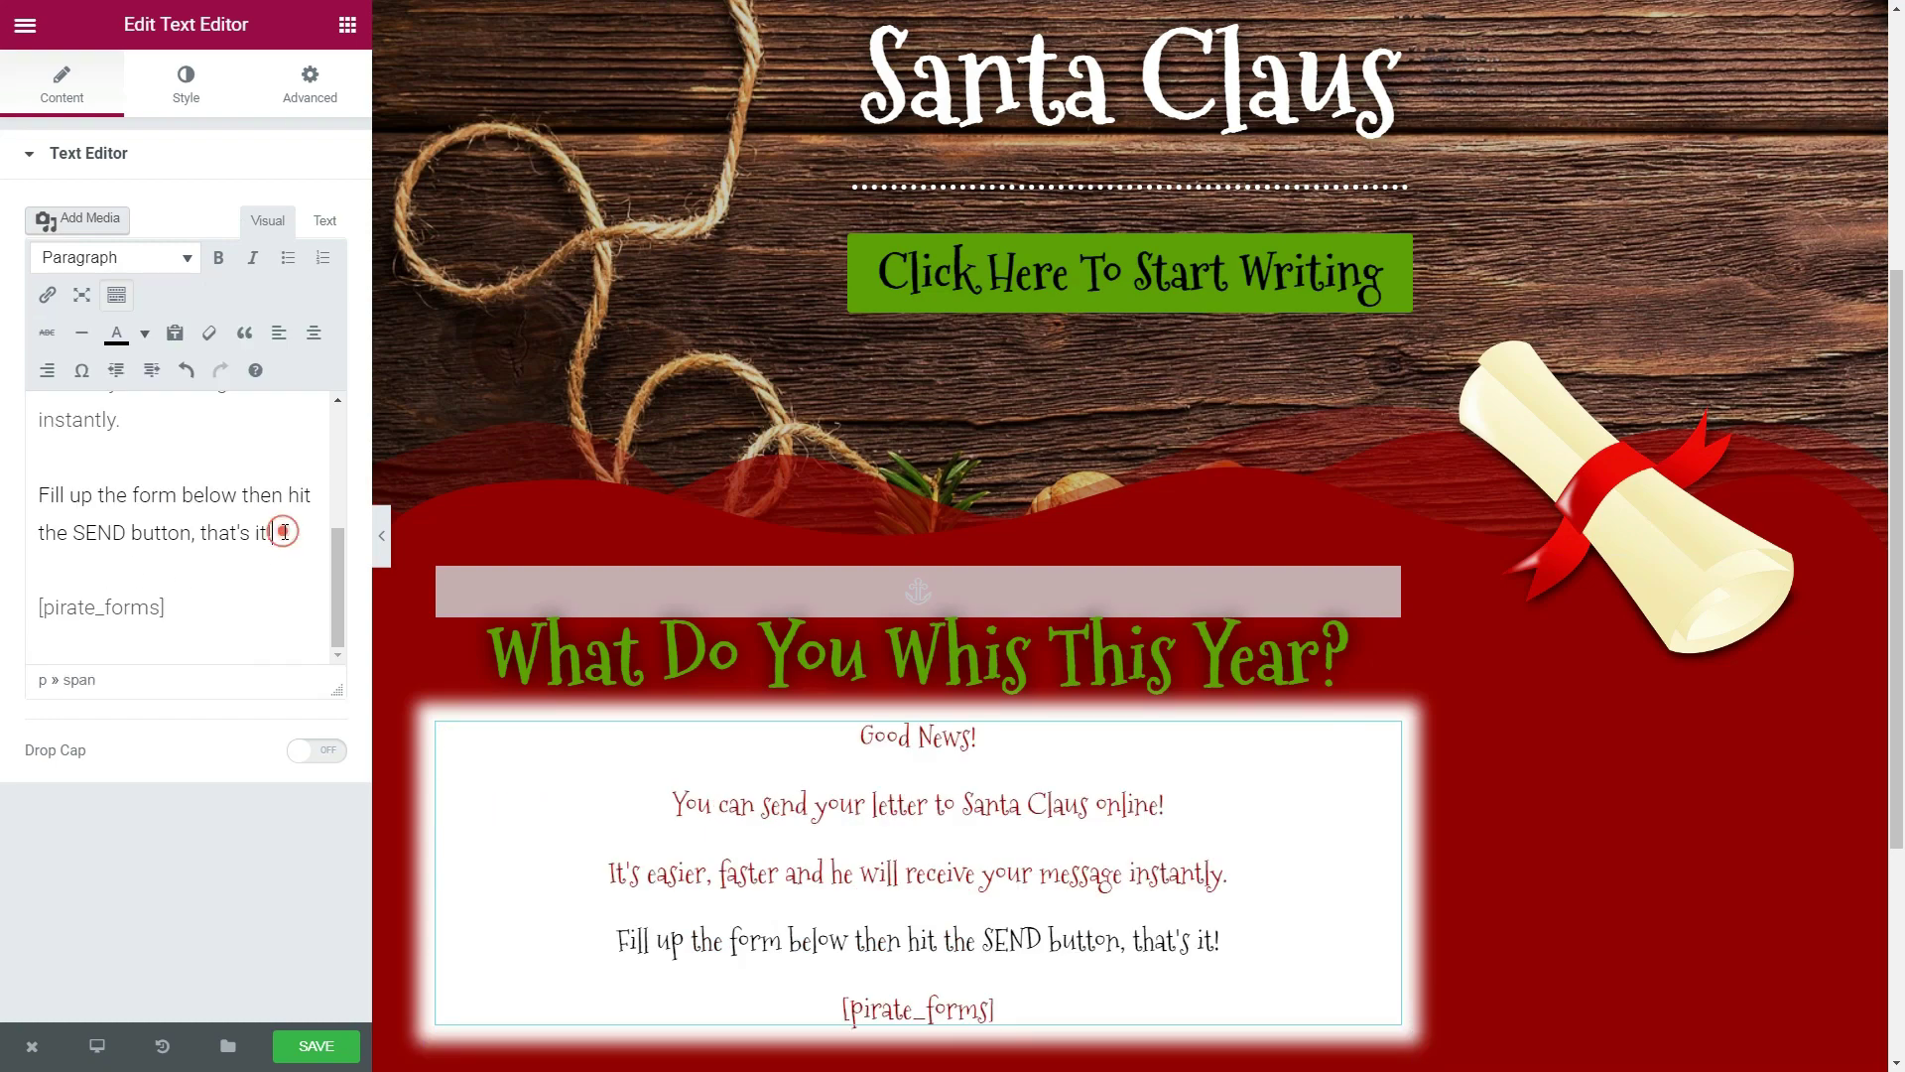
# - Upload the Christmas lights image, insert it between the "Fill up the form below" line and the [pirate_forms] shortcode, and save the page
pyautogui.press('Return')
pyautogui.click(100, 222)
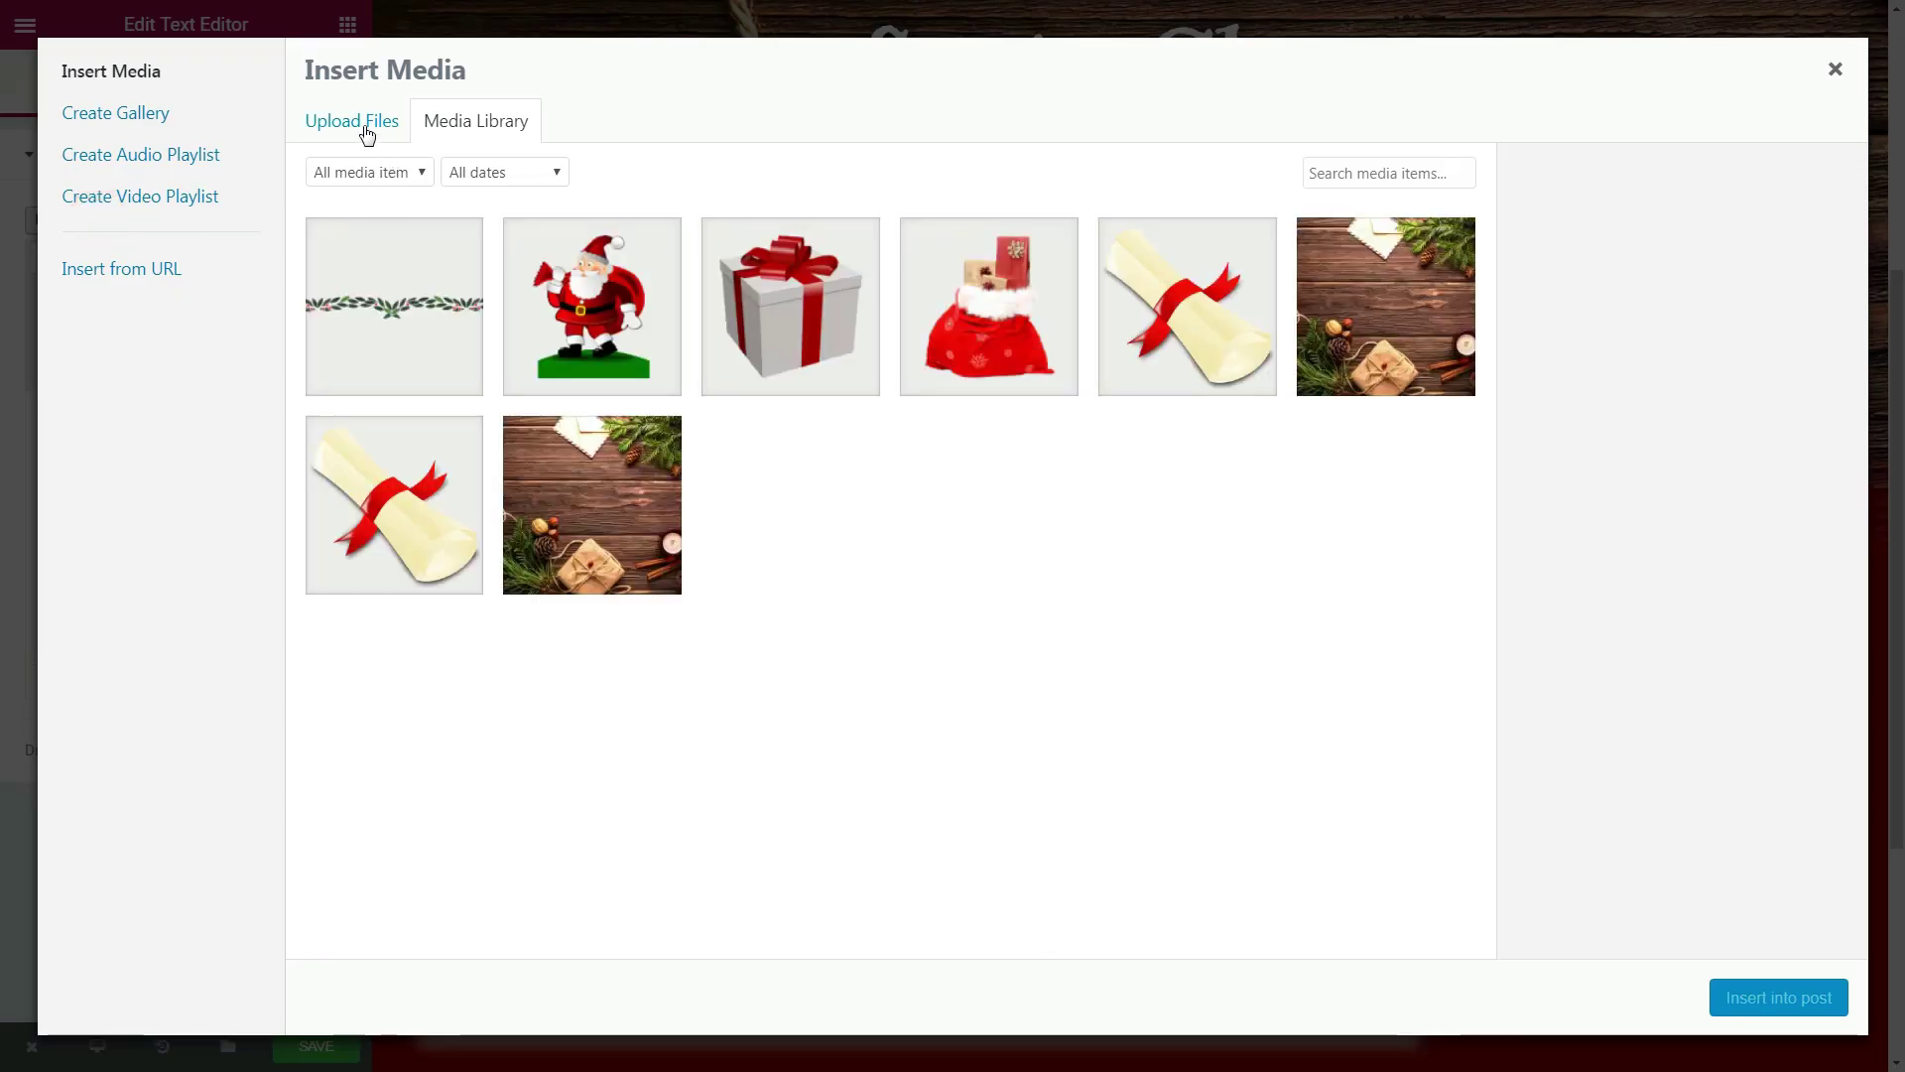
pyautogui.click(360, 123)
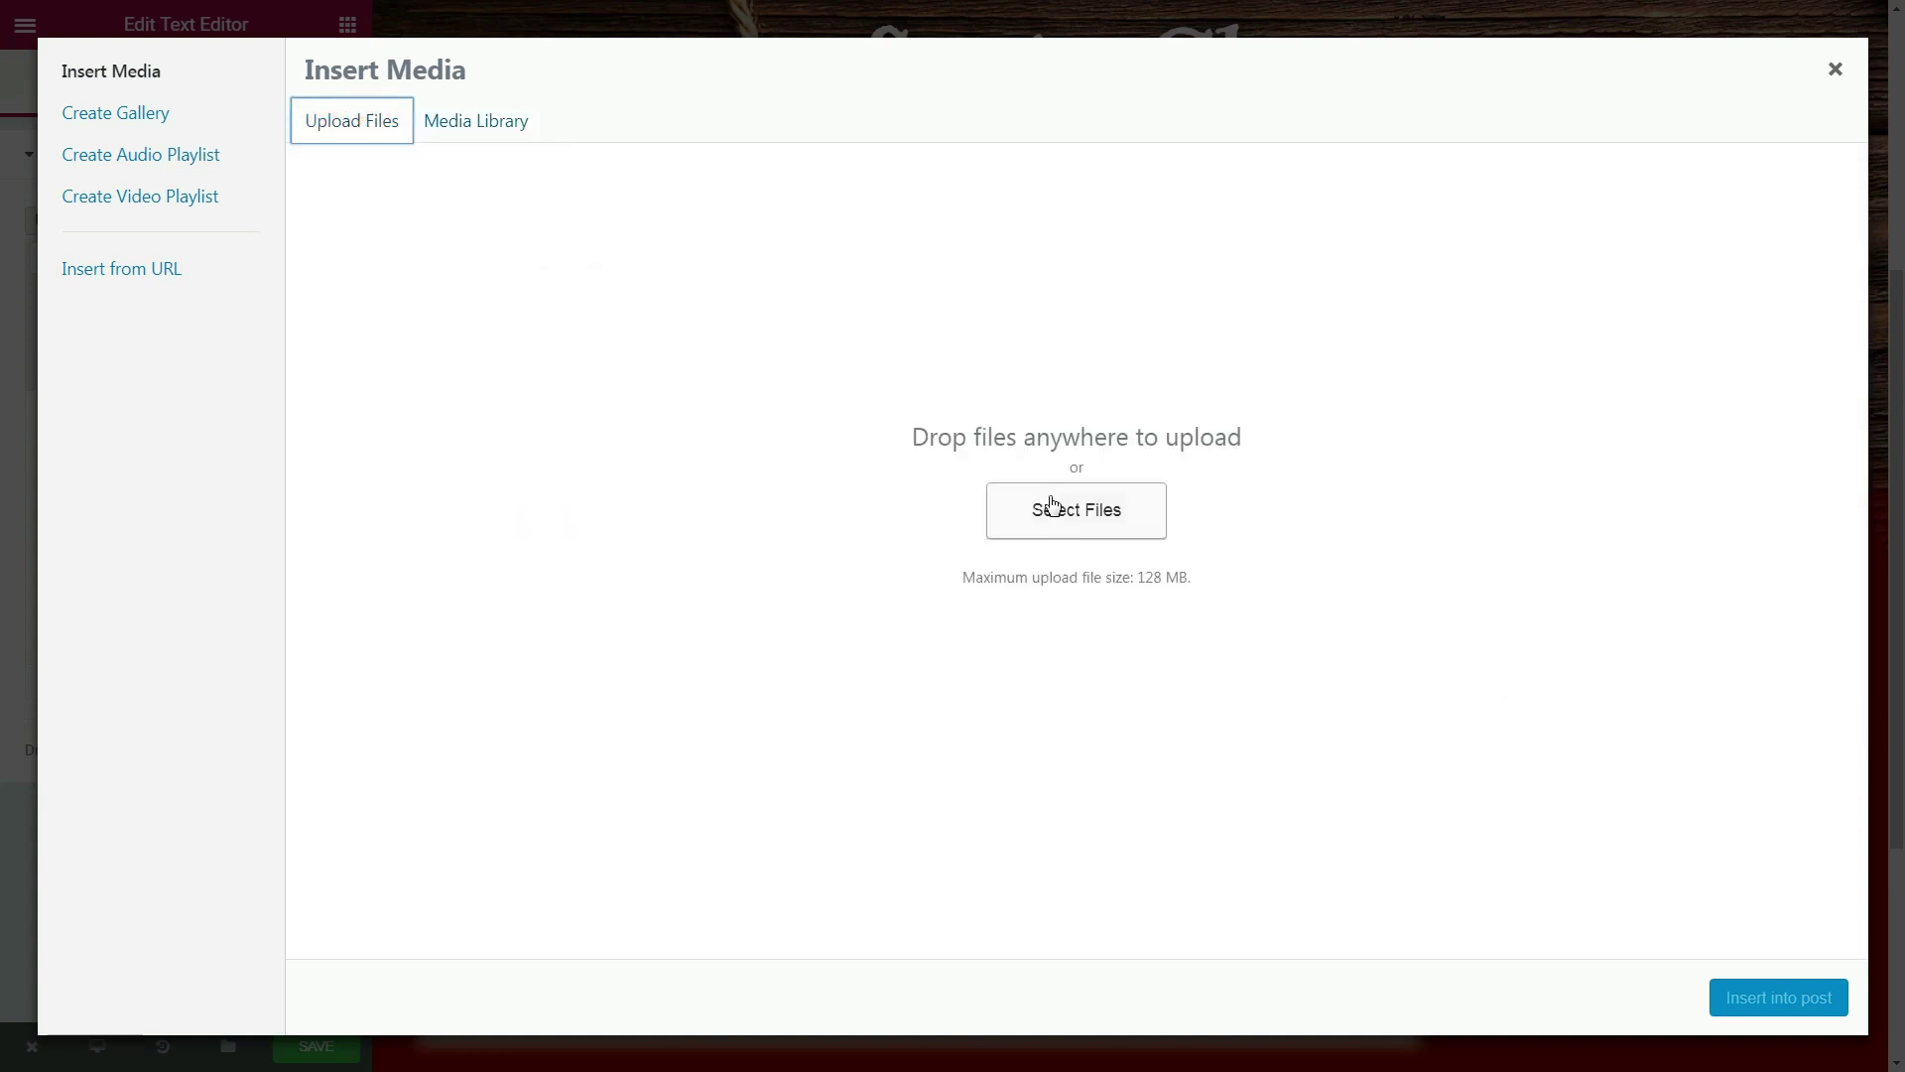
pyautogui.click(1053, 505)
pyautogui.click(1024, 511)
pyautogui.click(1231, 724)
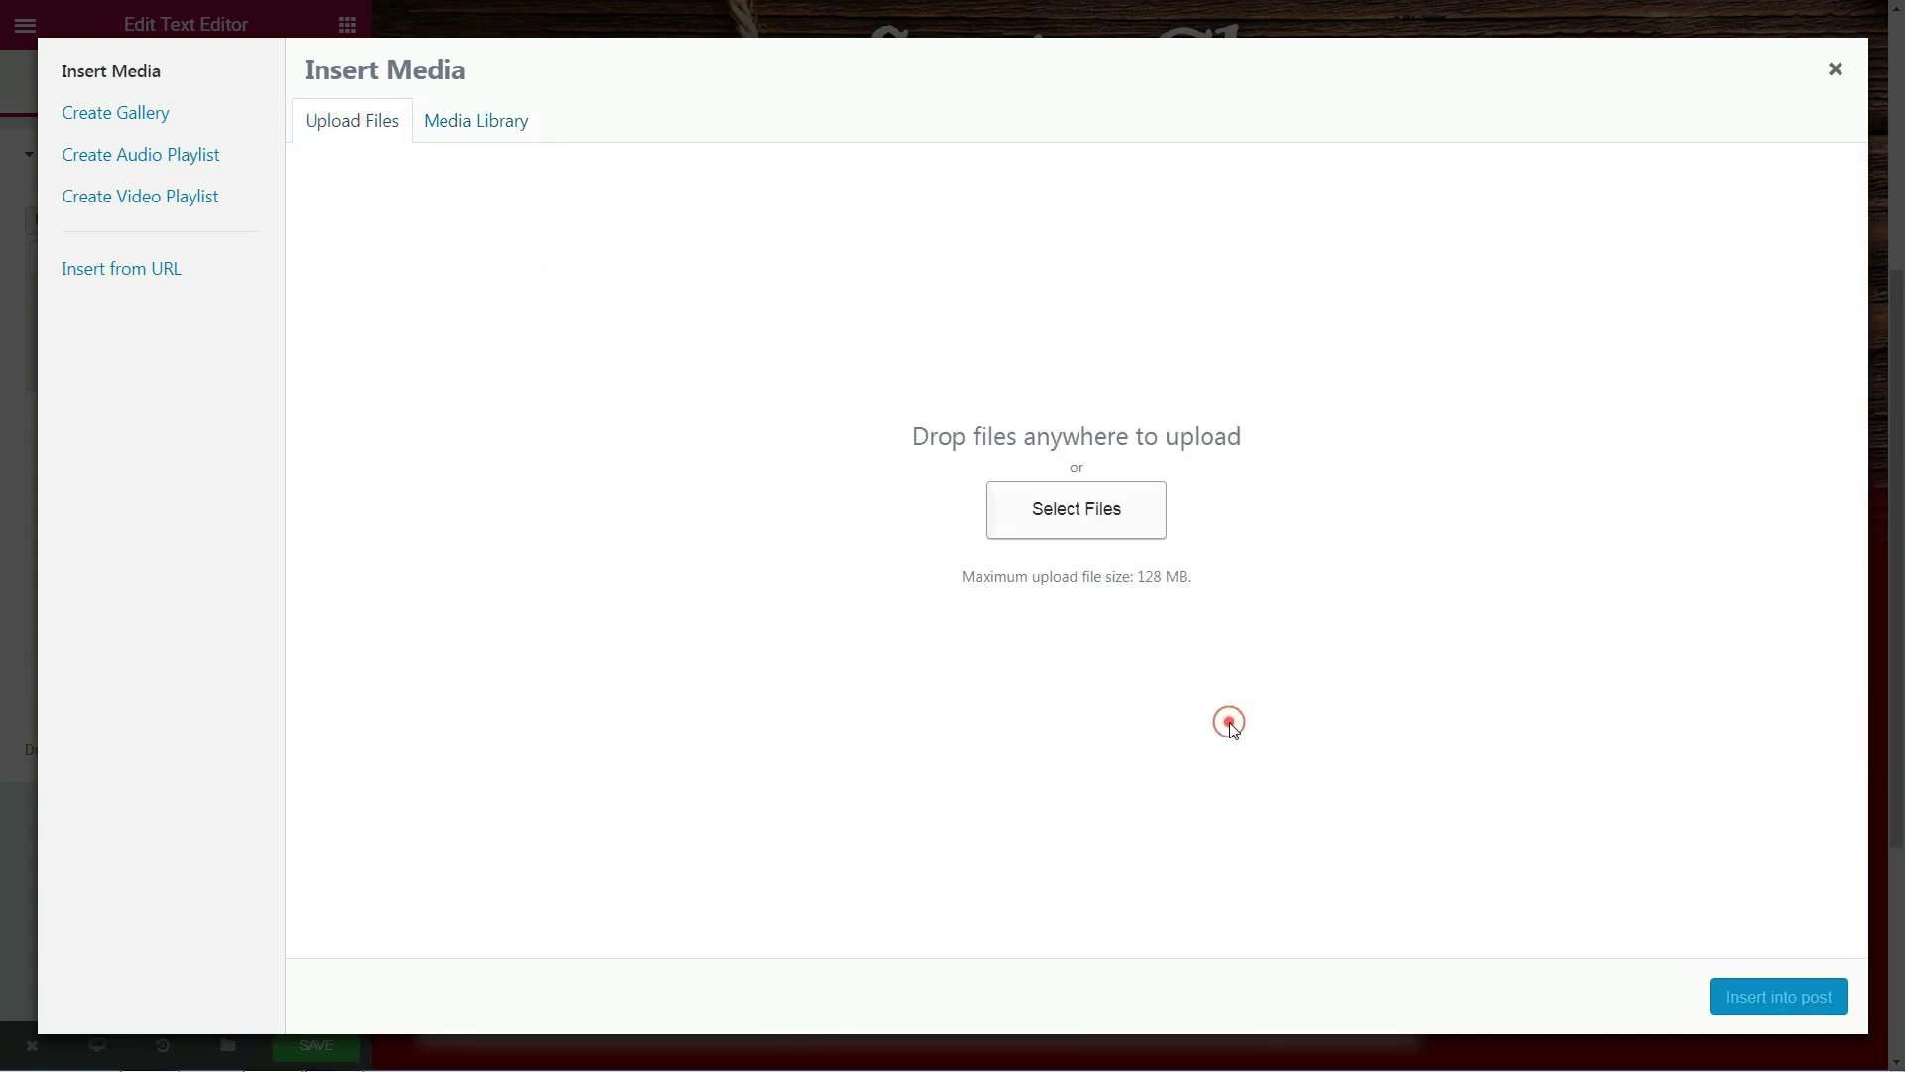
pyautogui.click(1778, 997)
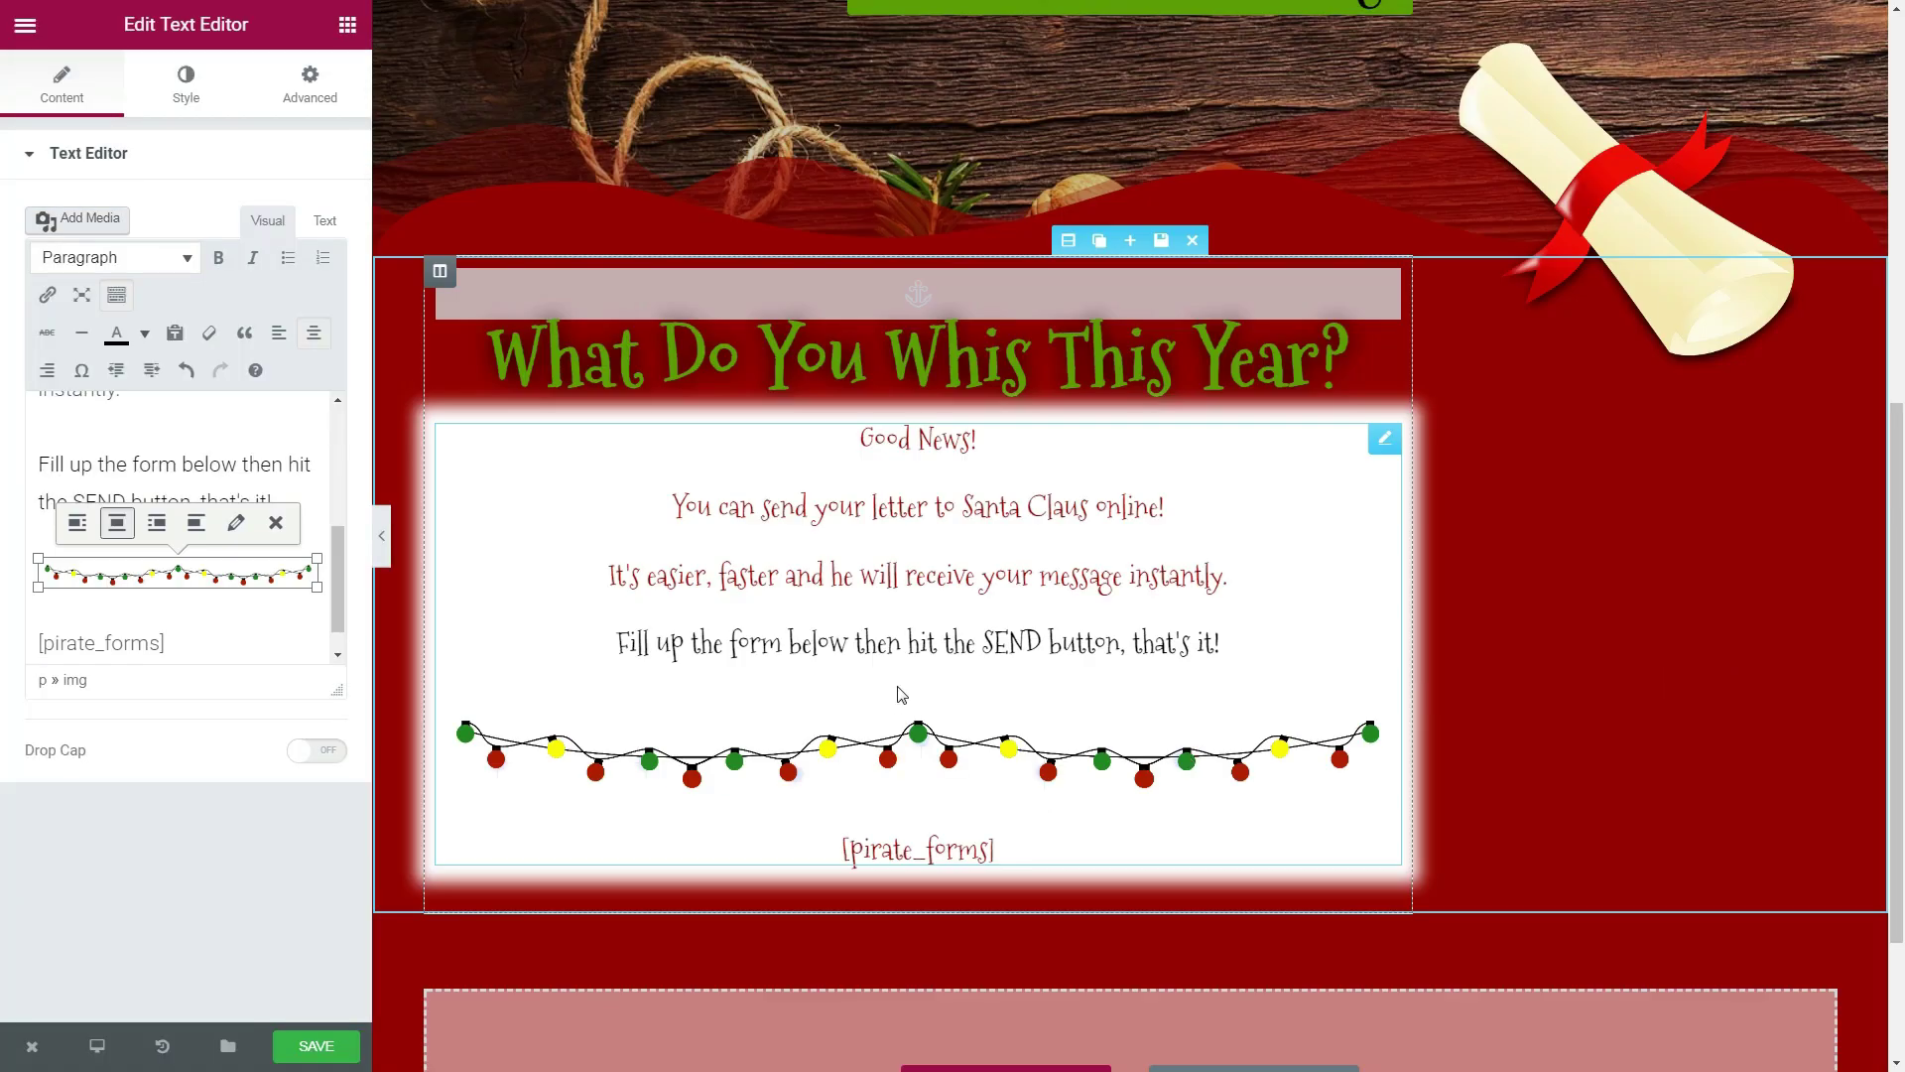
pyautogui.scroll(-3, 590, 665)
pyautogui.scroll(6, 985, 725)
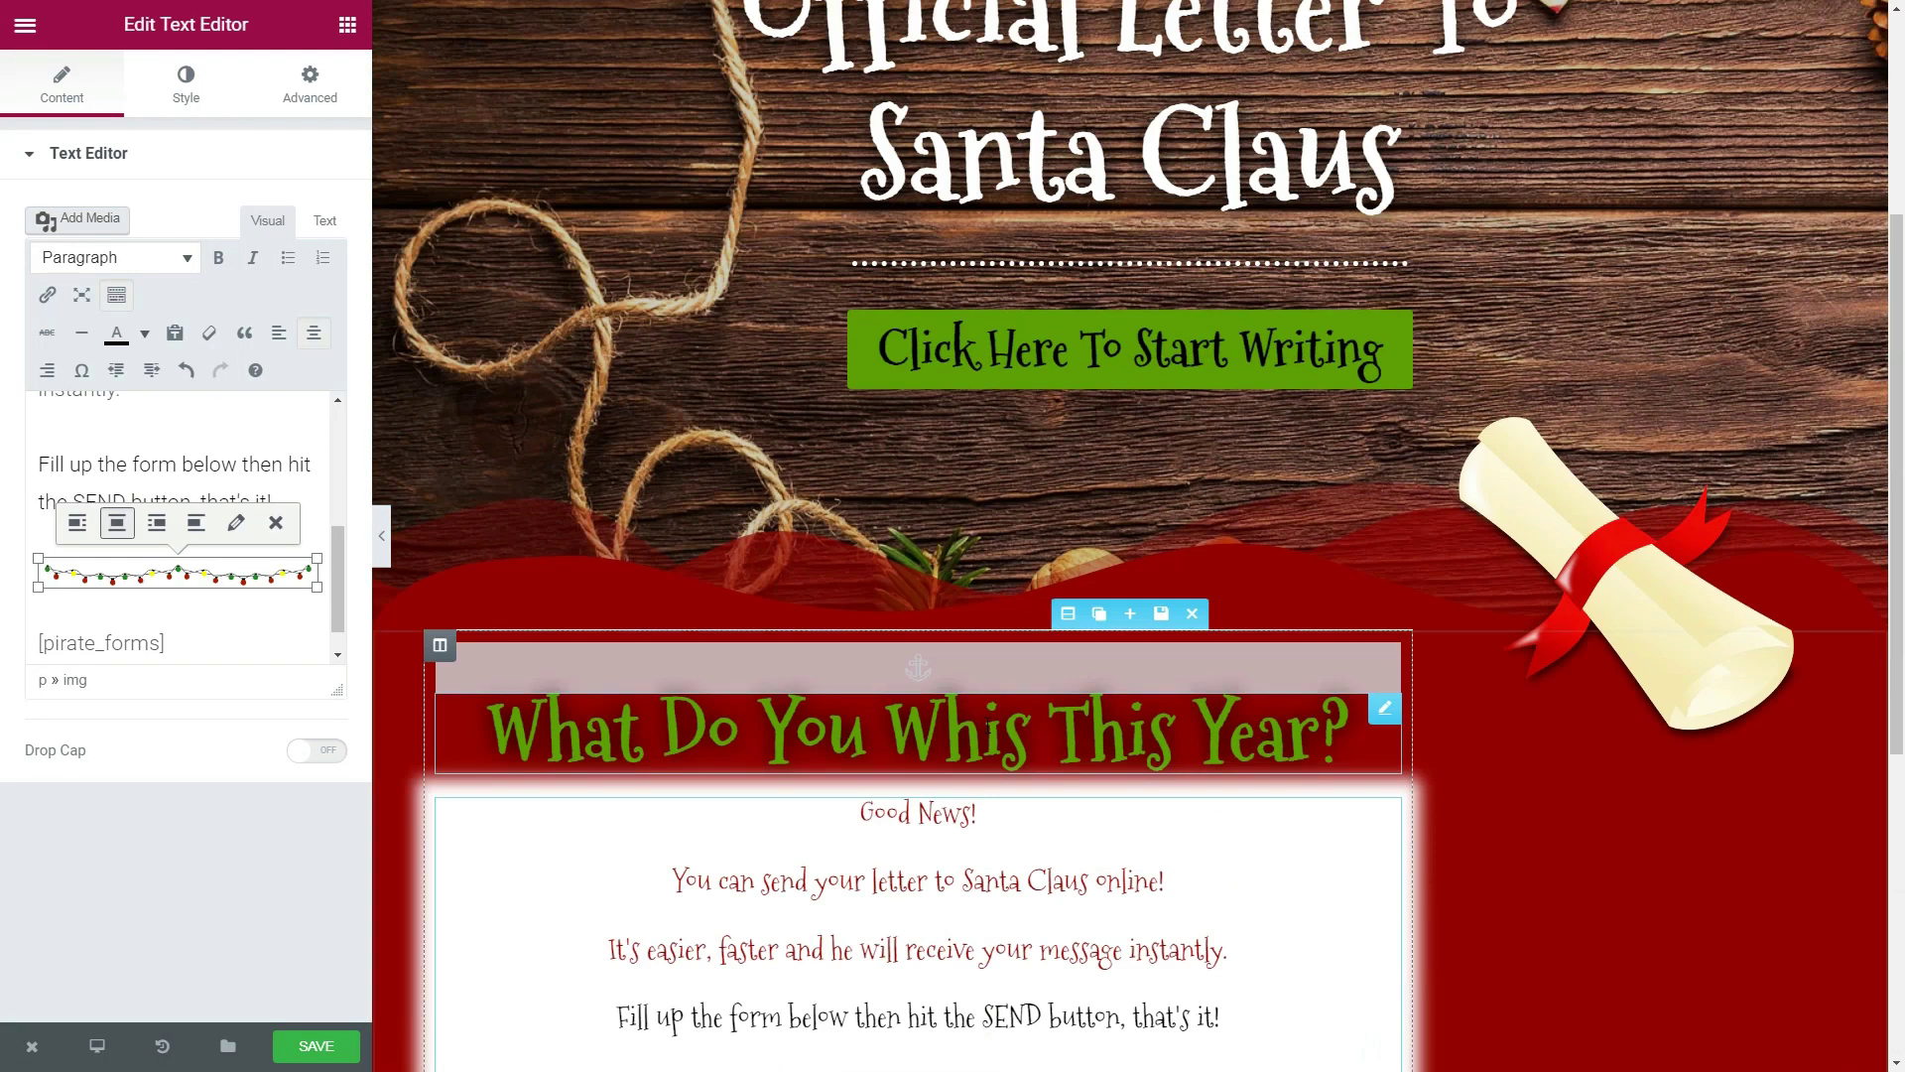
pyautogui.scroll(-3, 988, 724)
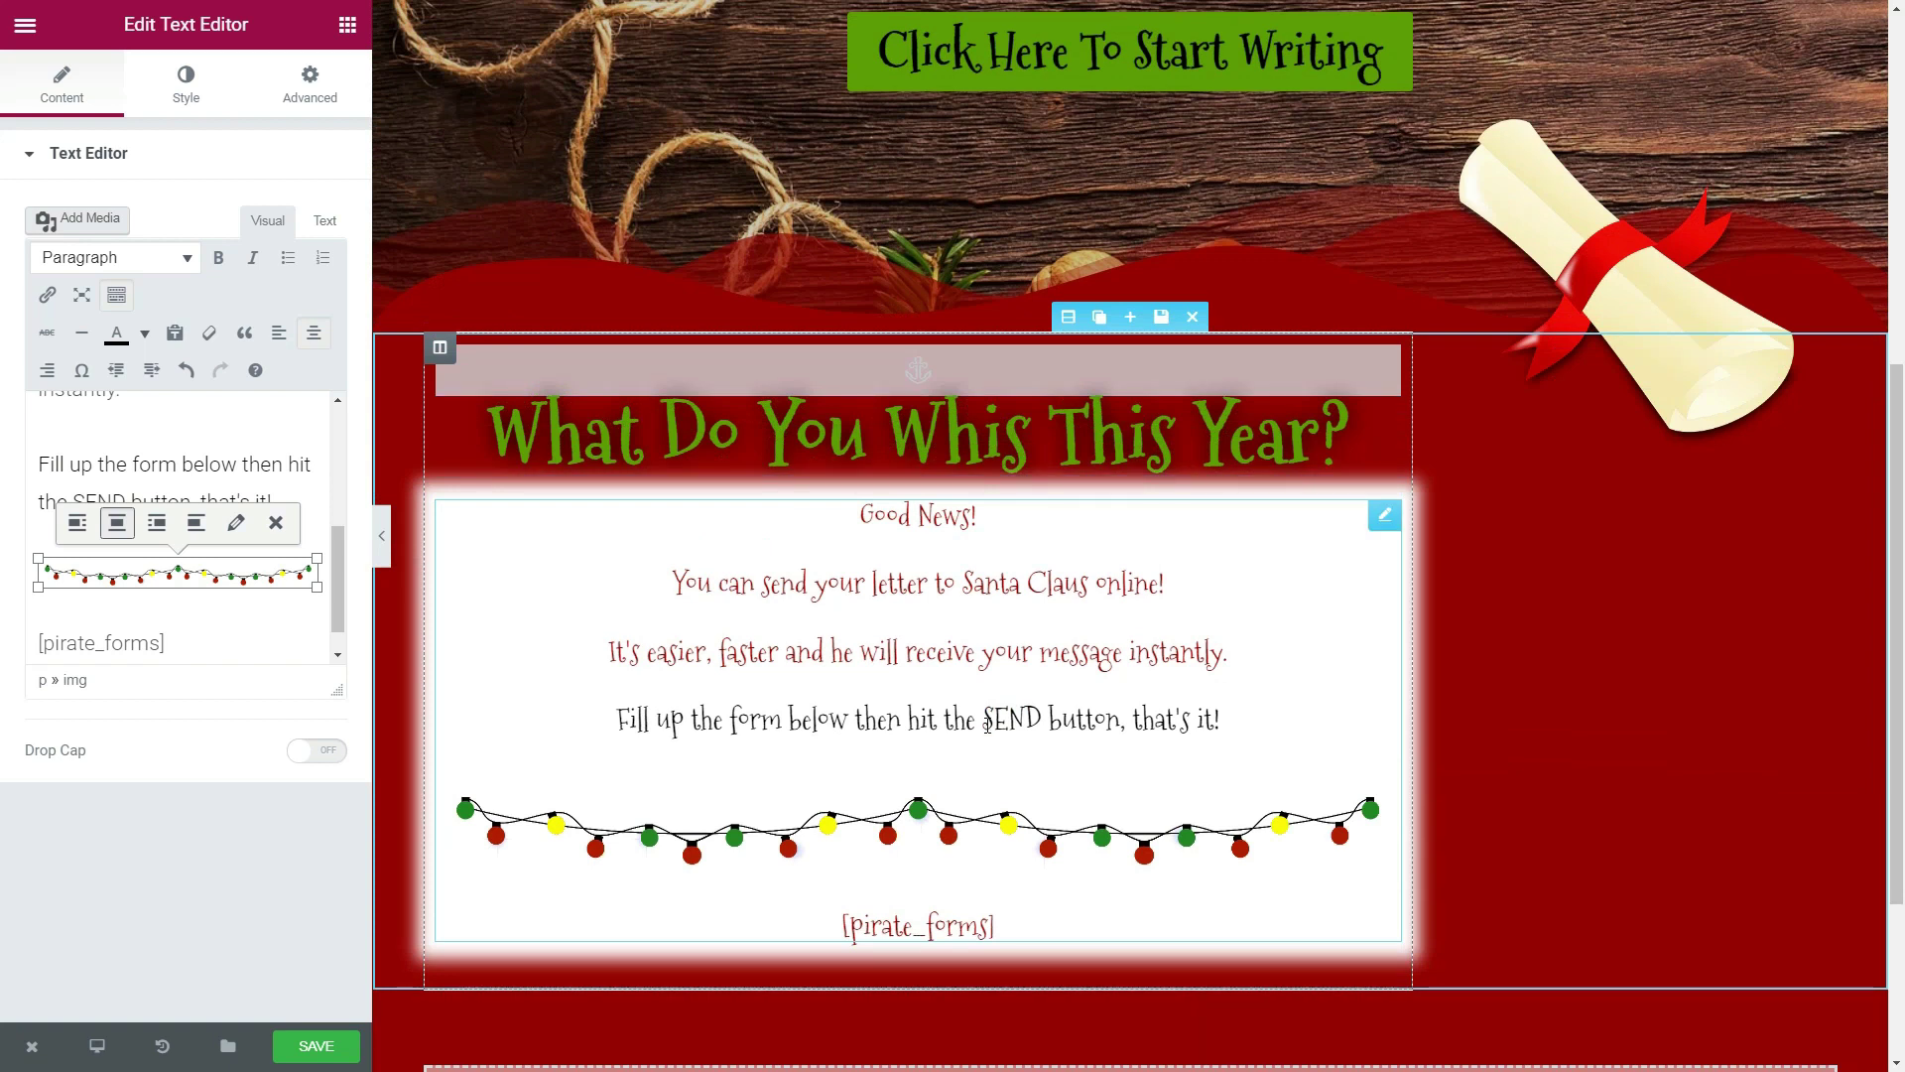
pyautogui.click(335, 1045)
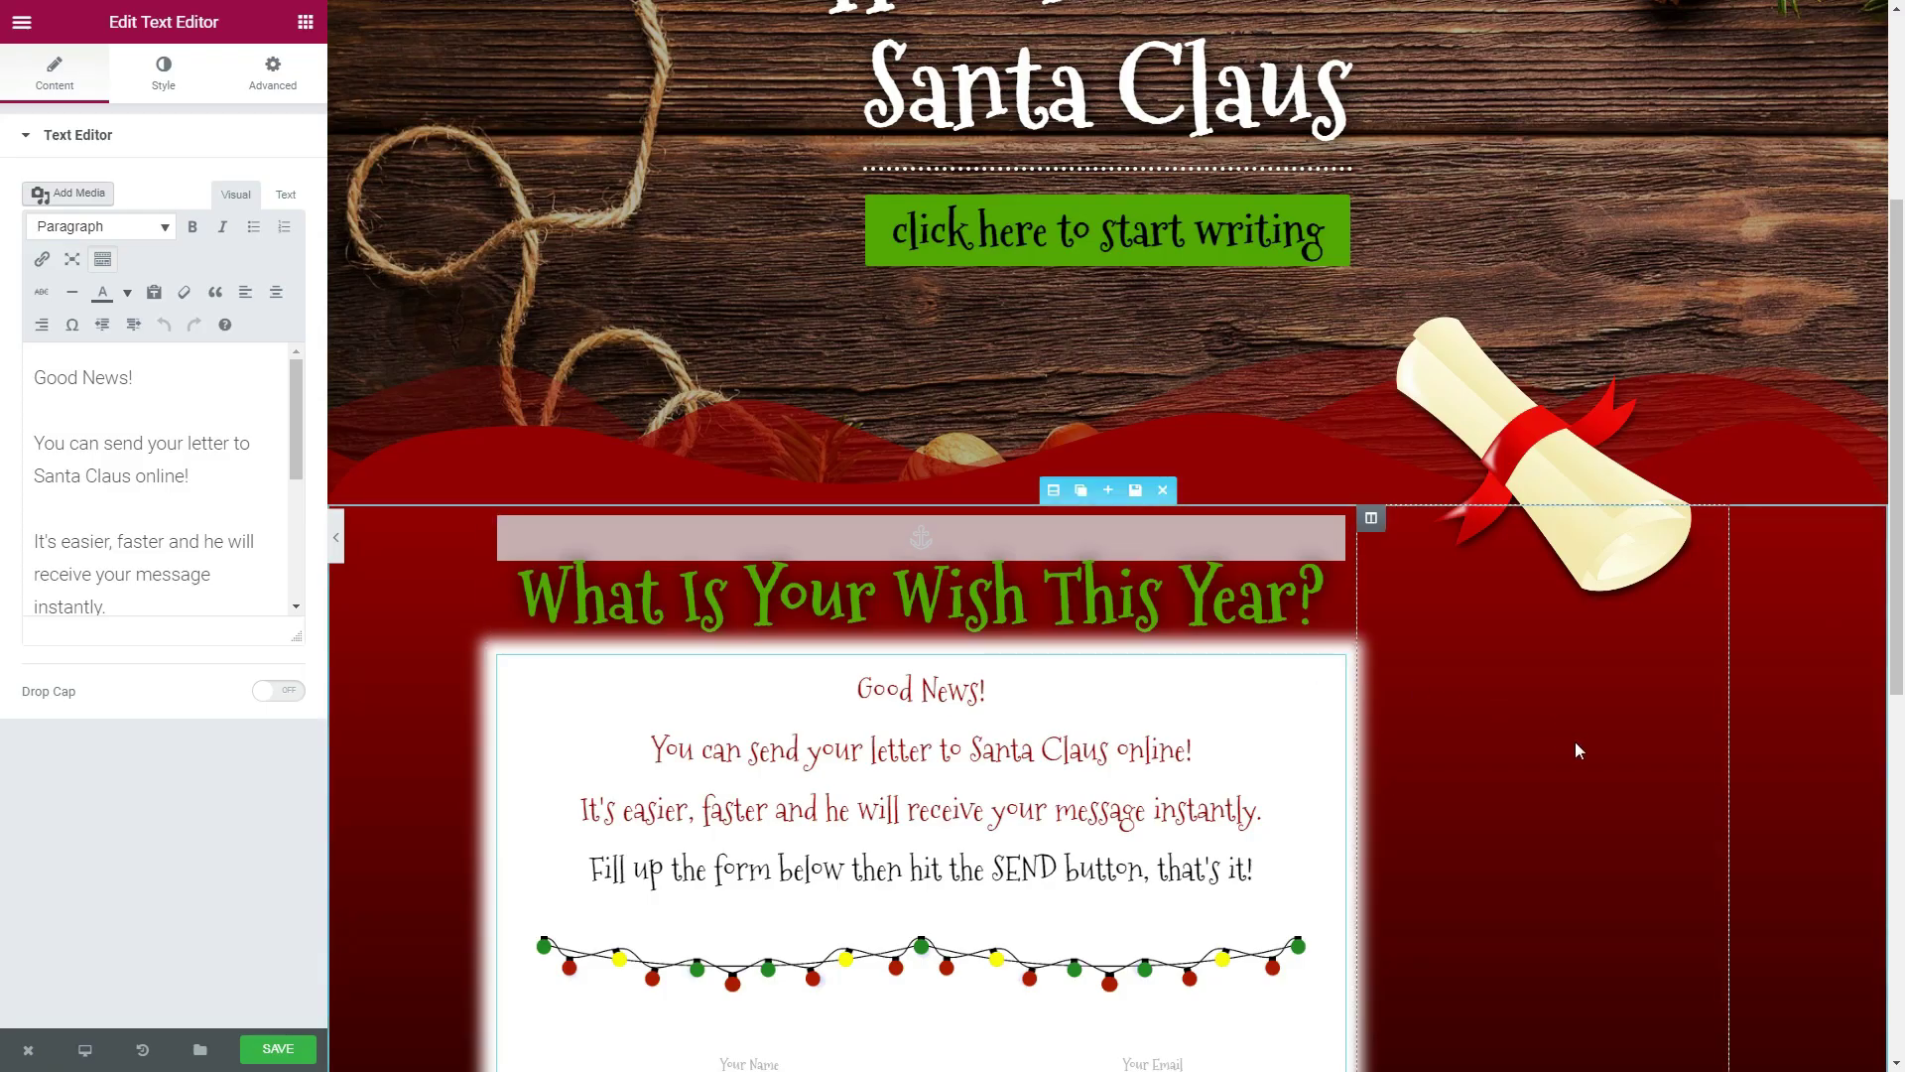
# - Add an Image widget below the scroll picture beside the letter, using gift-3-1.png (the red gift sack) at Full size
pyautogui.click(1575, 741)
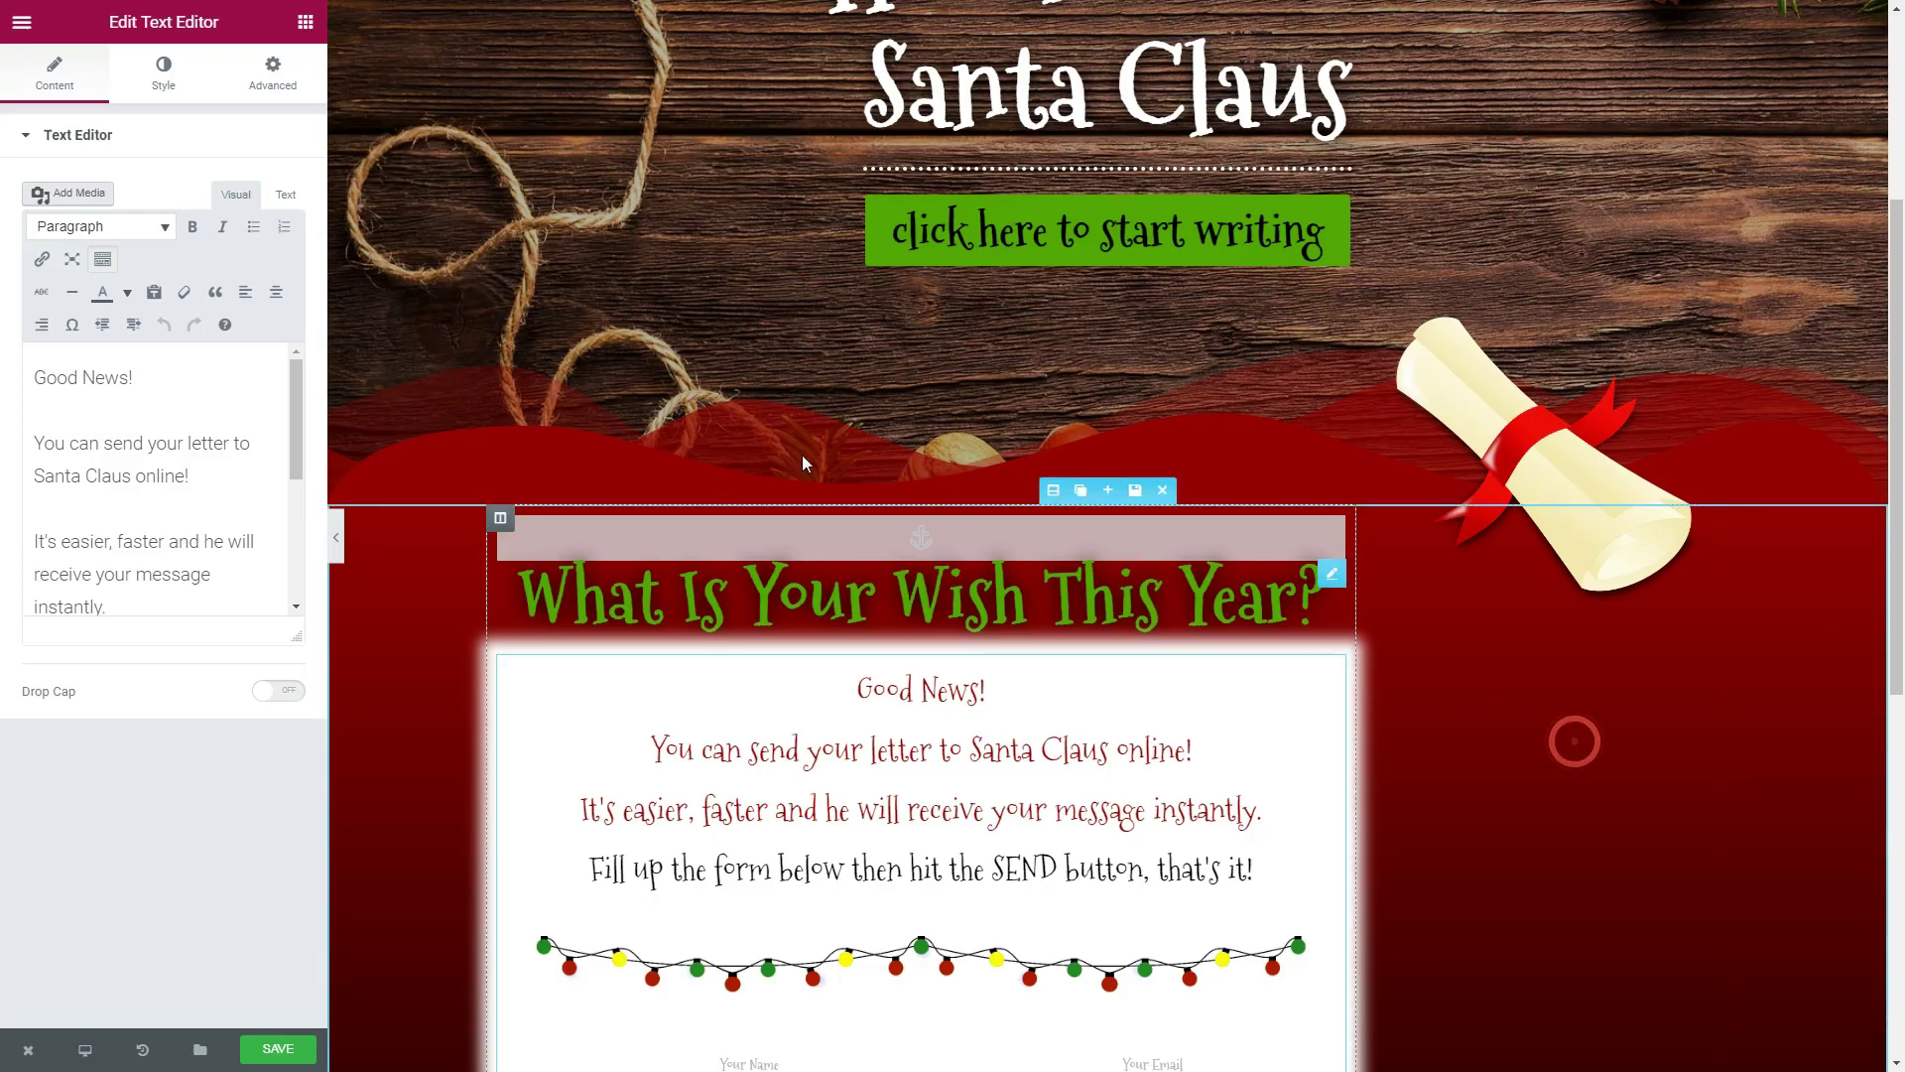
pyautogui.click(305, 28)
pyautogui.moveTo(84, 281); pyautogui.dragTo(1585, 613)
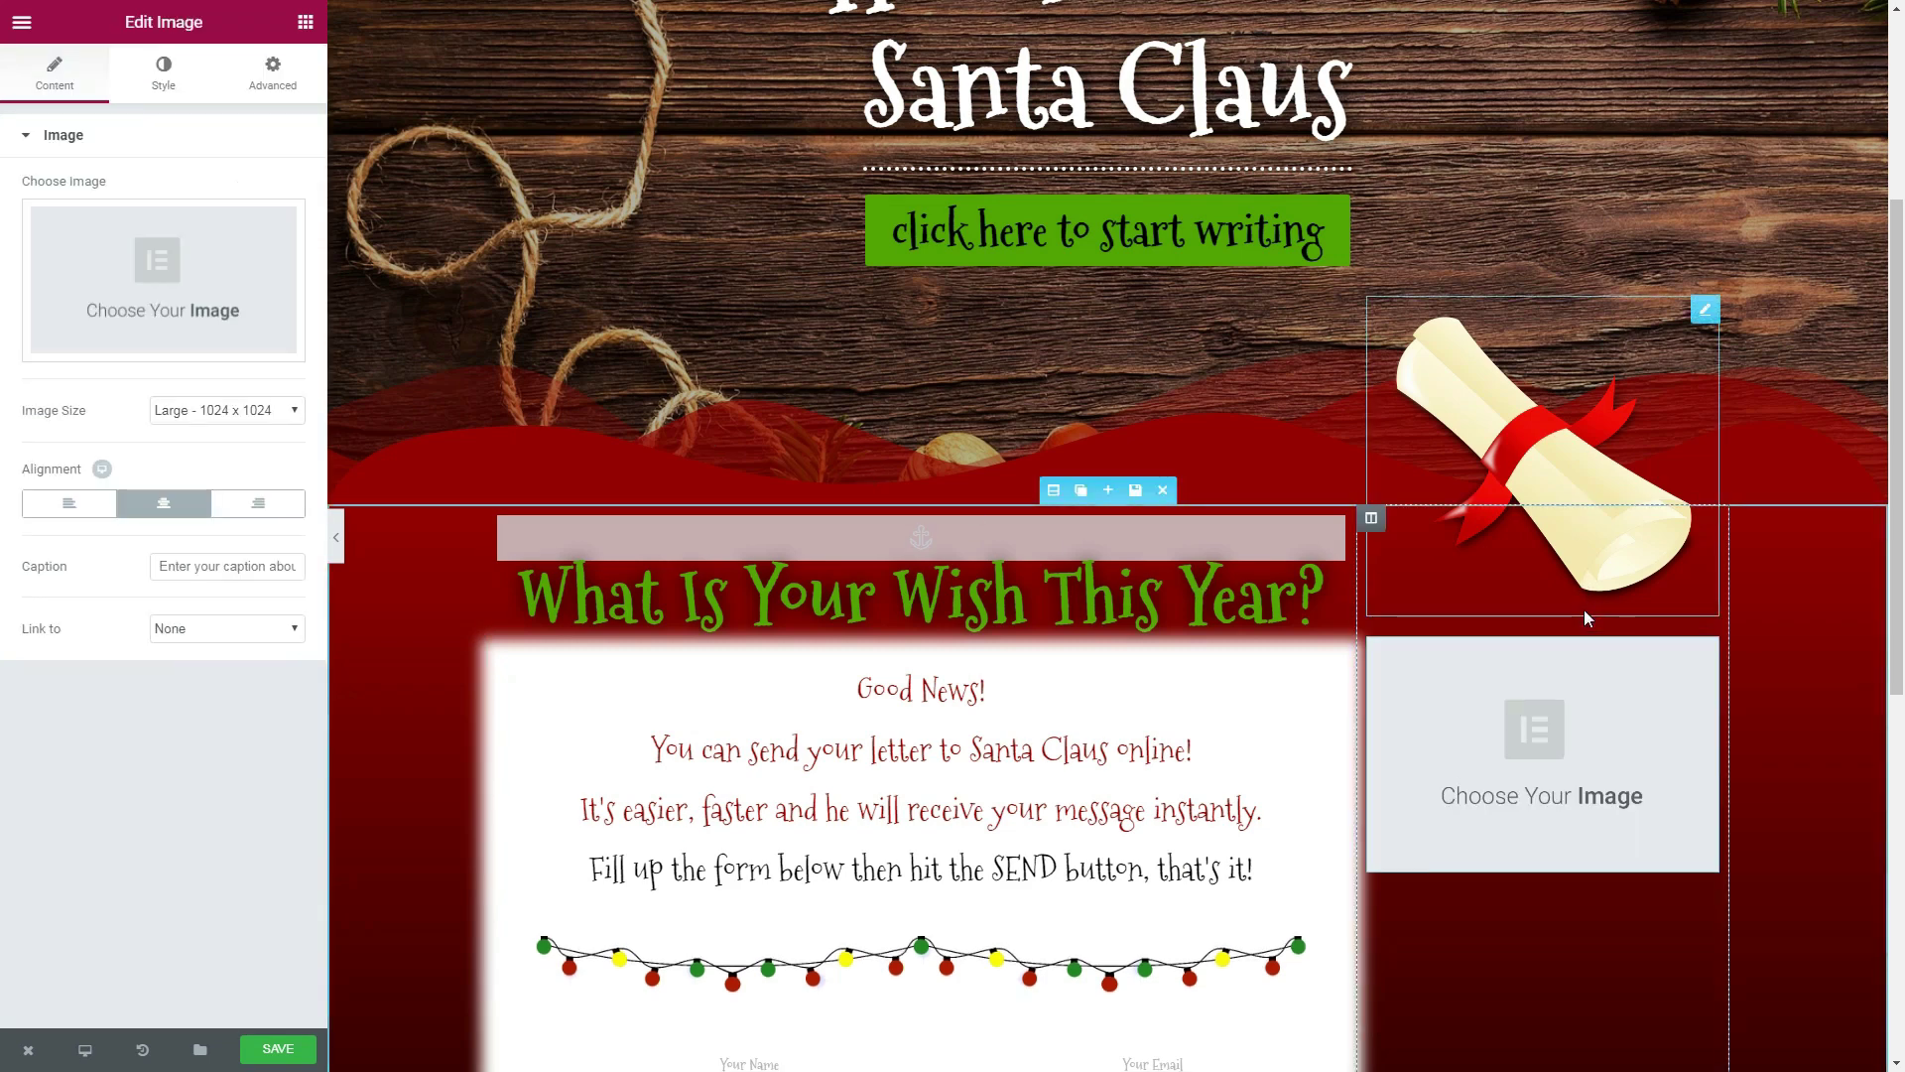
pyautogui.click(256, 410)
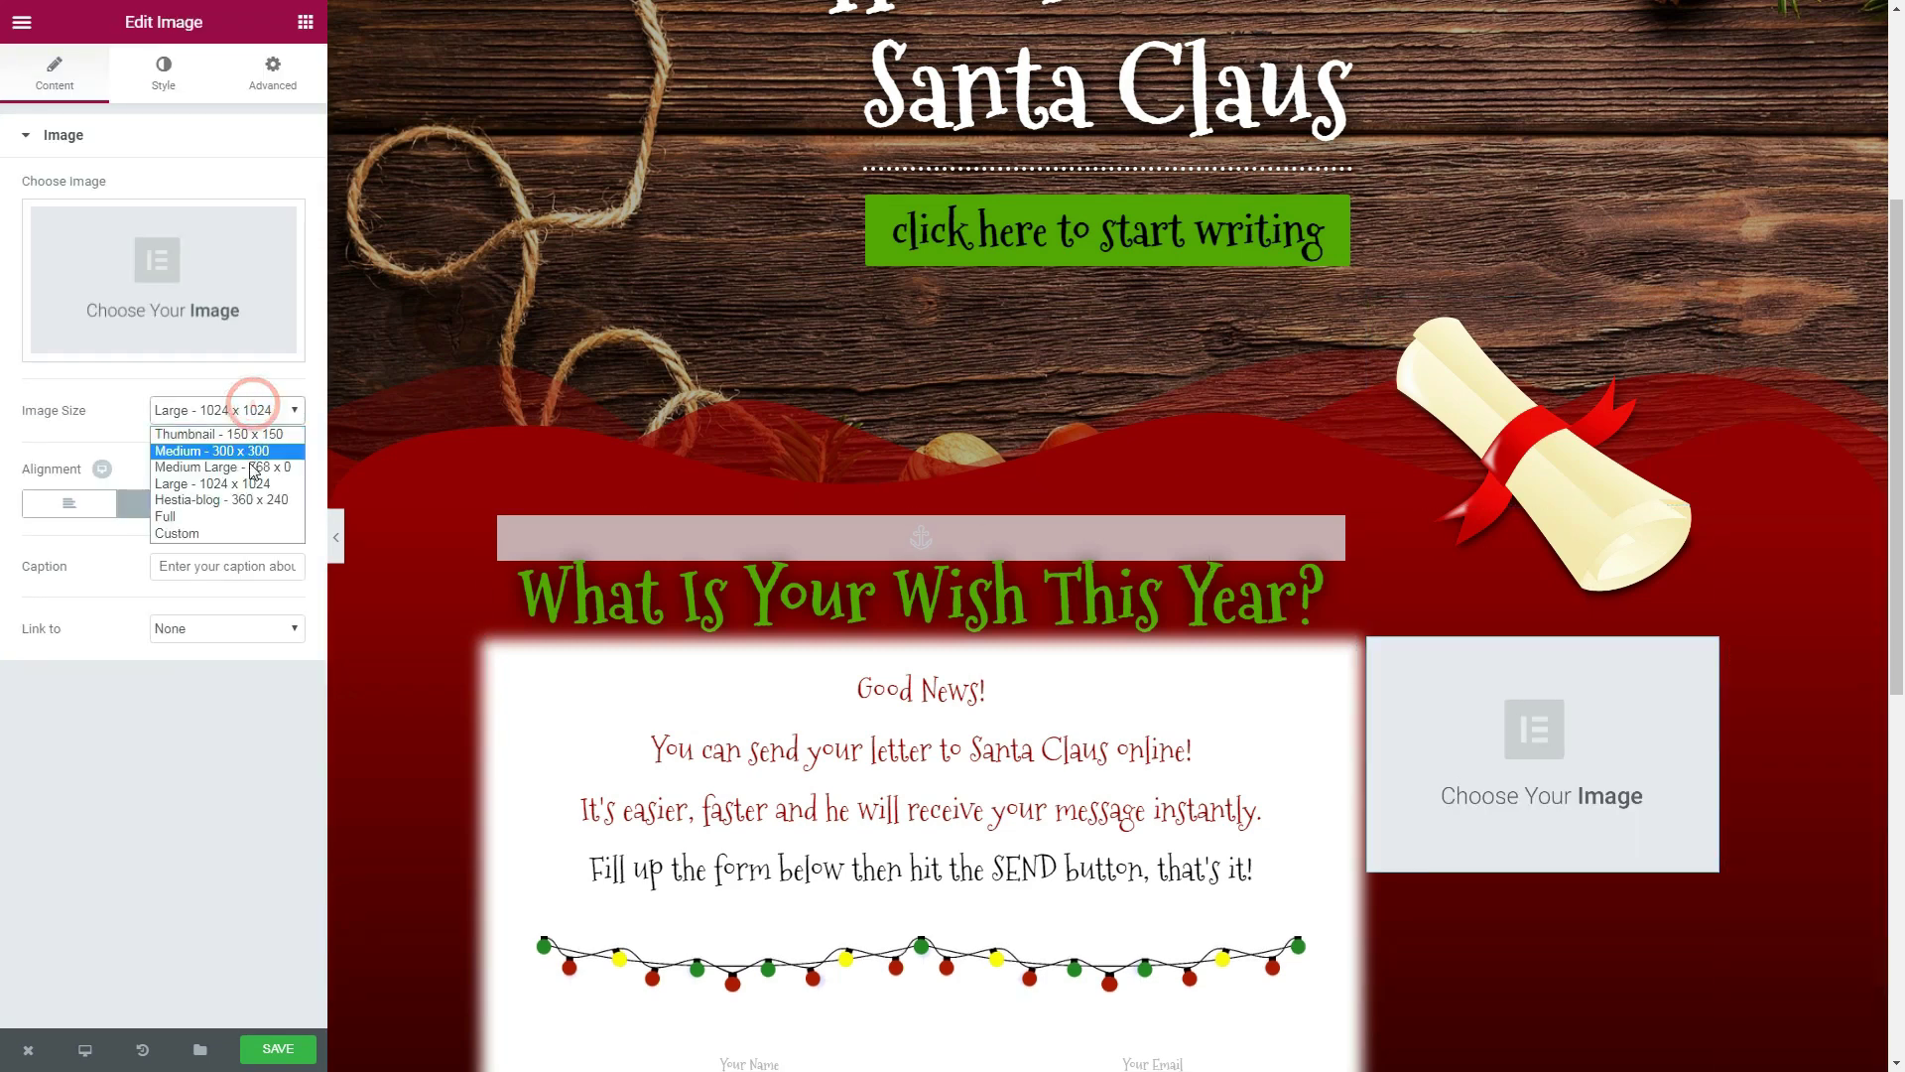
pyautogui.click(229, 514)
pyautogui.click(170, 303)
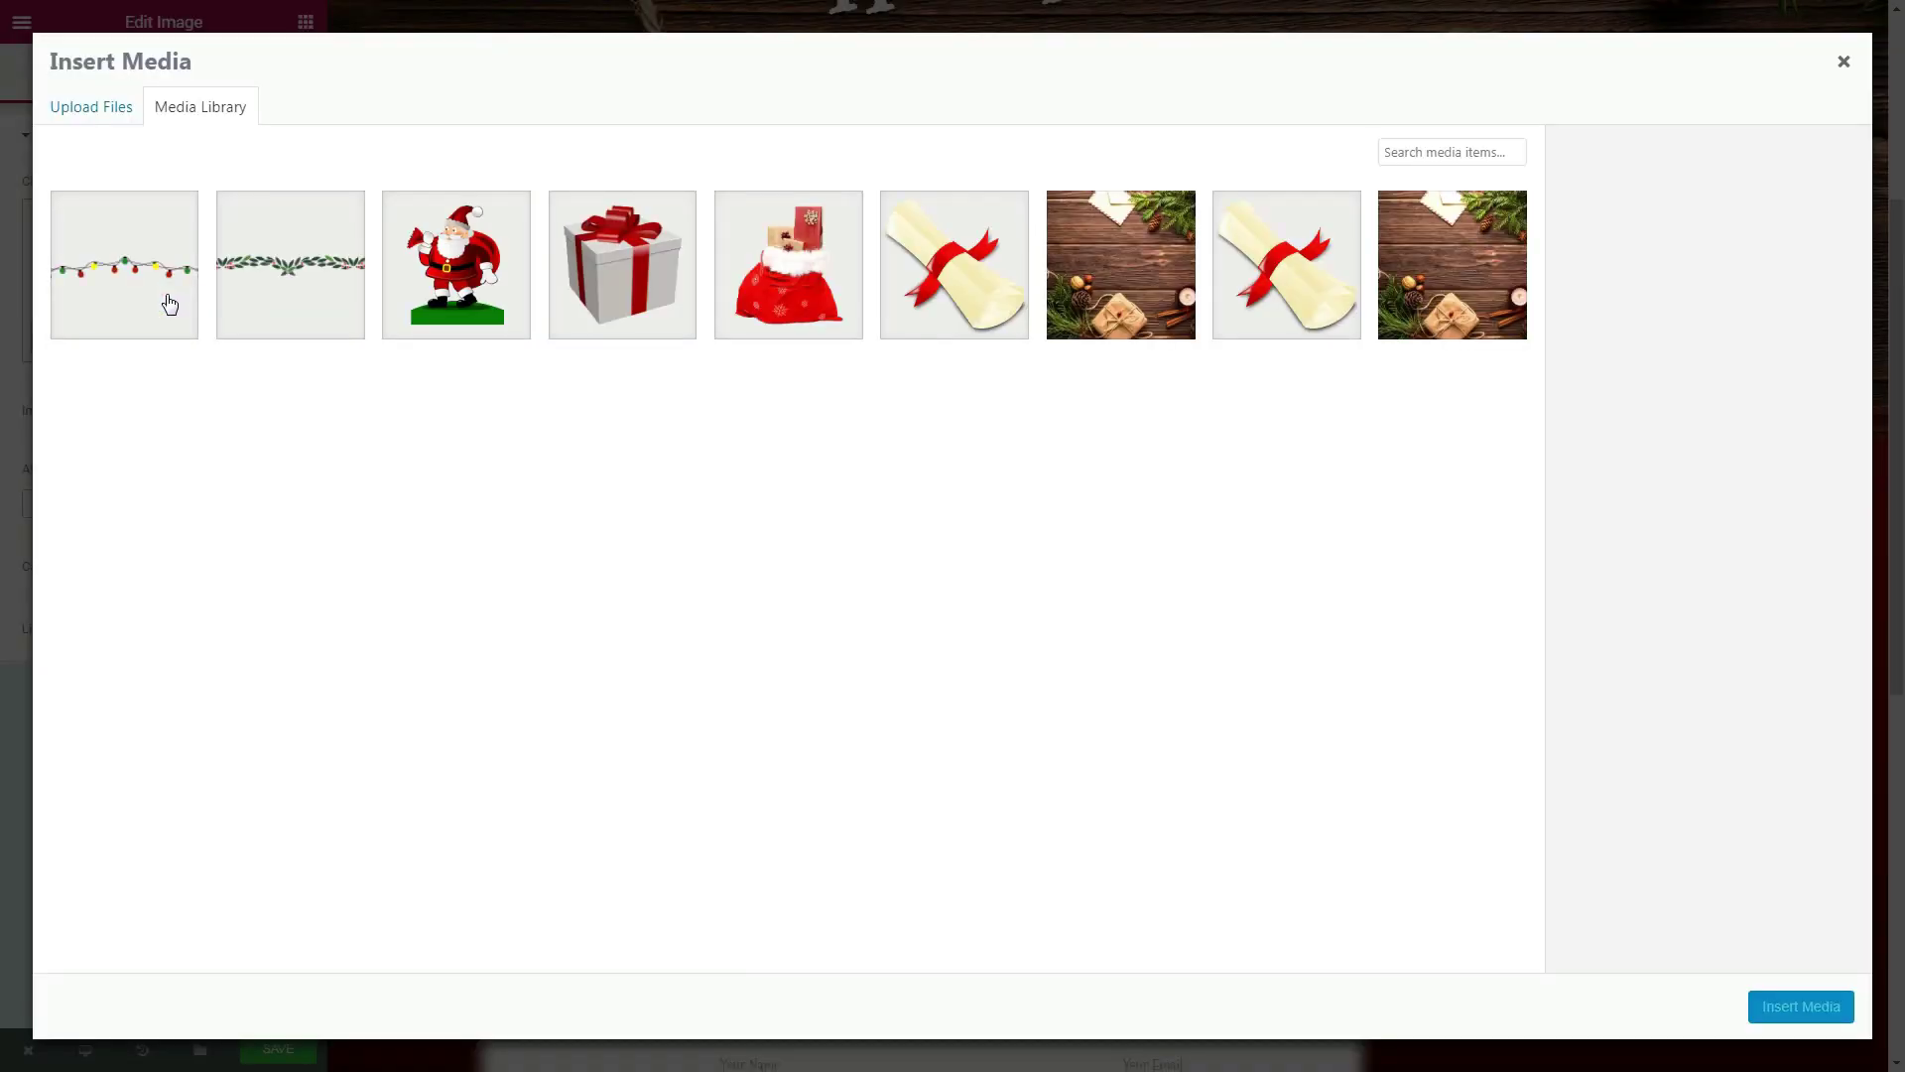
pyautogui.click(728, 277)
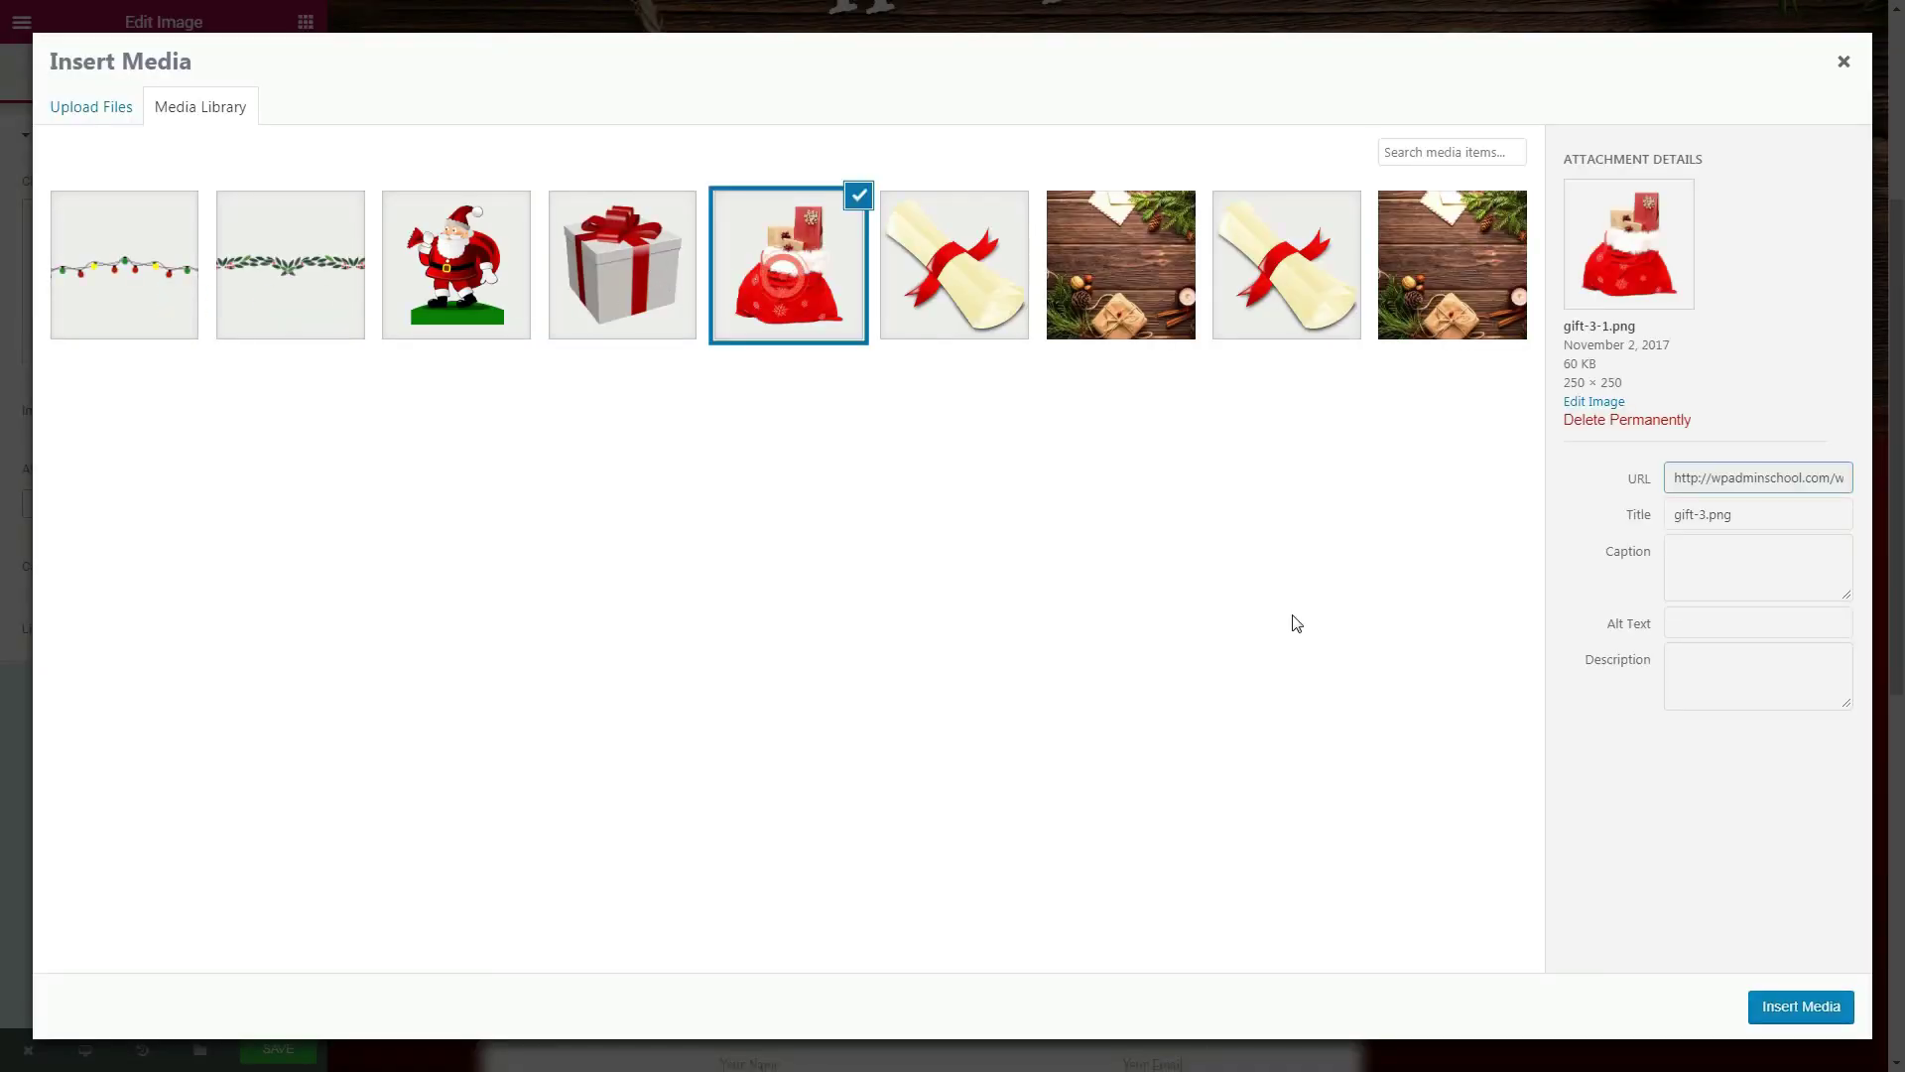
pyautogui.click(1834, 1007)
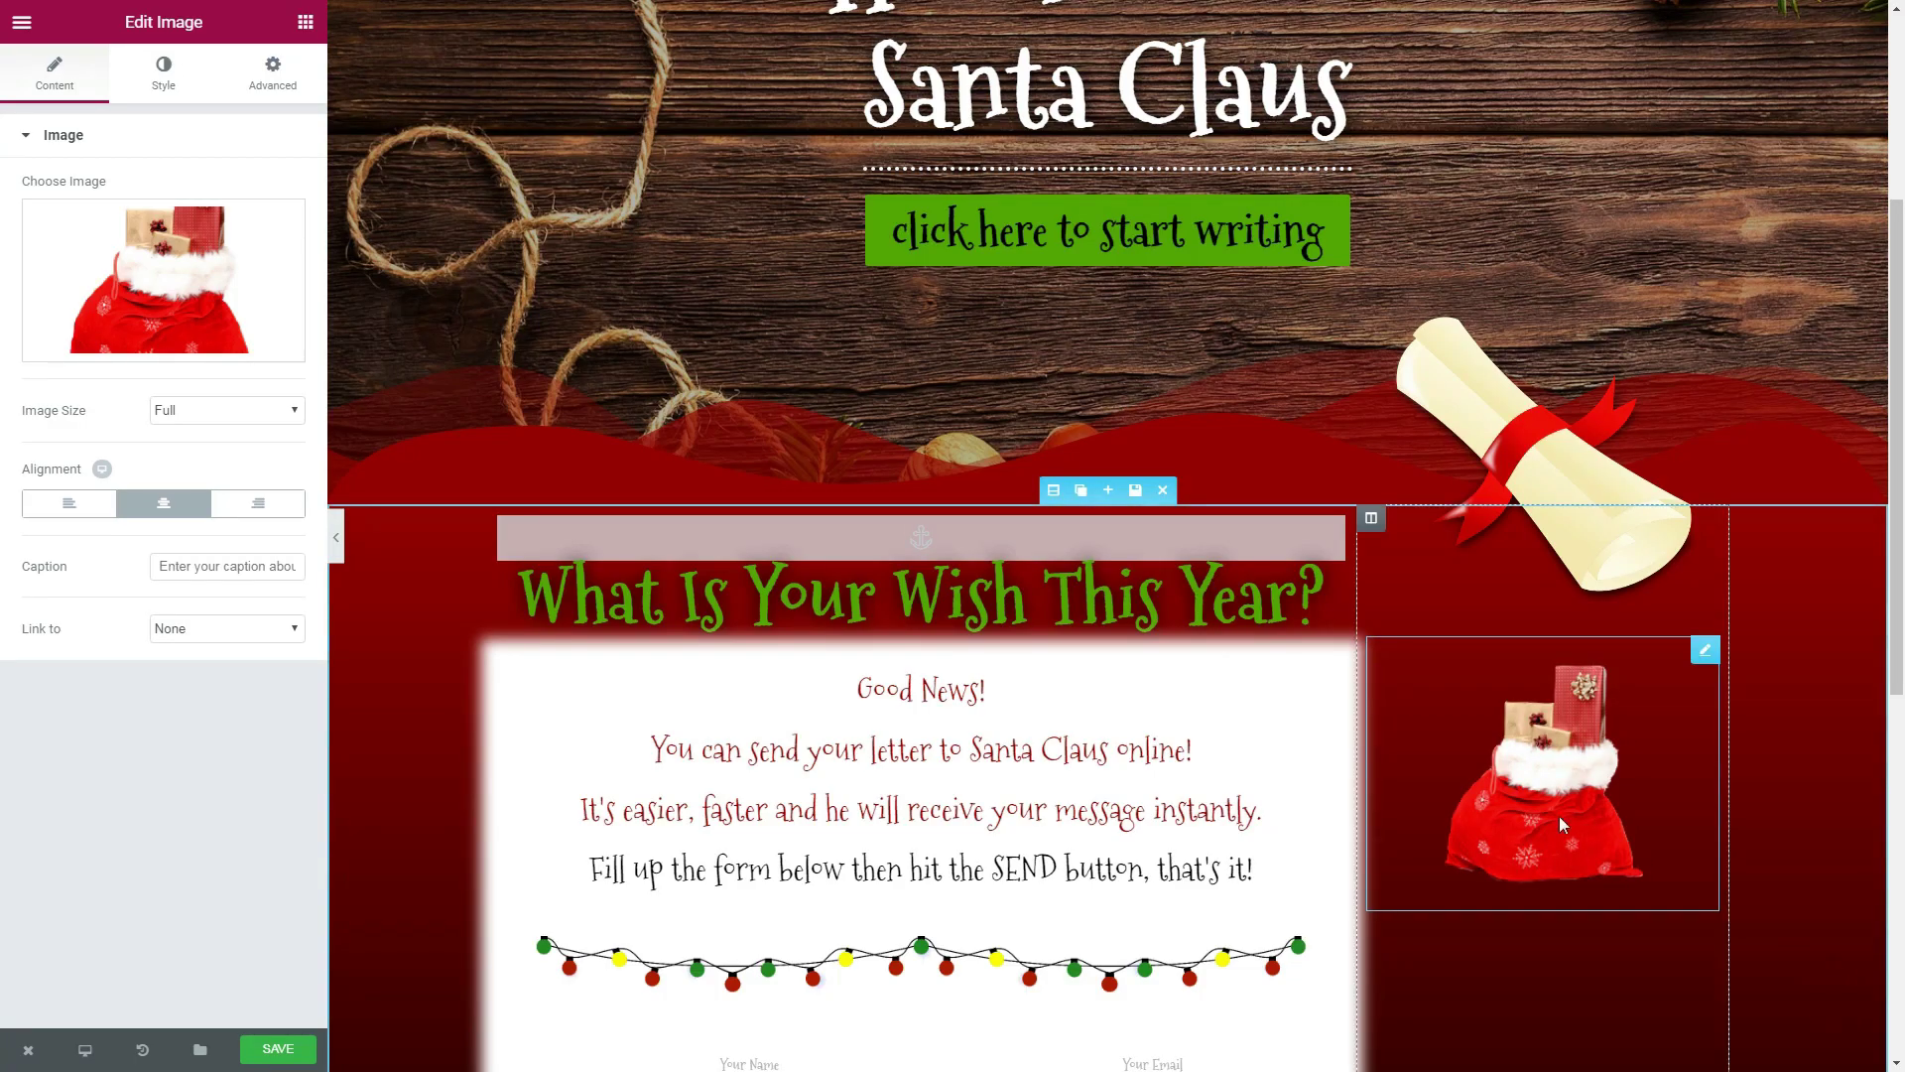
# - Set the gift sack image's entrance animation to Zoom In Left
pyautogui.click(270, 75)
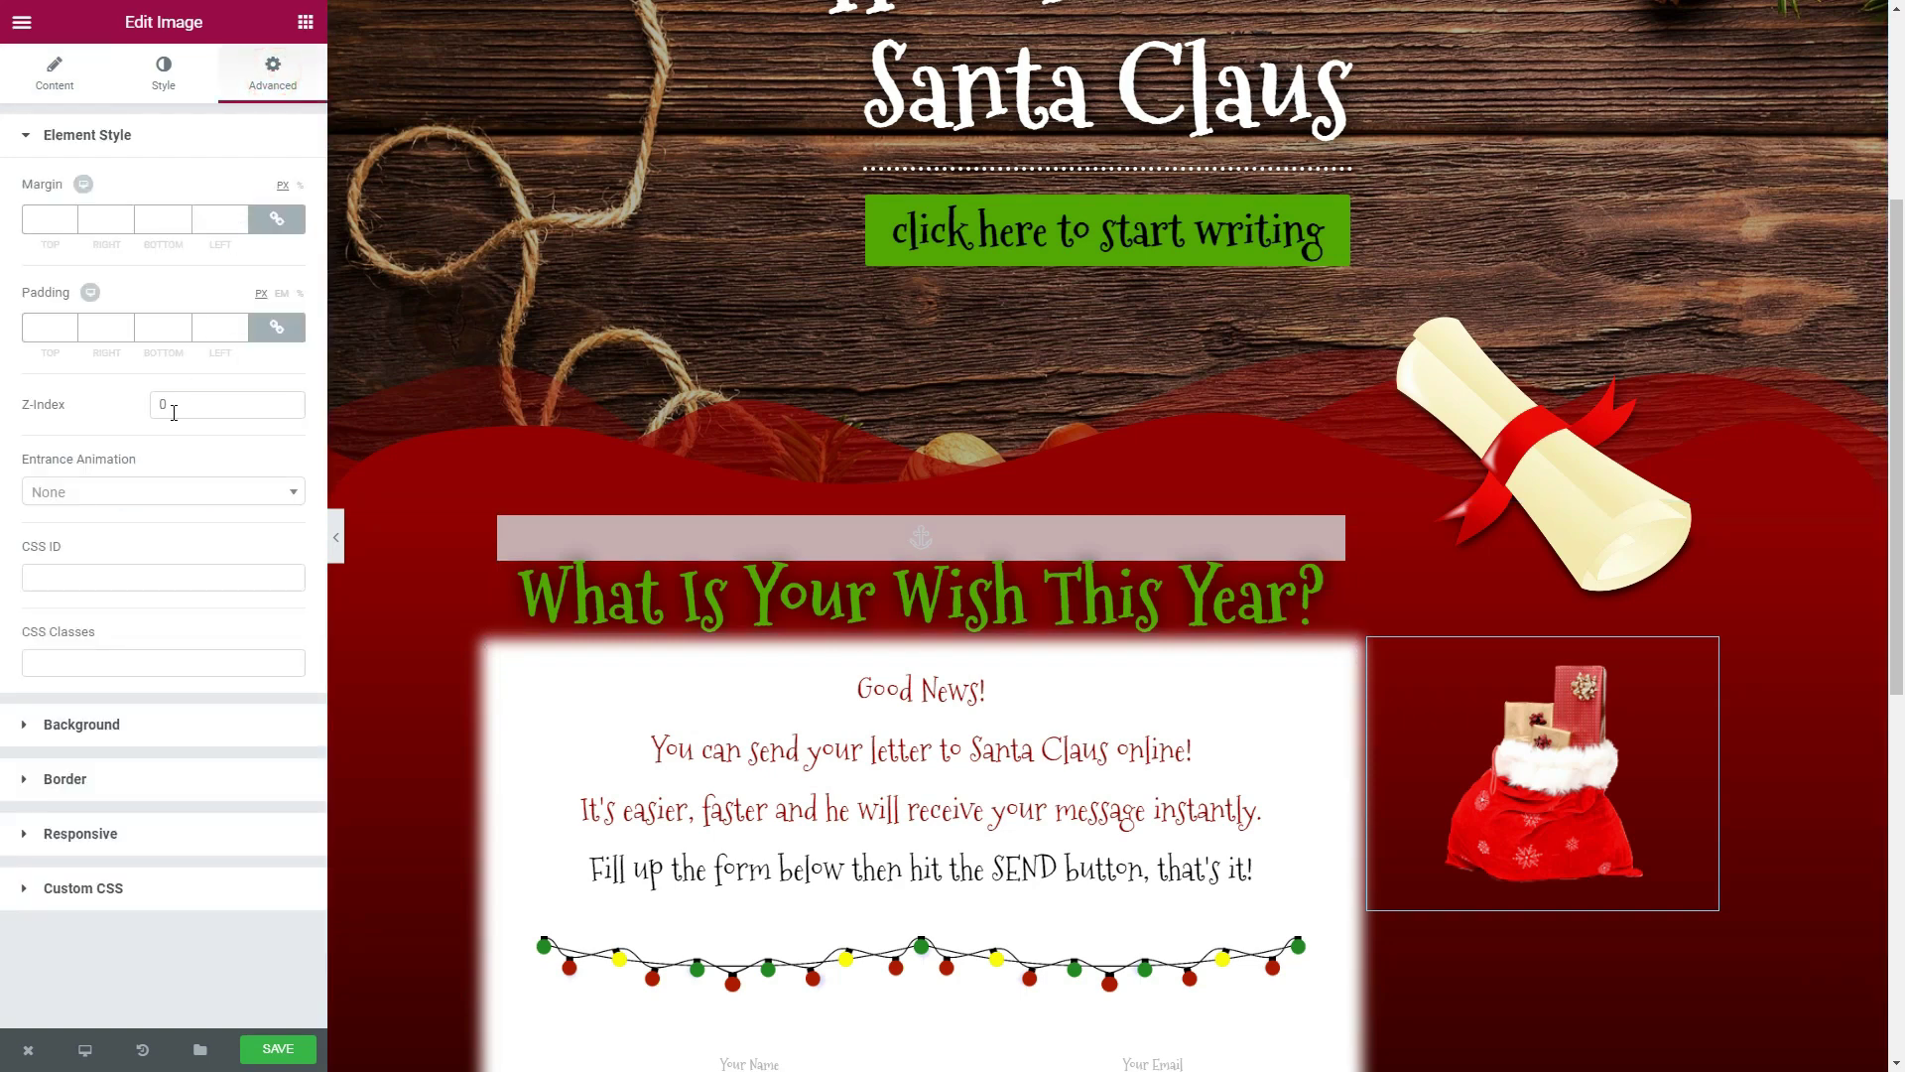
pyautogui.click(115, 492)
pyautogui.scroll(-5, 174, 595)
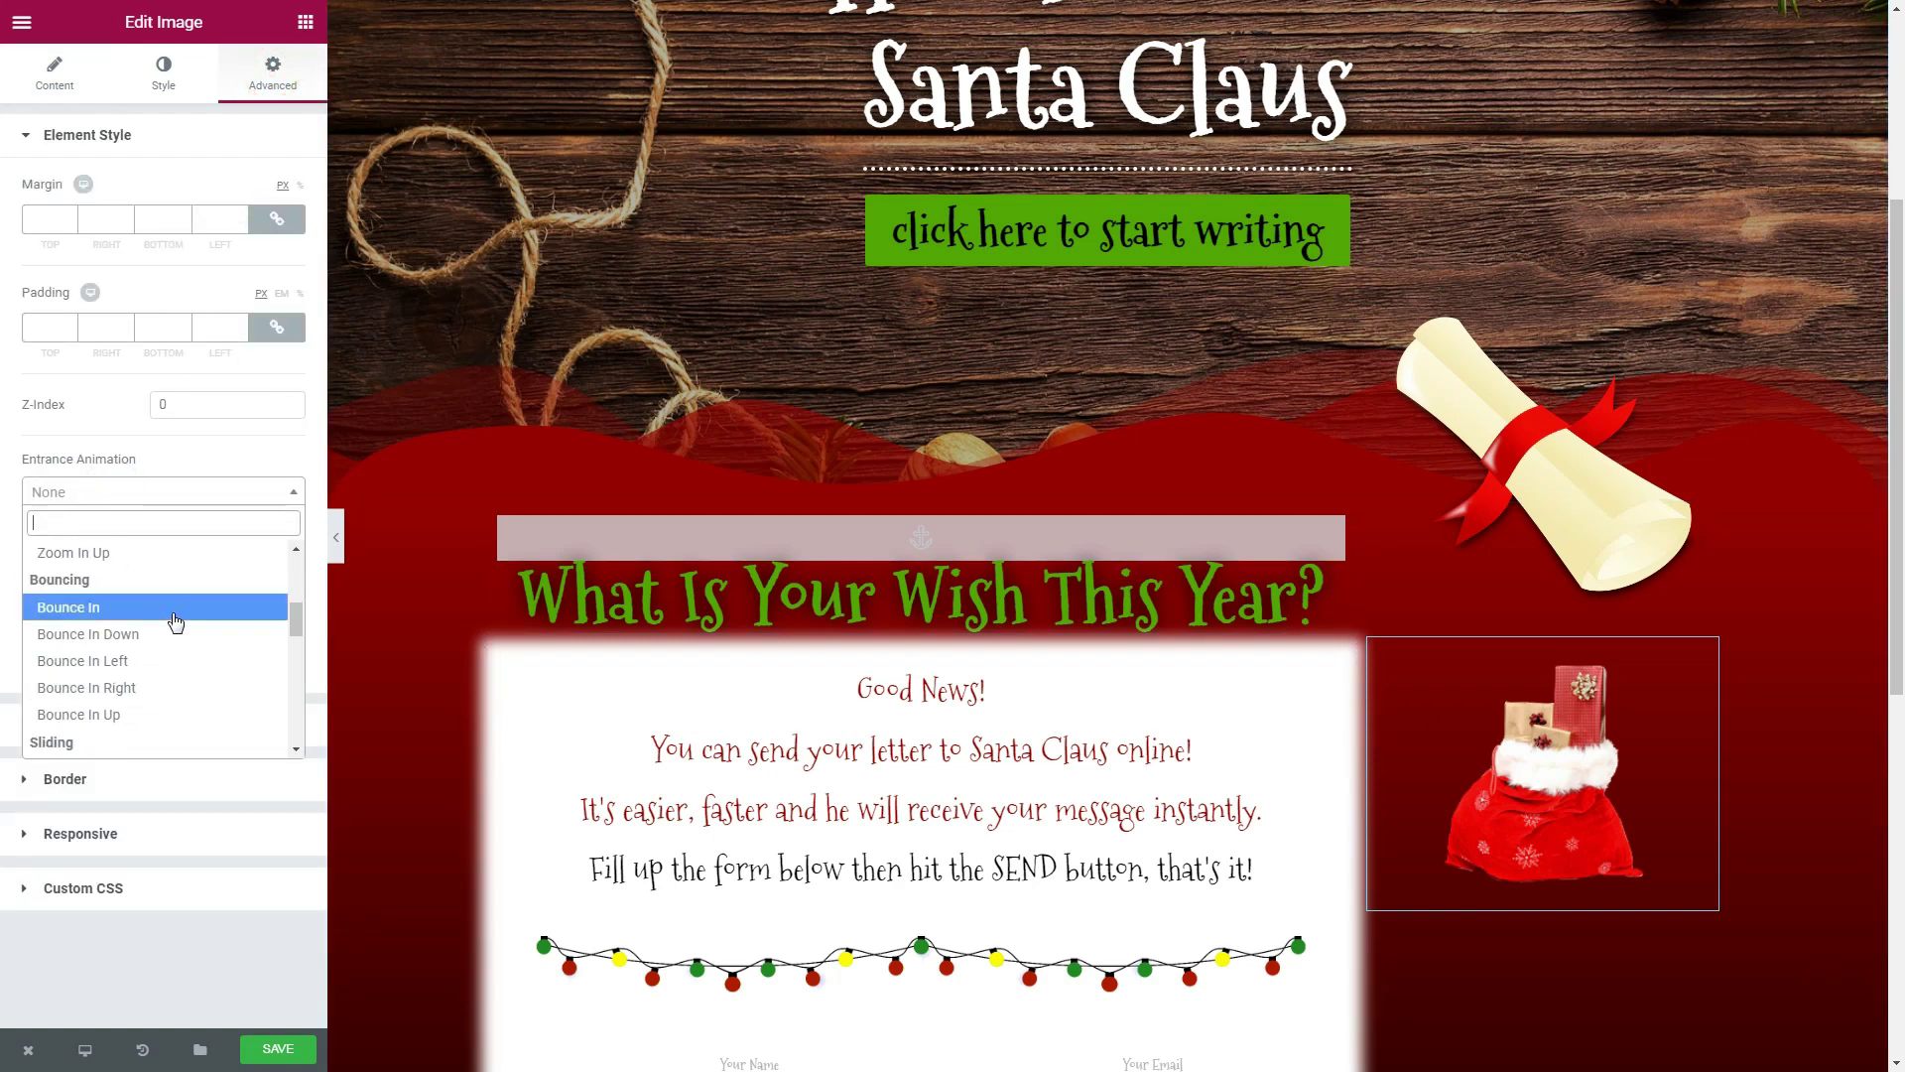
pyautogui.scroll(2, 178, 595)
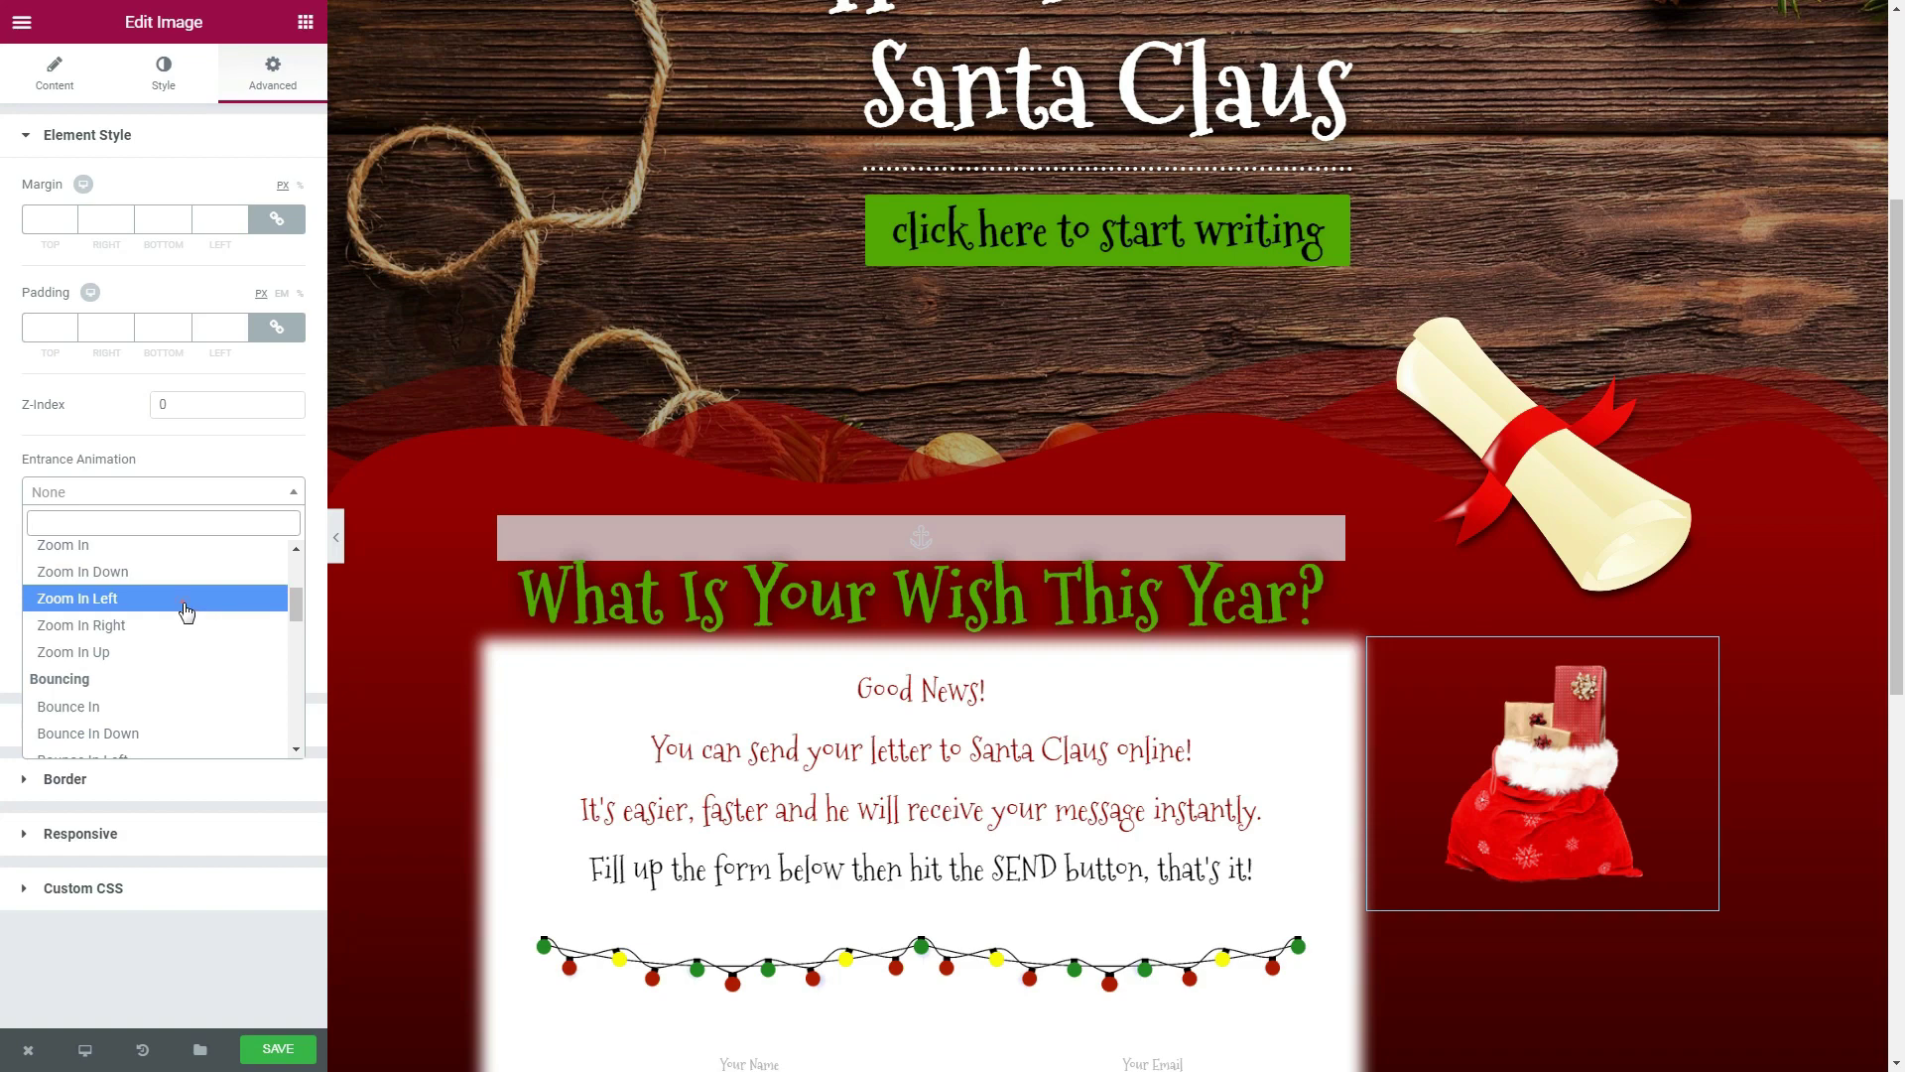
pyautogui.click(185, 610)
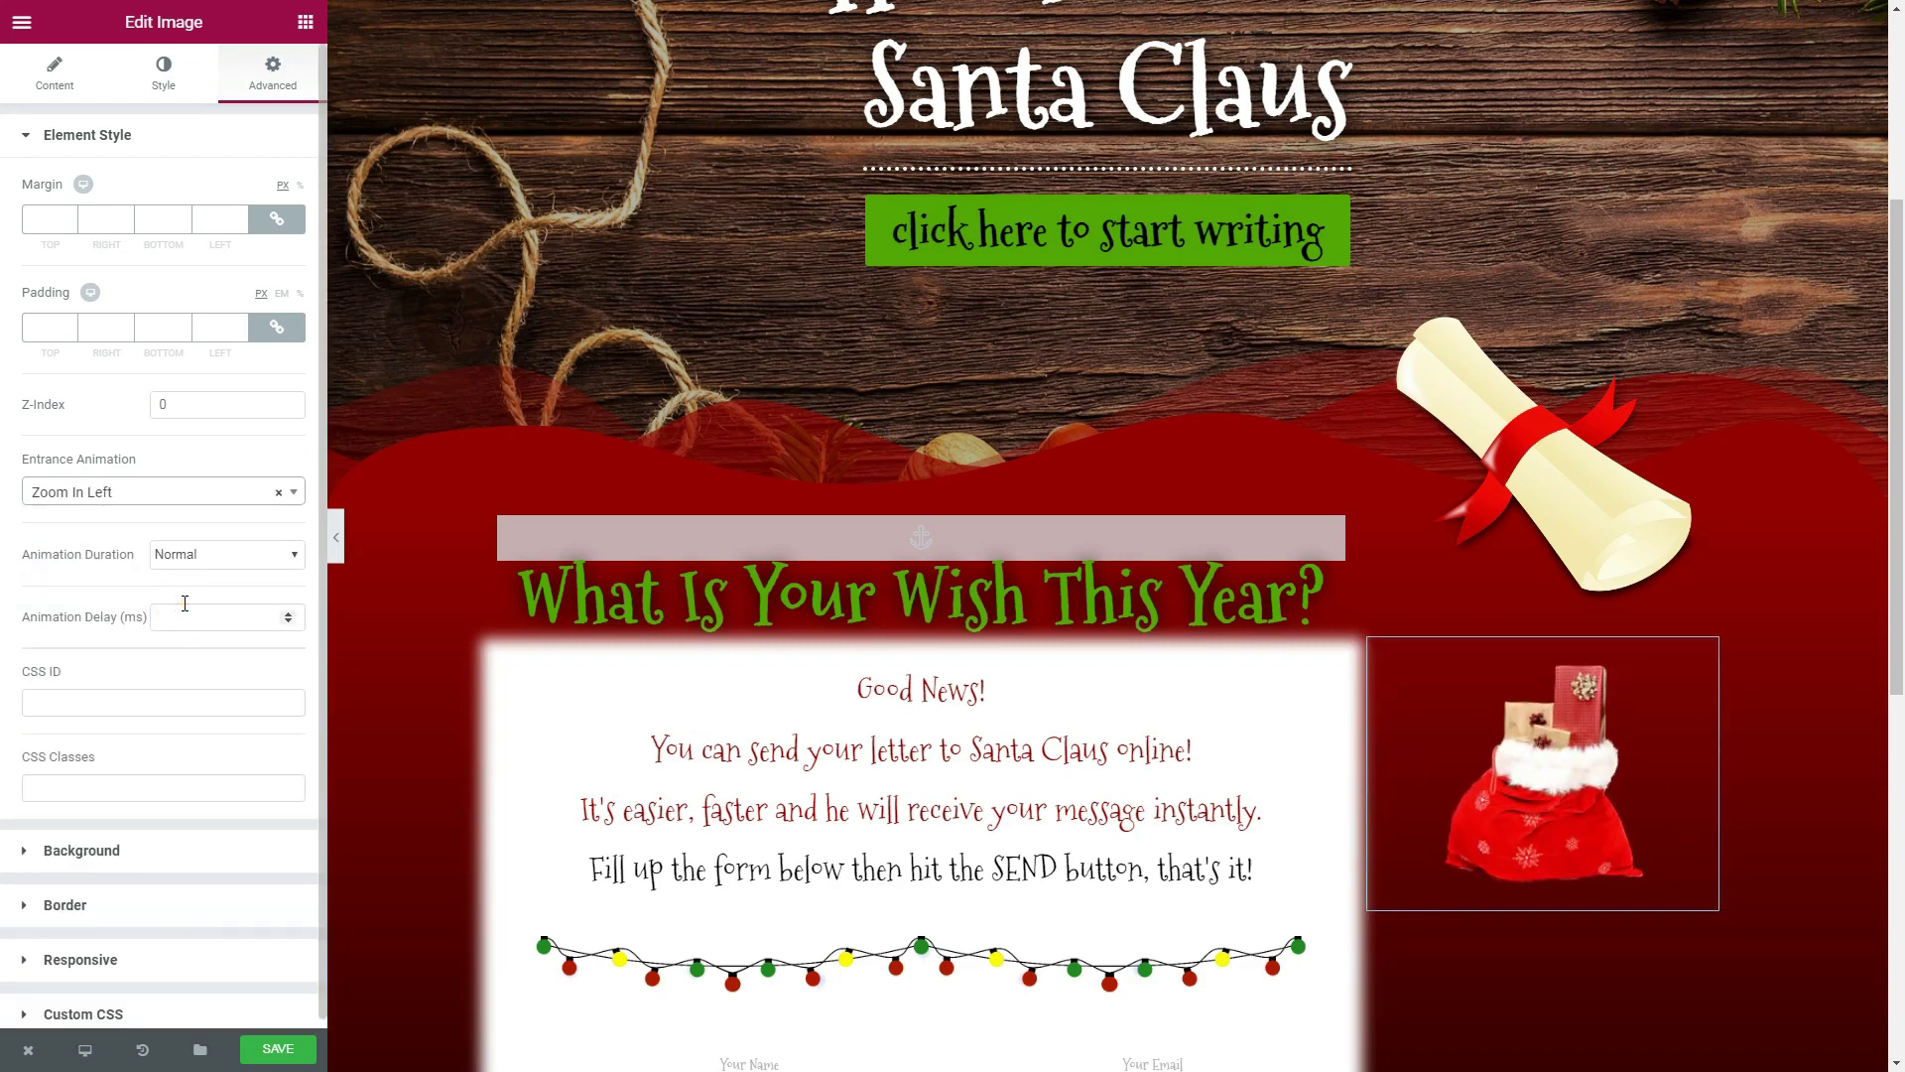
pyautogui.scroll(-4, 1625, 728)
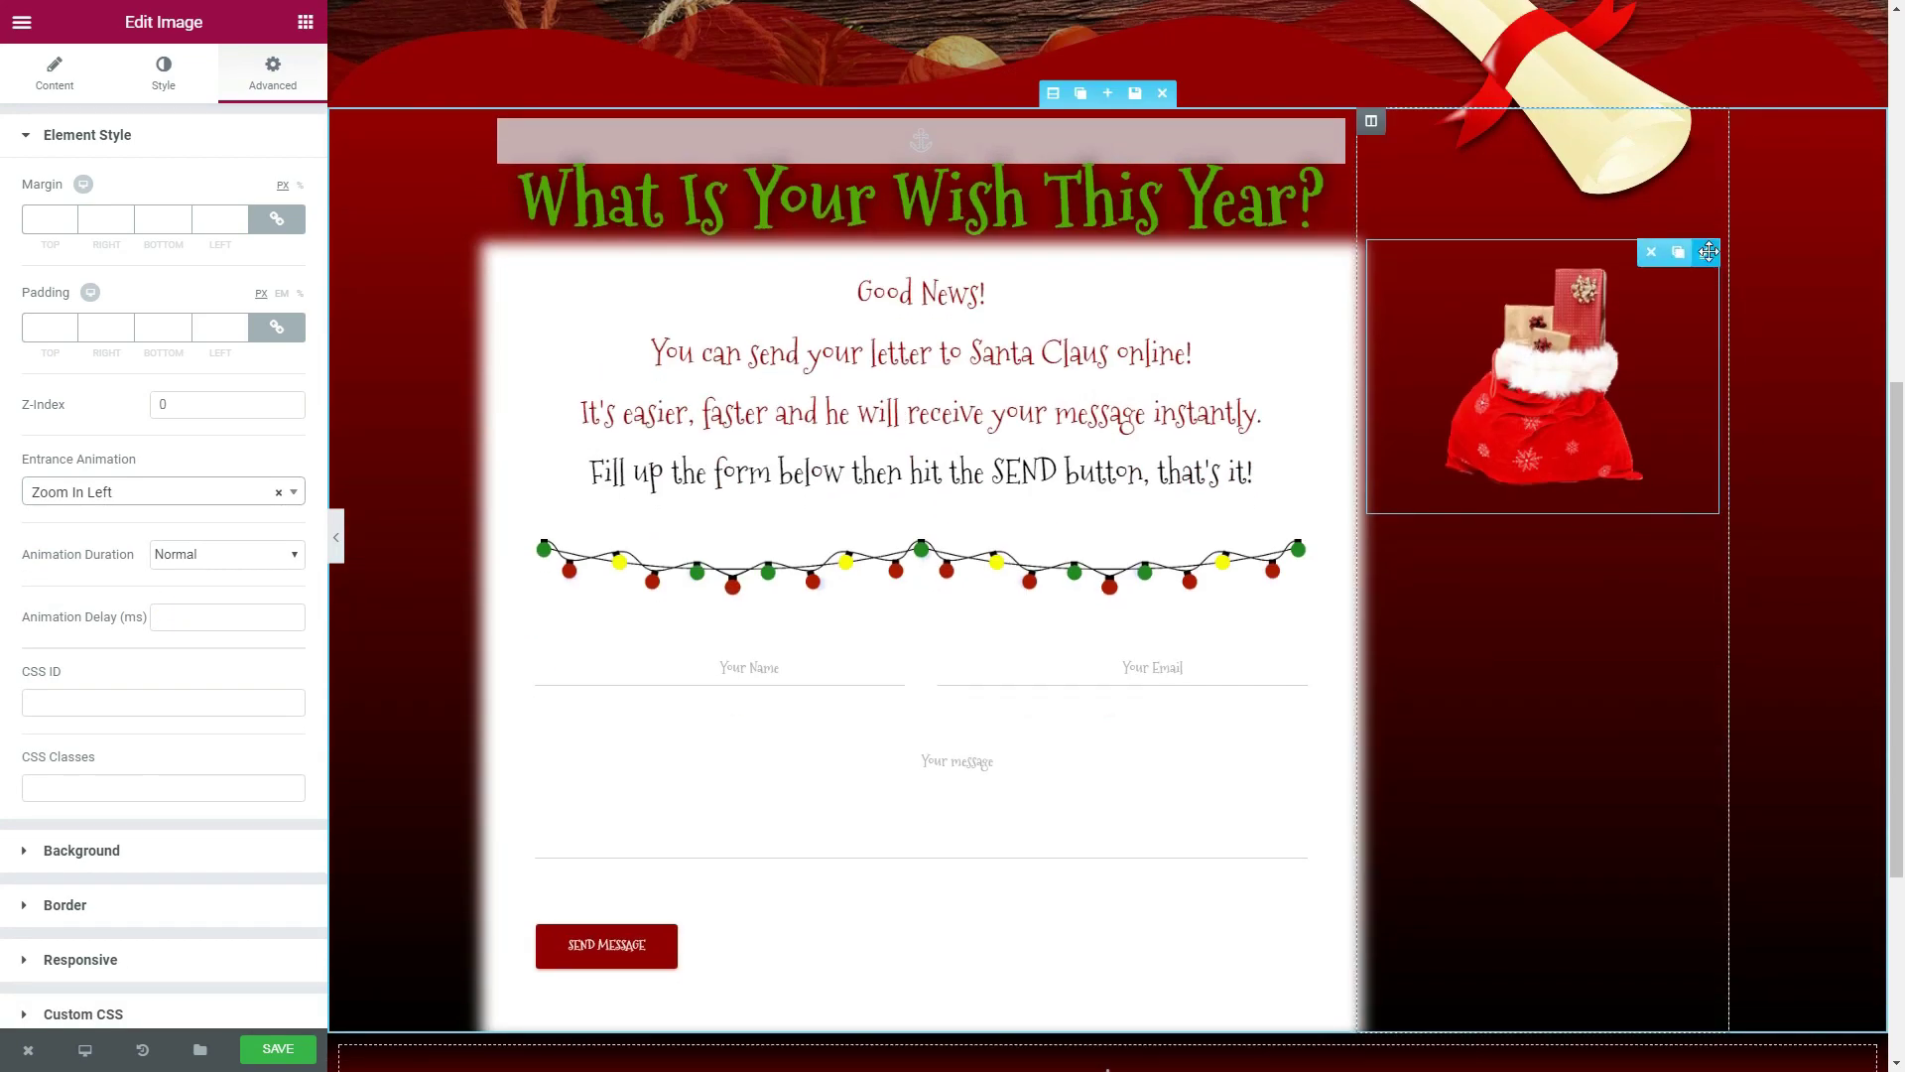
# - Try to add a gift box image below the sack by duplicating the sack image and replacing its picture
pyautogui.click(1679, 255)
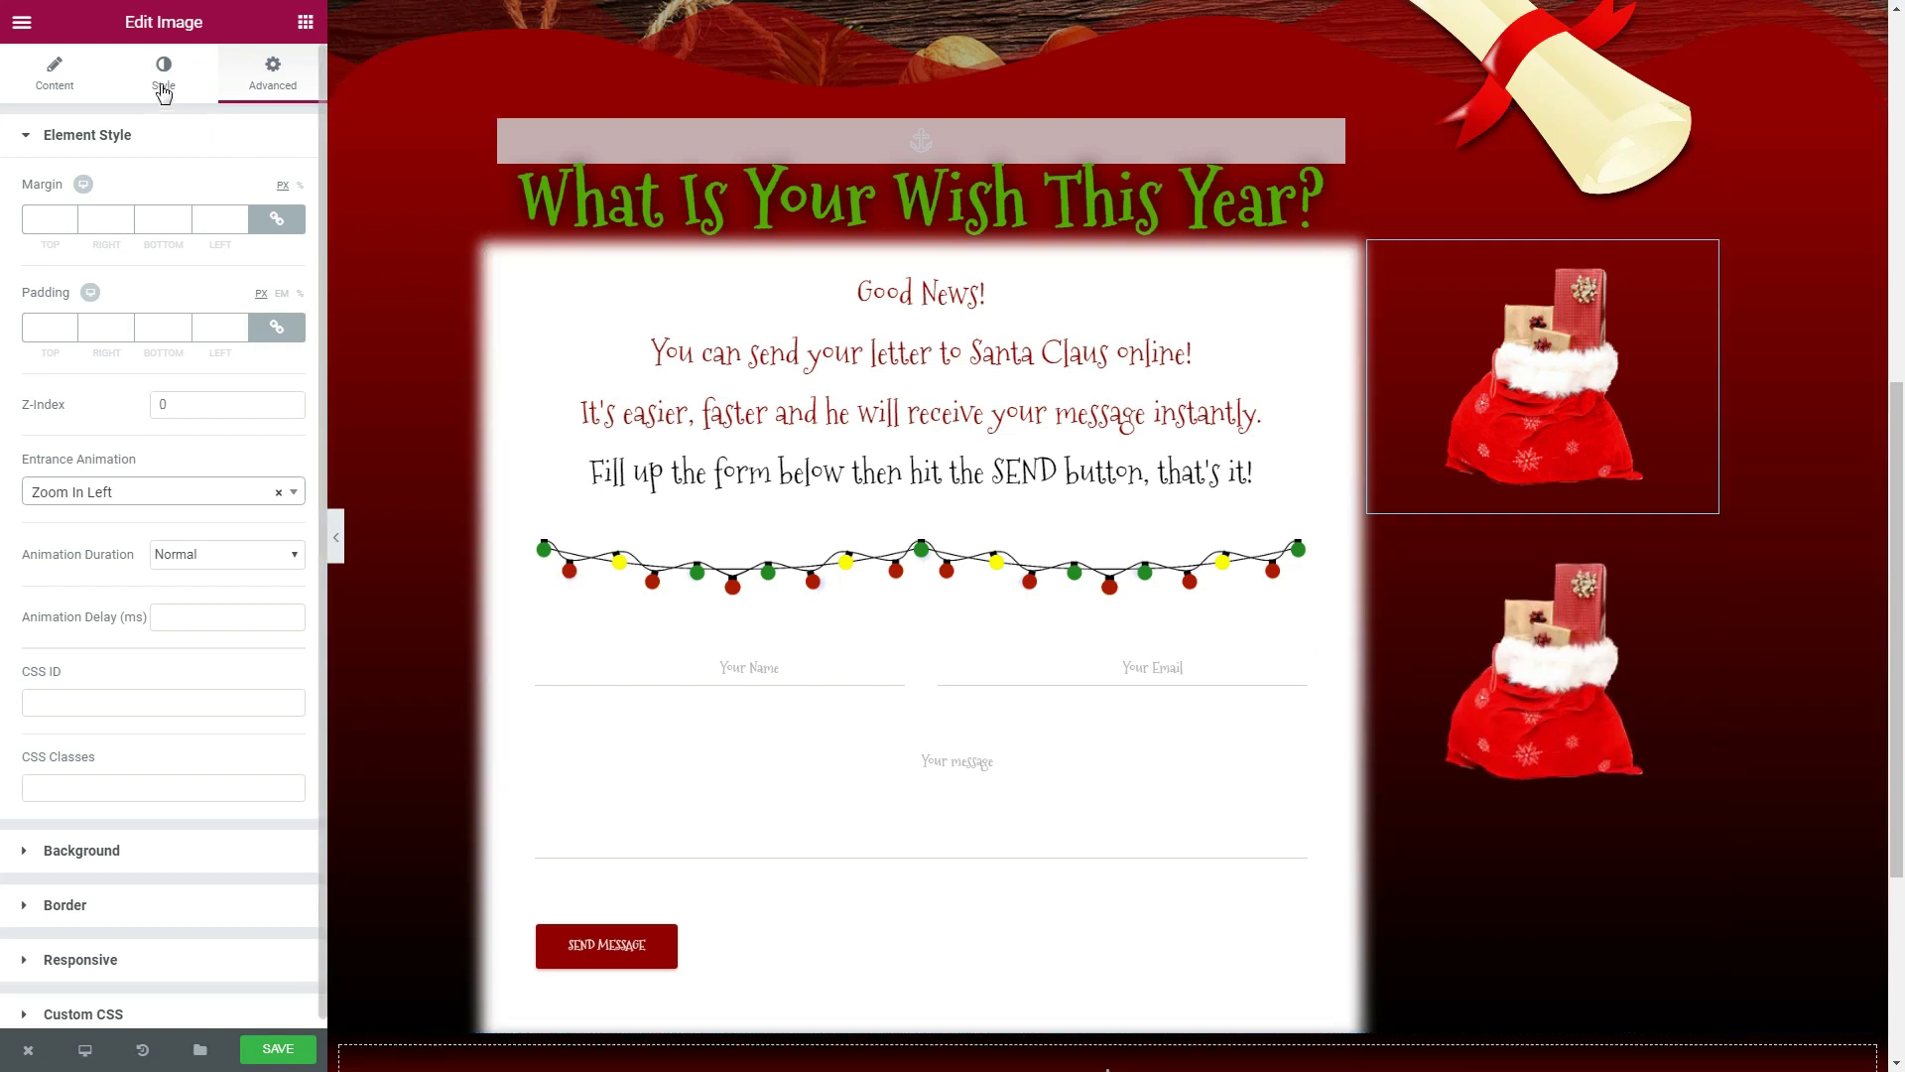
pyautogui.click(69, 78)
pyautogui.click(140, 278)
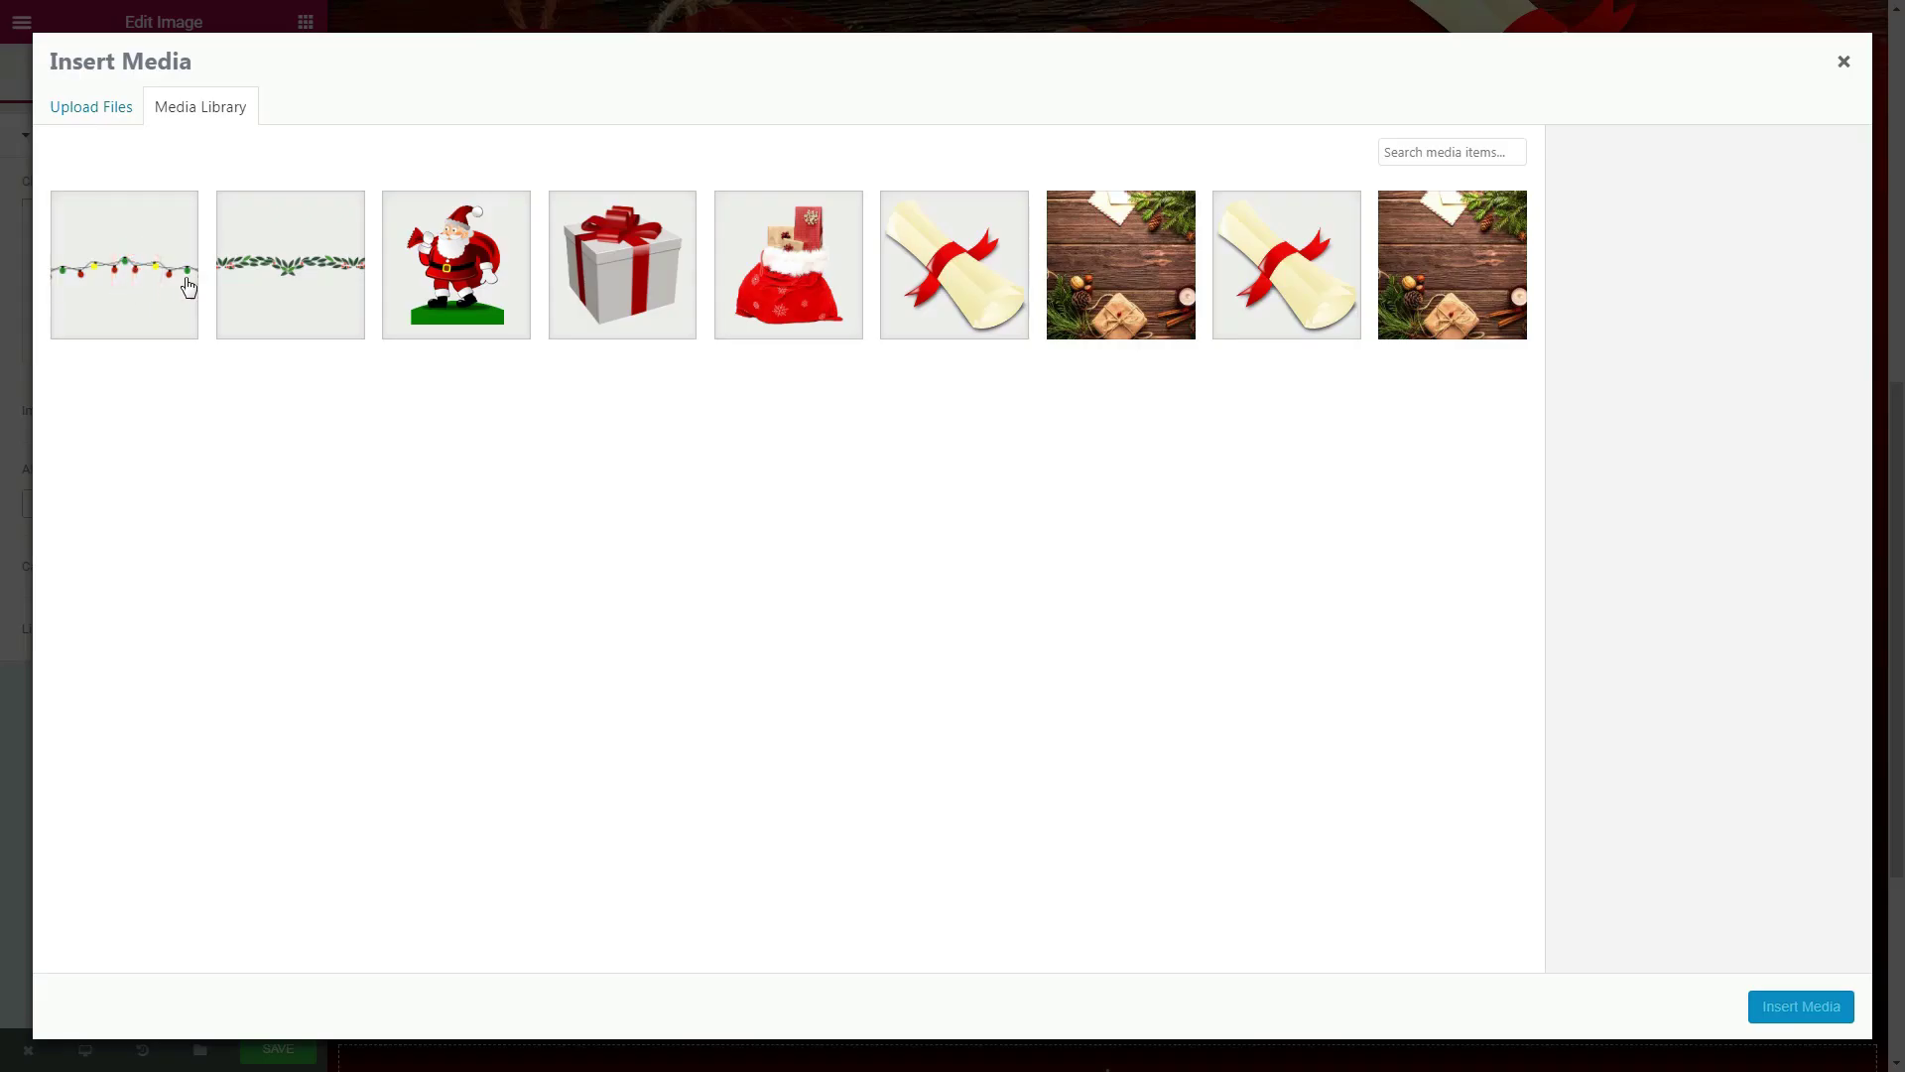
pyautogui.click(637, 305)
pyautogui.click(1826, 1008)
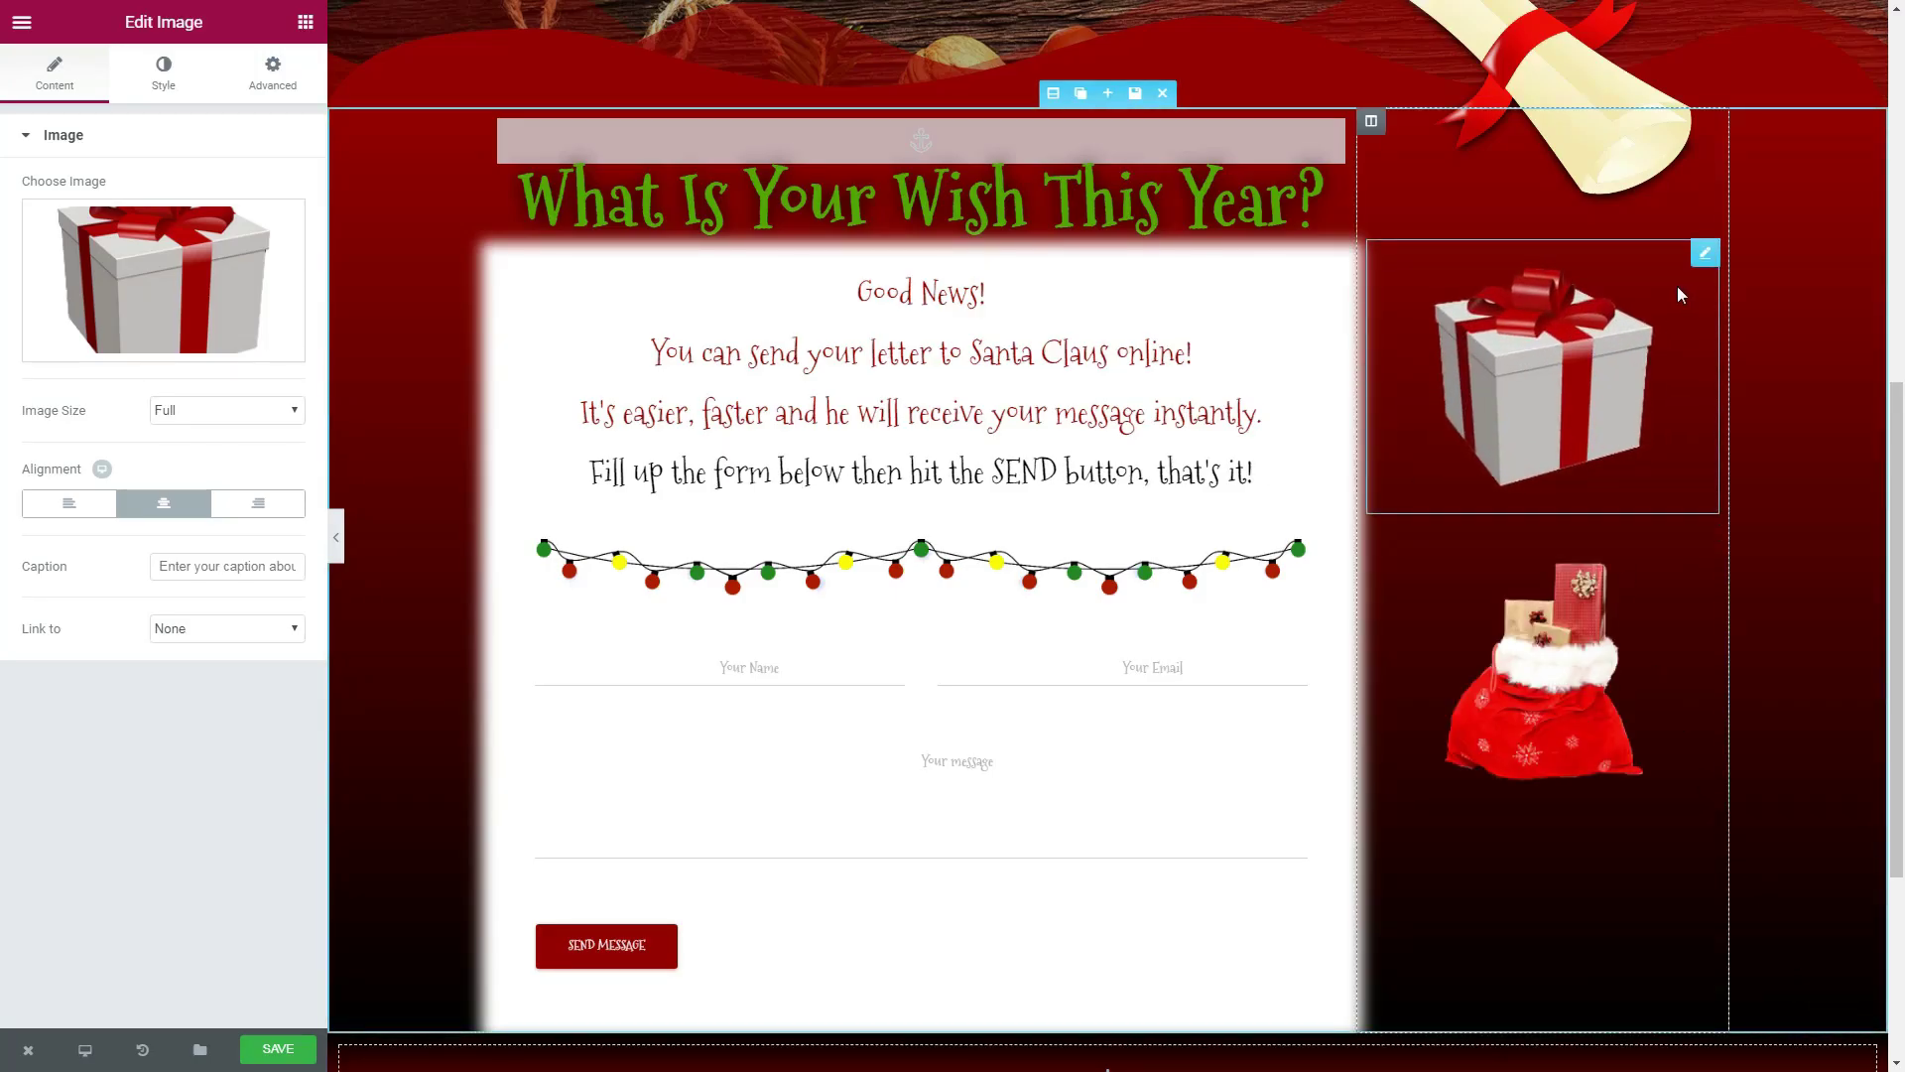
pyautogui.moveTo(1699, 283); pyautogui.dragTo(1501, 702)
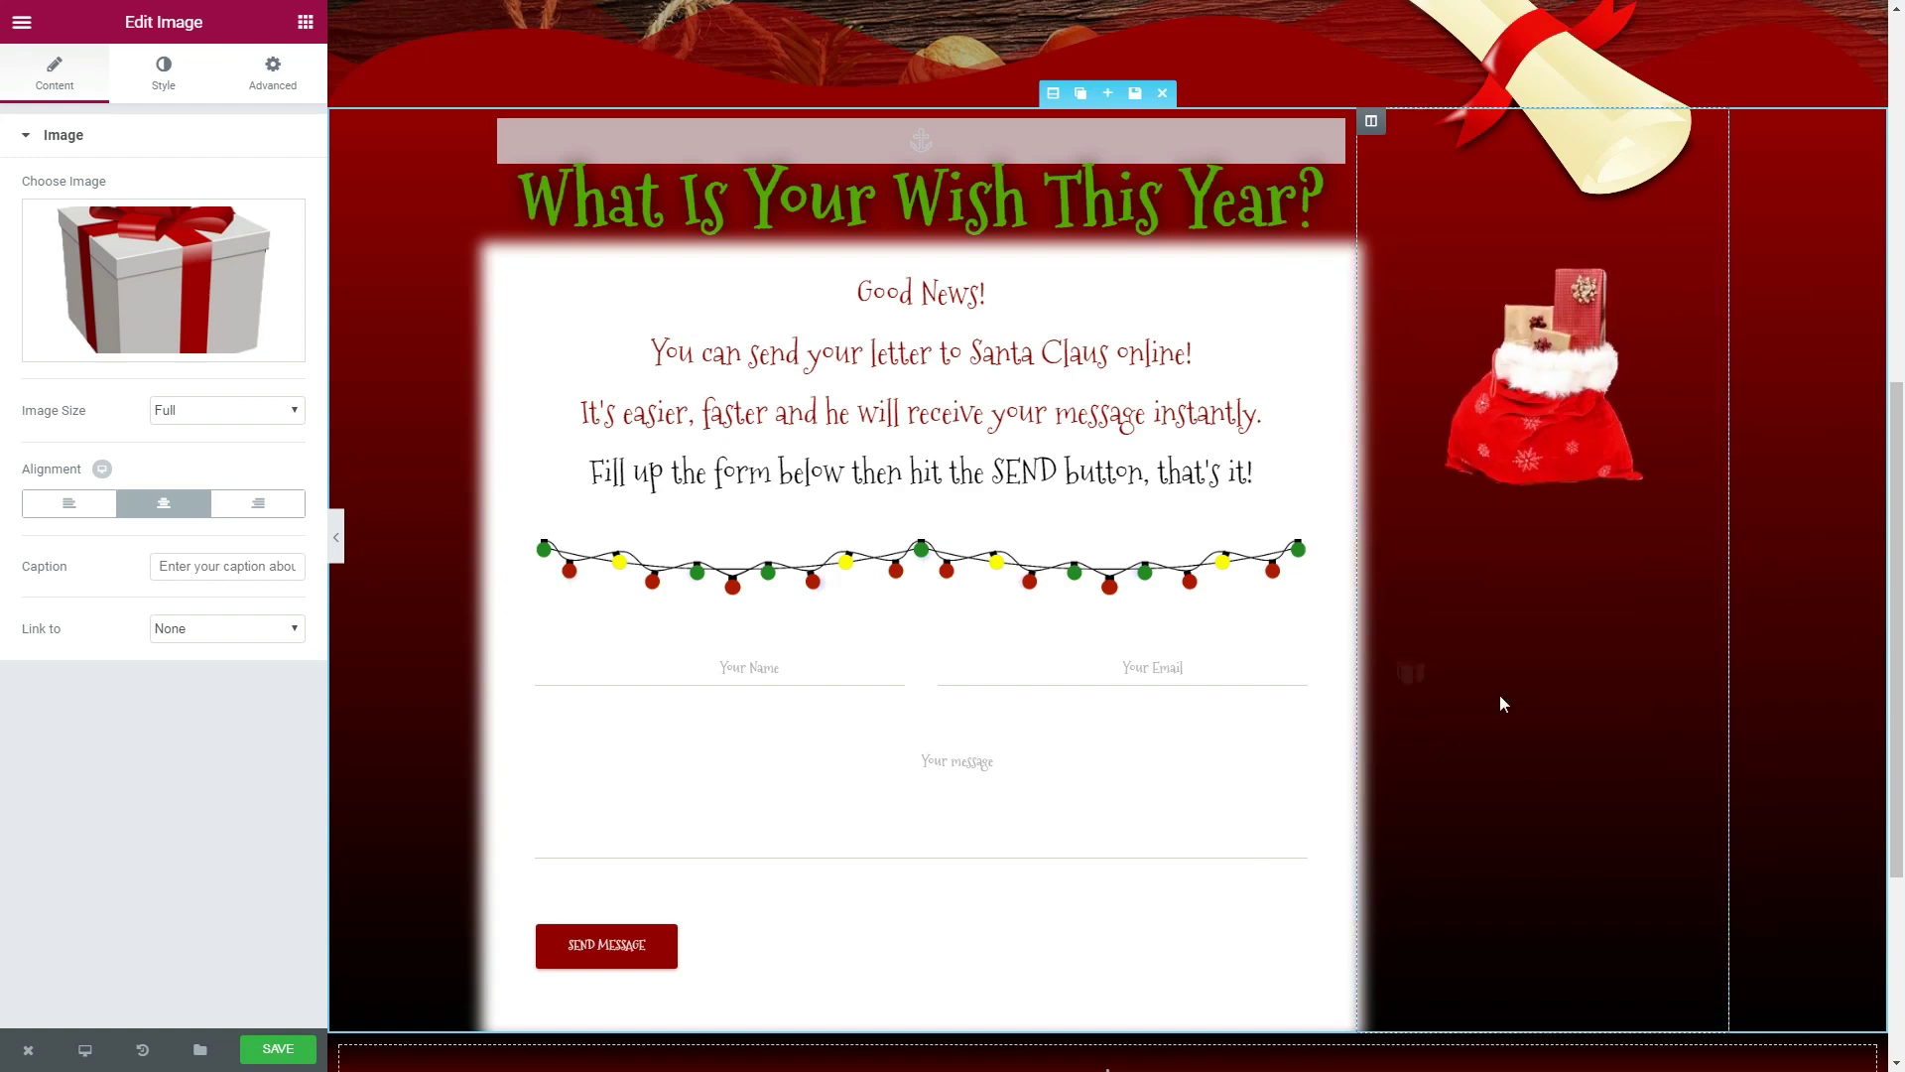
pyautogui.scroll(-2, 1546, 675)
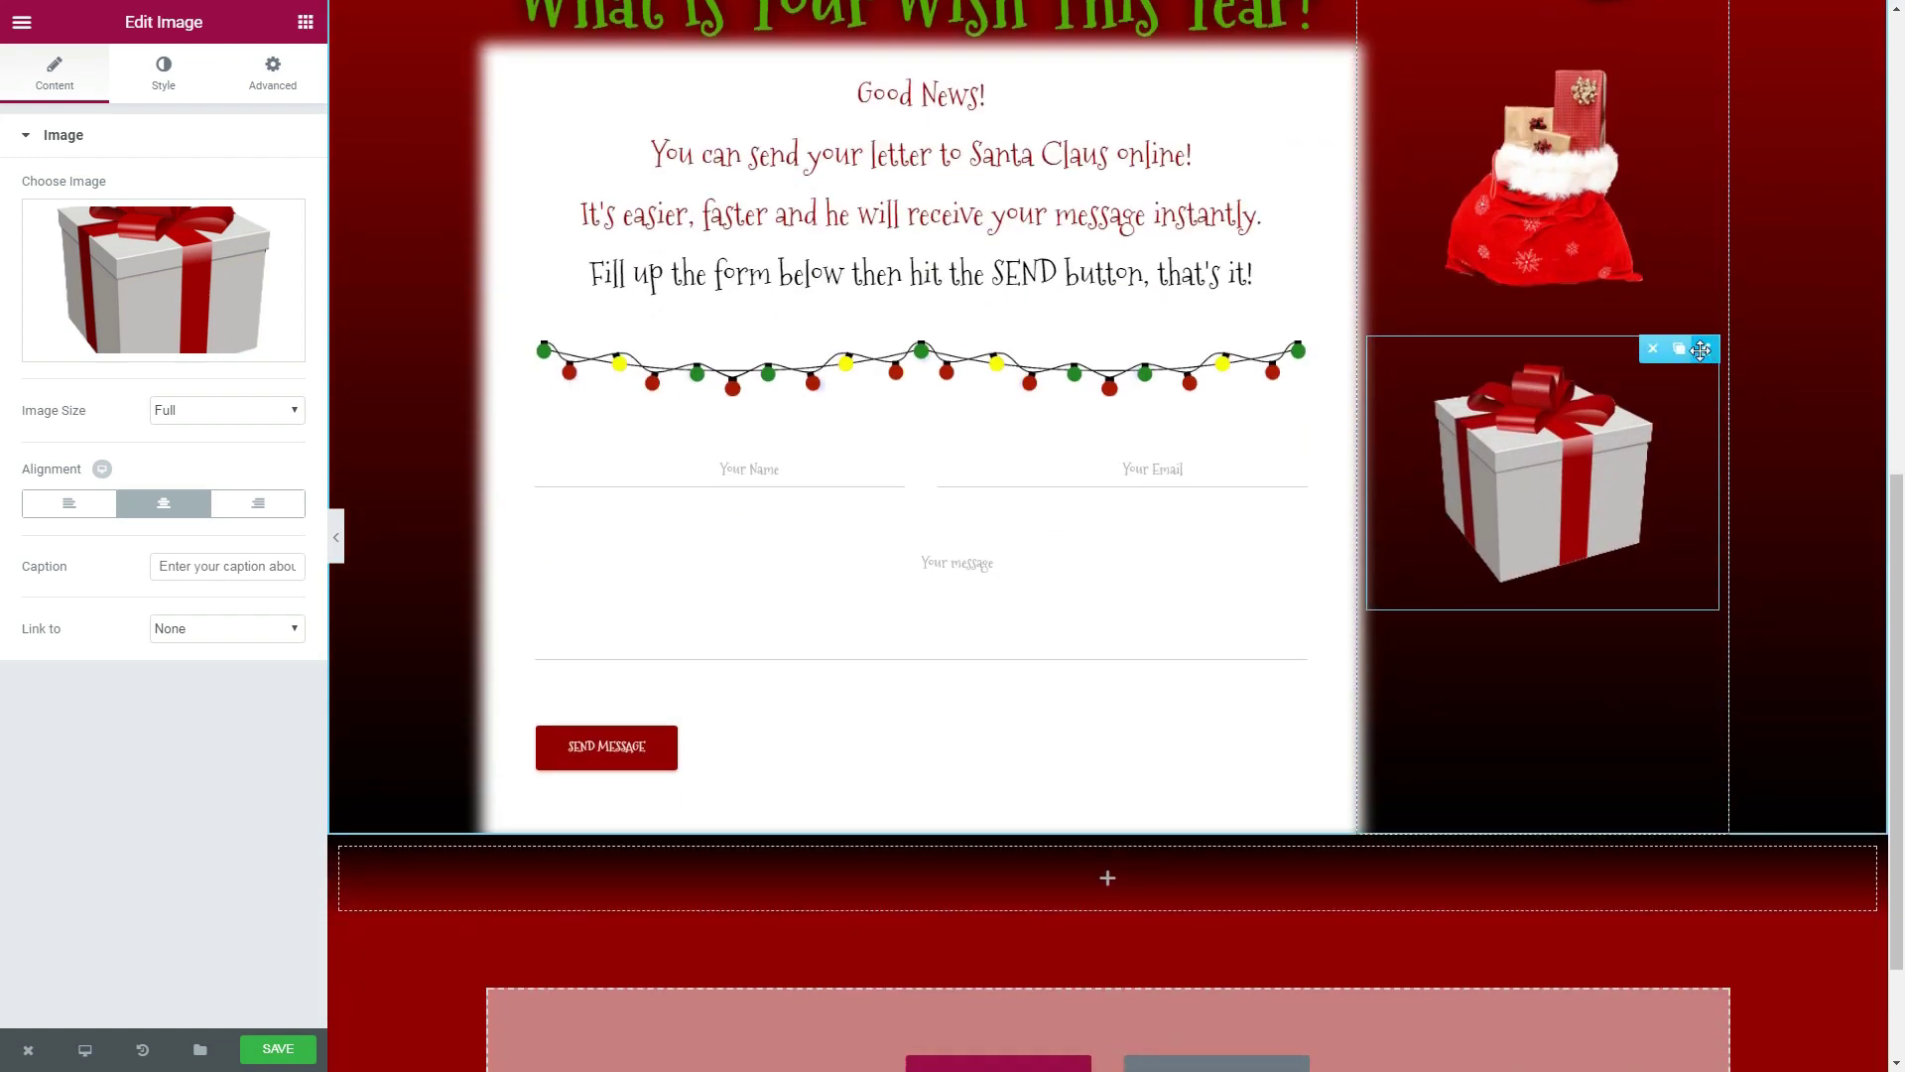
# - Undo the gift box duplicate, then unlink the sack image's margins and set its top margin to -50 px
pyautogui.hotkey('ctrl', 'z')
pyautogui.click(273, 75)
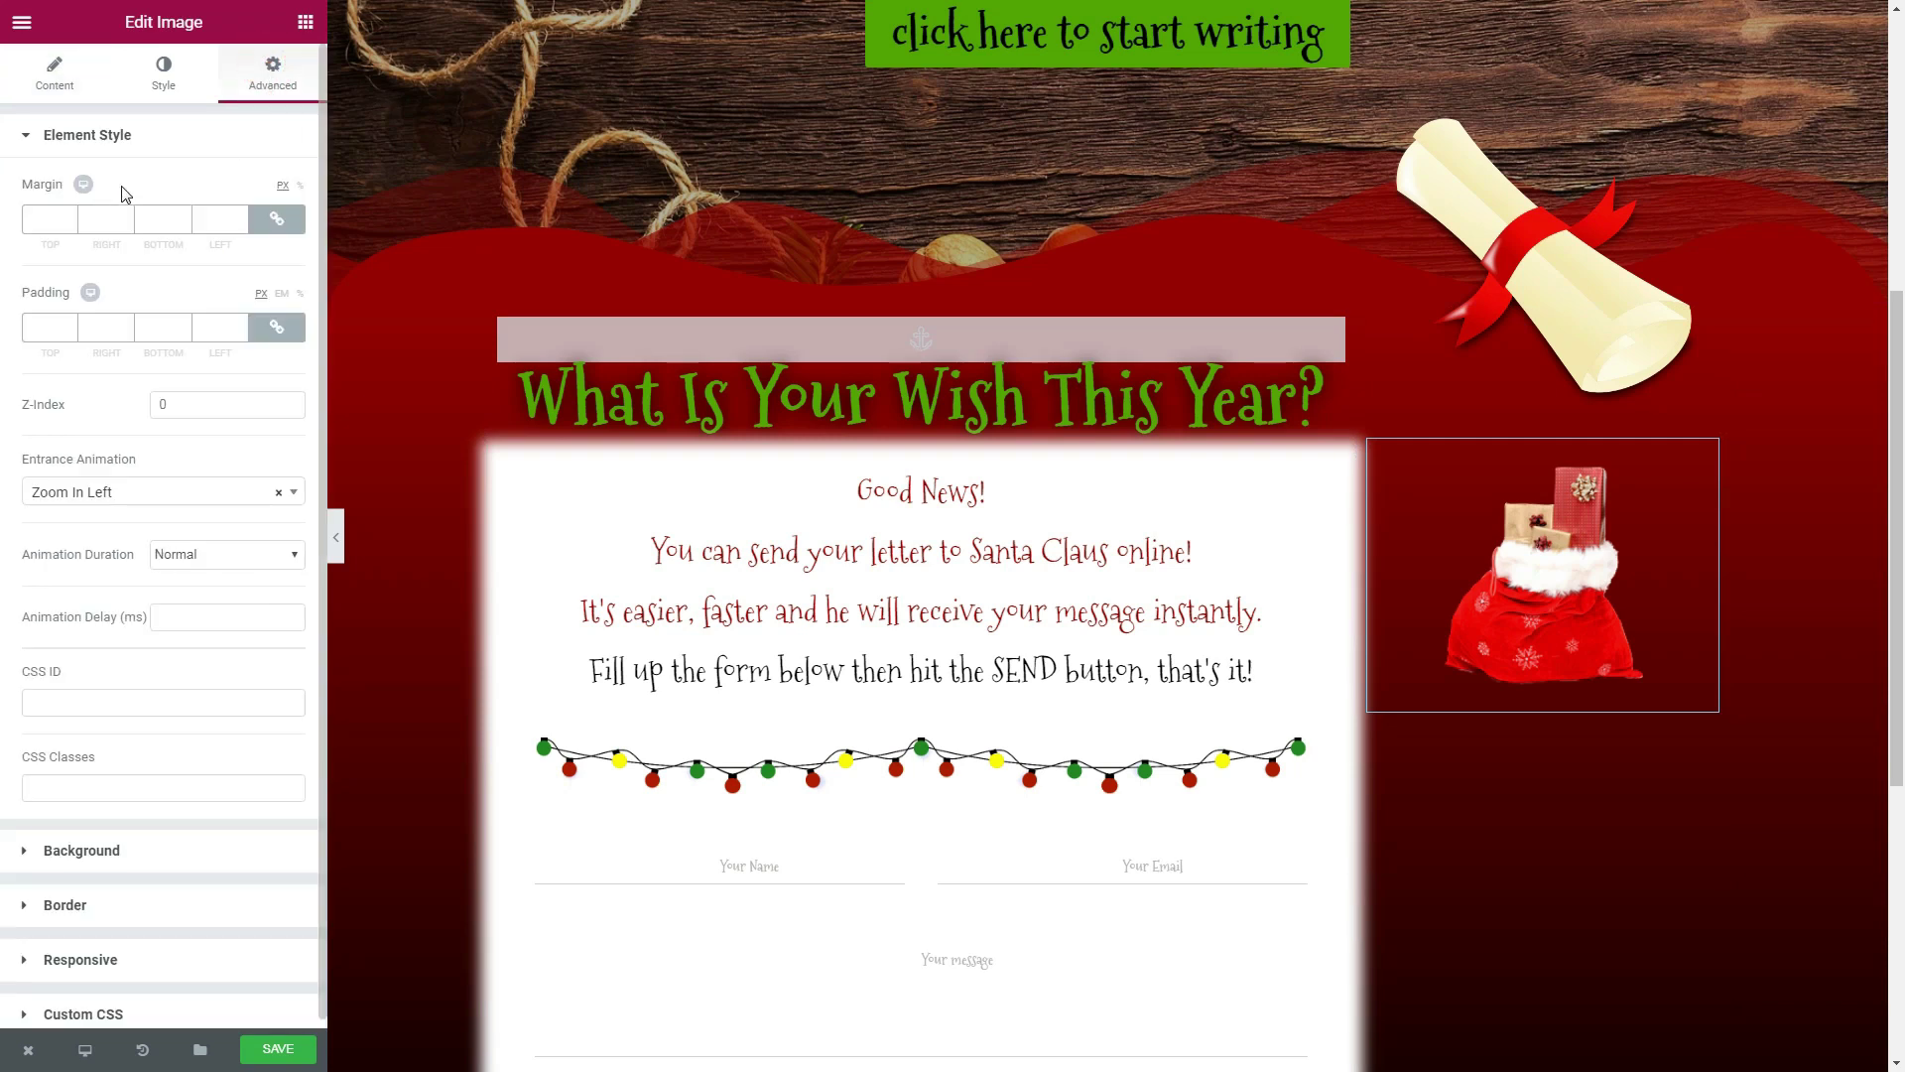
pyautogui.click(277, 219)
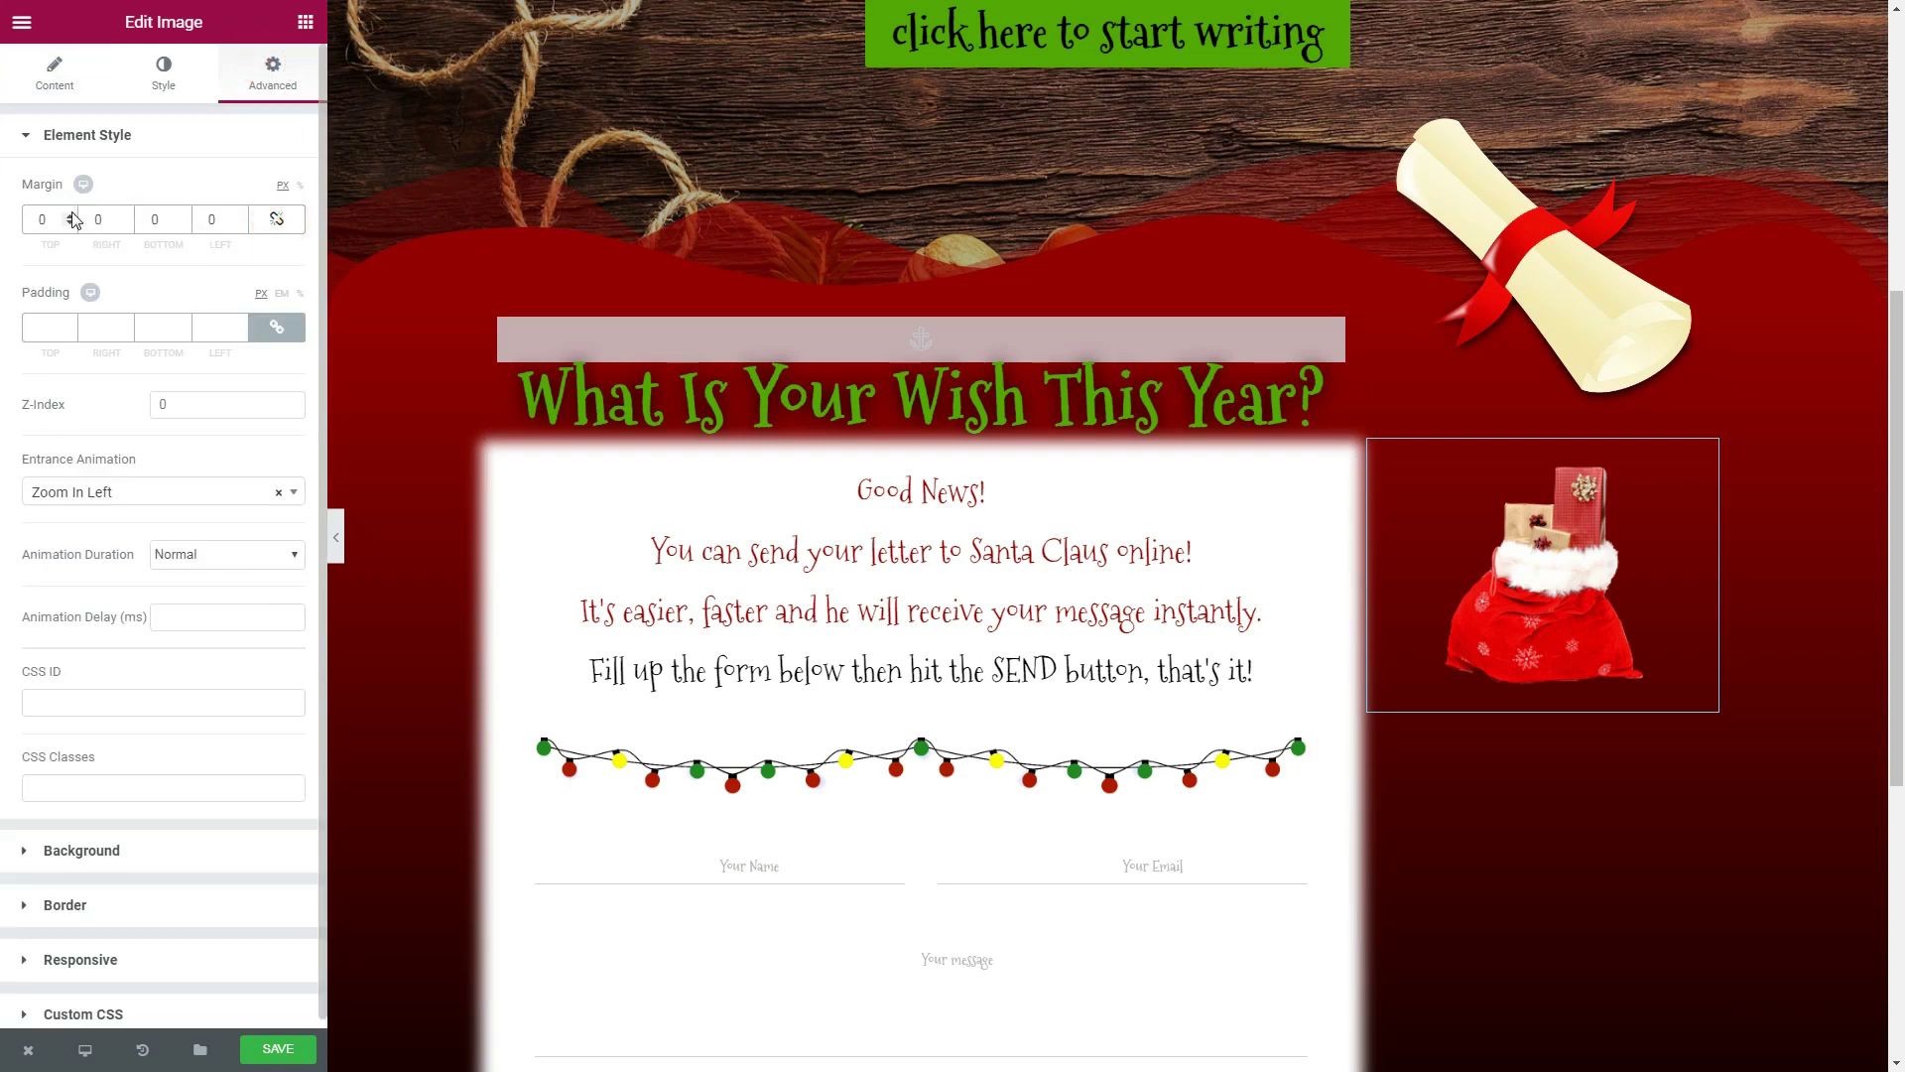
pyautogui.click(72, 227)
pyautogui.write('-50')
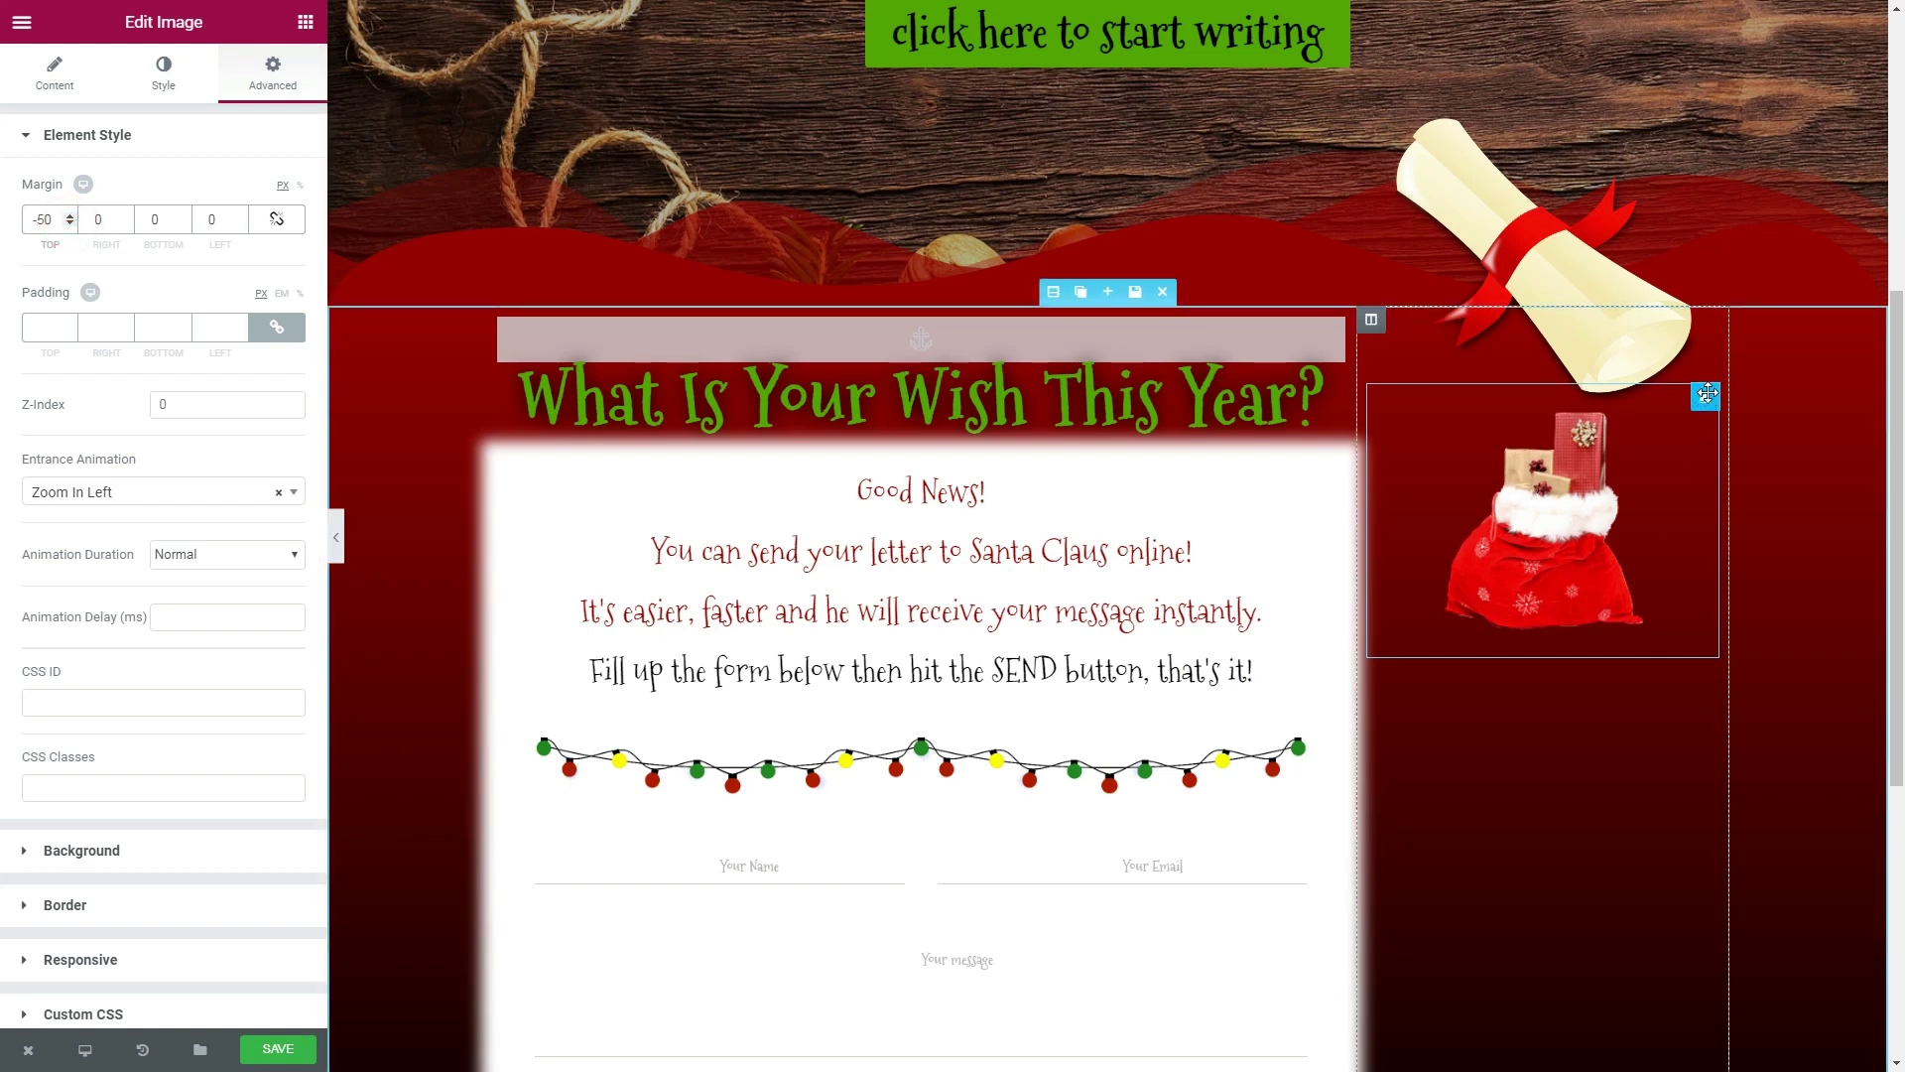
# - Duplicate the gift sack image and replace the copy's picture with gift-1-1.png, the white gift box
pyautogui.moveTo(1707, 394); pyautogui.dragTo(771, 364)
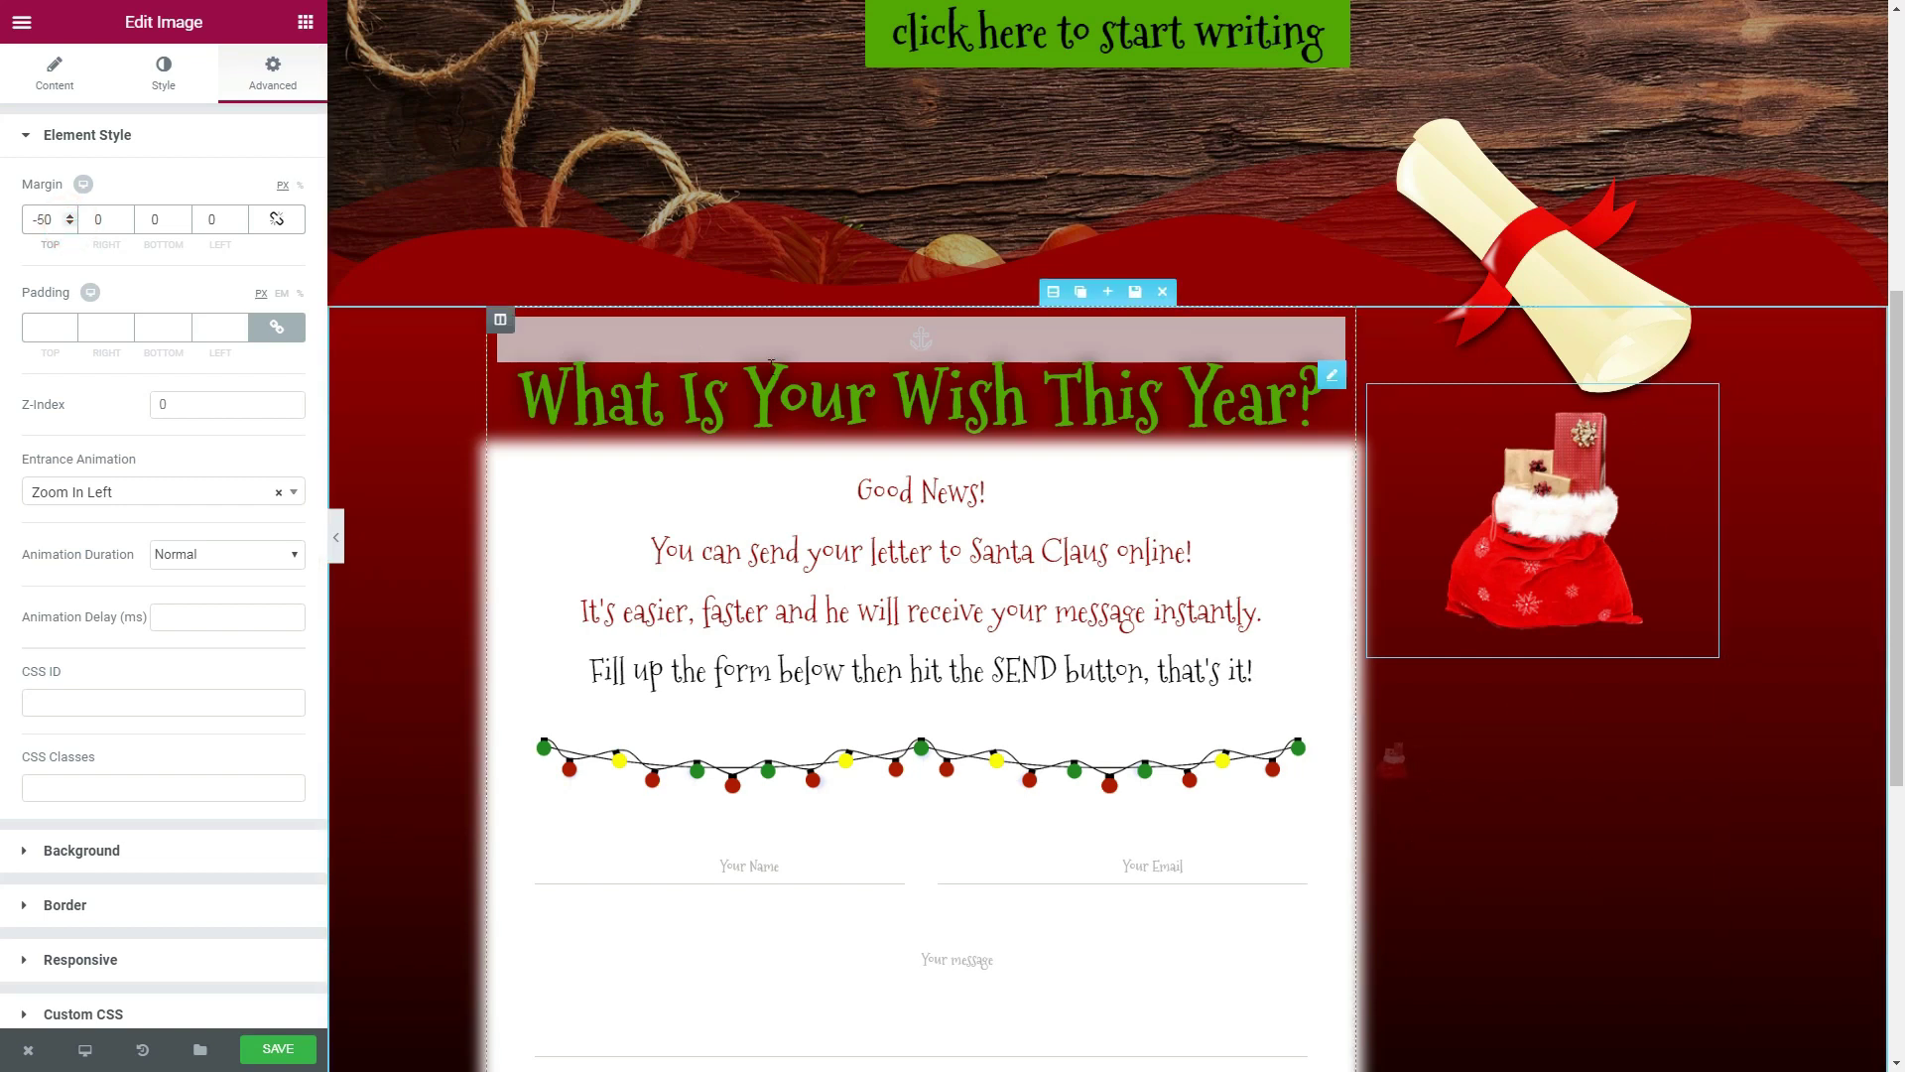
pyautogui.hotkey('ctrl', 'd')
pyautogui.click(55, 75)
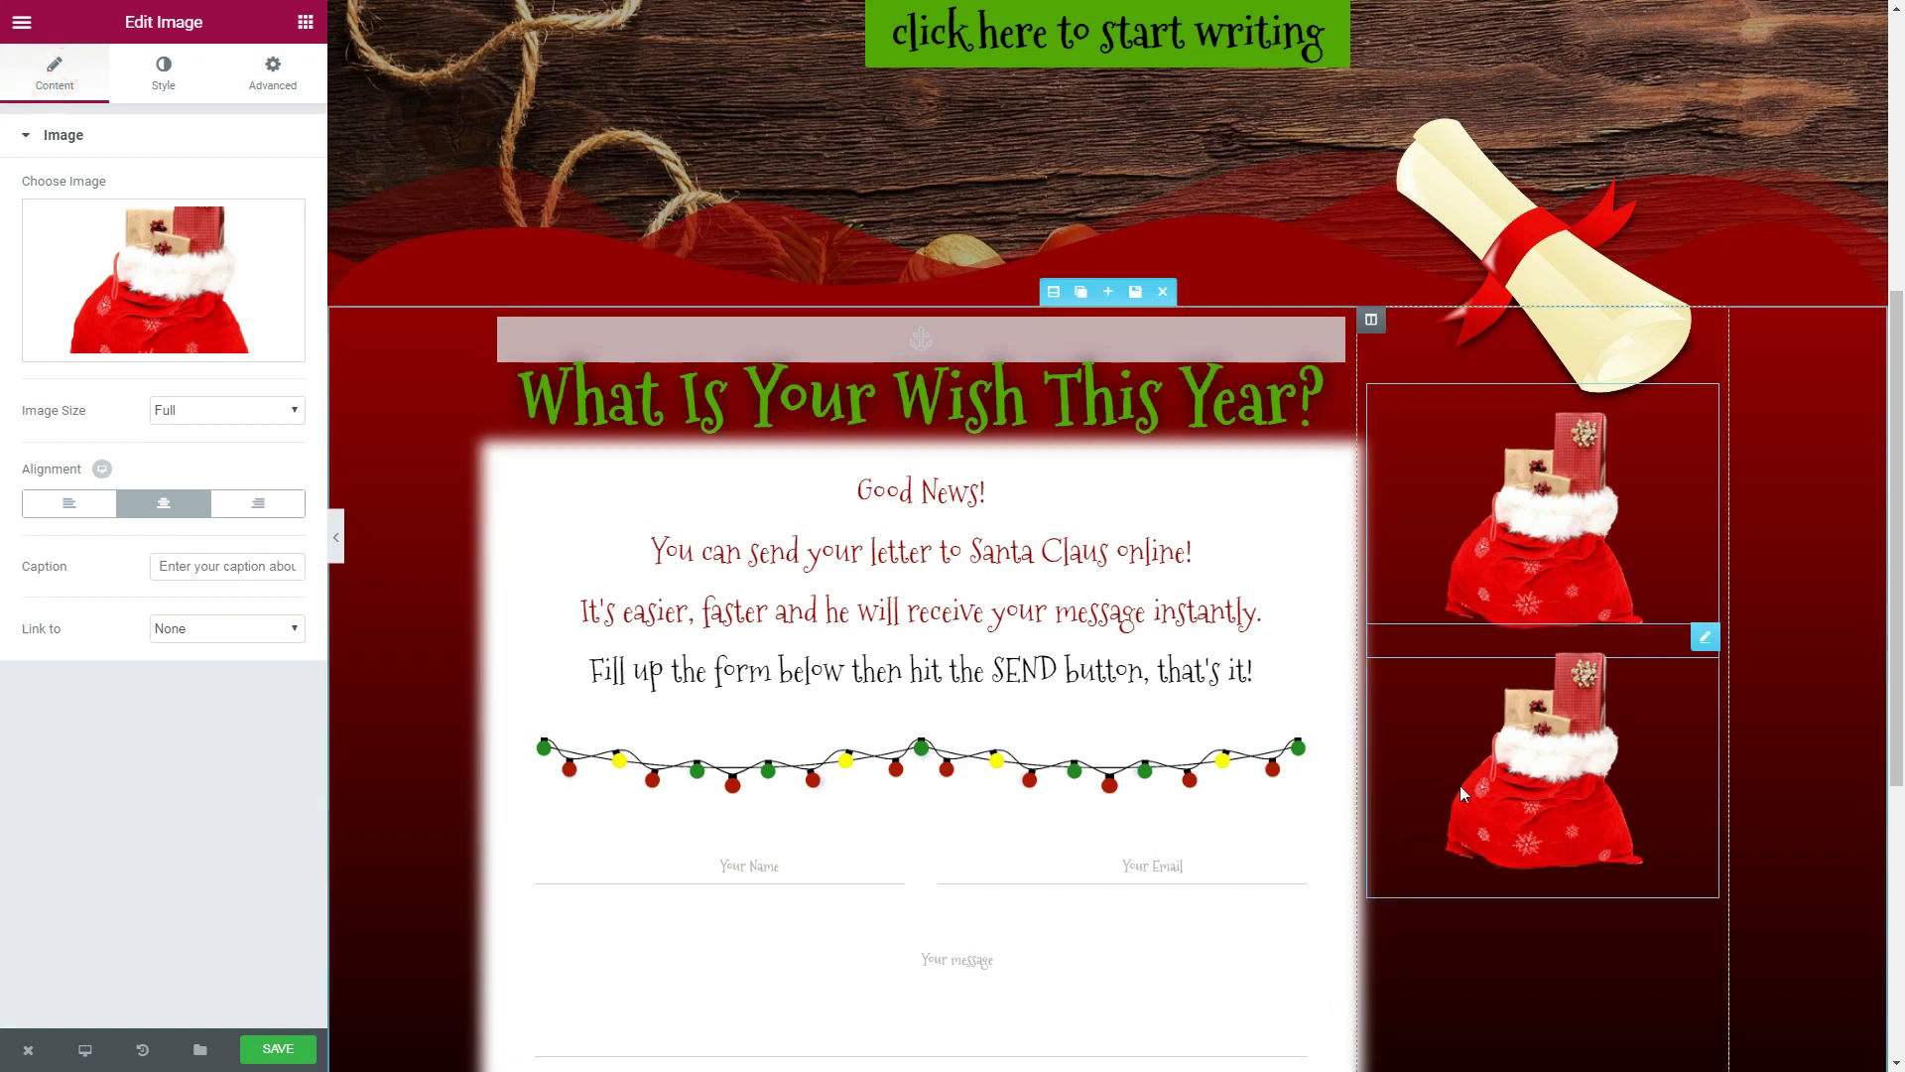
pyautogui.click(152, 285)
pyautogui.click(610, 294)
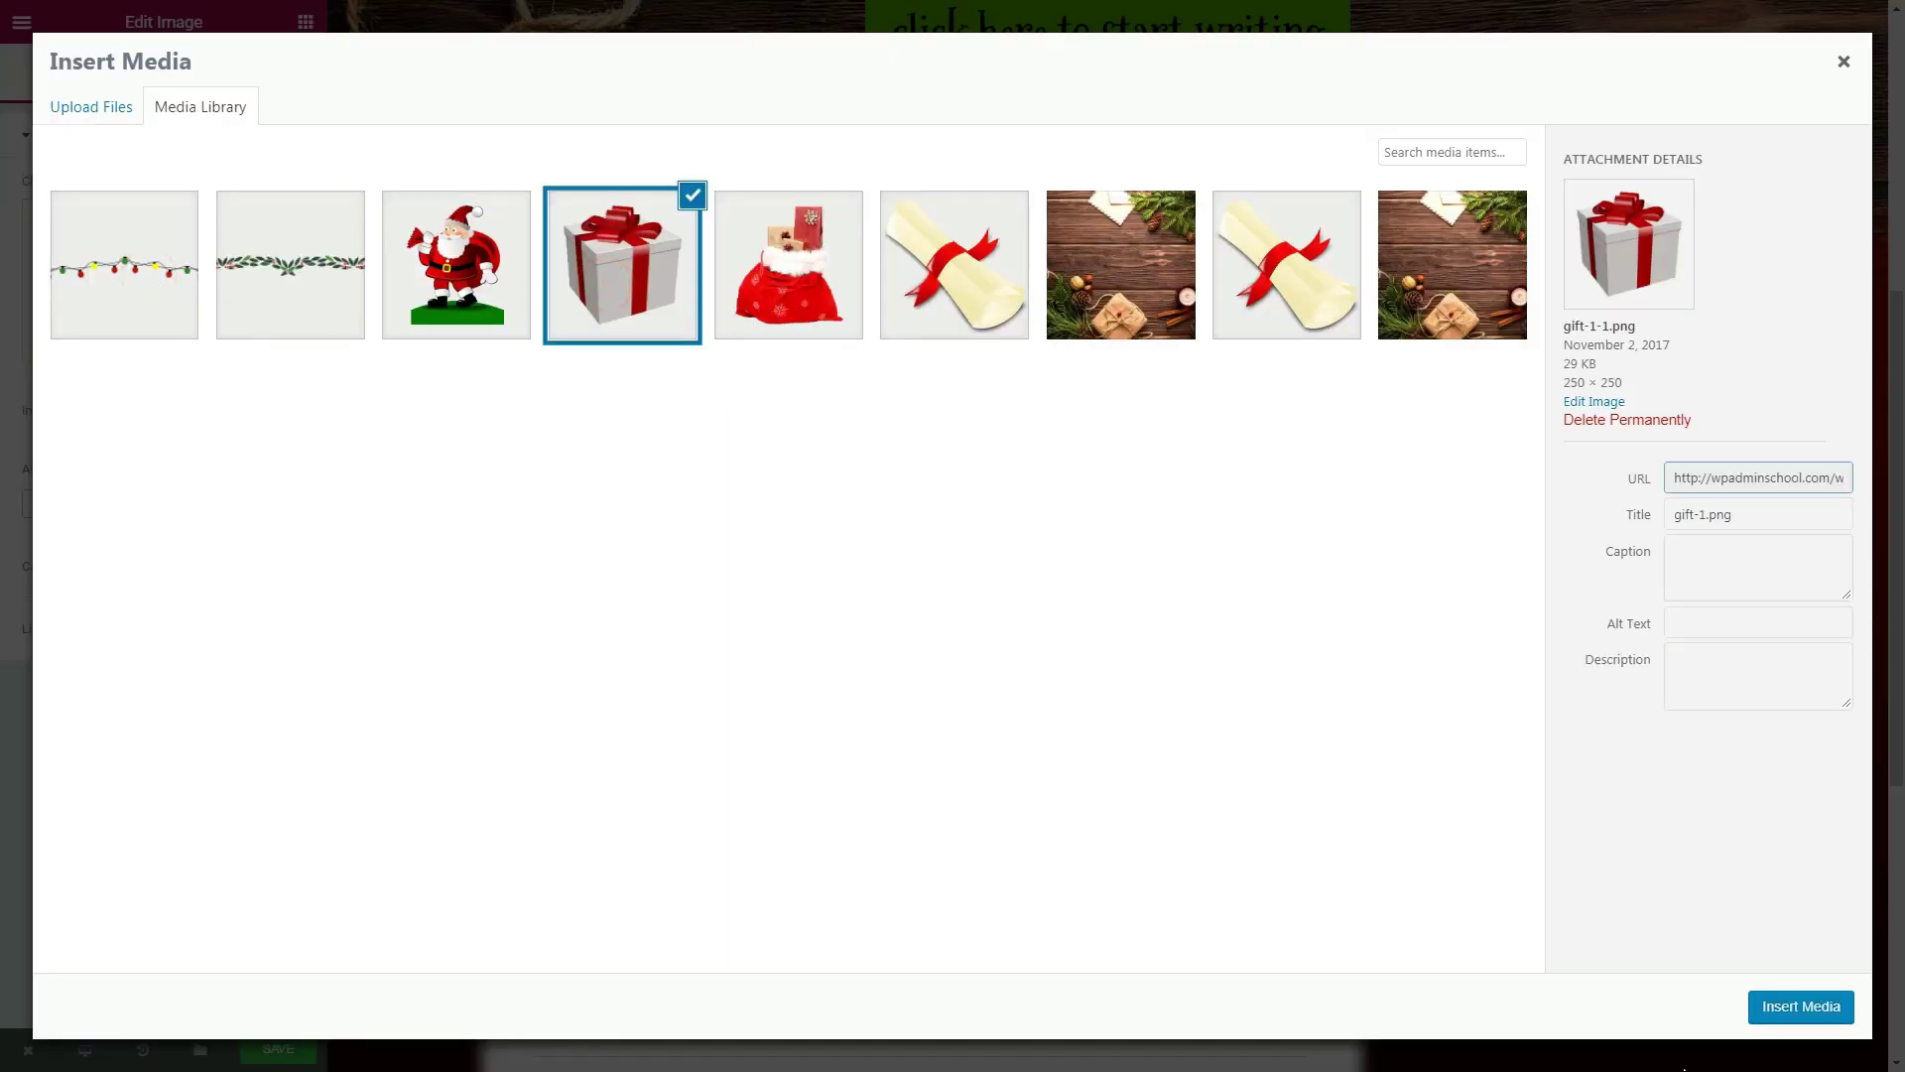
pyautogui.click(1794, 1006)
pyautogui.scroll(-4, 1703, 871)
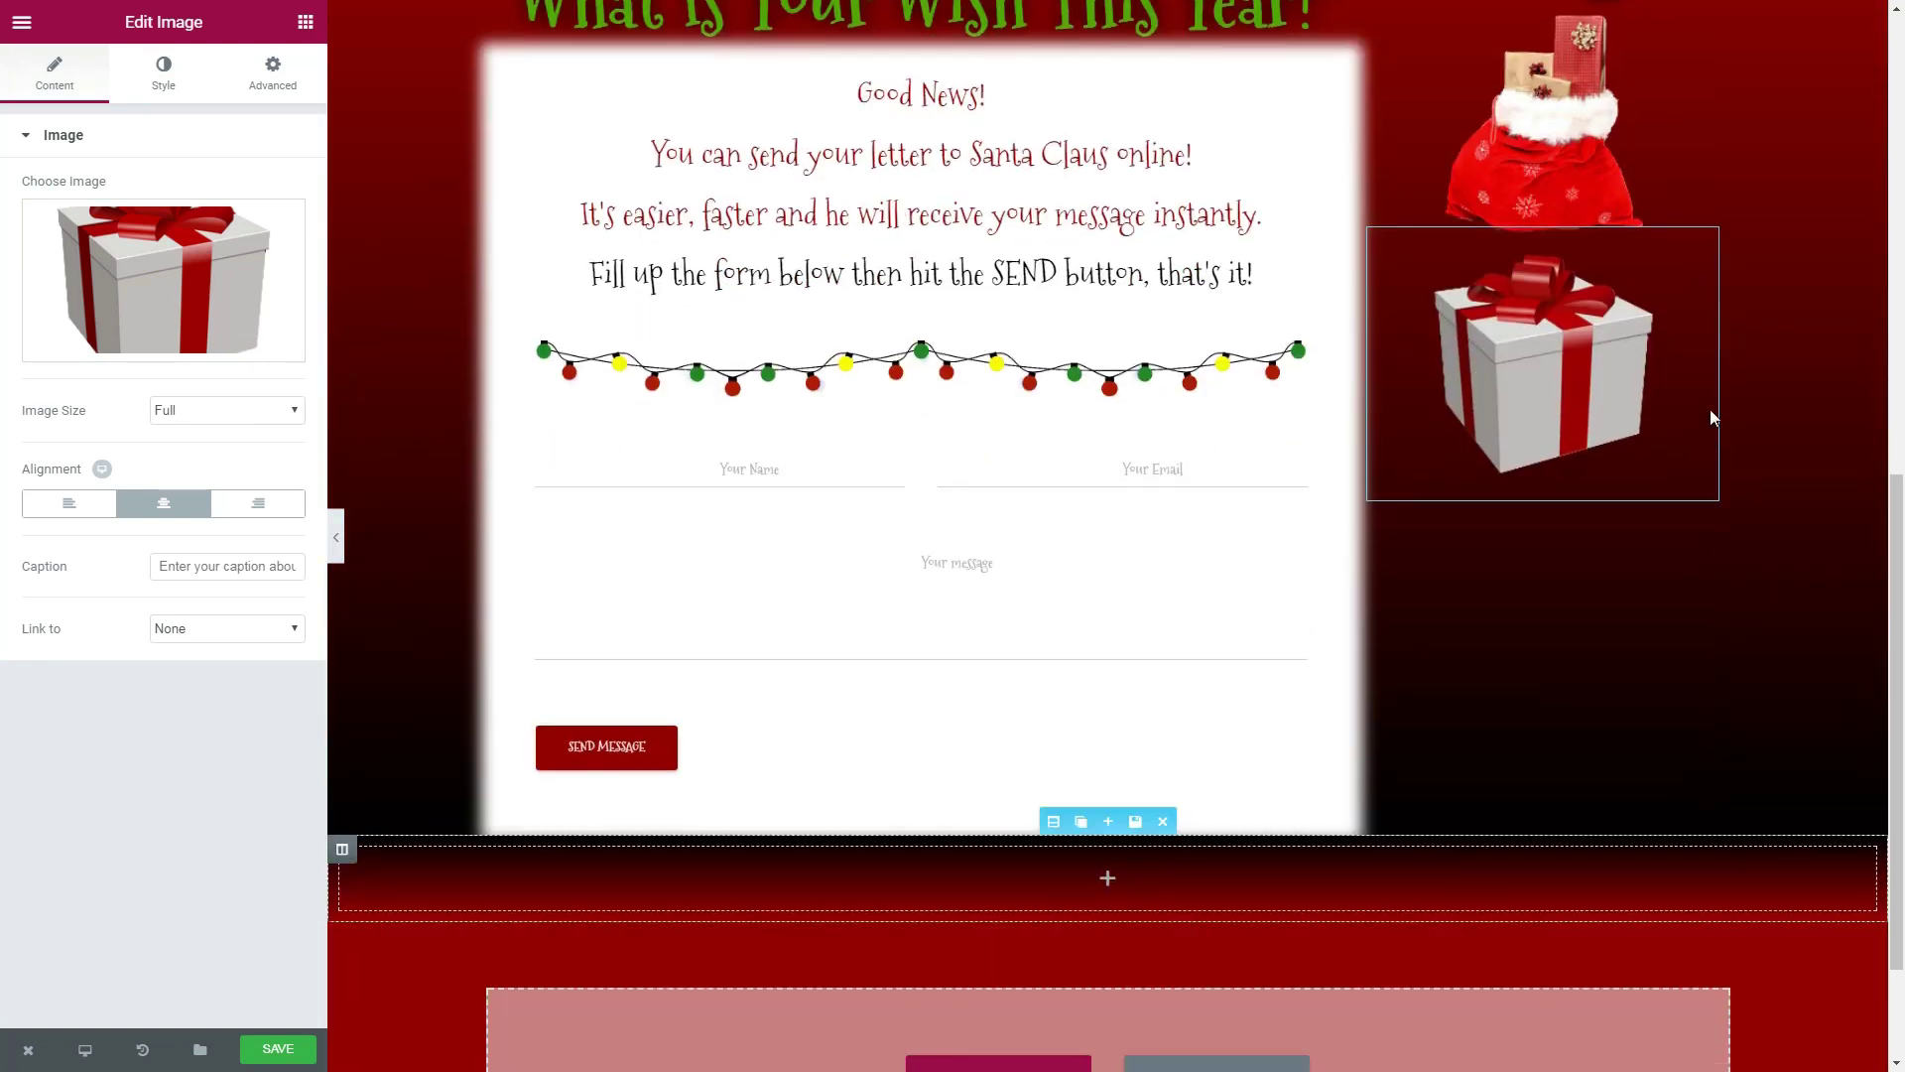
# - Duplicate the gift box image, replace one copy's picture with the Santa Claus image, and move Santa below the gift box
pyautogui.click(1682, 239)
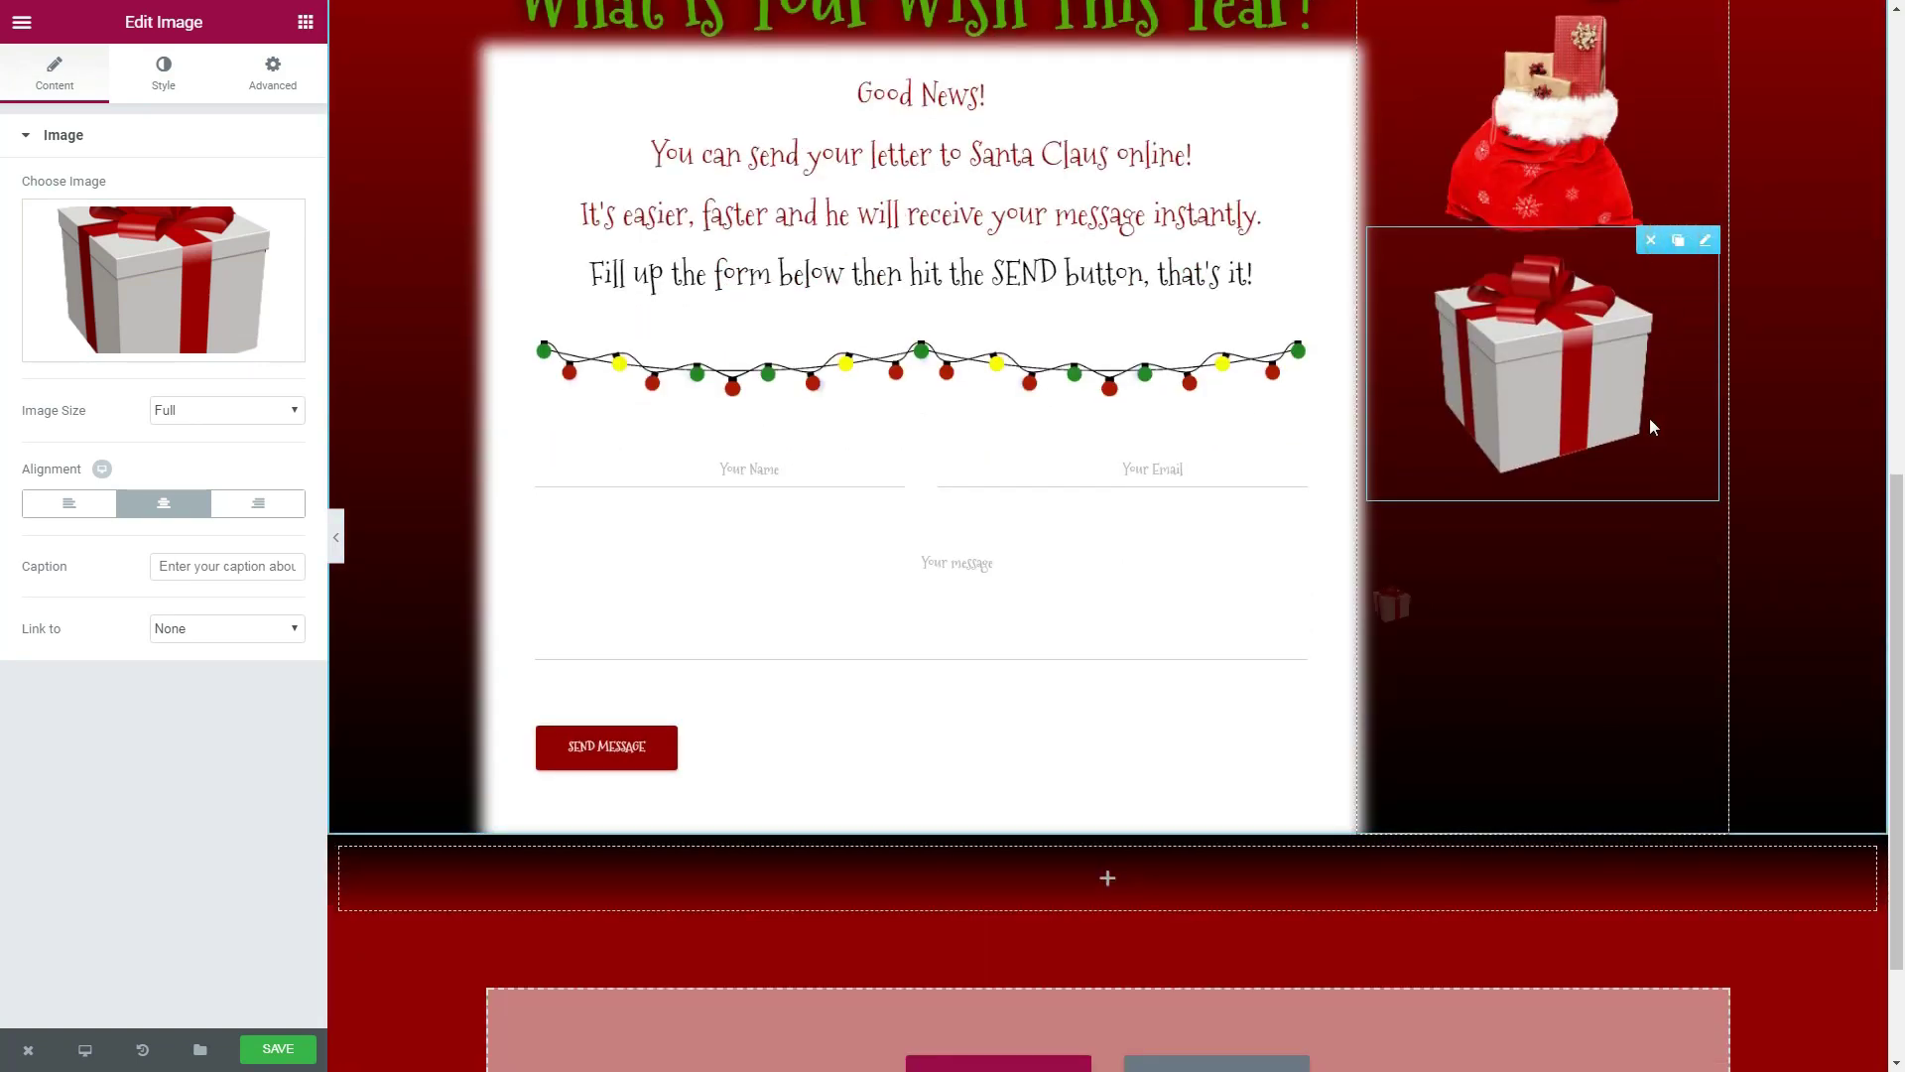
pyautogui.click(175, 276)
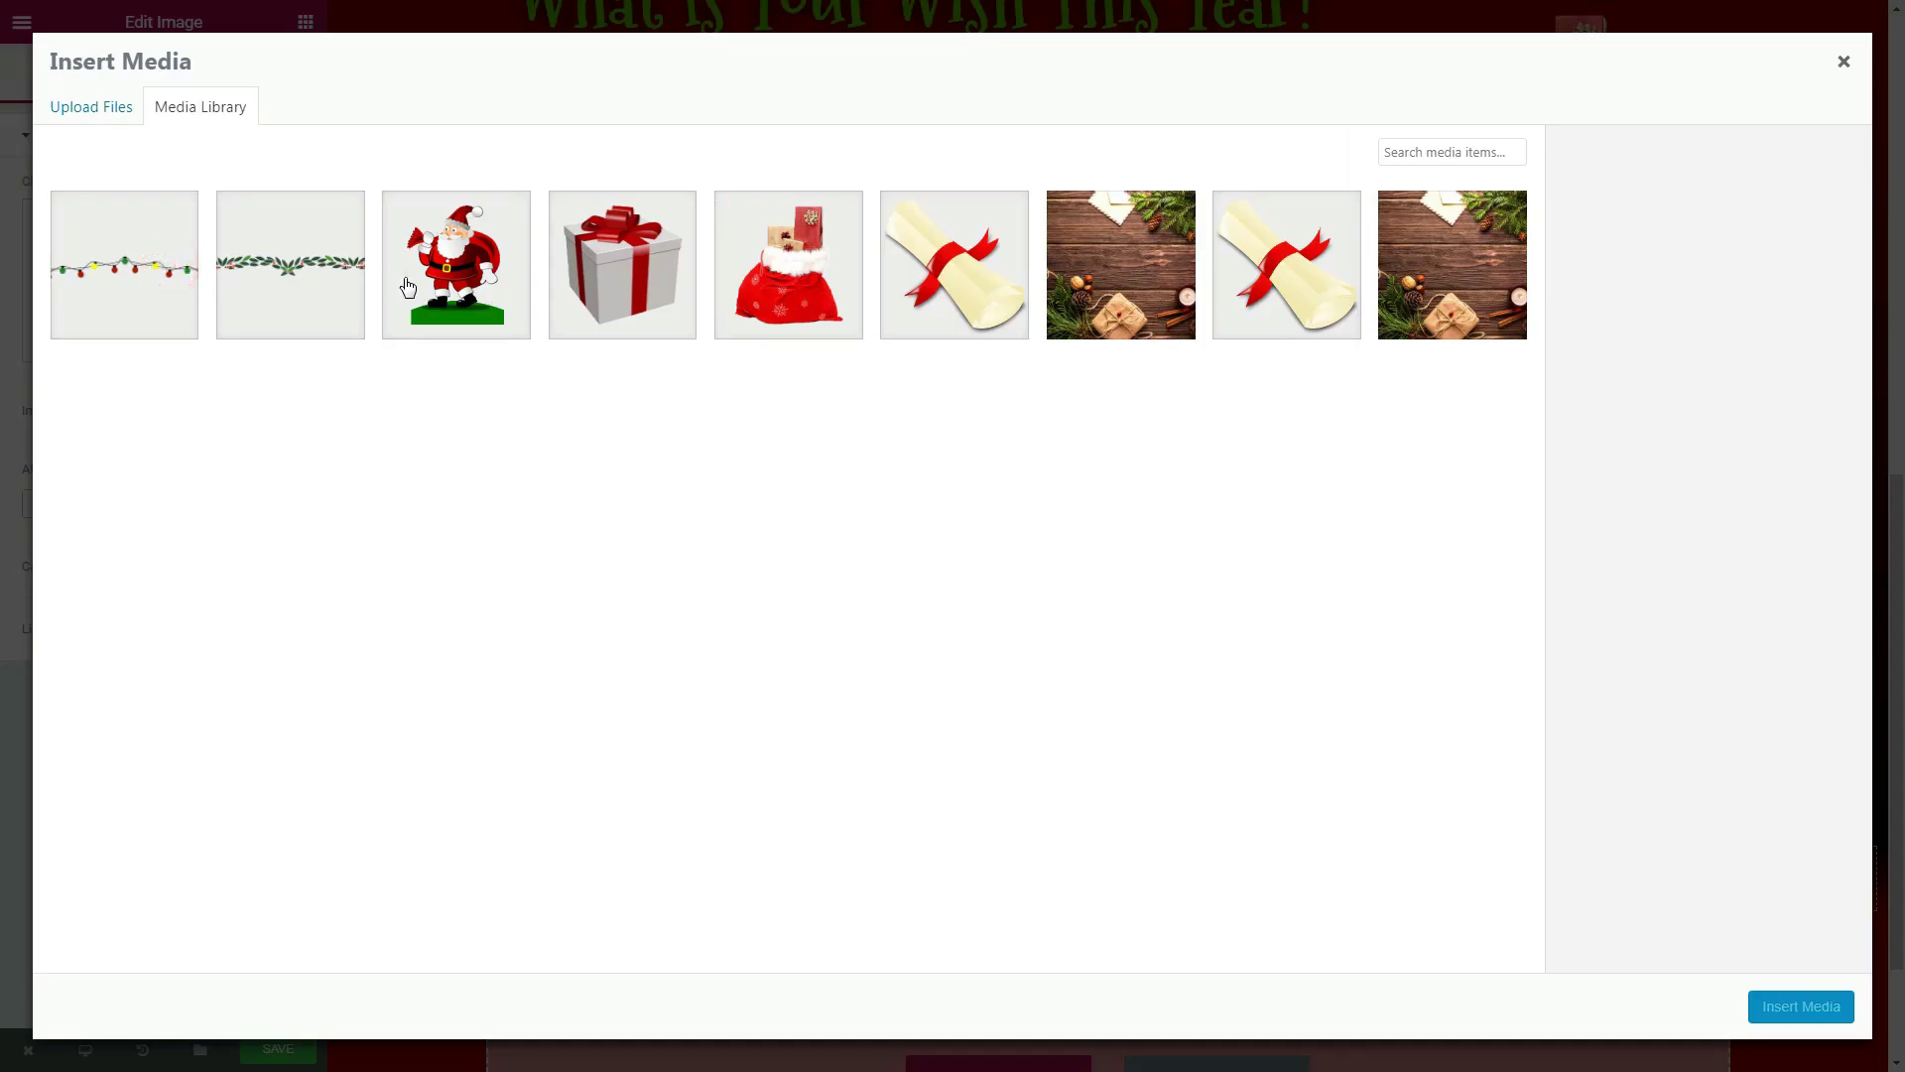
pyautogui.click(491, 291)
pyautogui.click(1798, 1006)
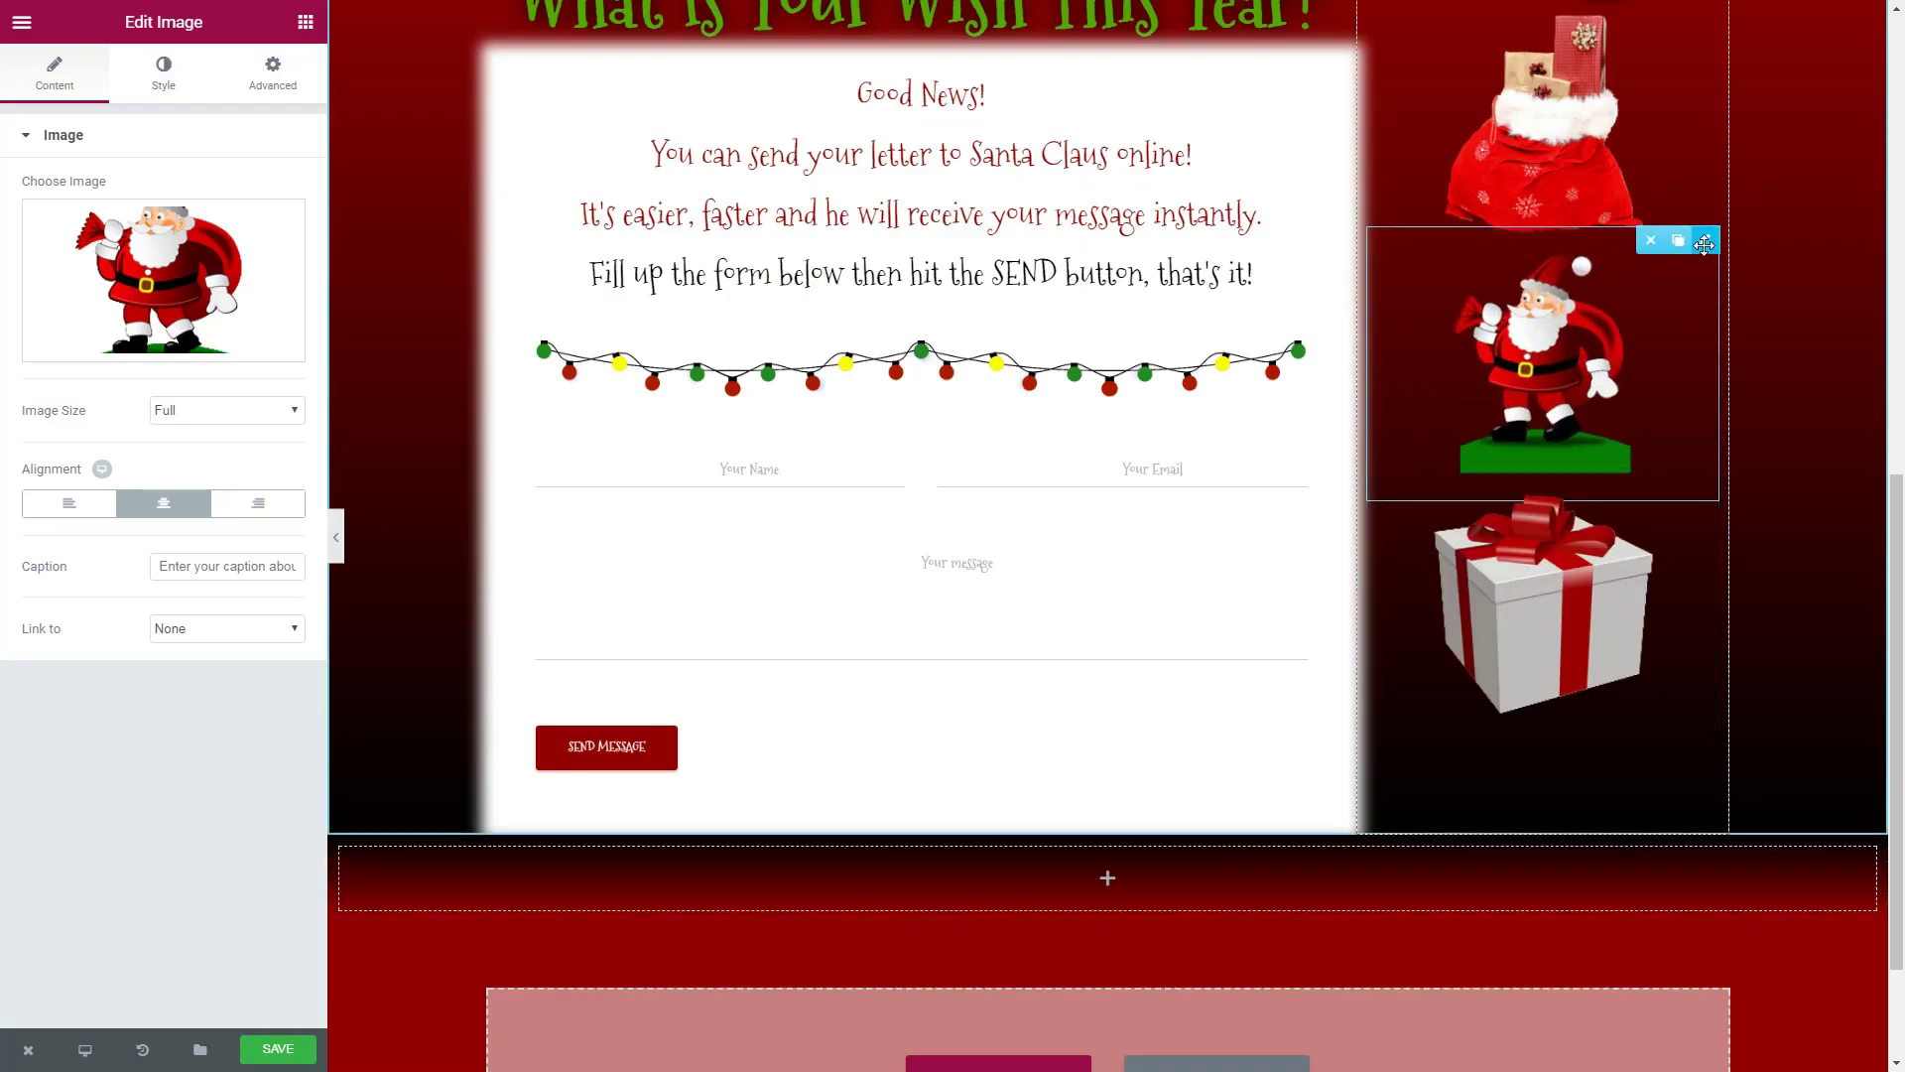
pyautogui.moveTo(1707, 245); pyautogui.dragTo(1586, 620)
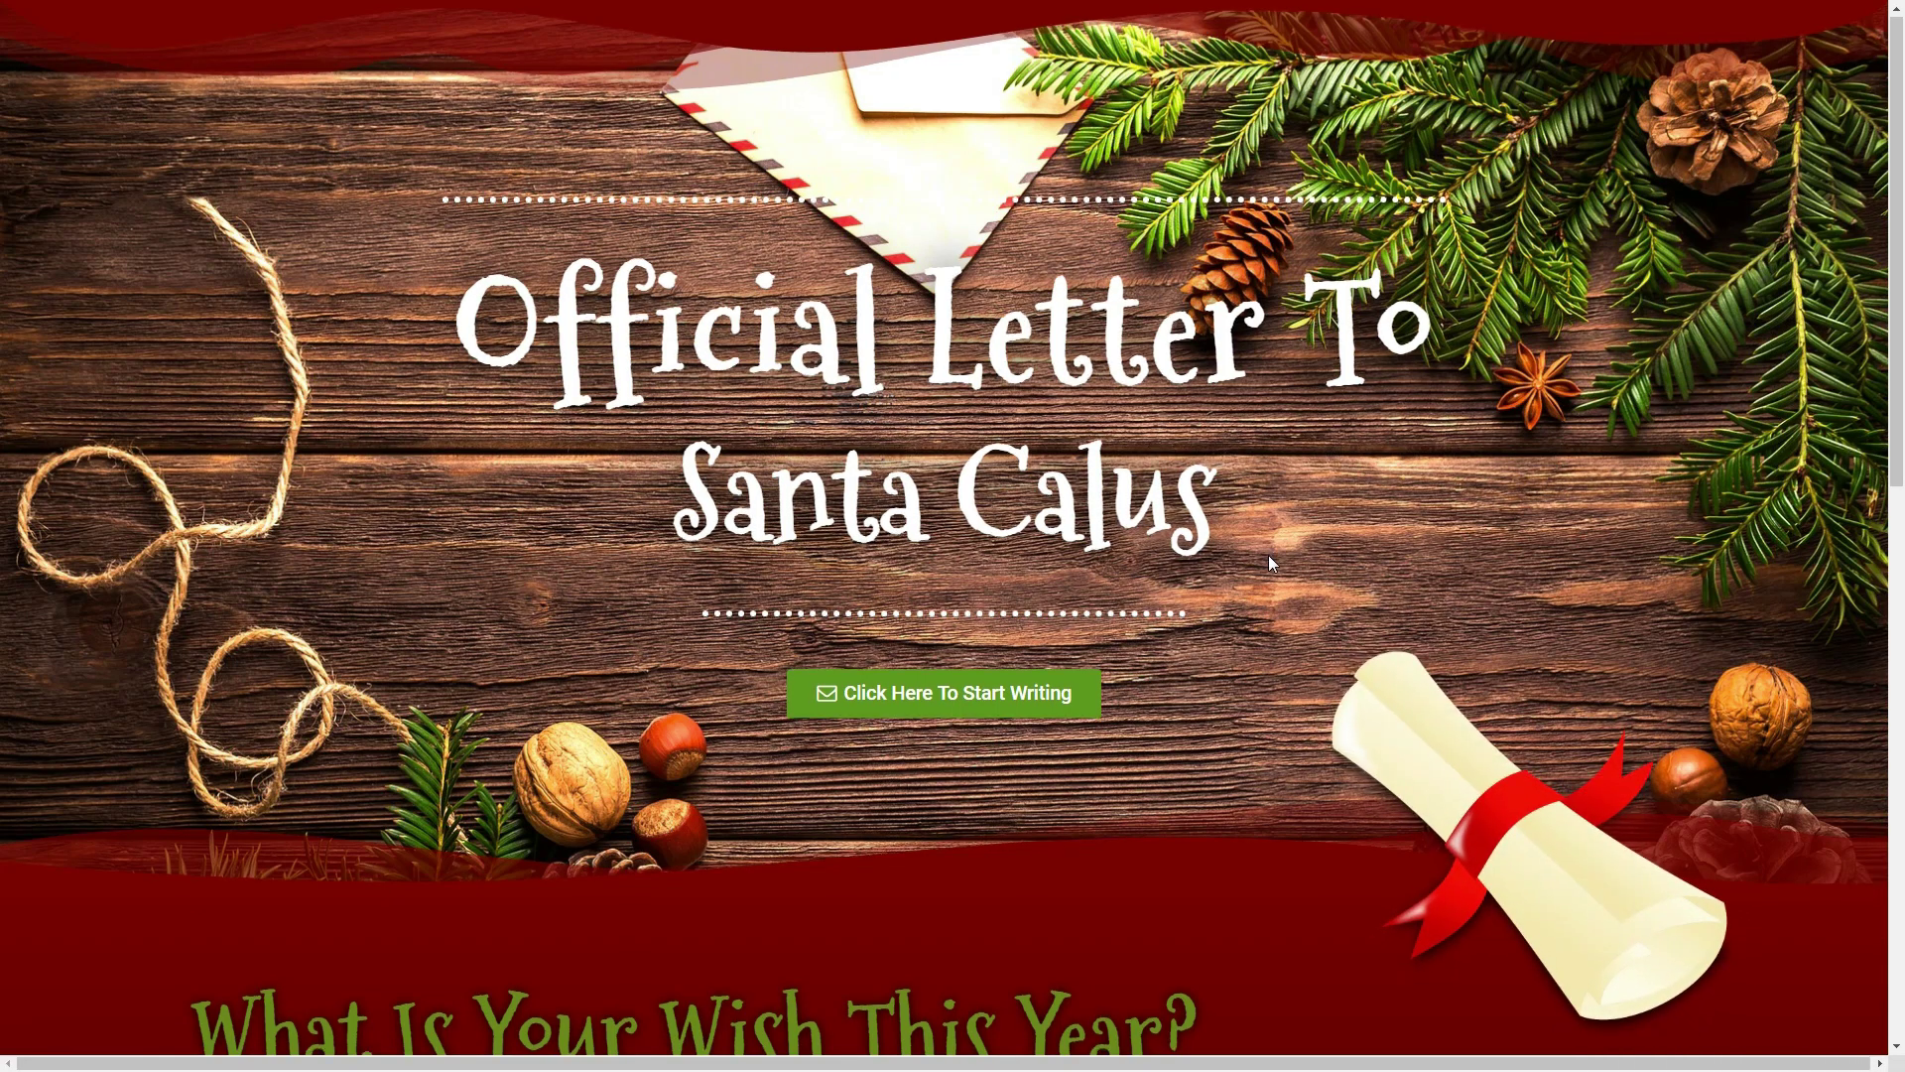
# - Add a single-column section below the letter section, with Stretch Section enabled and Content Width set to Full Width
pyautogui.scroll(-2, 1271, 554)
pyautogui.scroll(-6, 1270, 560)
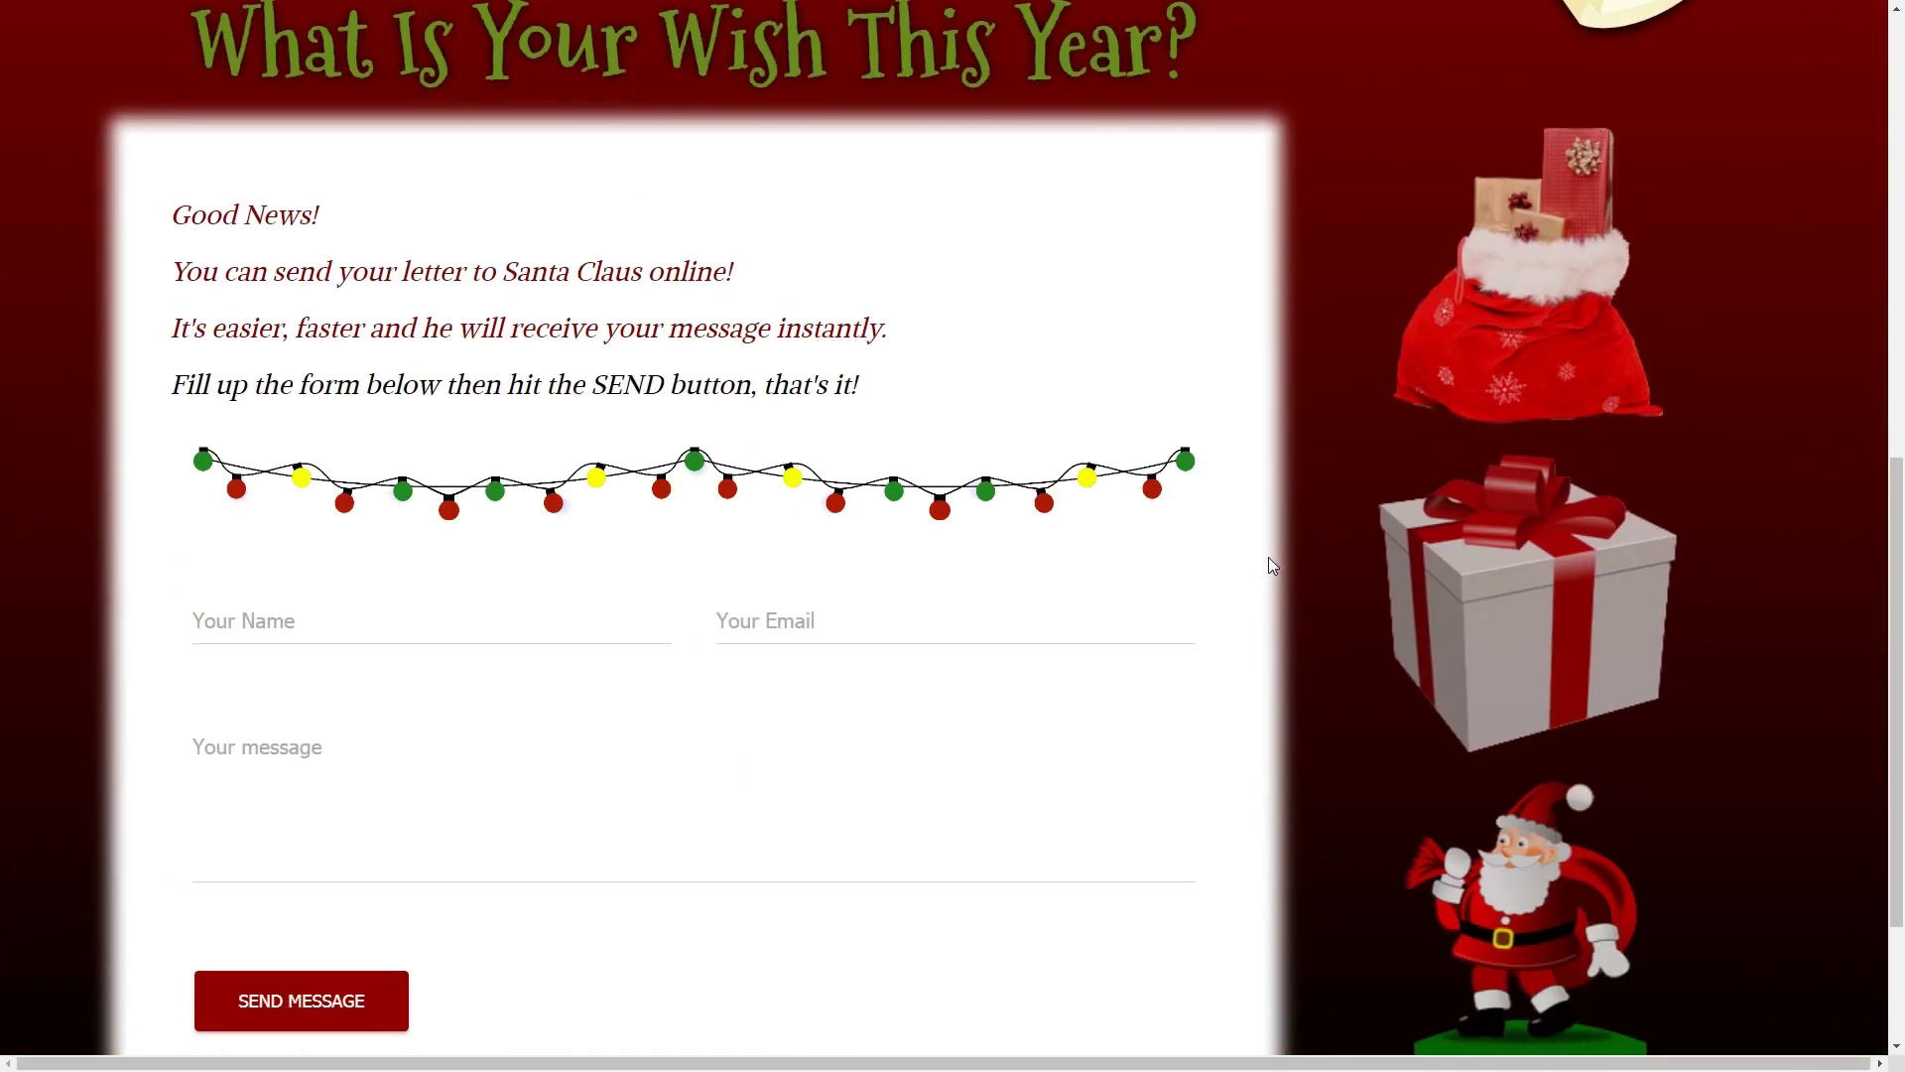
pyautogui.scroll(-2, 1268, 557)
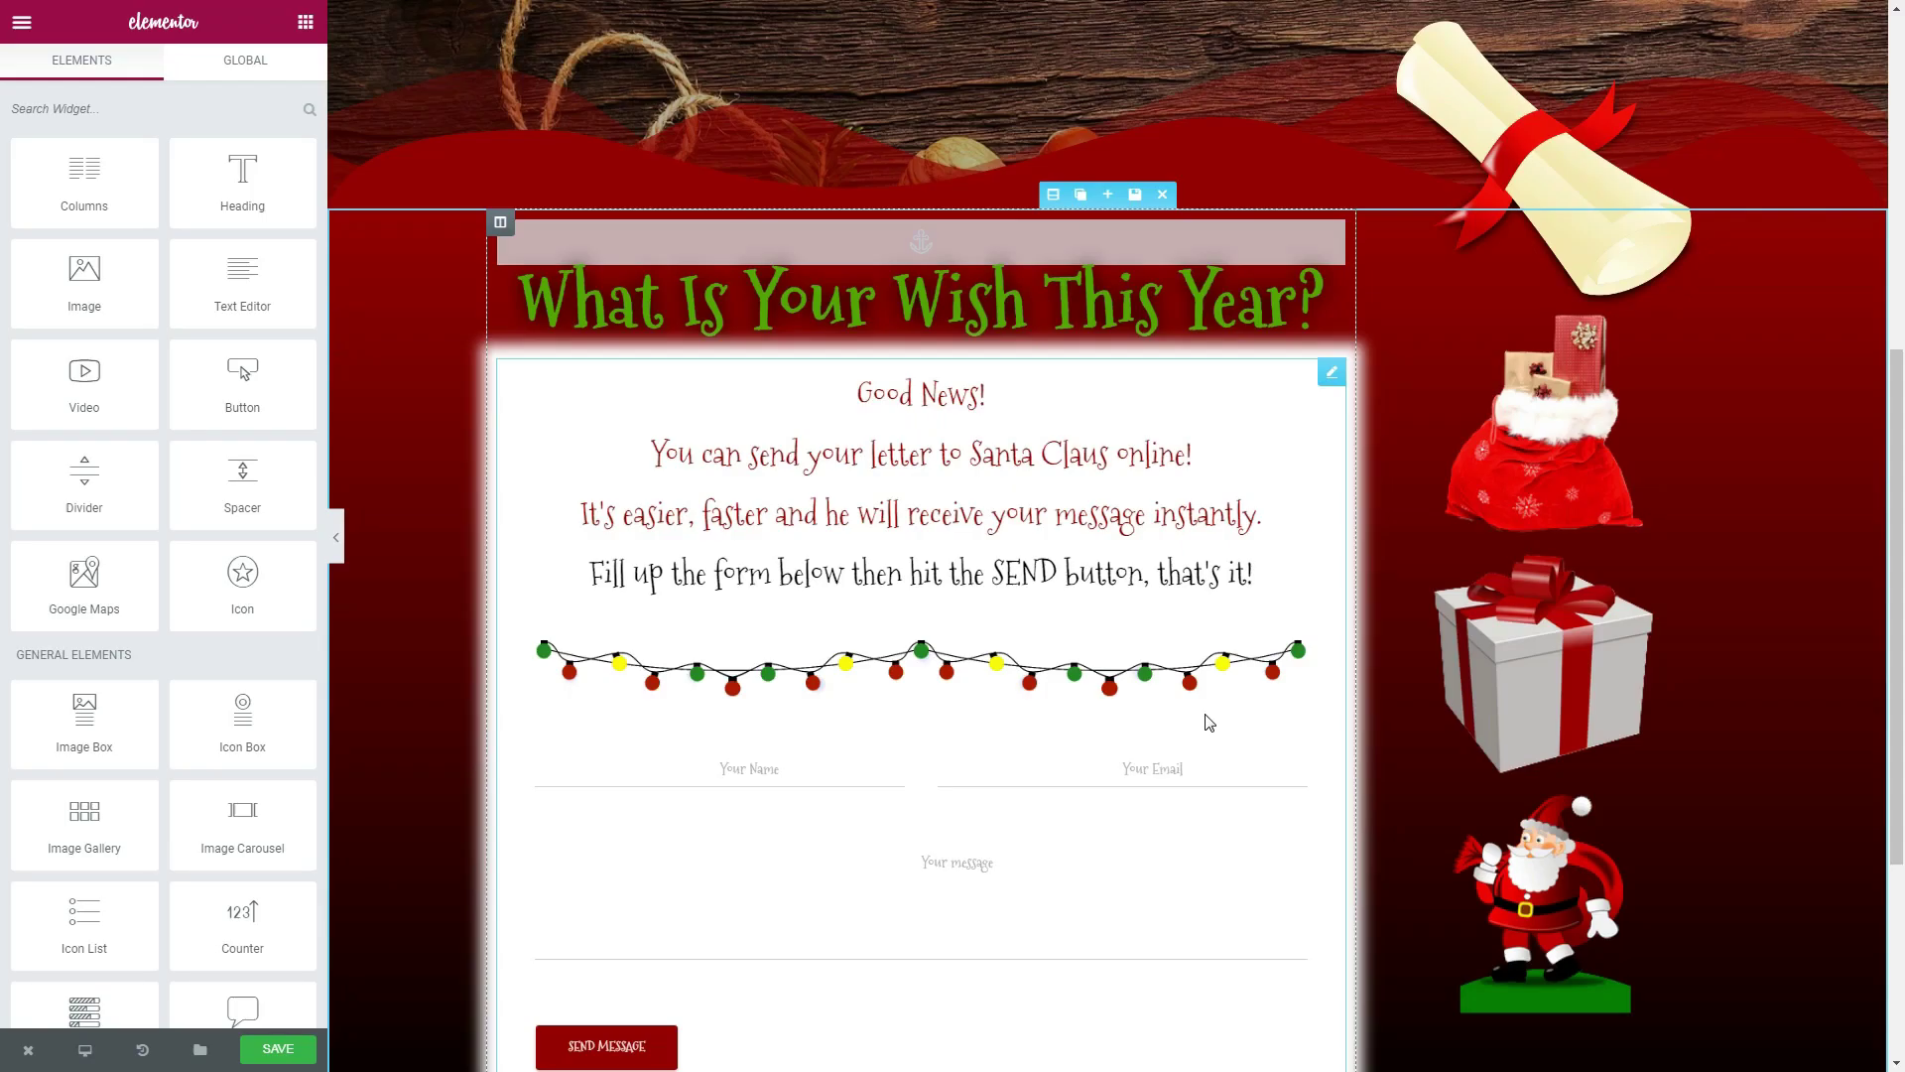
pyautogui.scroll(-3, 1203, 718)
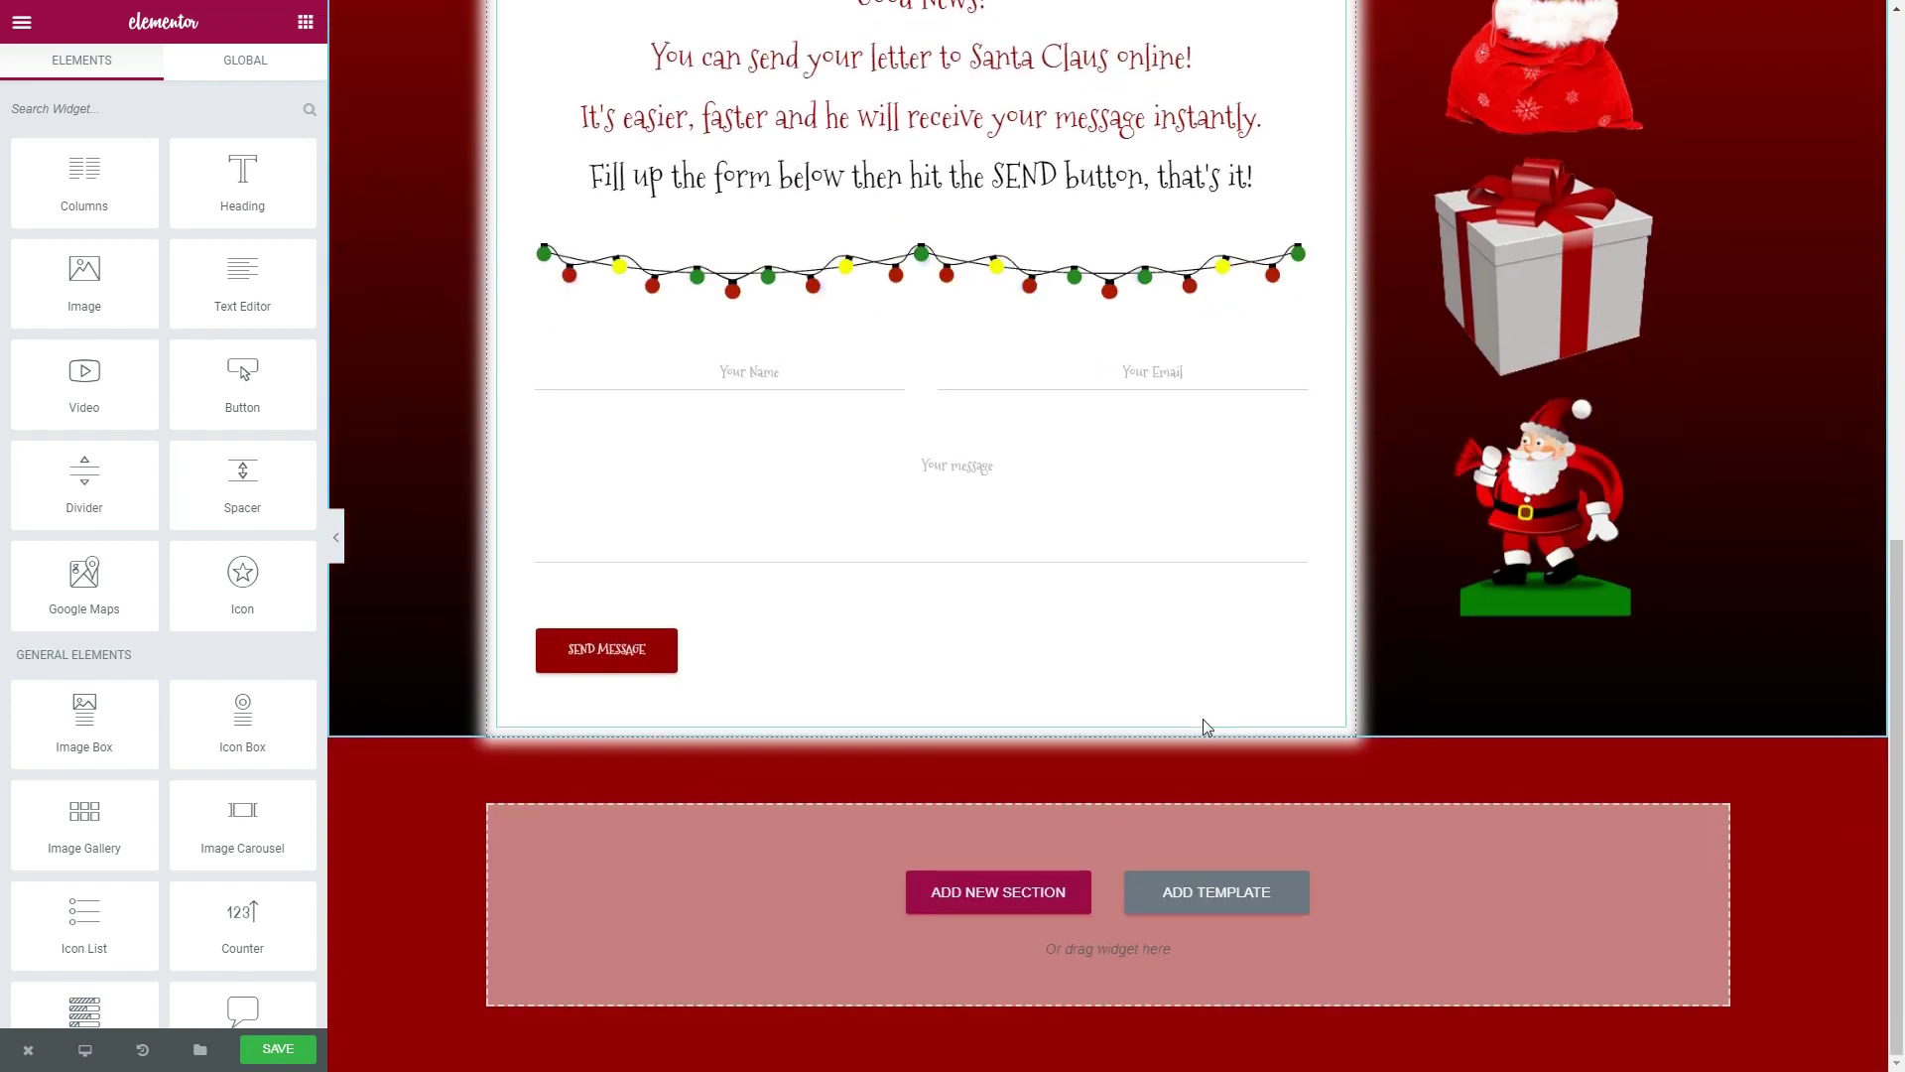
pyautogui.click(971, 901)
pyautogui.click(810, 943)
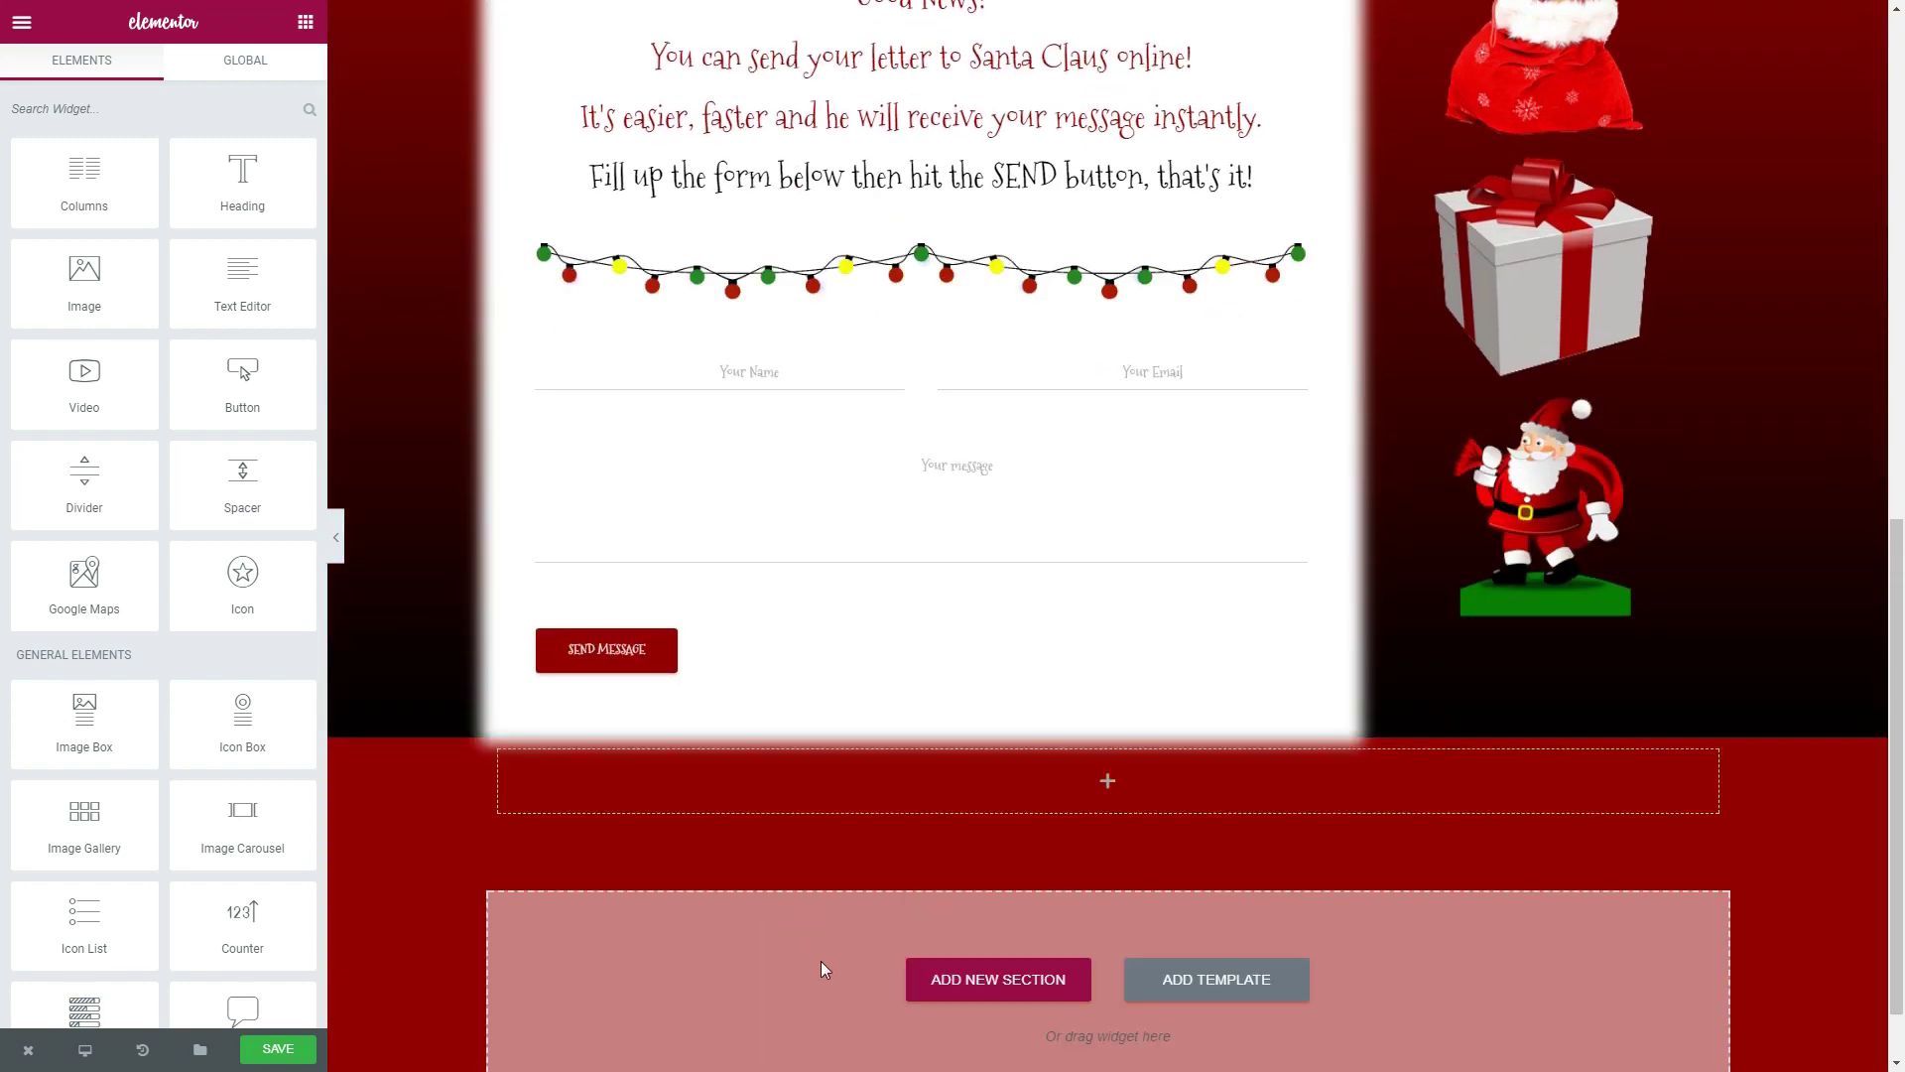
pyautogui.click(1053, 724)
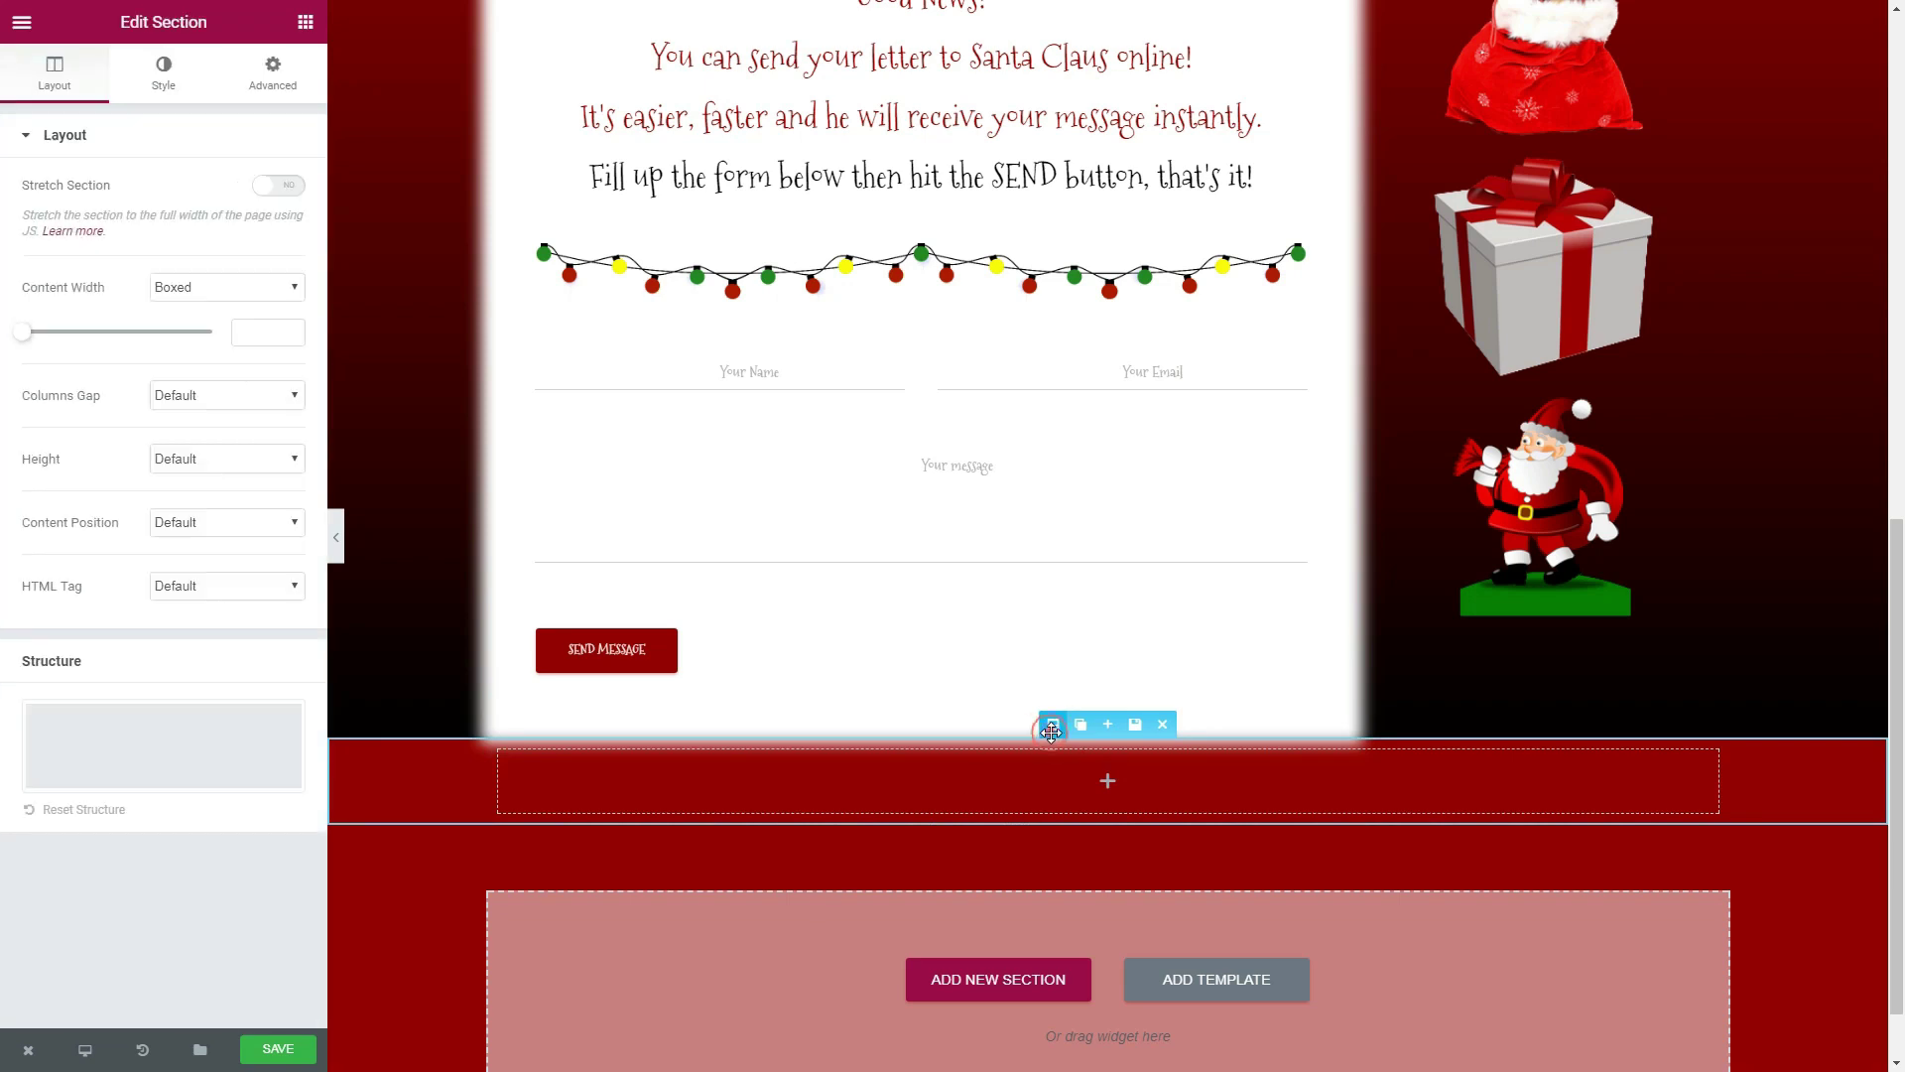
pyautogui.click(278, 186)
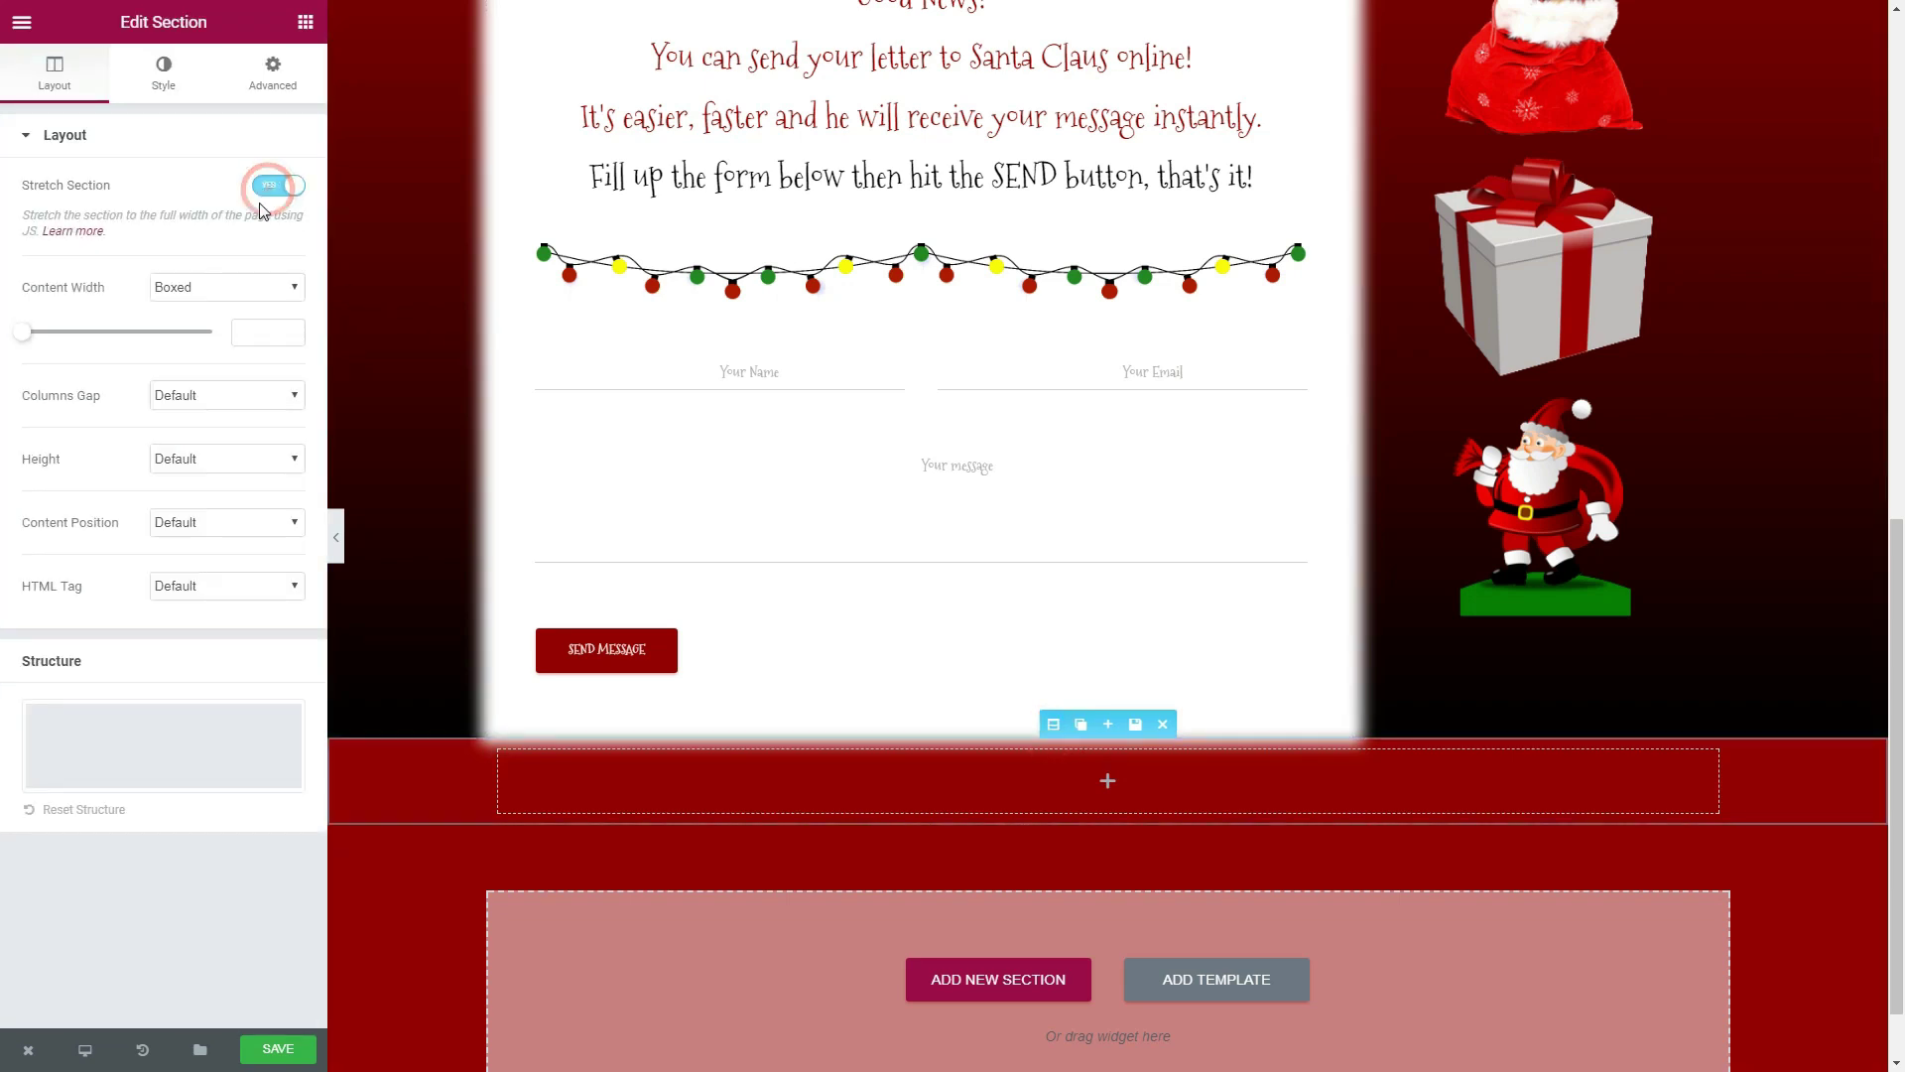
pyautogui.click(235, 288)
pyautogui.click(224, 327)
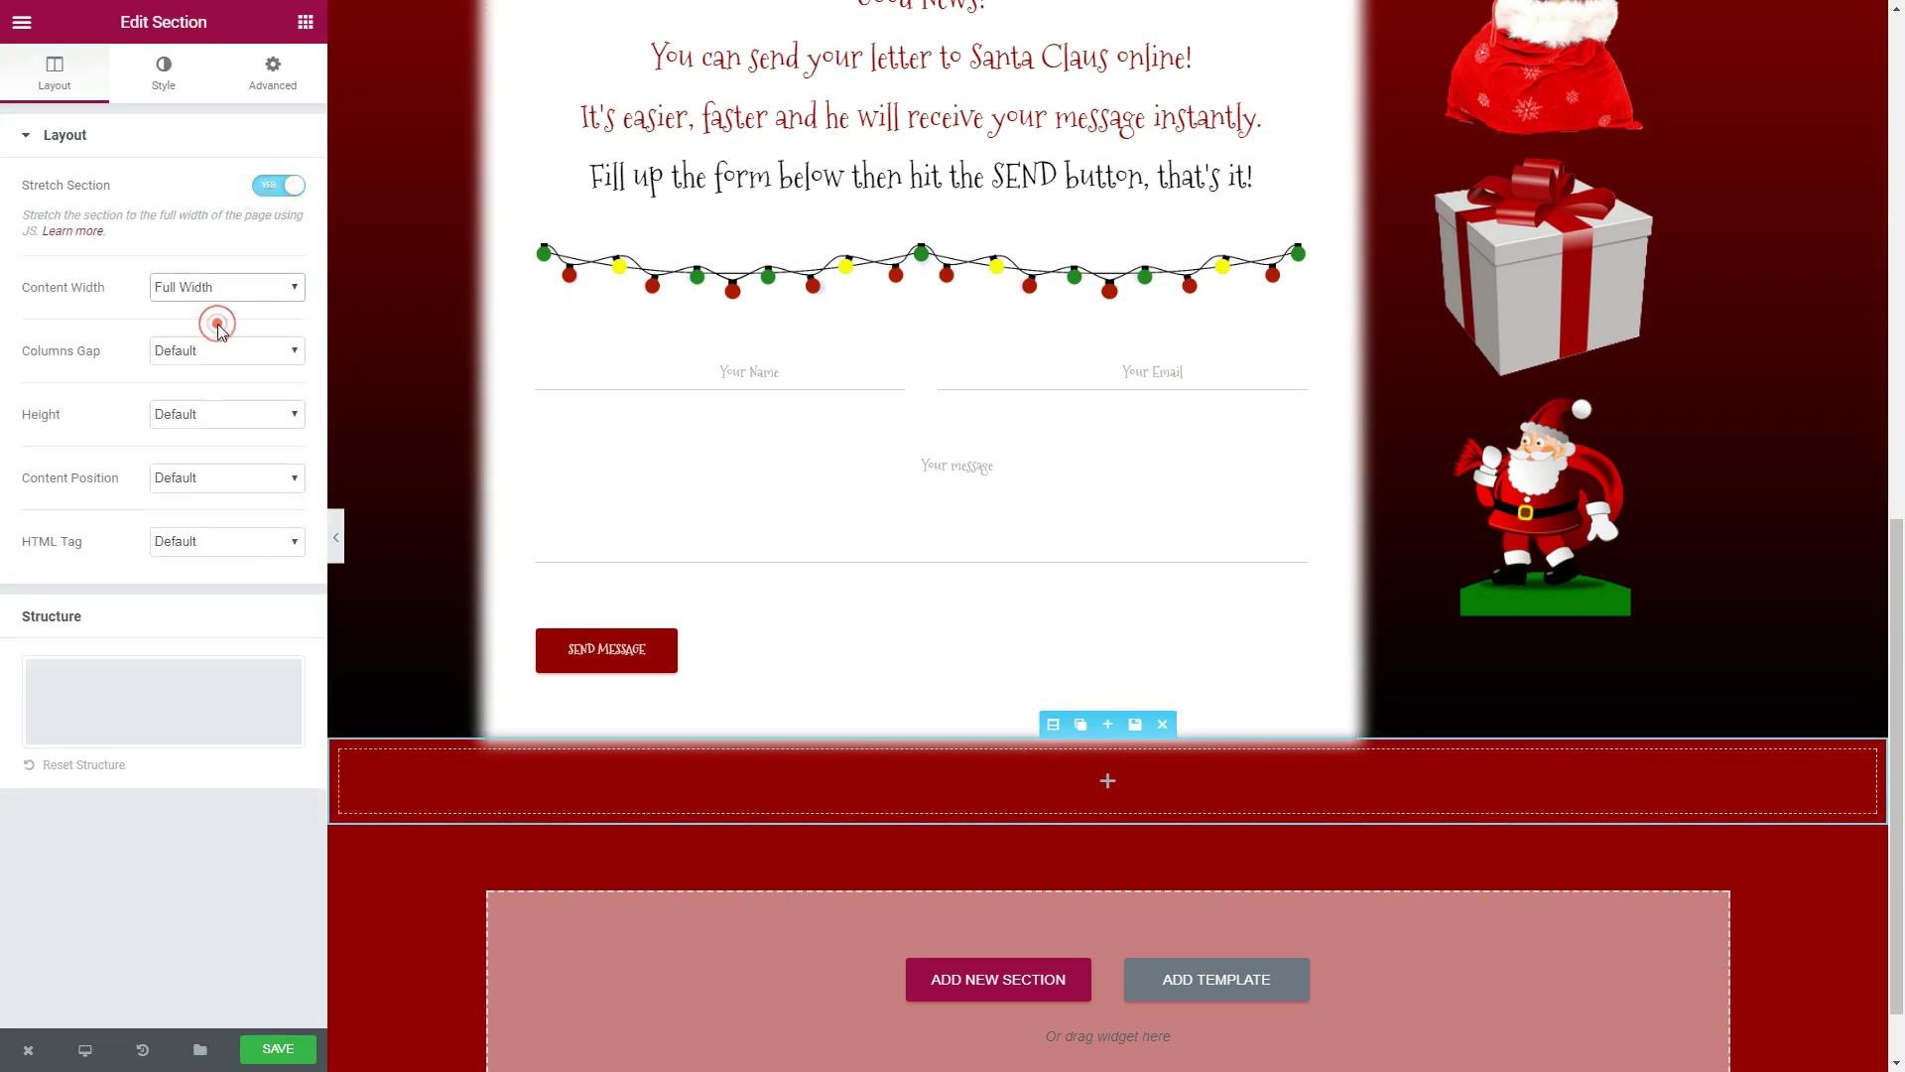
# - Add a Heading widget to the new footer section and center it
pyautogui.click(305, 24)
pyautogui.moveTo(236, 174); pyautogui.dragTo(1099, 794)
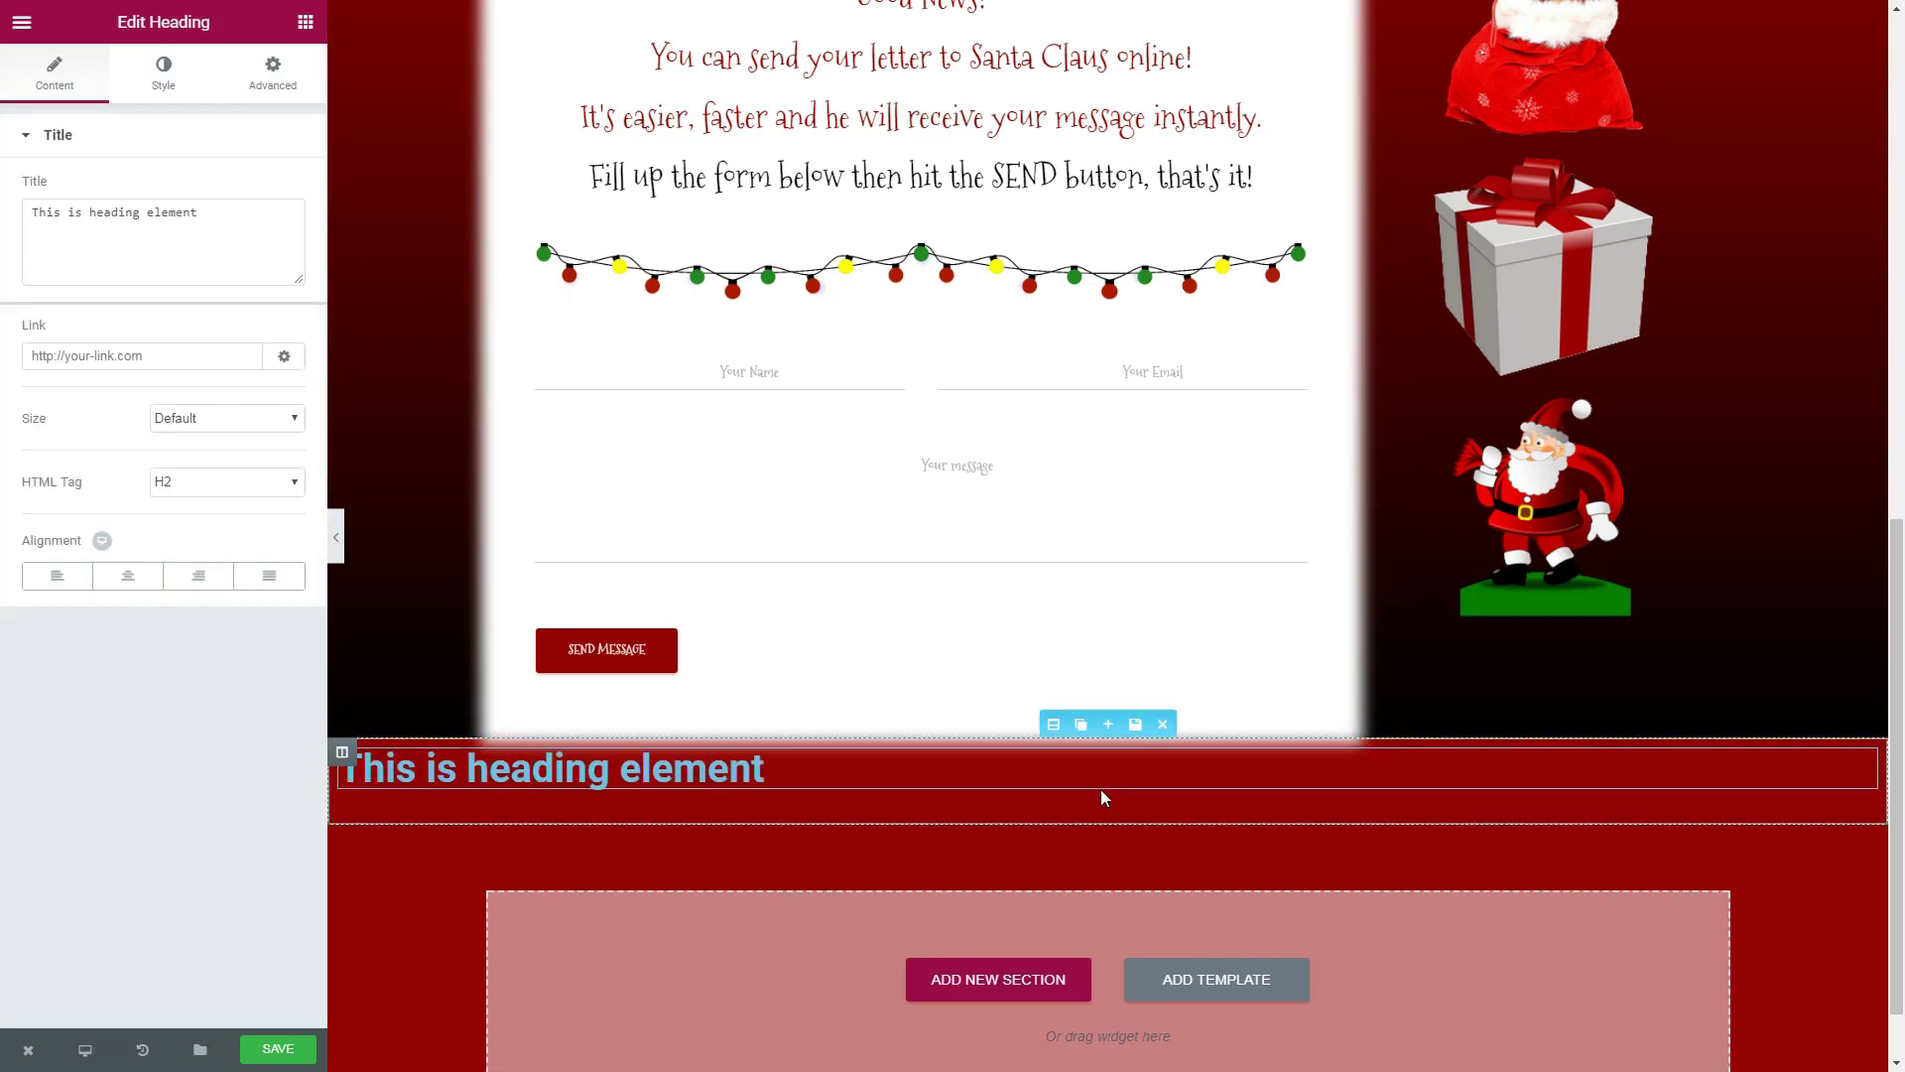
pyautogui.click(129, 576)
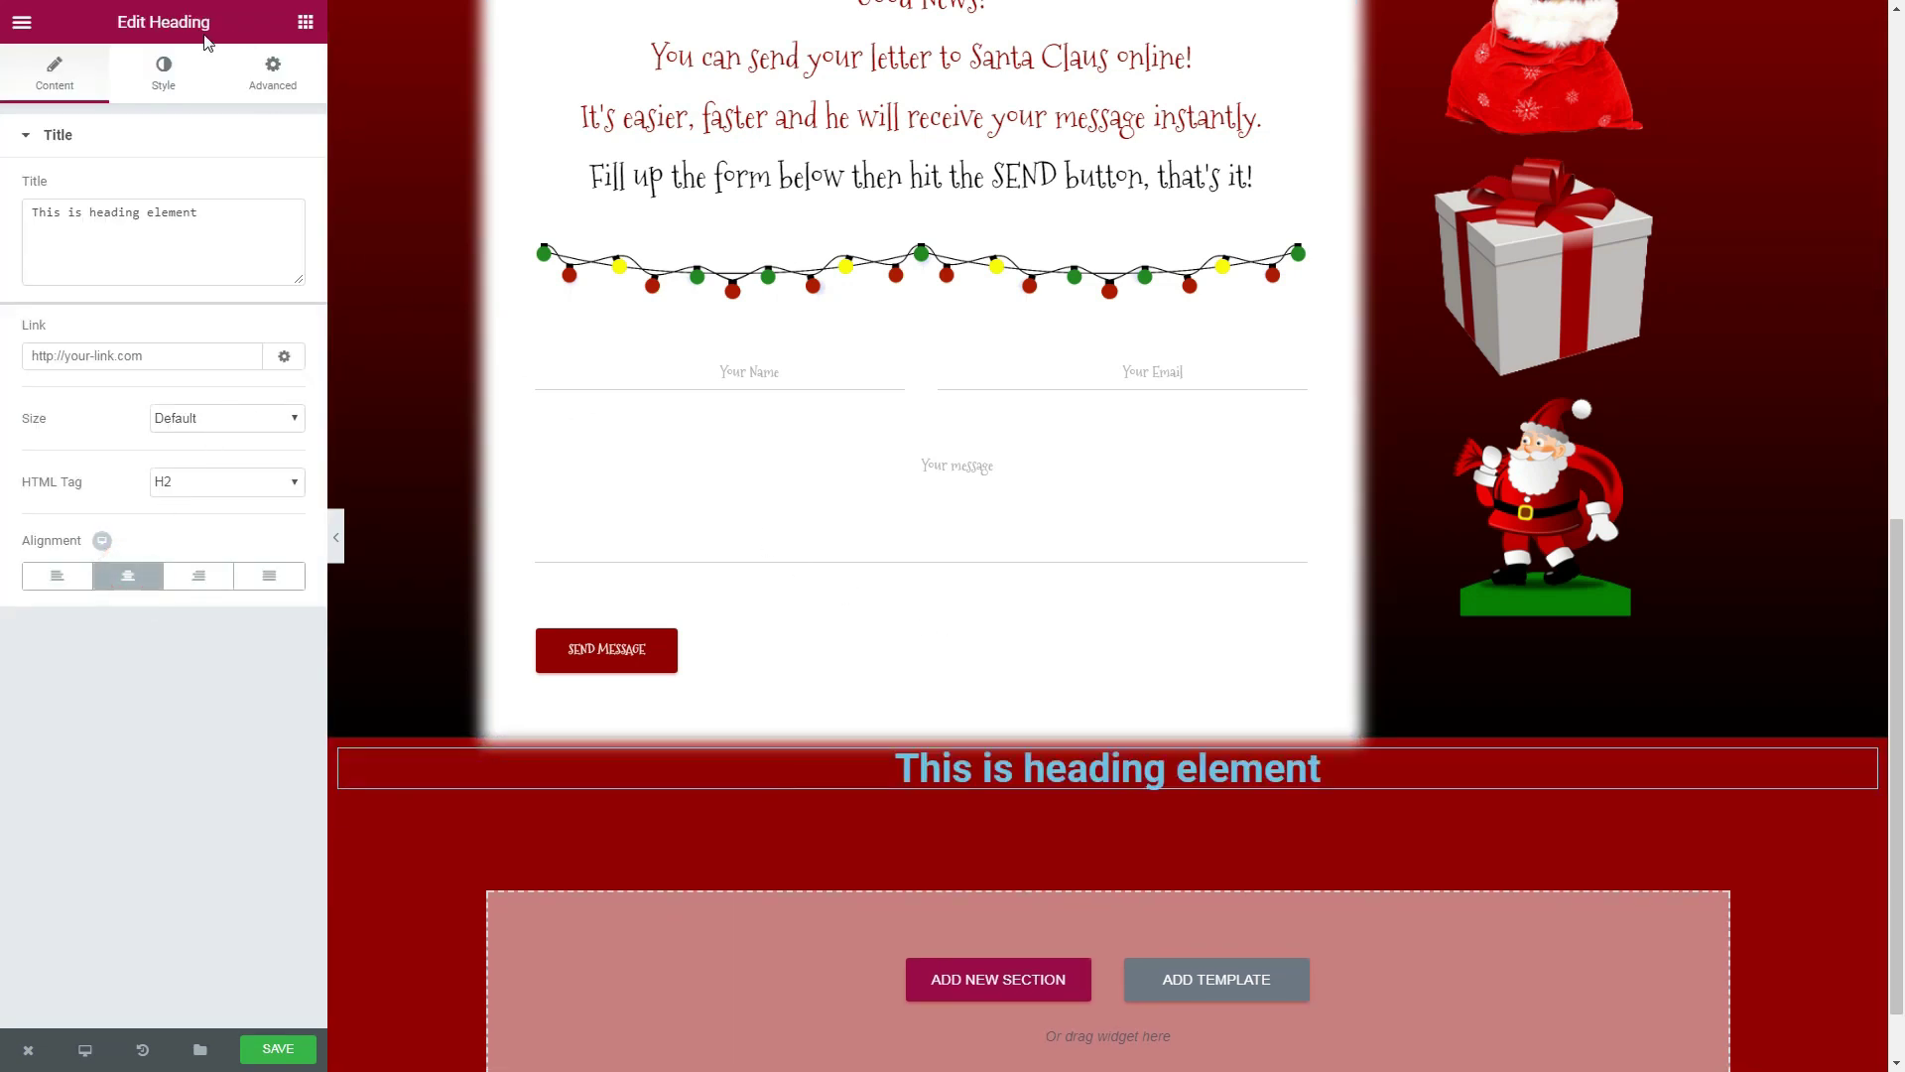
# - Enable custom typography on the footer heading, with the Mountains of Christmas font and white text
pyautogui.click(154, 64)
pyautogui.click(266, 248)
pyautogui.click(243, 399)
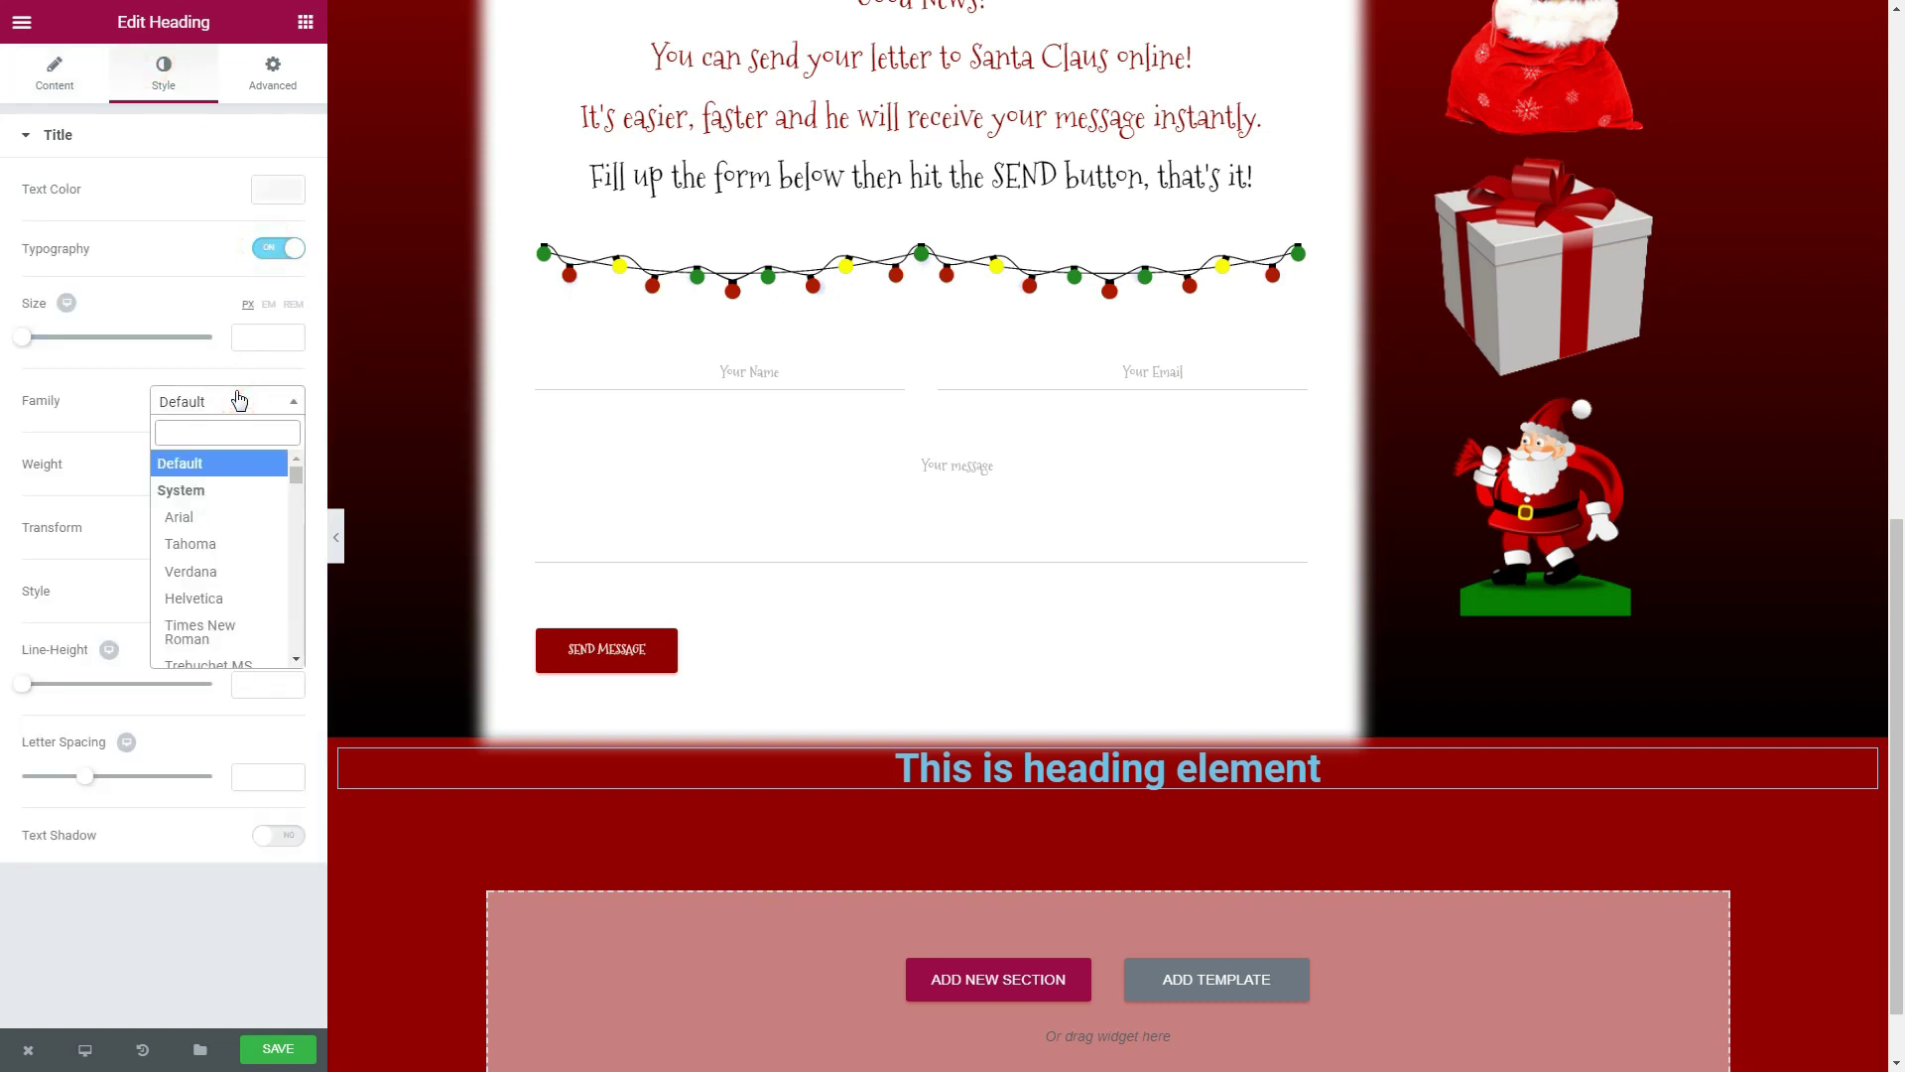
pyautogui.write('chri')
pyautogui.click(216, 501)
pyautogui.click(276, 189)
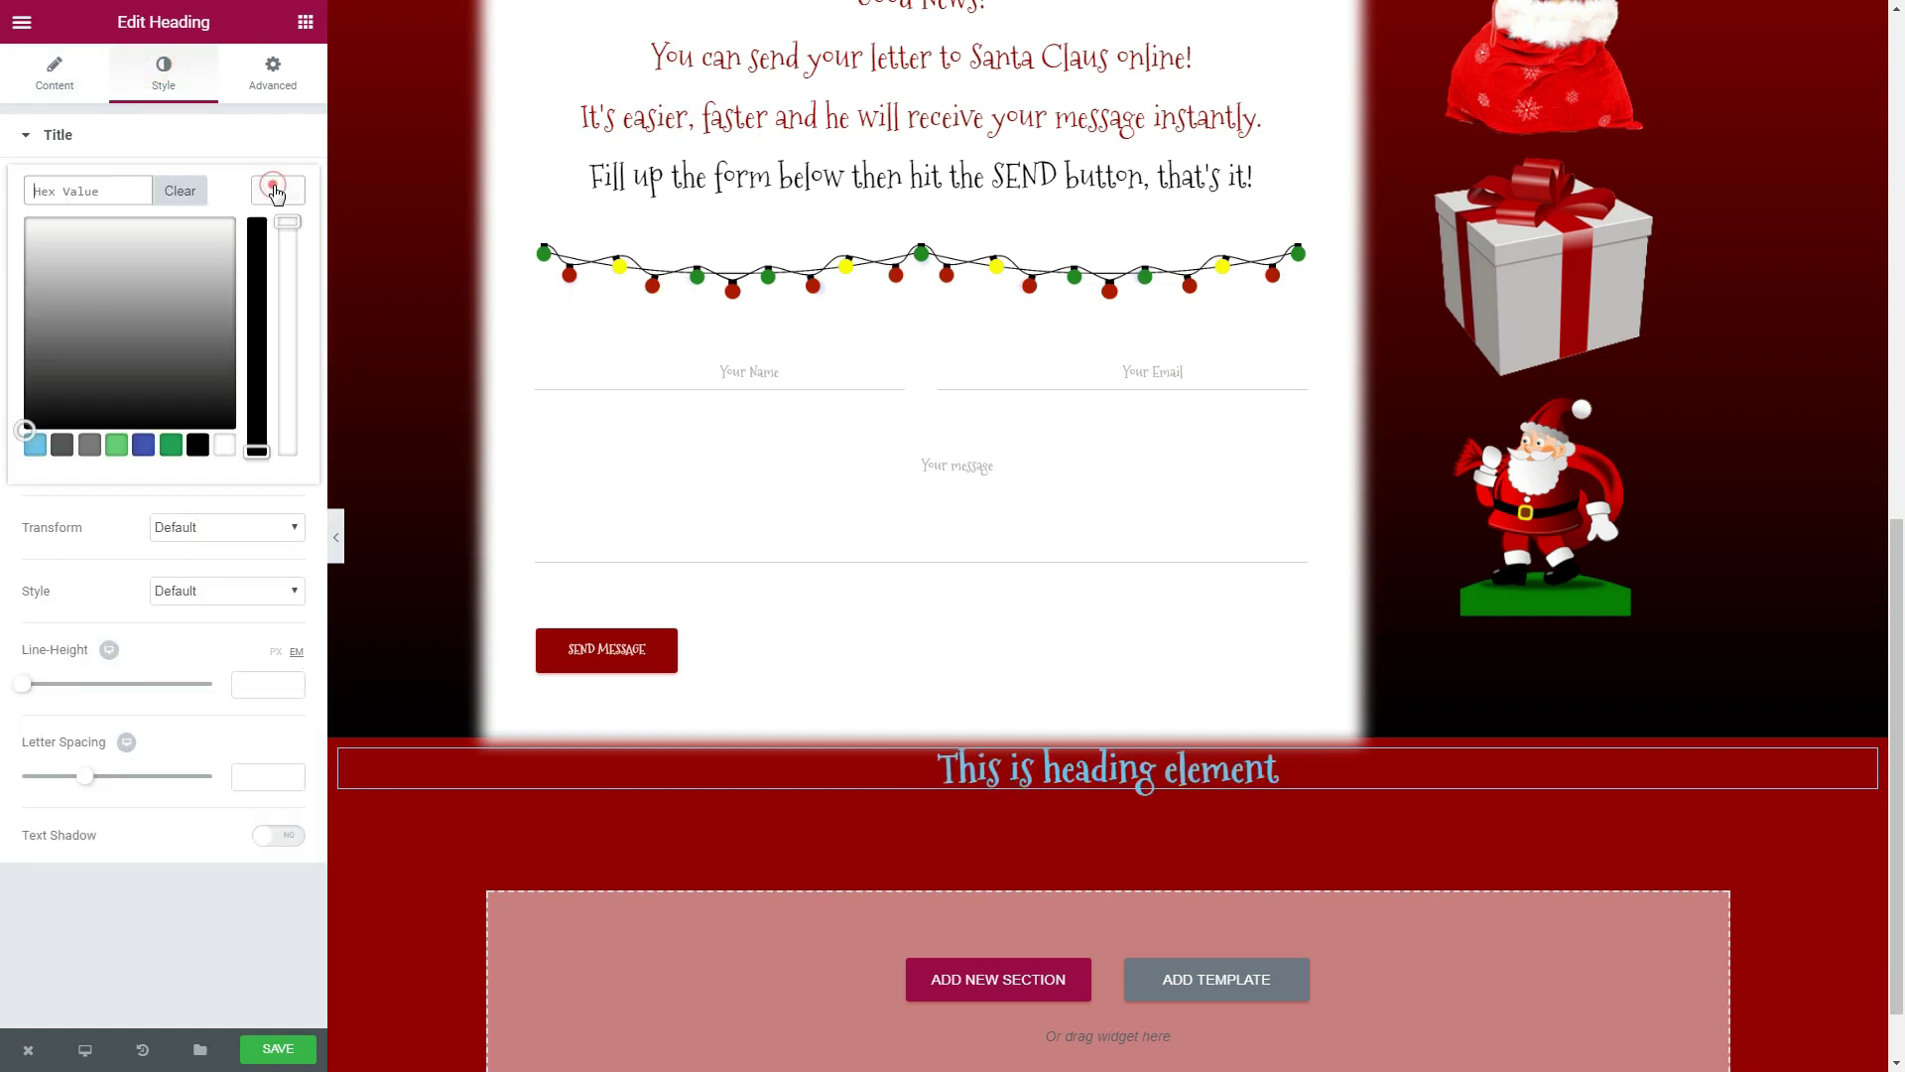
pyautogui.click(225, 449)
# - Change the footer heading's title to "Santa Claus Online" and set its font size to 56 px
pyautogui.click(55, 75)
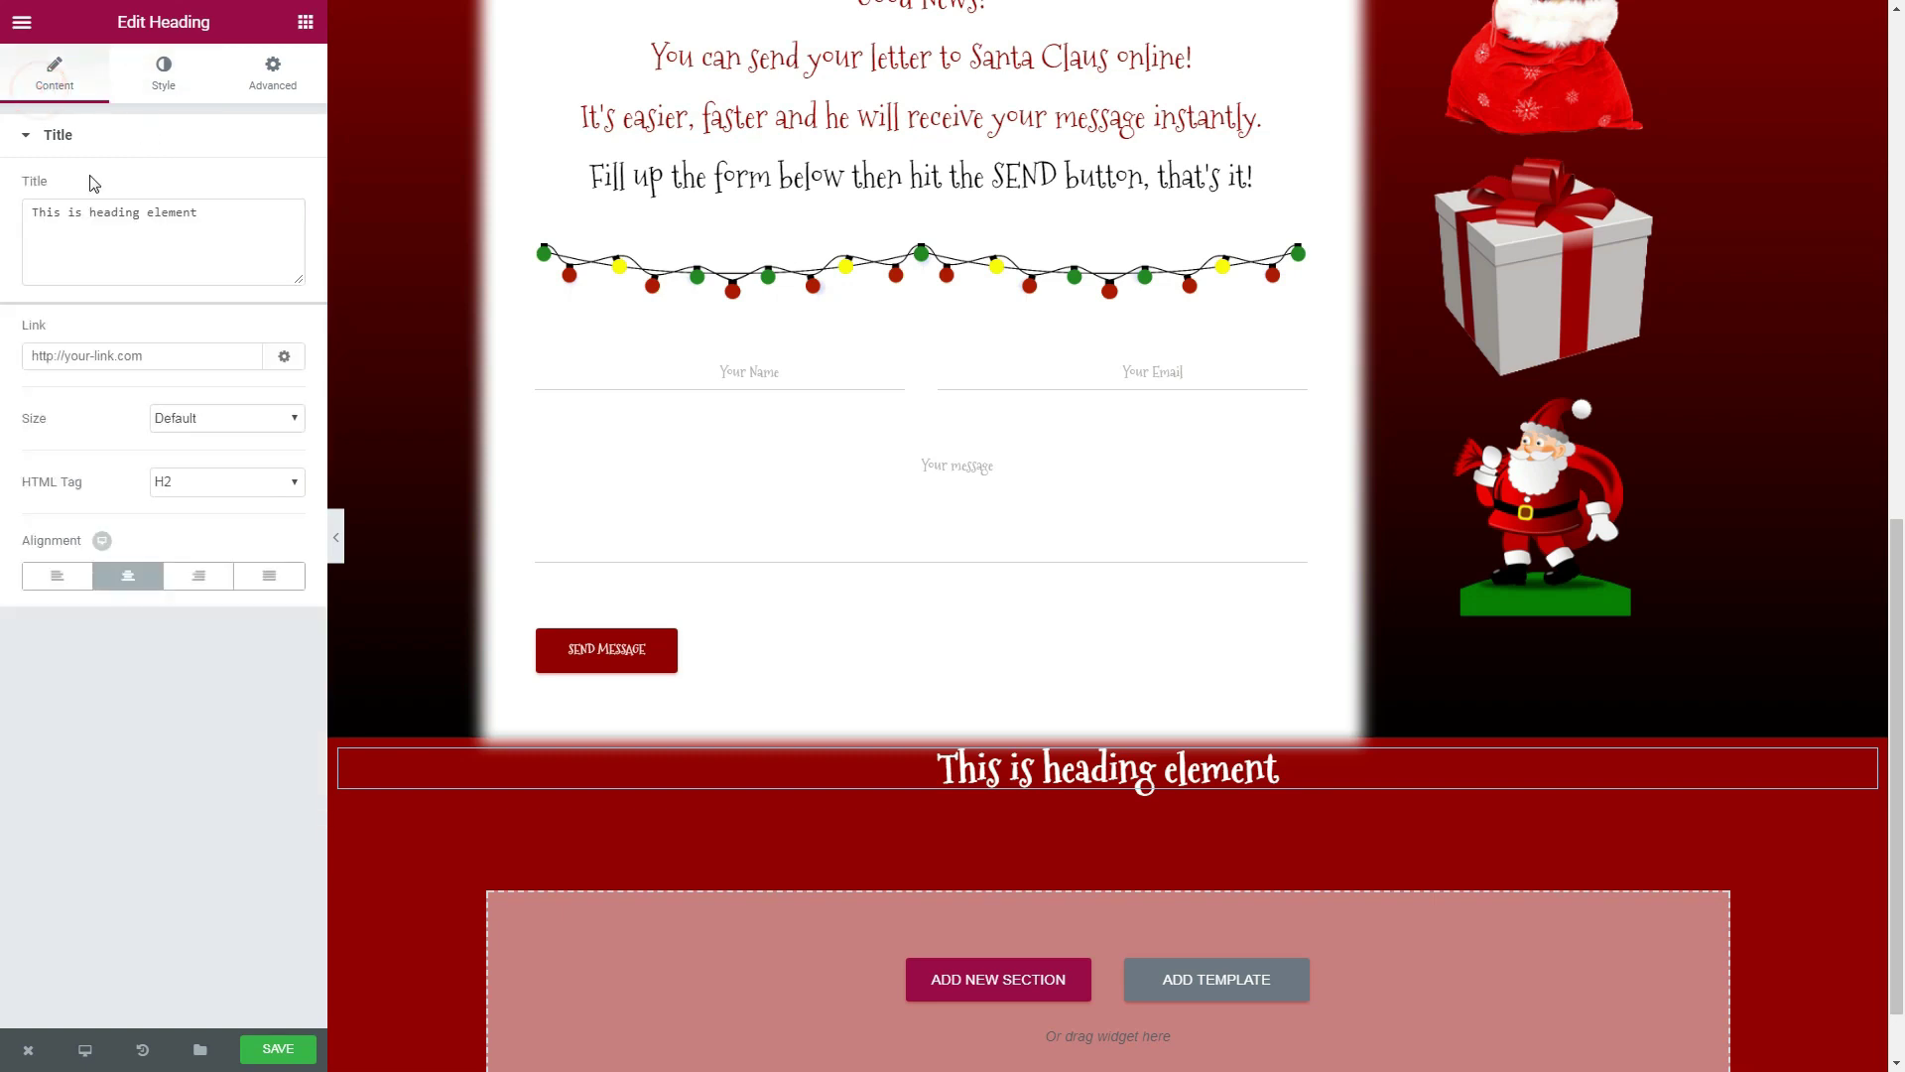
pyautogui.moveTo(213, 214); pyautogui.dragTo(3, 227)
pyautogui.write('Santa Claus Online')
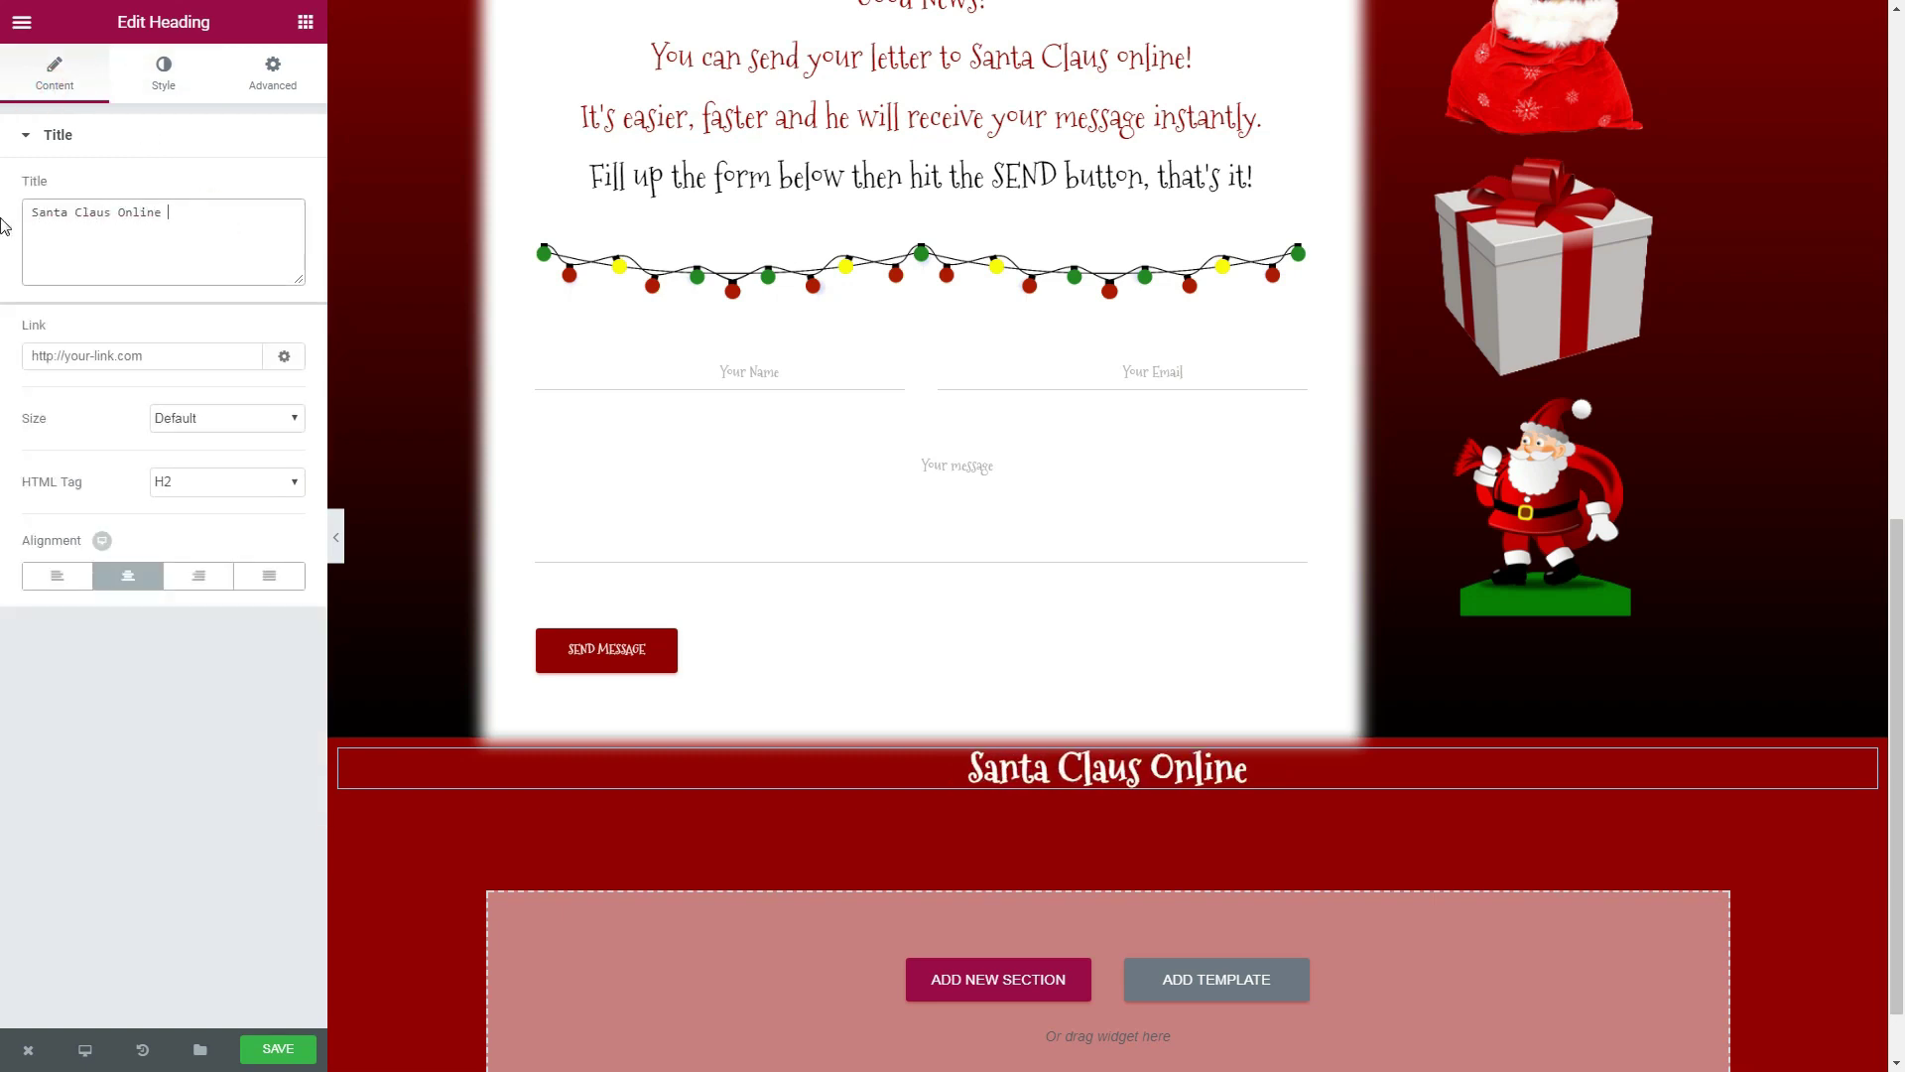
pyautogui.click(155, 80)
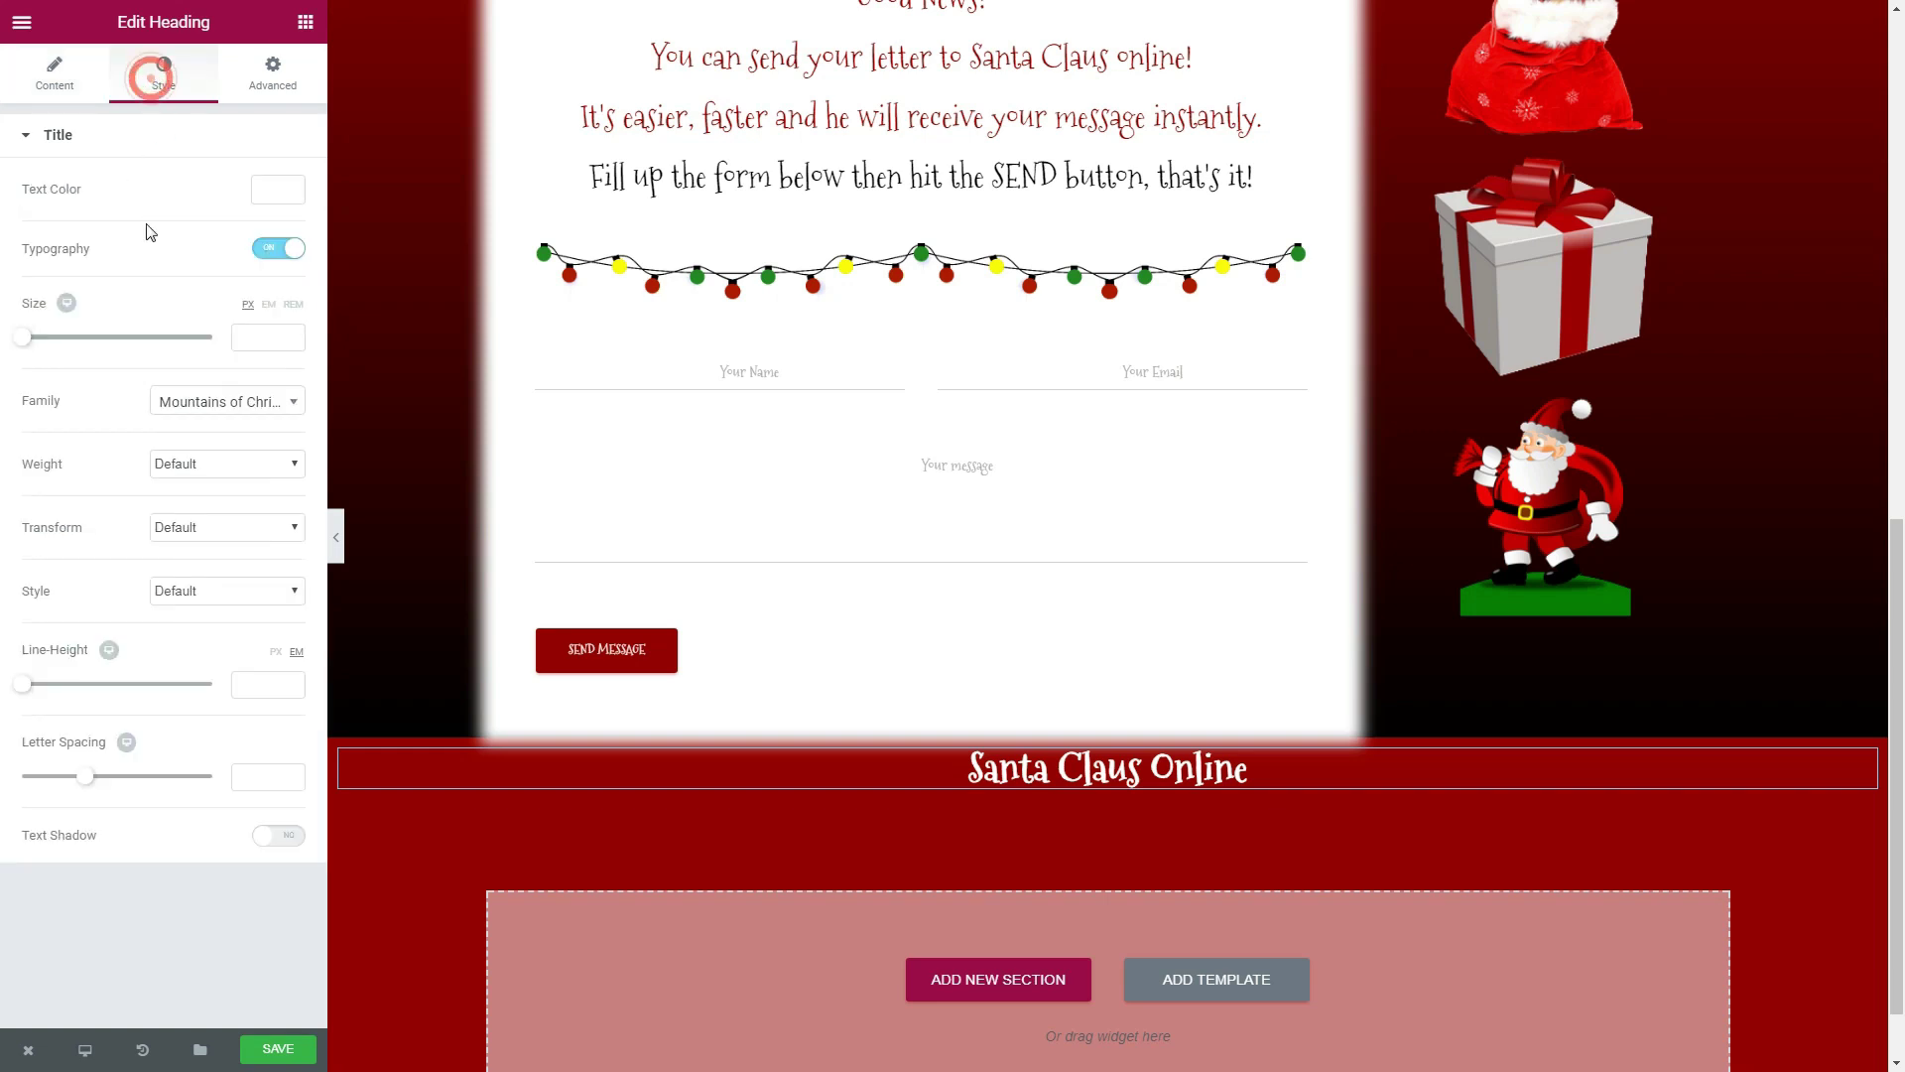
pyautogui.moveTo(30, 337); pyautogui.dragTo(77, 355)
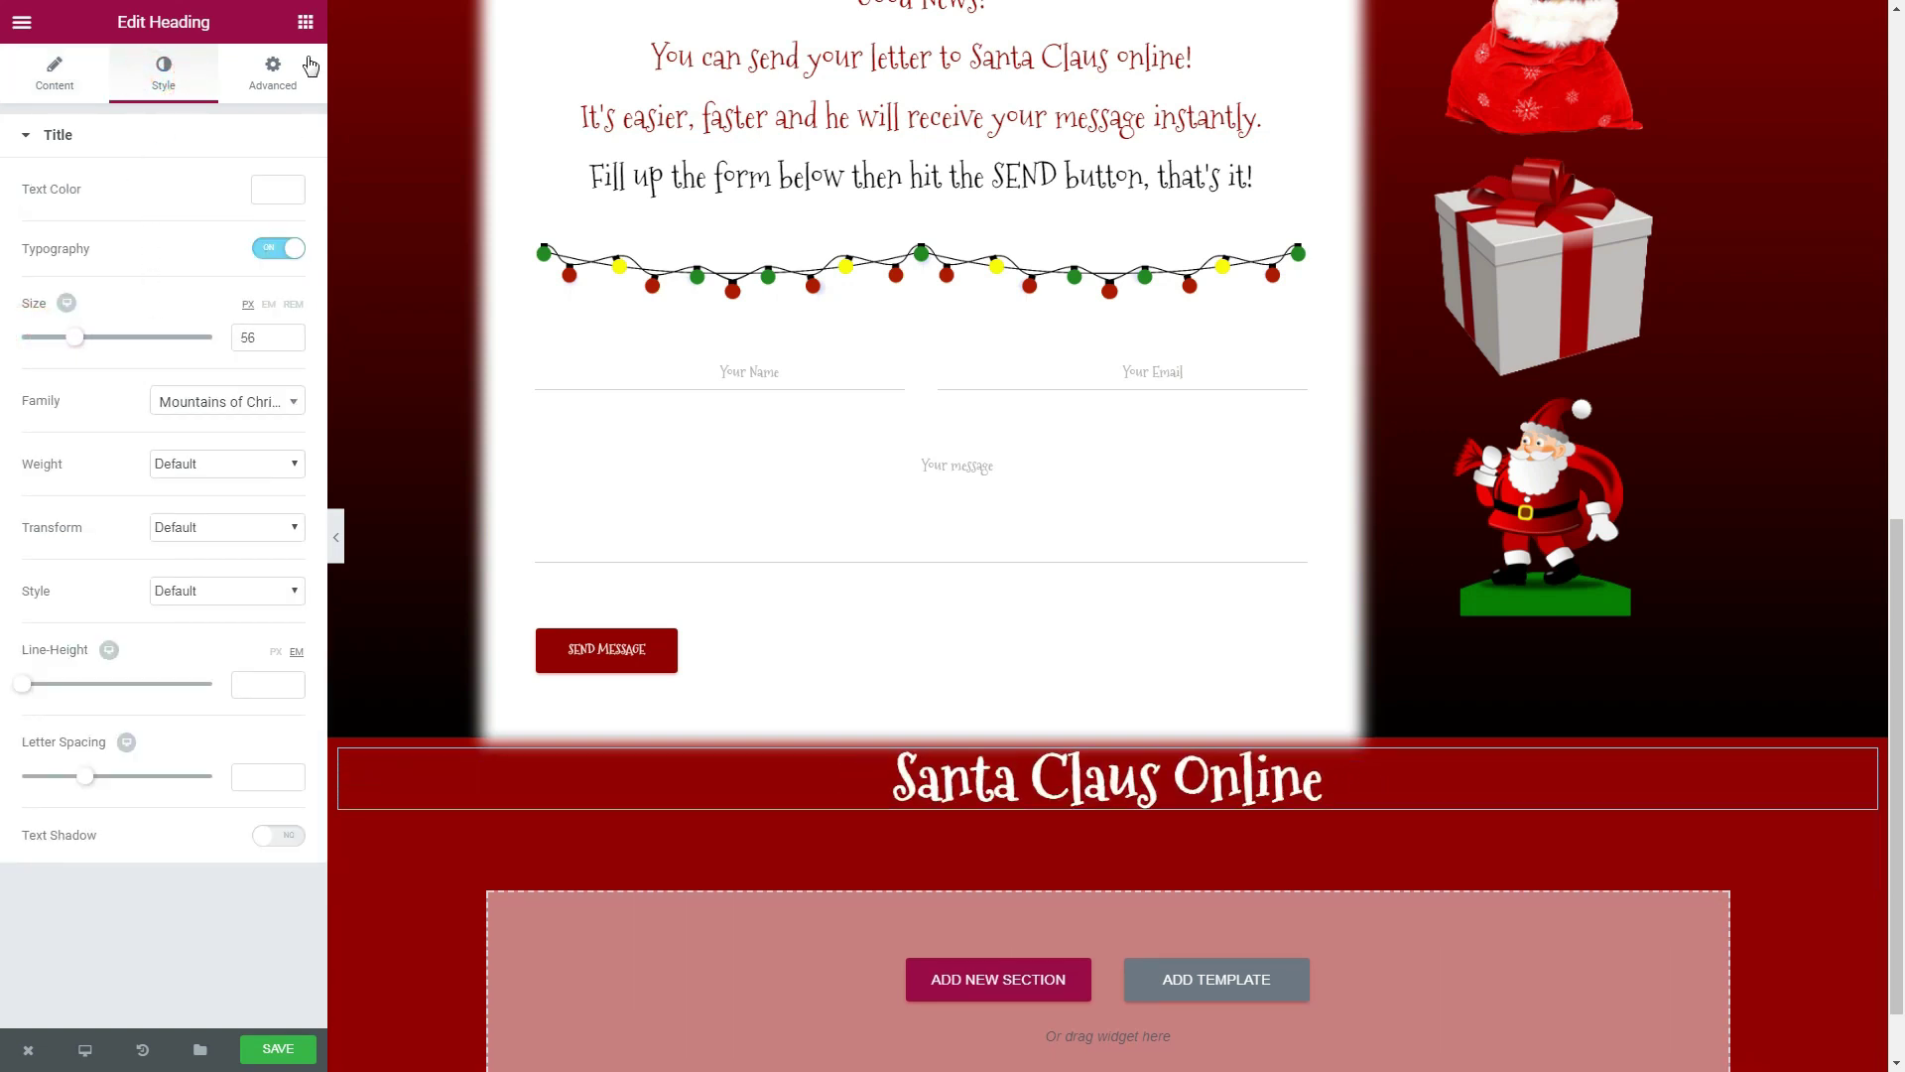
# - Add an Image widget above the "Santa Claus Online" heading, using the footer-1.png garland at Full size
pyautogui.click(305, 26)
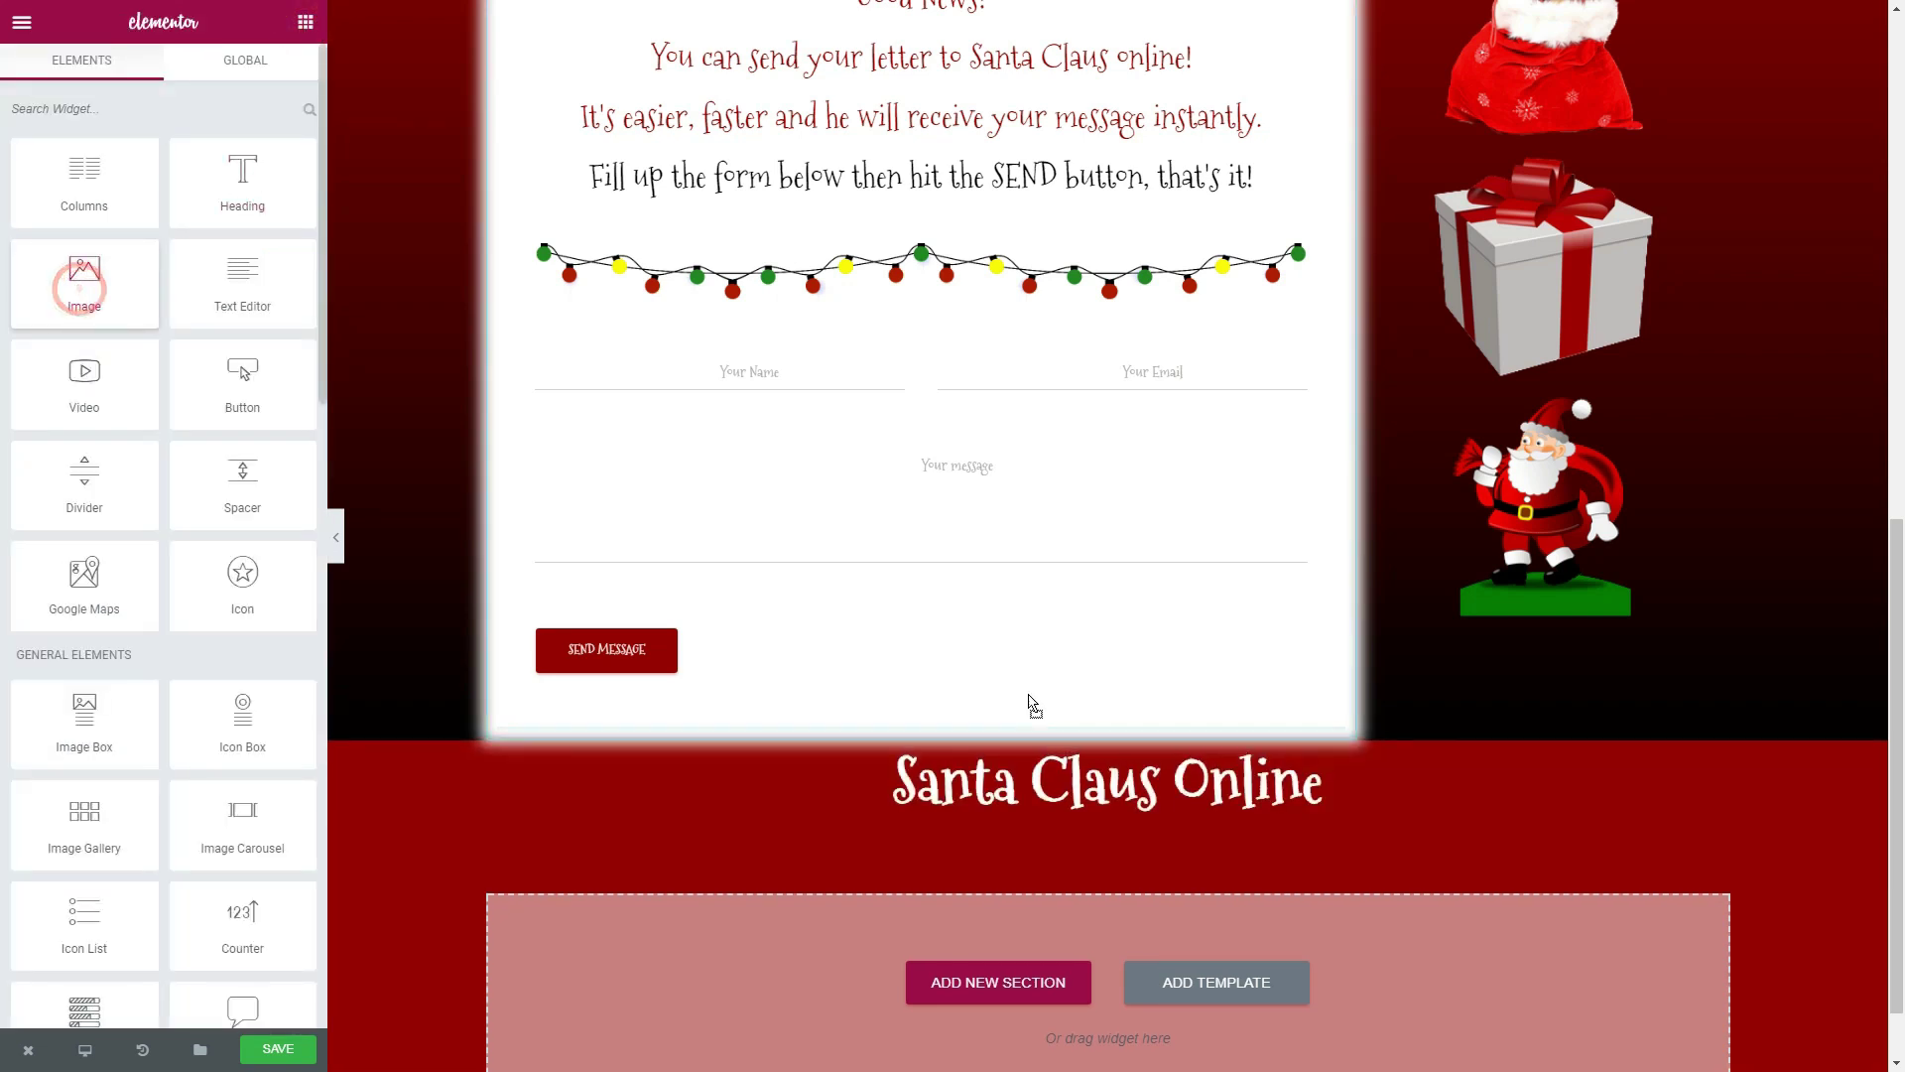
pyautogui.moveTo(1133, 796); pyautogui.dragTo(1135, 752)
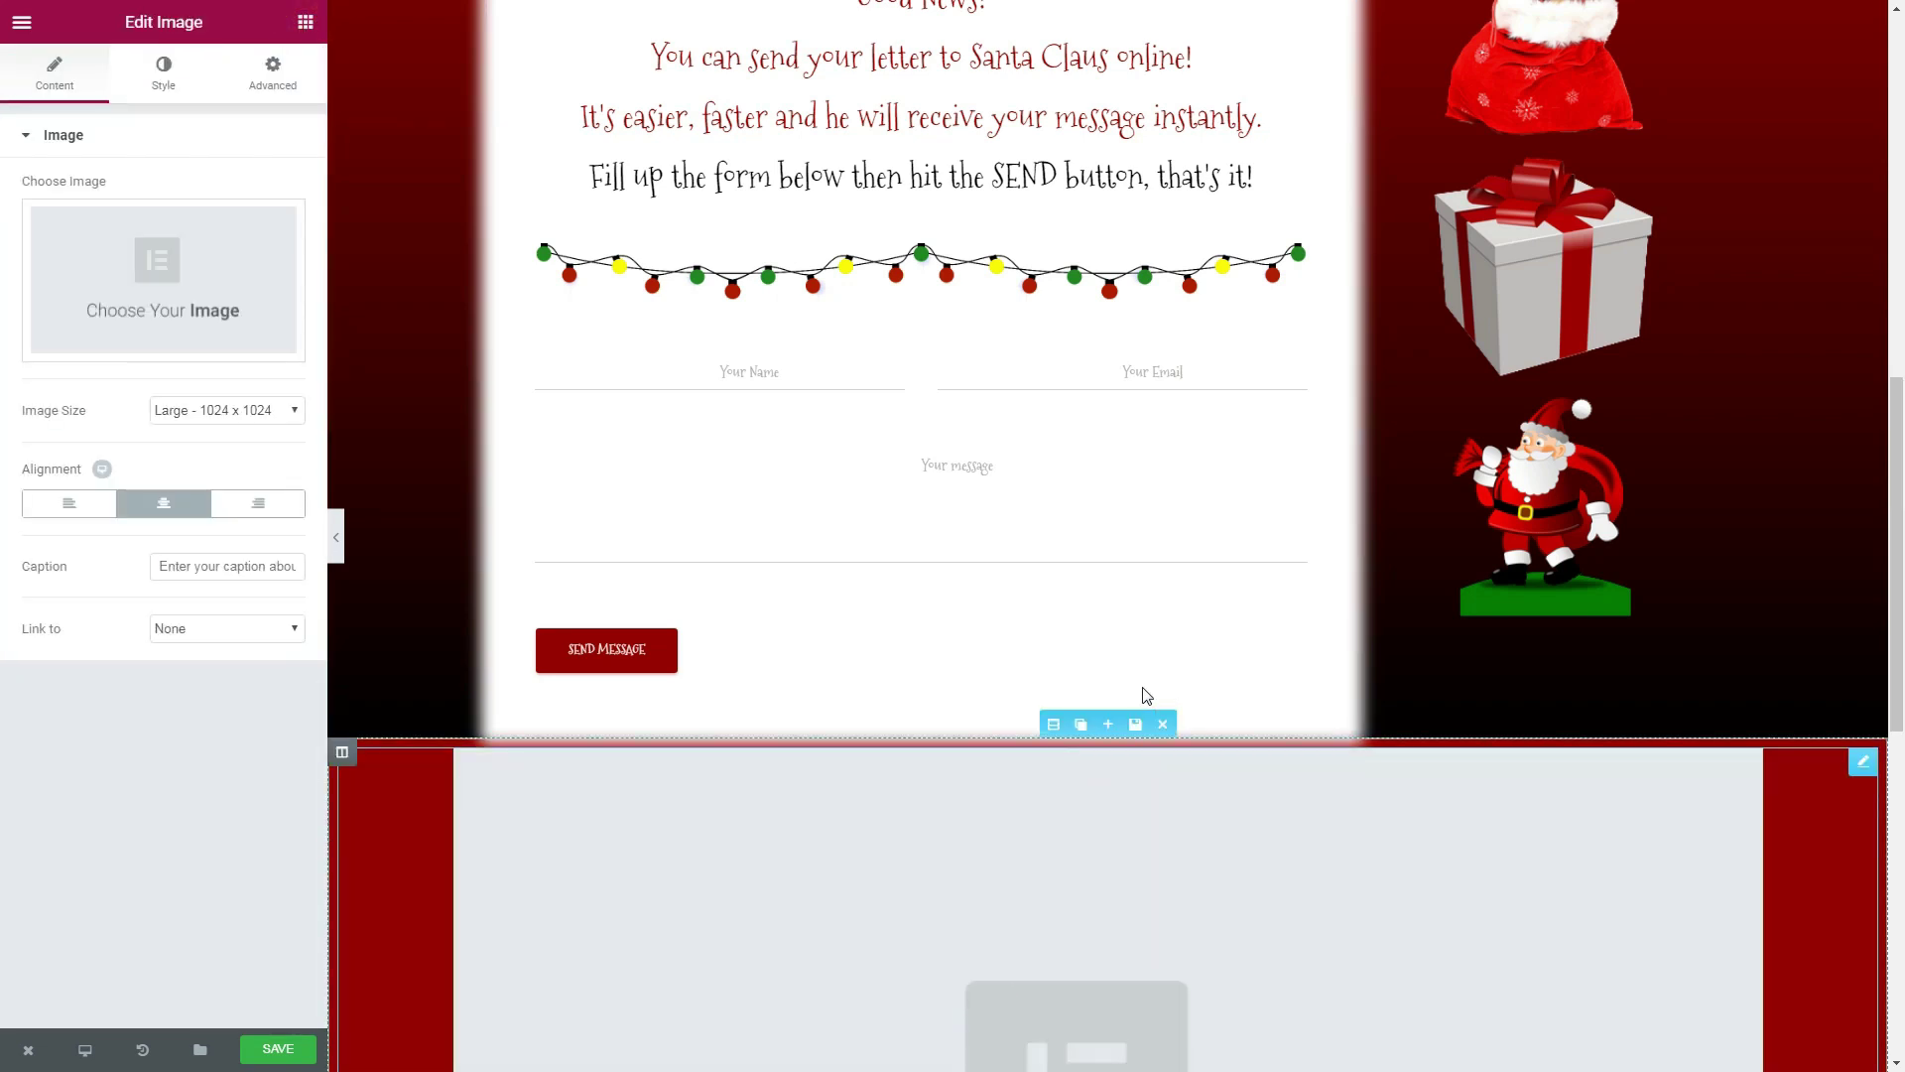
pyautogui.click(226, 287)
pyautogui.click(360, 289)
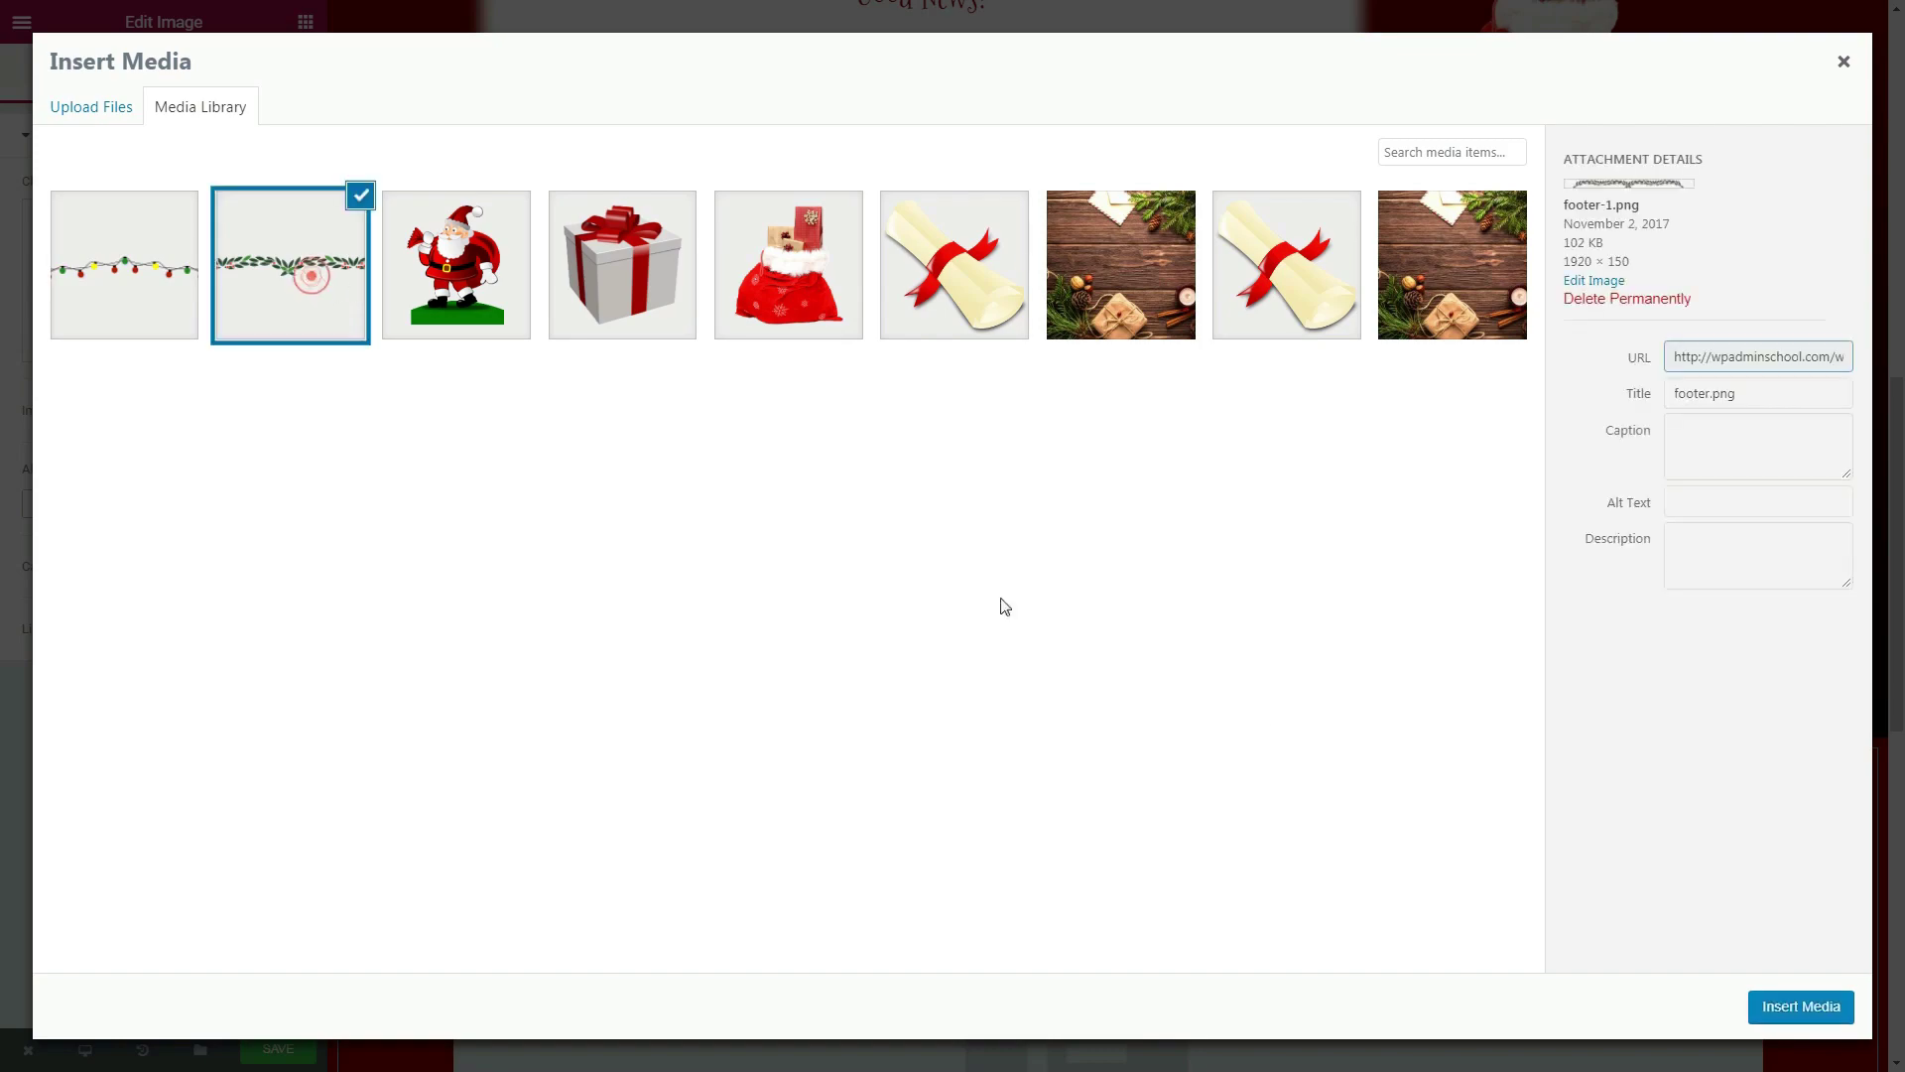
pyautogui.click(1832, 1017)
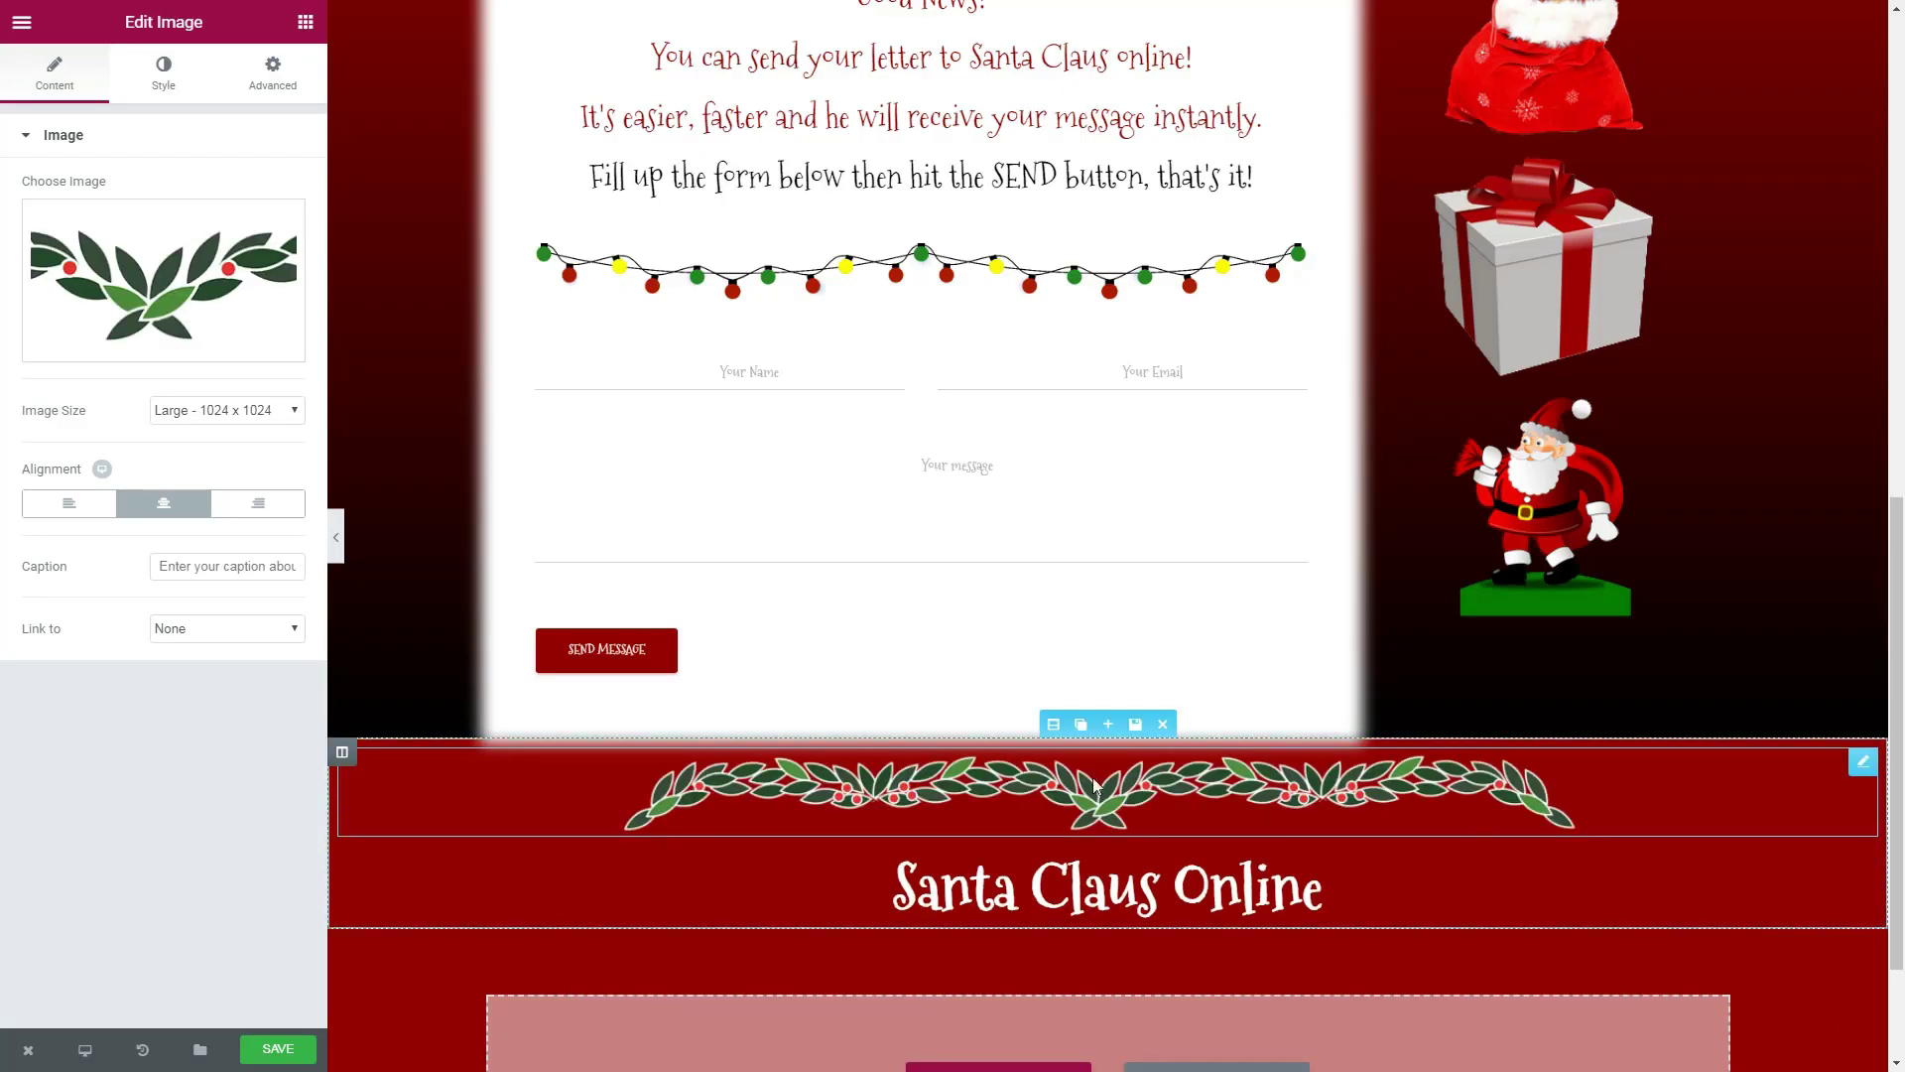
pyautogui.click(278, 425)
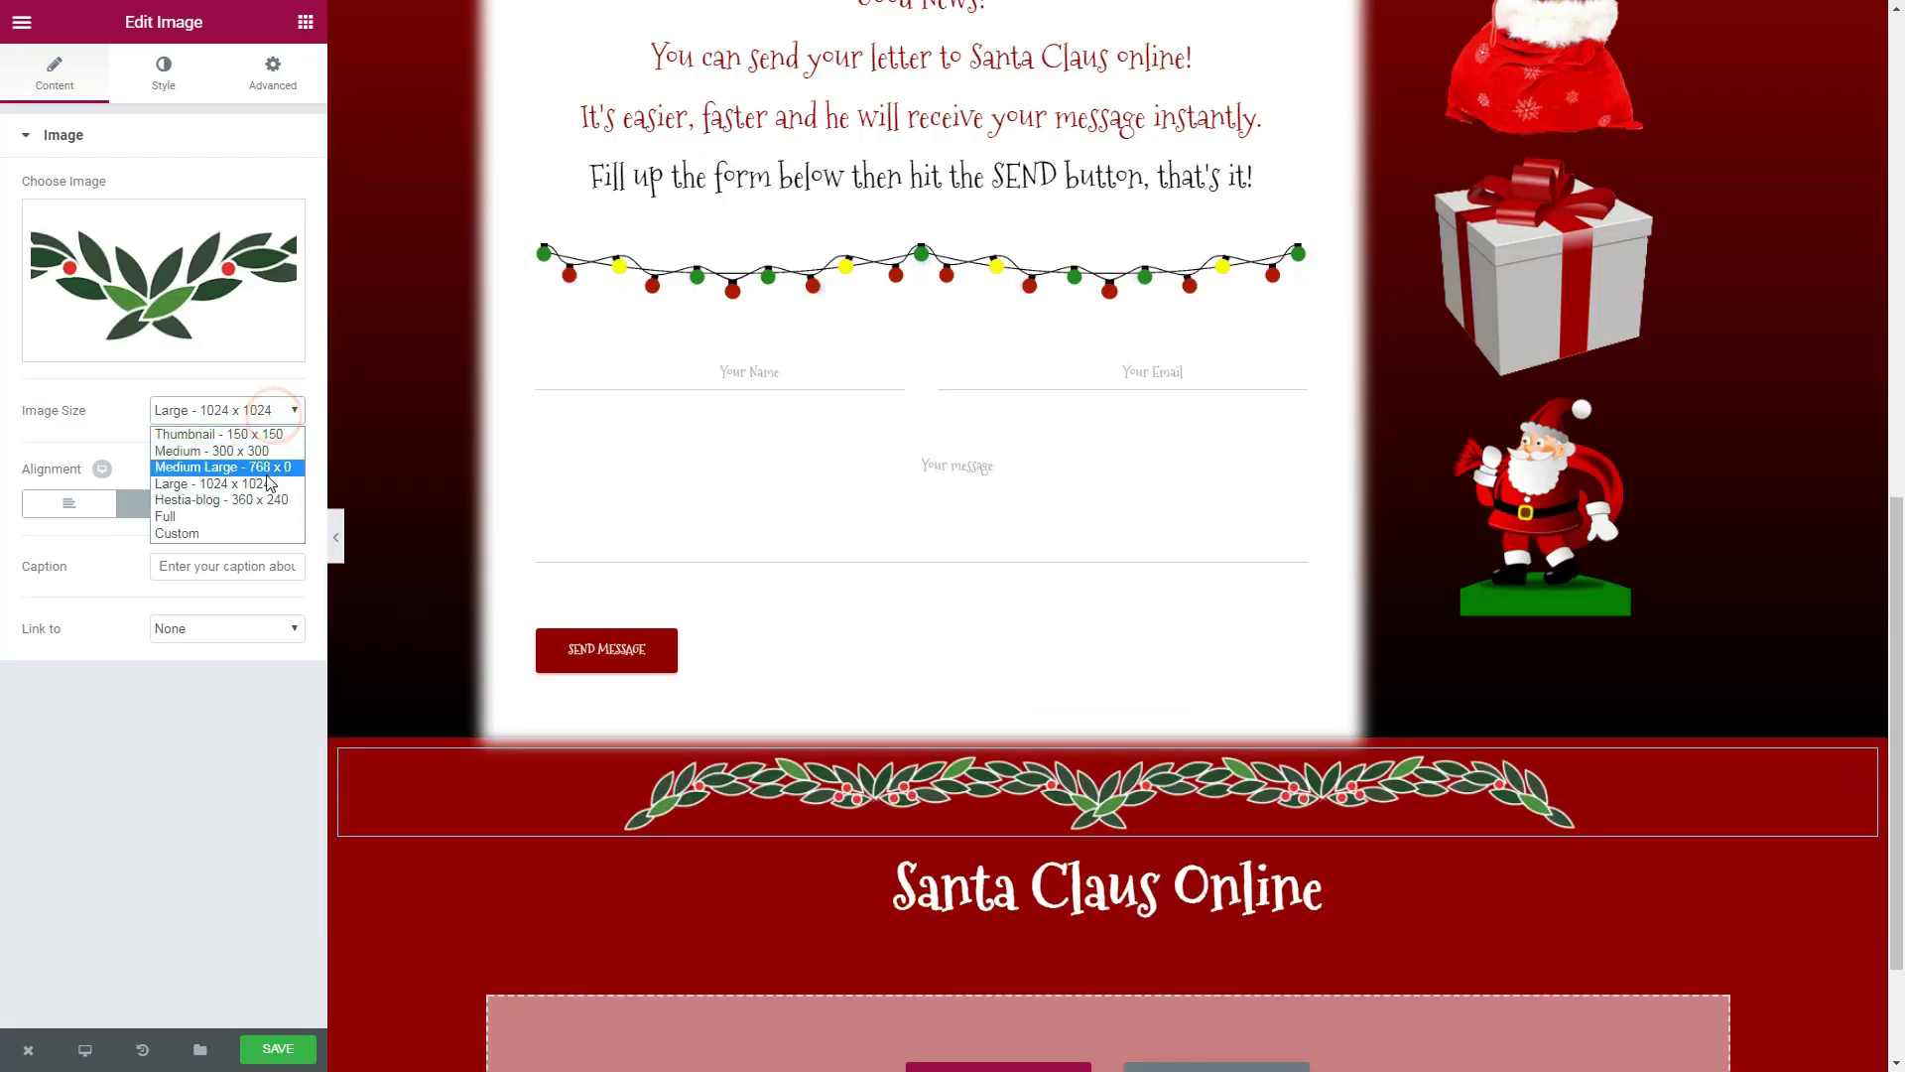
pyautogui.click(257, 515)
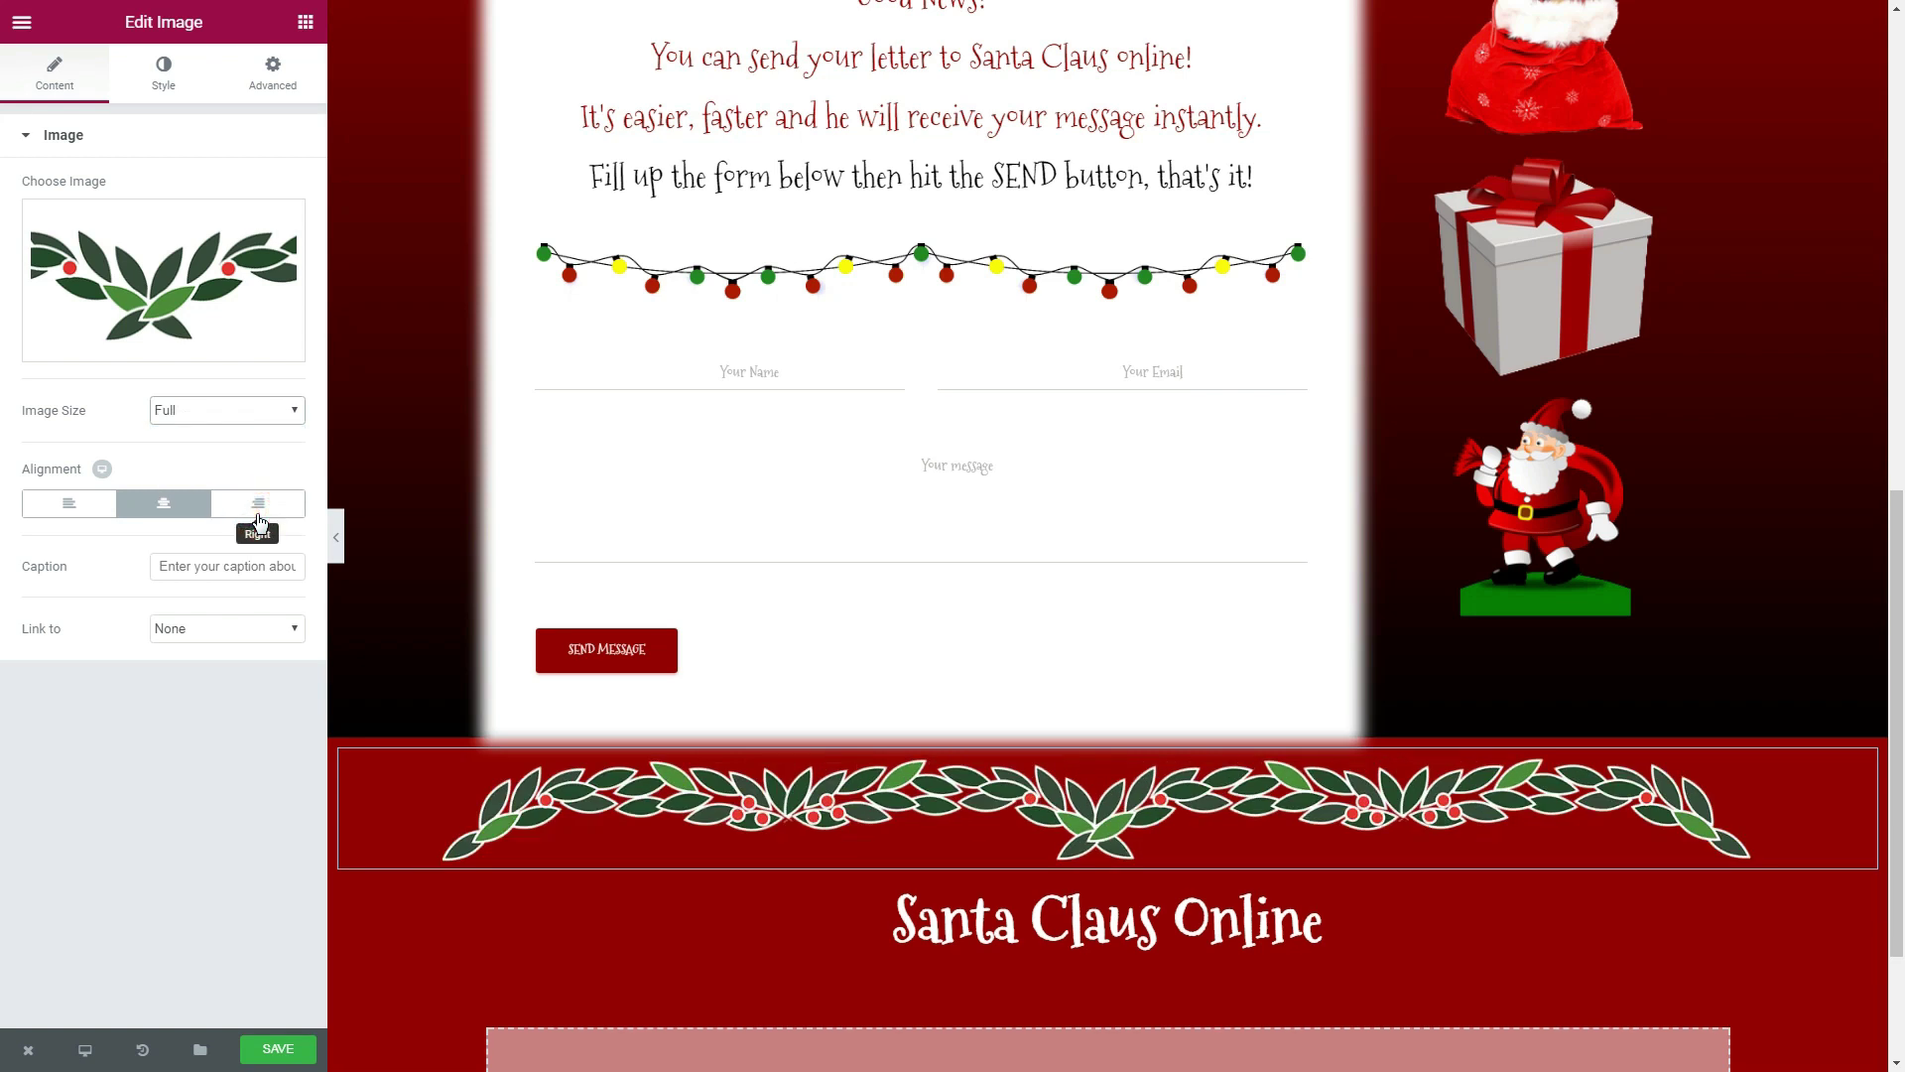
# - Unlink the garland image's margins and set its top margin to -54 px
pyautogui.click(264, 90)
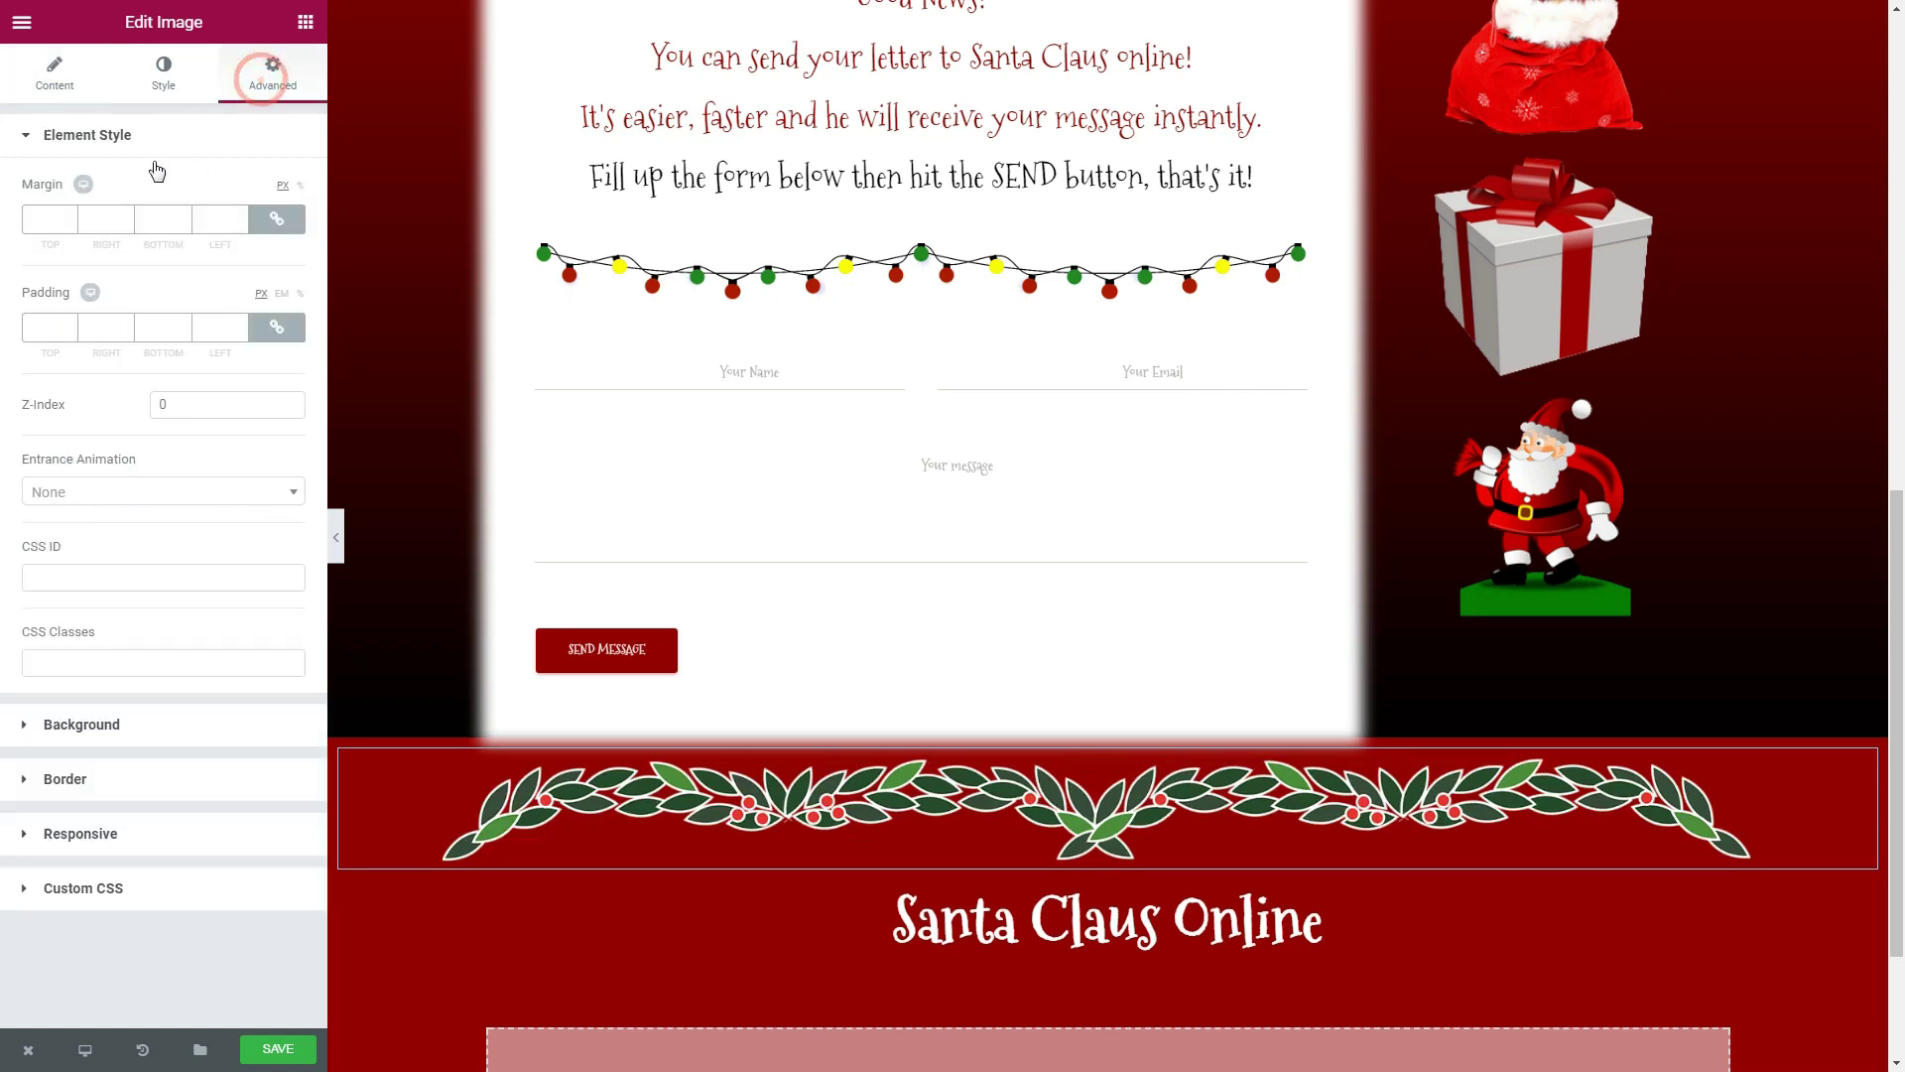
pyautogui.click(270, 223)
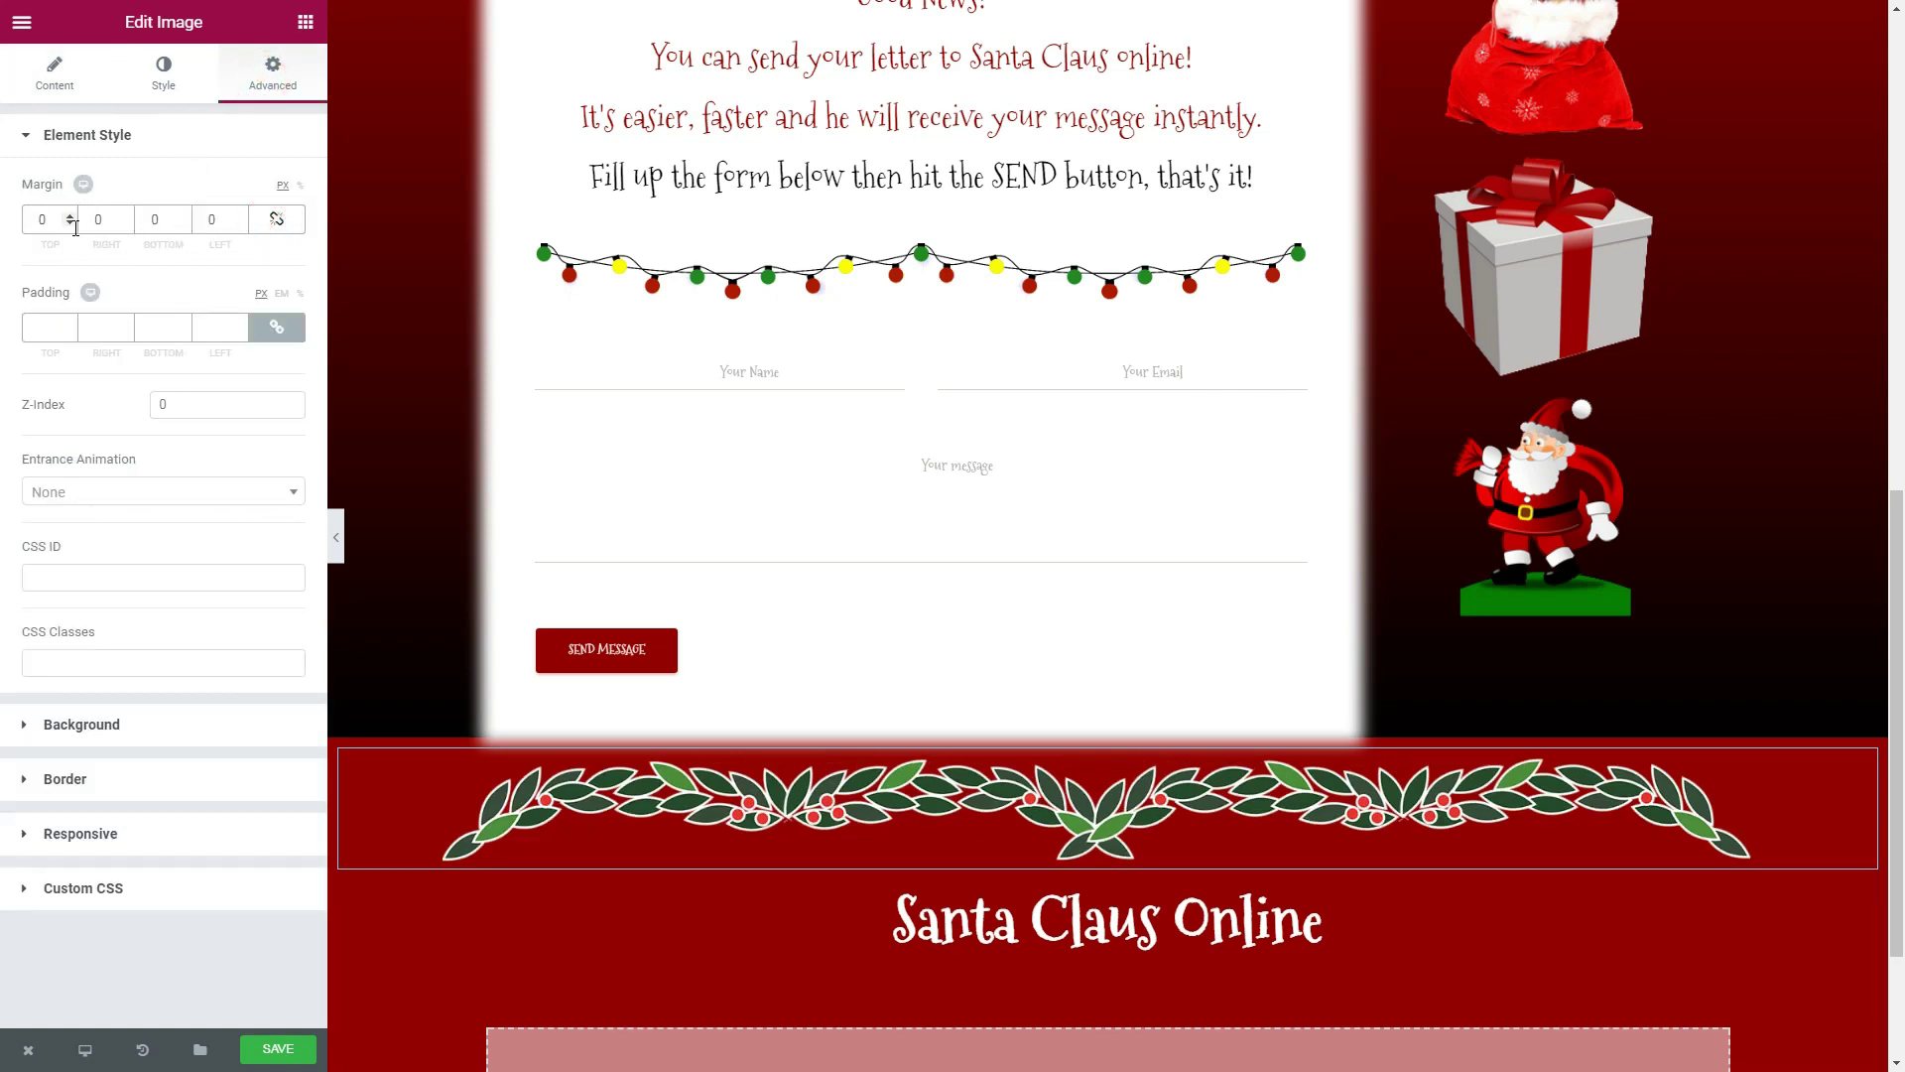
pyautogui.moveTo(70, 225); pyautogui.dragTo(69, 225)
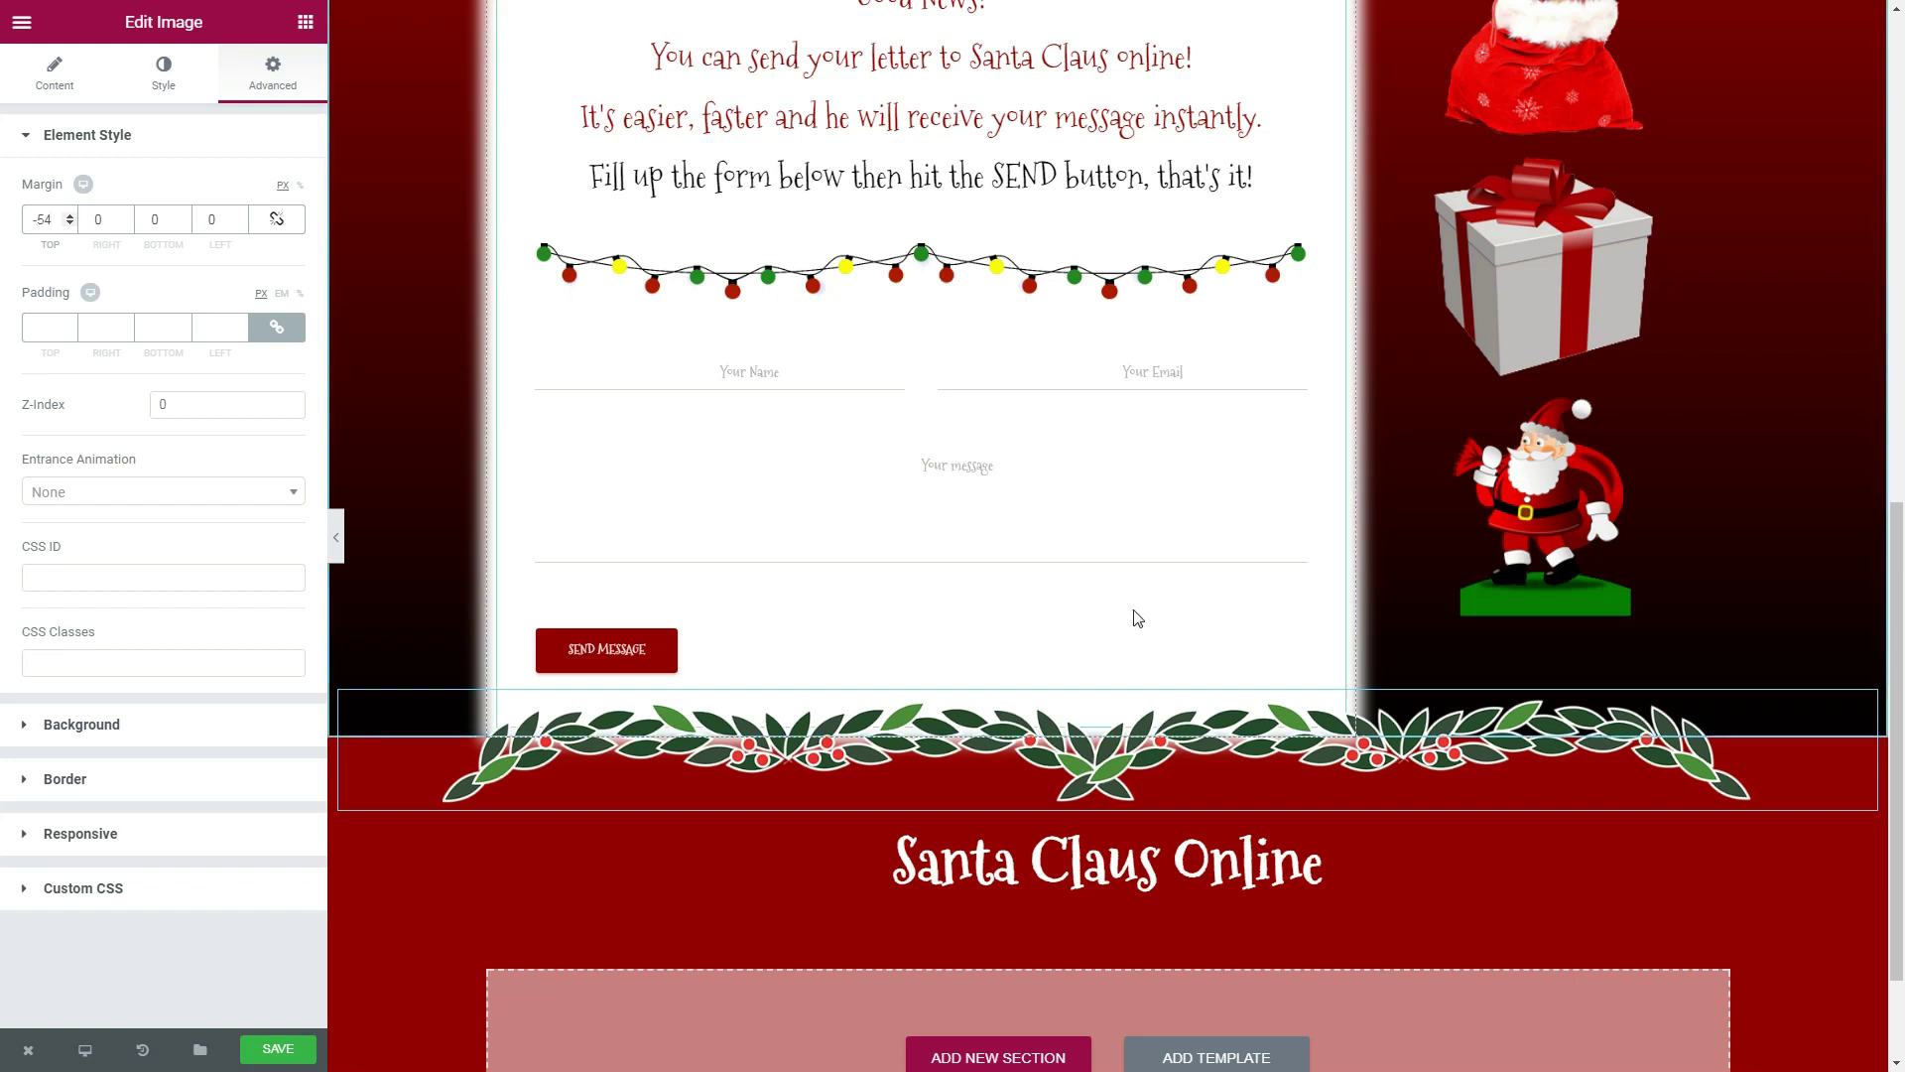
# - Give the "Santa Claus Online" footer section a gradient background with black as its first color
pyautogui.click(1054, 717)
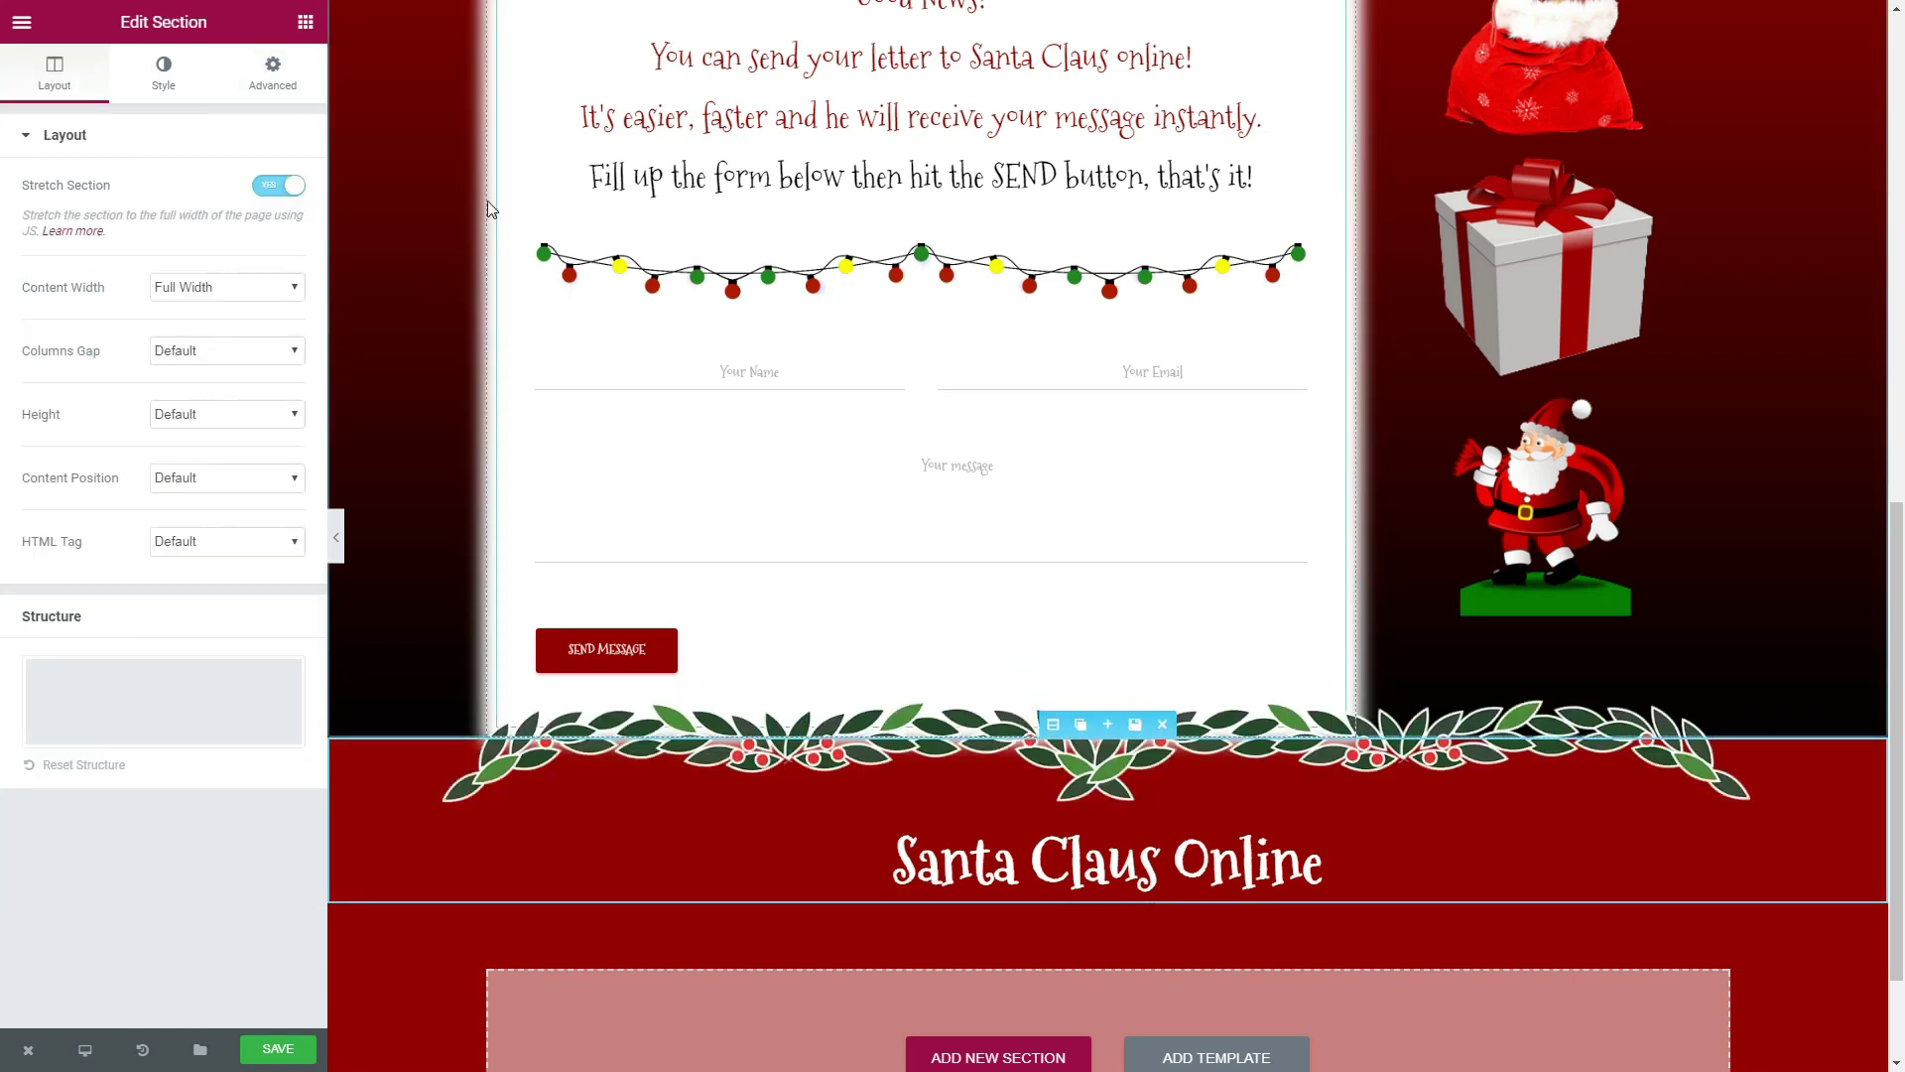
pyautogui.click(273, 75)
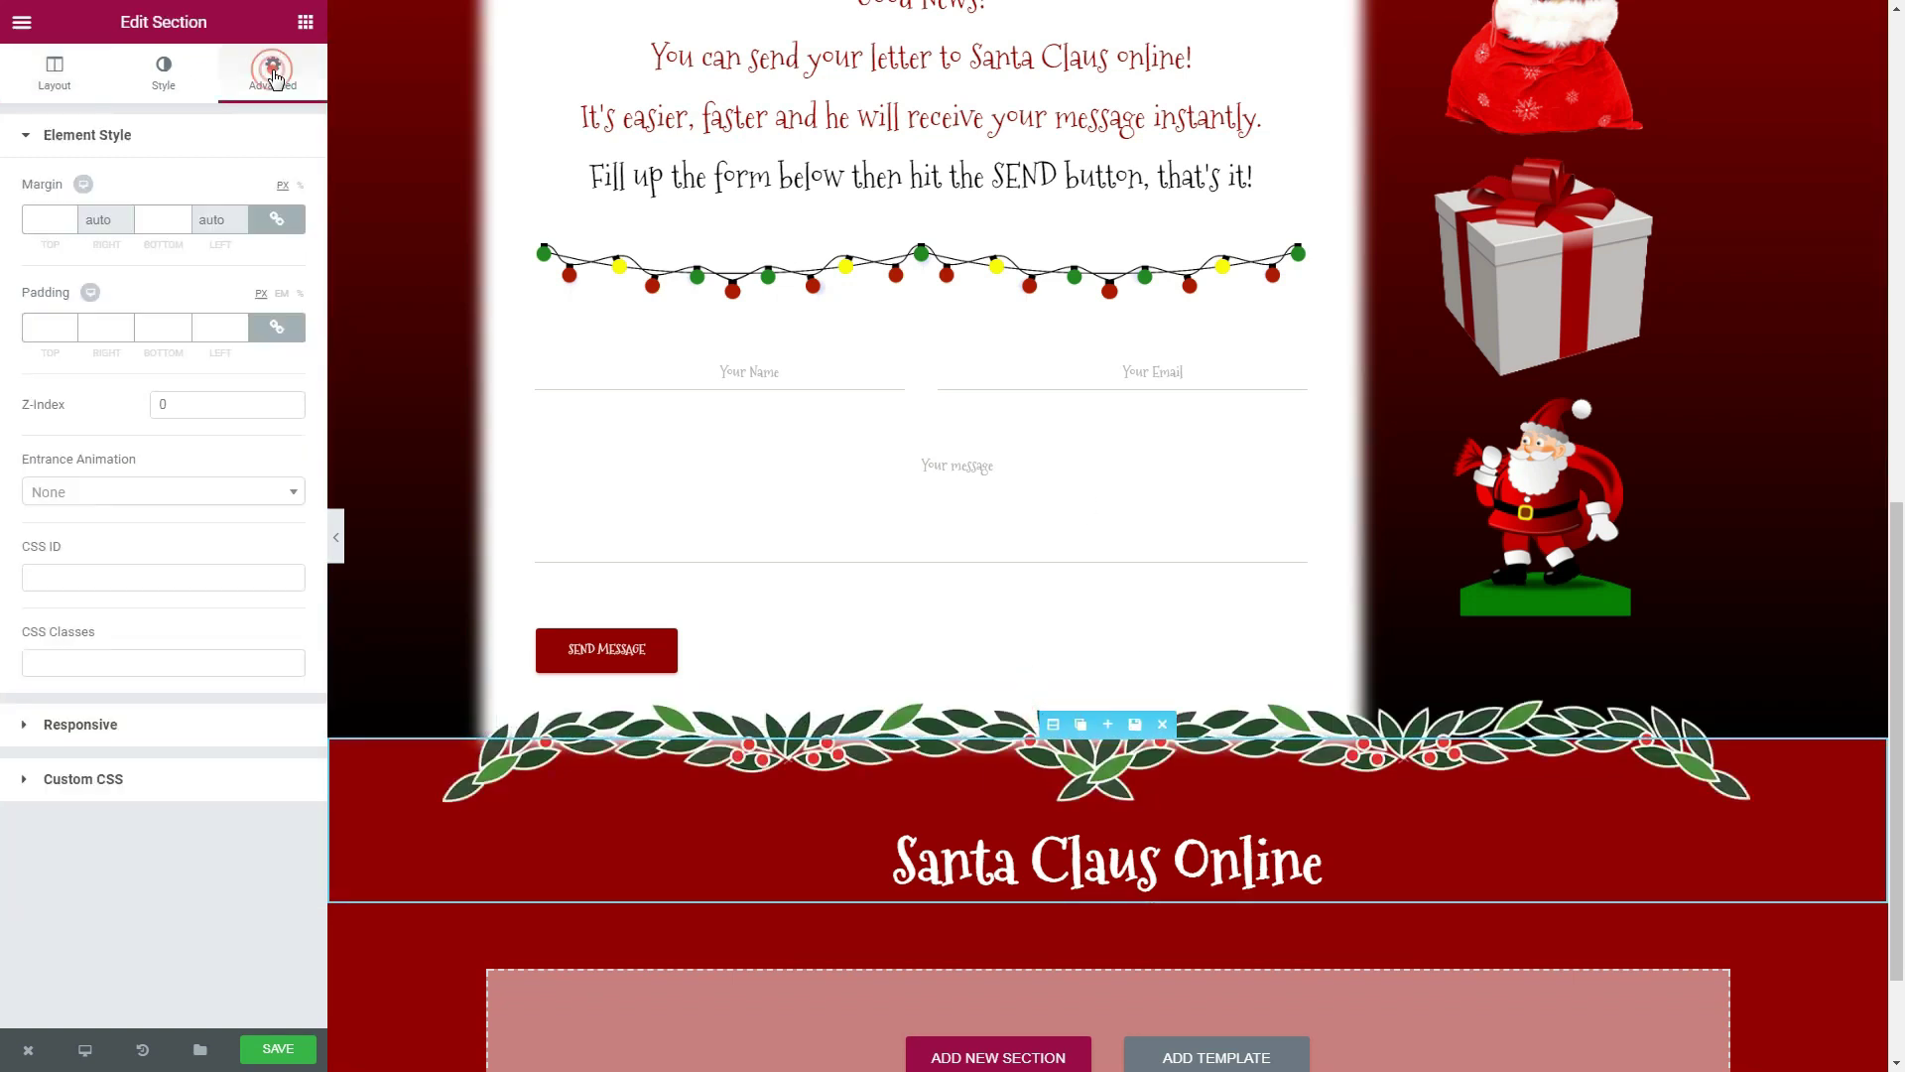
pyautogui.click(167, 78)
pyautogui.click(228, 257)
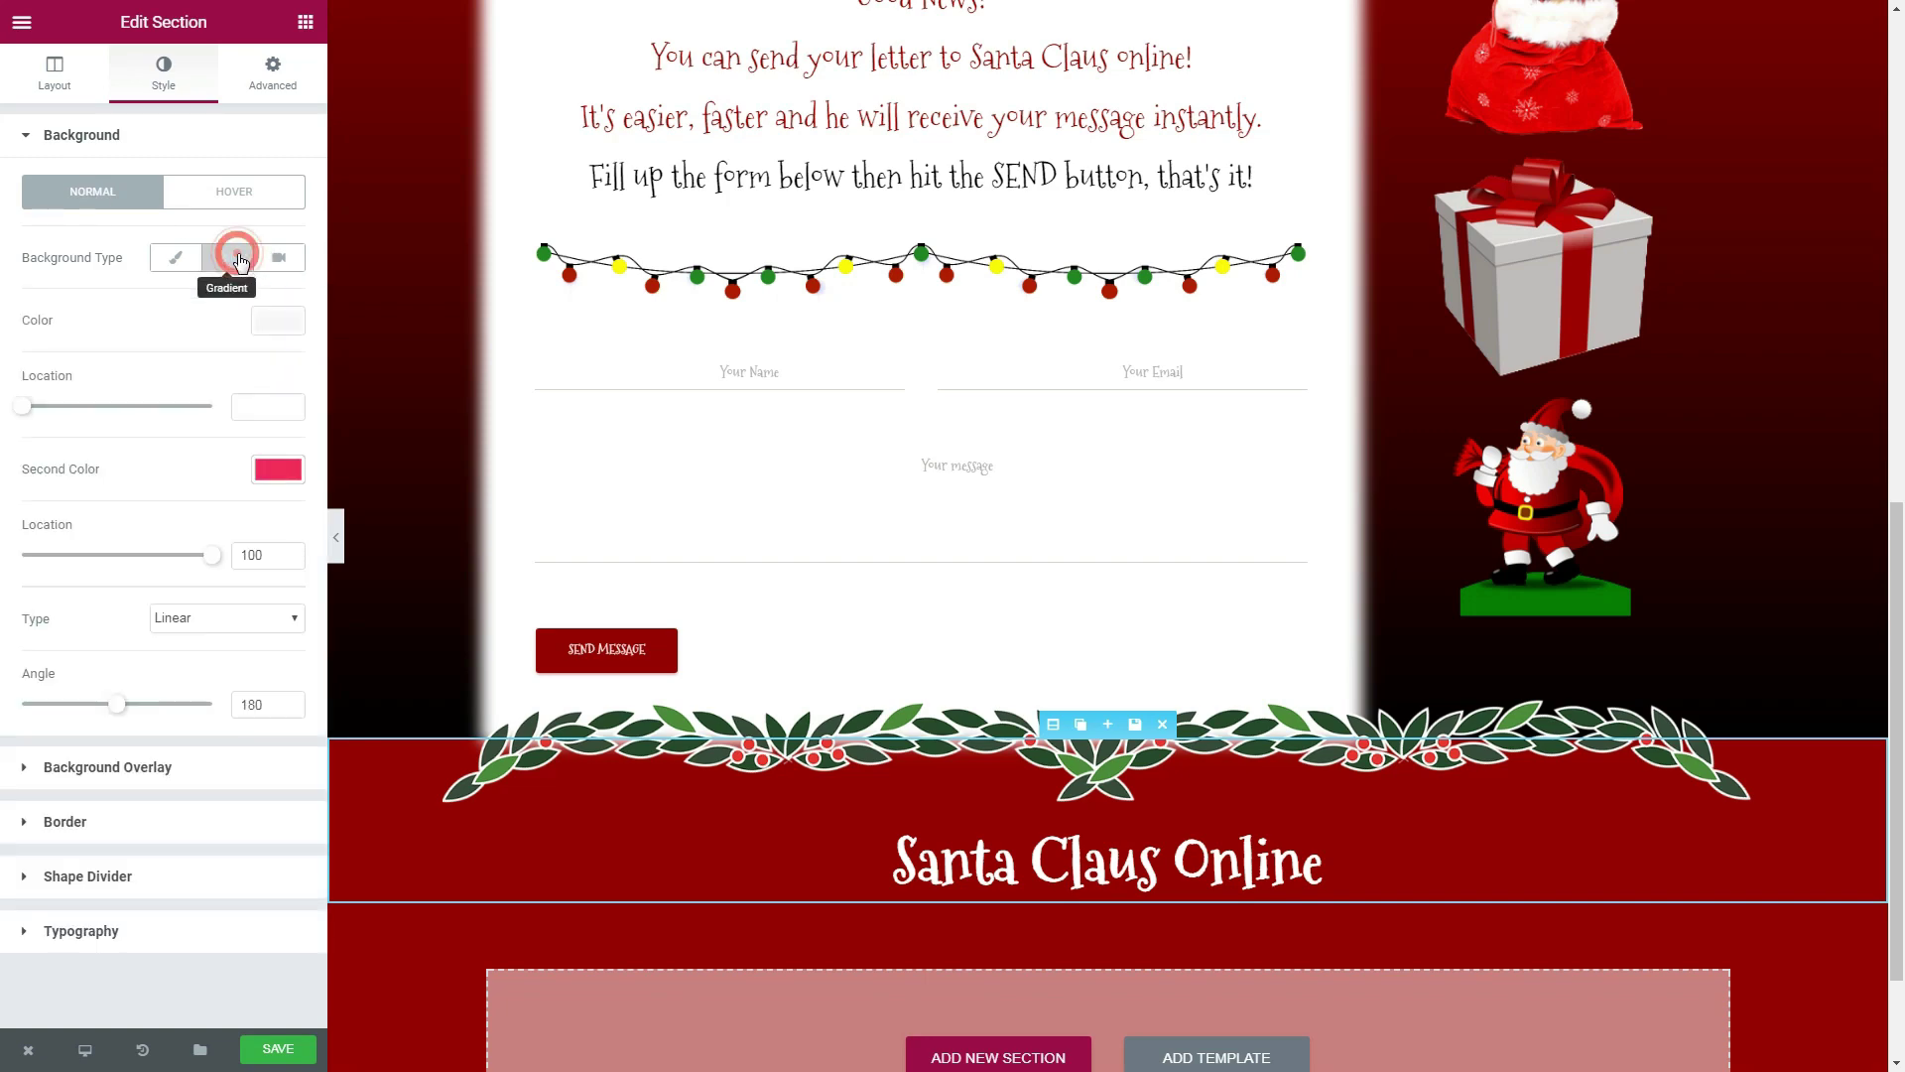
pyautogui.click(279, 320)
pyautogui.click(197, 576)
pyautogui.click(278, 320)
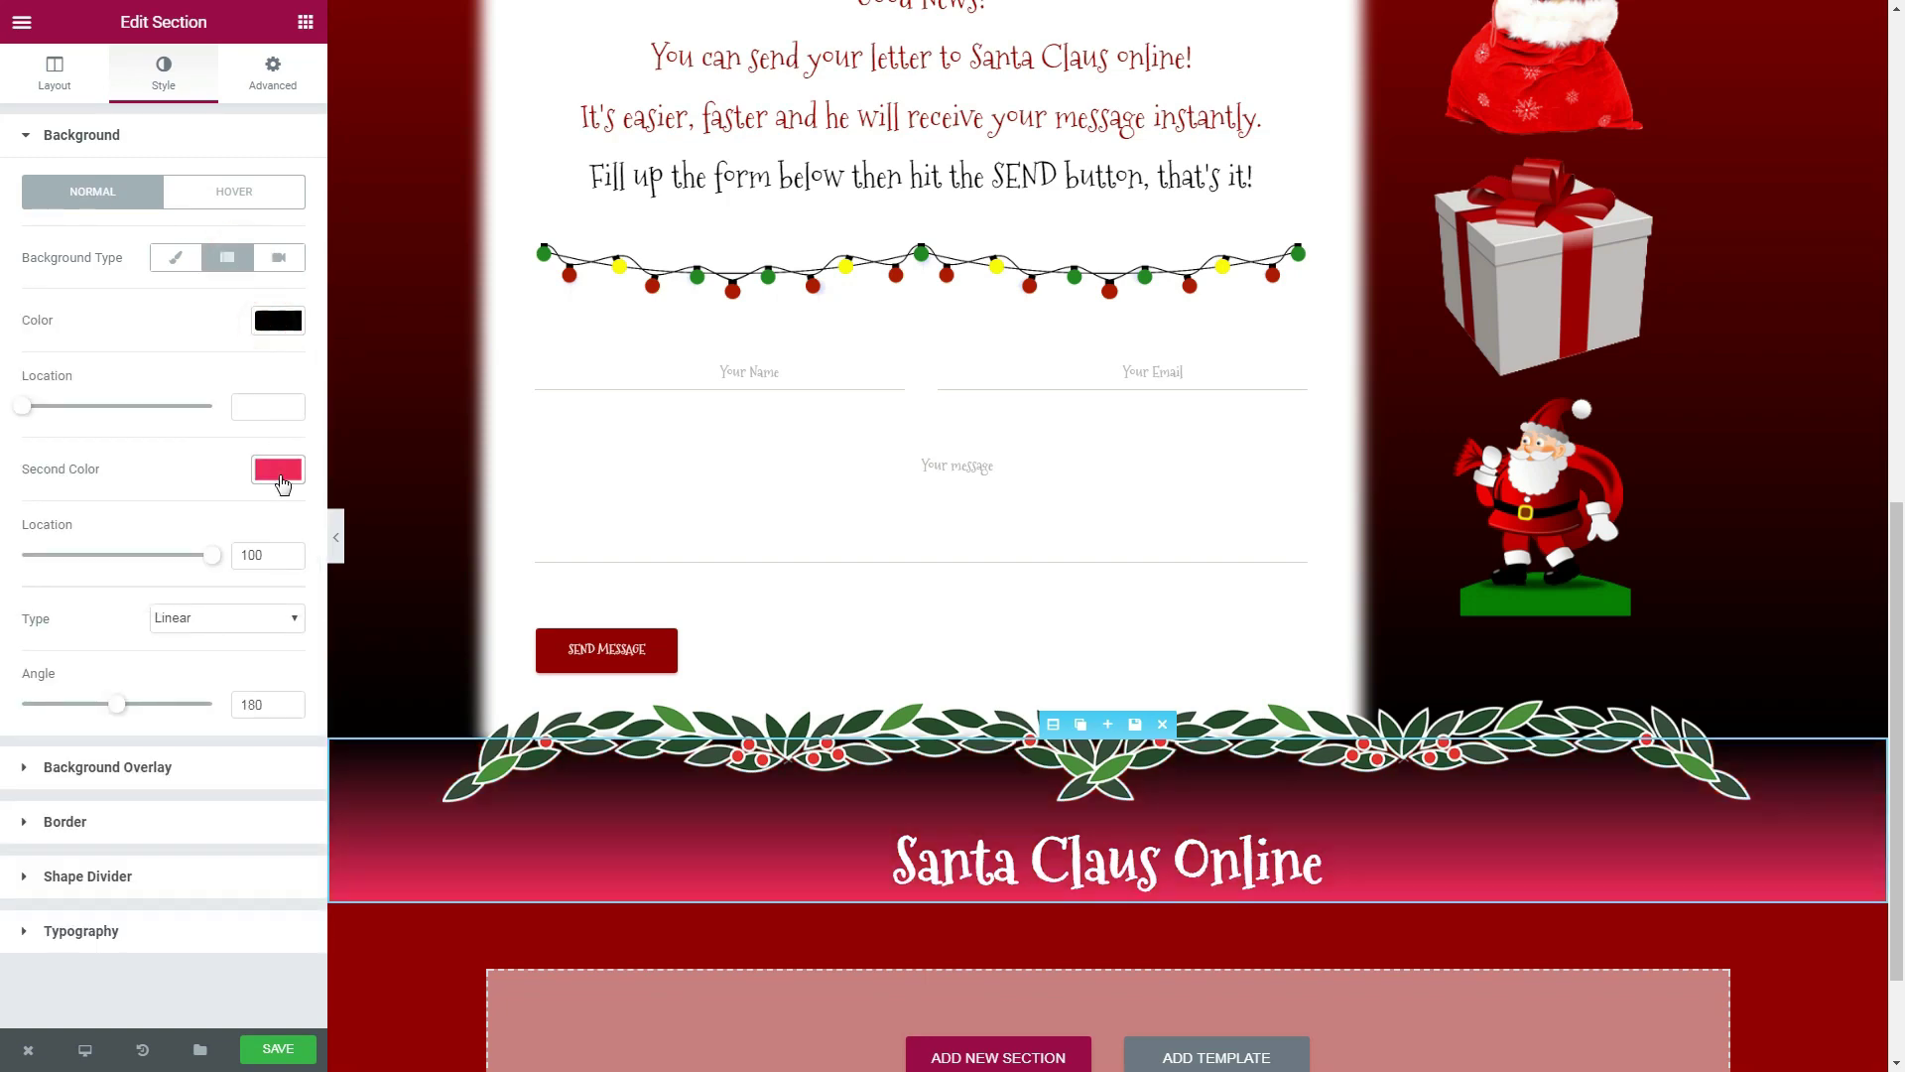
# - Set the second color of the footer section's gradient to #930000
pyautogui.click(278, 468)
pyautogui.click(99, 469)
pyautogui.press('BackSpace')
pyautogui.press('BackSpace')
pyautogui.press('BackSpace')
pyautogui.press('BackSpace')
pyautogui.press('BackSpace')
pyautogui.press('BackSpace')
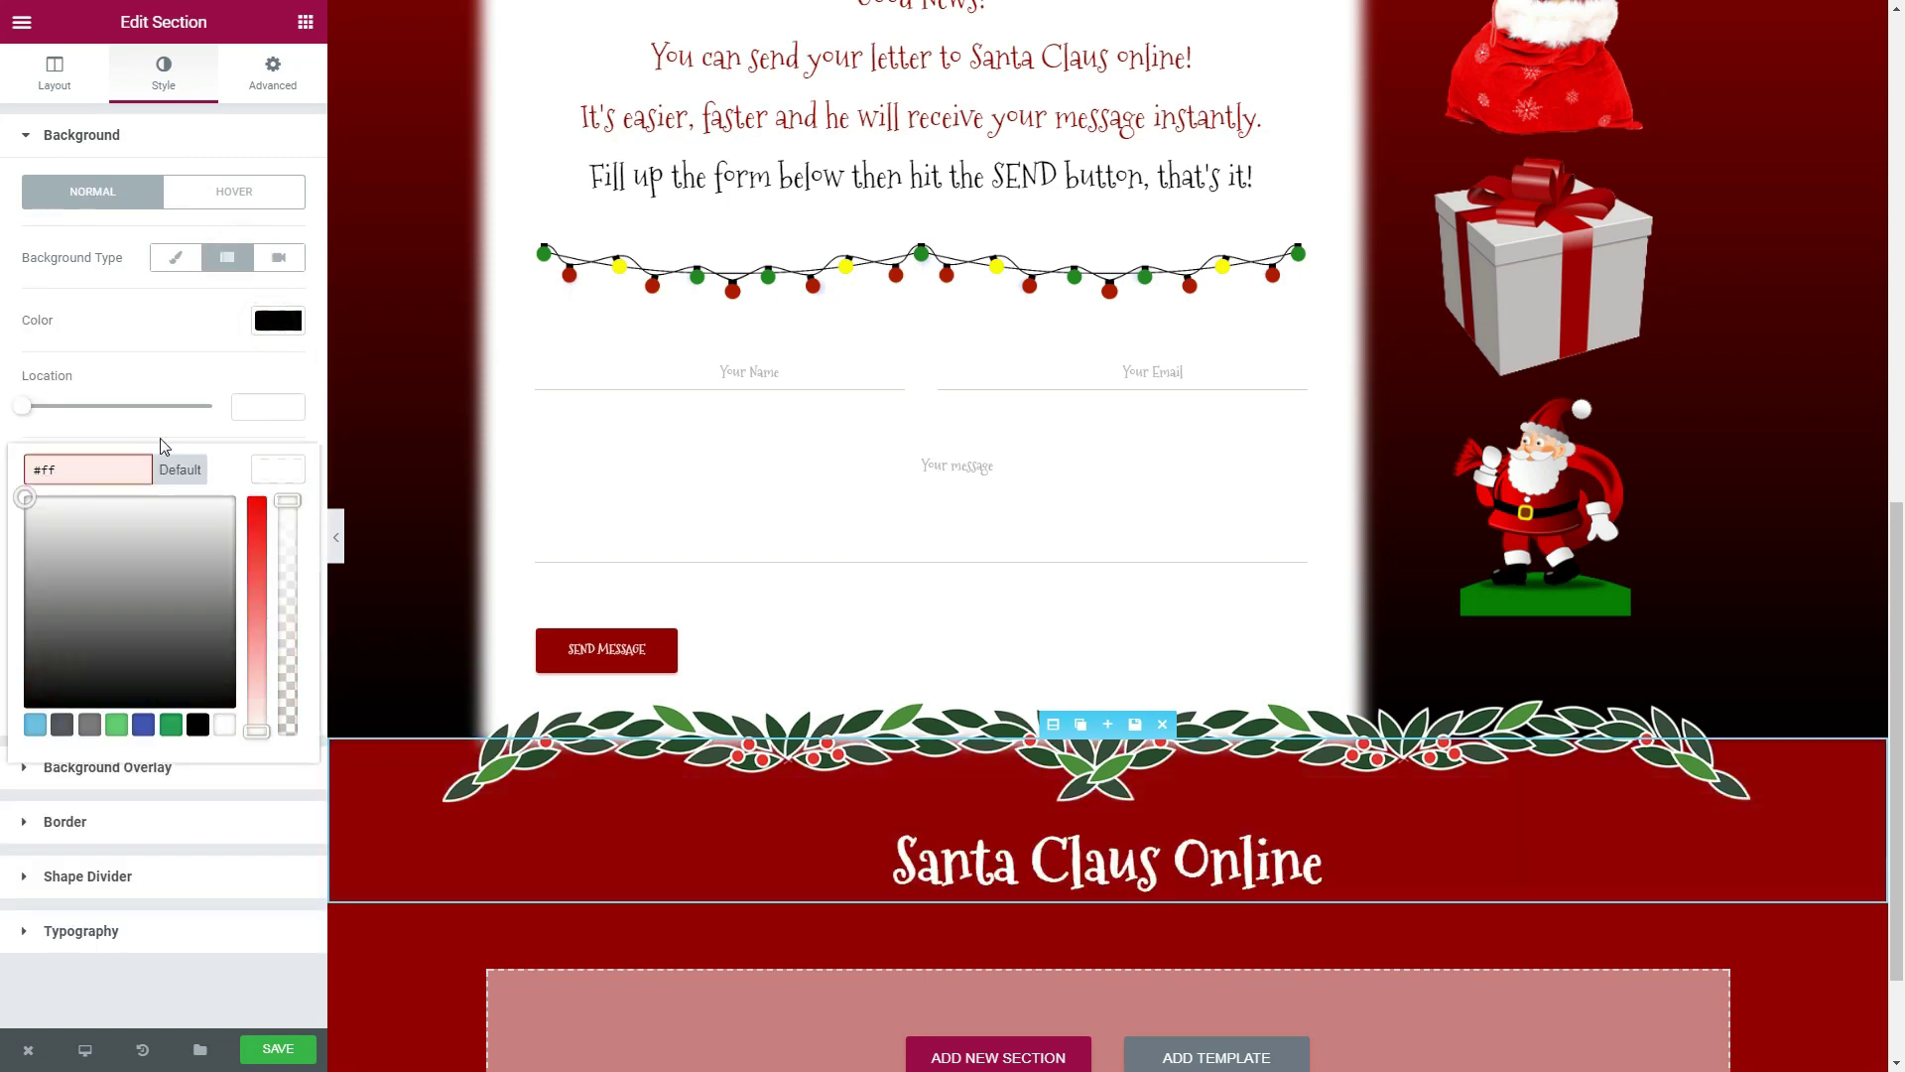
pyautogui.write('930000')
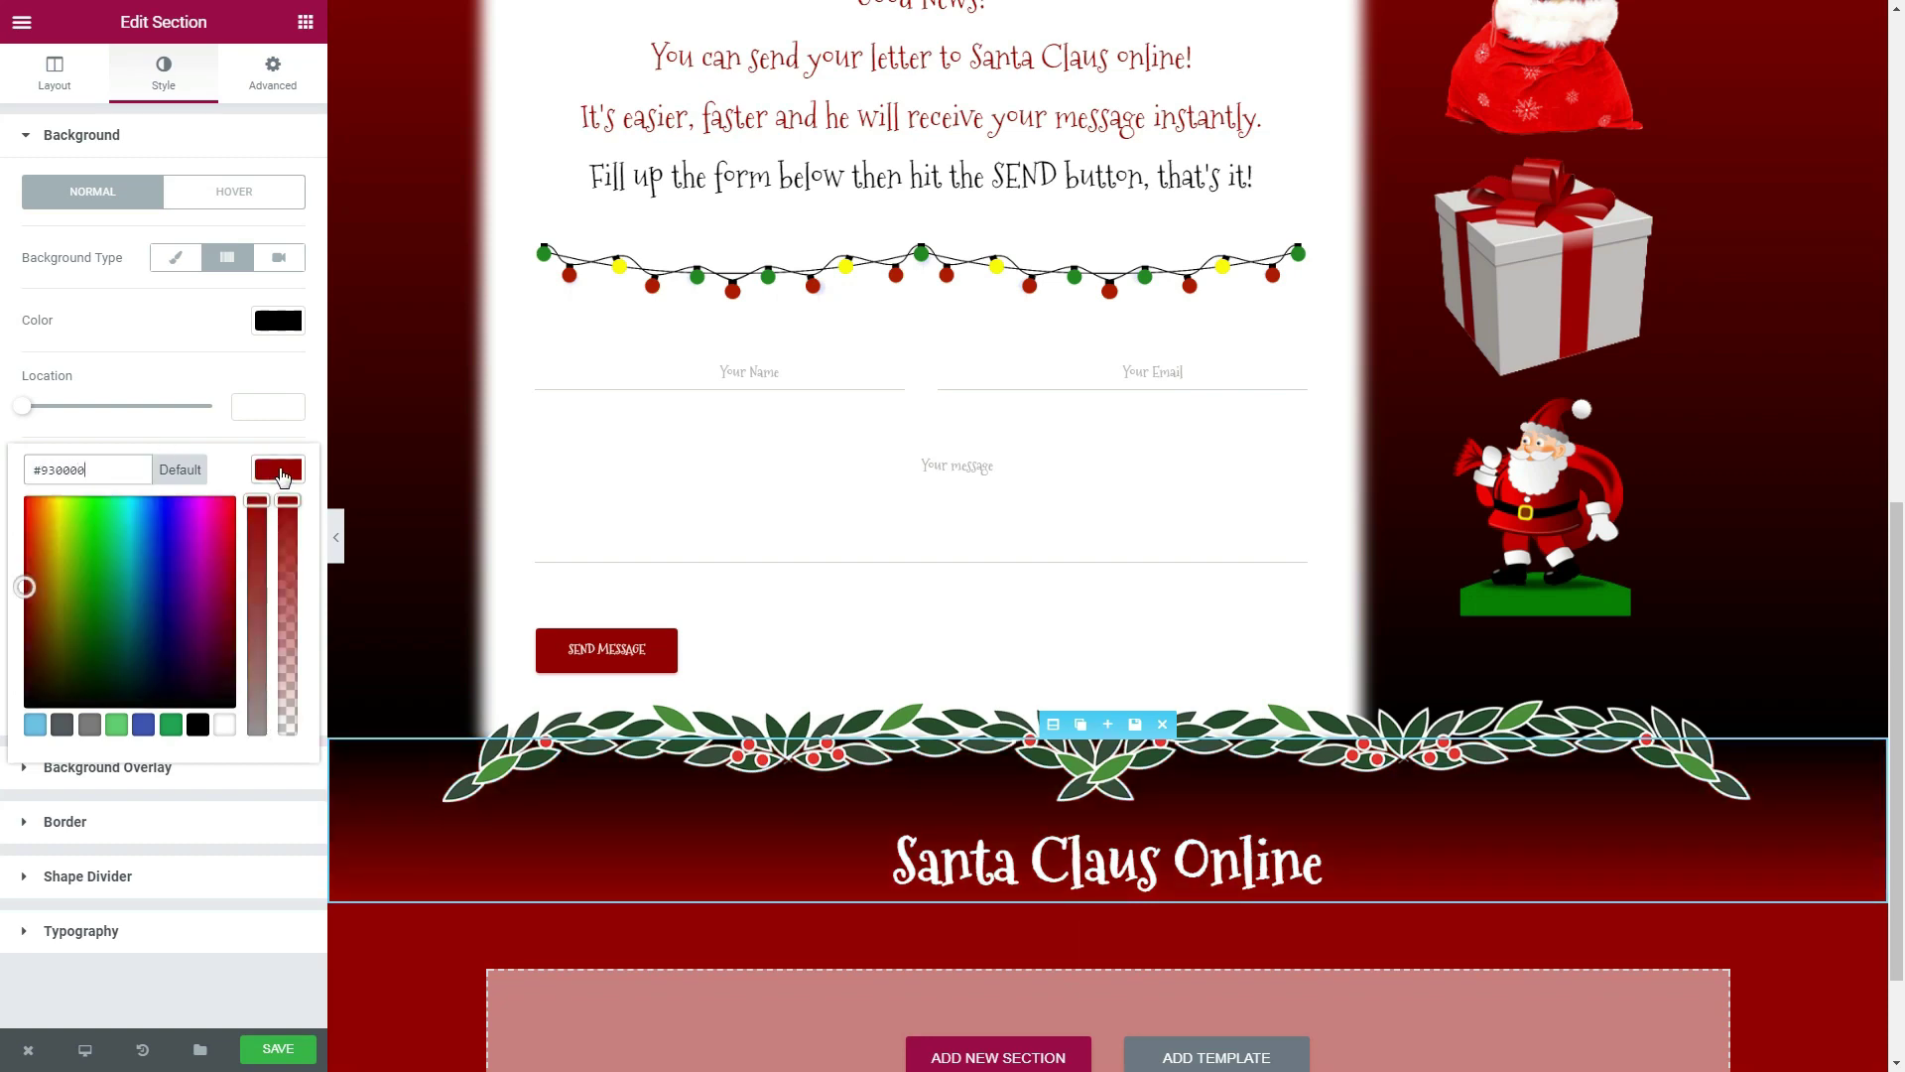
pyautogui.click(966, 627)
# - Save the page and view it outside the editor, testing the hero's "click here to start writing" button
pyautogui.scroll(-2, 966, 627)
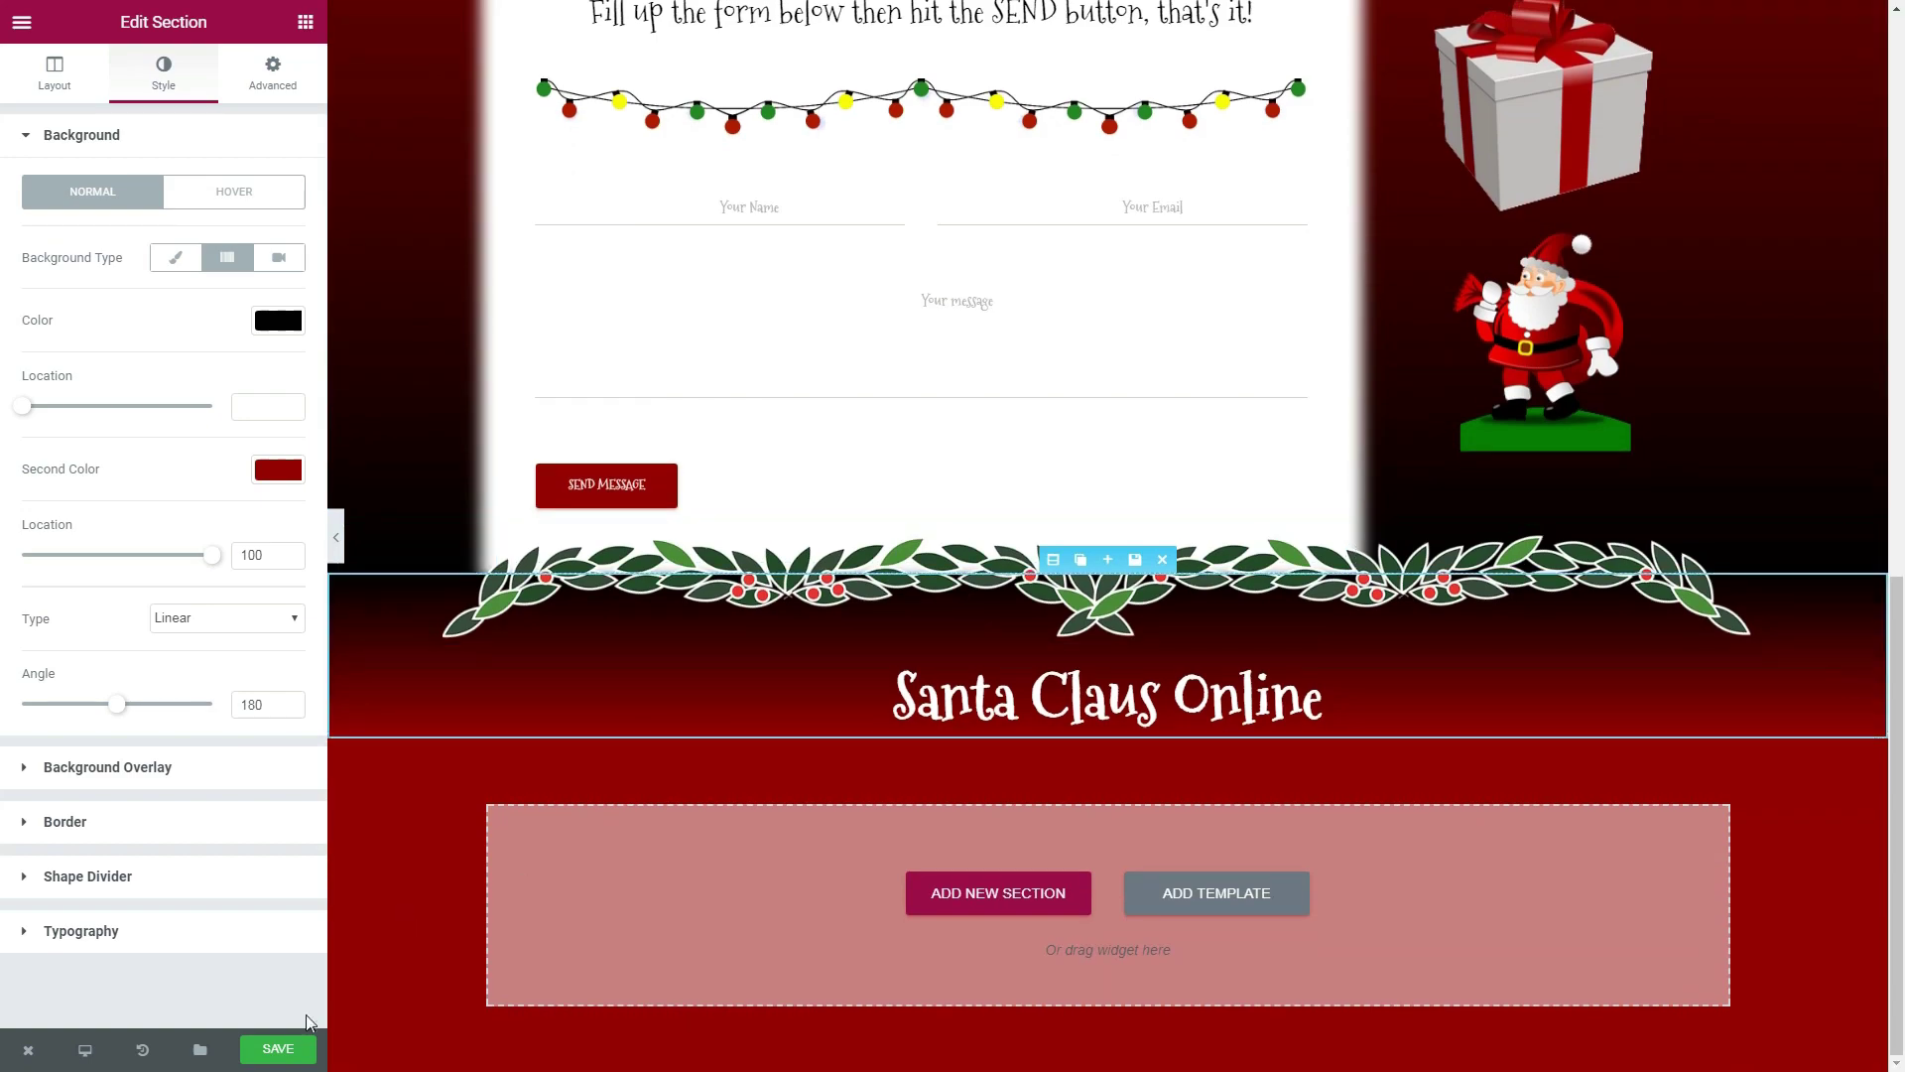
pyautogui.click(286, 1049)
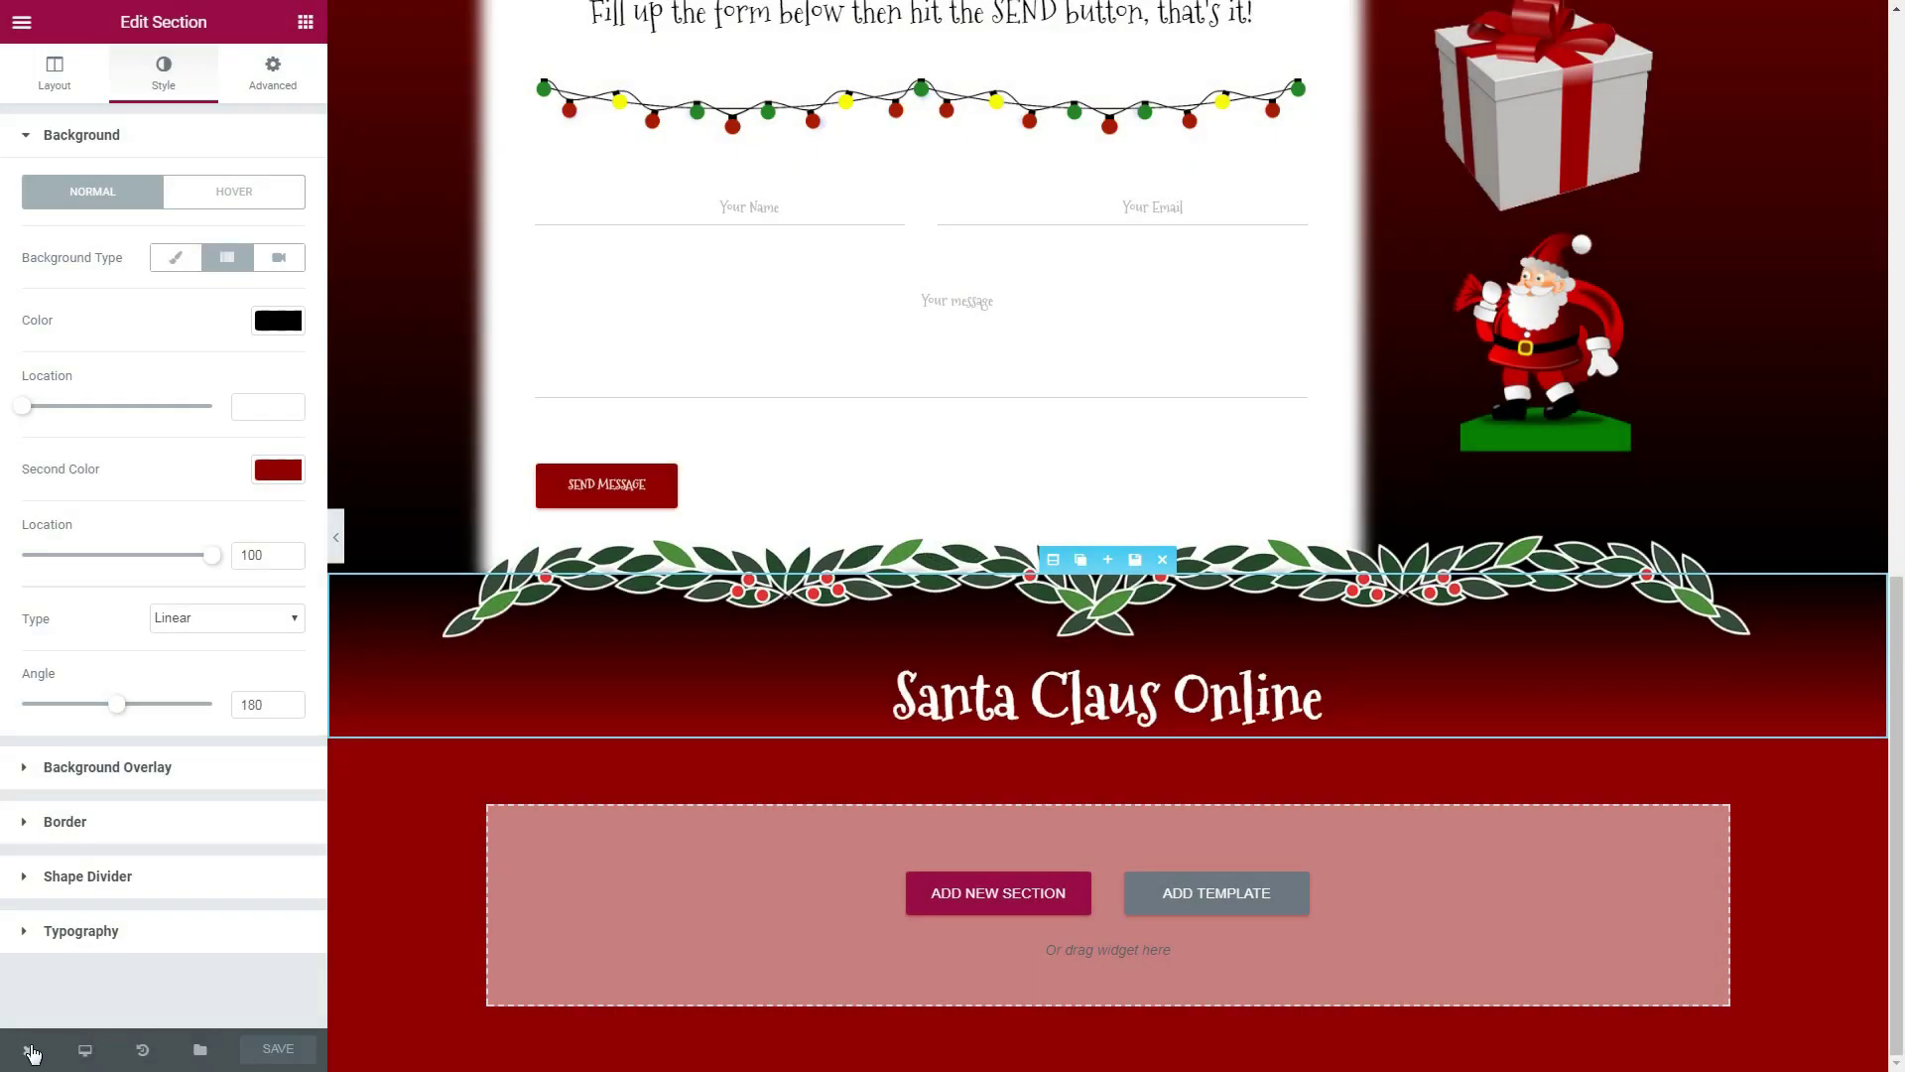
pyautogui.moveTo(27, 1049)
pyautogui.click(96, 964)
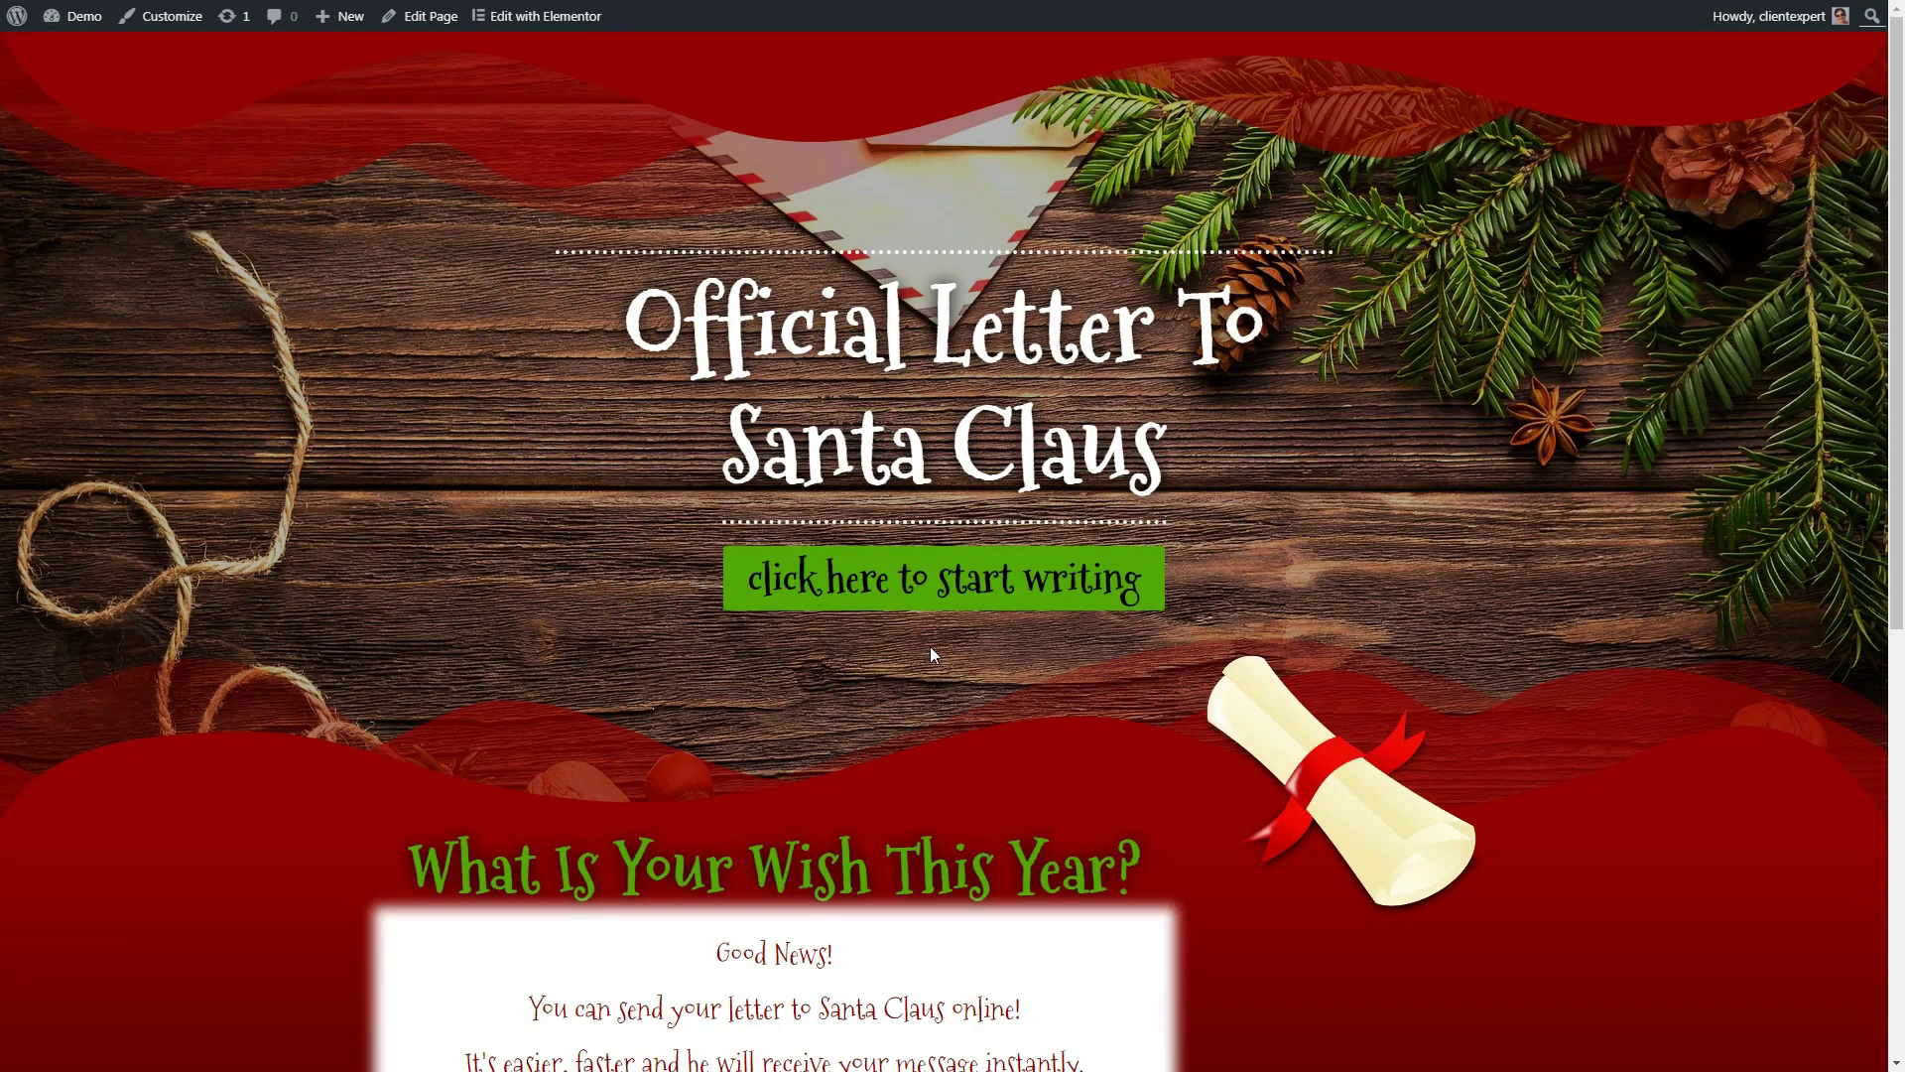
pyautogui.click(963, 585)
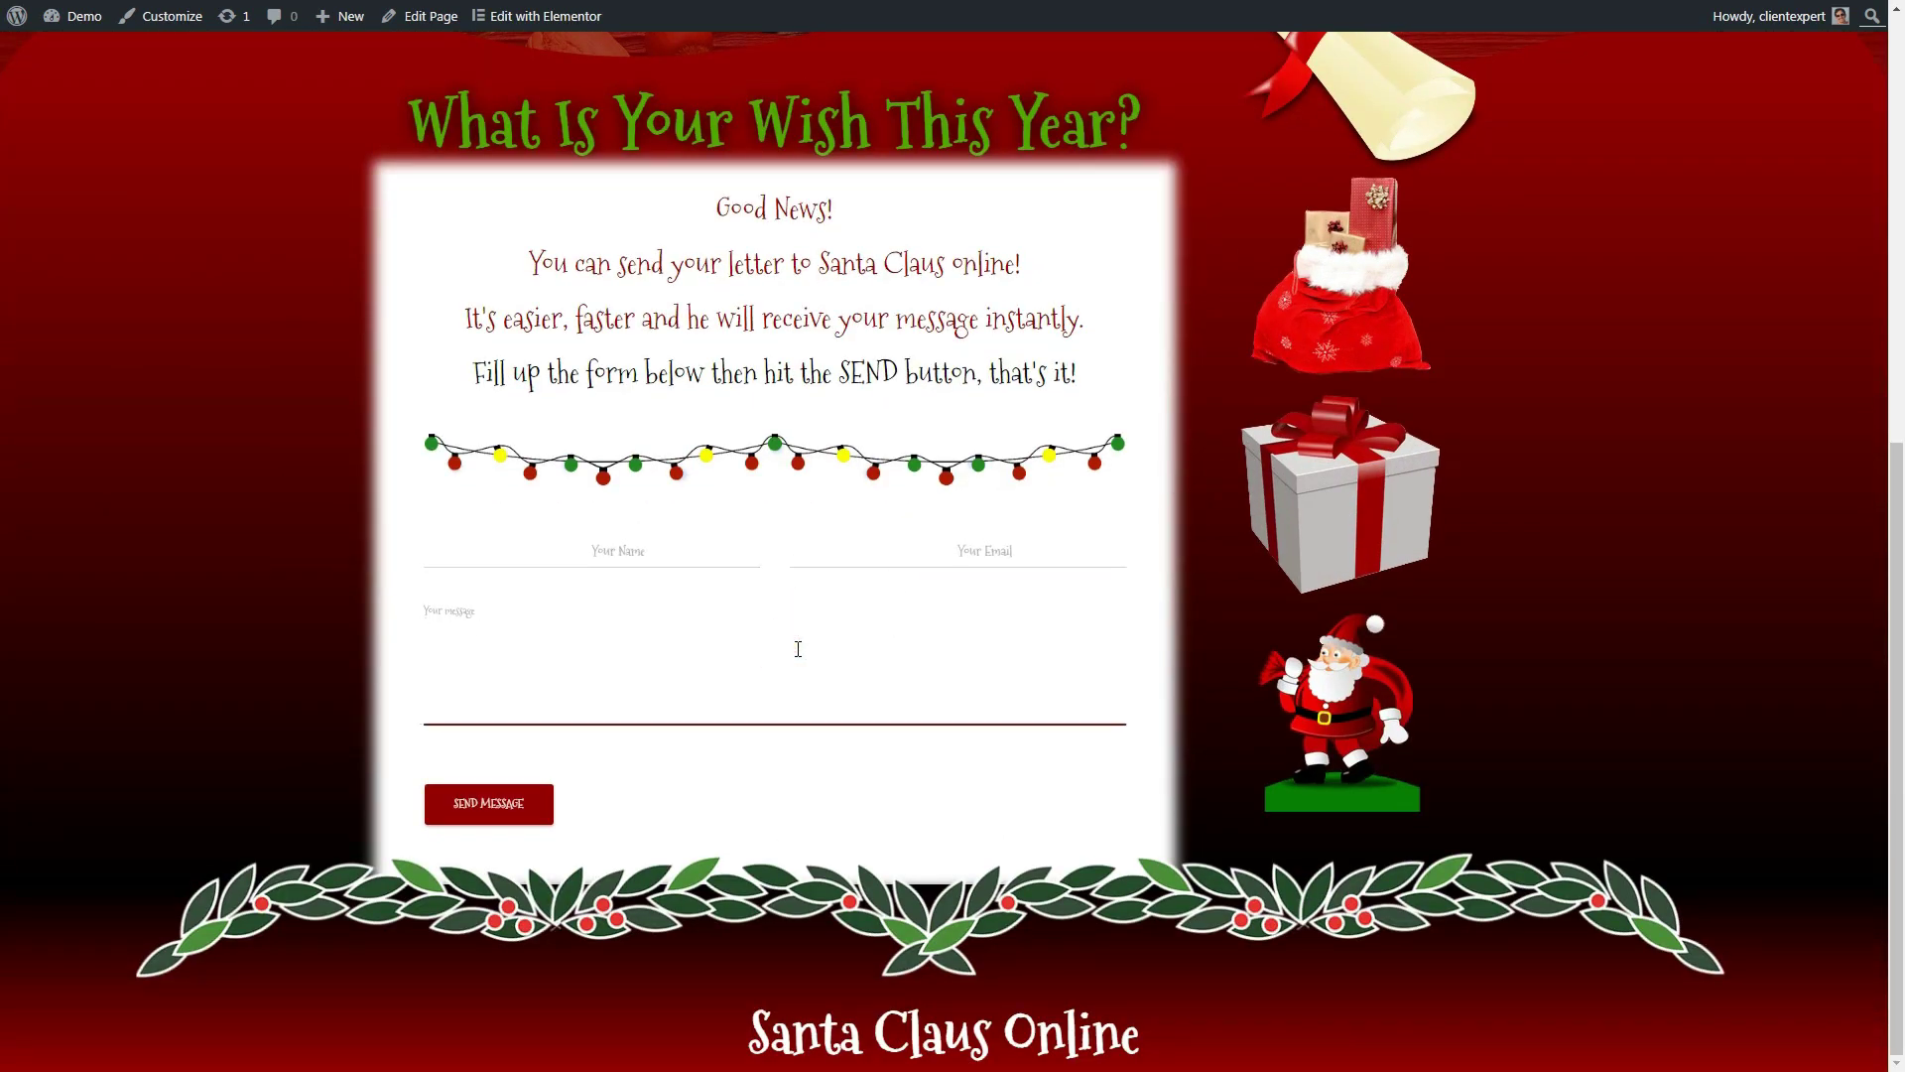
pyautogui.scroll(8, 1660, 772)
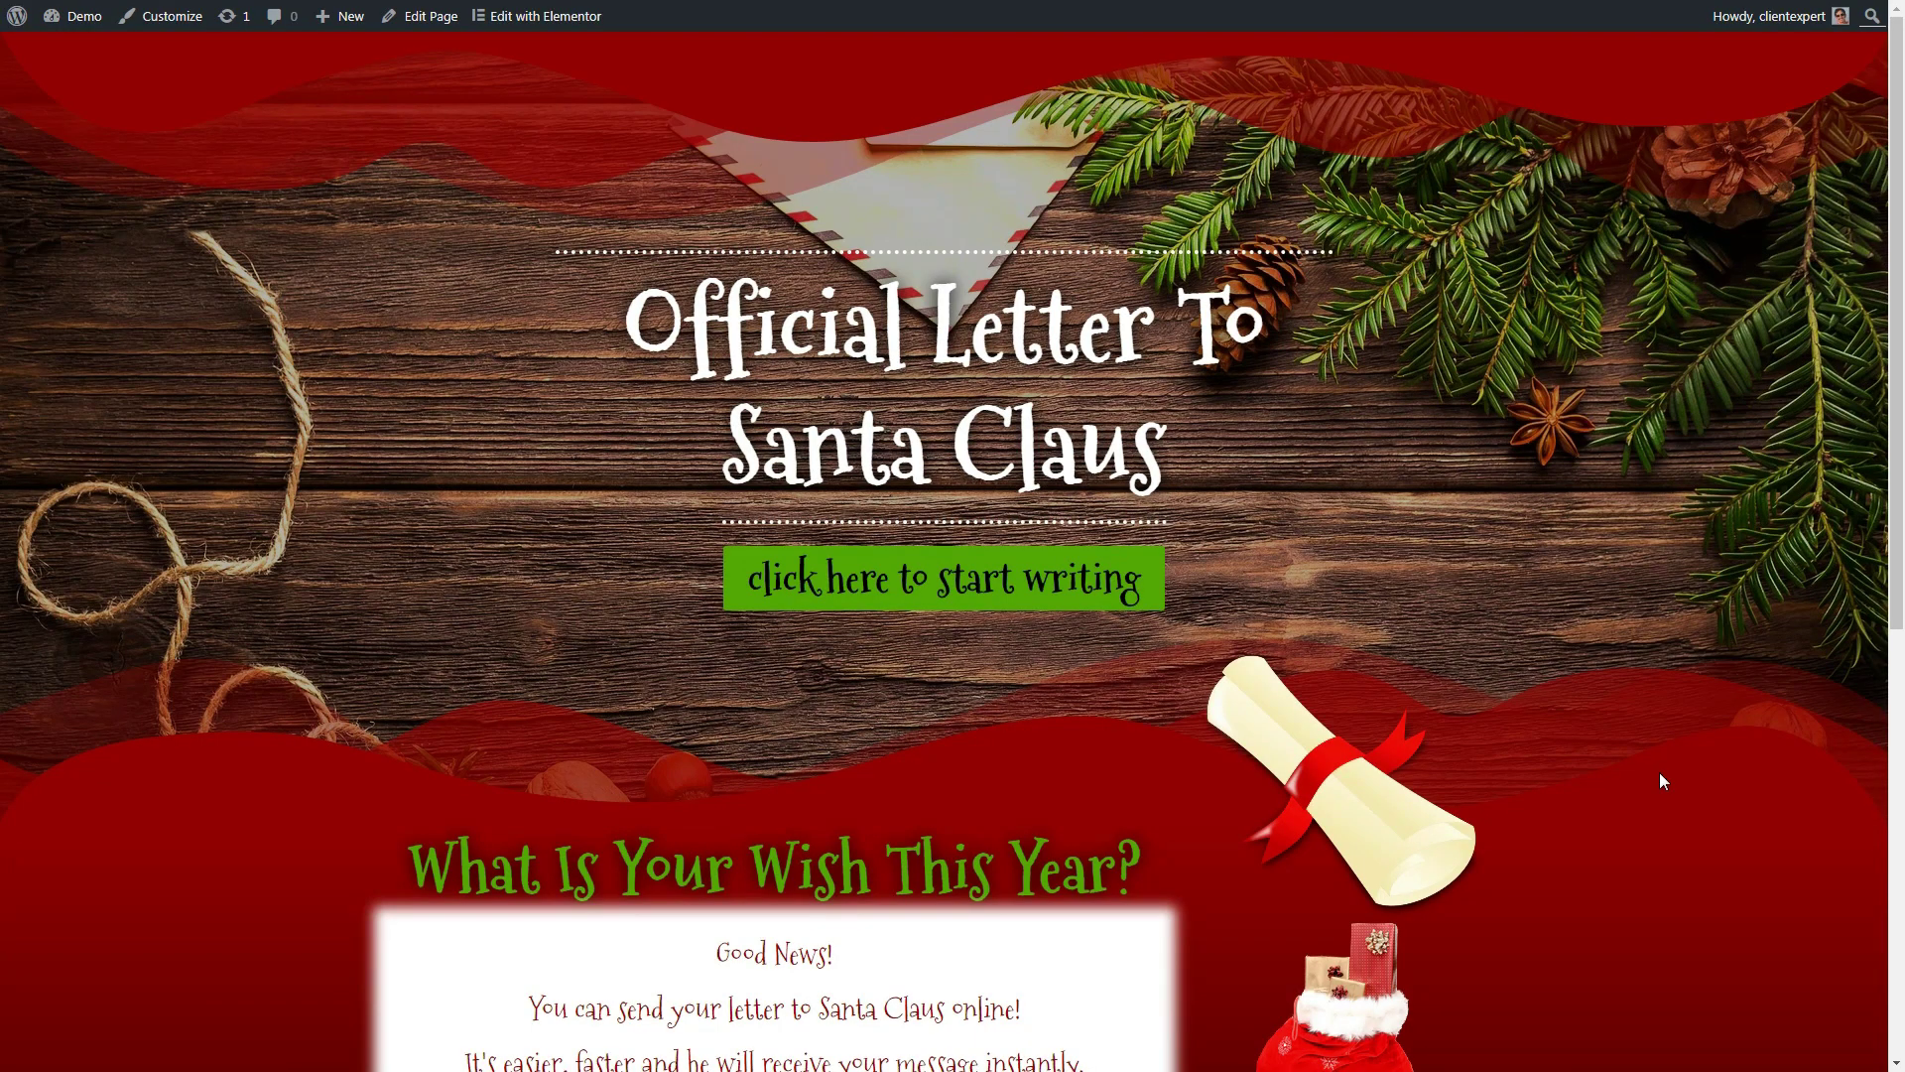